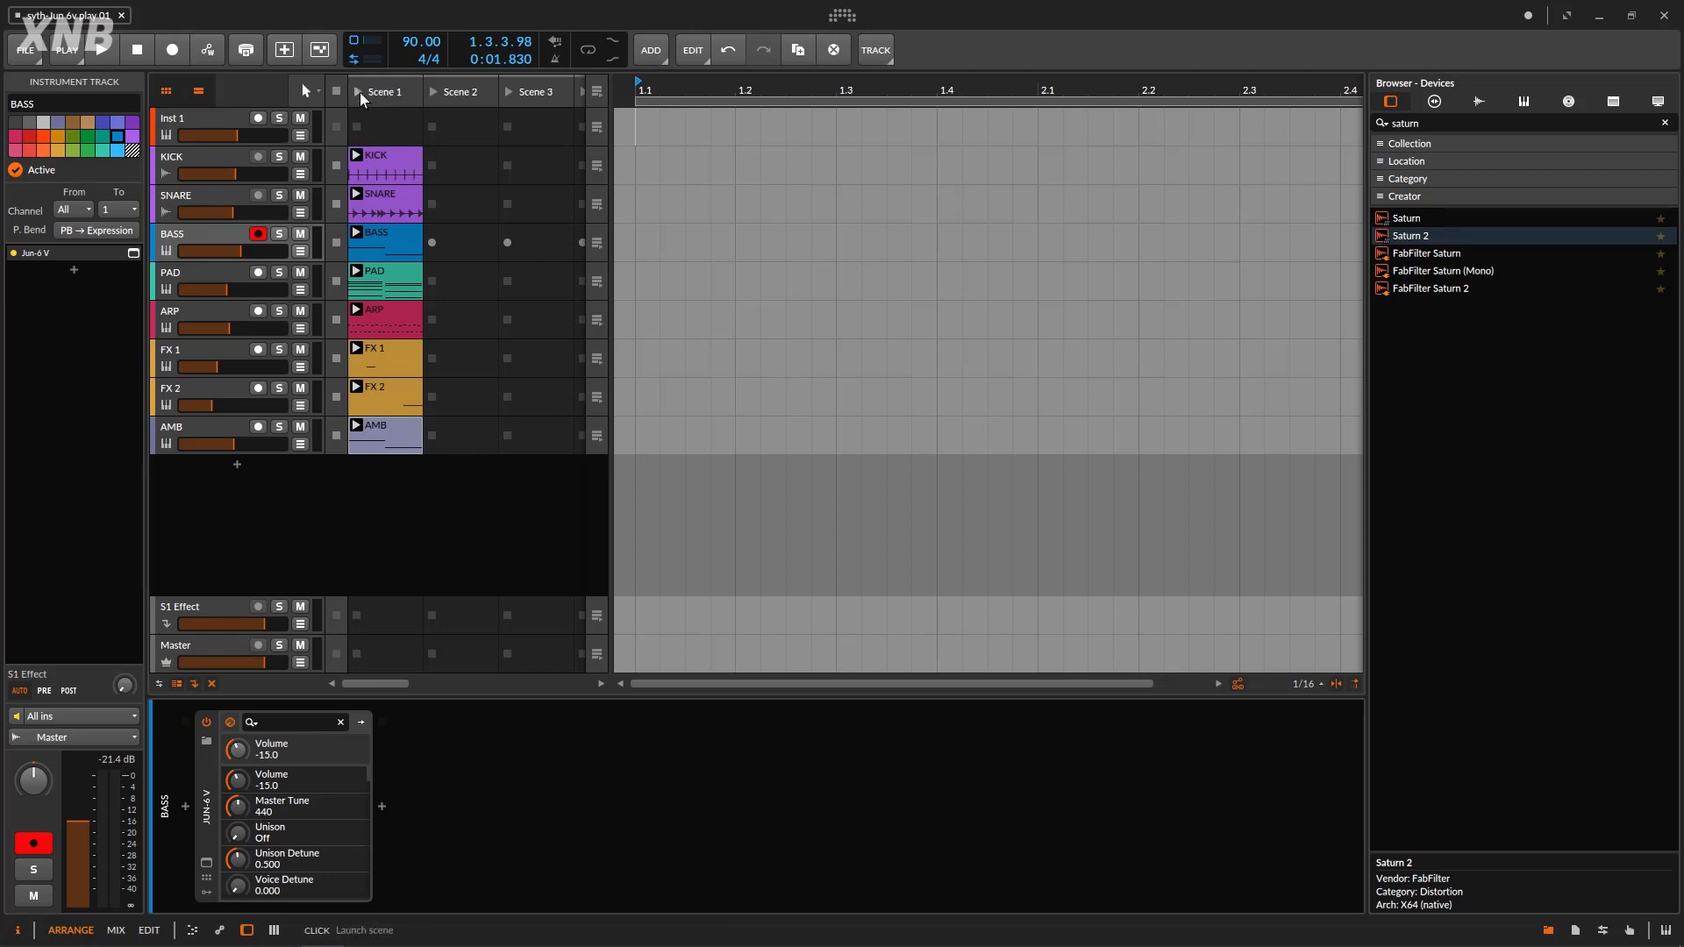
Launch Scene 1 to preview the full arrangement, stop playback and select the AMB track
left_click(360, 93)
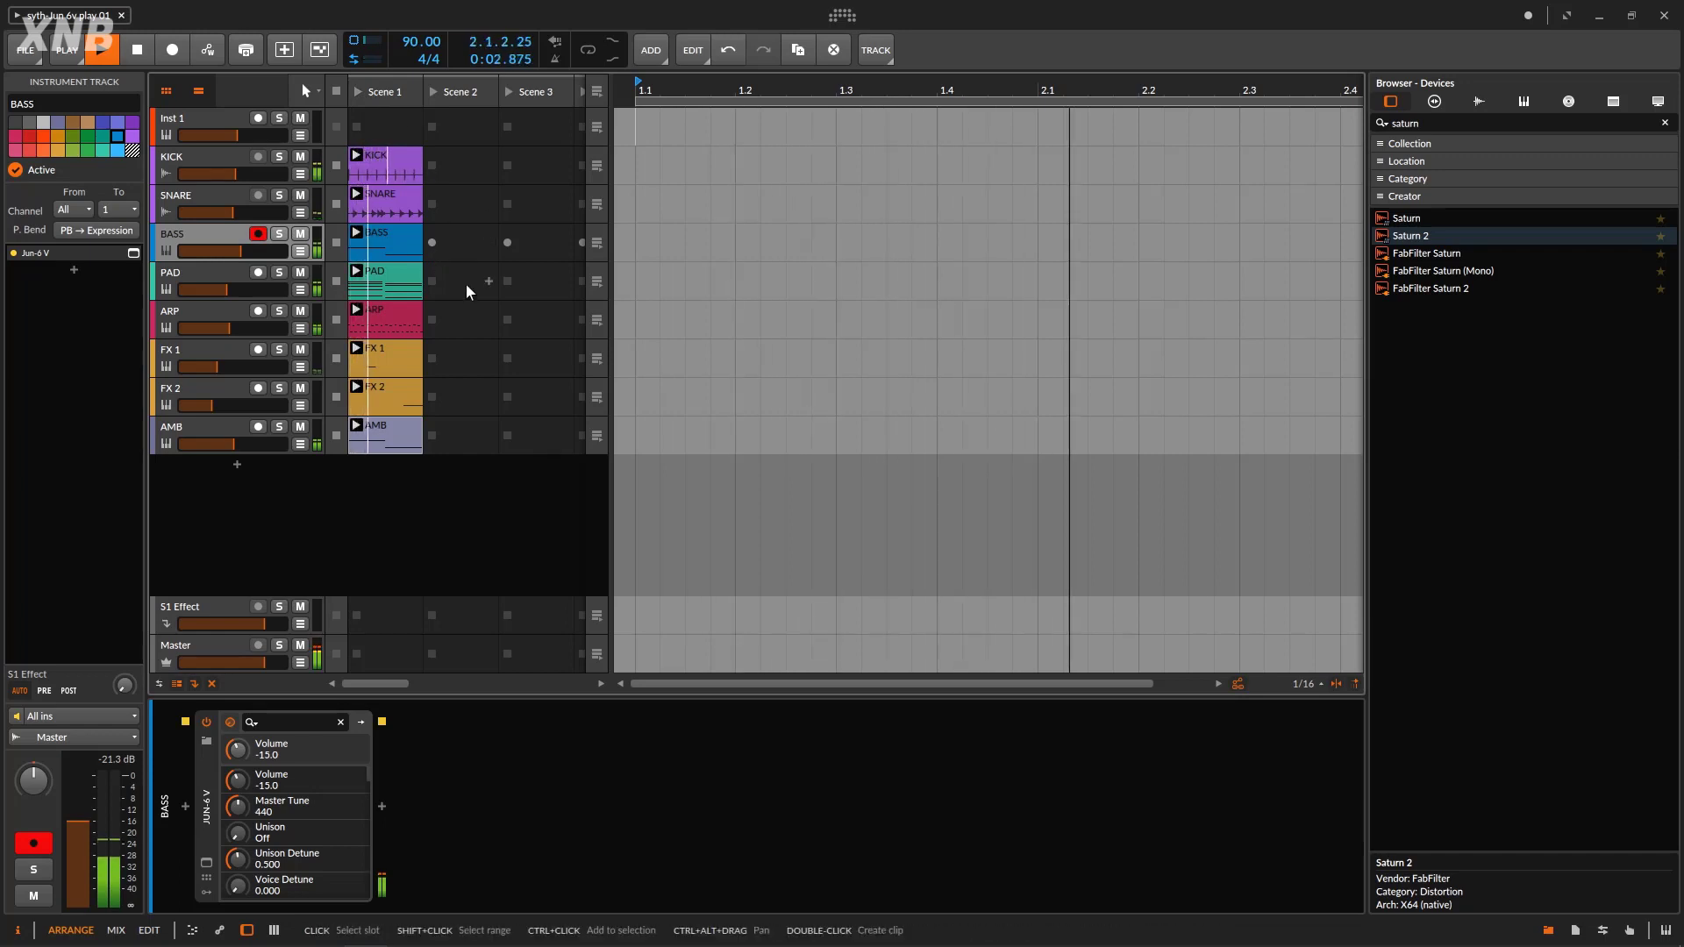
left_click(137, 51)
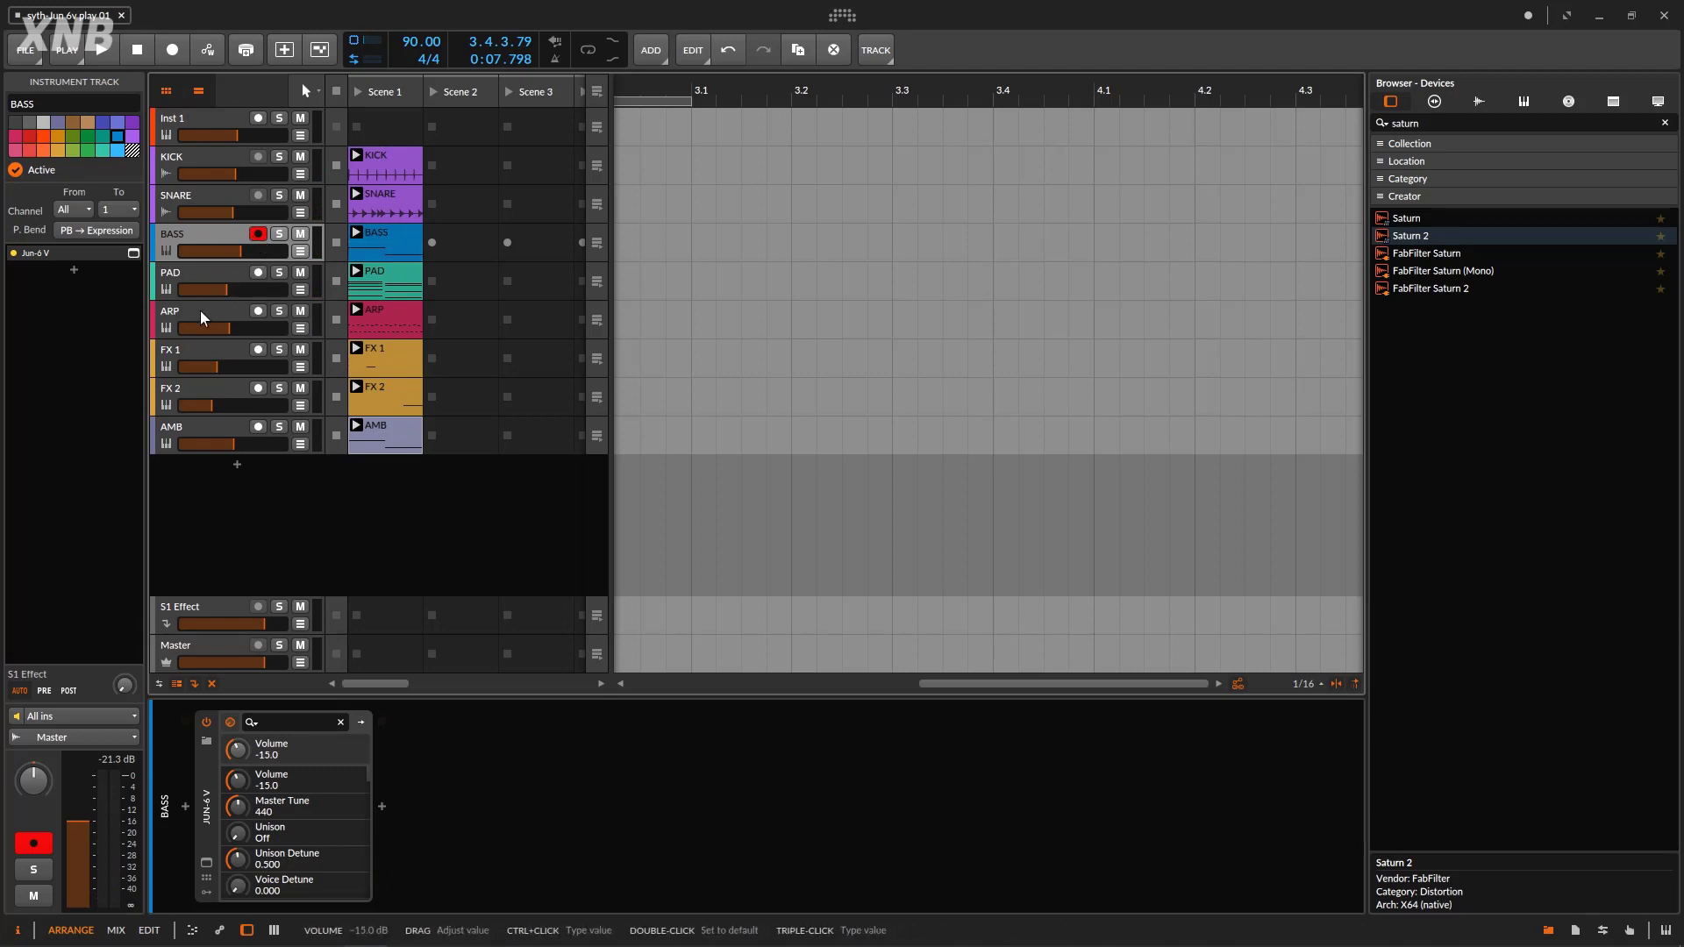
left_click(217, 431)
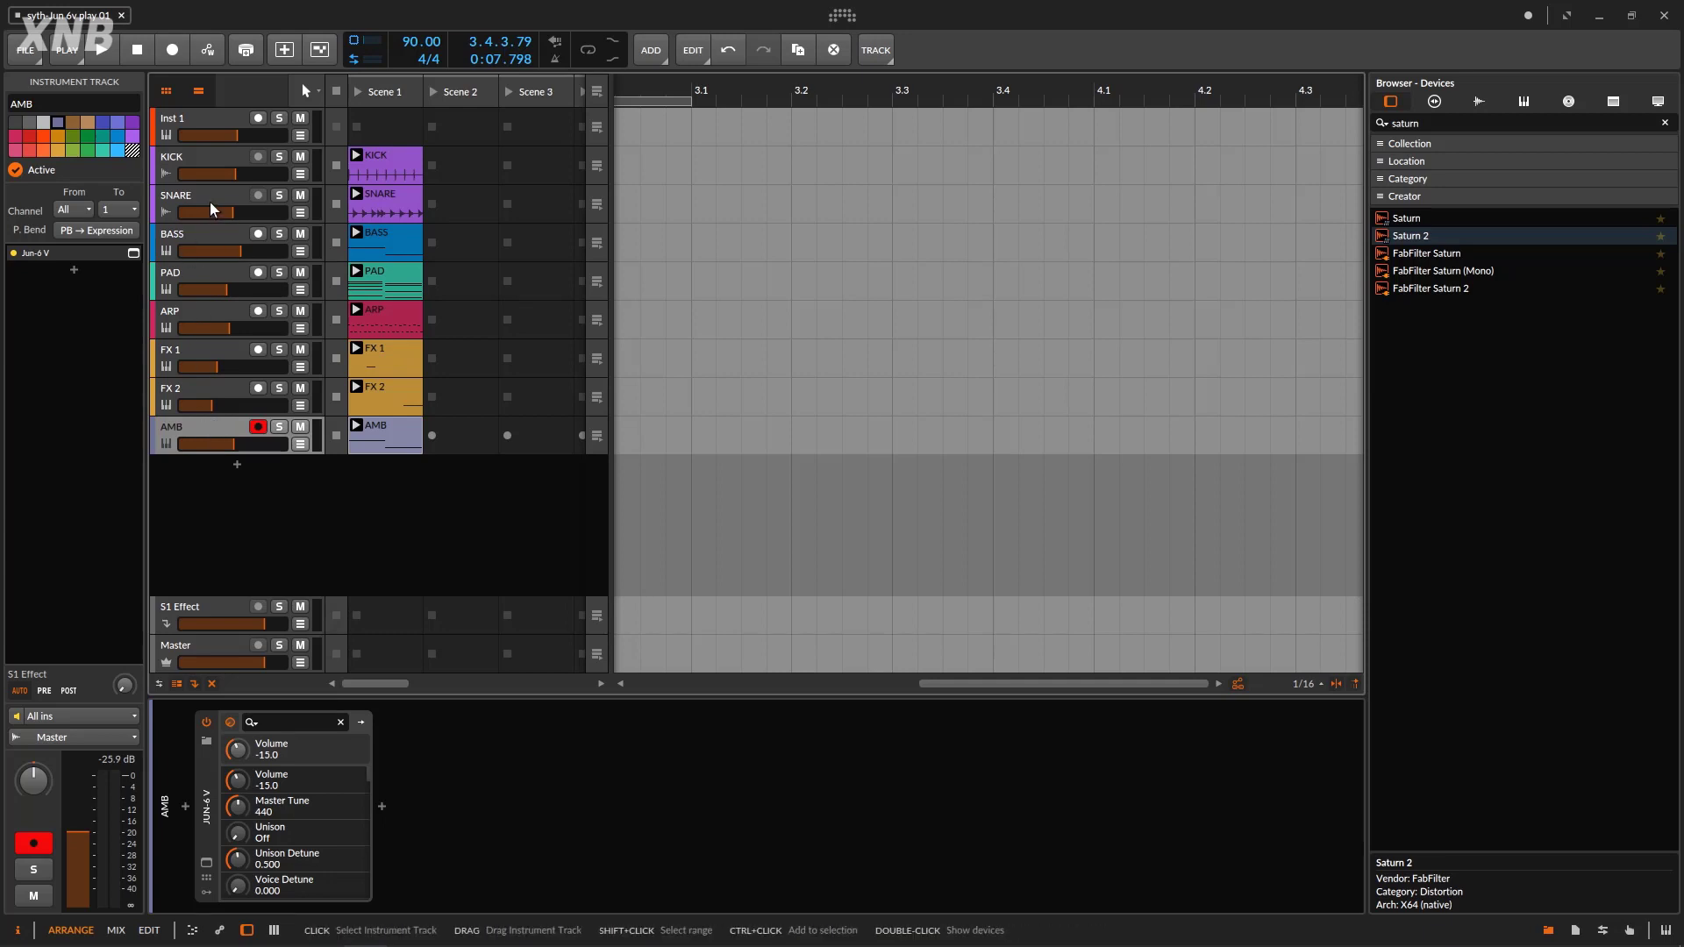
Solo the KICK, SNARE and BASS tracks and play them together
left_click(279, 156)
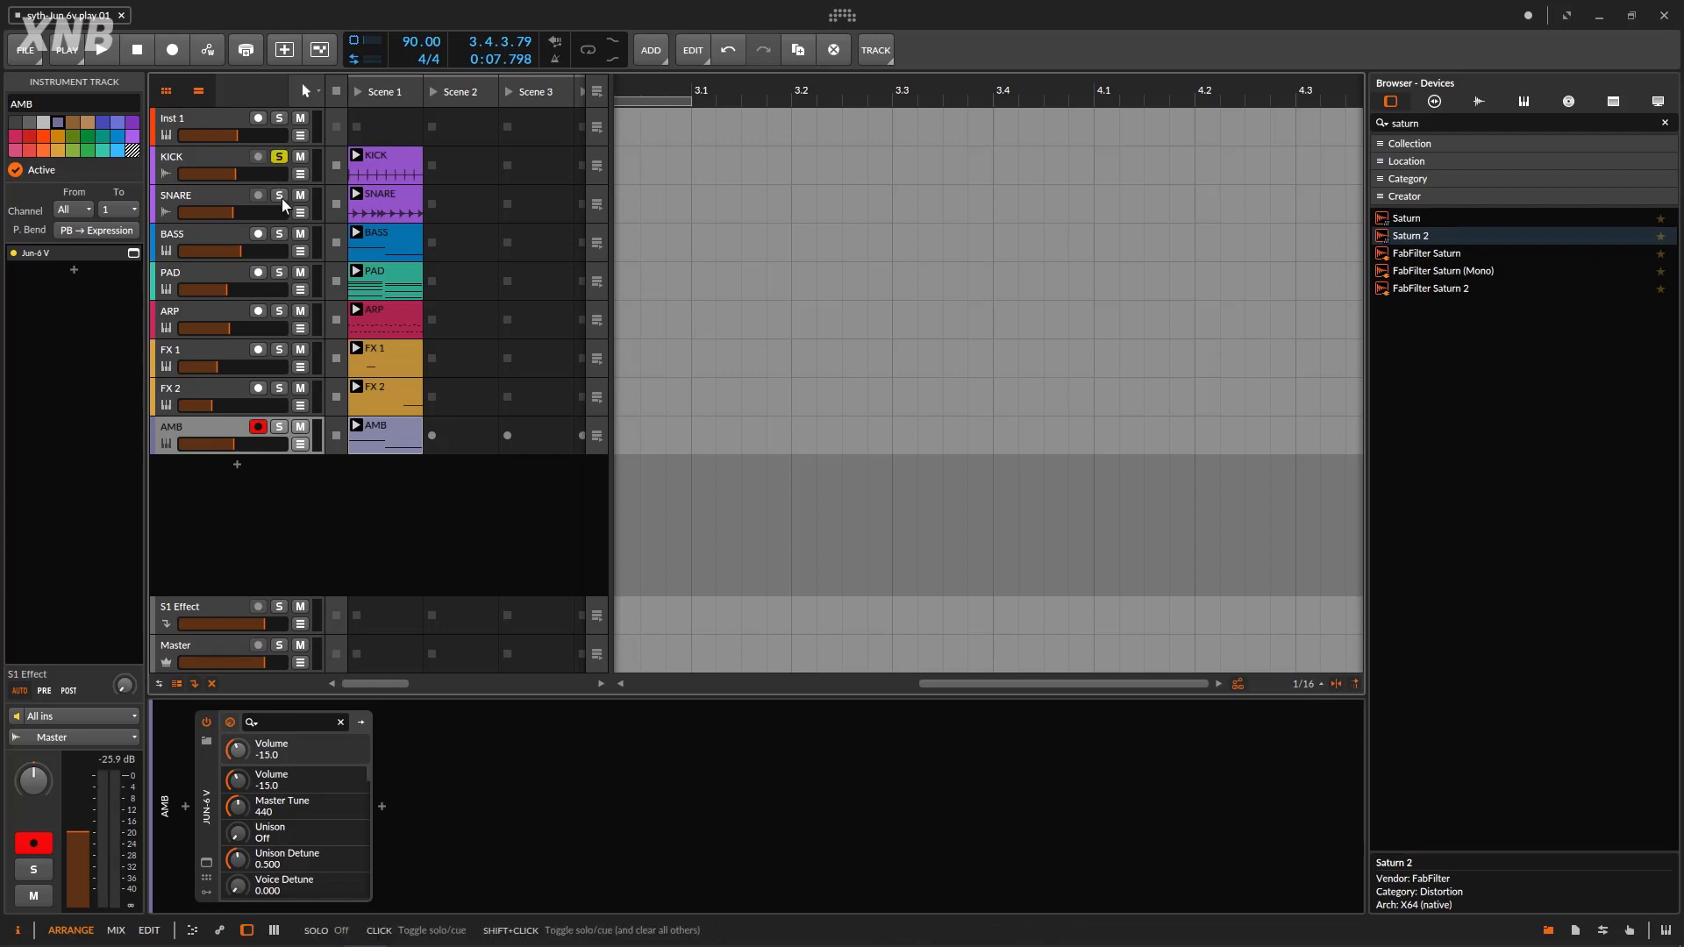
left_click(279, 195)
key("space")
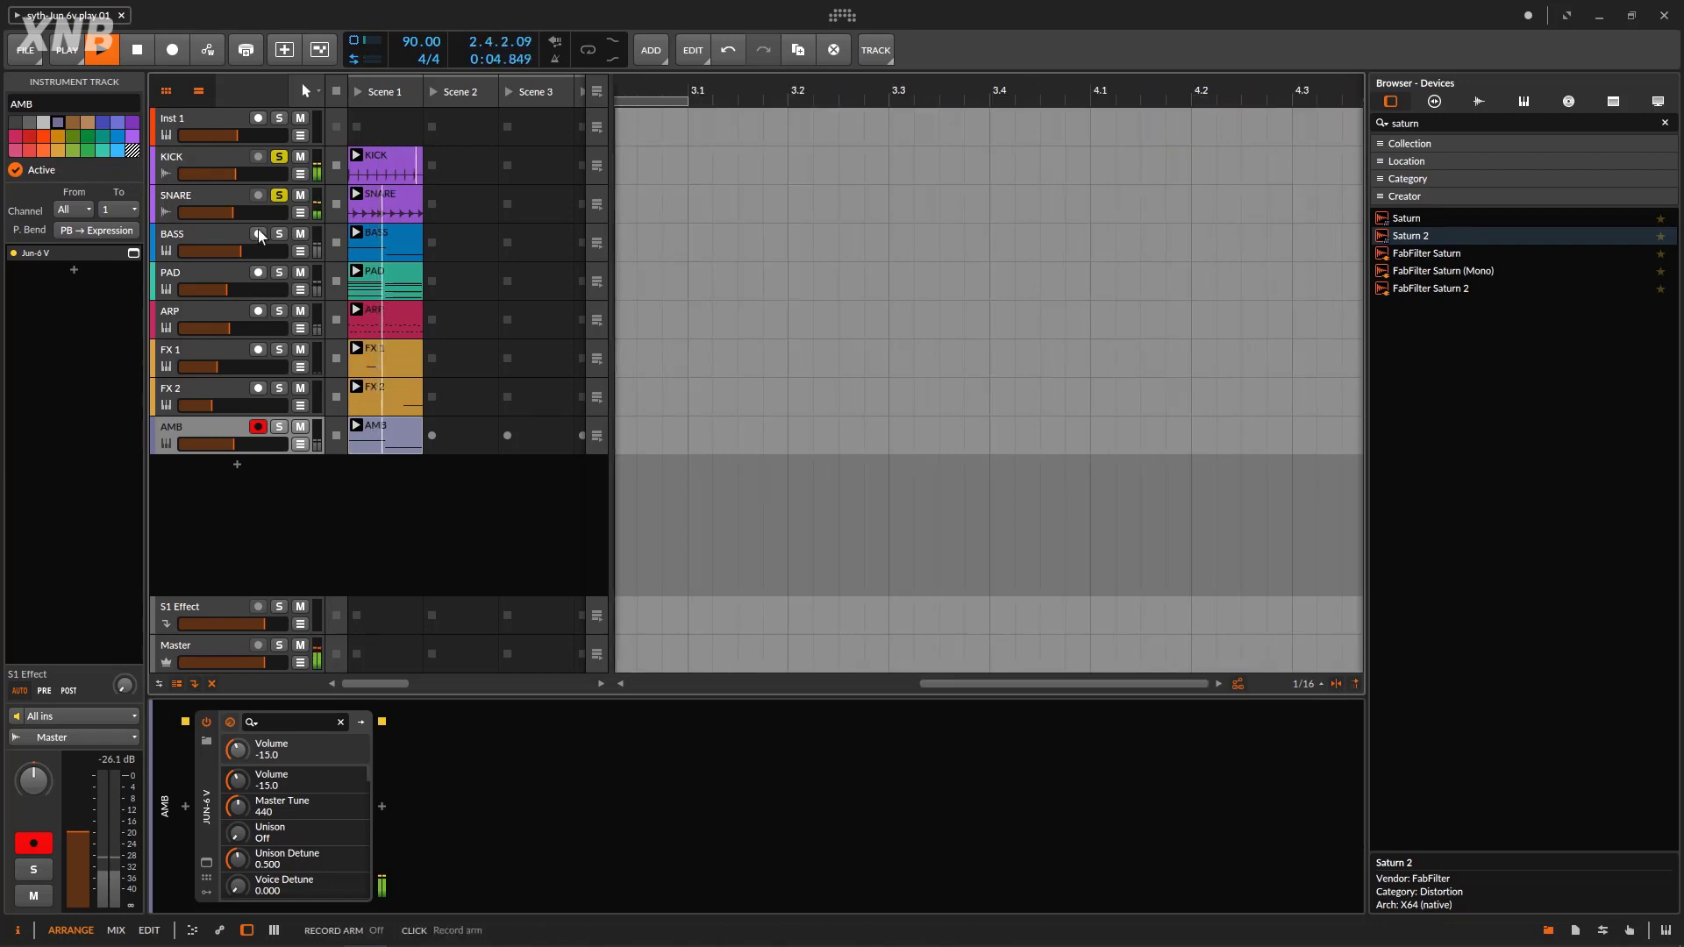
left_click(280, 237)
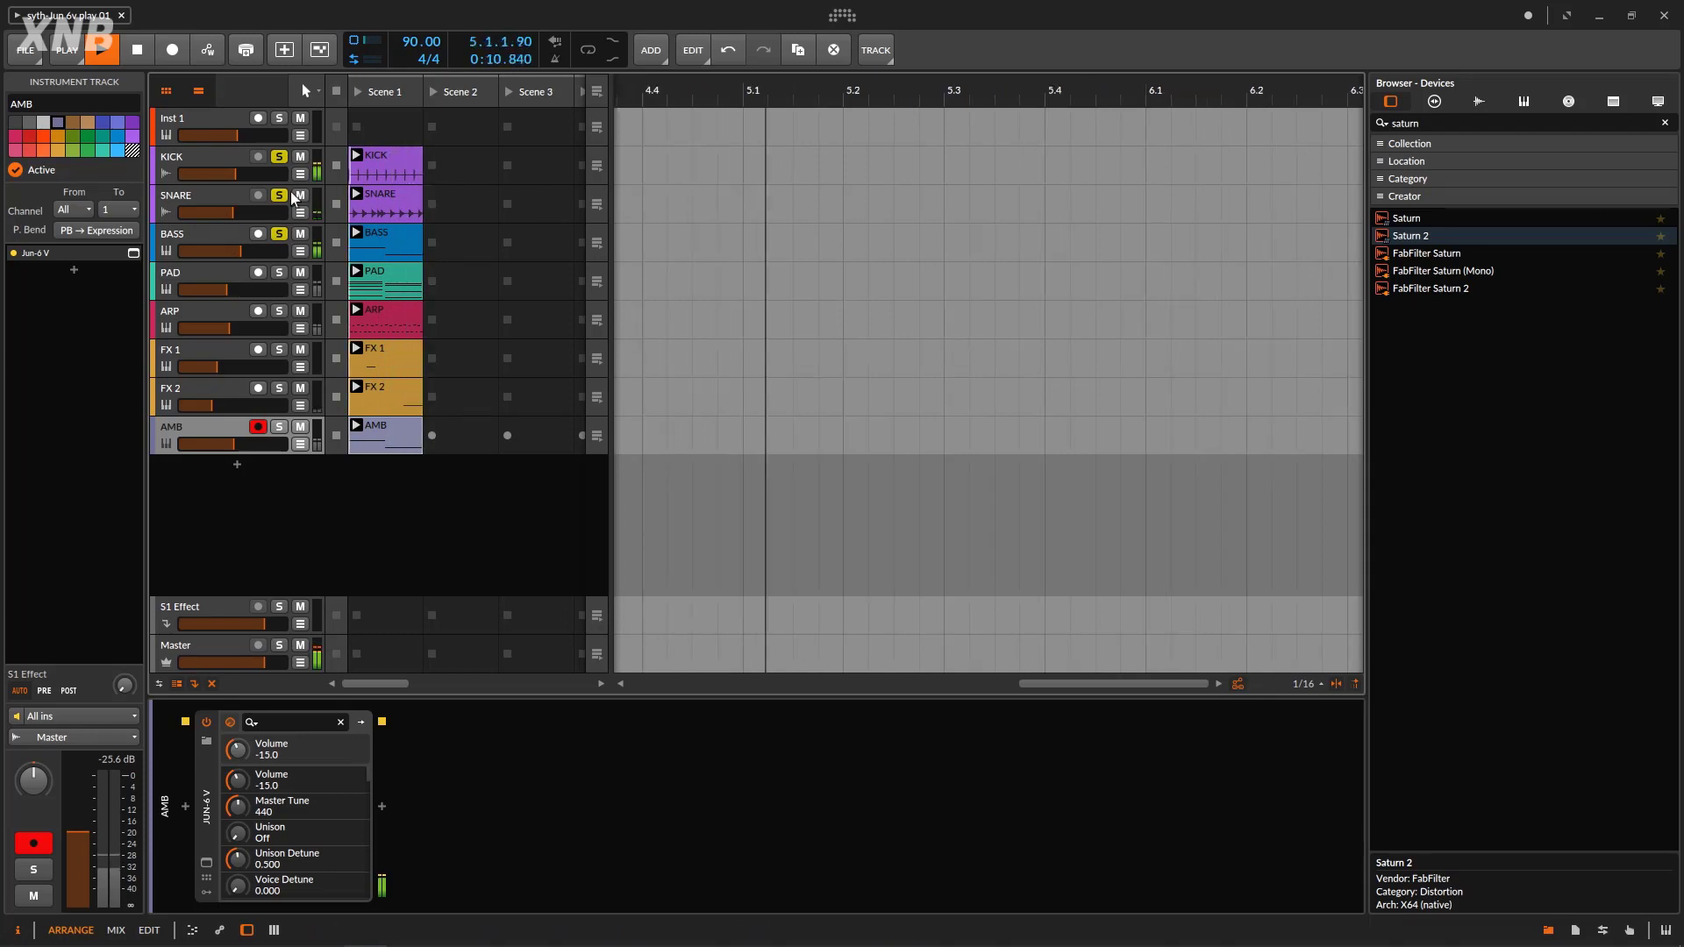
Select the BASS track, stop playback and bring up its Jun-6 V window, placed clear of the lower device area
left_click(226, 244)
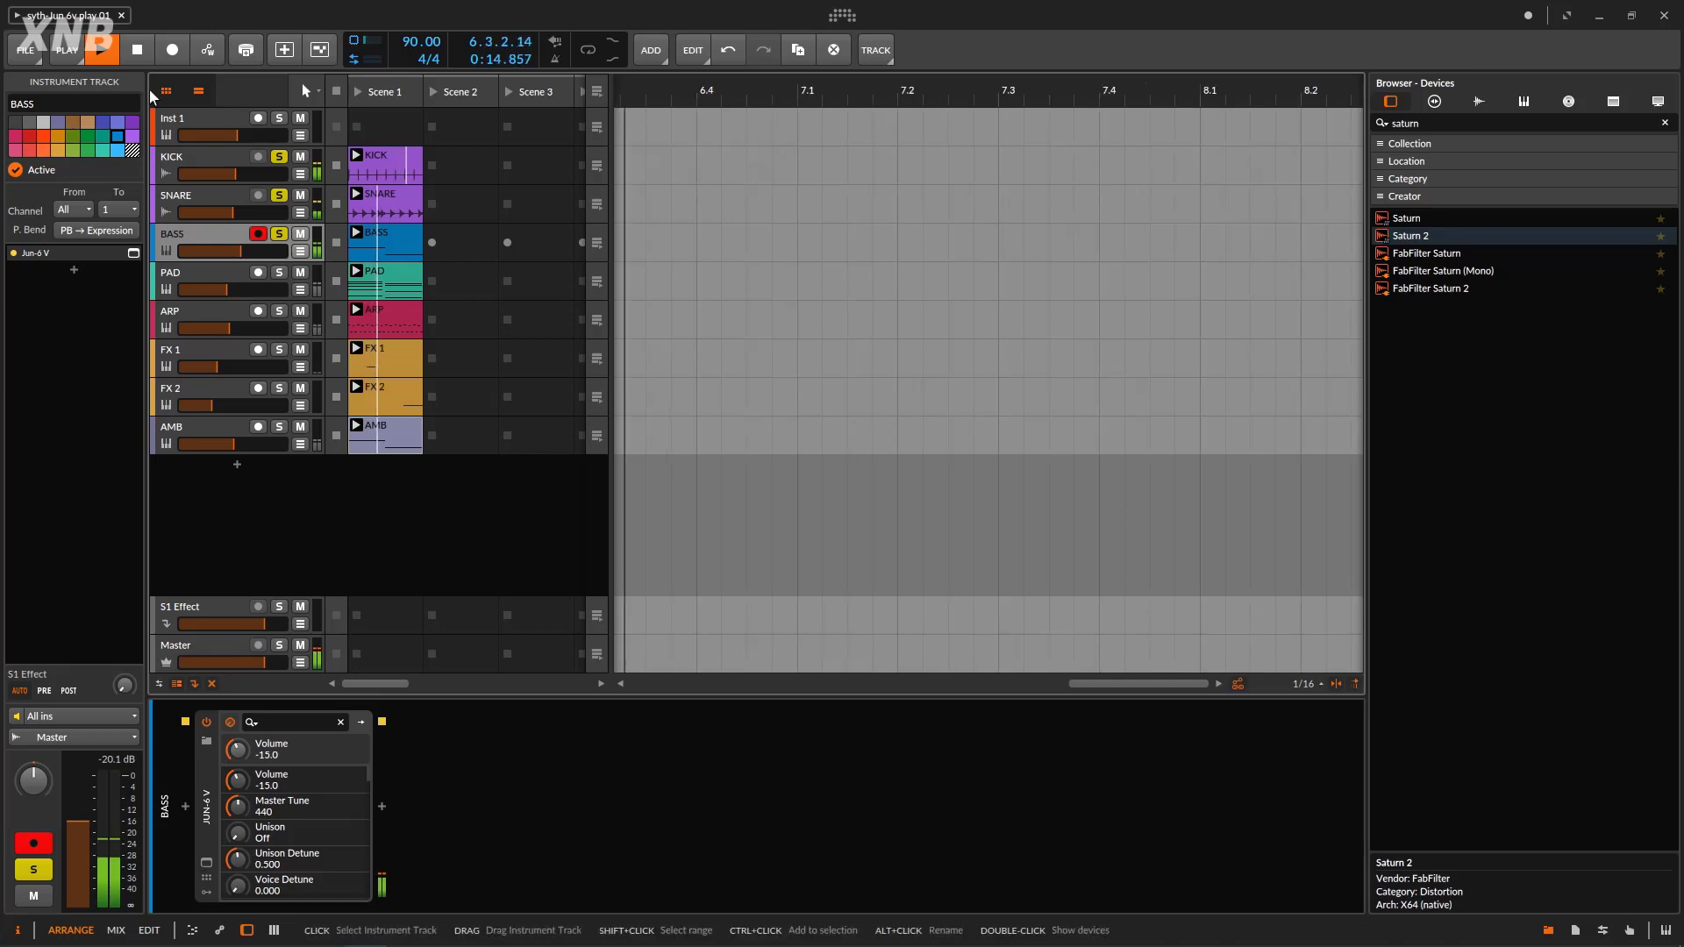
left_click(136, 52)
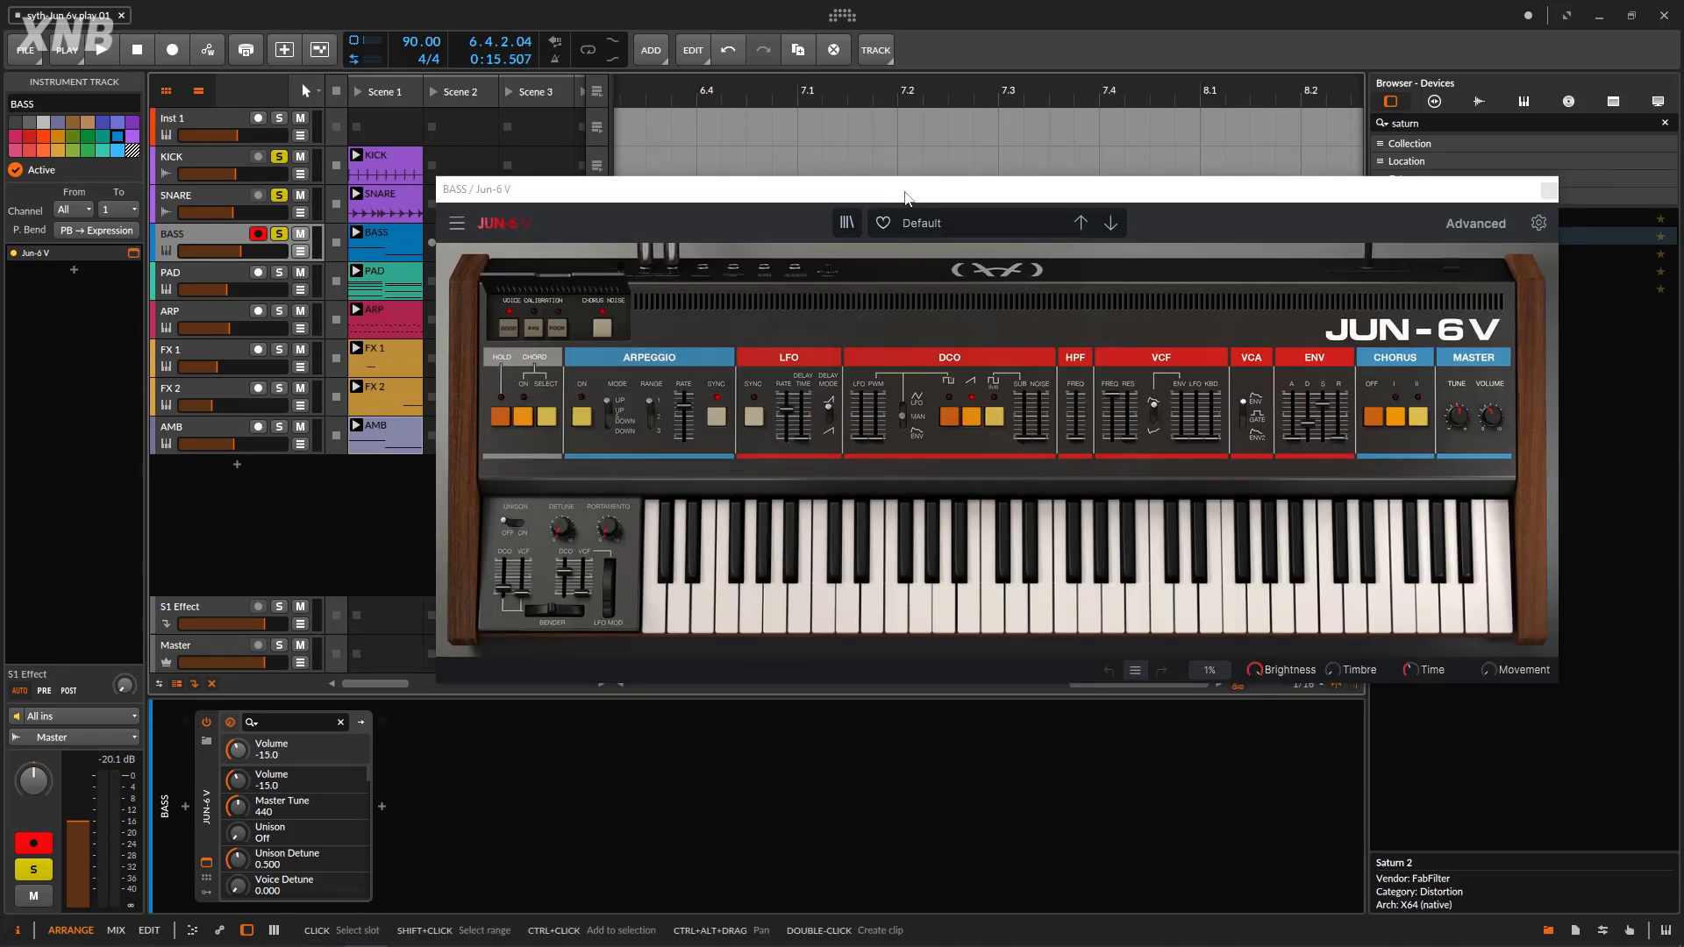
left_click_drag(1061, 192, 1085, 98)
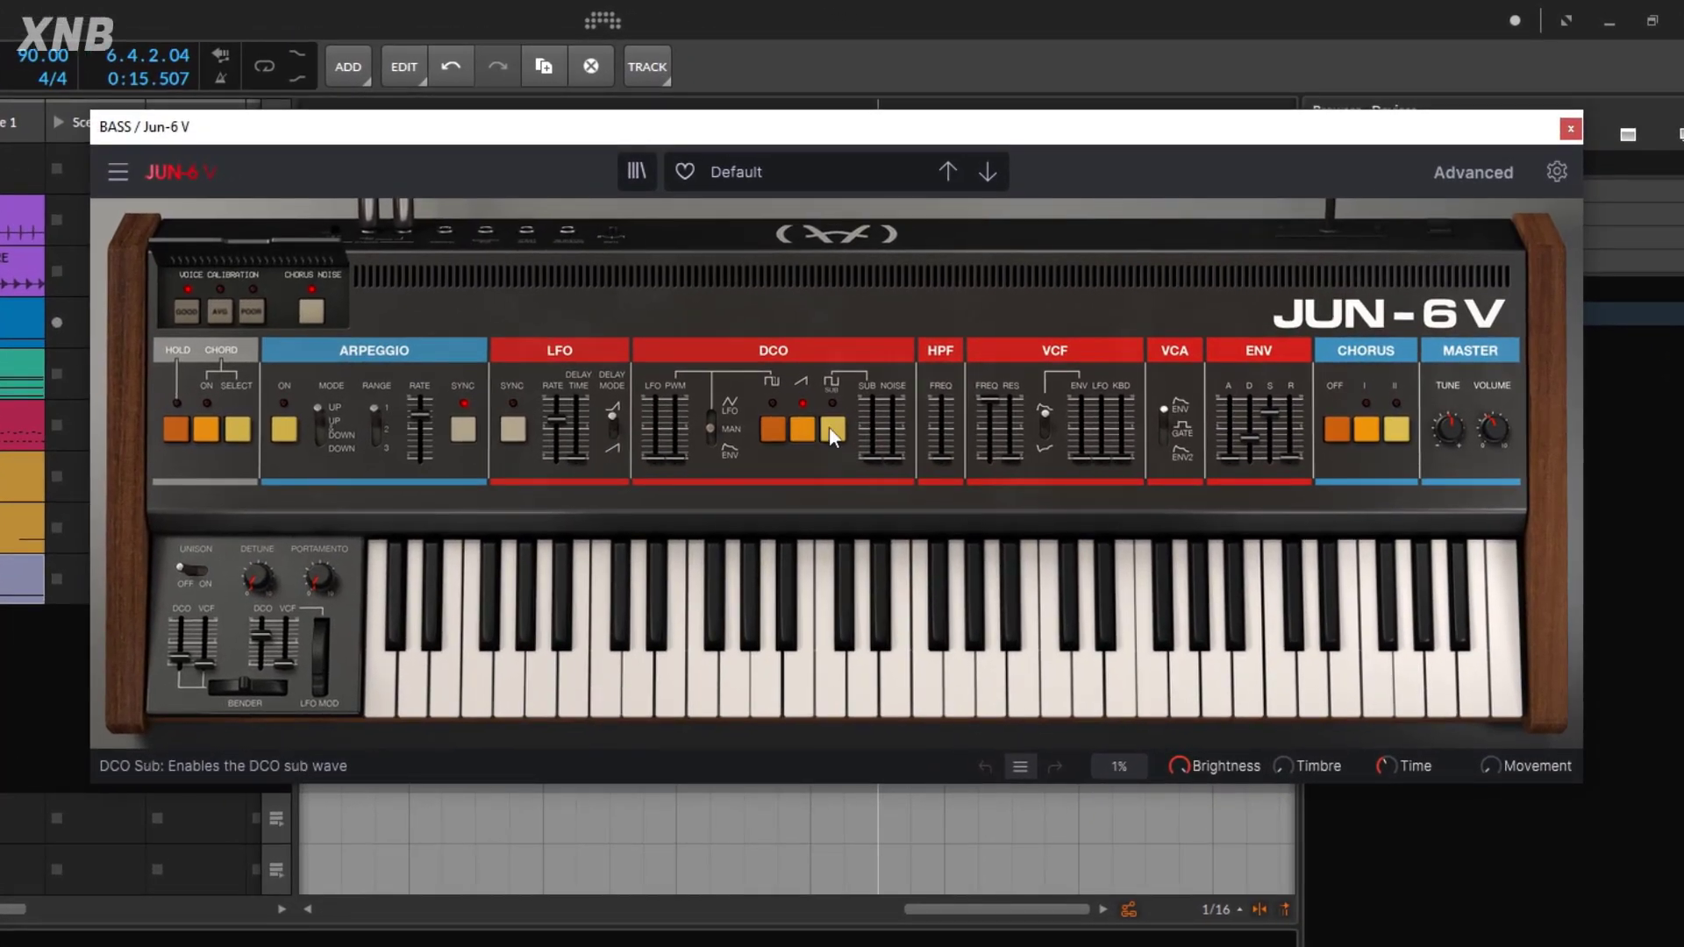
Enable the DCO sub wave, raise the sub level to about halfway and audition the bass
left_click(829, 426)
left_click_drag(868, 457, 873, 432)
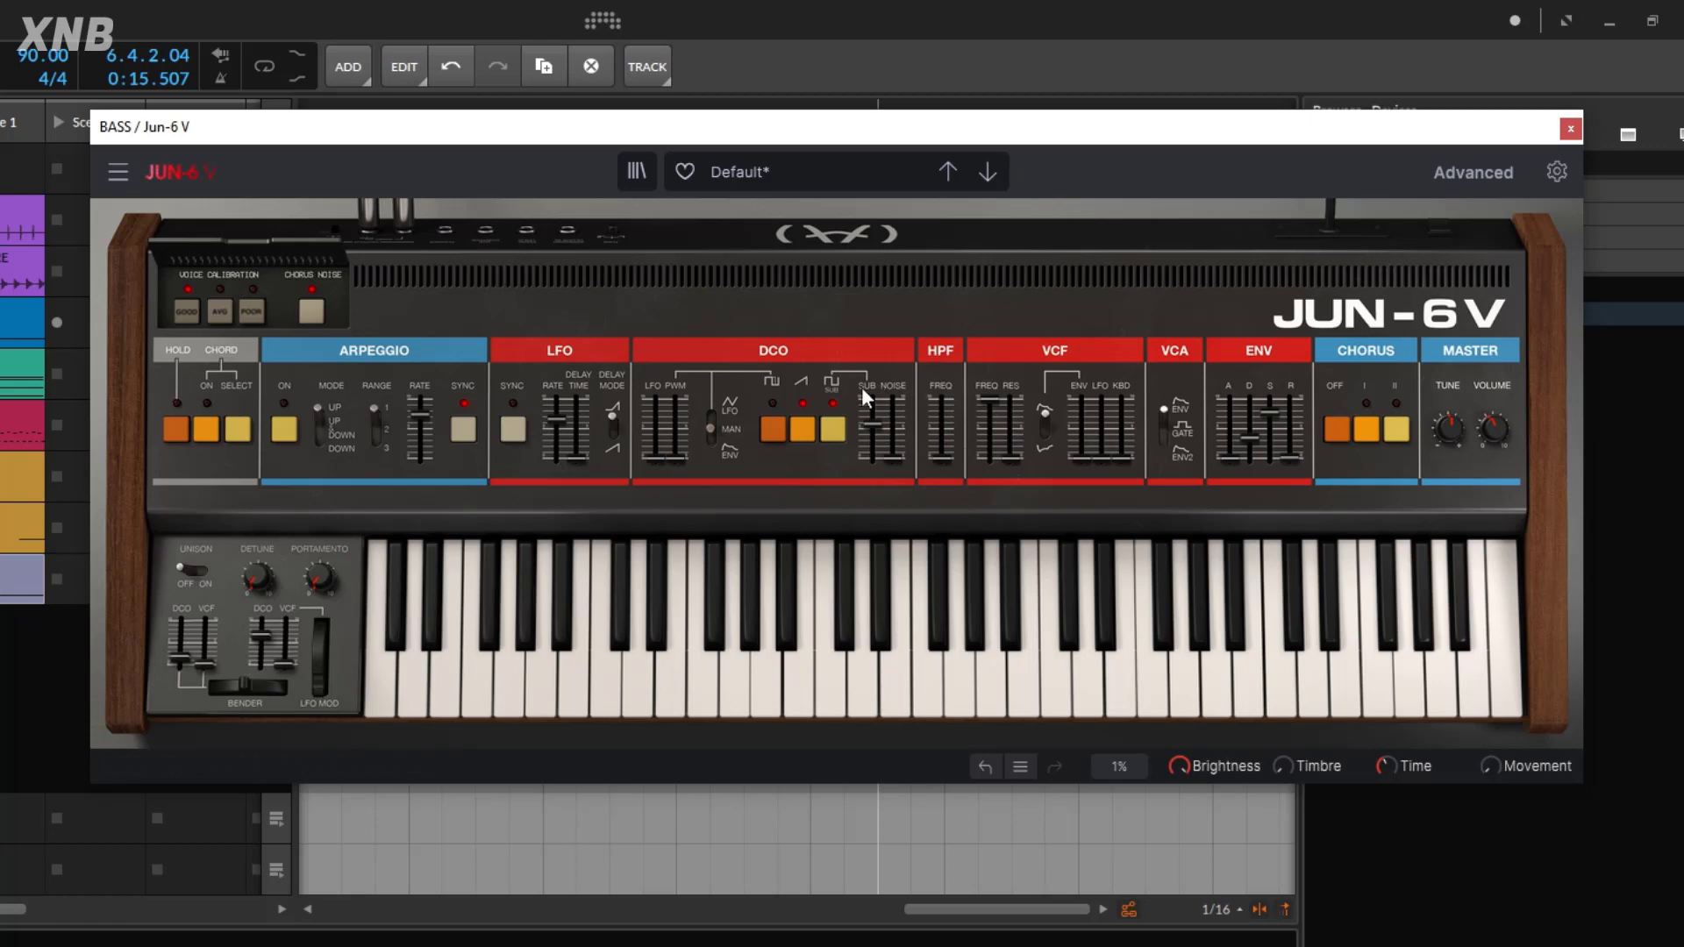
key("space")
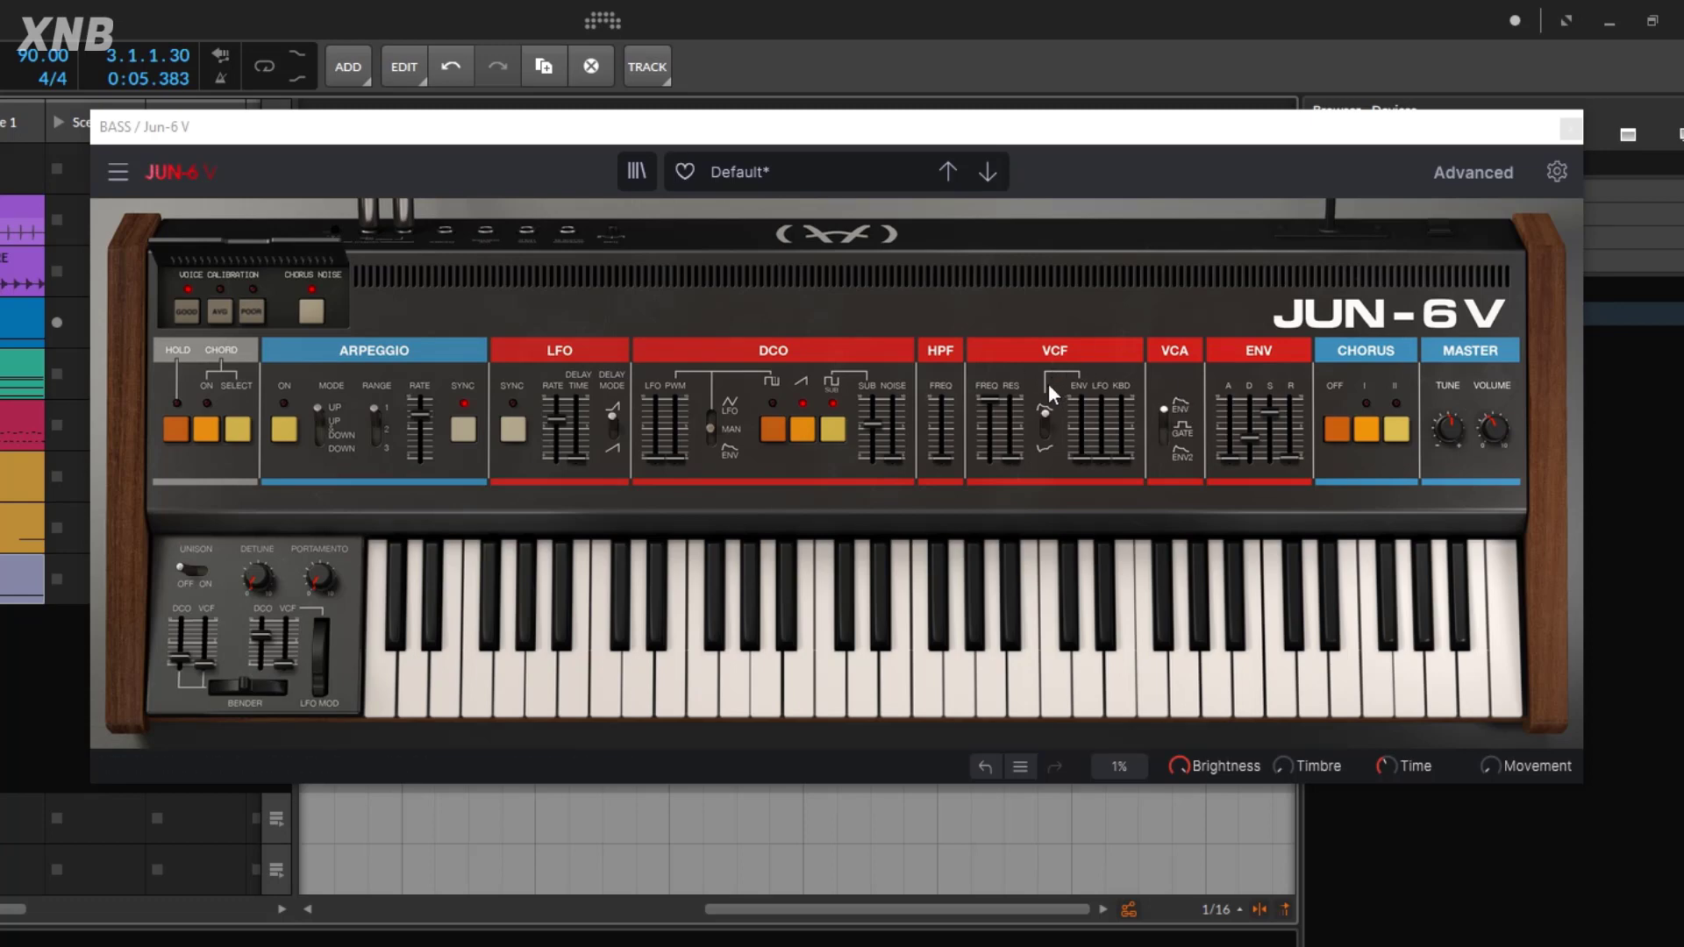
Raise the VCF envelope modulation amount and switch the VCA to Gate
left_click_drag(1077, 461, 1080, 400)
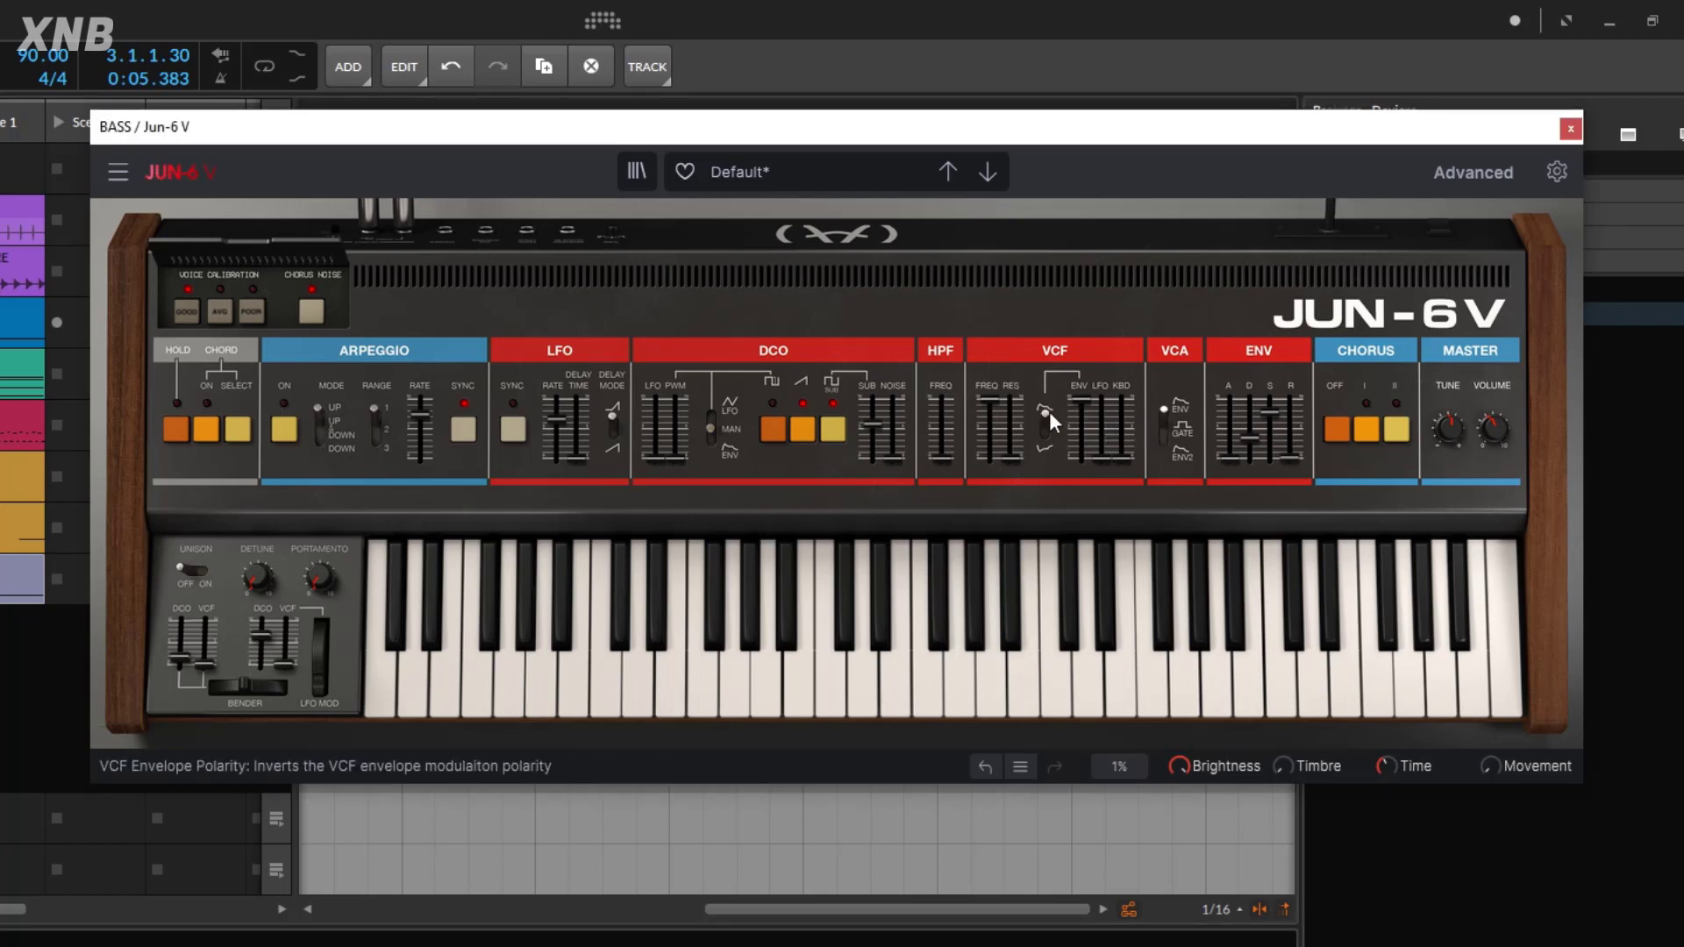
mouse_move(1246, 431)
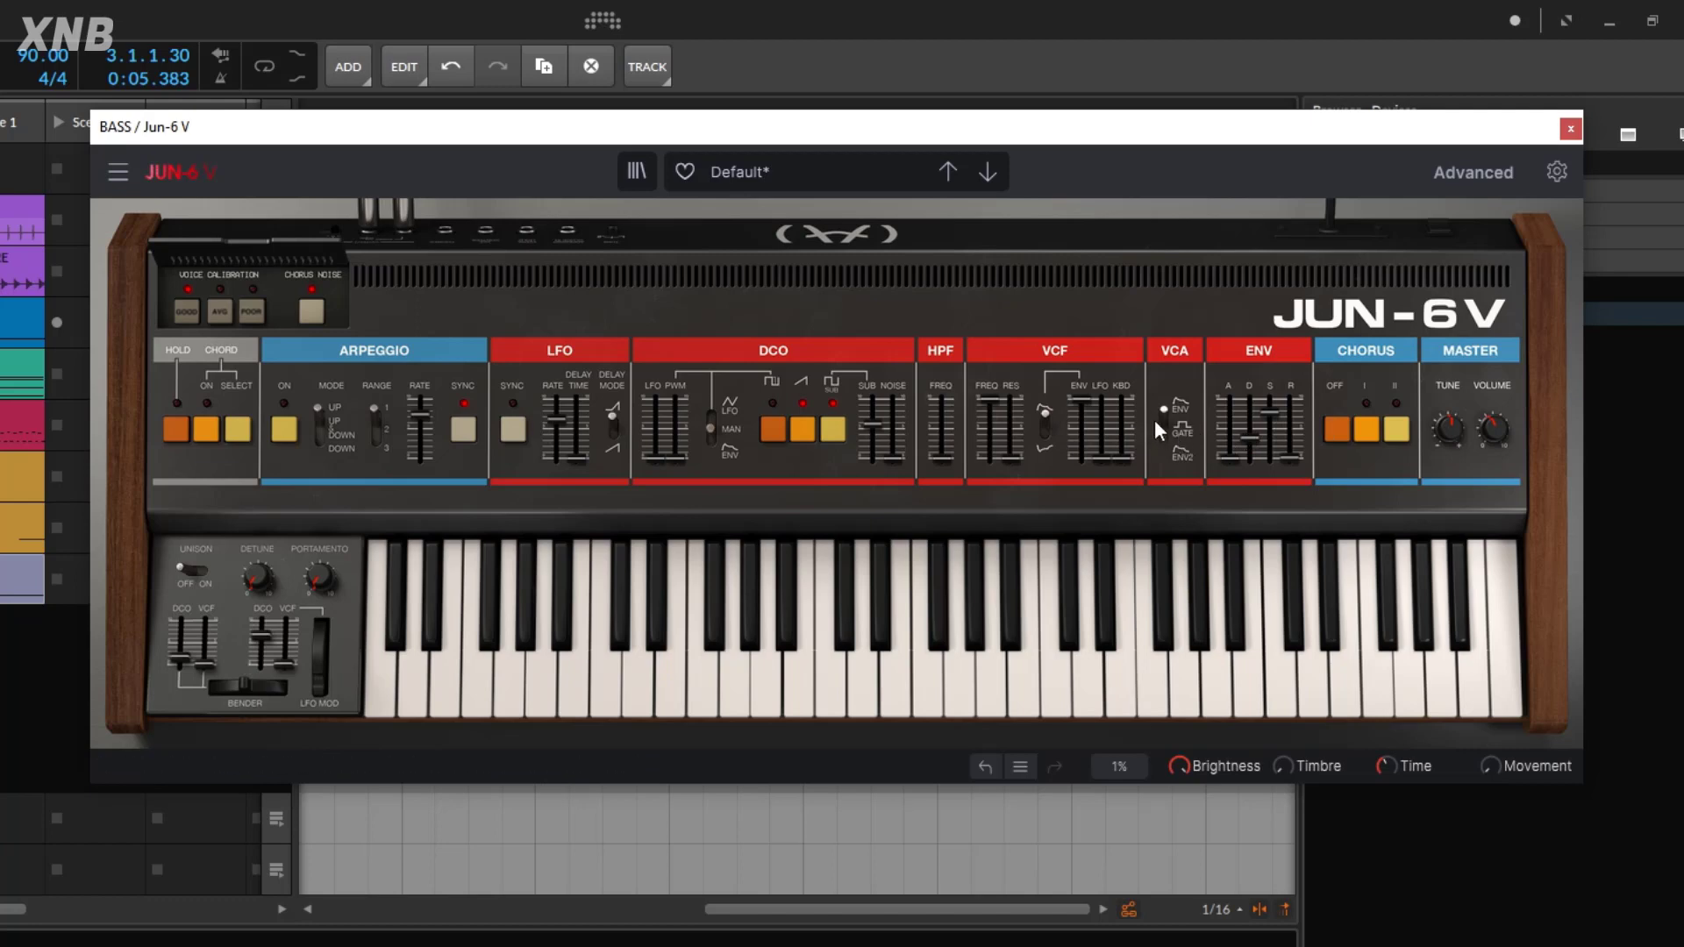
mouse_move(1165, 418)
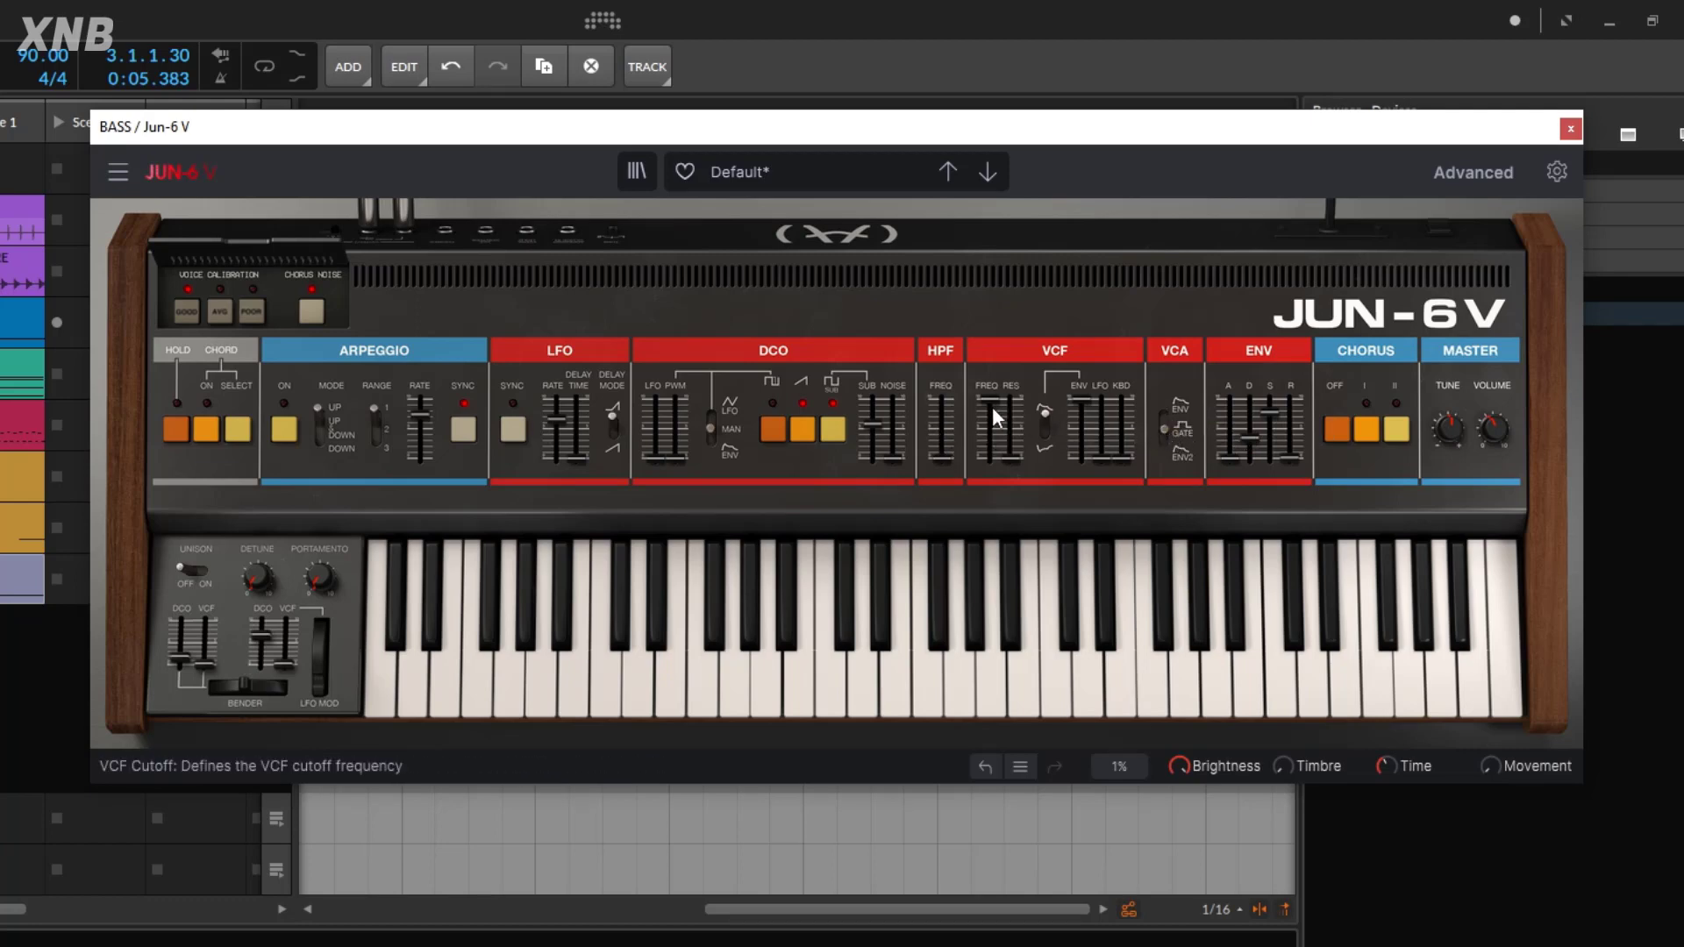
Lower the VCF cutoff to roughly a quarter of its range and turn off the chorus noise
left_click_drag(992, 407, 992, 436)
left_click_drag(989, 441, 990, 441)
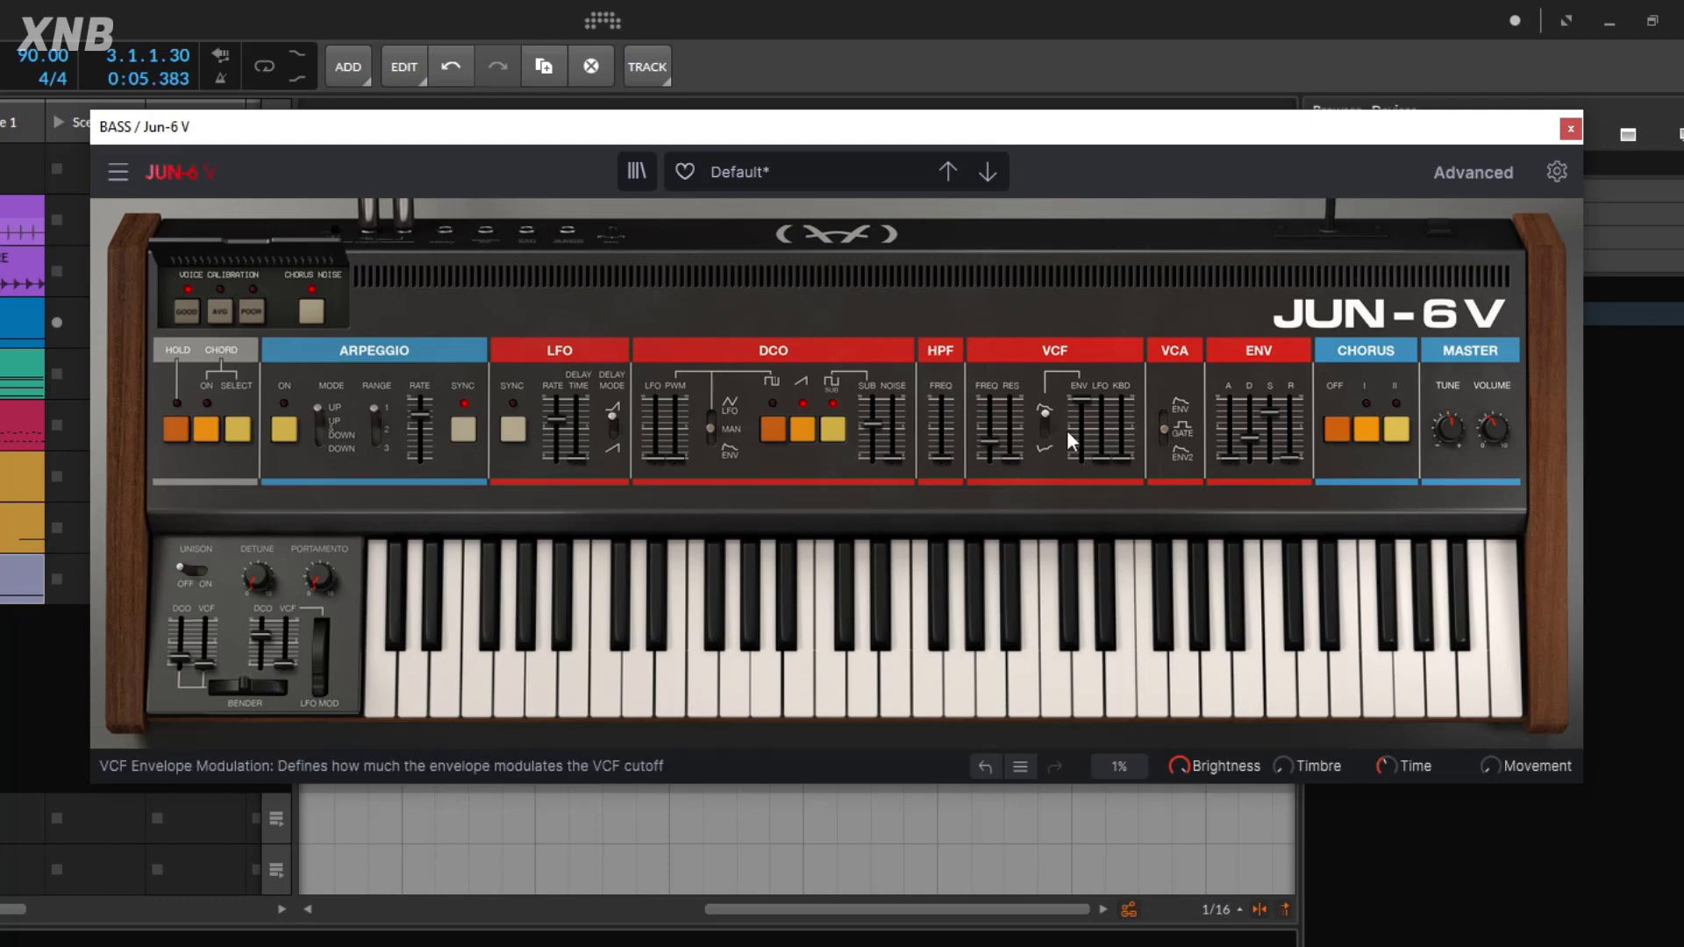
left_click(313, 310)
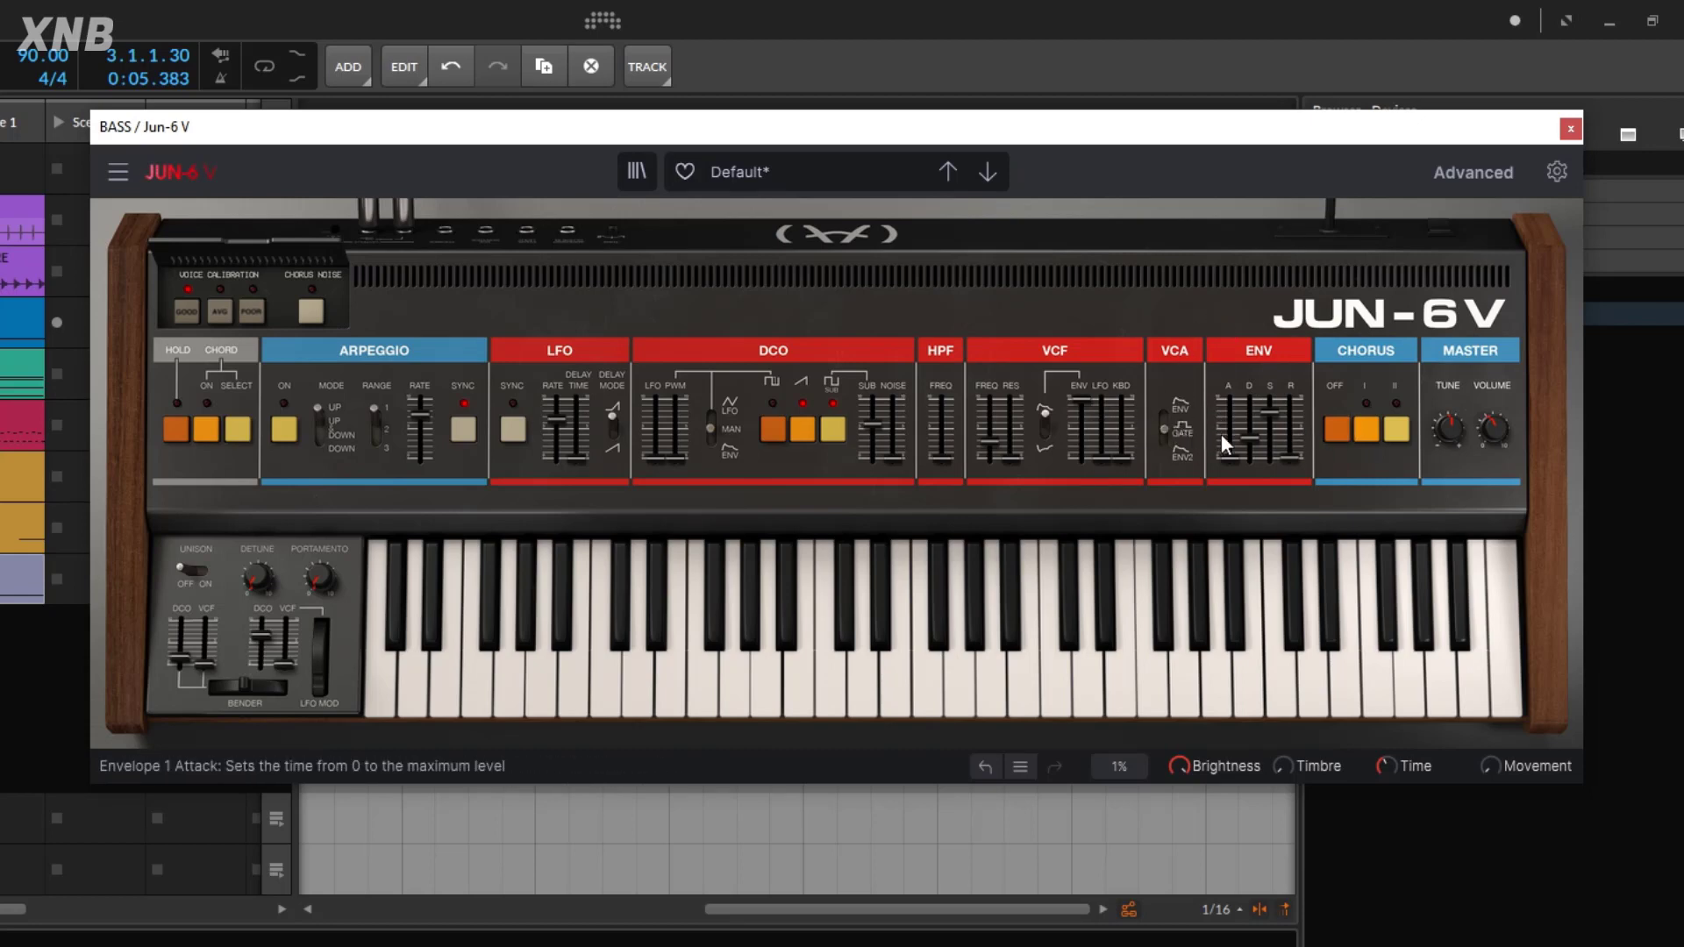
Lower the envelope sustain and adjust the decay while the bass plays
mouse_move(1269, 416)
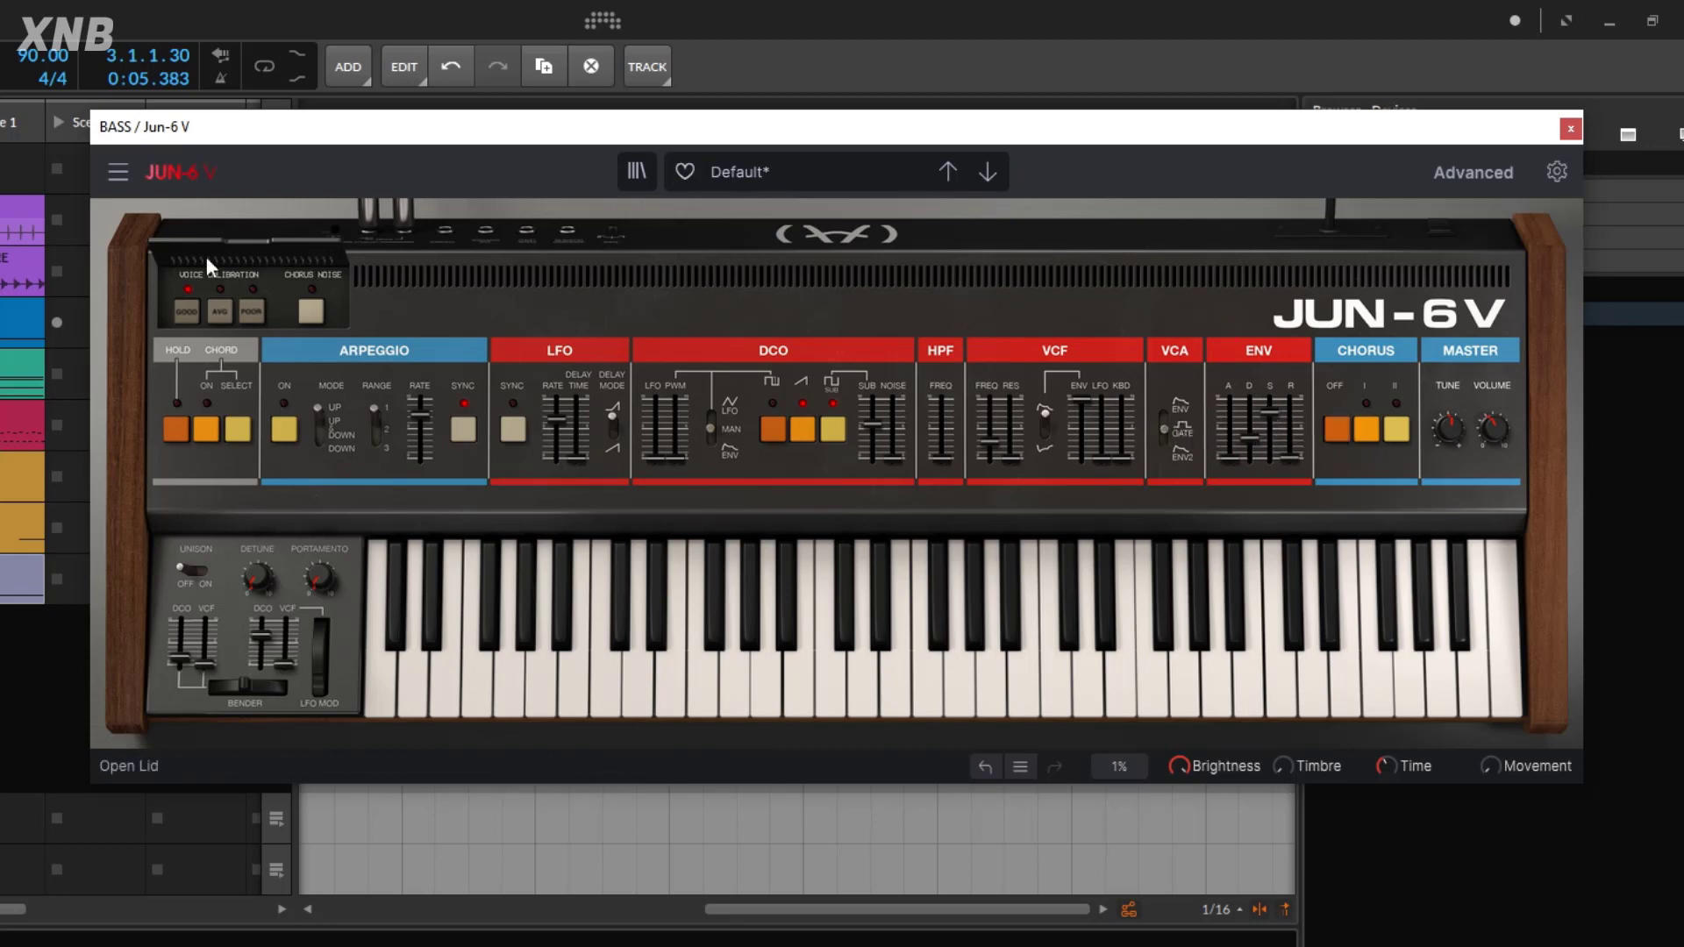
key("space")
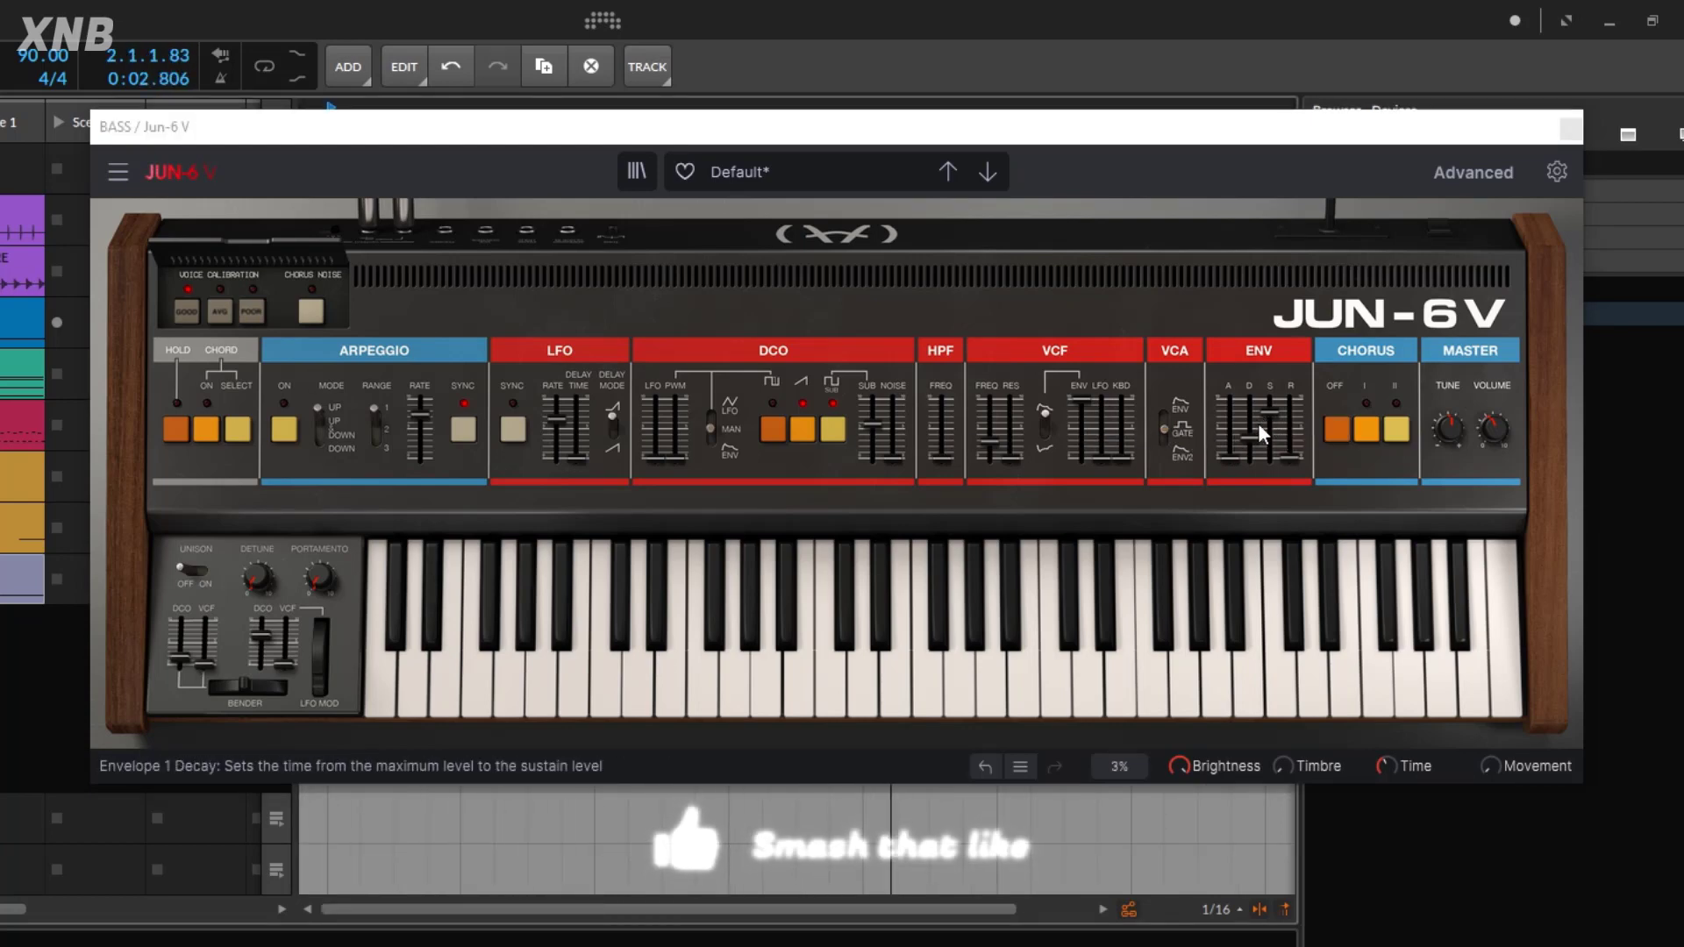
left_click_drag(1268, 417, 1267, 456)
mouse_move(1251, 442)
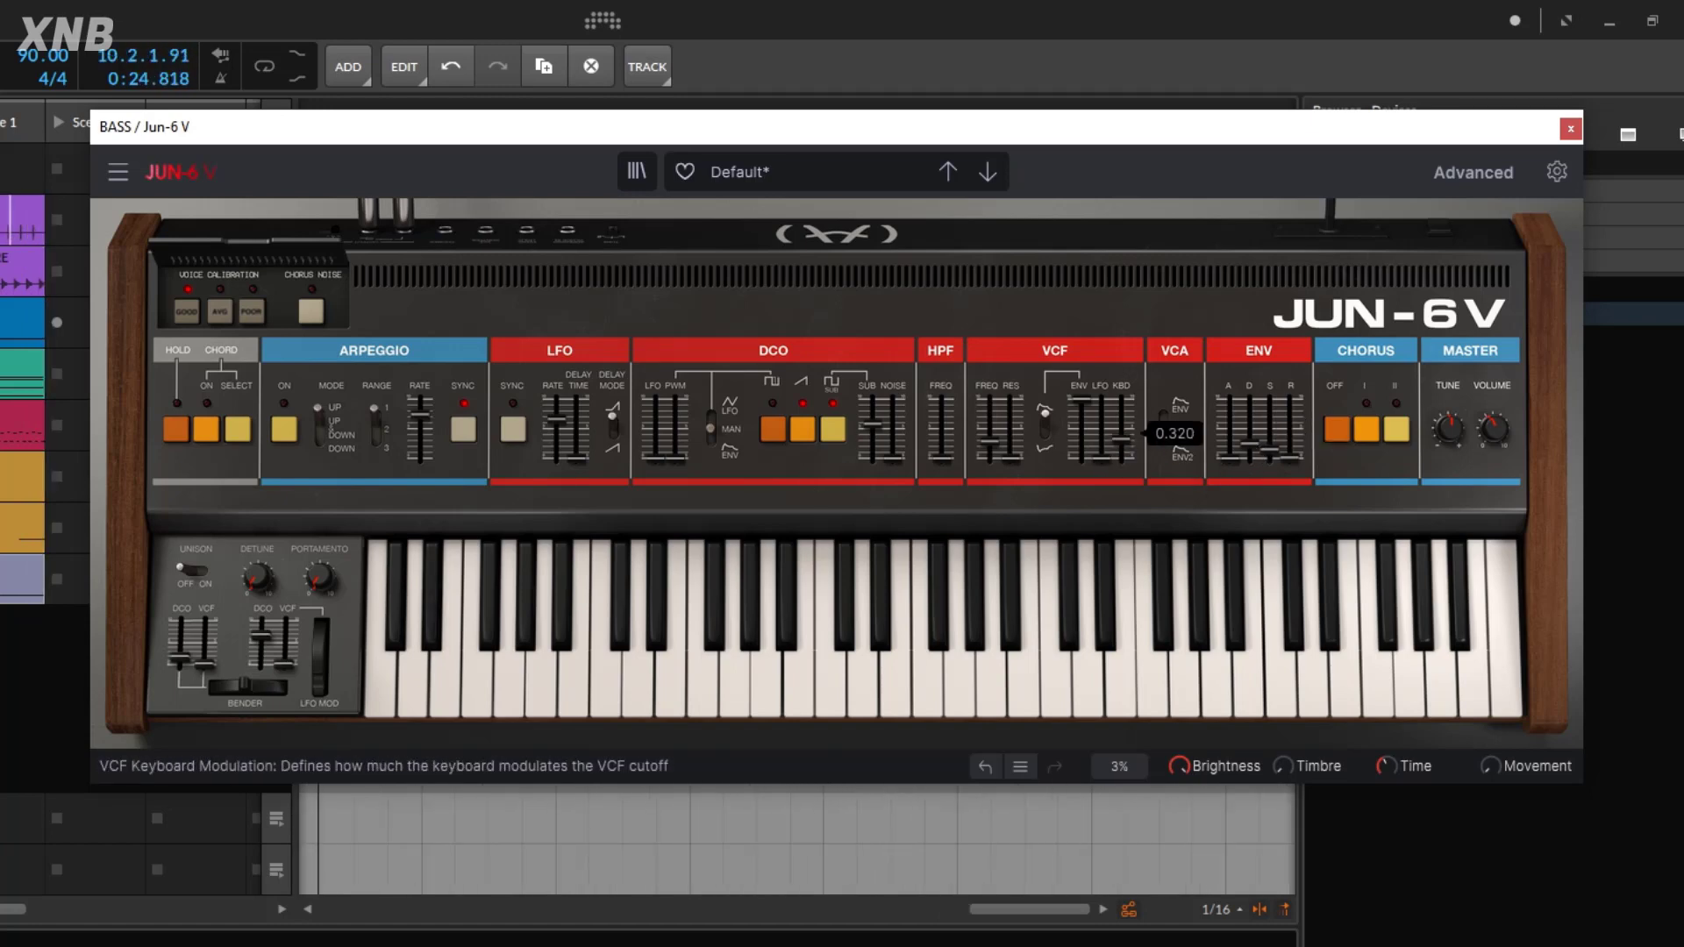
Raise the VCF keyboard modulation and fine-tune the low envelope decay and sustain
left_click_drag(1119, 456, 1119, 399)
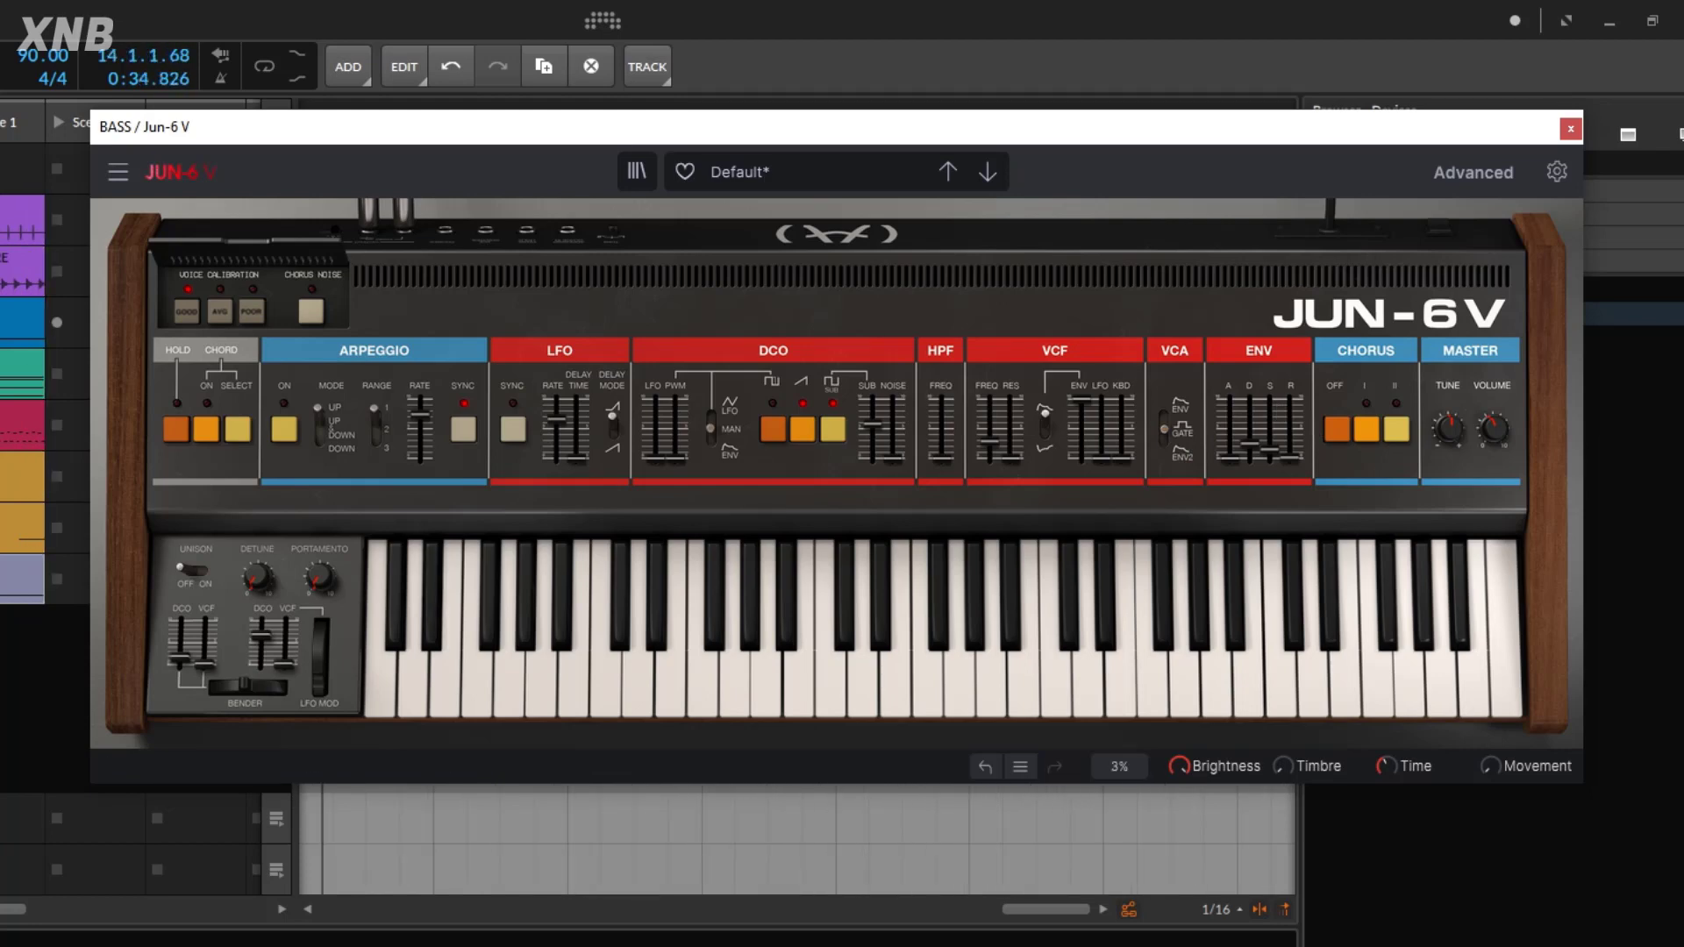
left_click_drag(1277, 444, 1260, 452)
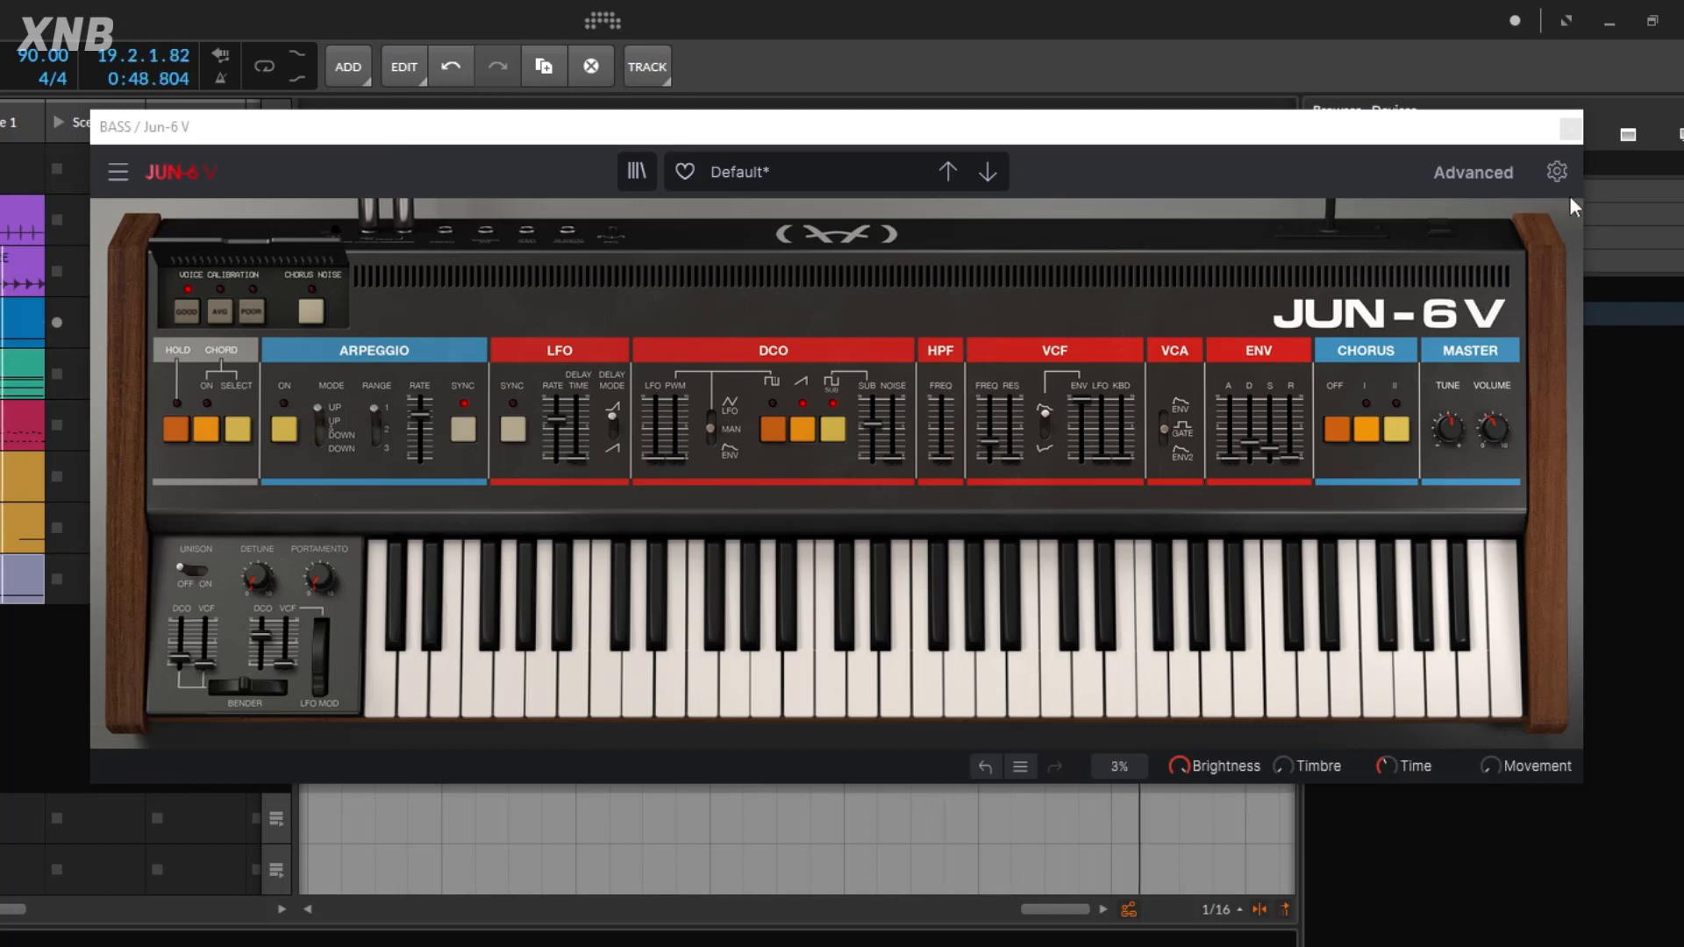
In the advanced section, set delay dry/wet to about 0.11 and reverb dry/wet to 0.004, then close the synth window
left_click(1468, 177)
left_click_drag(1276, 391, 1276, 384)
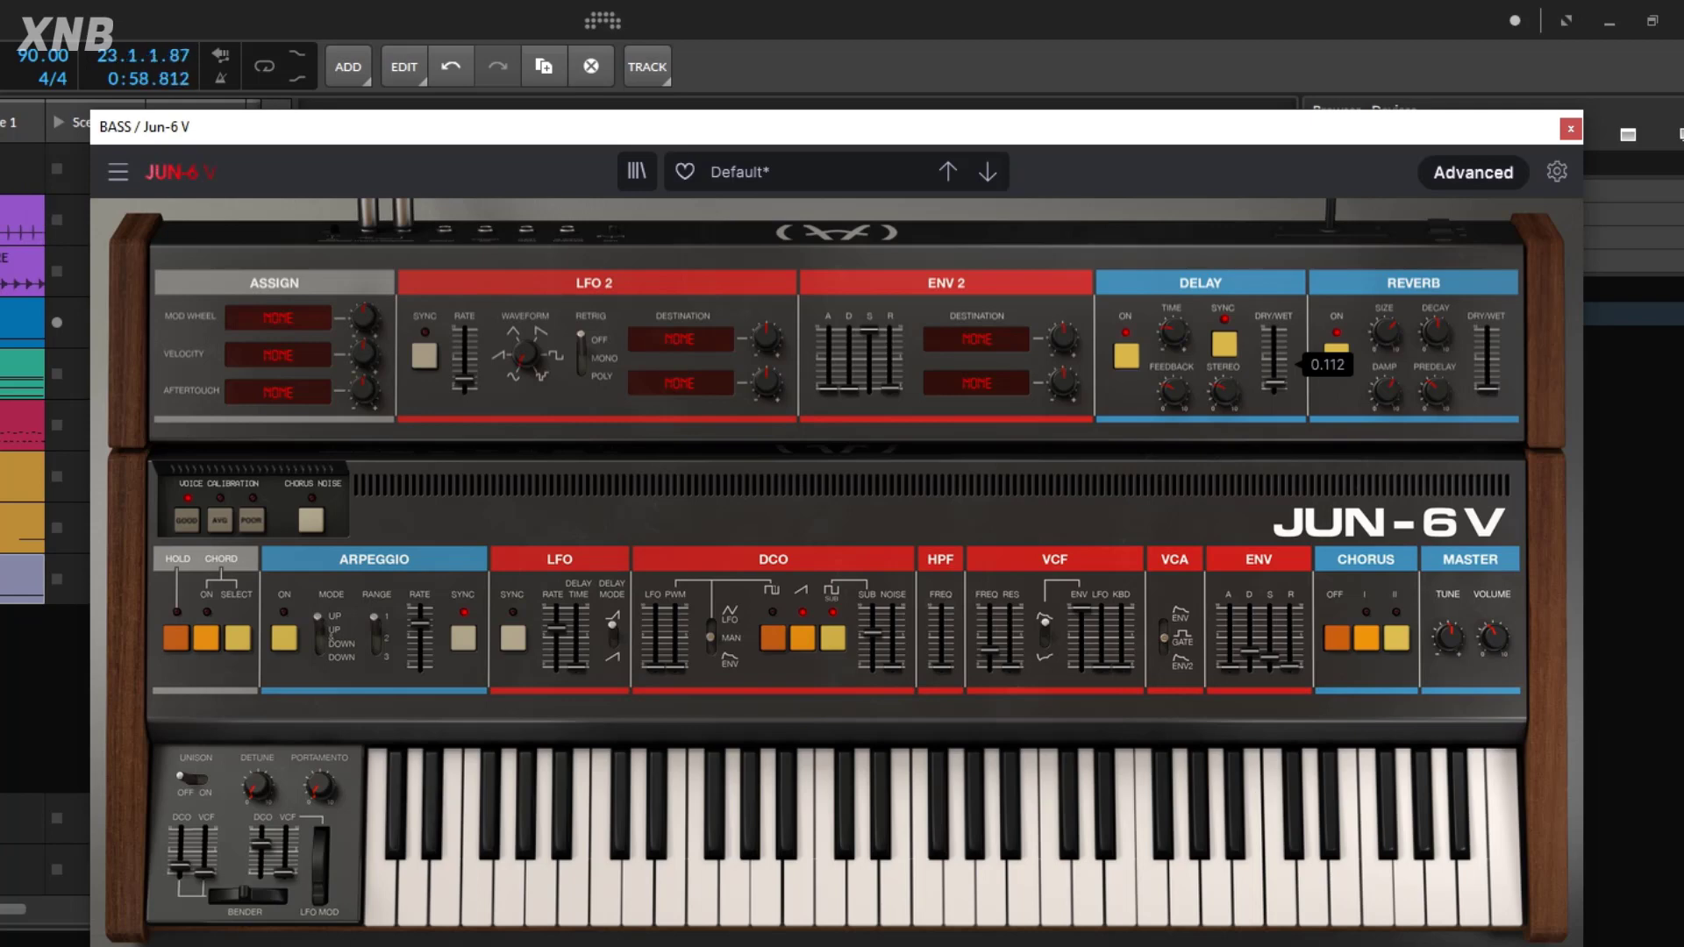
left_click_drag(1275, 384, 1275, 384)
left_click_drag(1488, 387, 1487, 387)
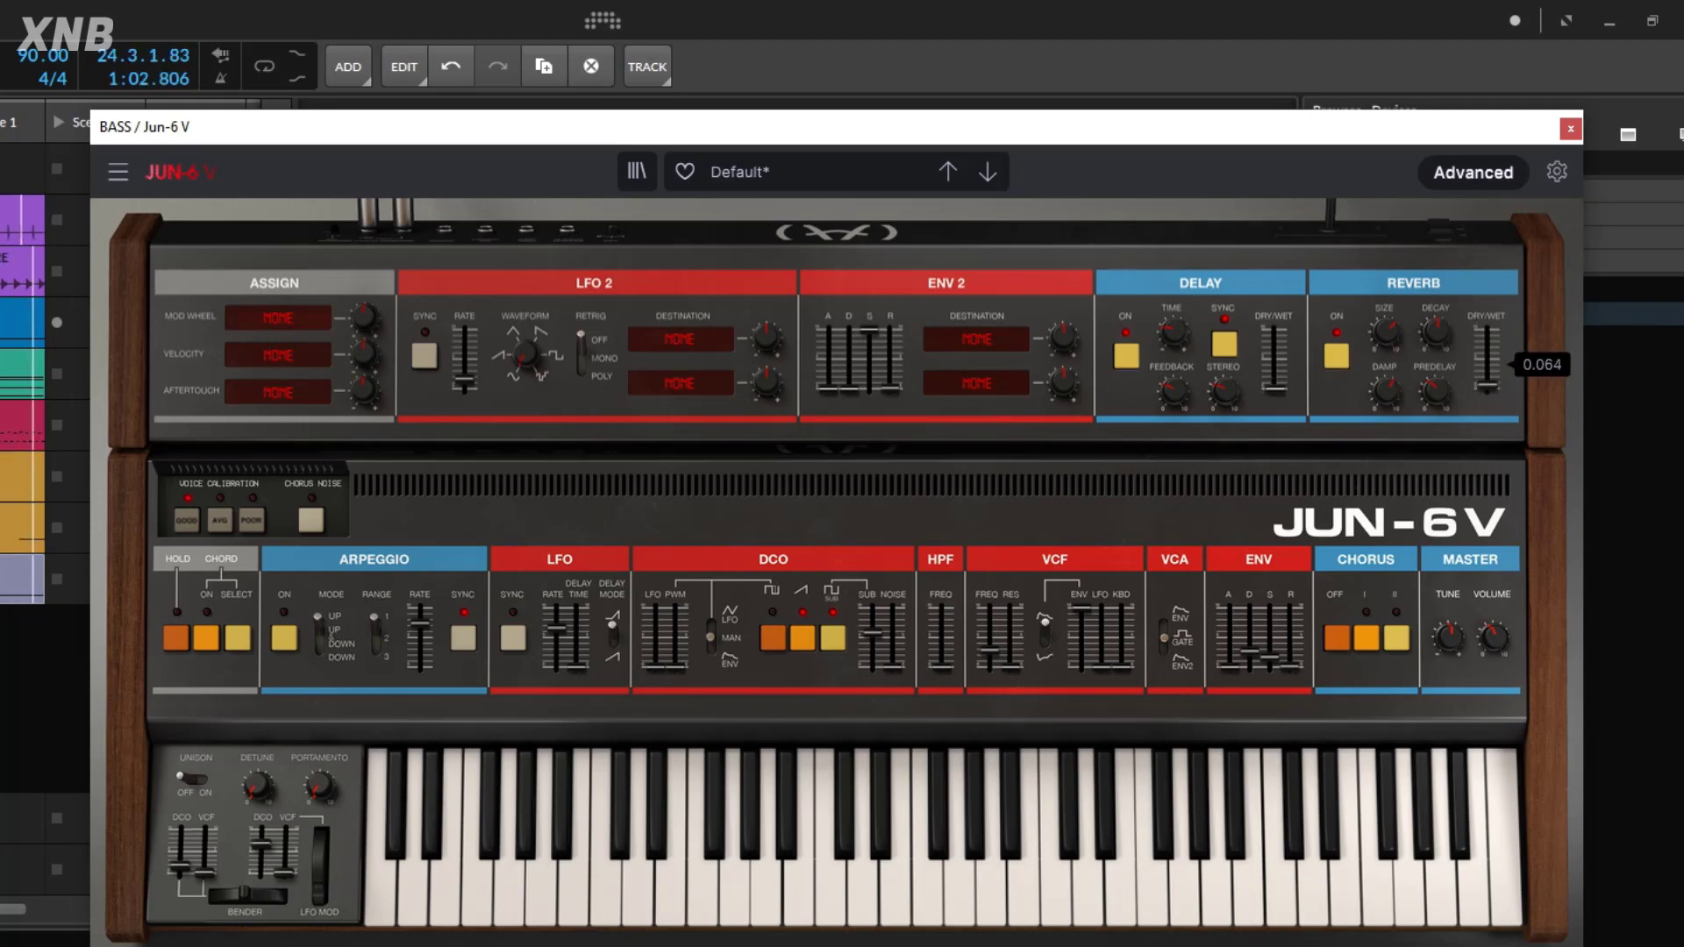
left_click_drag(1487, 385, 1486, 389)
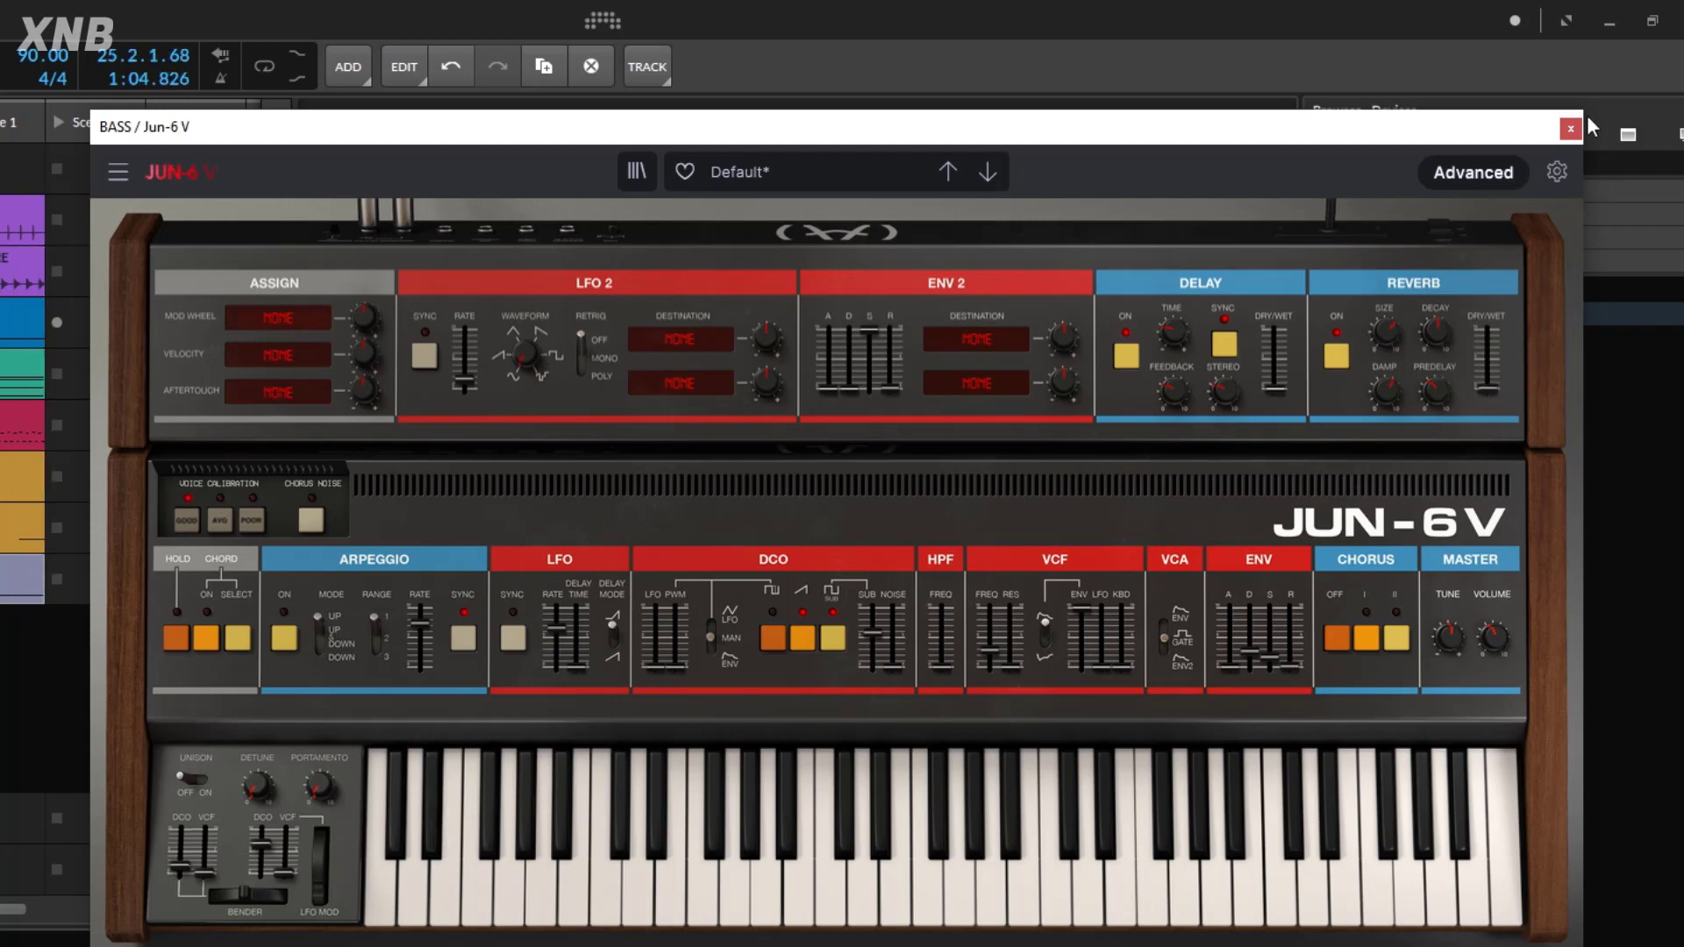
left_click(1505, 177)
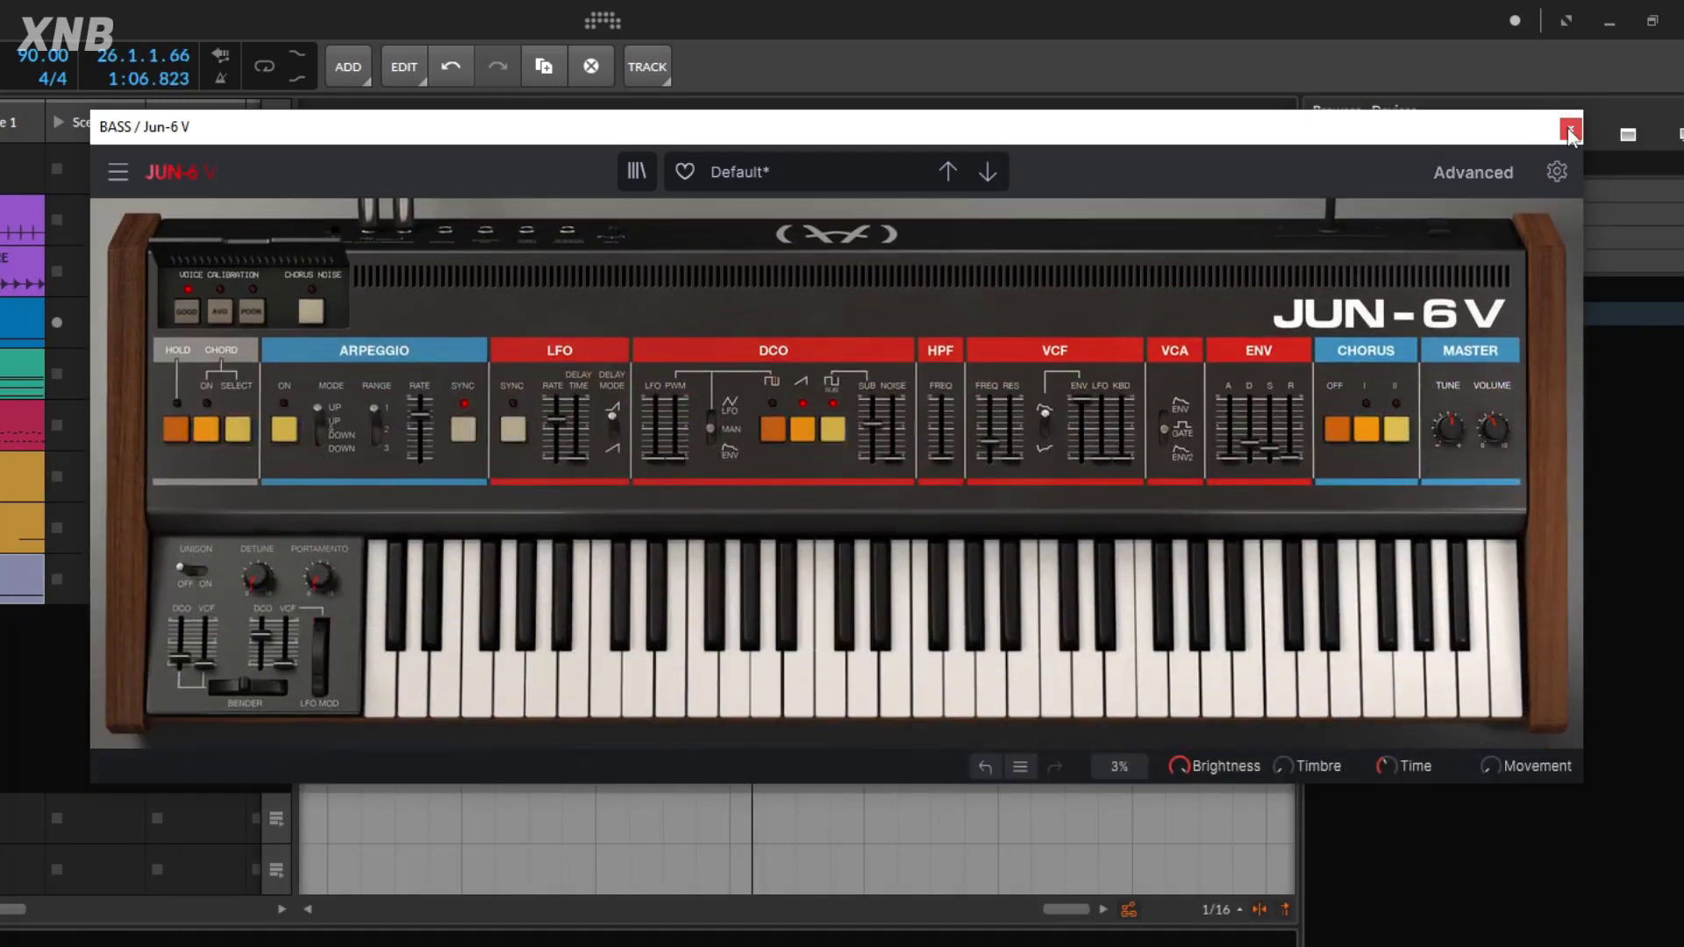
left_click(1570, 131)
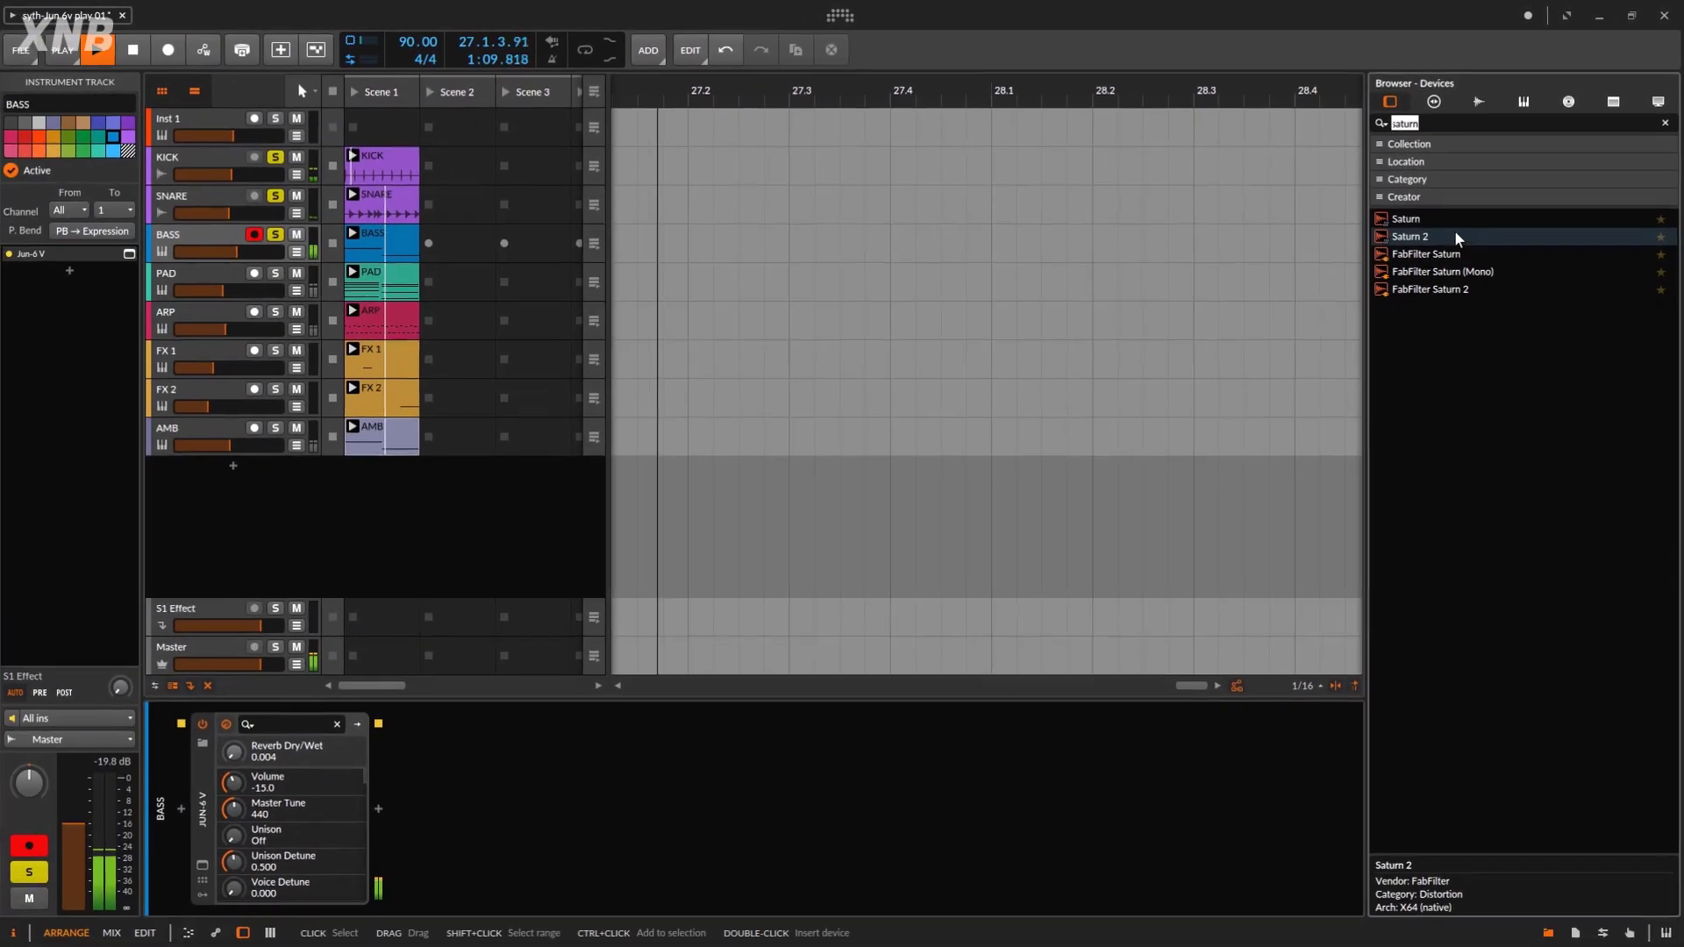
Insert Saturn 2 after Jun-6 V on the BASS track and compare the sound with the effect off and on
left_click_drag(1417, 313, 439, 845)
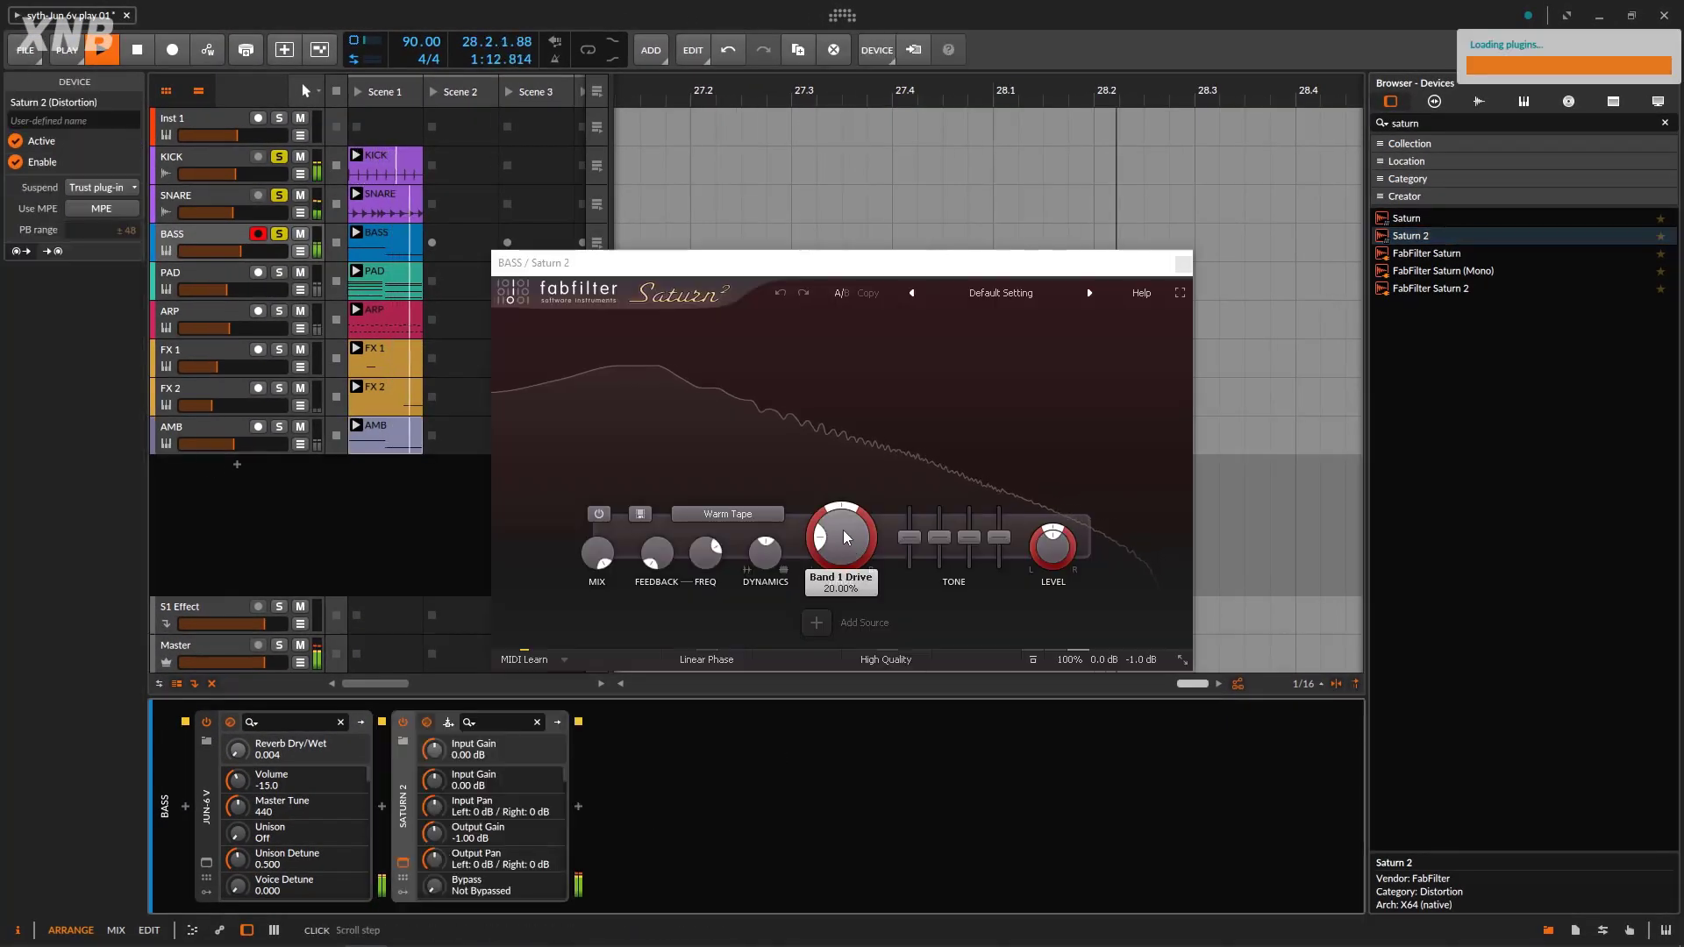
left_click(403, 721)
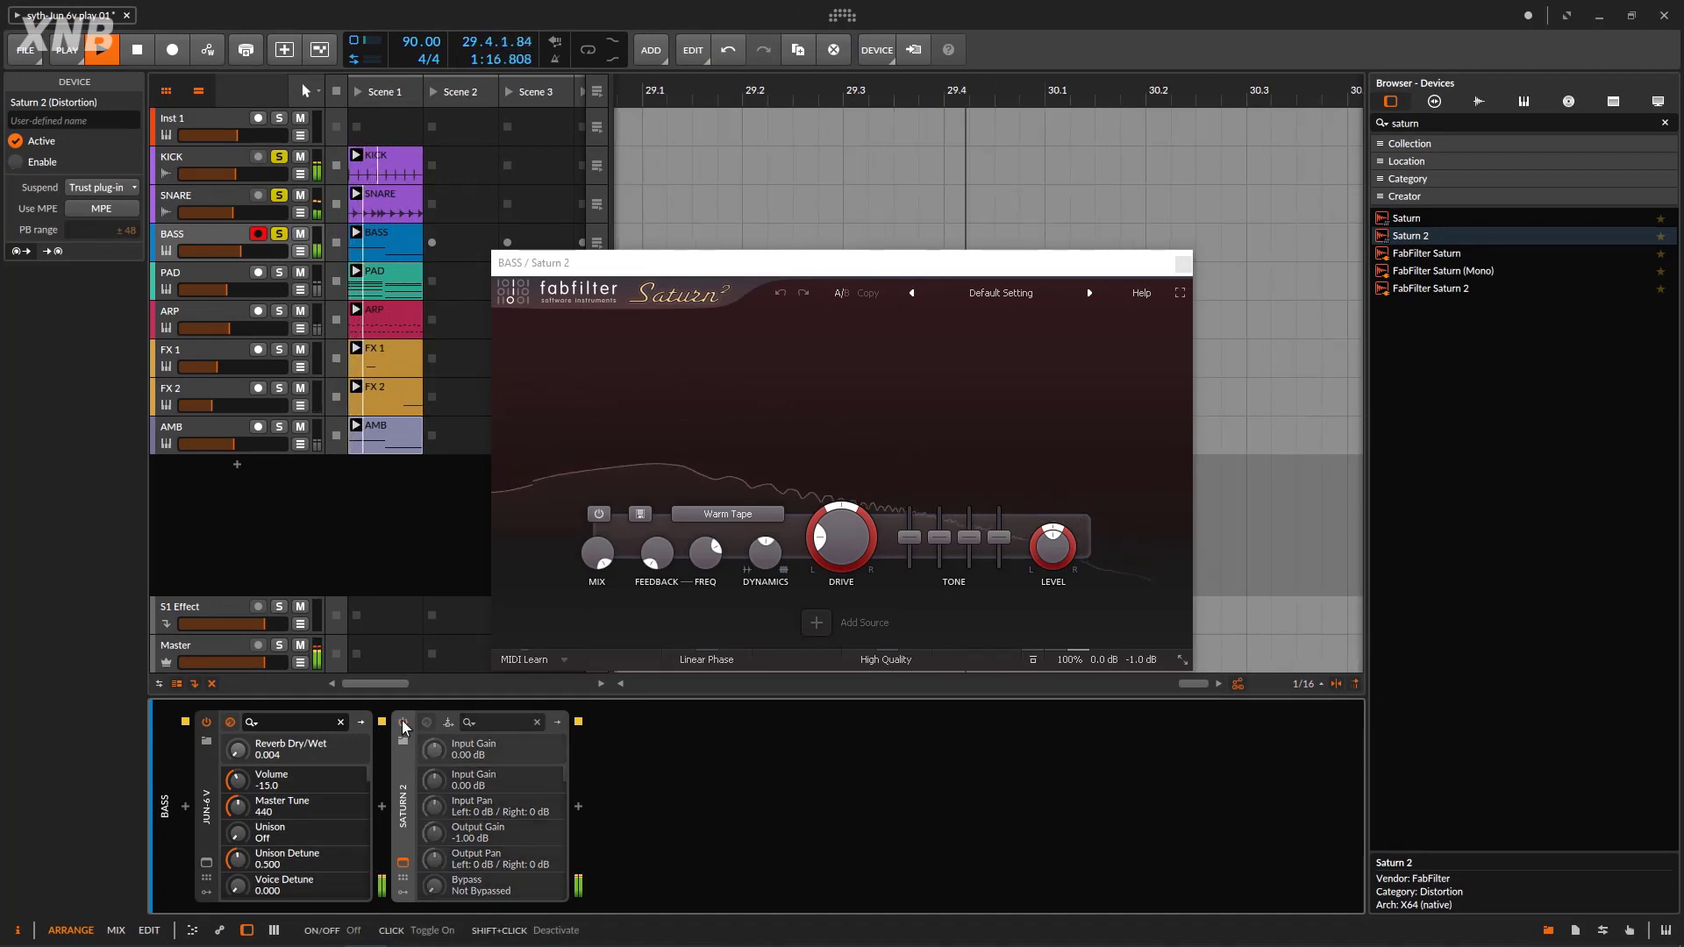
left_click(402, 721)
Set Saturn 2's band 1 drive to 24.77%, compare it with the effect off, and close its window with the effect enabled
left_click(844, 534)
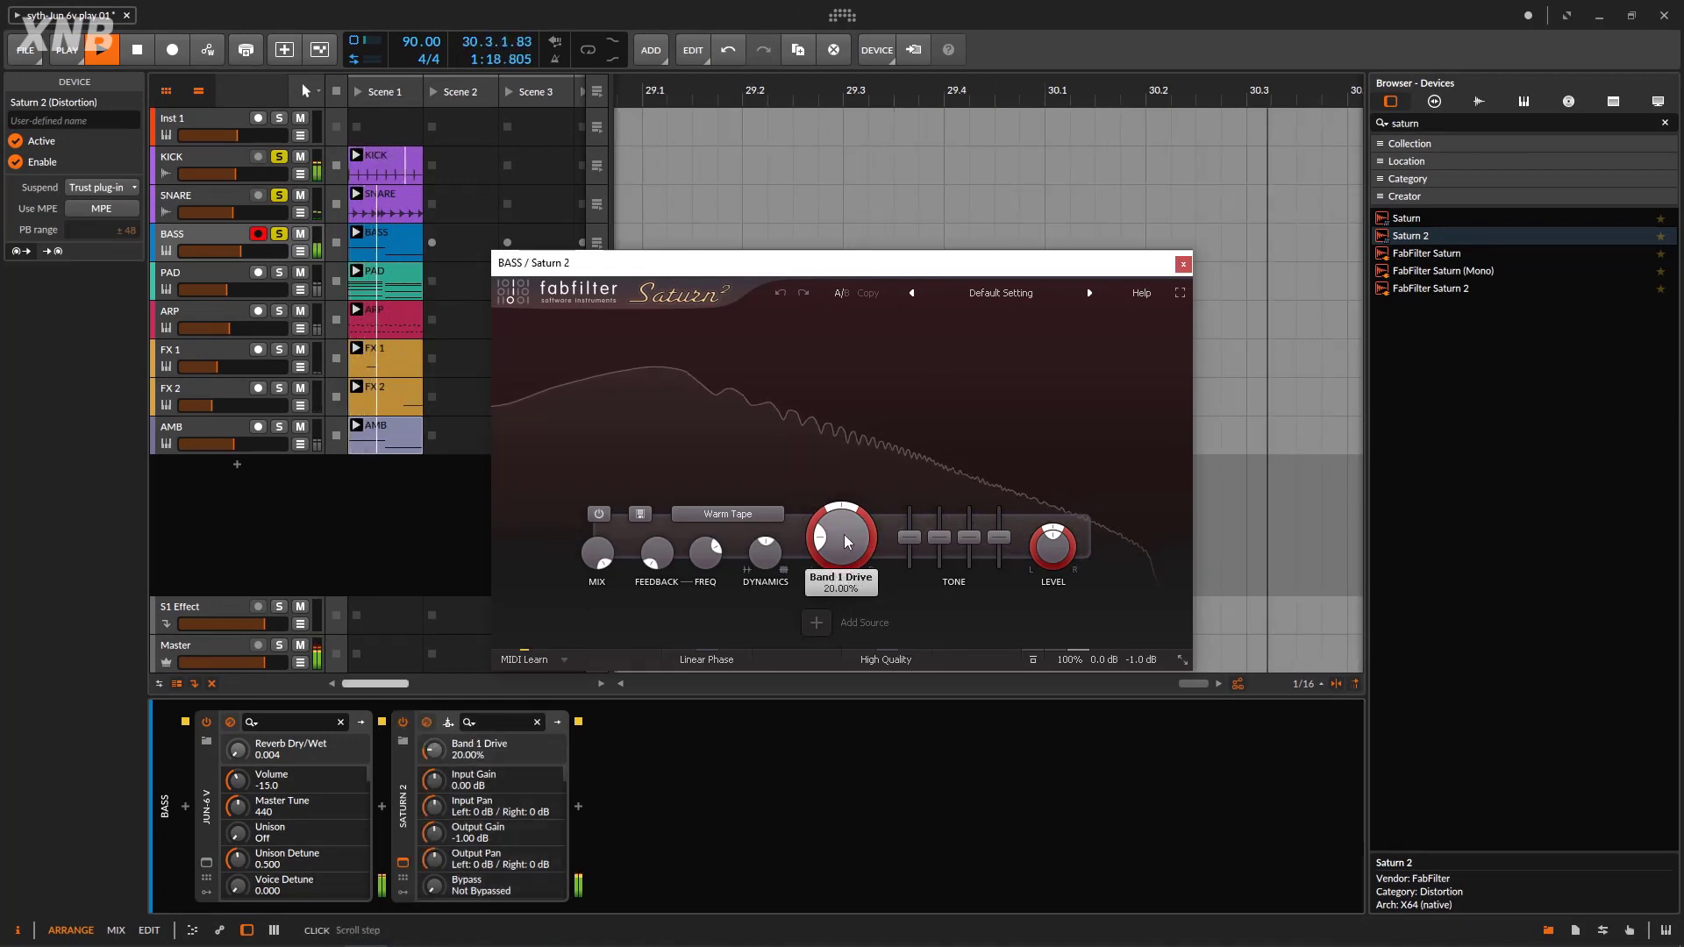
left_click_drag(843, 535, 840, 519)
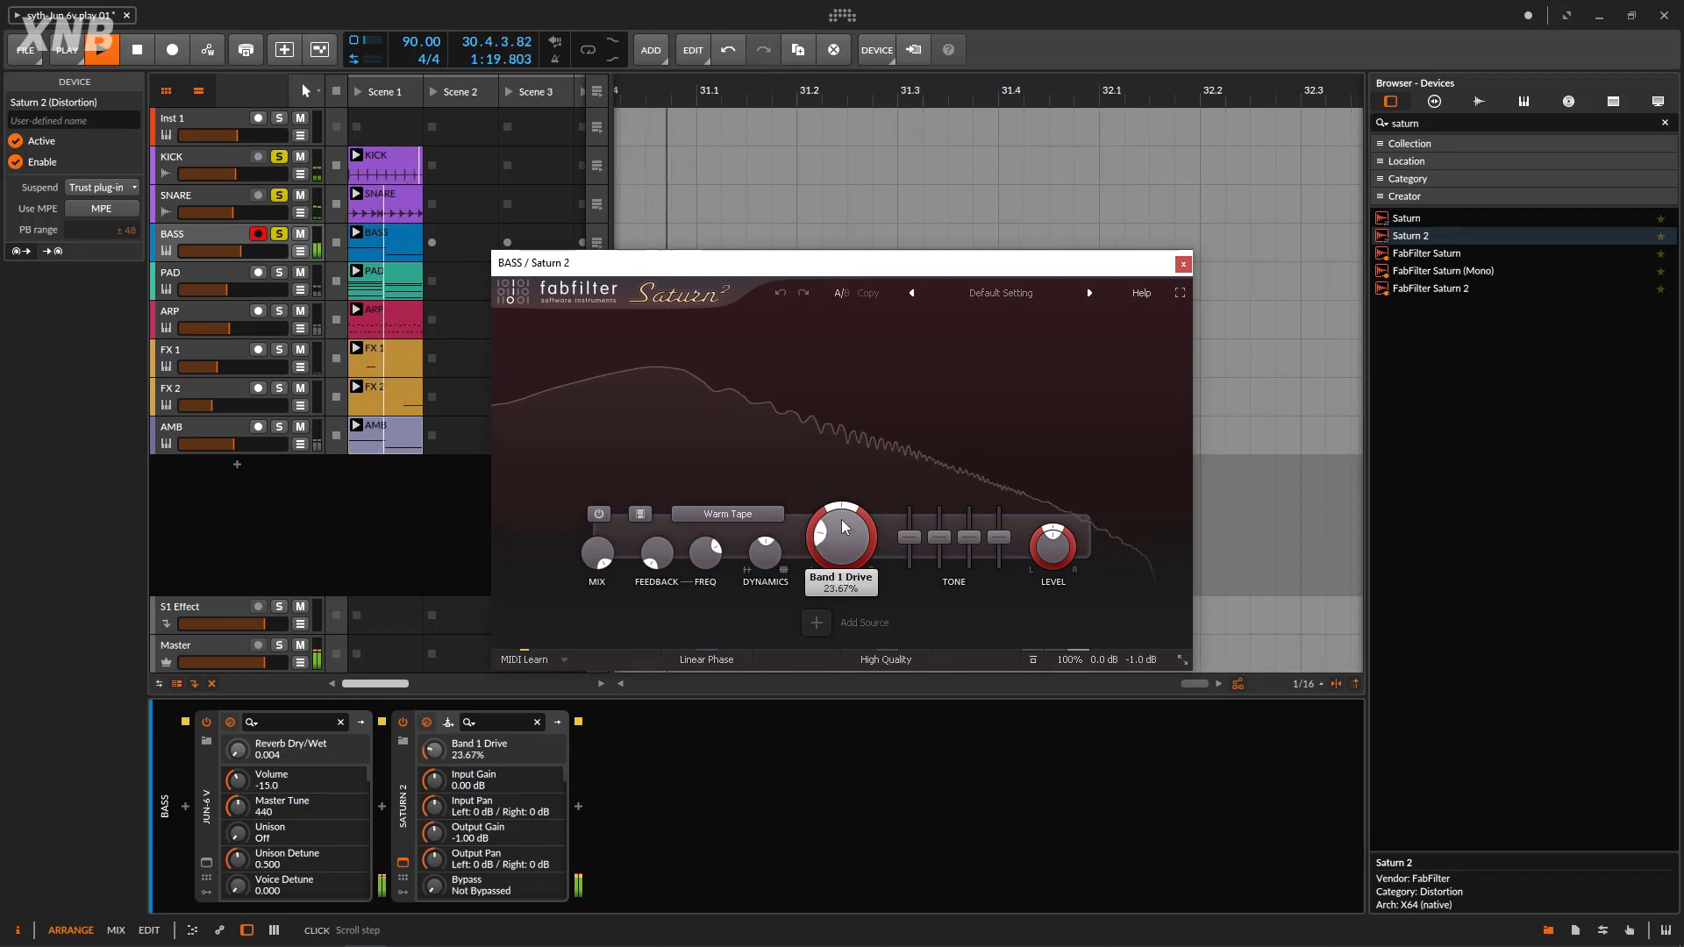
left_click(405, 722)
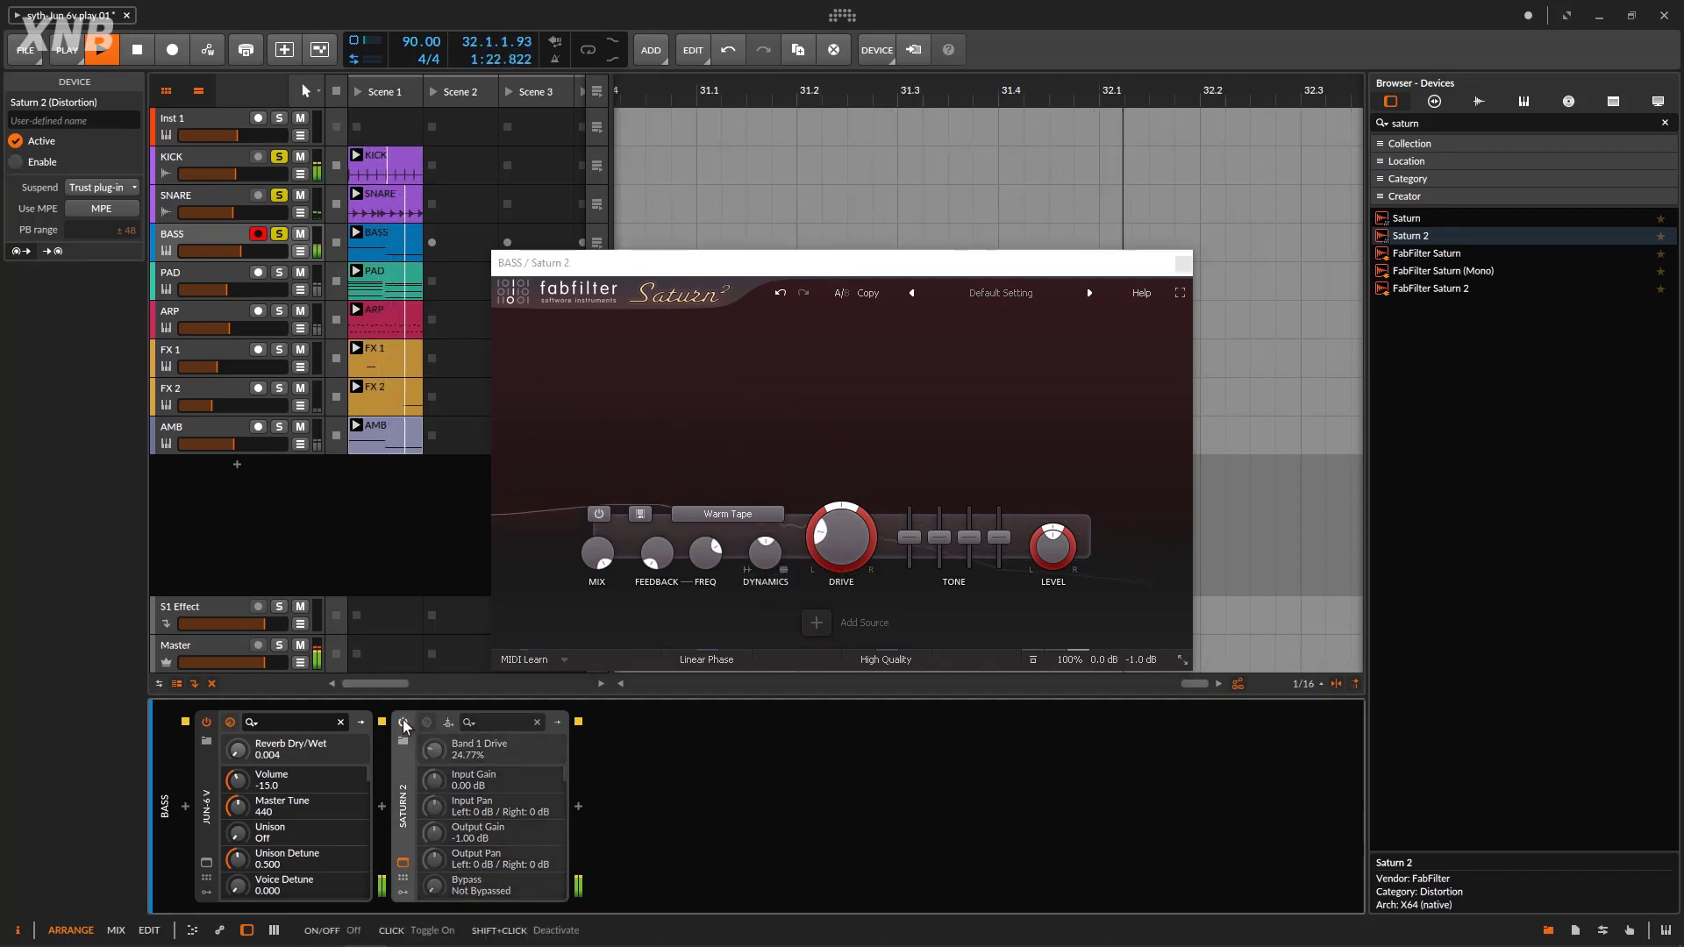
left_click(403, 721)
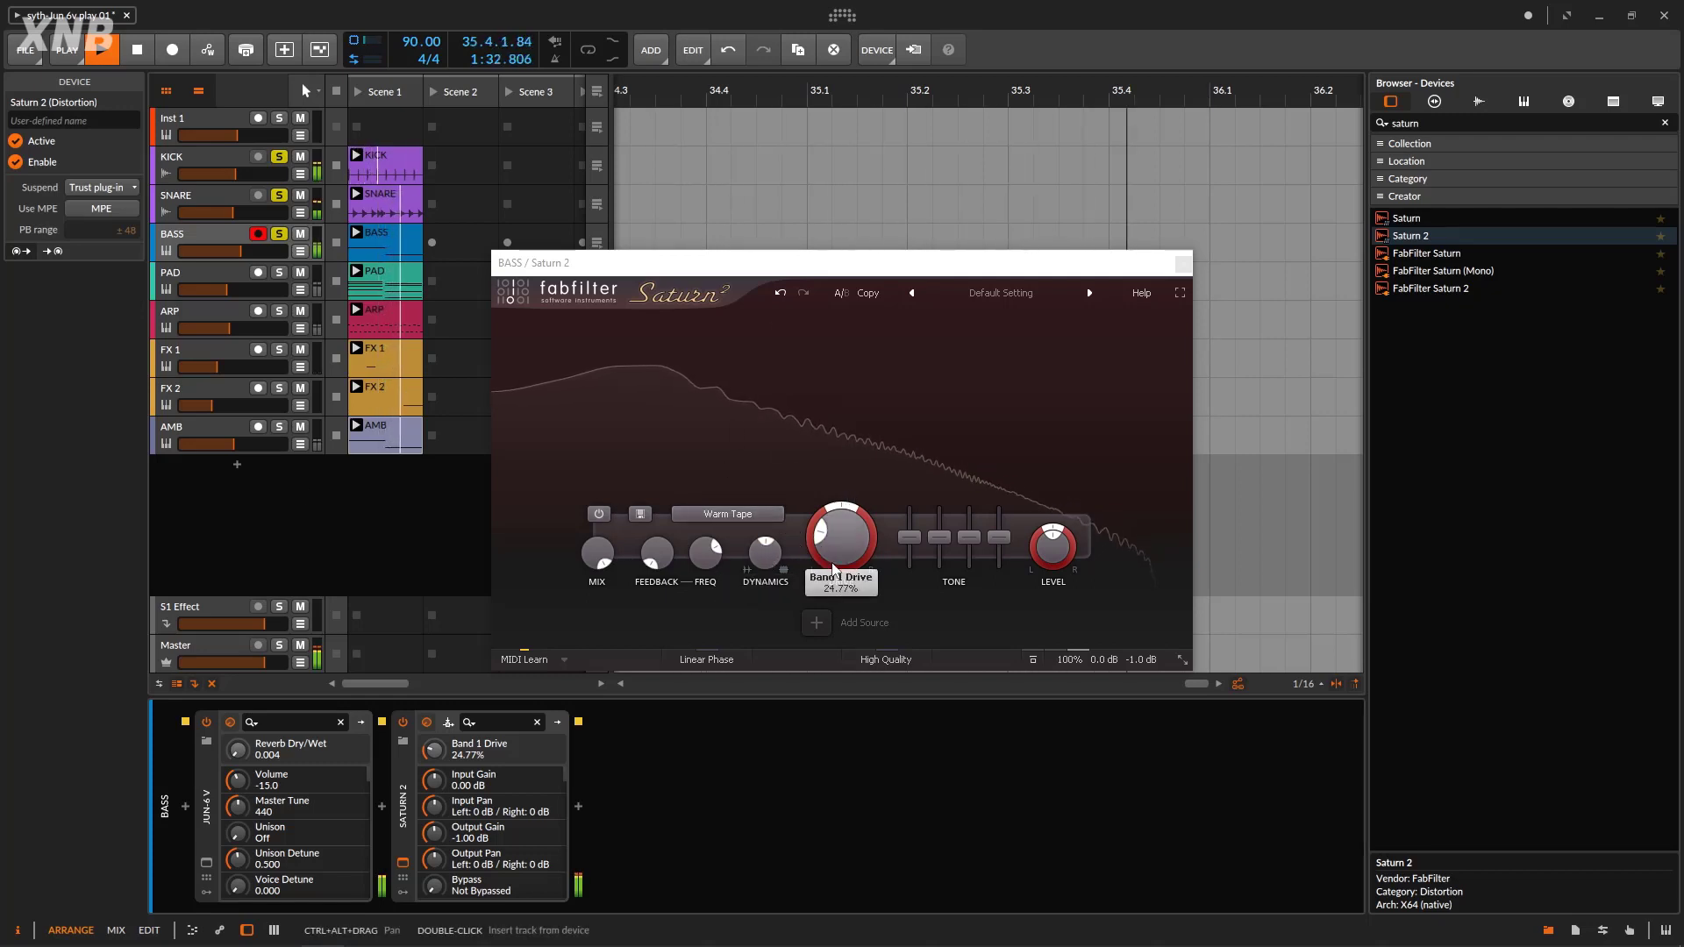
left_click(1183, 264)
Search the devices for DIME and insert Chorus DIMENSION-D after Saturn 2 on the BASS track
left_click(1491, 123)
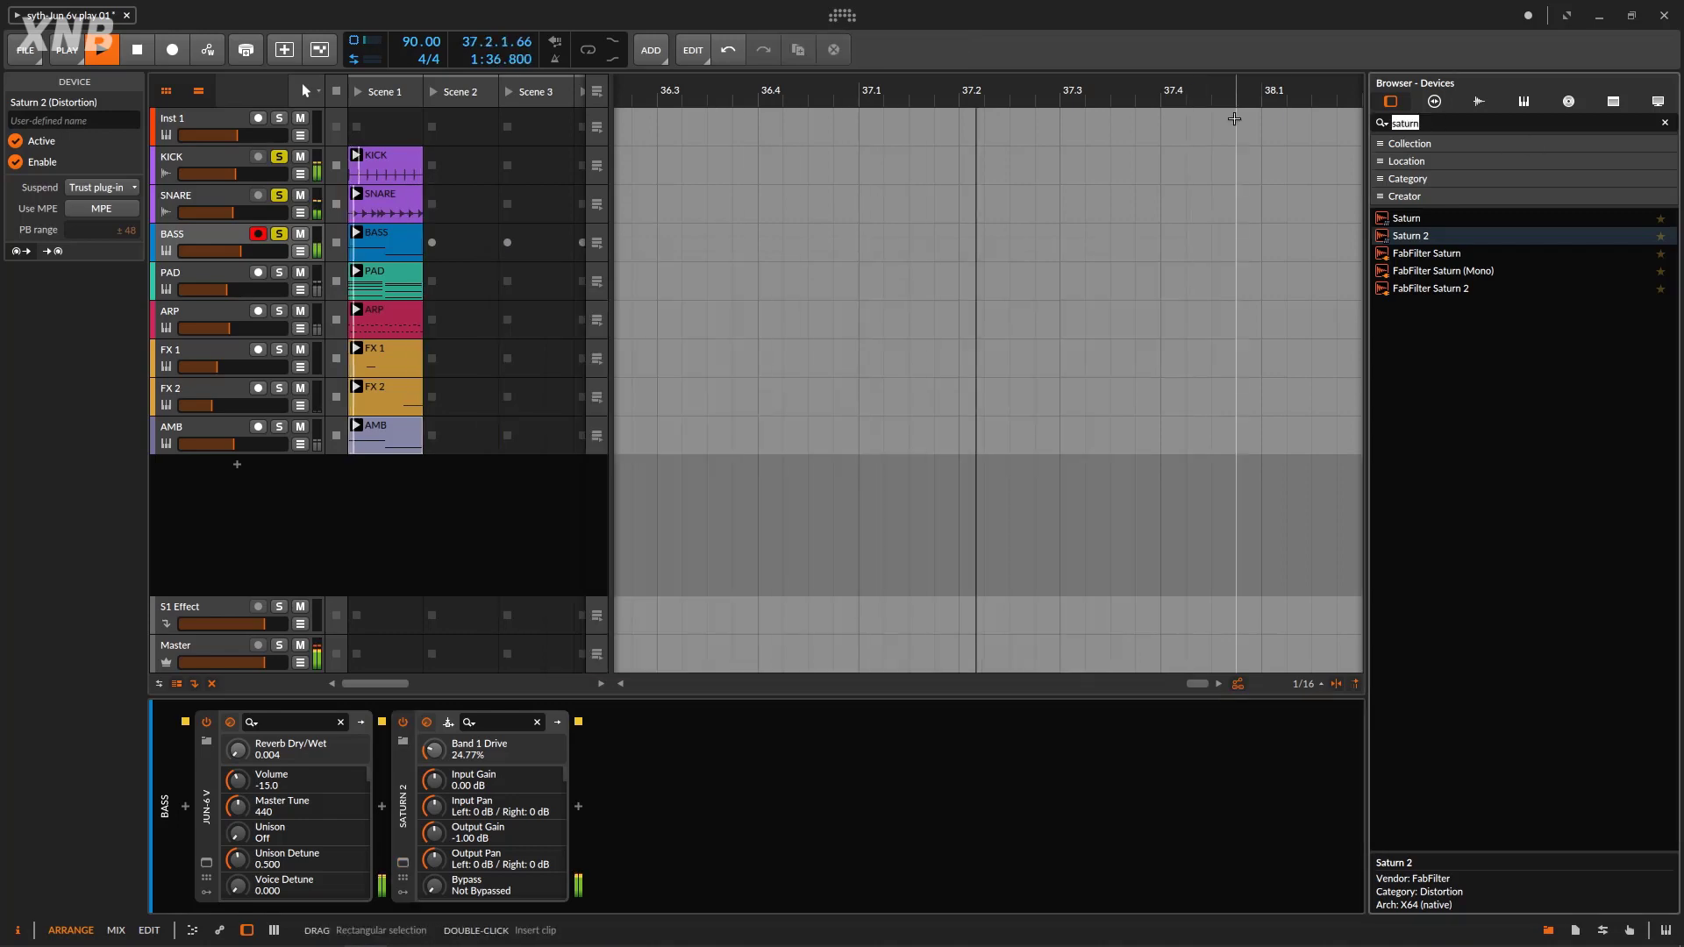
type("DIME")
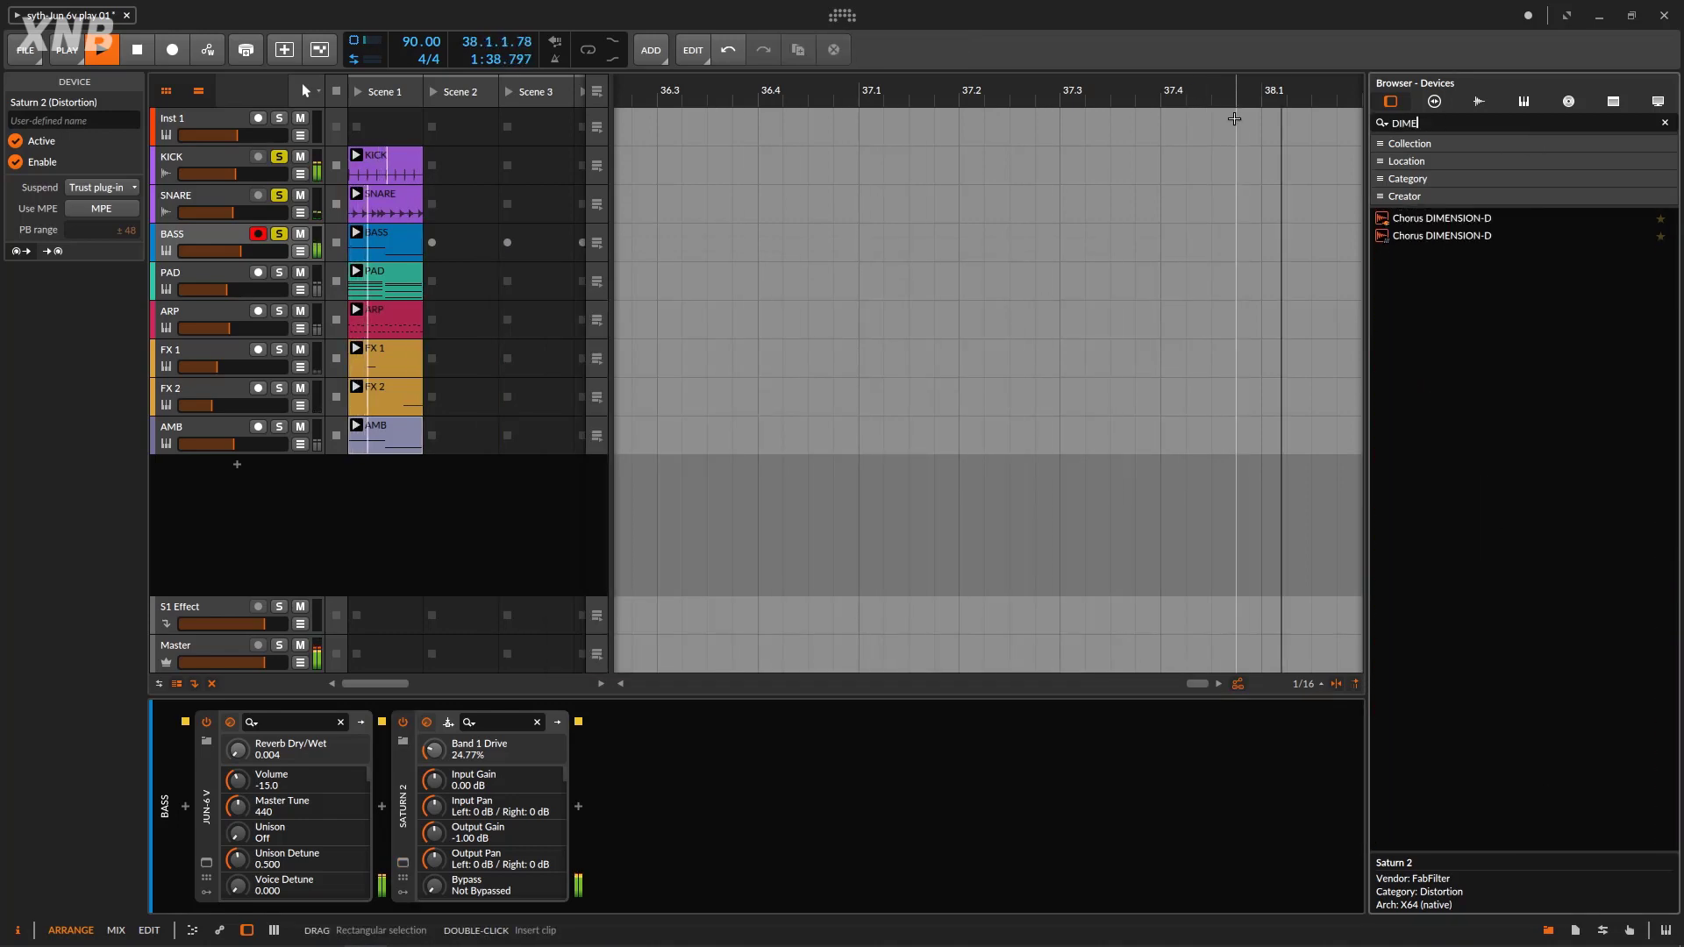
left_click_drag(1467, 217, 867, 788)
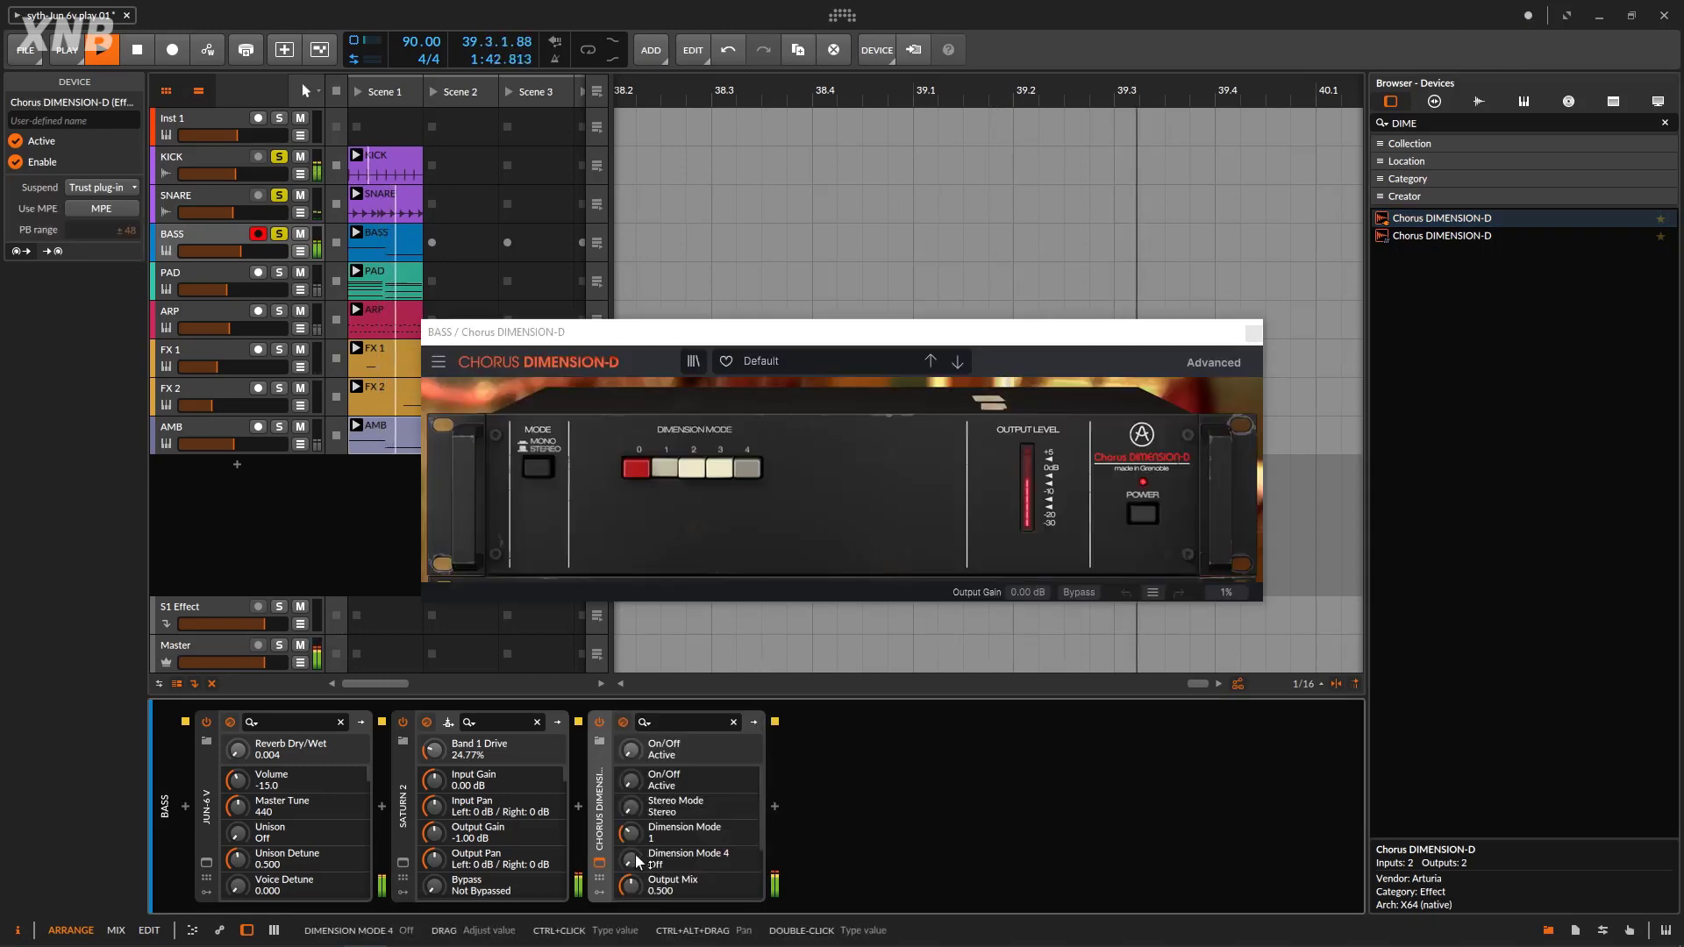
Reveal the advanced controls of Chorus DIMENSION-D and lower its output mix to 0.196
left_click_drag(1071, 343, 1120, 307)
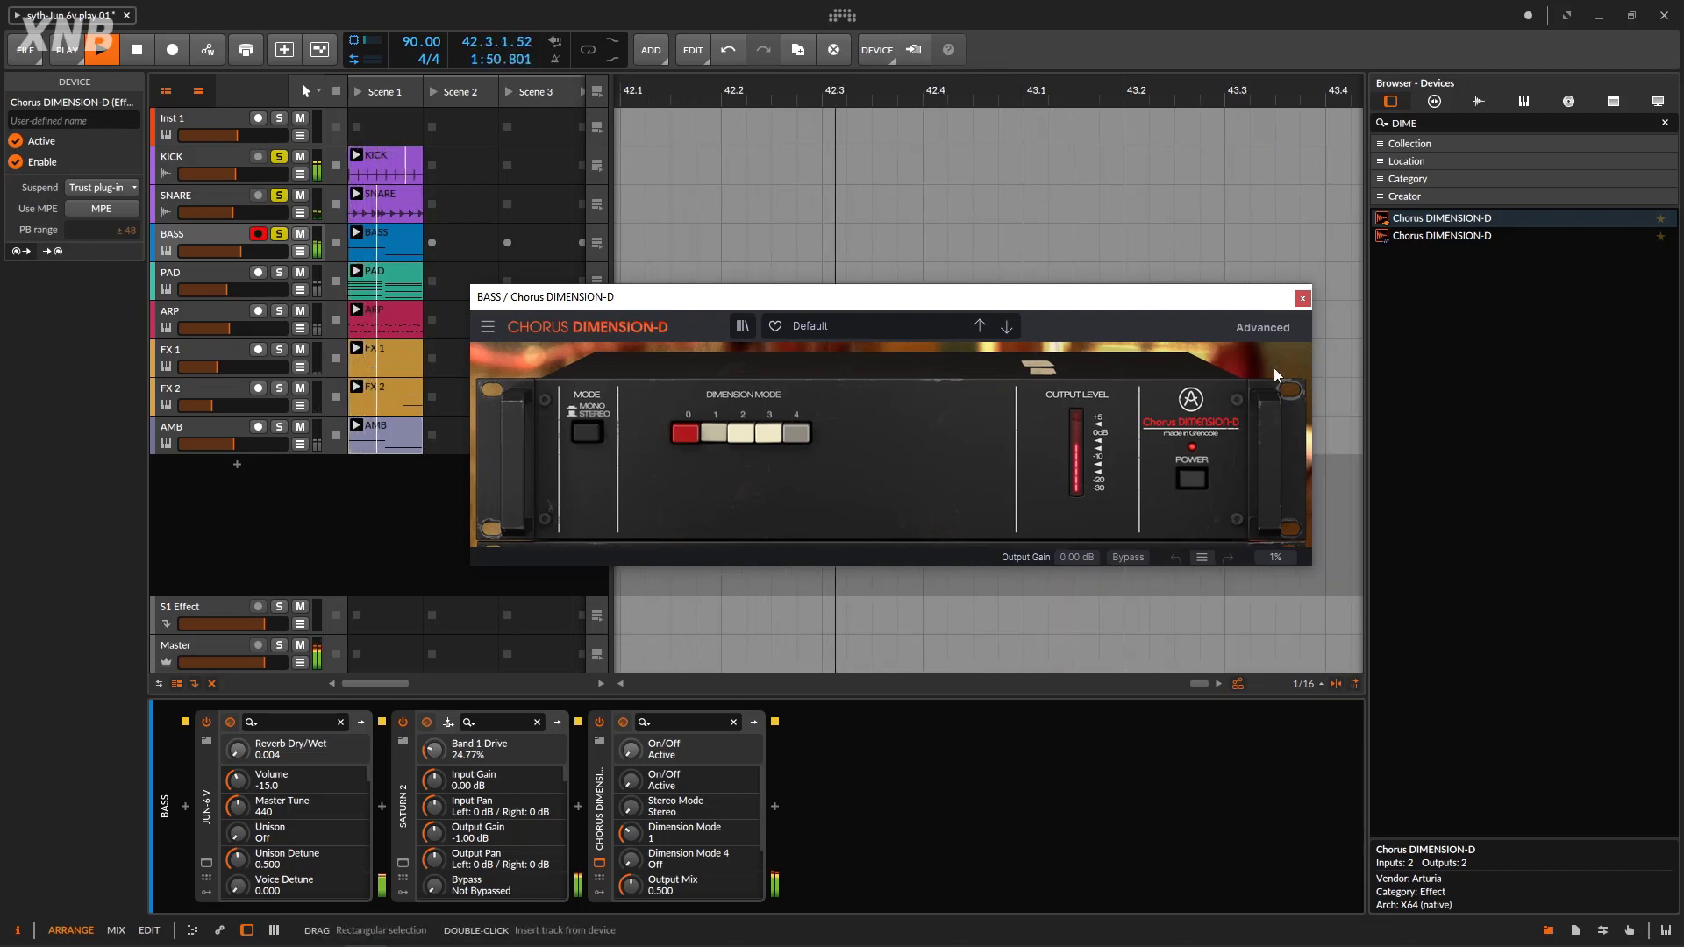
left_click(1264, 332)
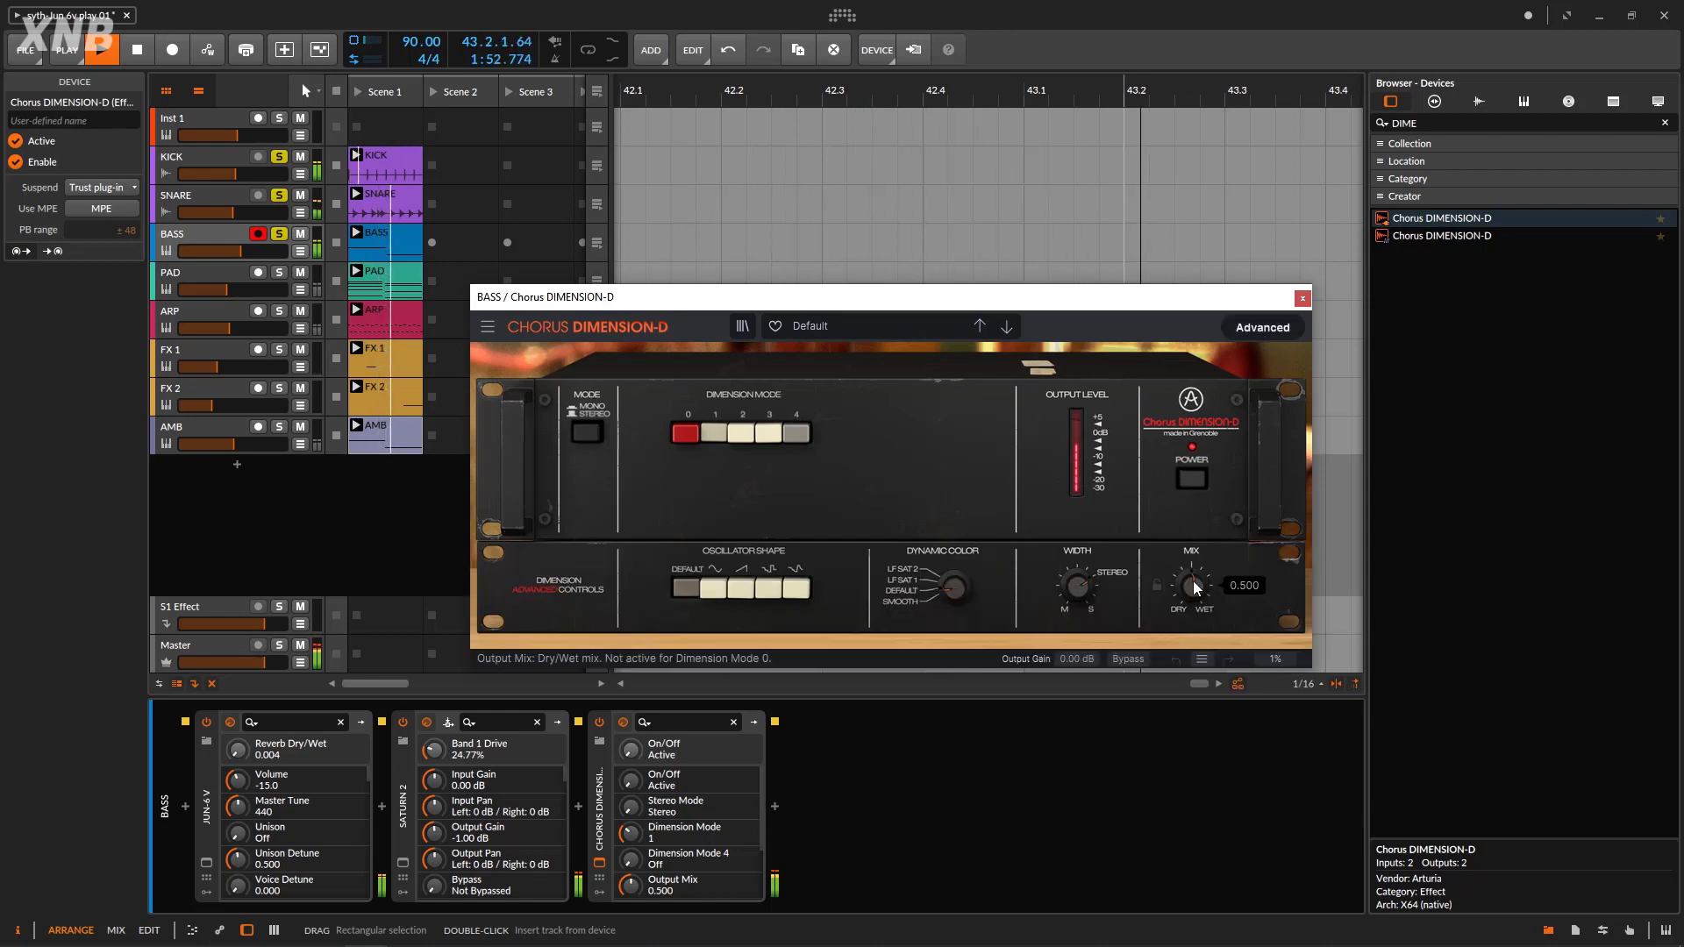
left_click_drag(1192, 586, 1192, 603)
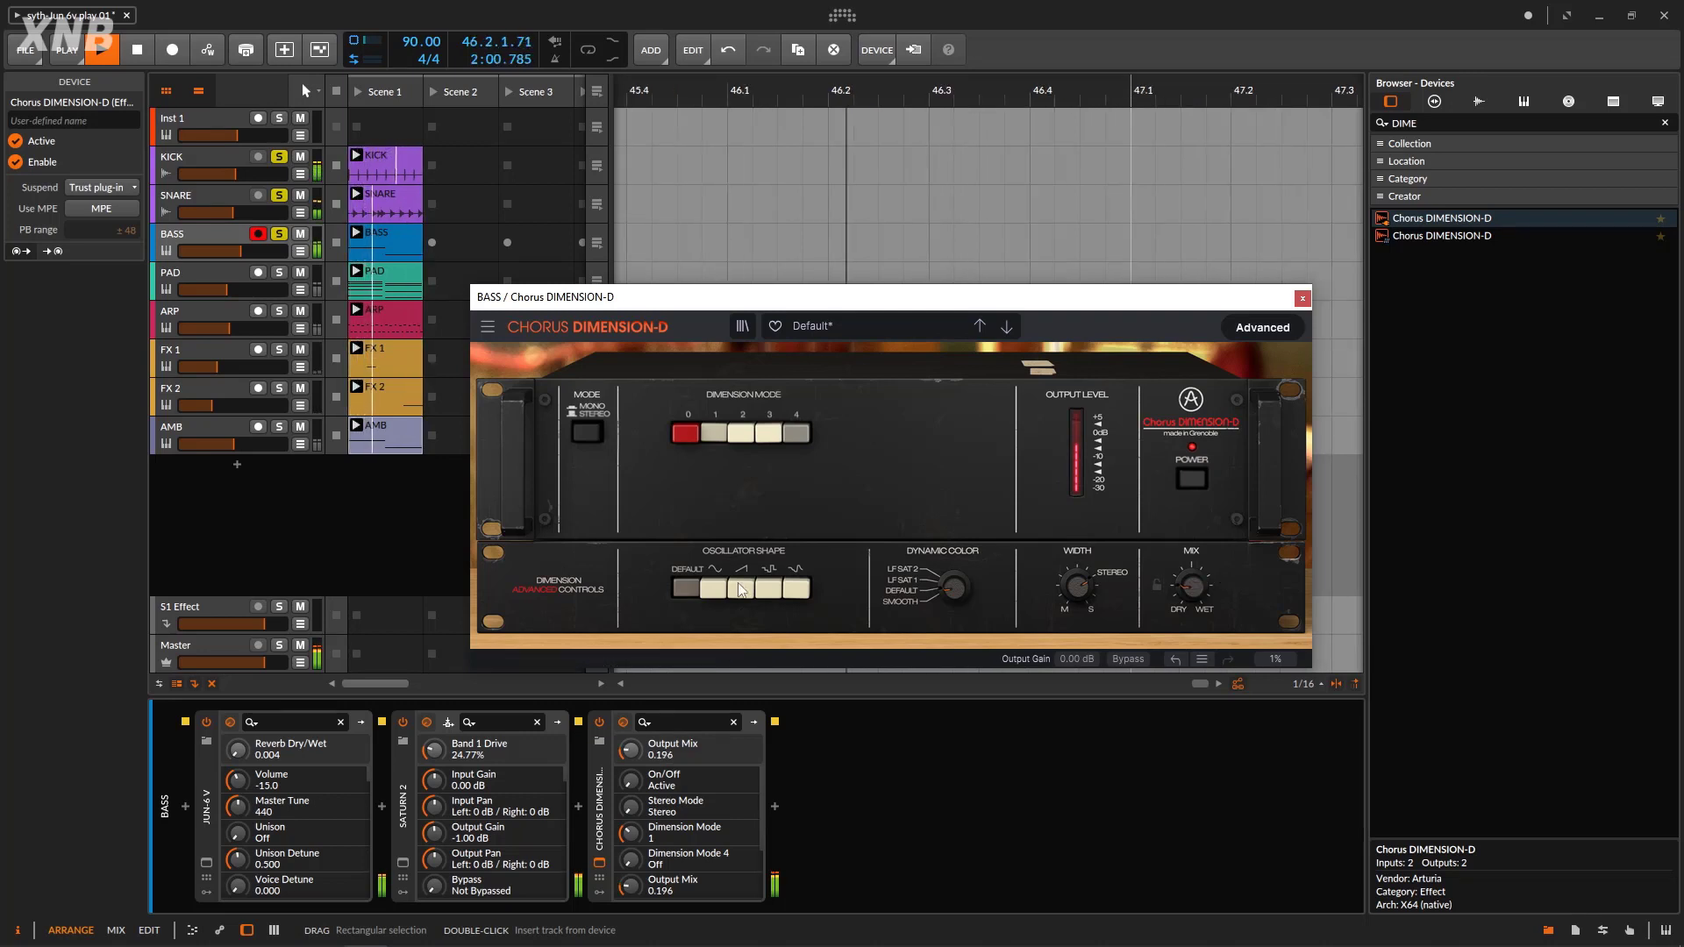
Compare the bass sound with Chorus DIMENSION-D and Saturn 2 disabled and enabled, leaving both effects on
left_click(600, 722)
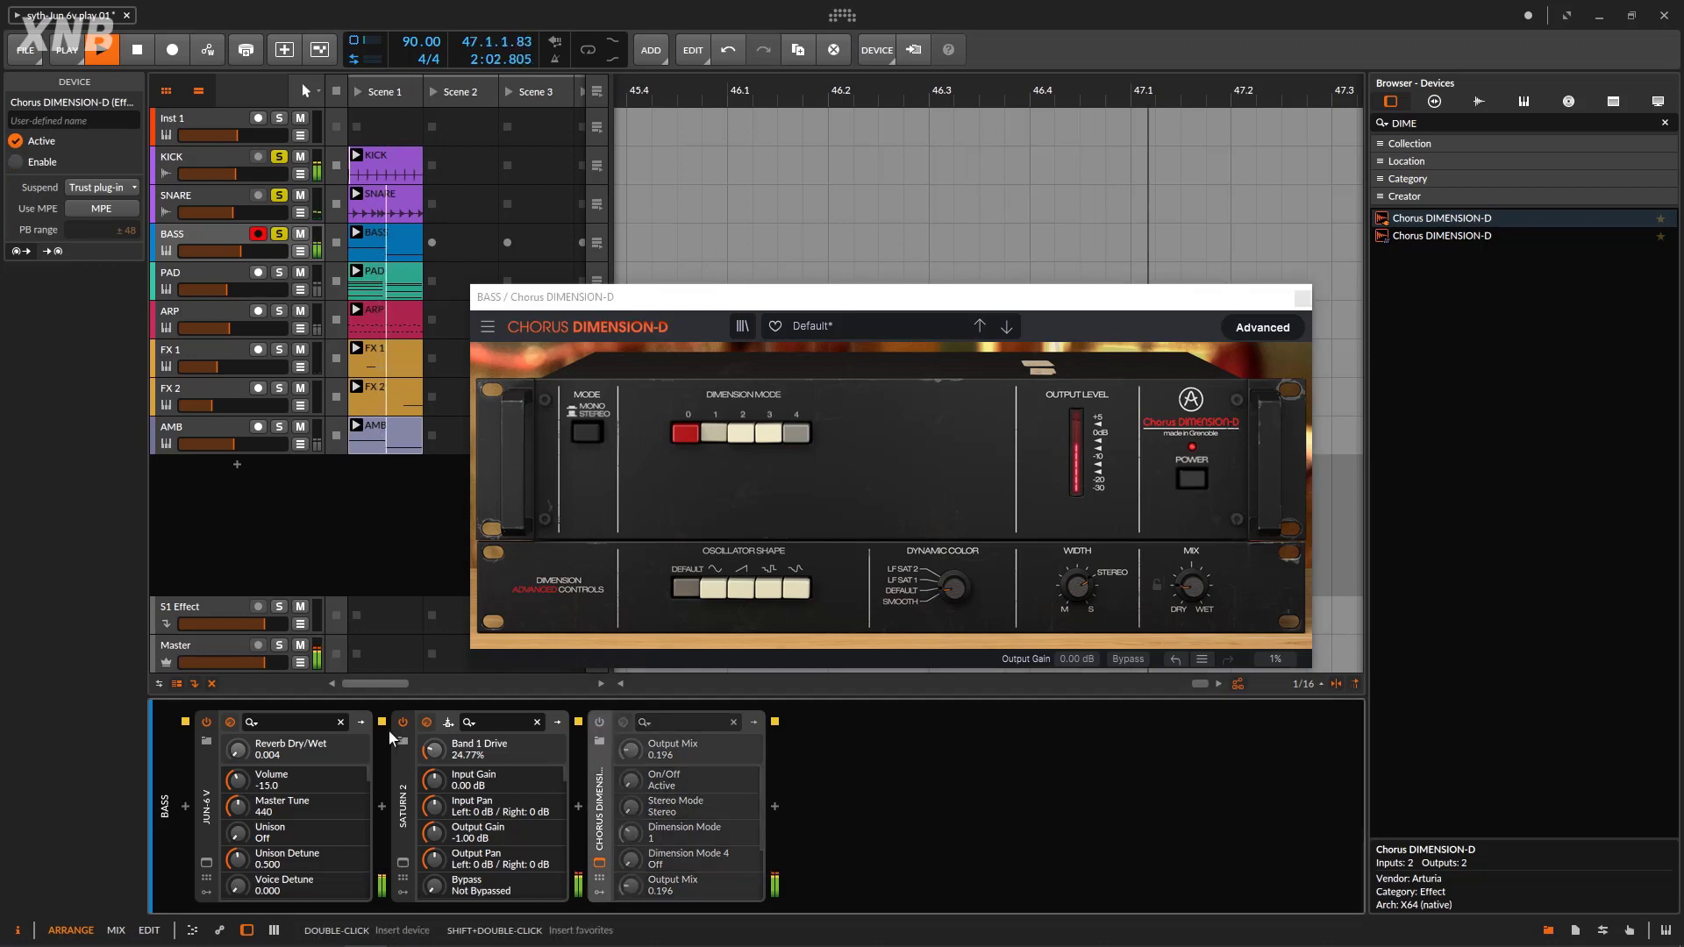
left_click(404, 721)
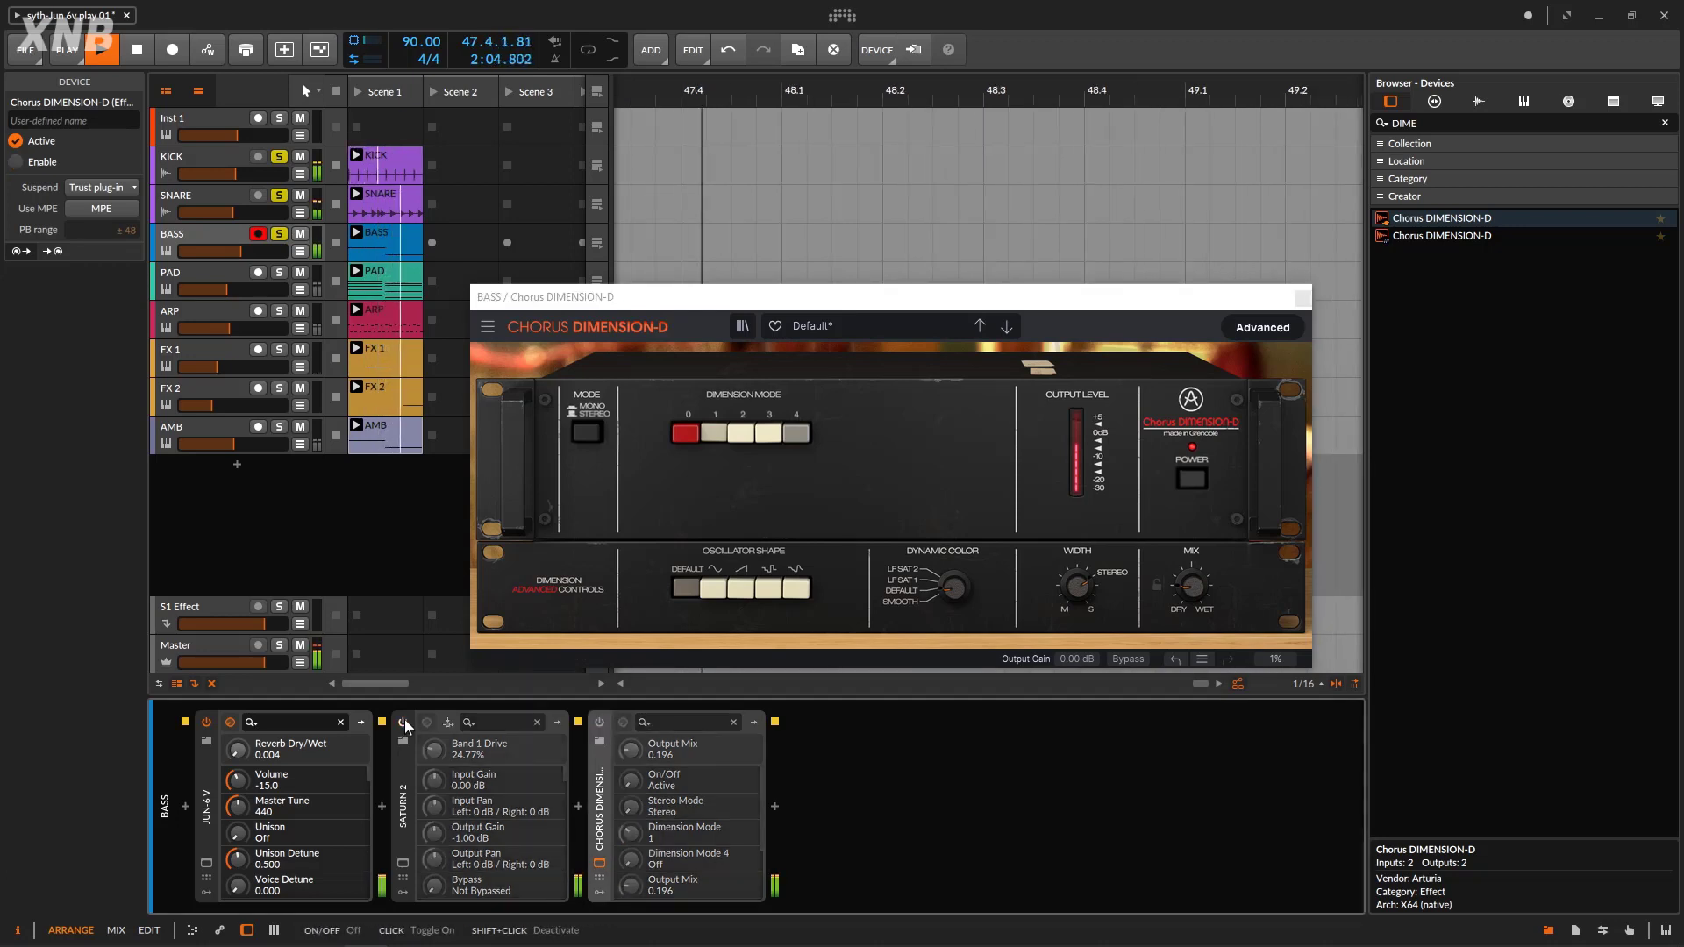
left_click(404, 721)
left_click(600, 722)
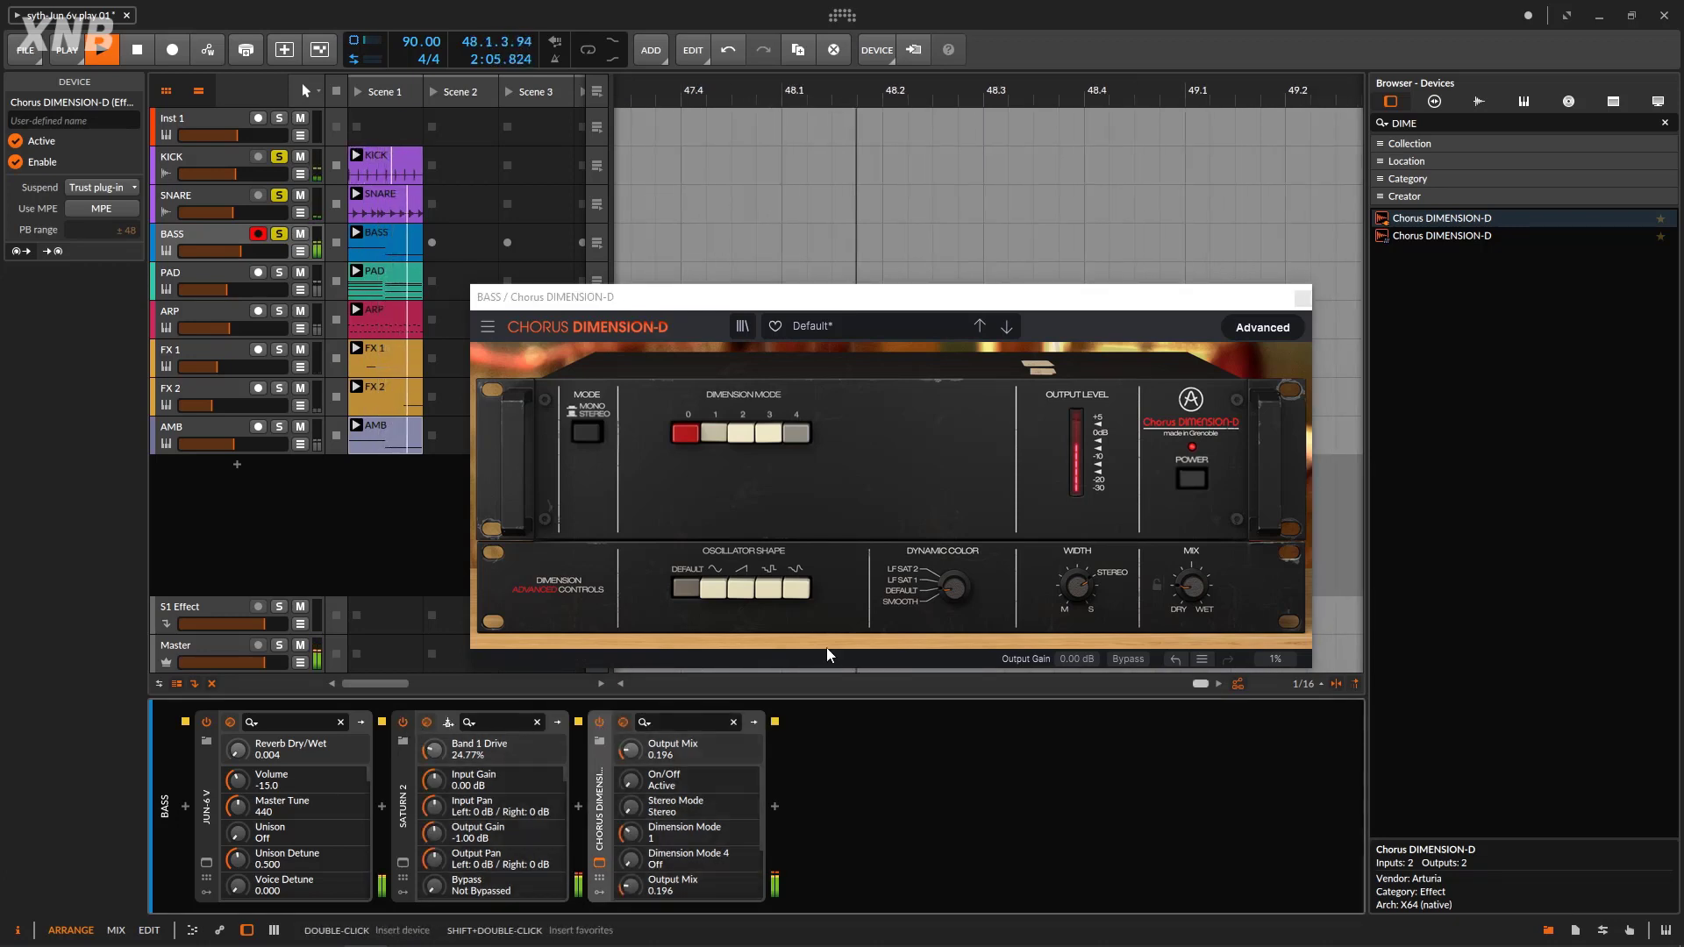
Close the chorus window, search the devices for KICK, and insert Kickstart-64bit after Chorus DIMENSION-D on the BASS track
left_click(1302, 298)
type("KICK")
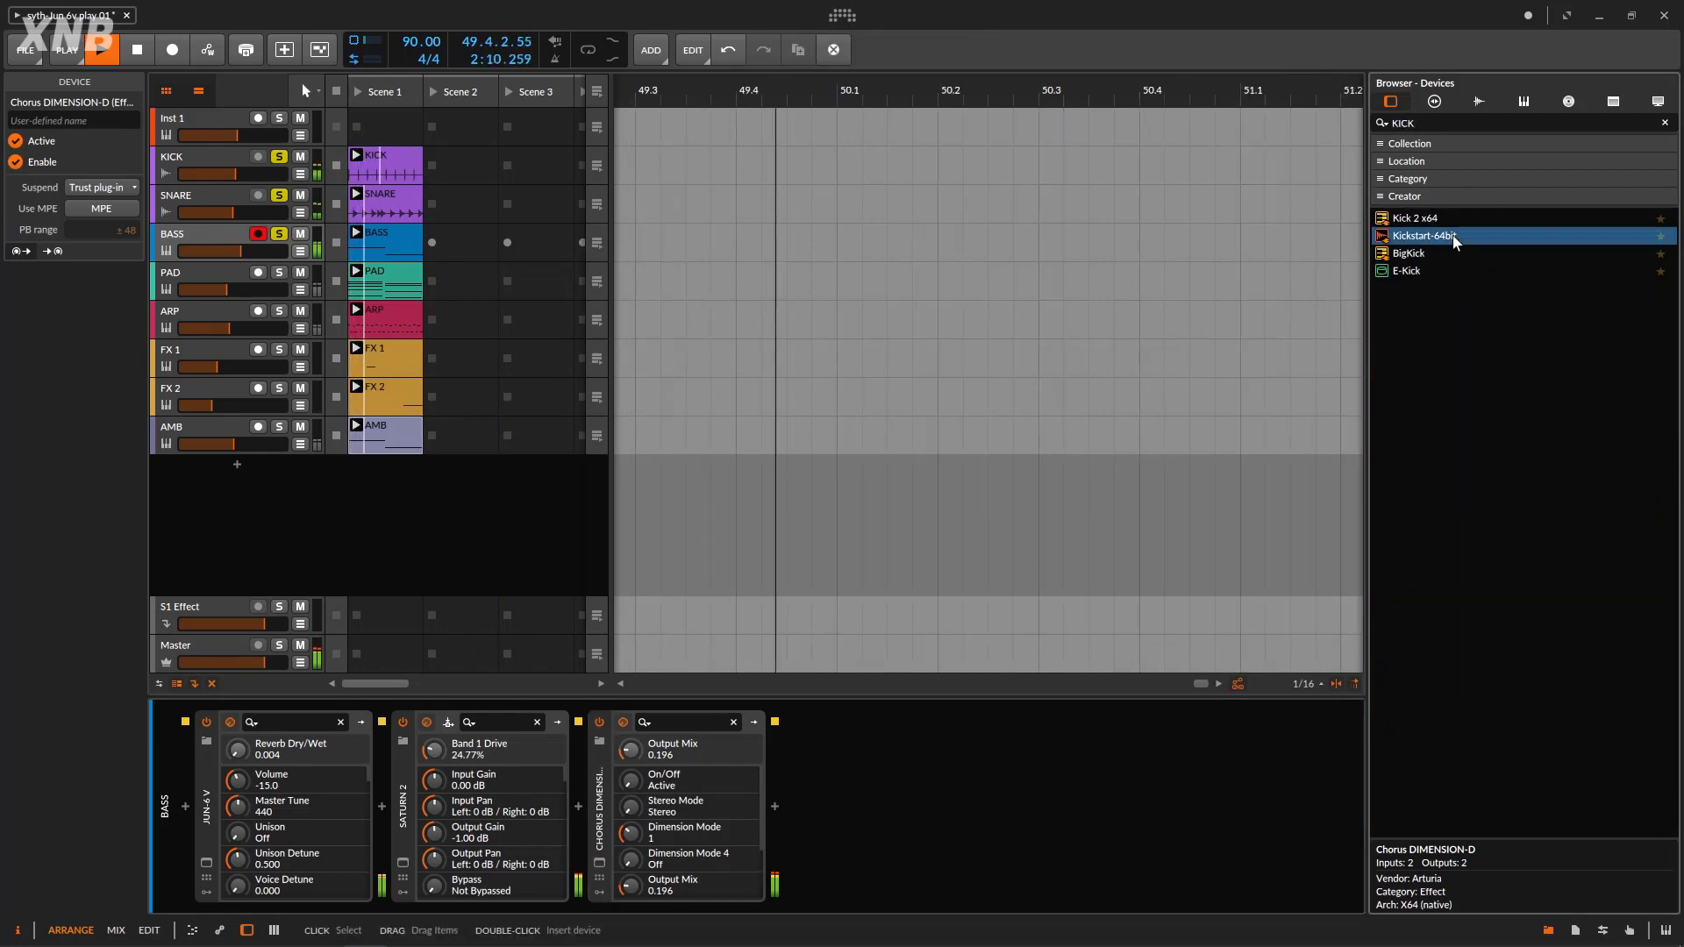
left_click_drag(1454, 241, 1000, 779)
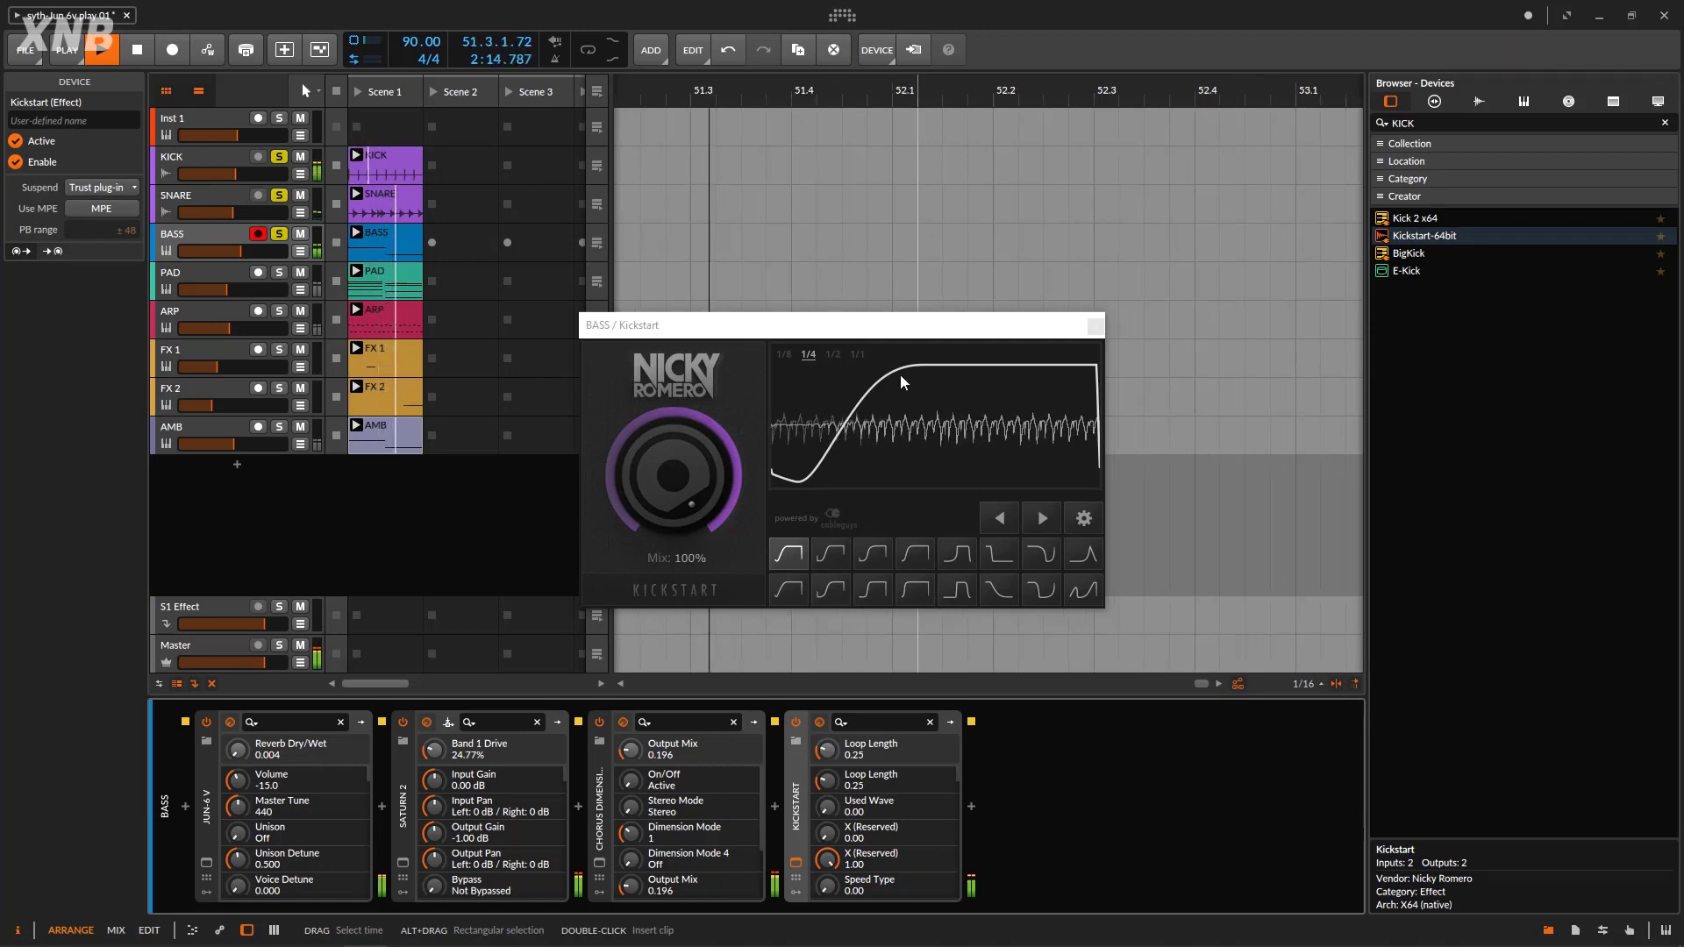
Set Kickstart's mix to 98% and the output mix of Chorus DIMENSION-D to 0.204, then close the chorus window
left_click_drag(692, 493, 694, 497)
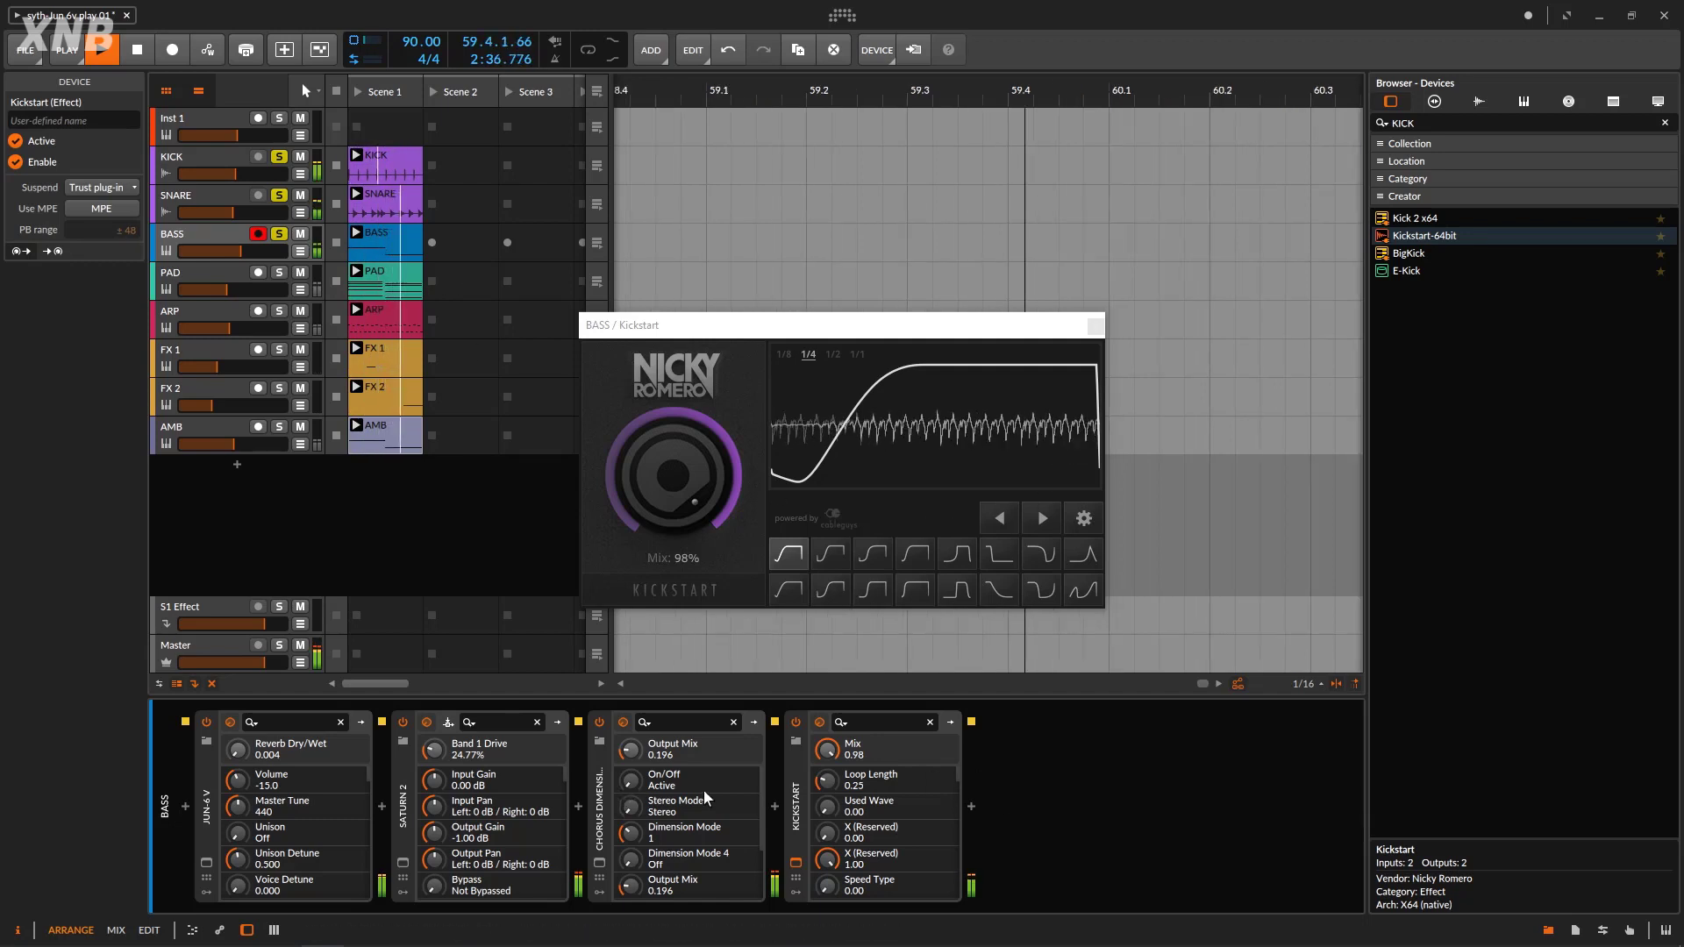
left_click(600, 862)
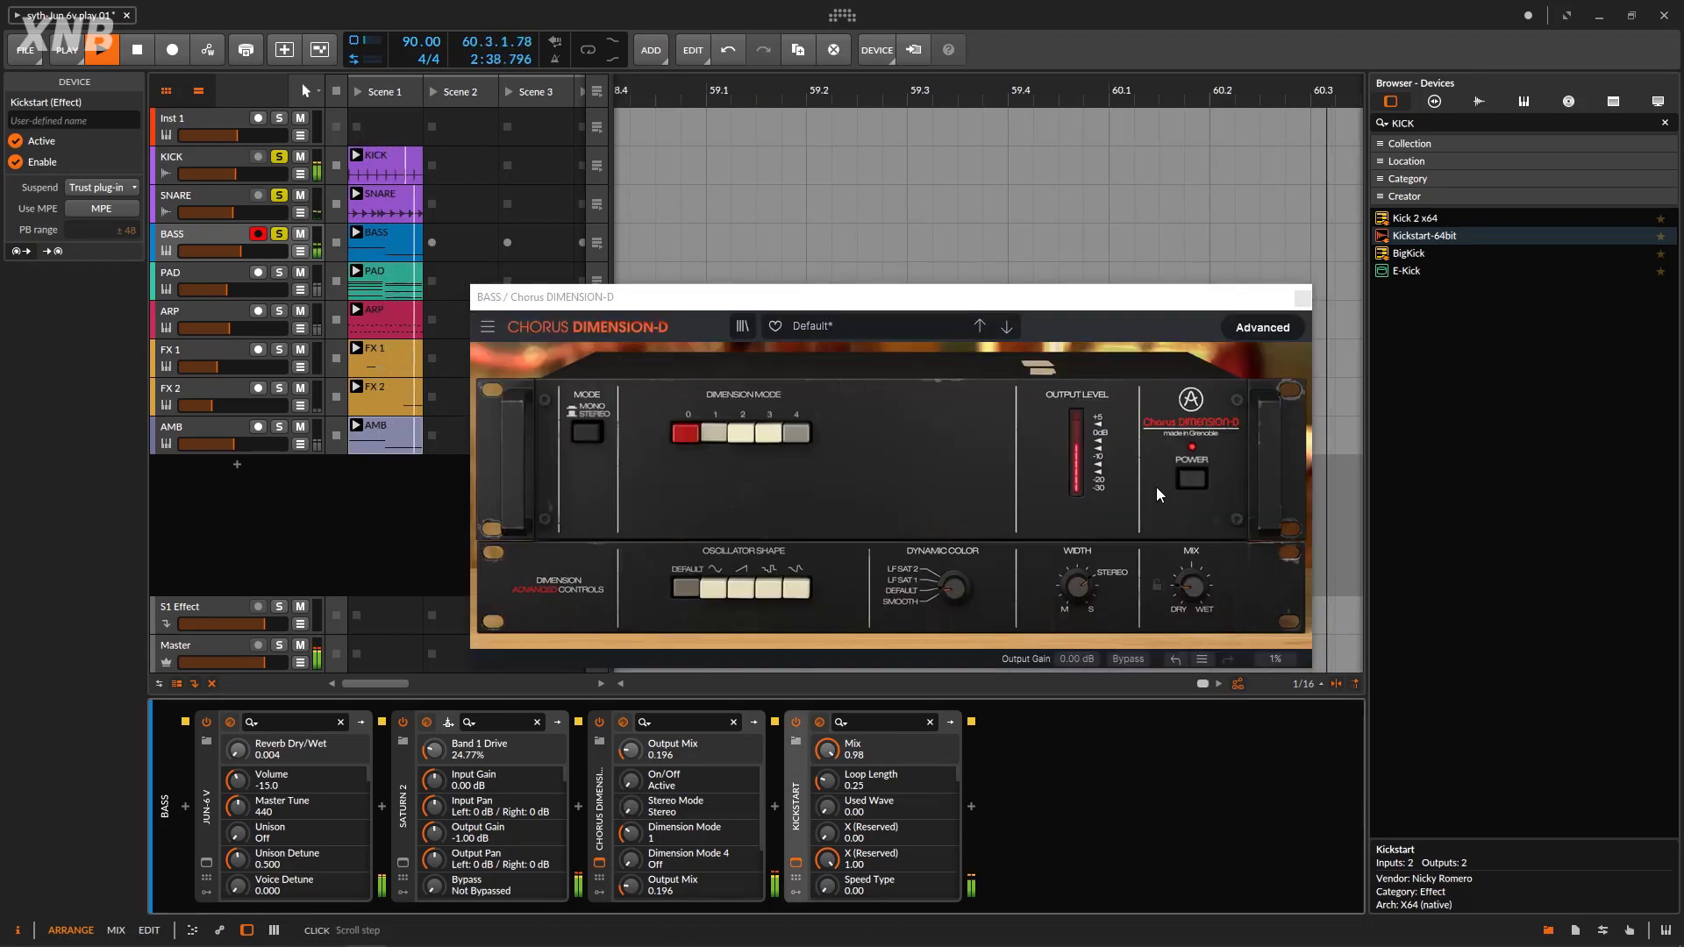
left_click(1303, 299)
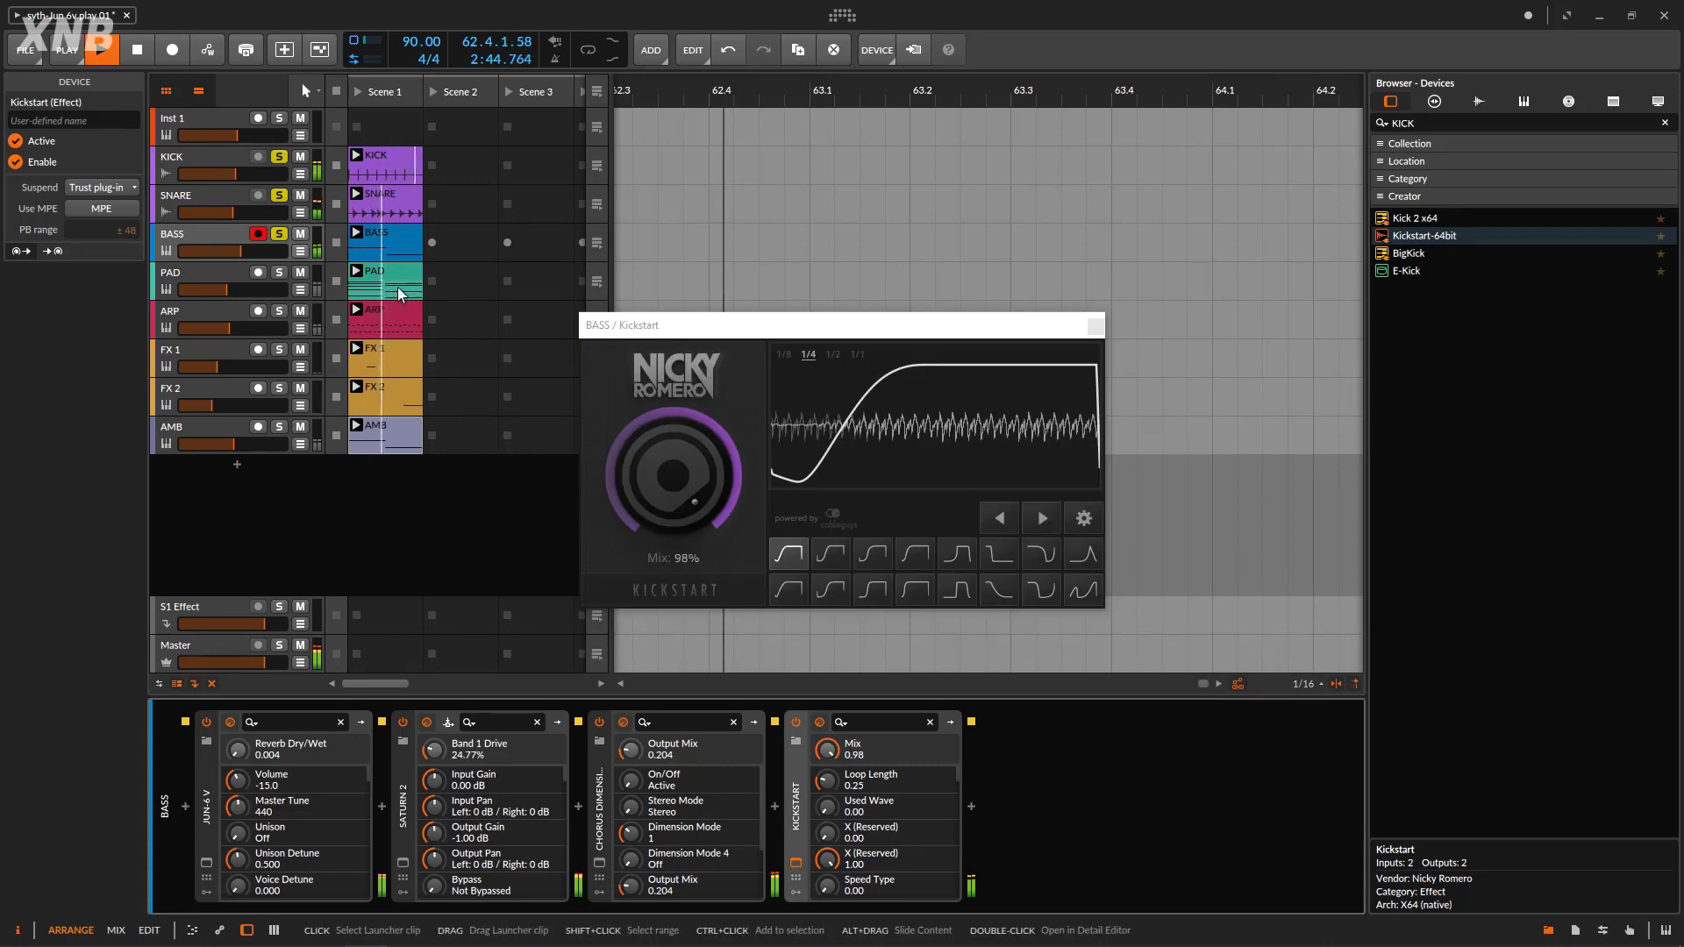
Add the PAD track to the soloed tracks, restart playback from the beginning, and close the Kickstart window
left_click(102, 49)
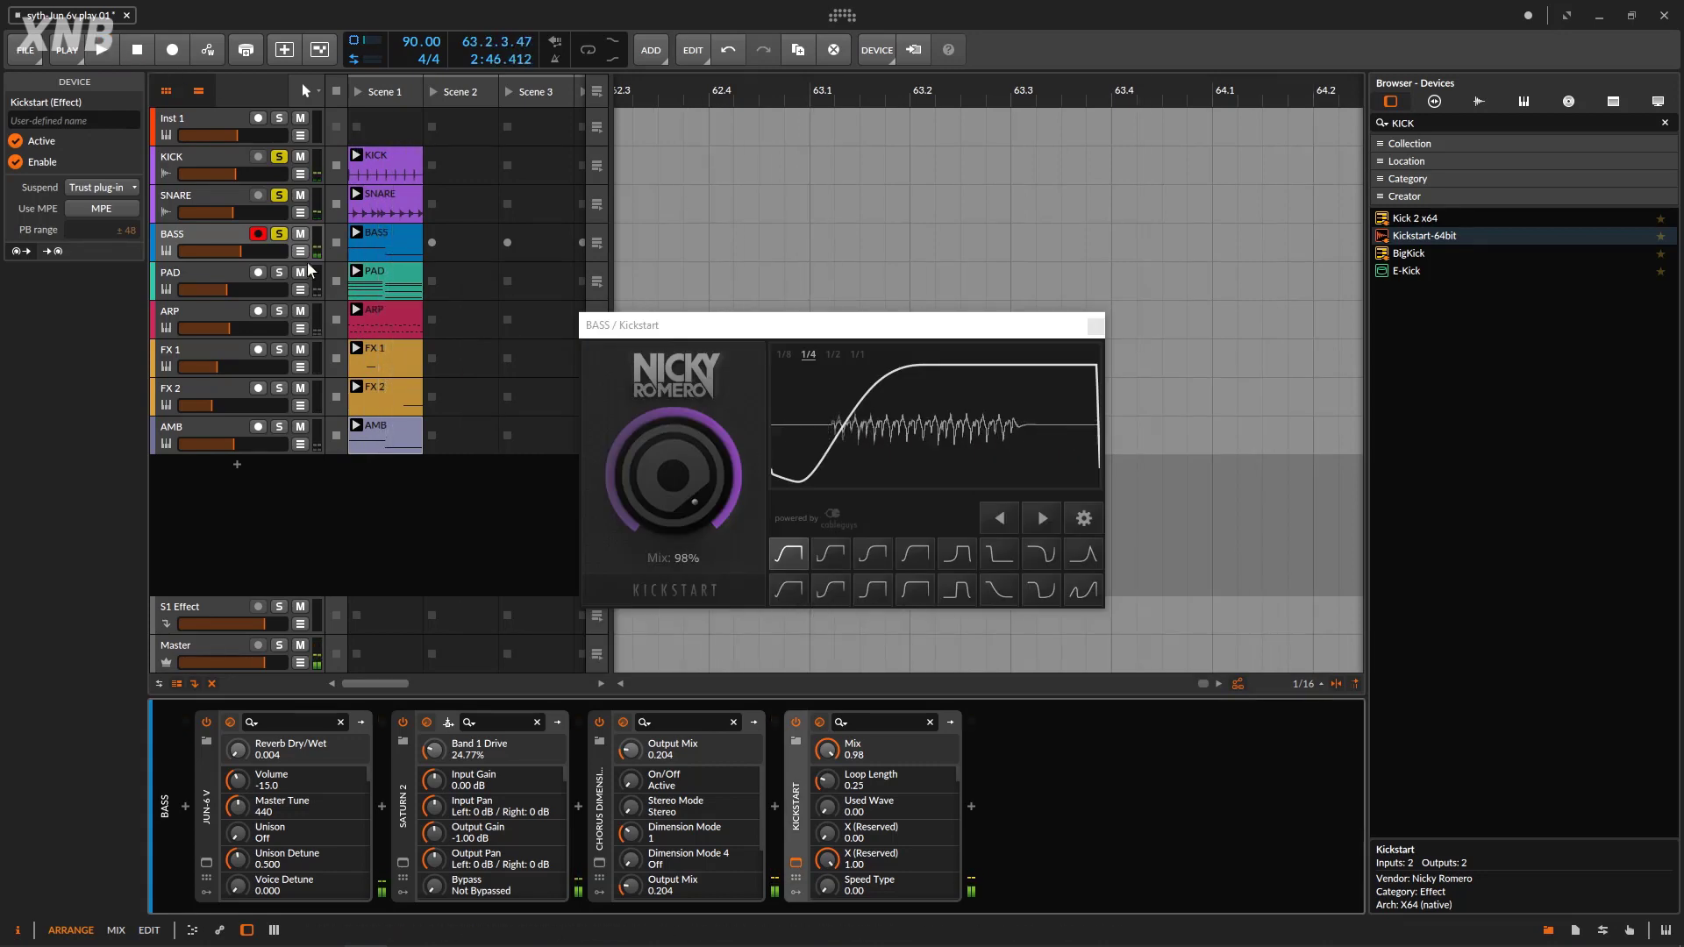
left_click(107, 56)
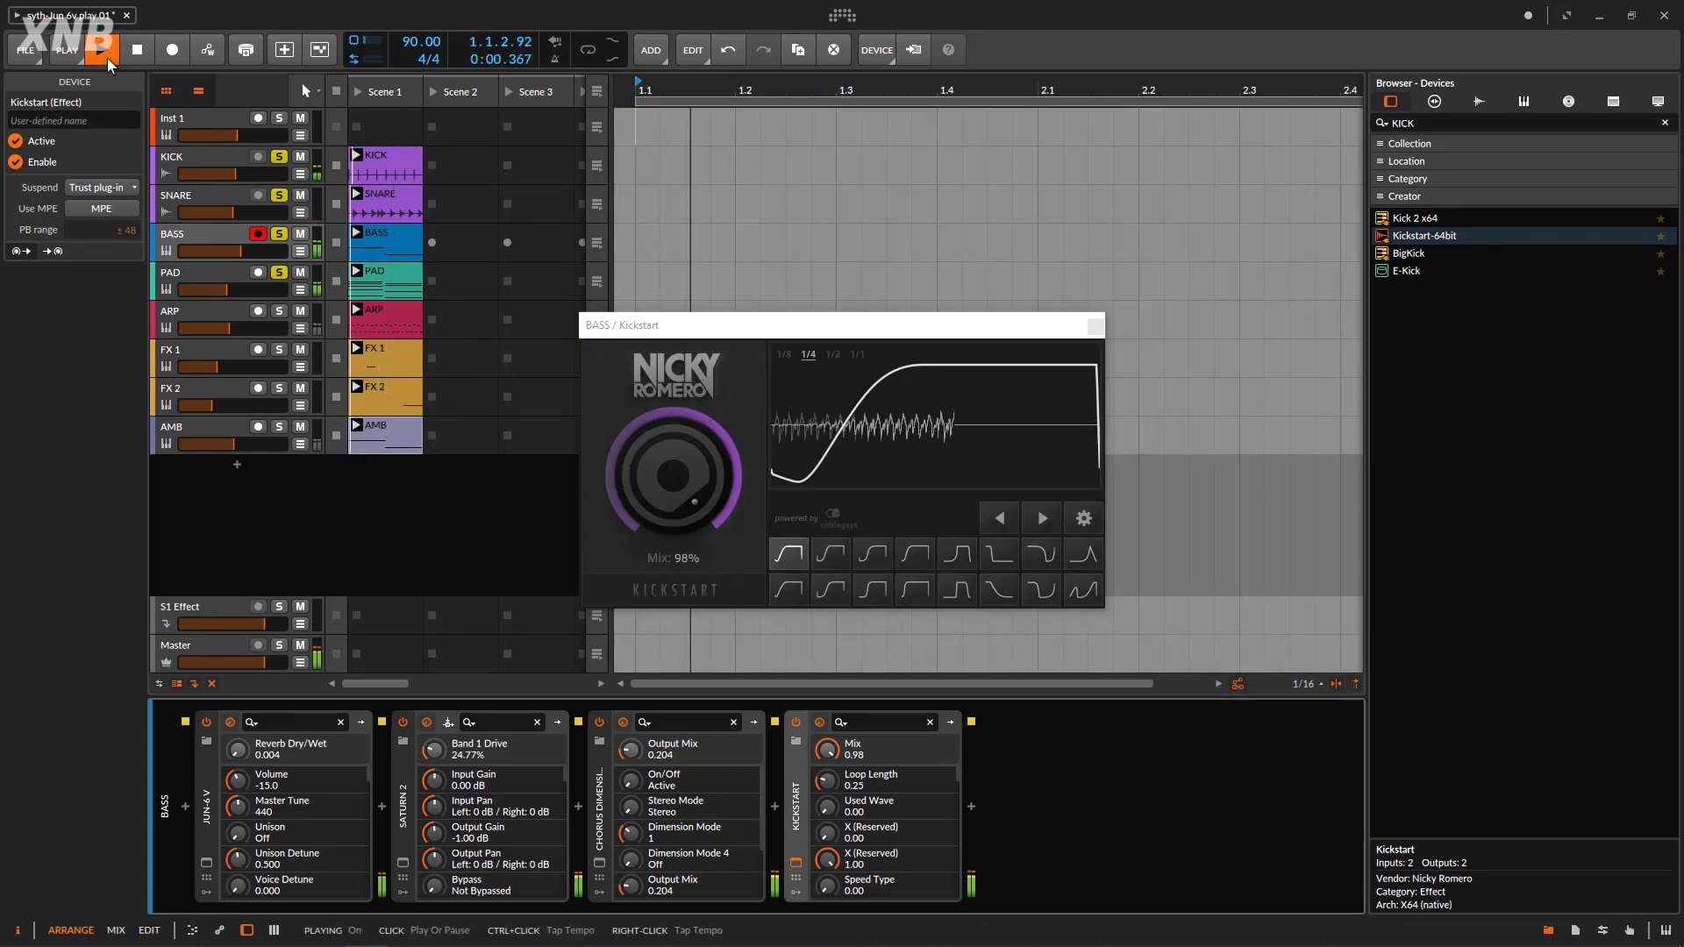
left_click(1095, 325)
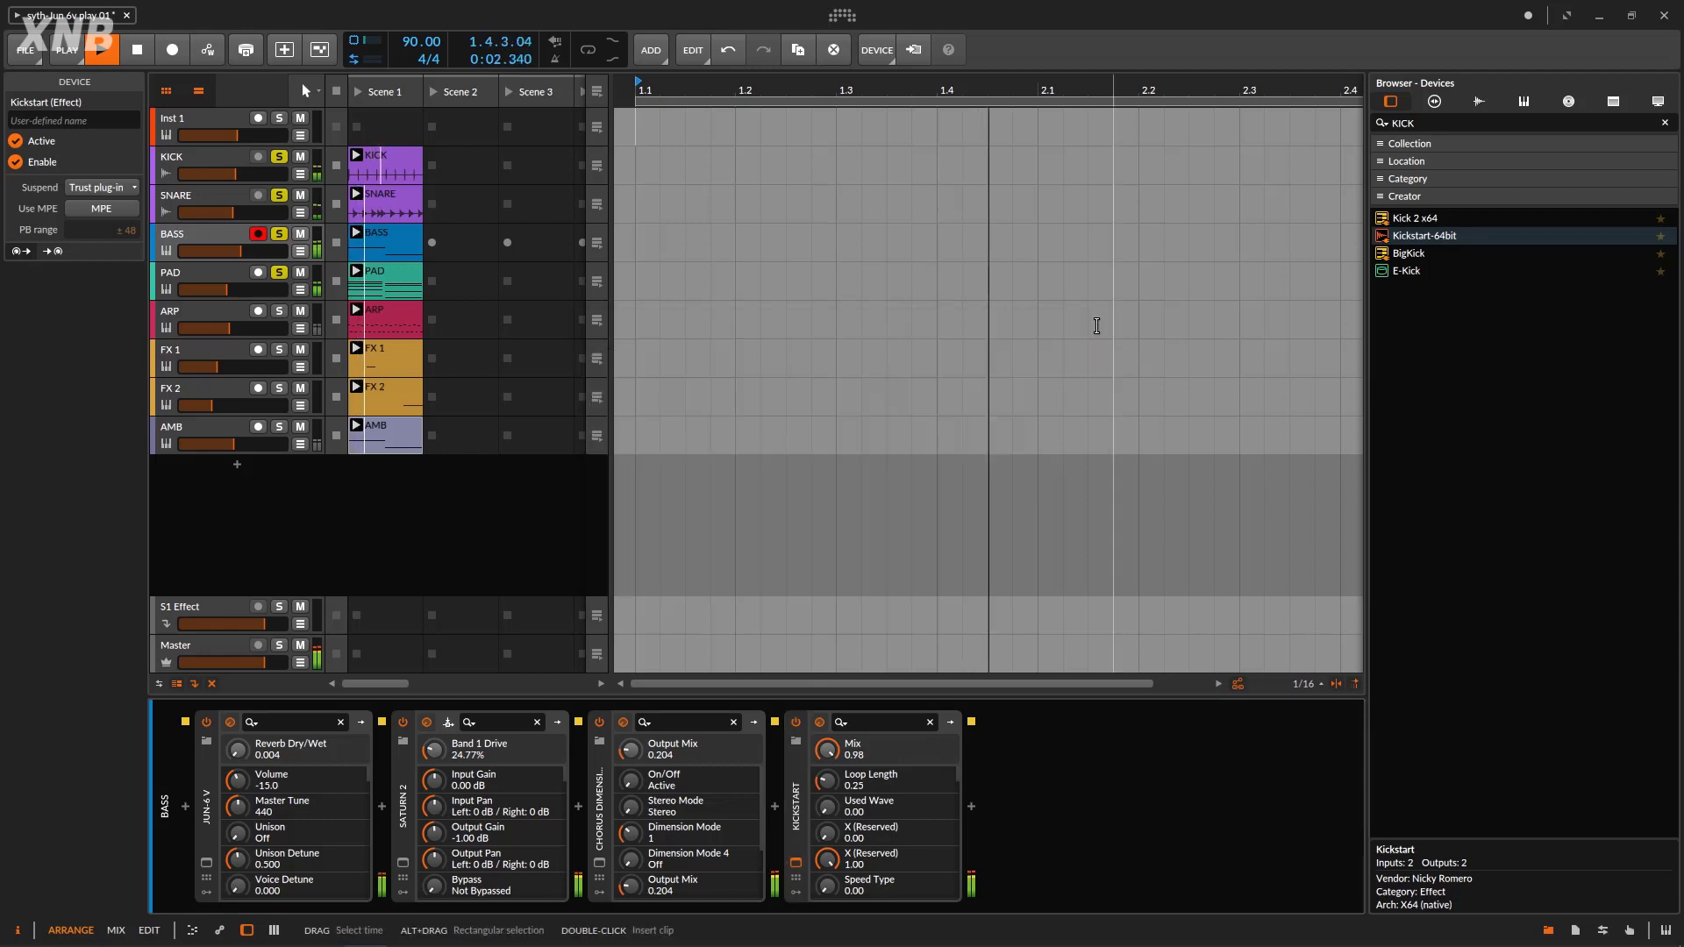
Select the PAD track, stop playback, and open its Jun-6 V synth window, moving it clear of the device chain
left_click(230, 272)
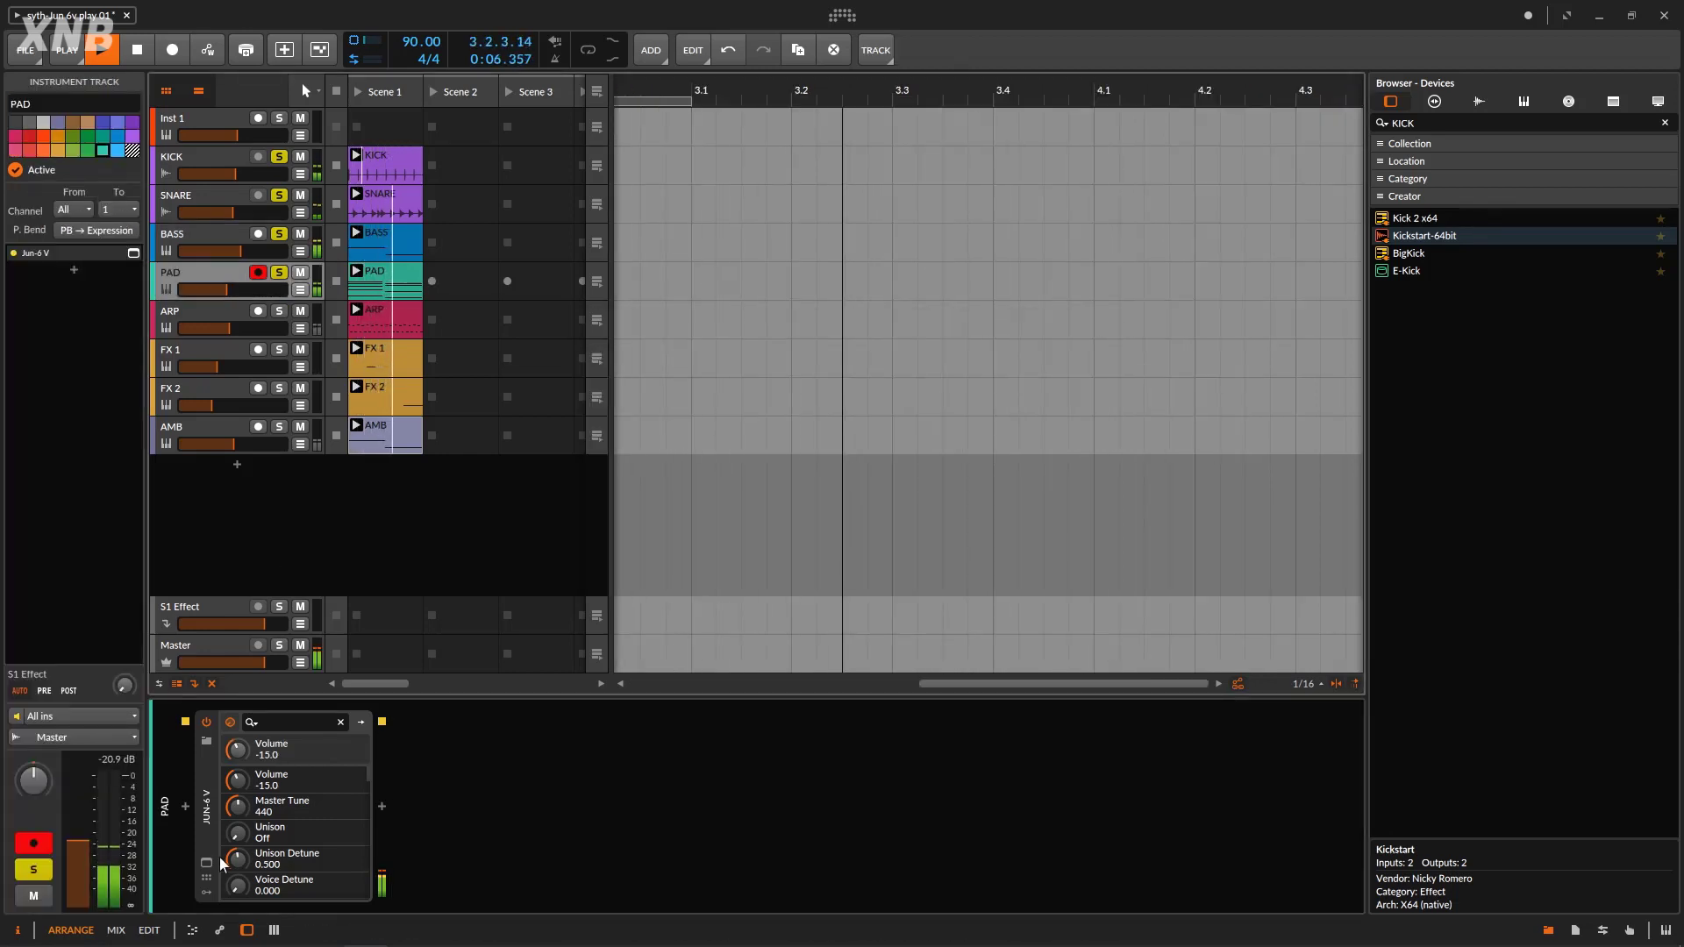
key("space")
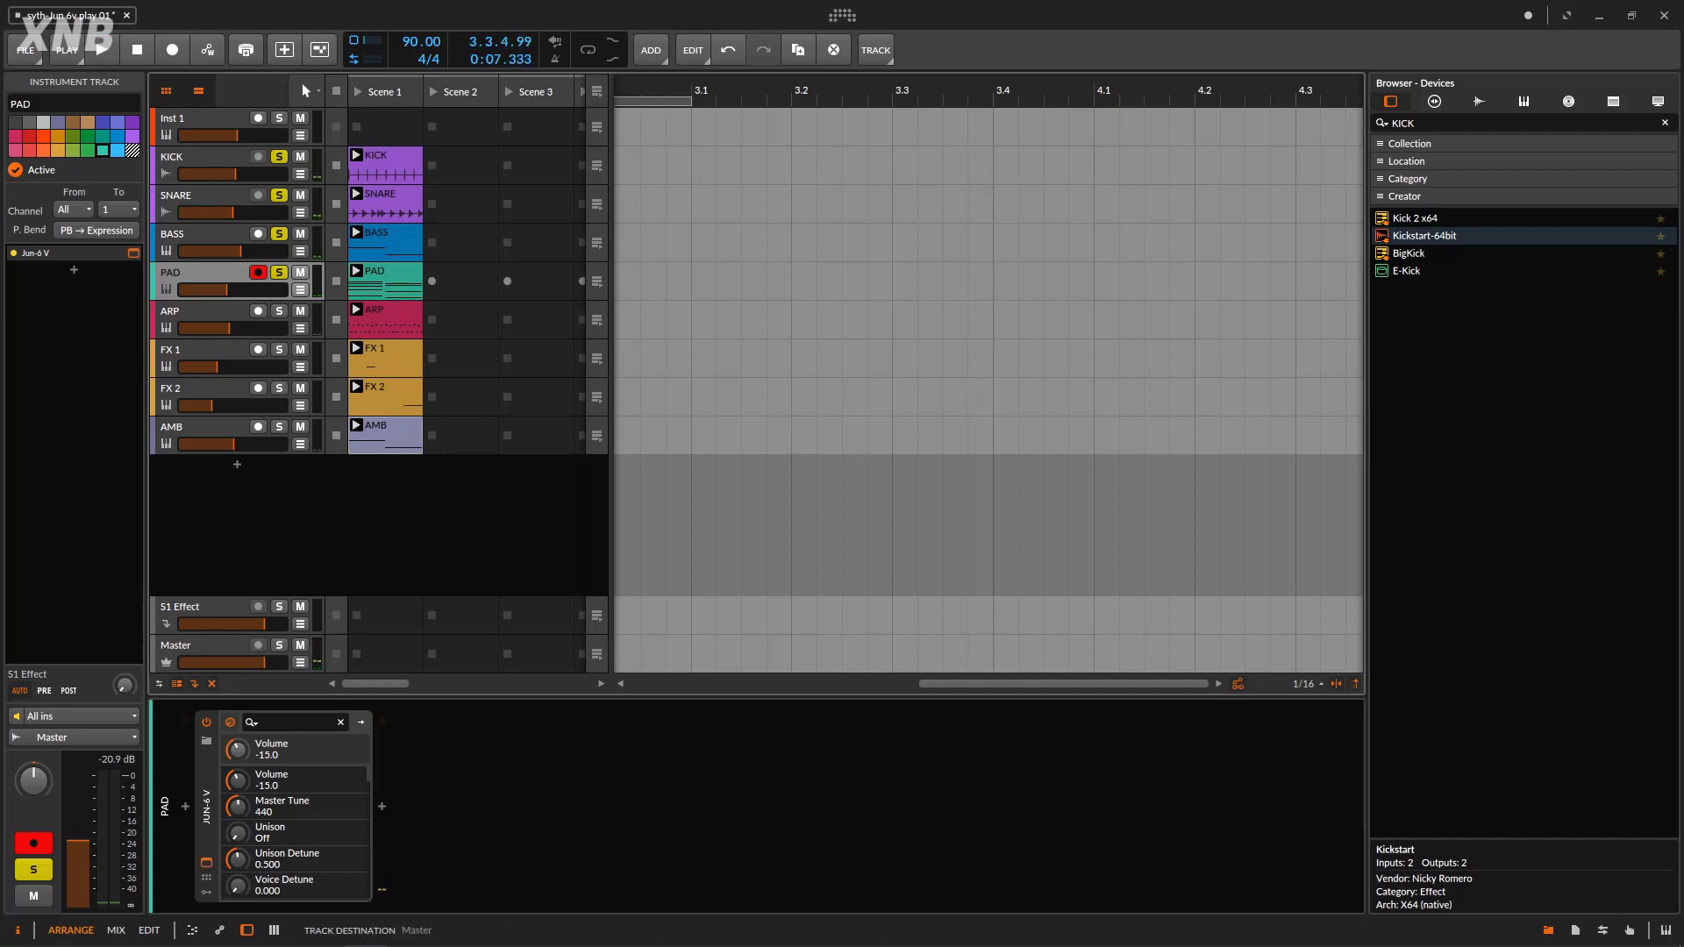
left_click(206, 862)
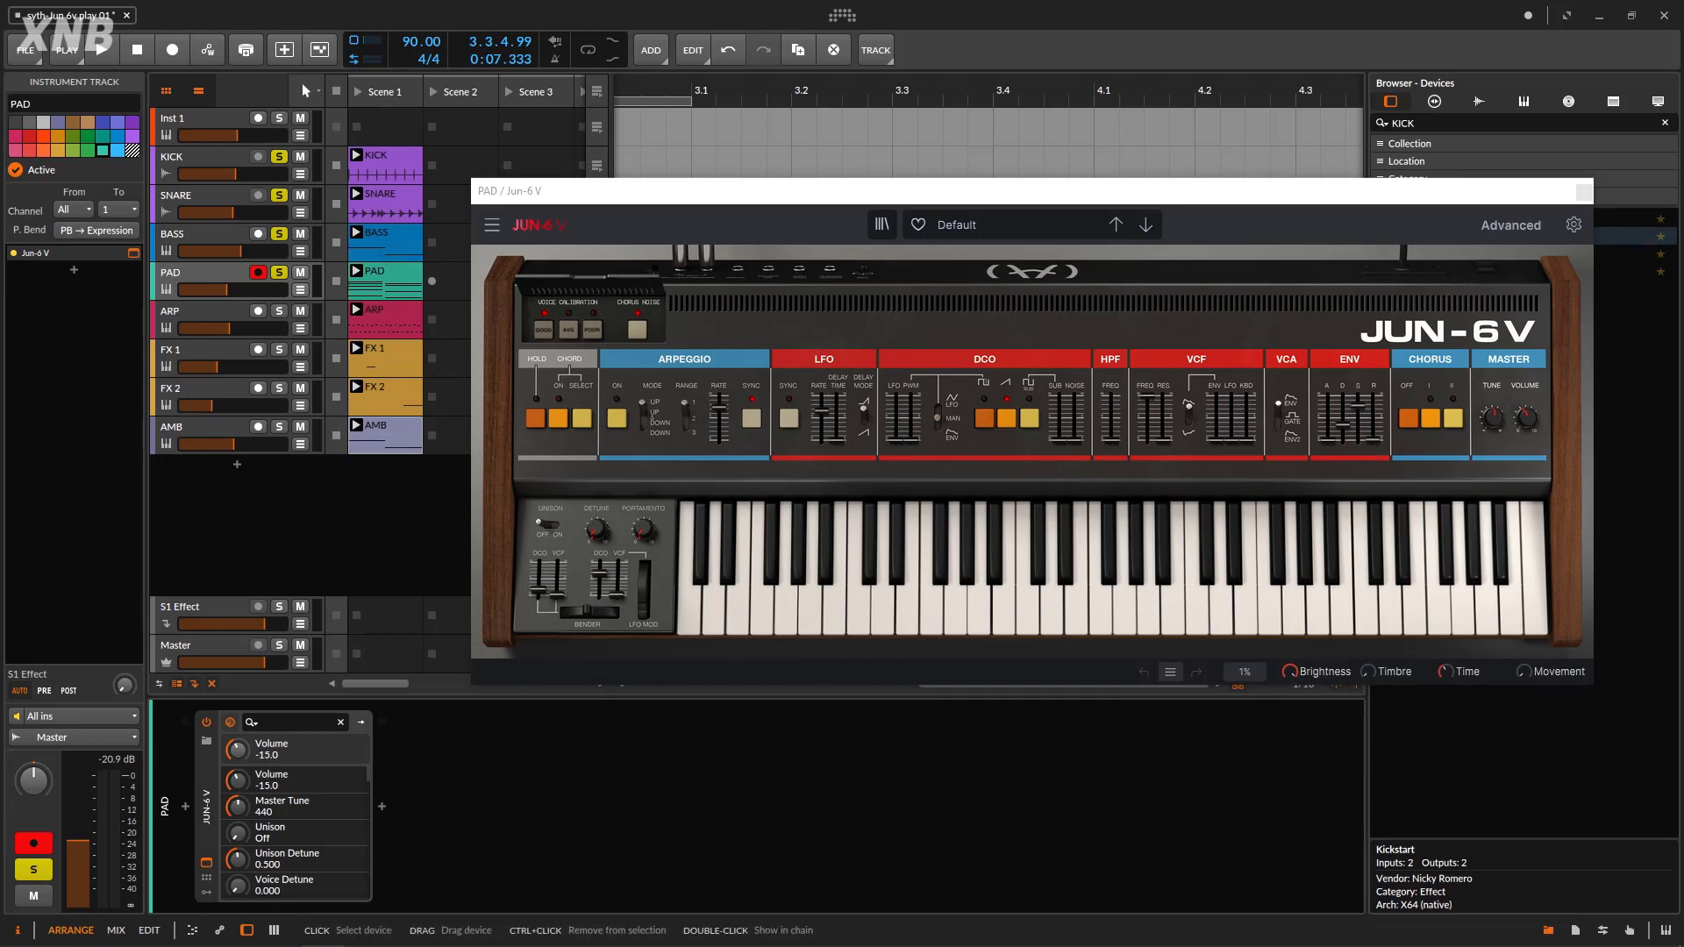
left_click(1171, 197)
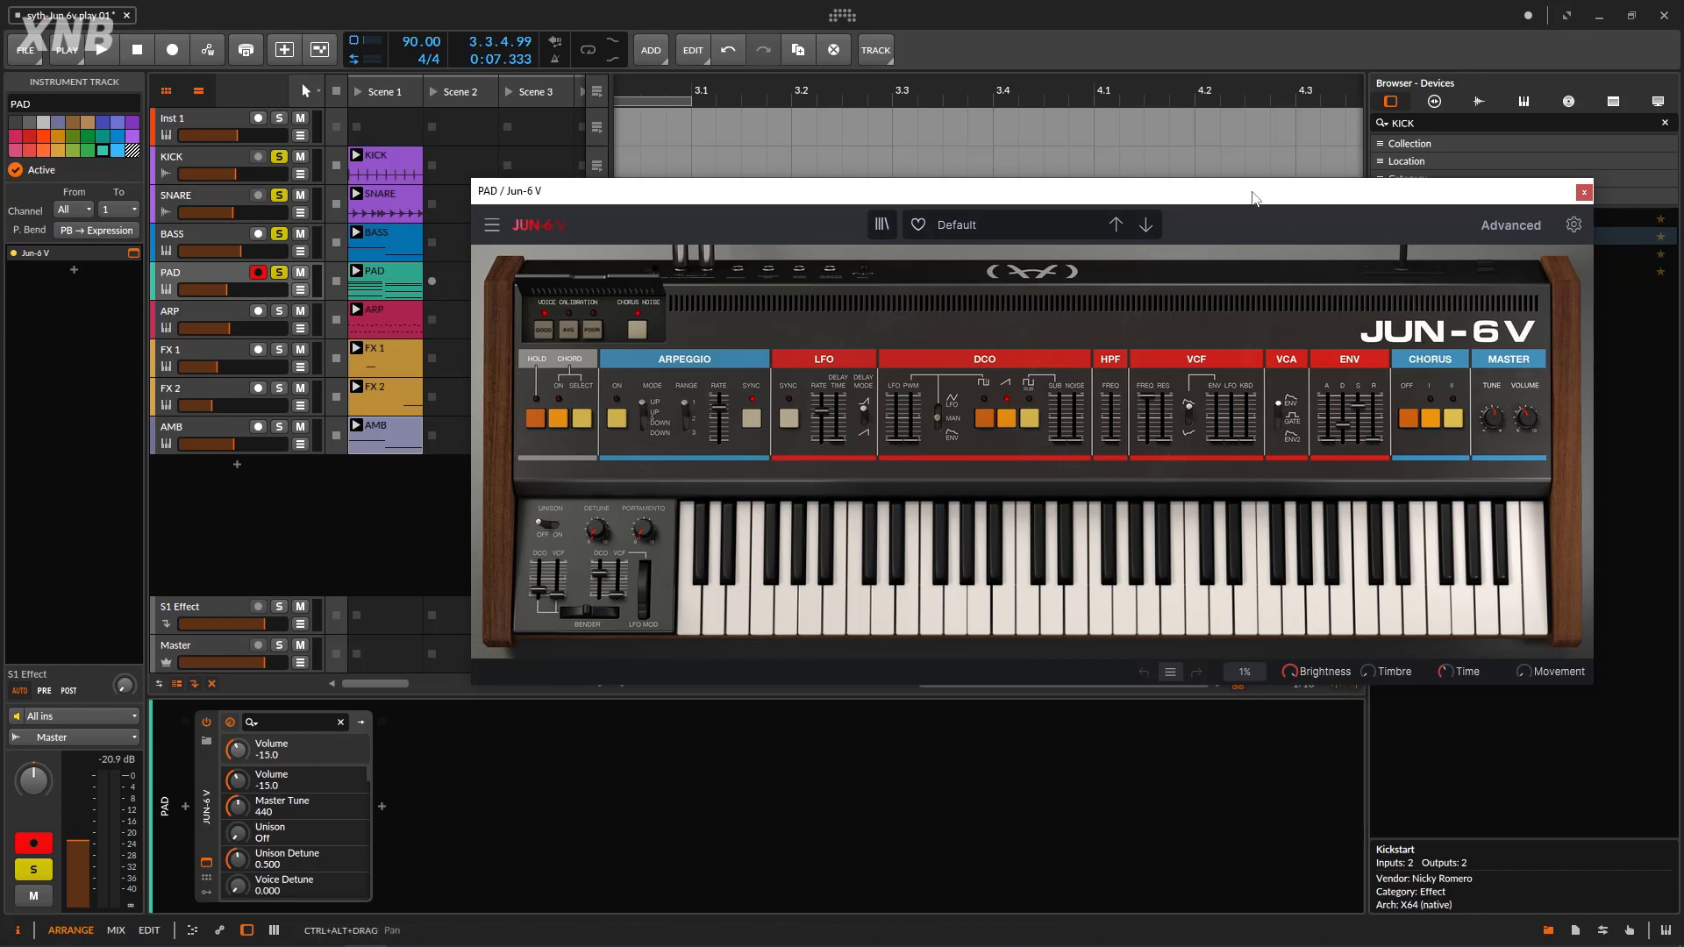
left_click_drag(1253, 197, 1282, 101)
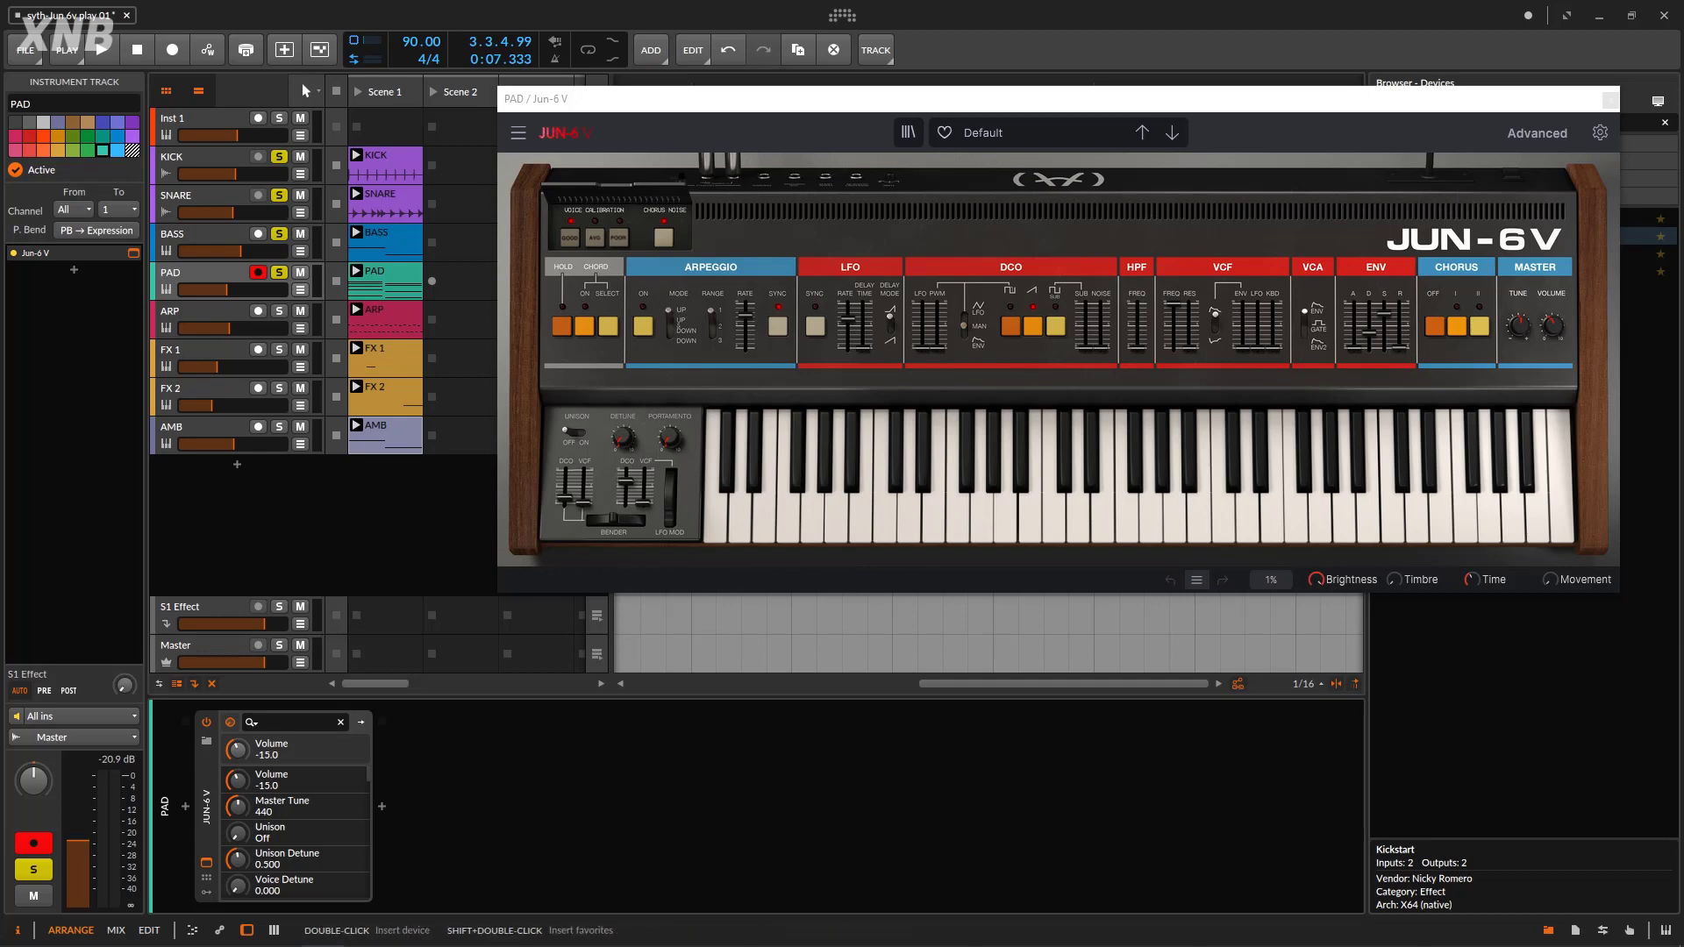
Enable unison on the BASS track's Jun-6 V during playback, set unison detune to 0.230, and close its window
left_click(202, 242)
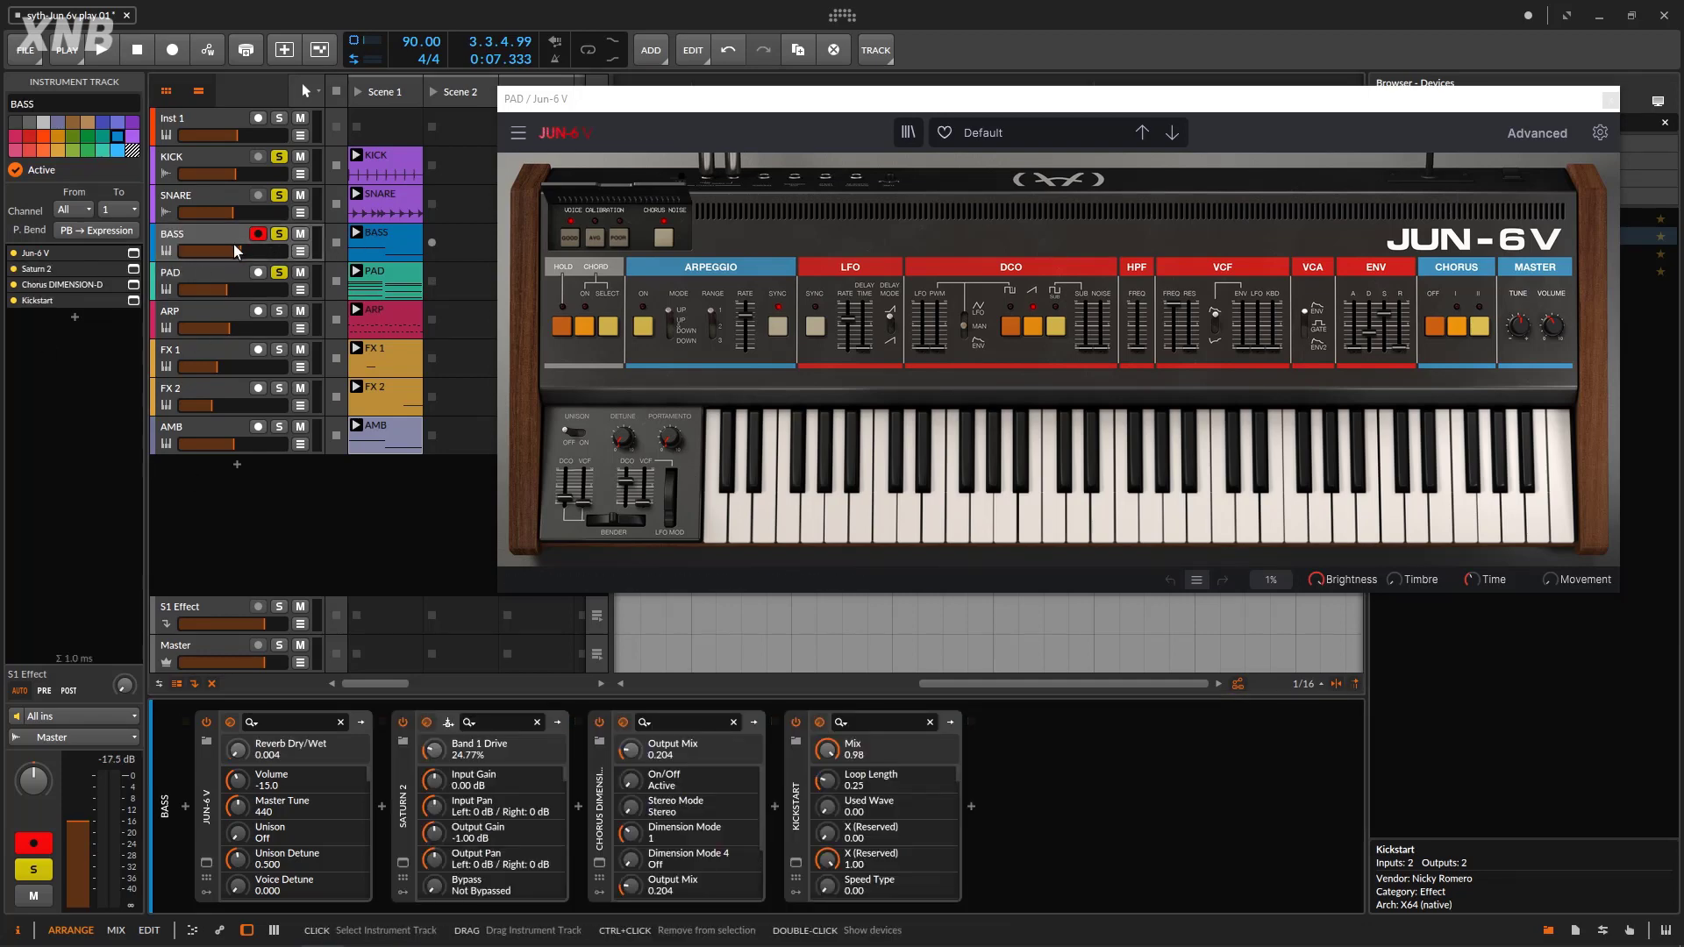
left_click(205, 863)
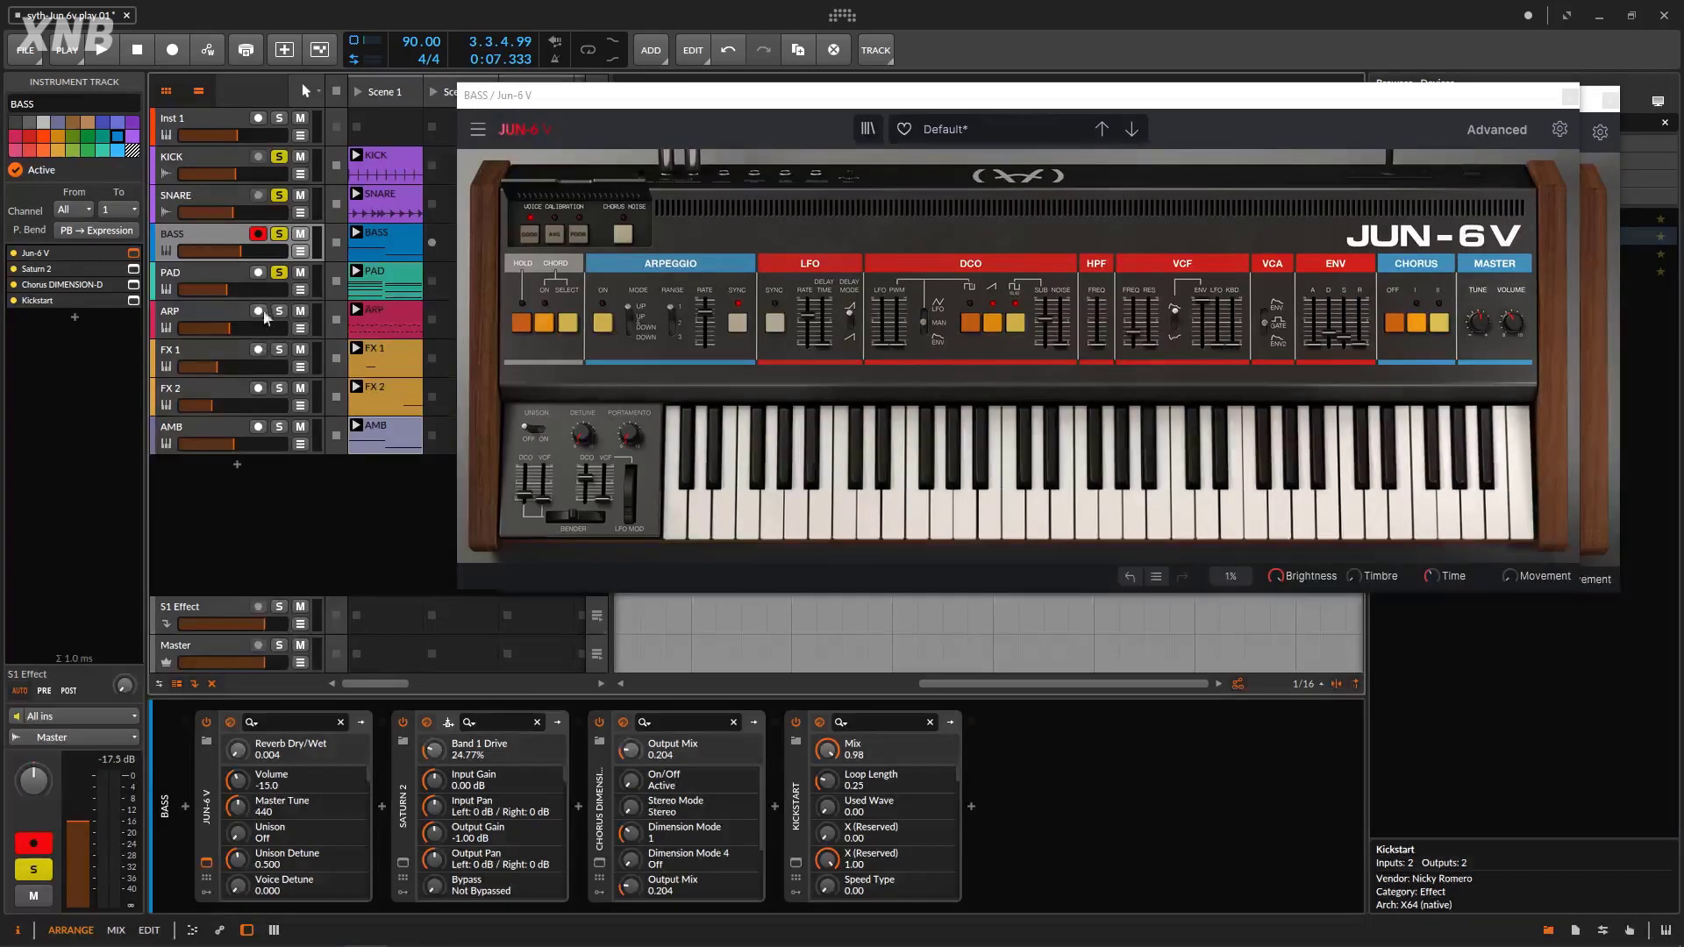
left_click(103, 50)
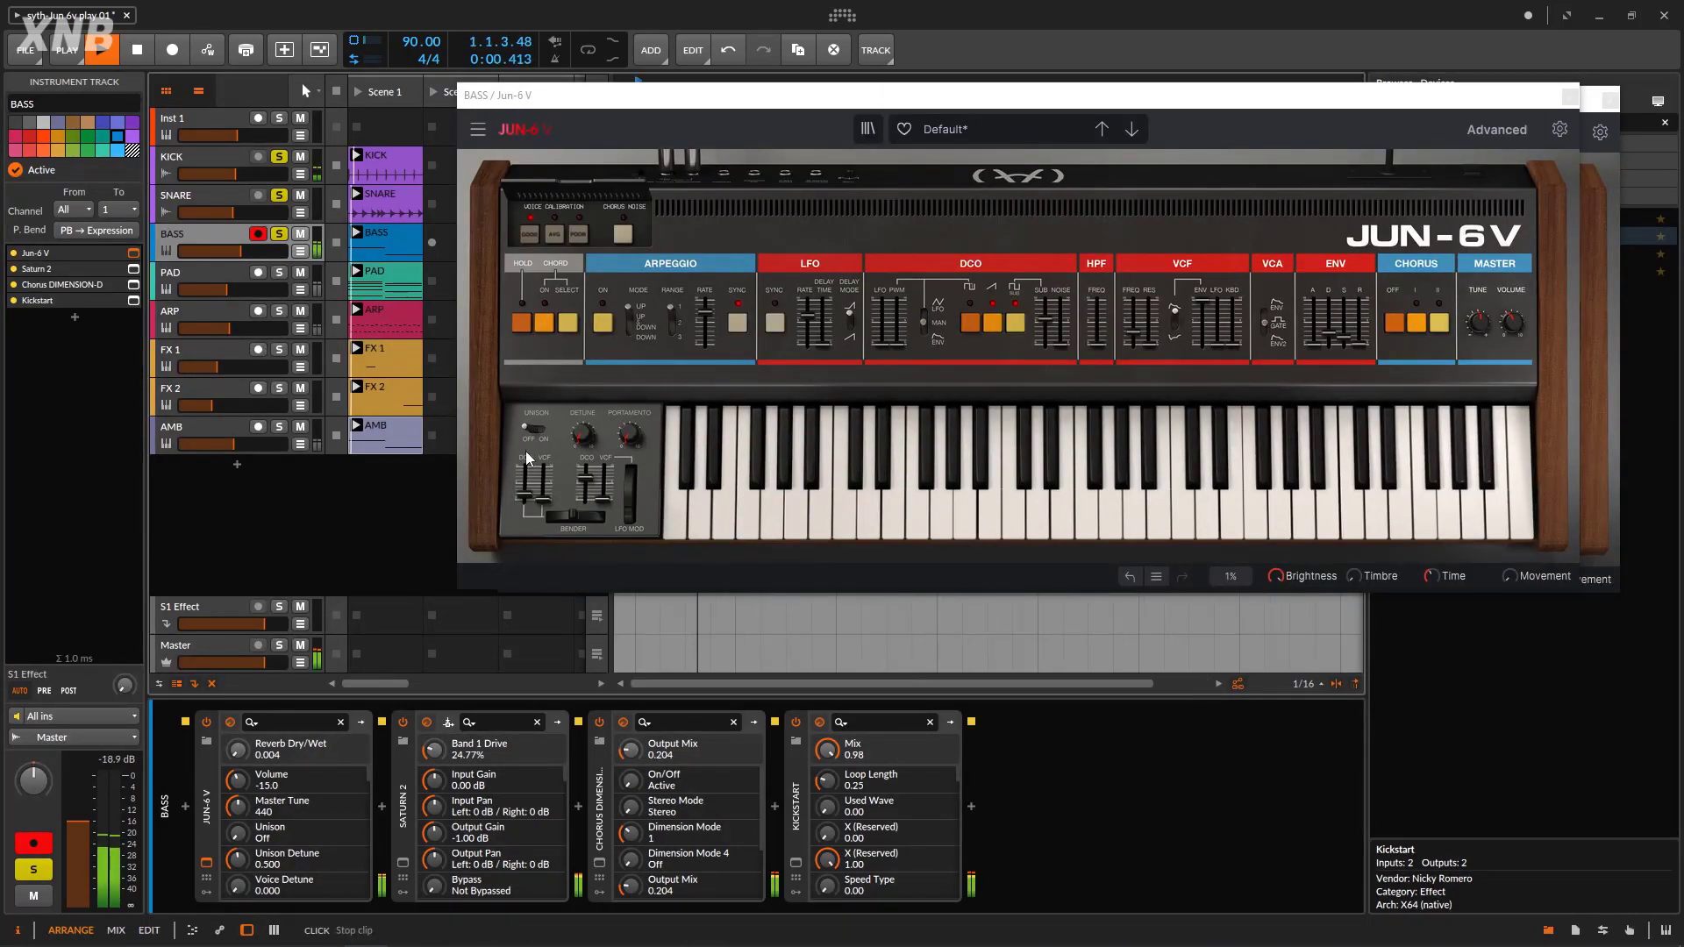
left_click(532, 428)
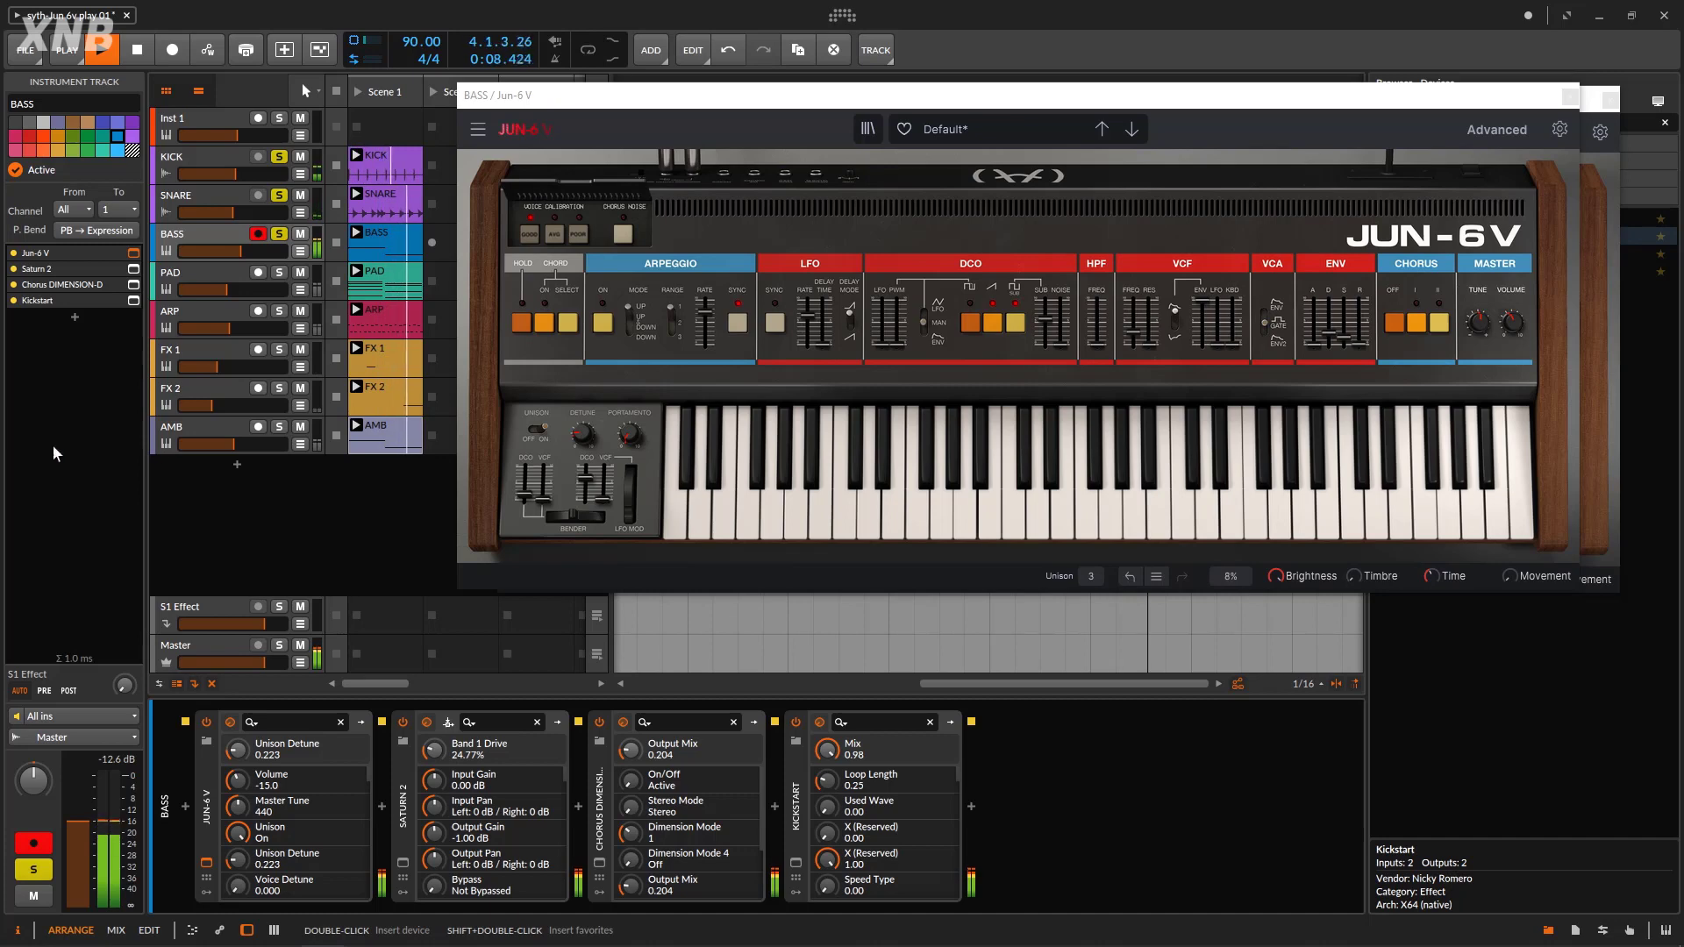
left_click_drag(583, 432, 583, 430)
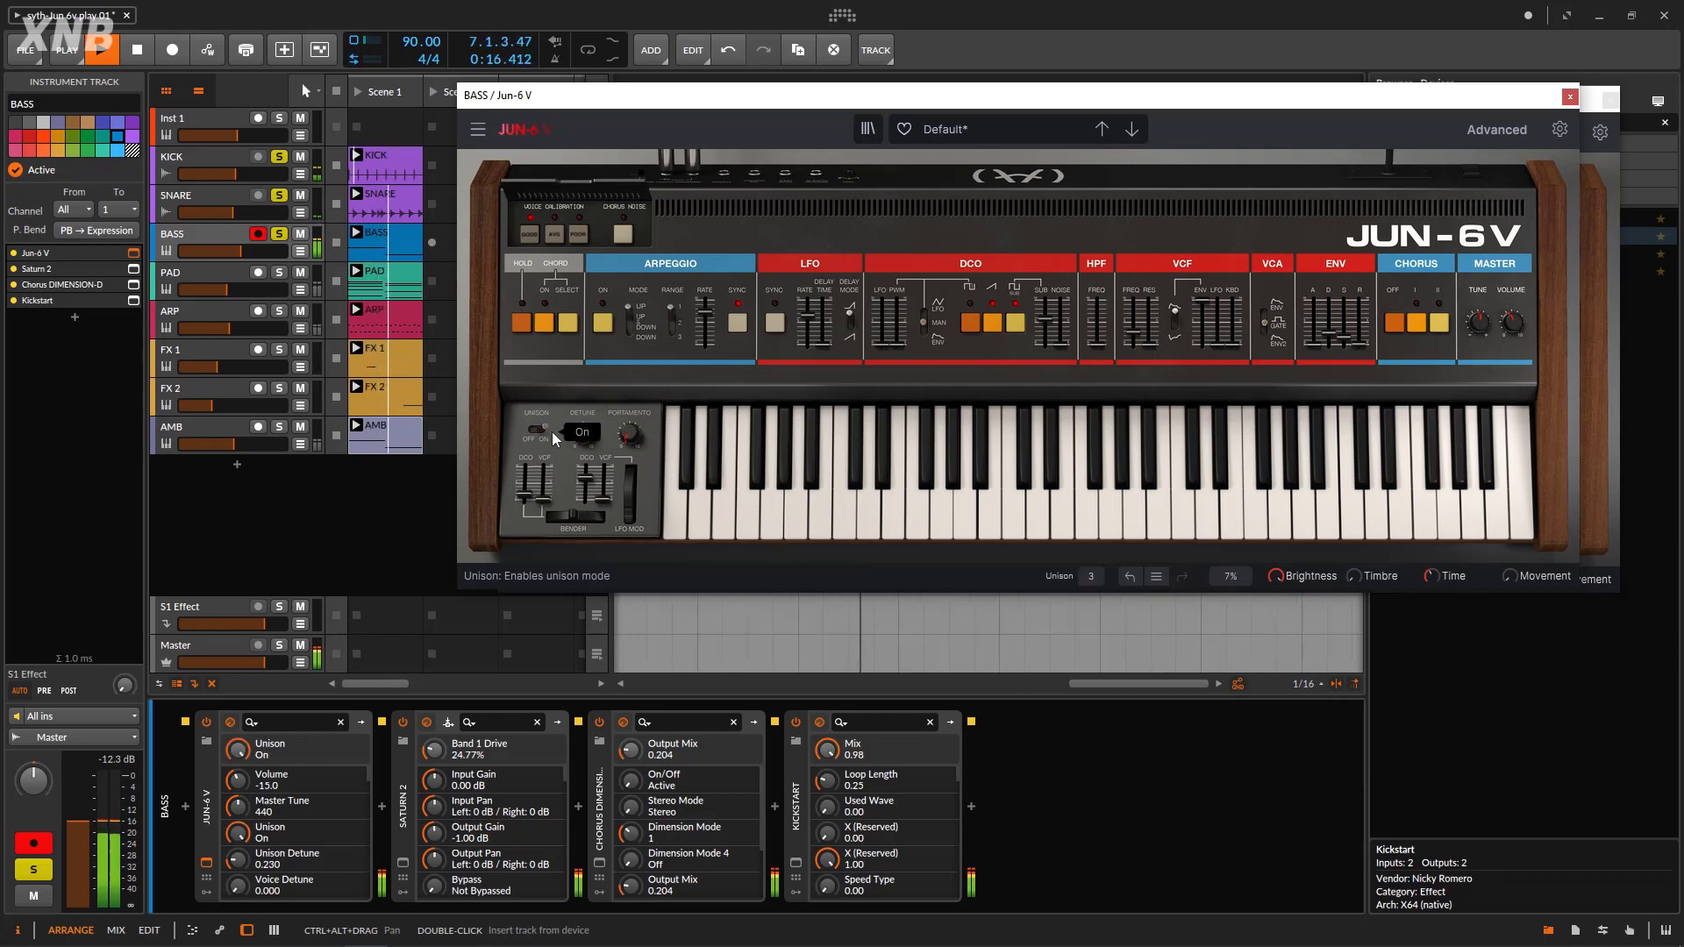
left_click(1569, 98)
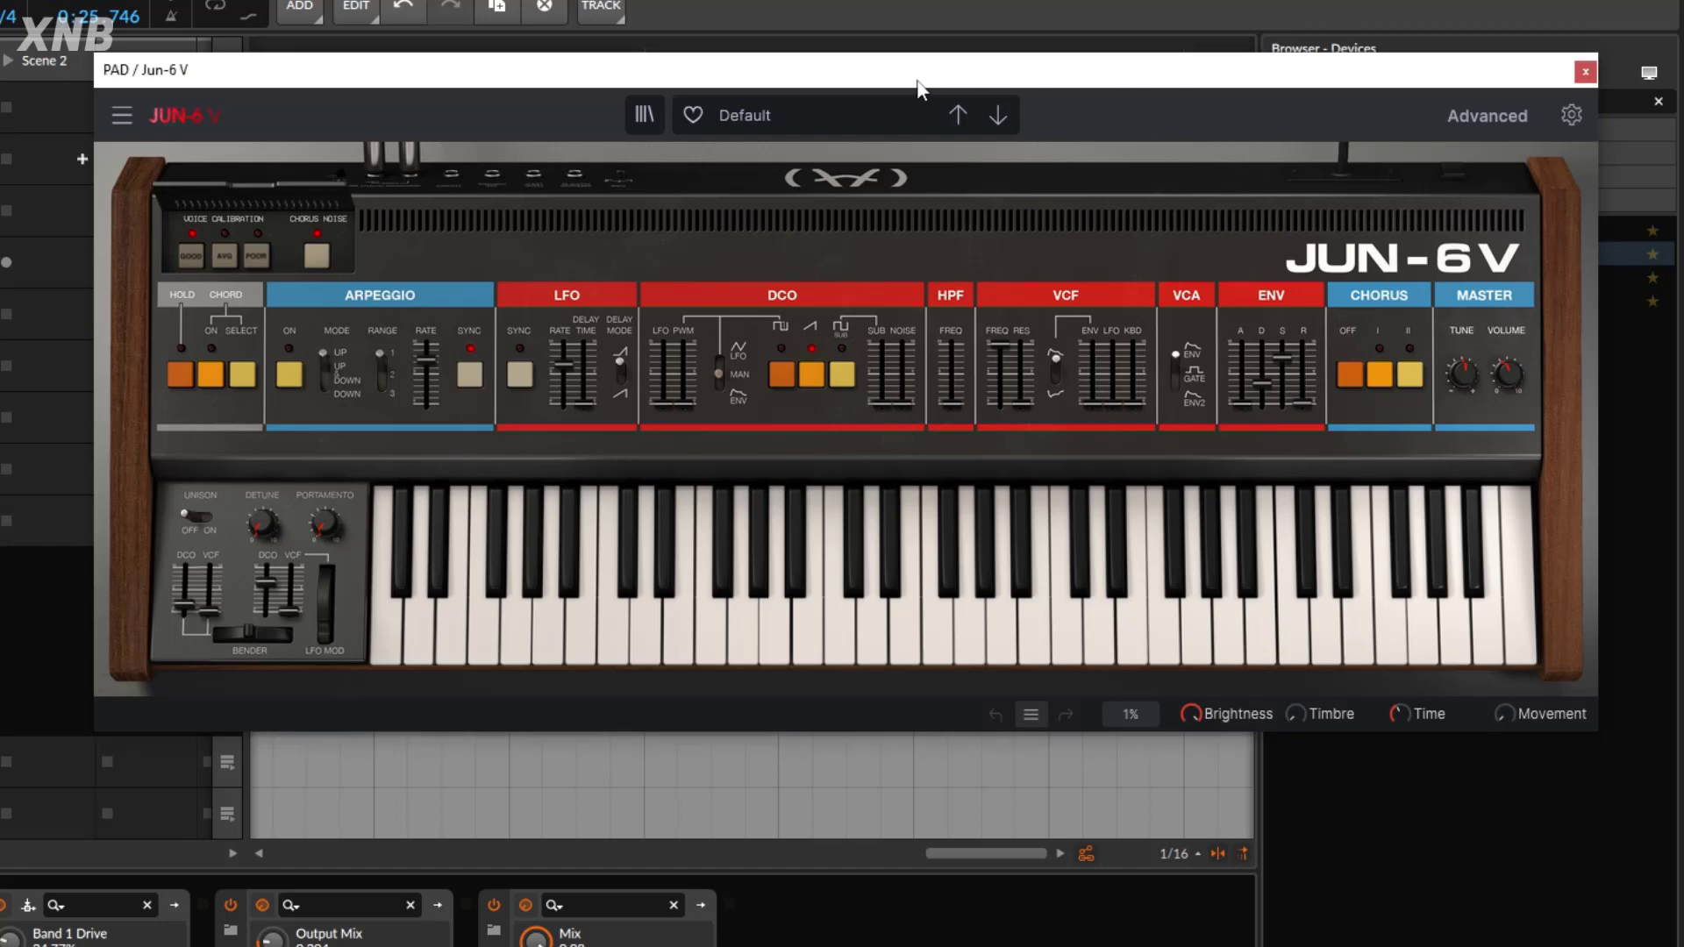
Enable the sub and square waves in the PAD synth's DCO and set the sub volume to 0.300
left_click_drag(911, 80, 888, 87)
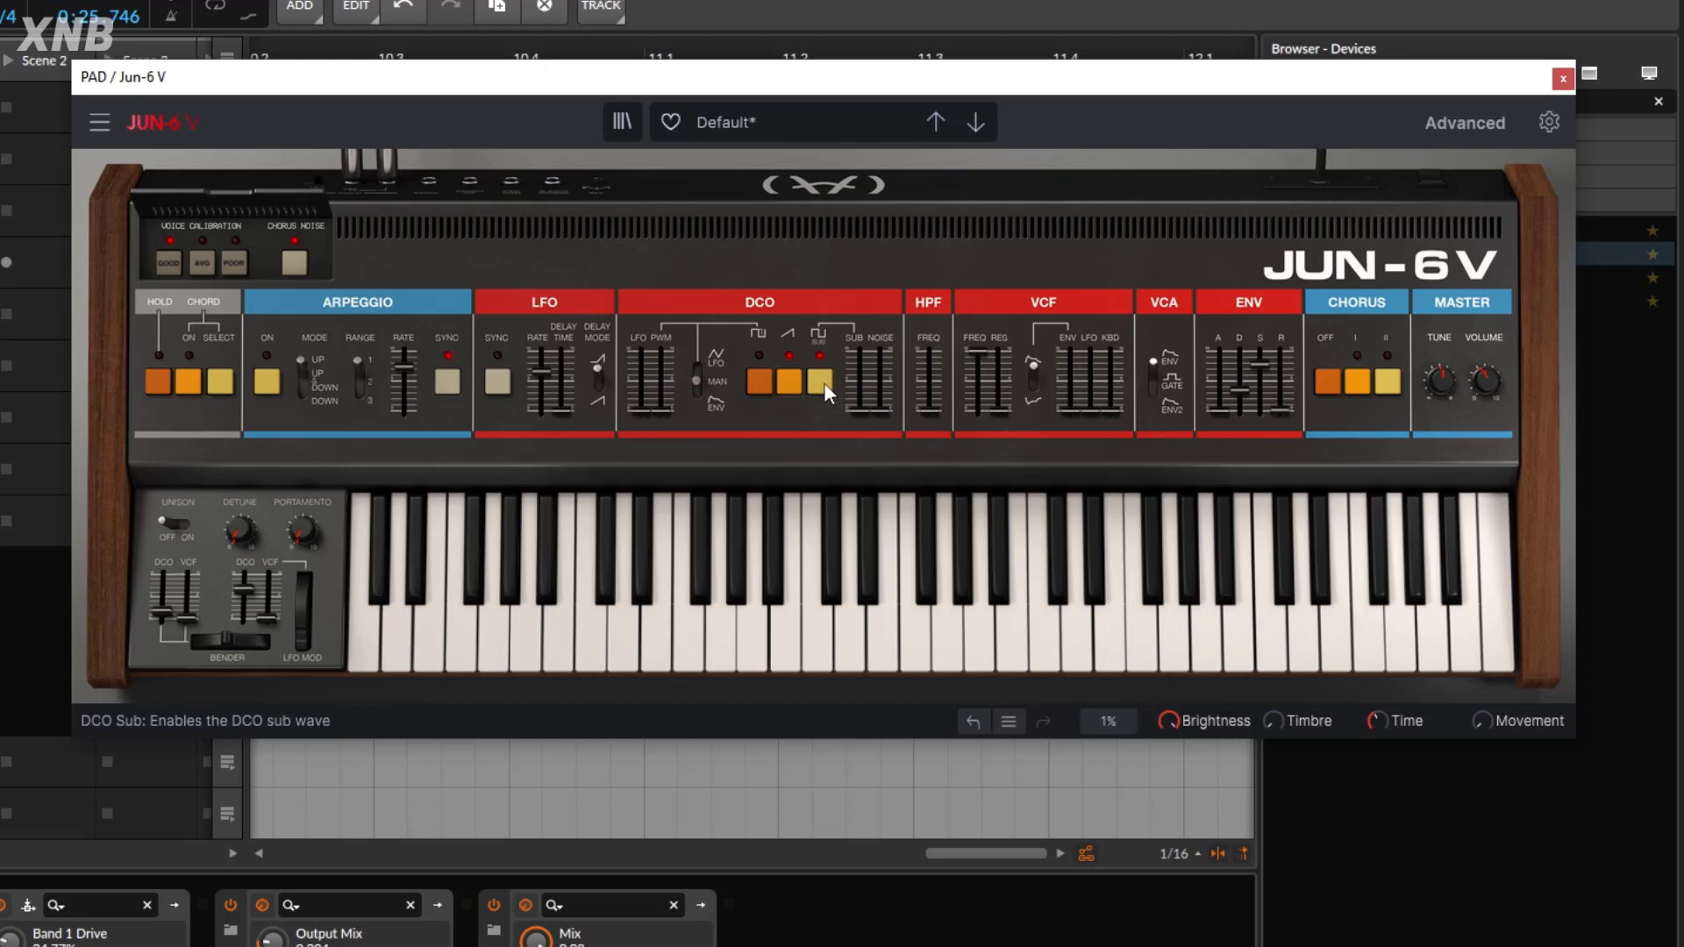
left_click_drag(856, 407, 856, 393)
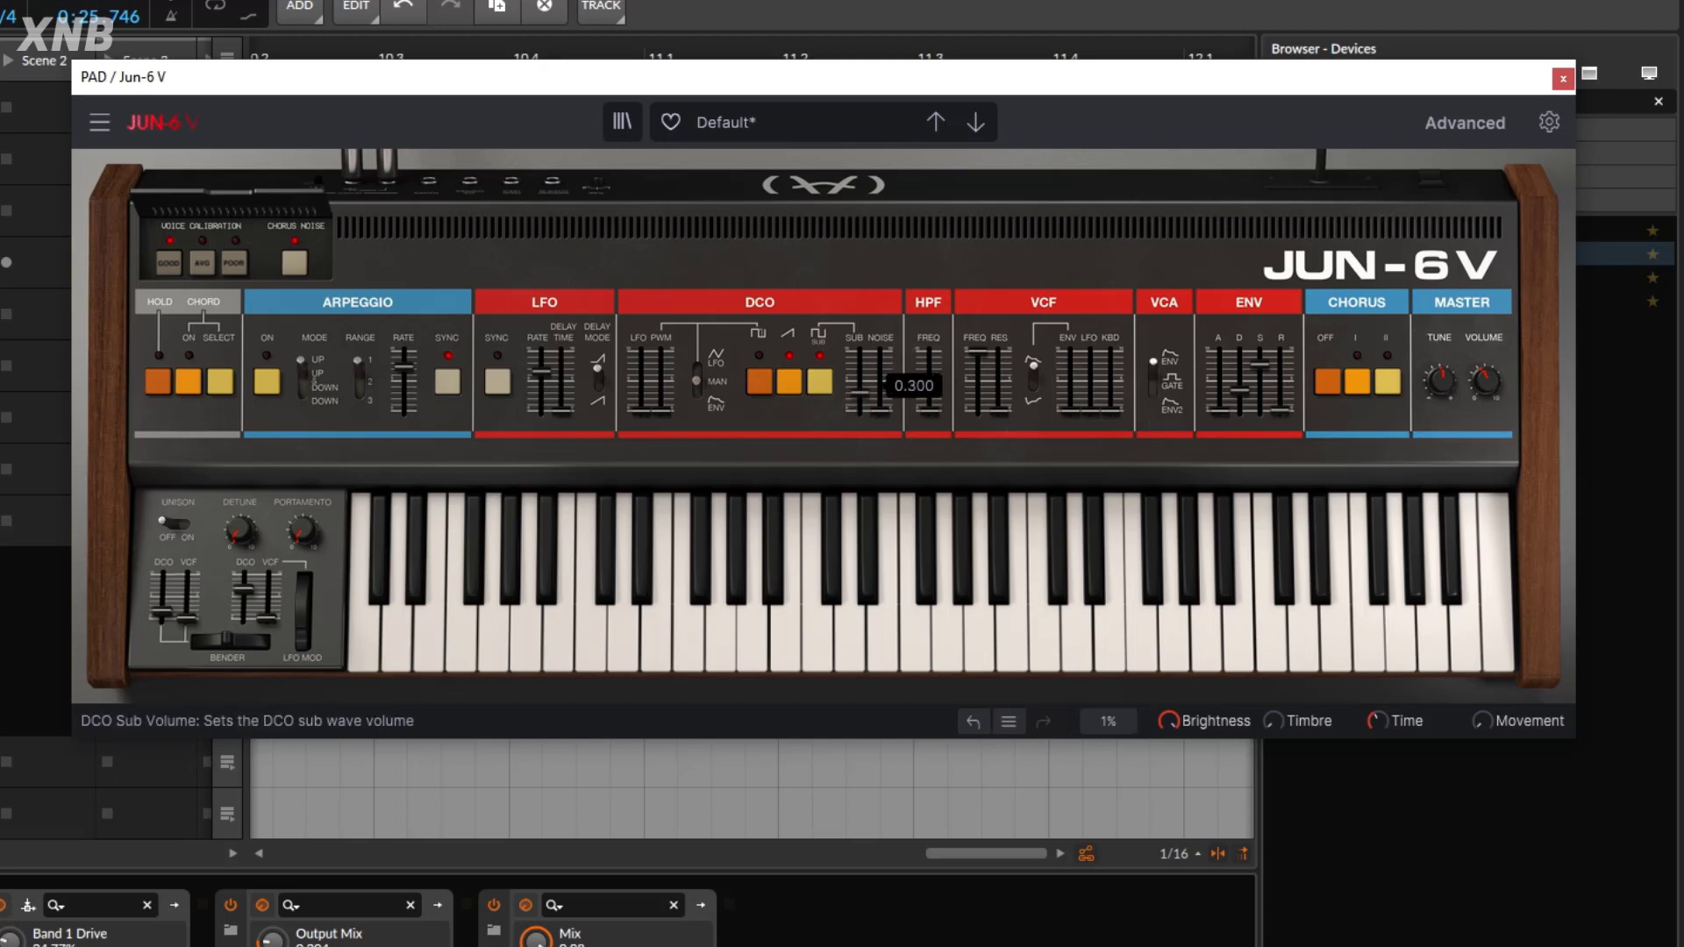
left_click(756, 382)
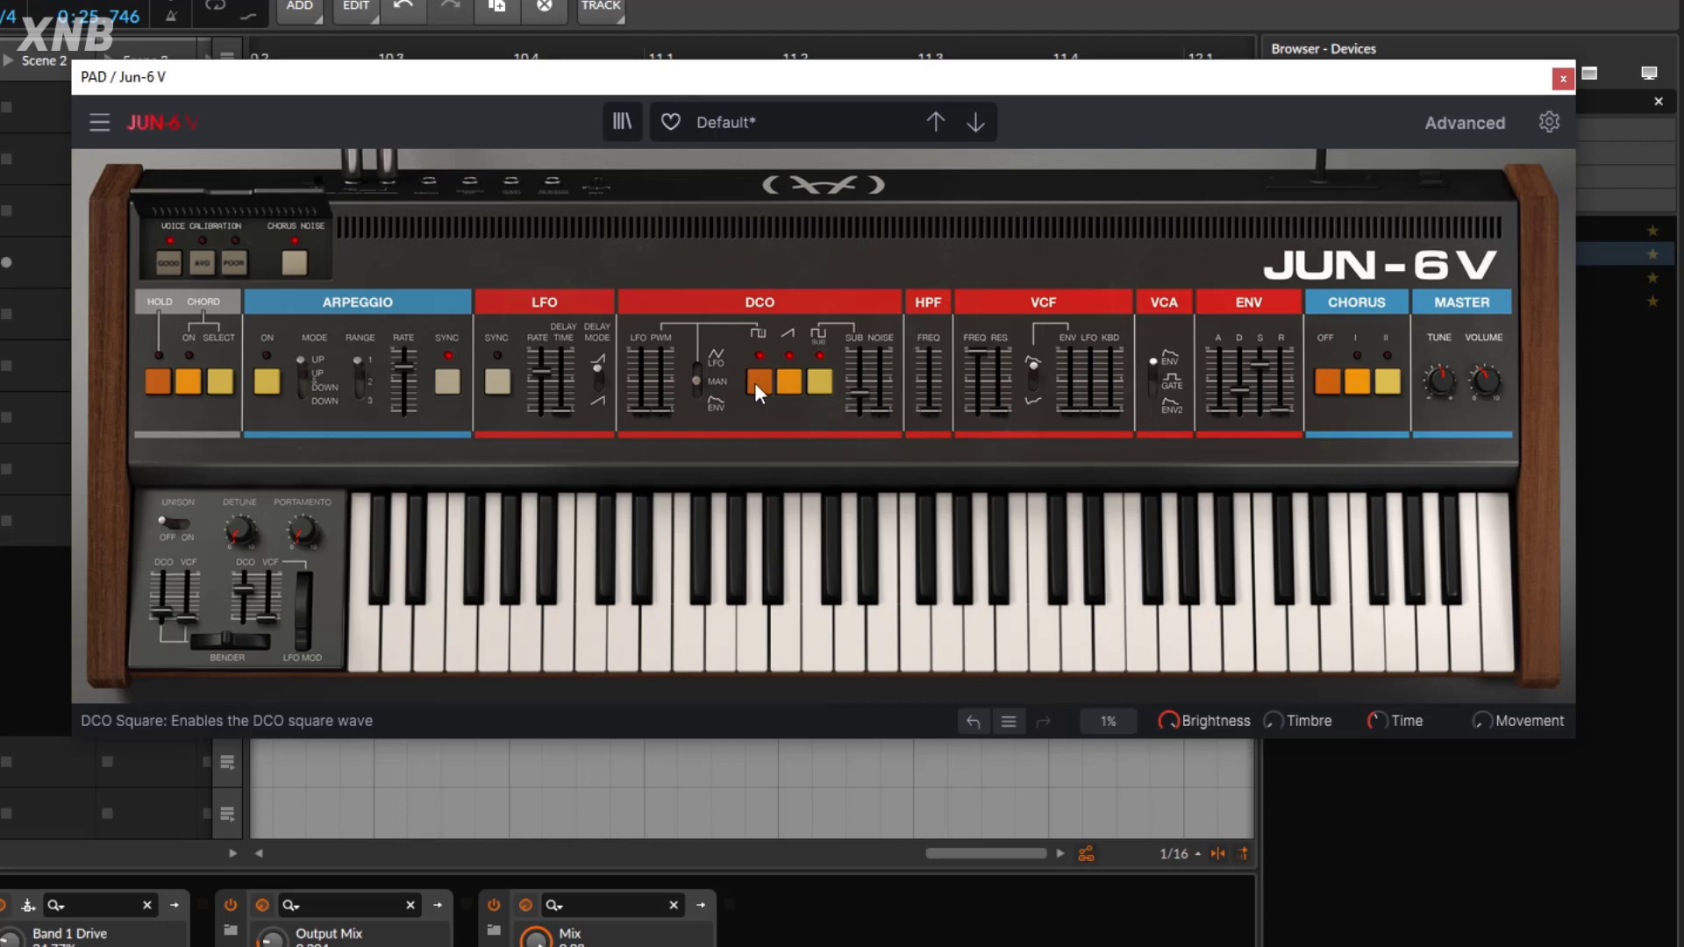
Add slight pulse-width modulation and slight LFO pitch modulation to the PAD synth's DCO, and listen to the result
left_click_drag(660, 407, 661, 398)
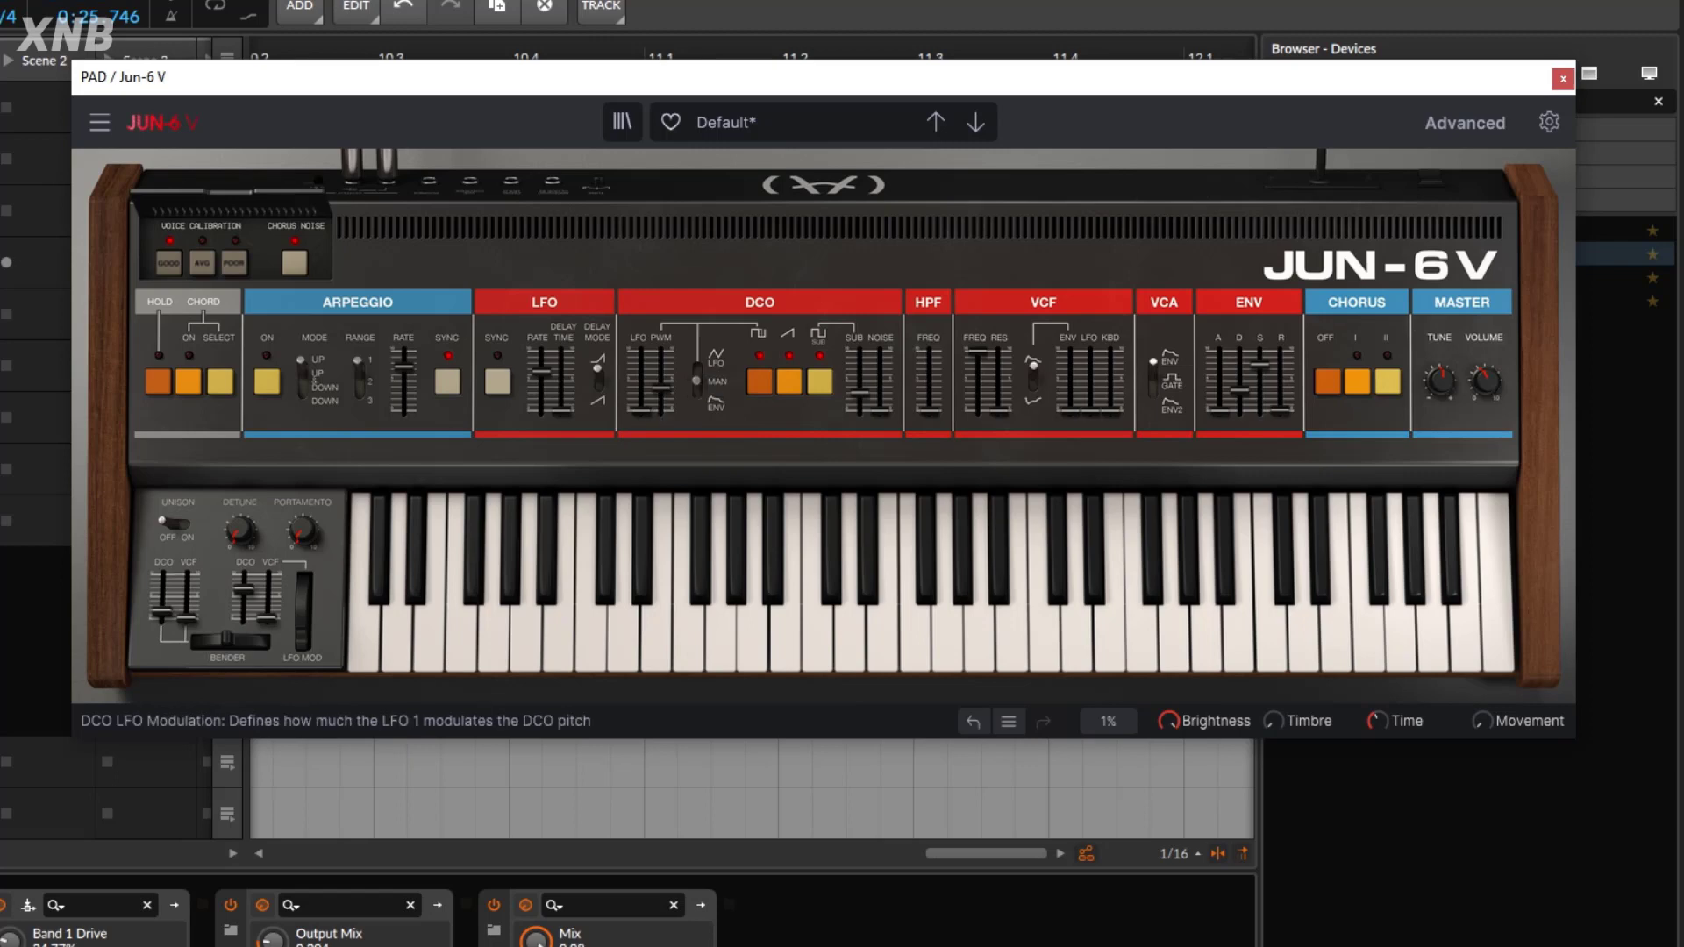
left_click_drag(641, 411, 642, 404)
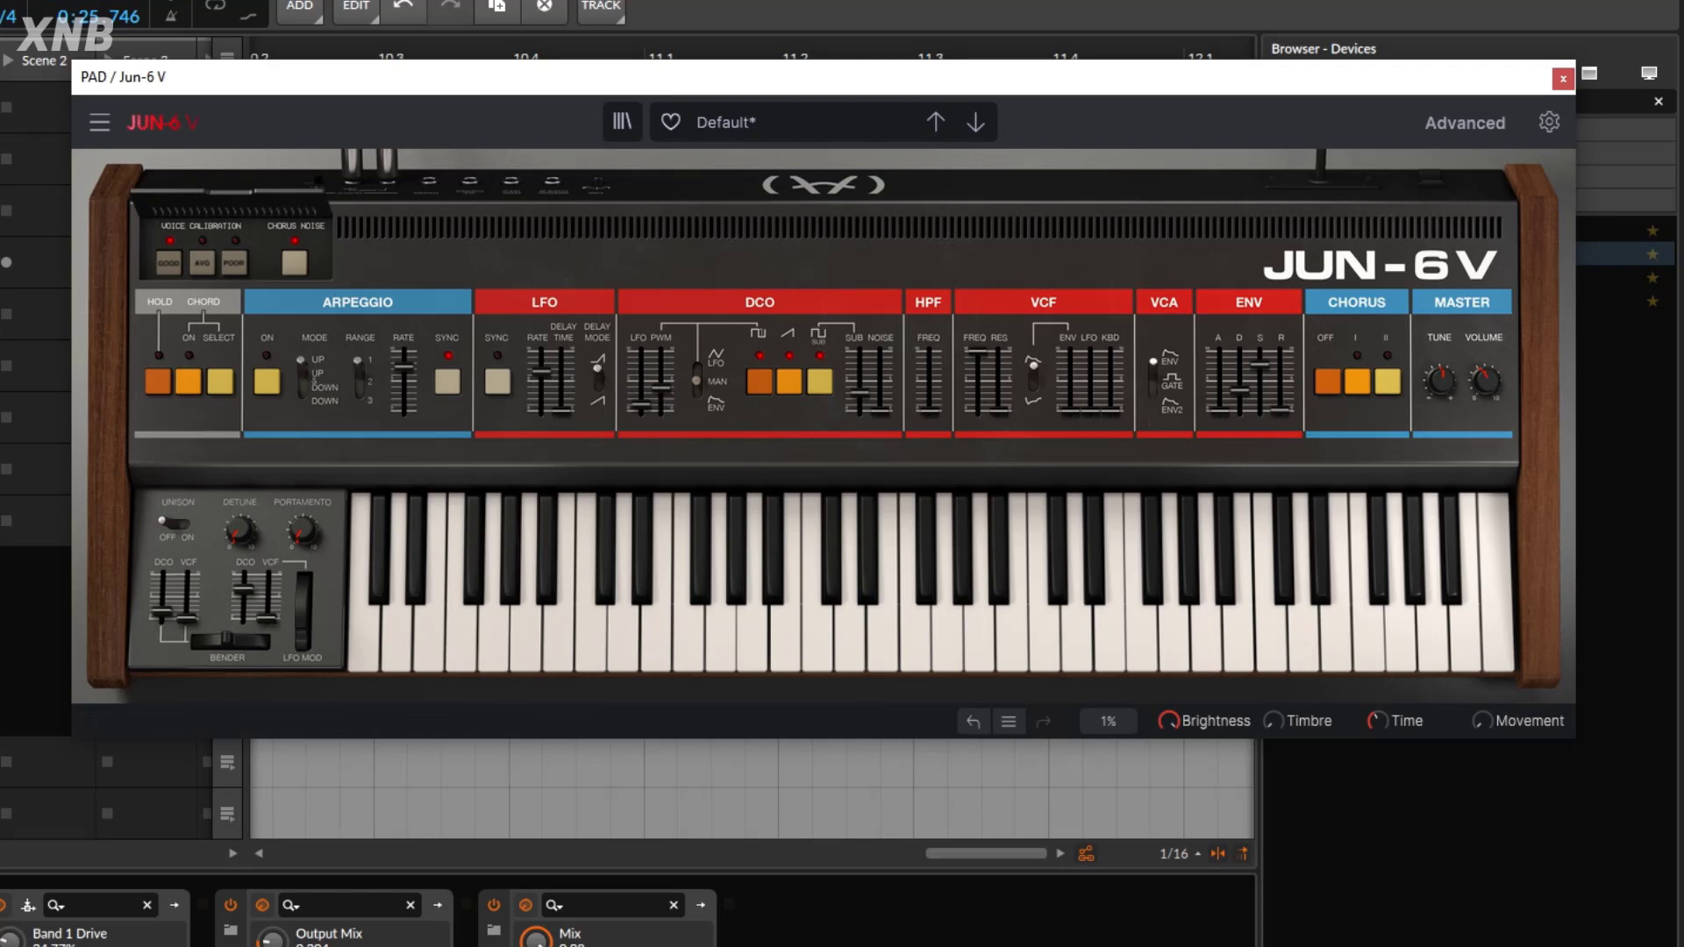
key("space")
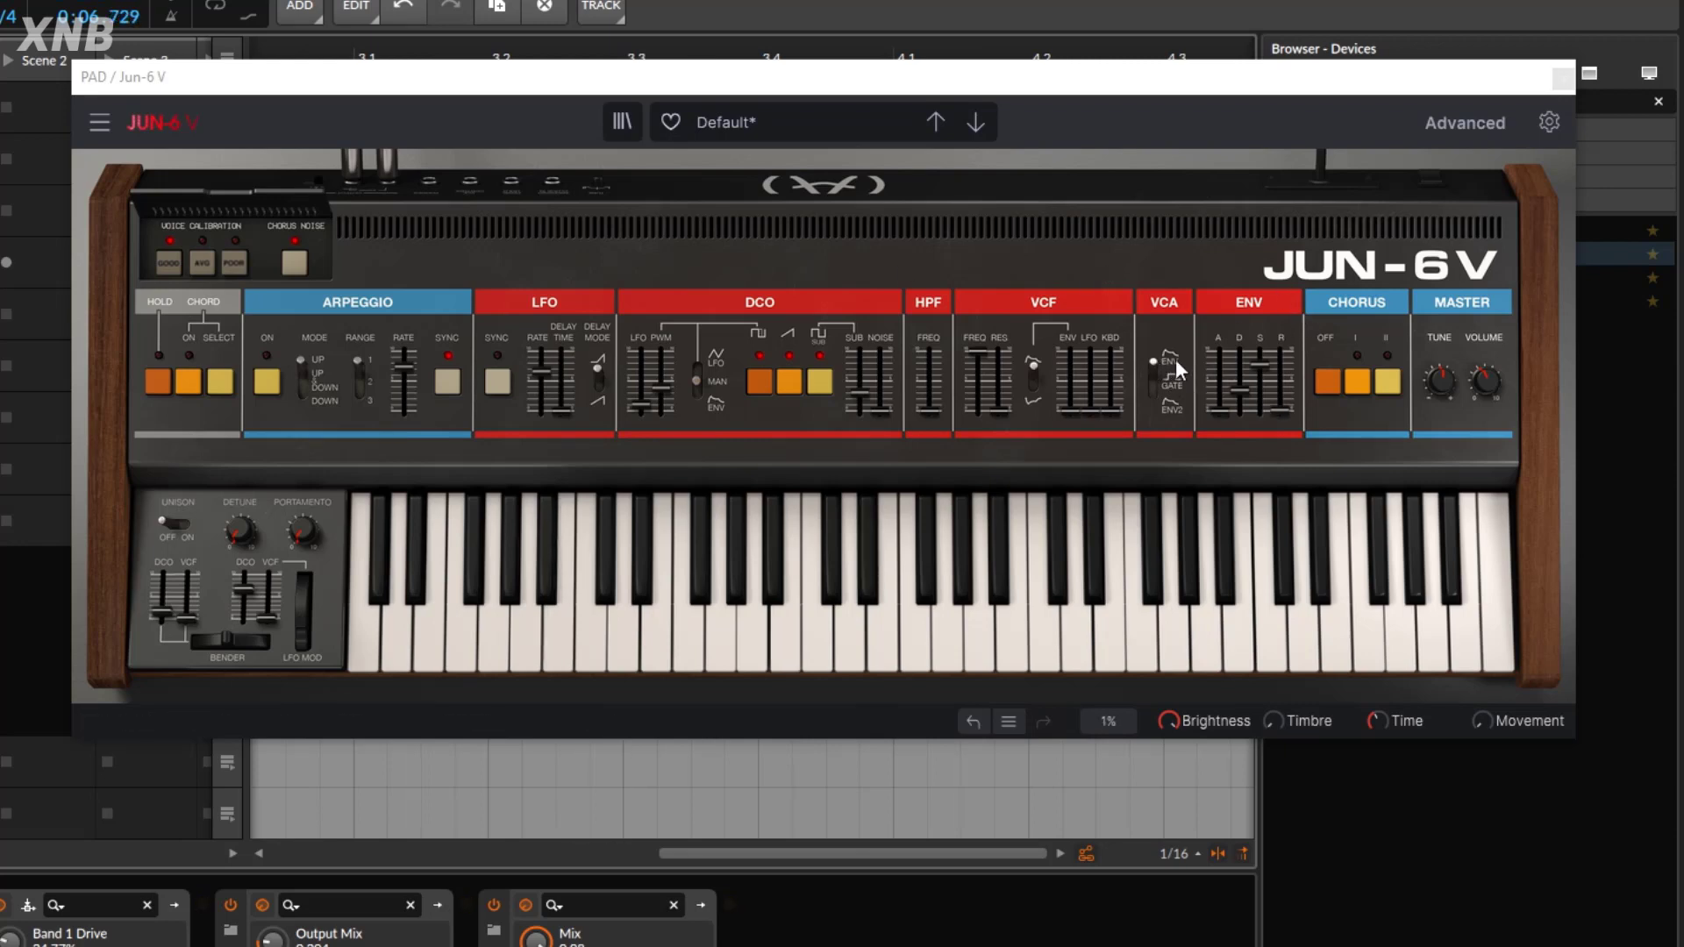
Lower the PAD synth's VCF cutoff to about 96.5 Hz, raise its resonance slightly, and play the track to hear it
mouse_move(978, 368)
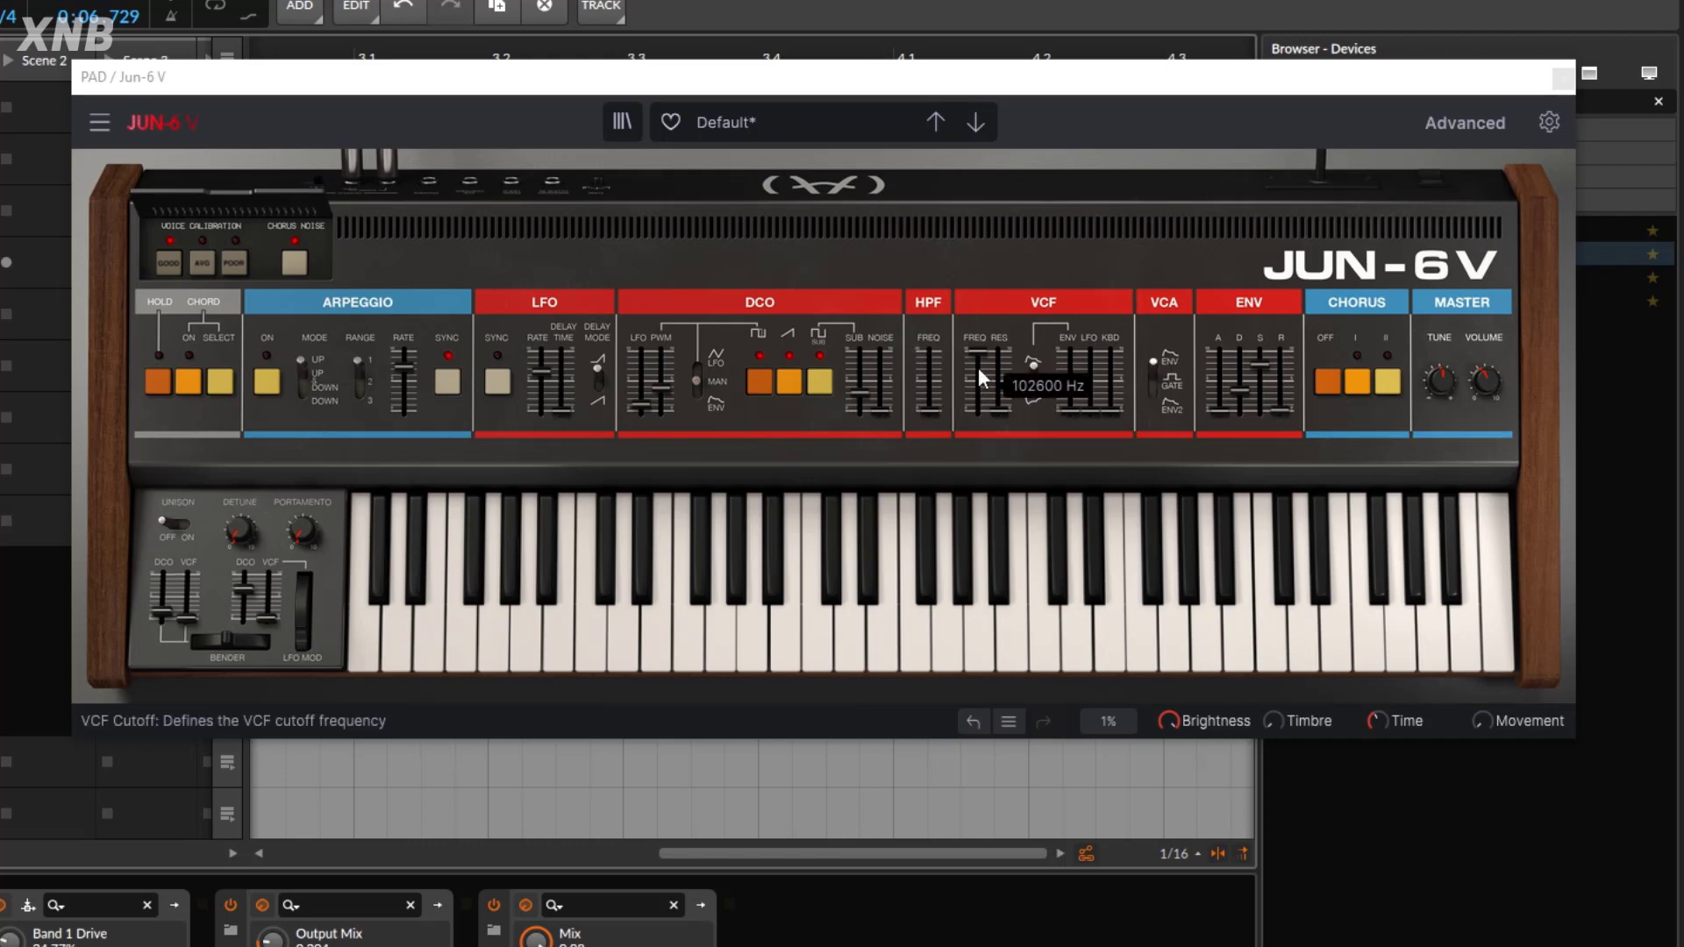
left_click_drag(978, 349, 979, 371)
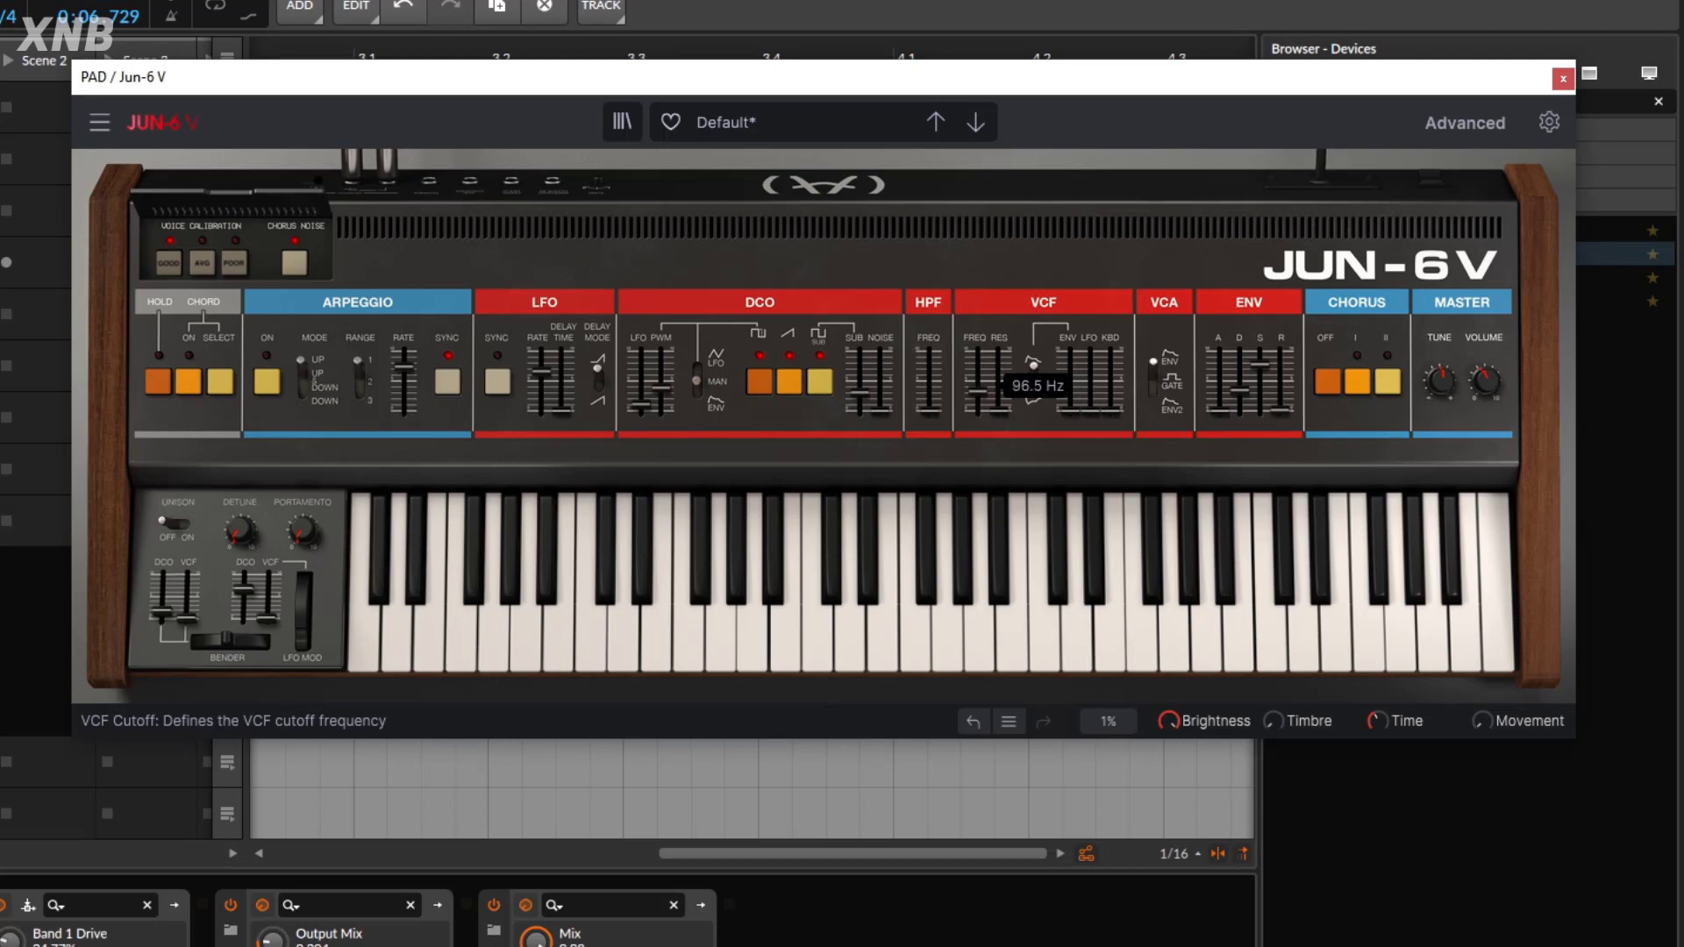
left_click_drag(998, 407, 998, 393)
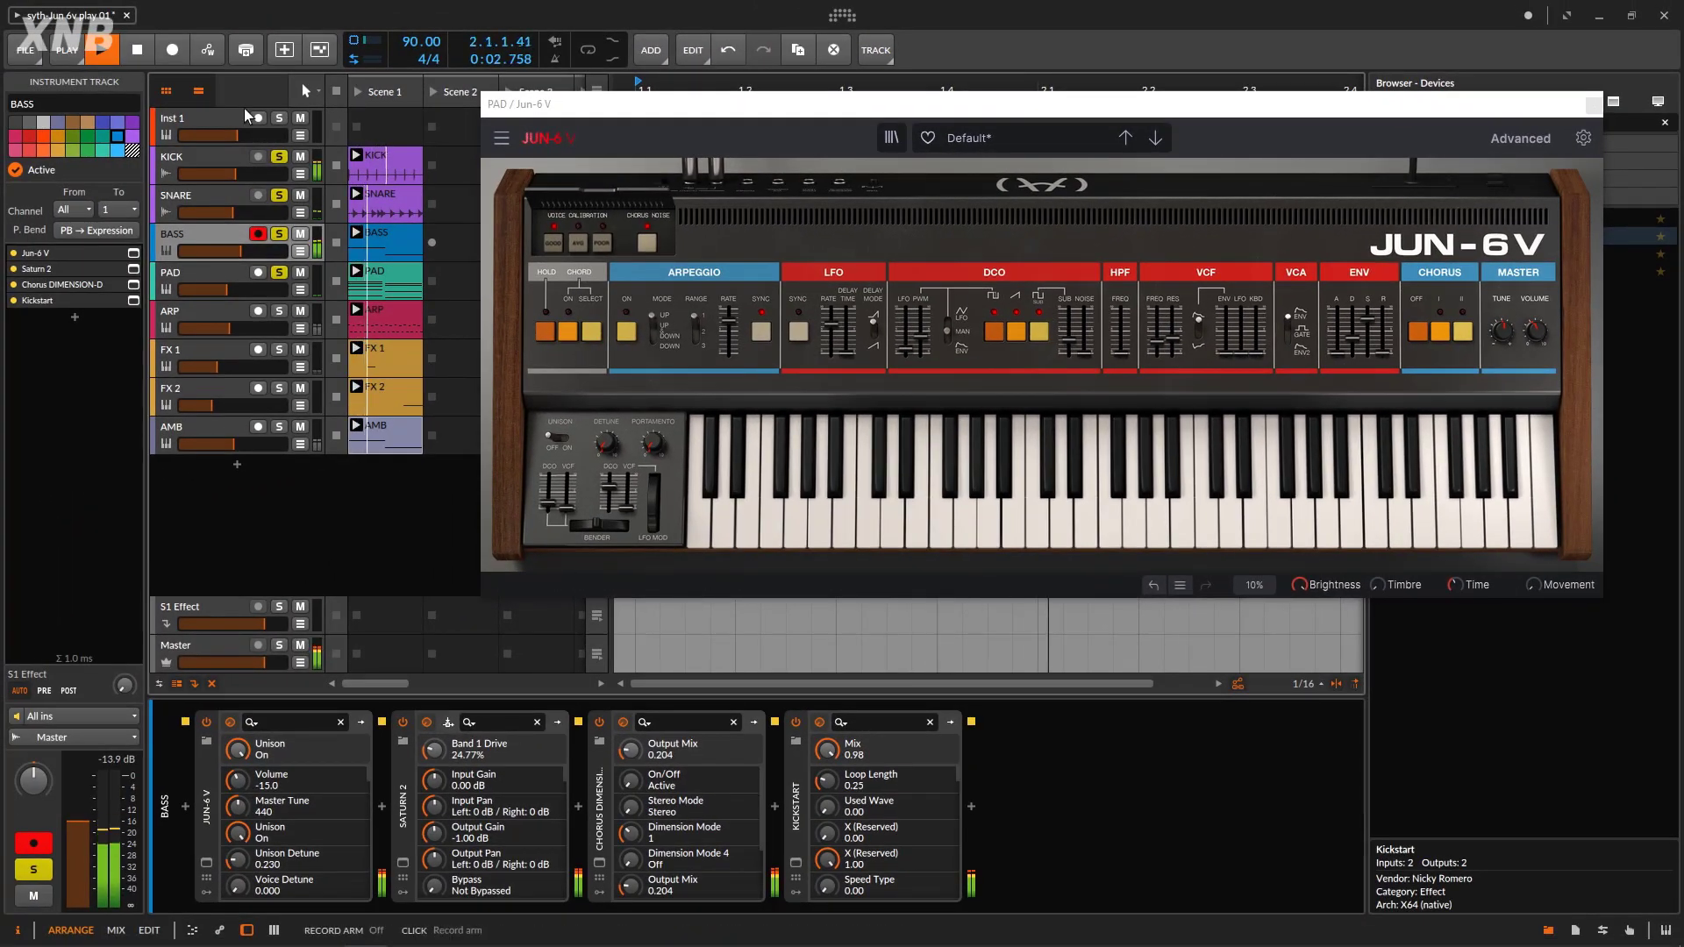
key("space")
key("space")
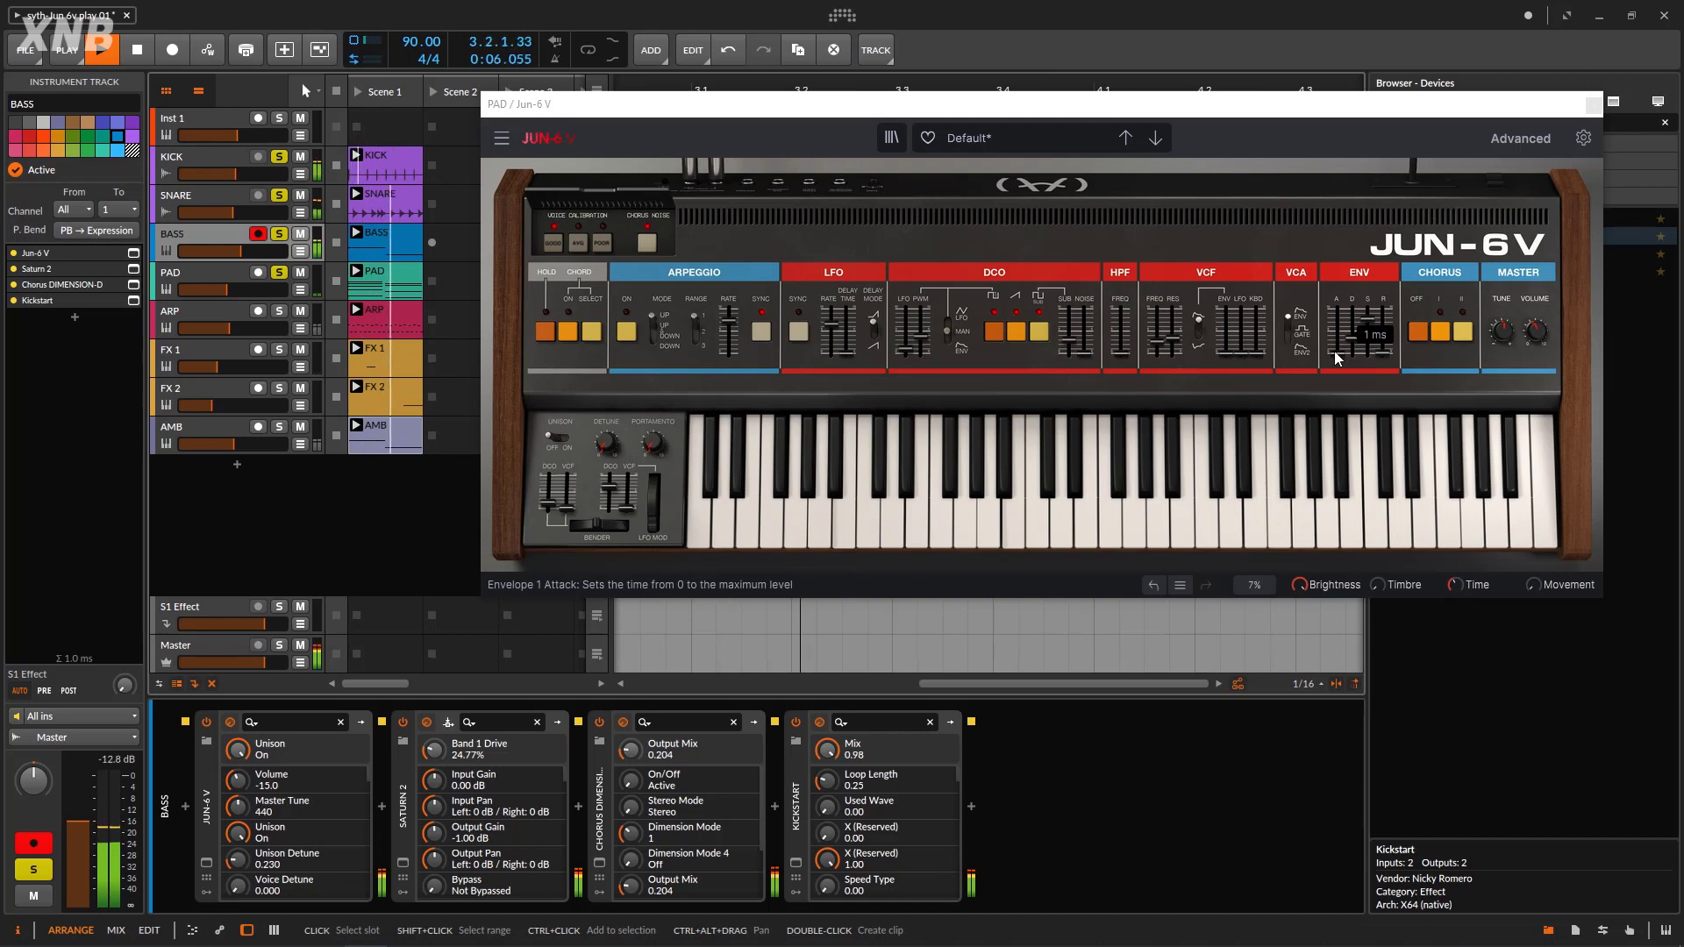
Adjust envelope 1 on the PAD synth, setting its release to 0.137, and compare the BASS and PAD tracks during playback
left_click_drag(1337, 354, 1368, 325)
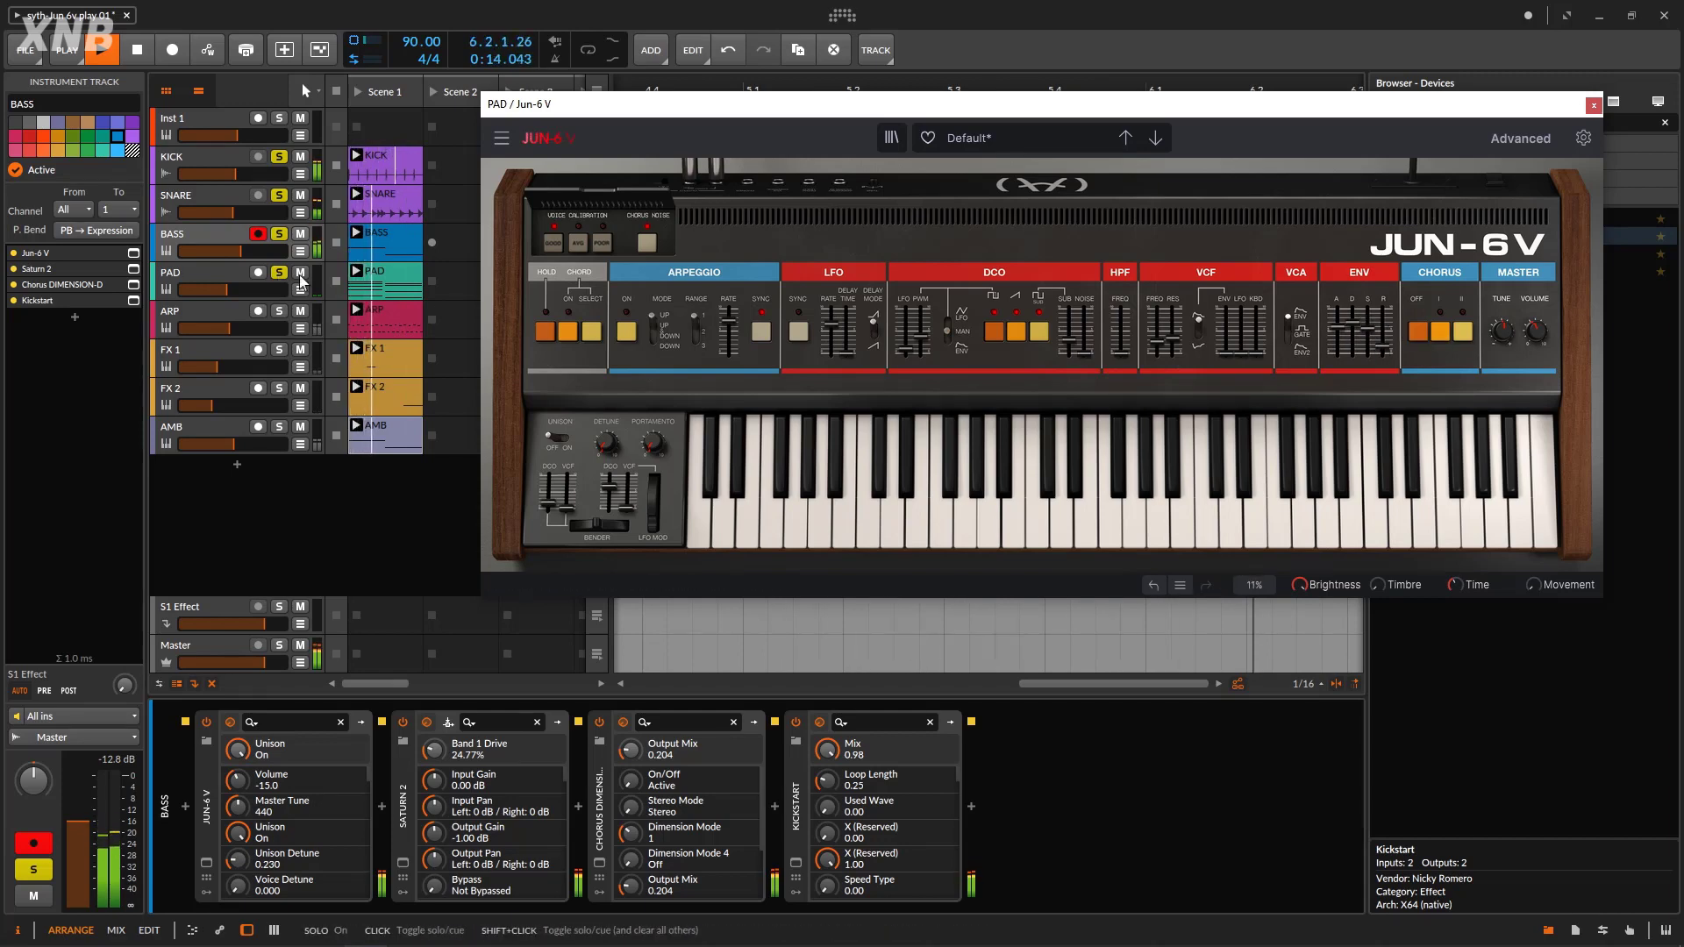
left_click(219, 281)
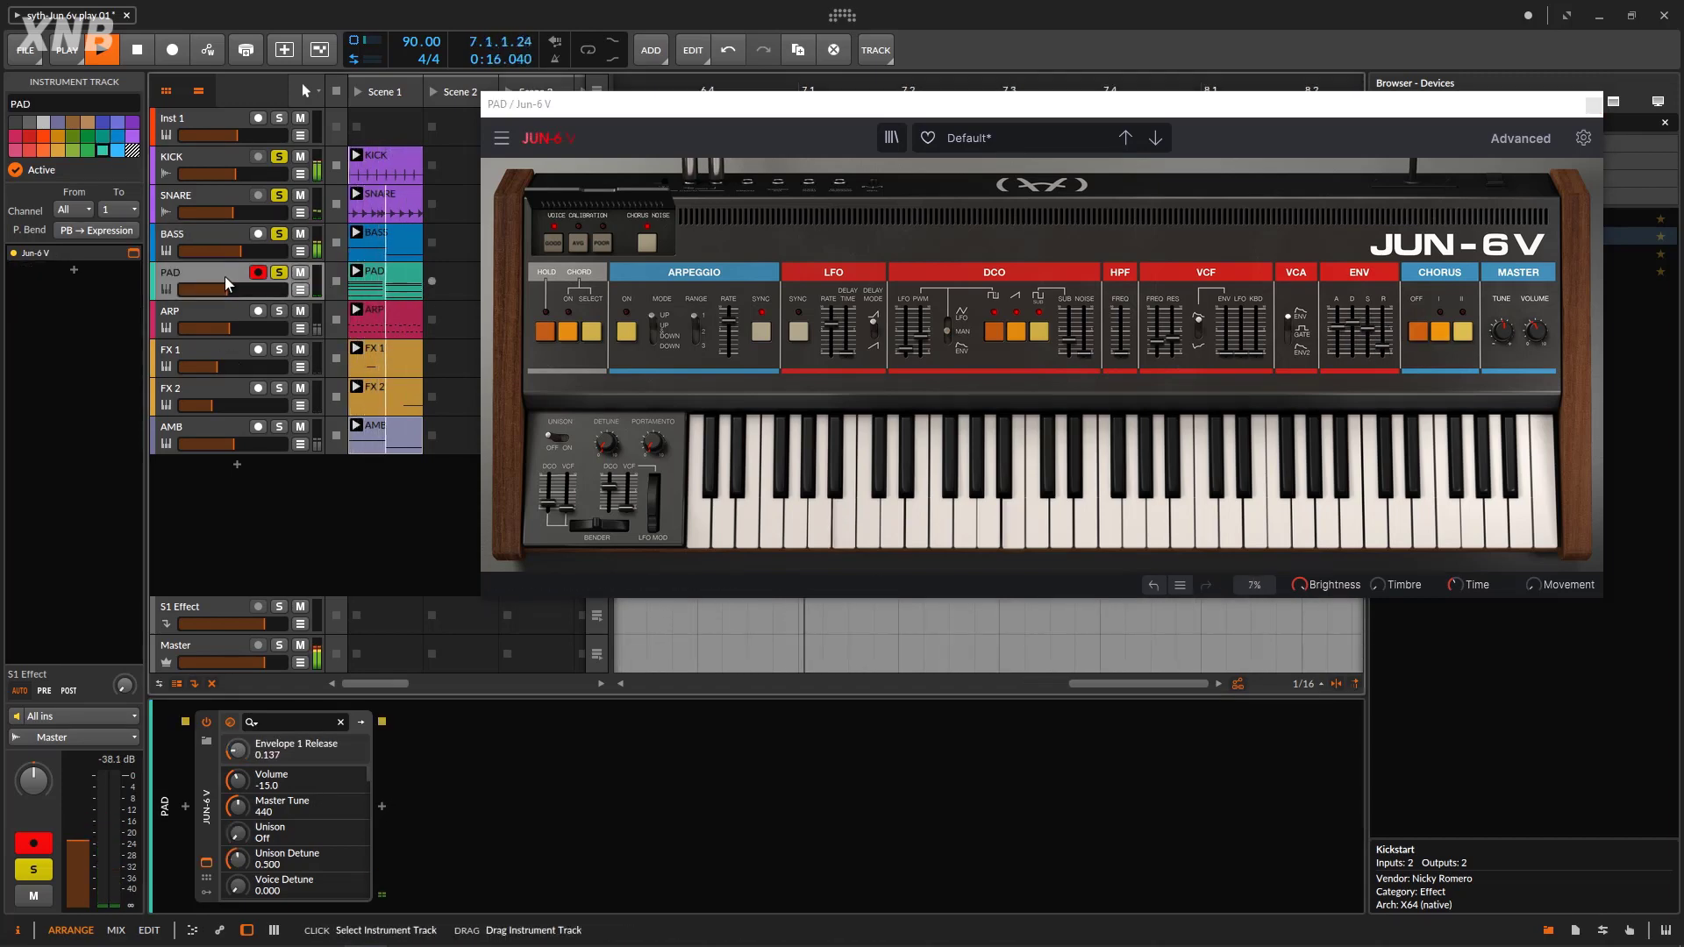
left_click(242, 254)
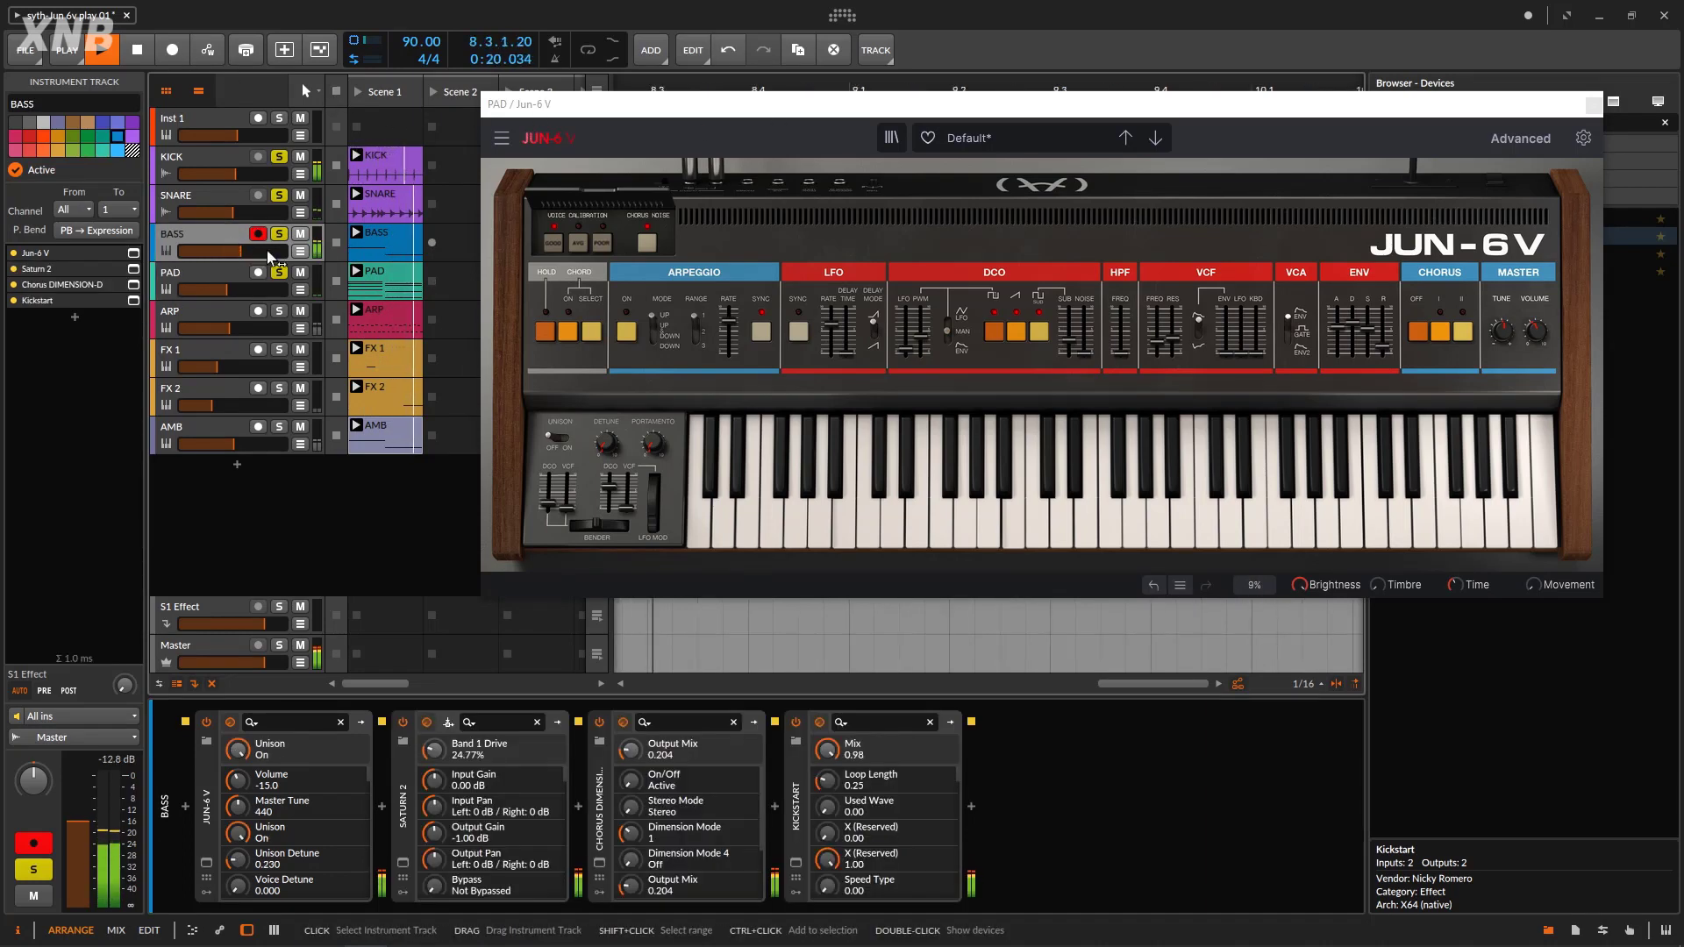
left_click(225, 279)
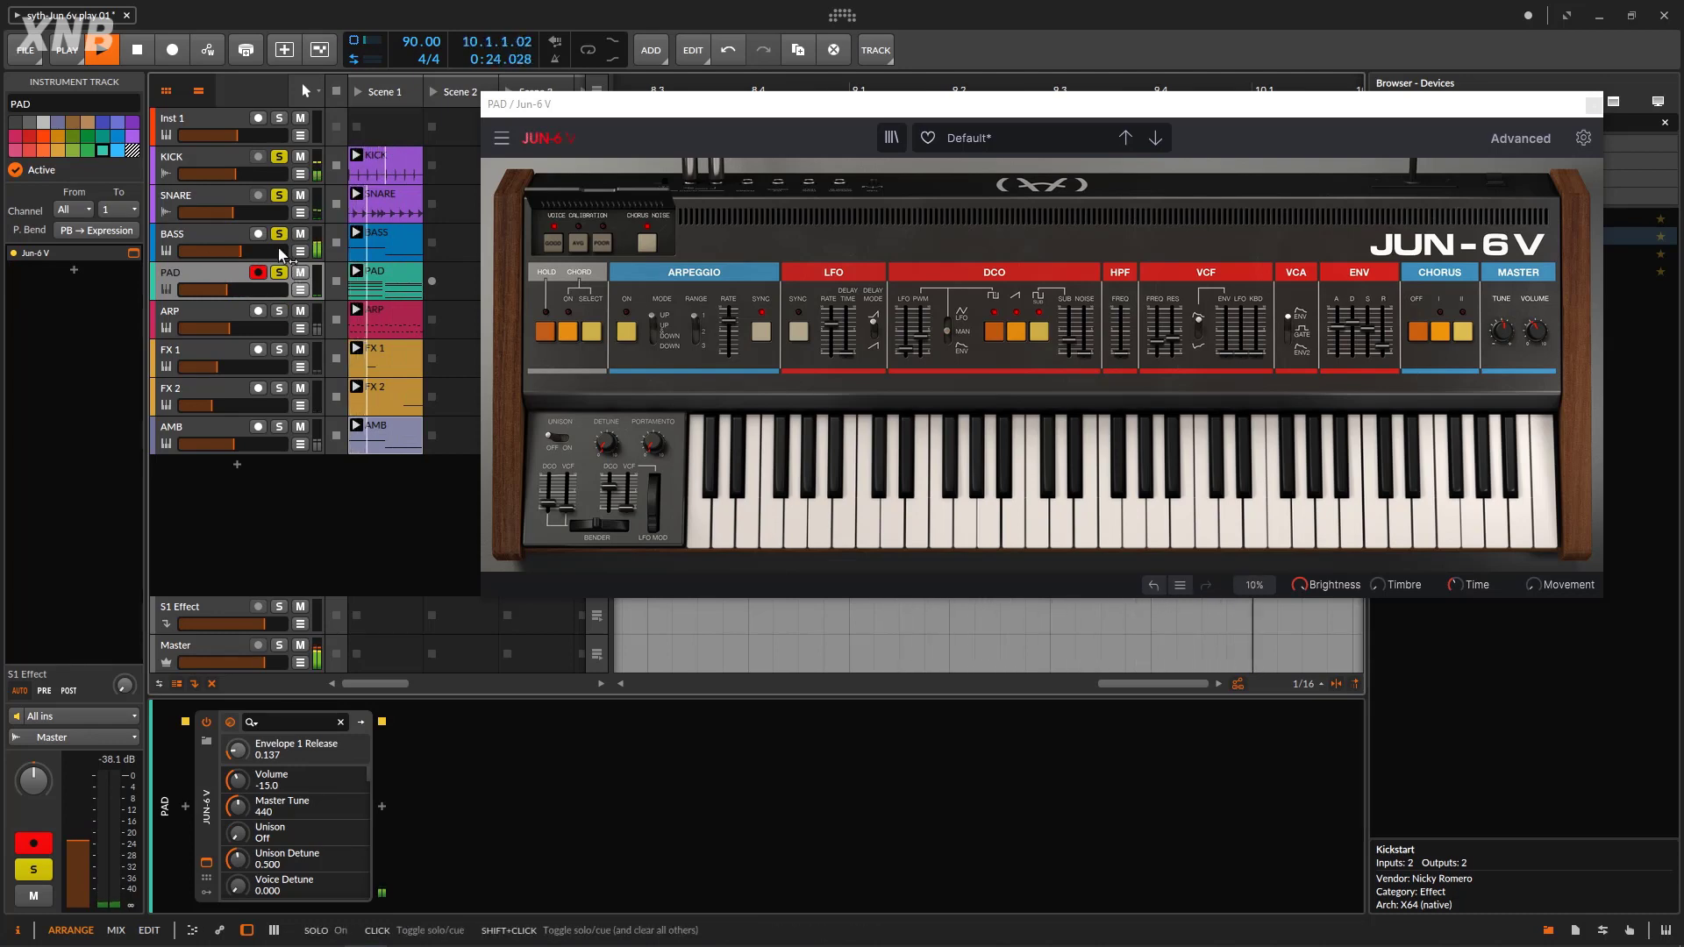
key("space")
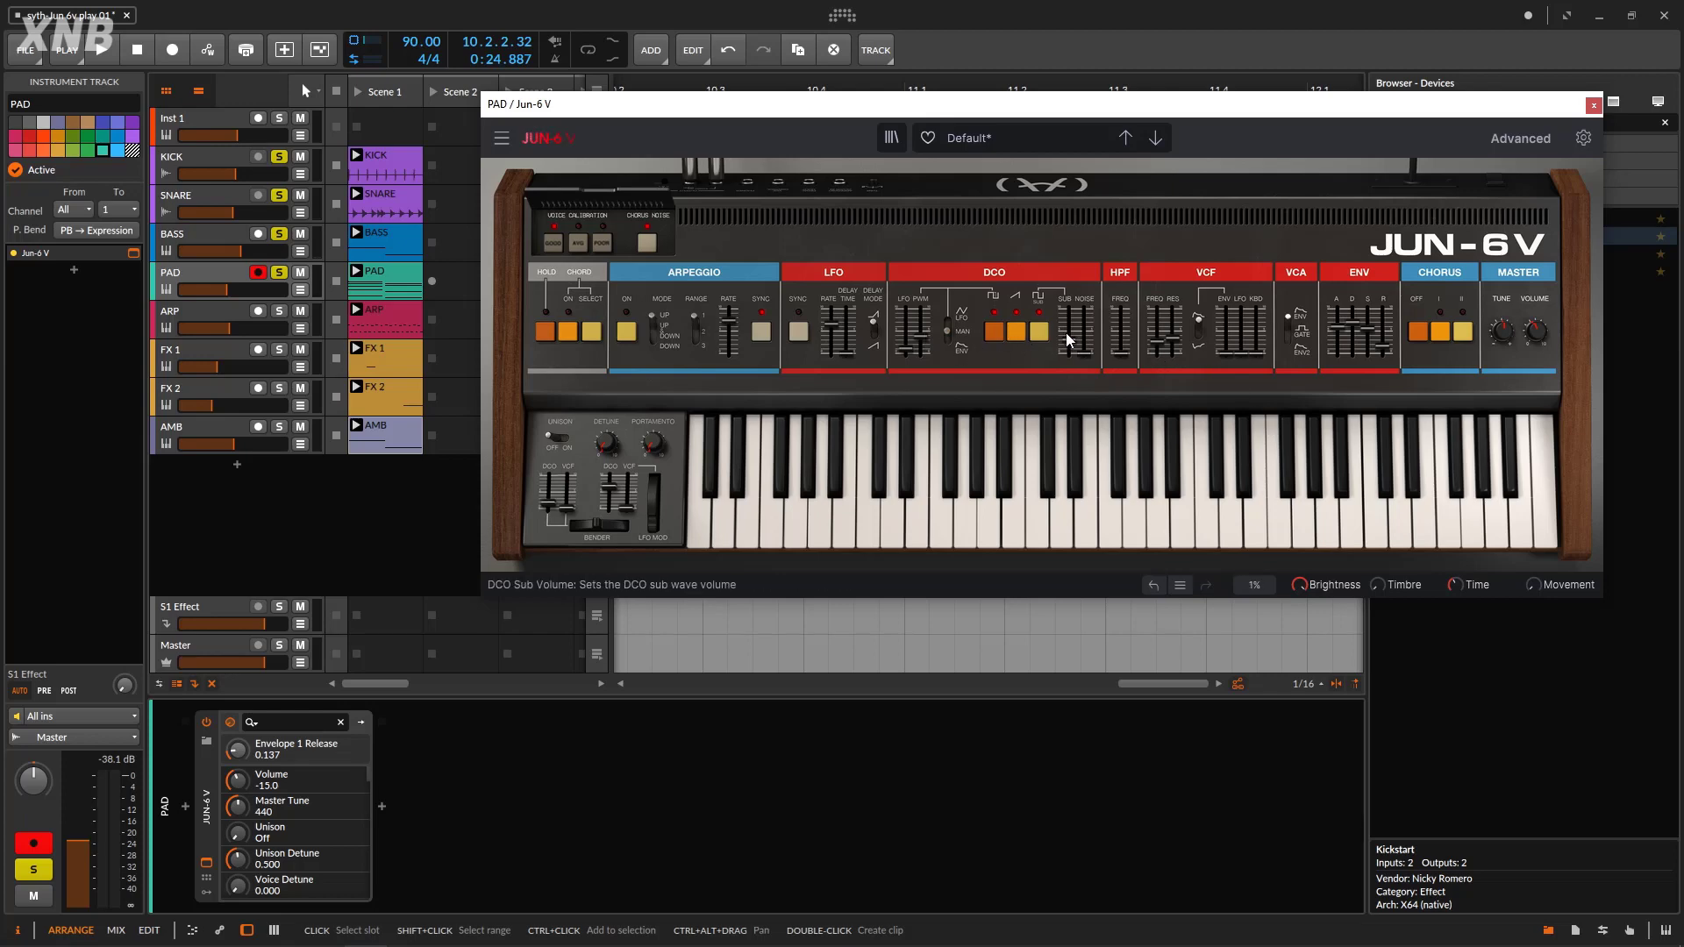
Try the PAD synth's VCF cutoff at about 5565 Hz in a short playback, and lower the cutoff again
left_click_drag(1155, 353, 1154, 348)
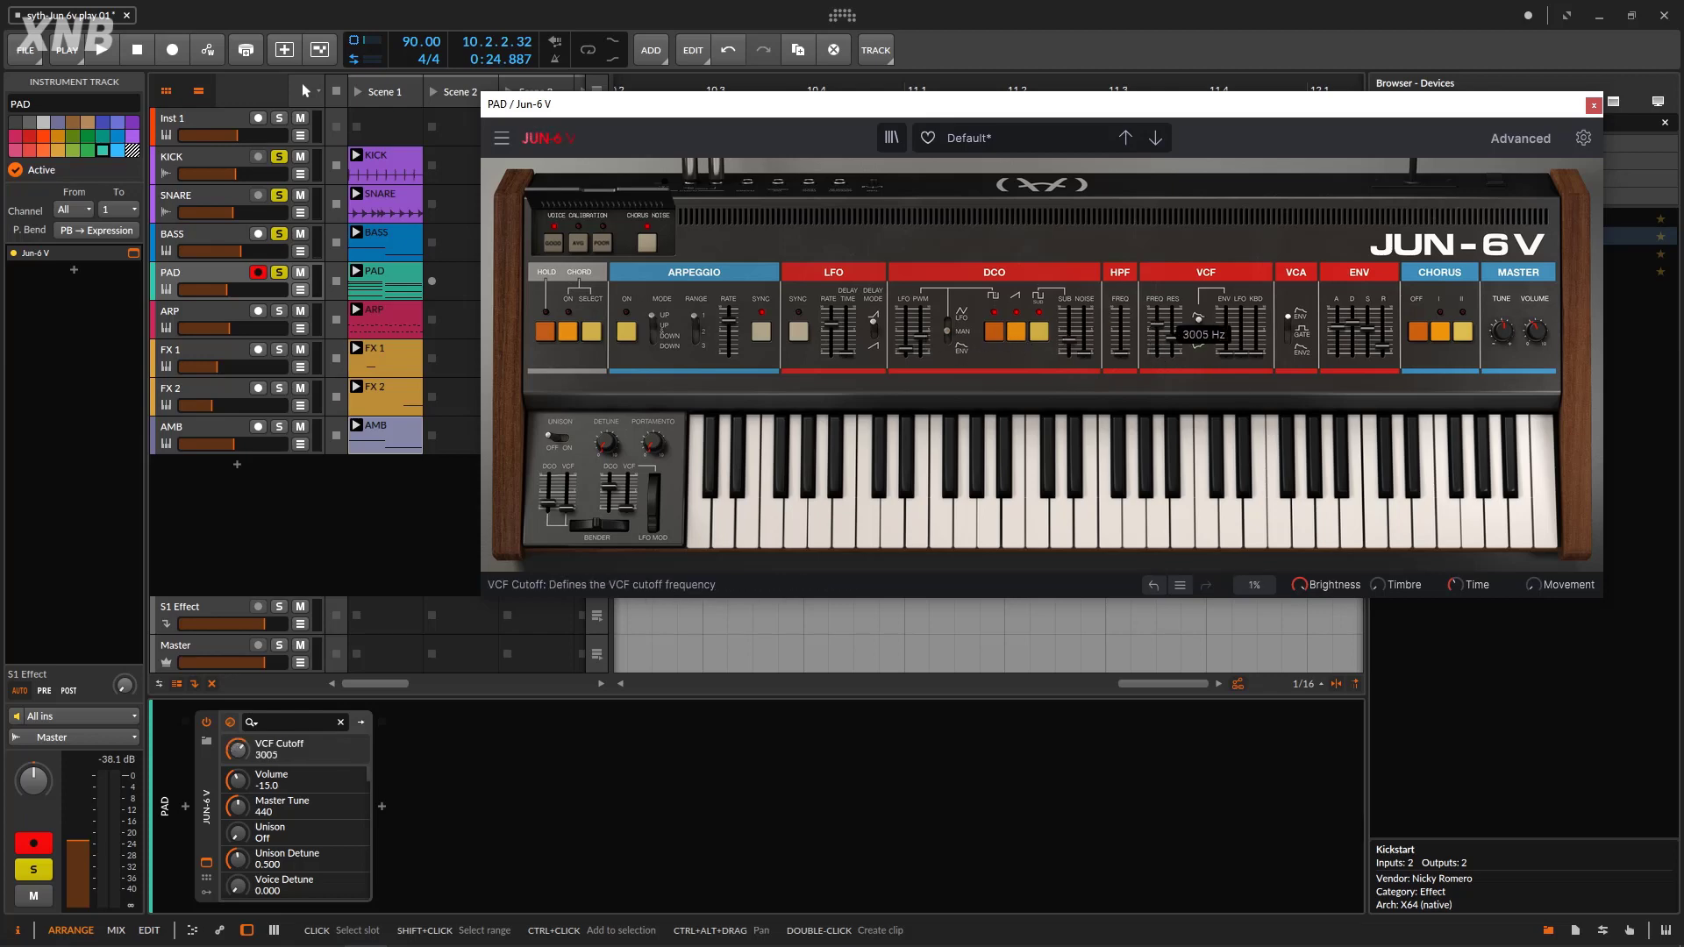
left_click(109, 58)
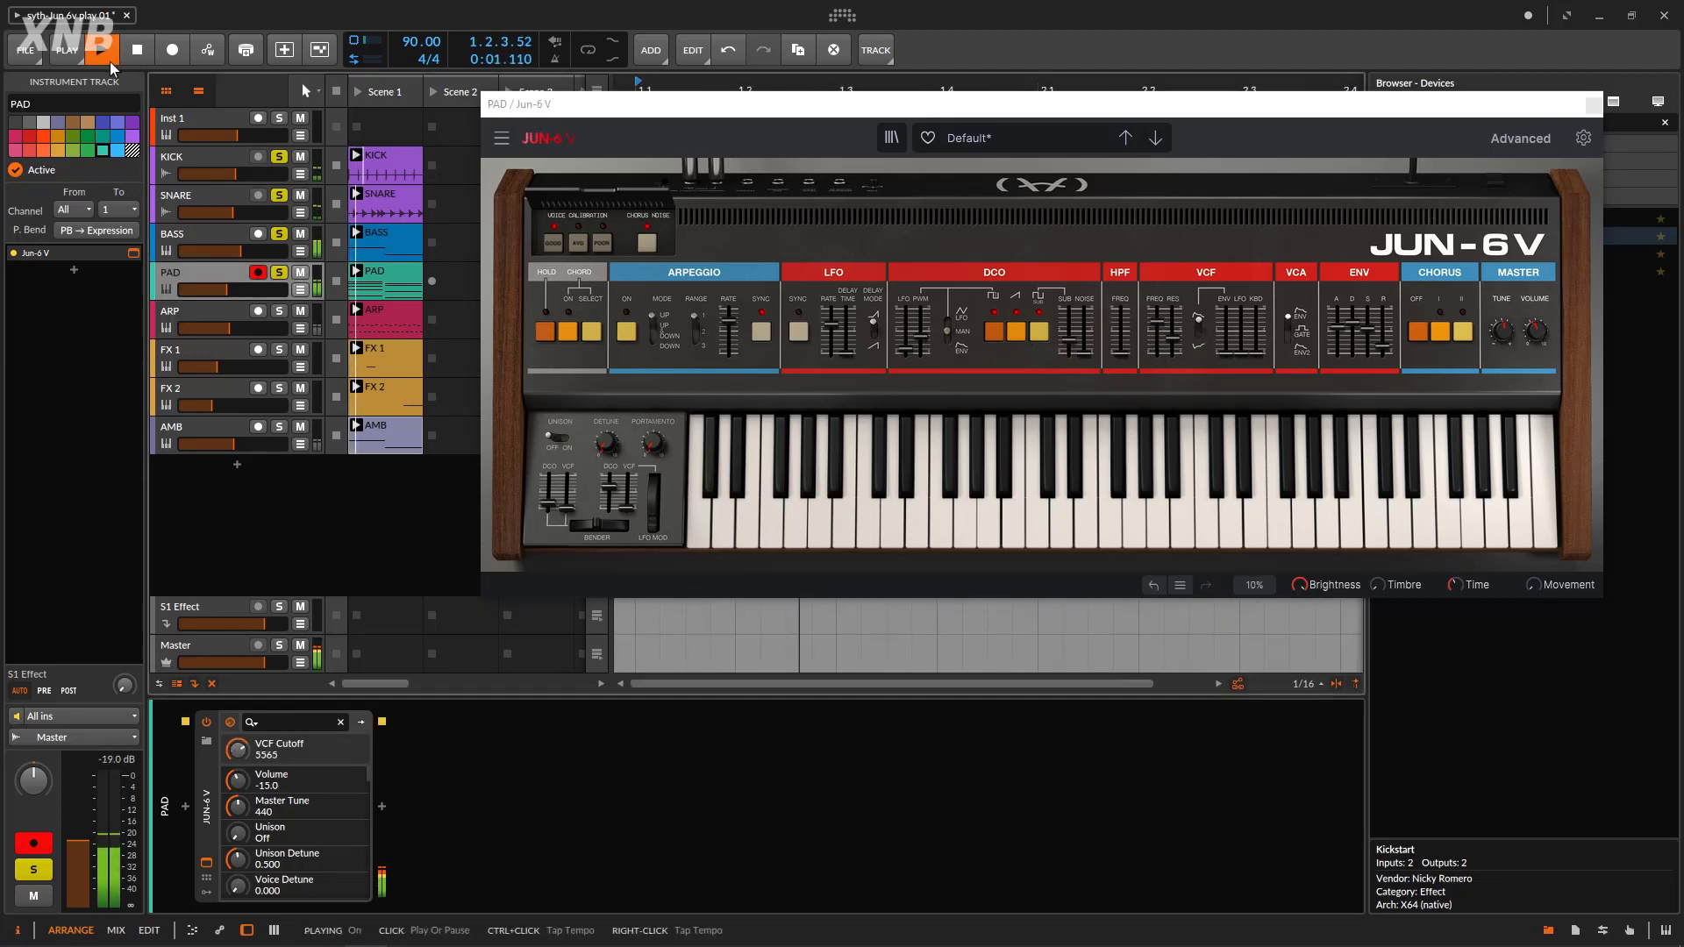
left_click(110, 63)
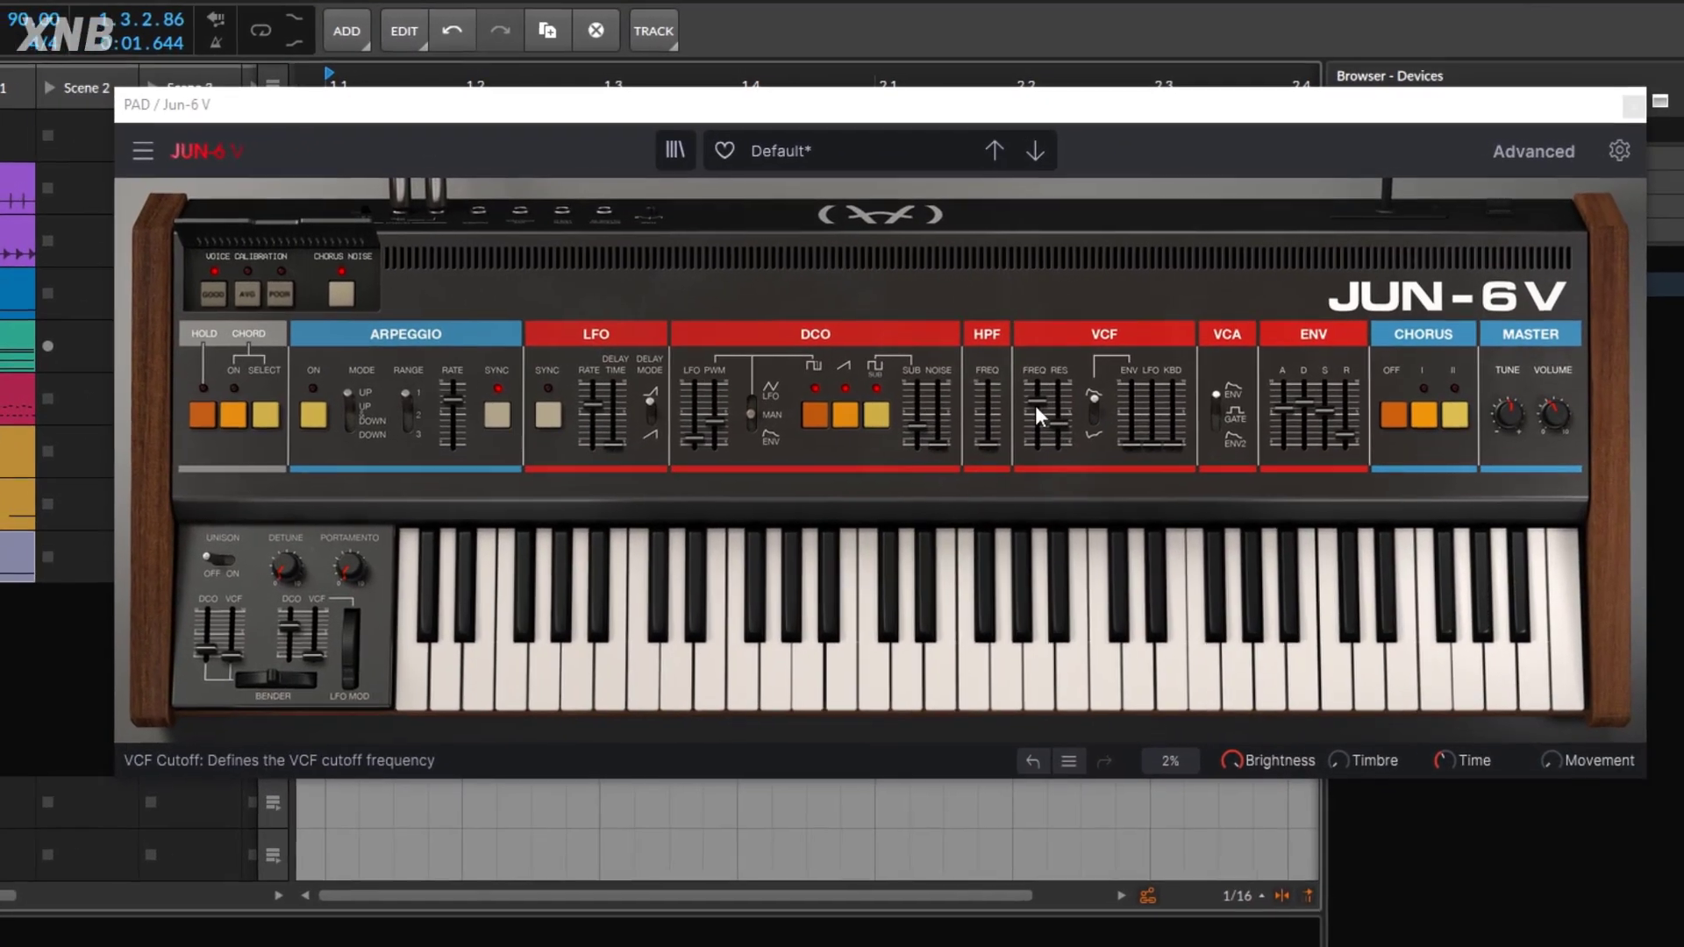
left_click_drag(1036, 407, 1036, 421)
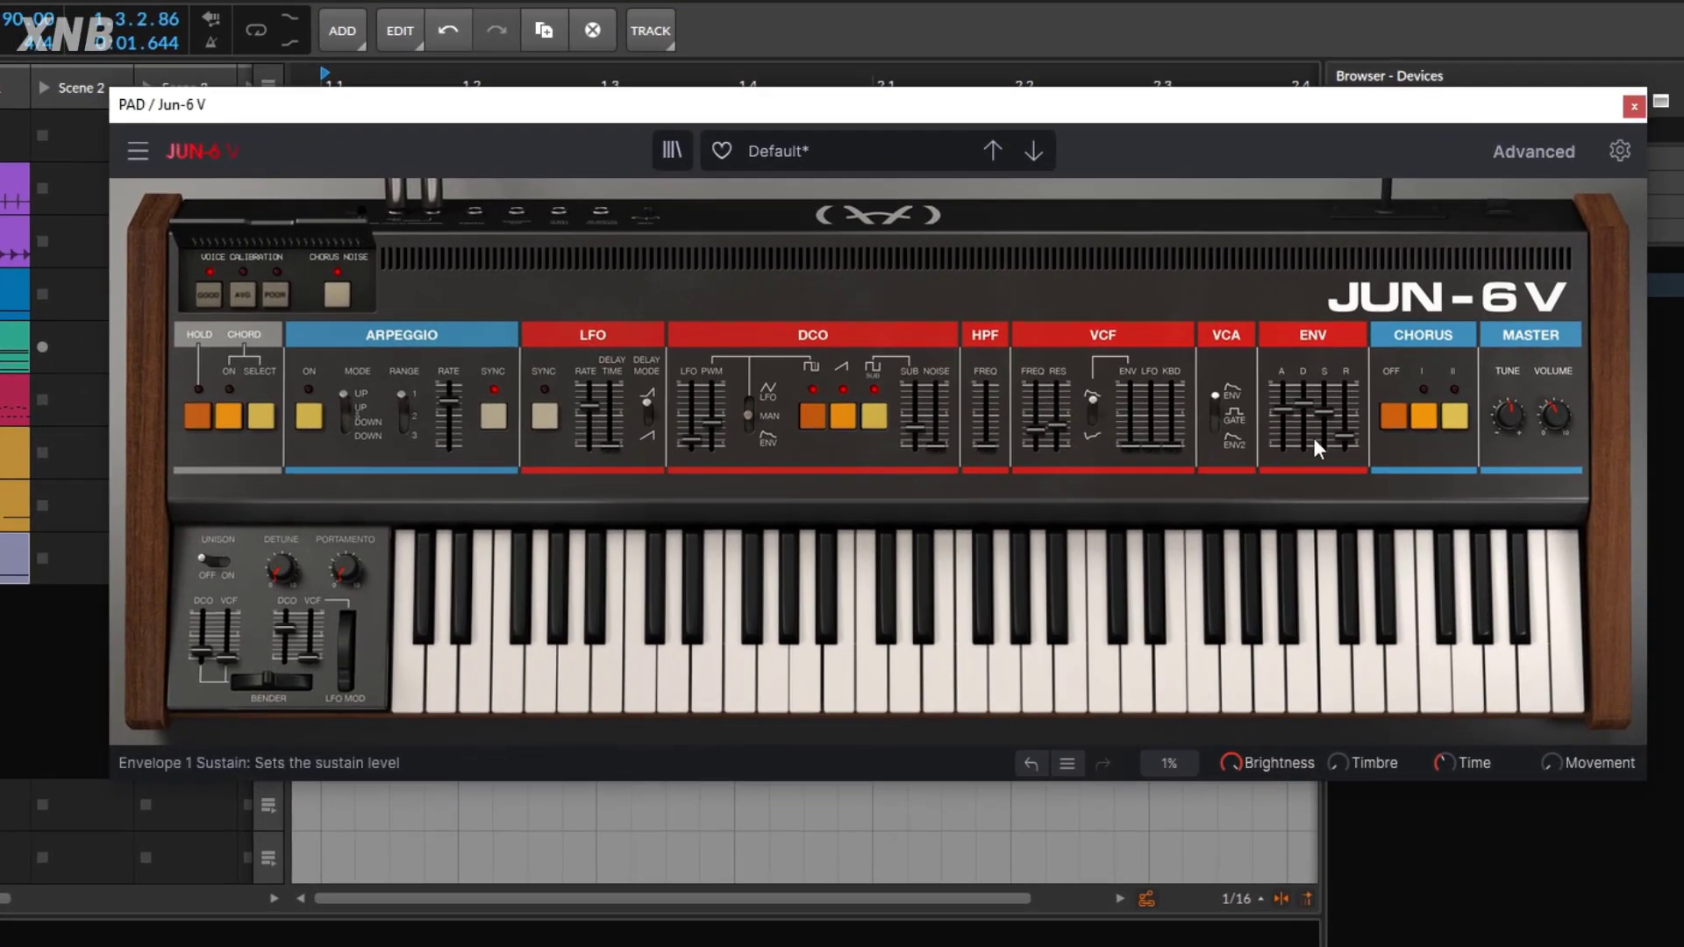
Shorten envelope 1's attack on the PAD synth and raise the VCF envelope modulation close to its maximum
mouse_move(1281, 412)
left_click_drag(1281, 410, 1281, 419)
left_click_drag(1121, 449, 1128, 423)
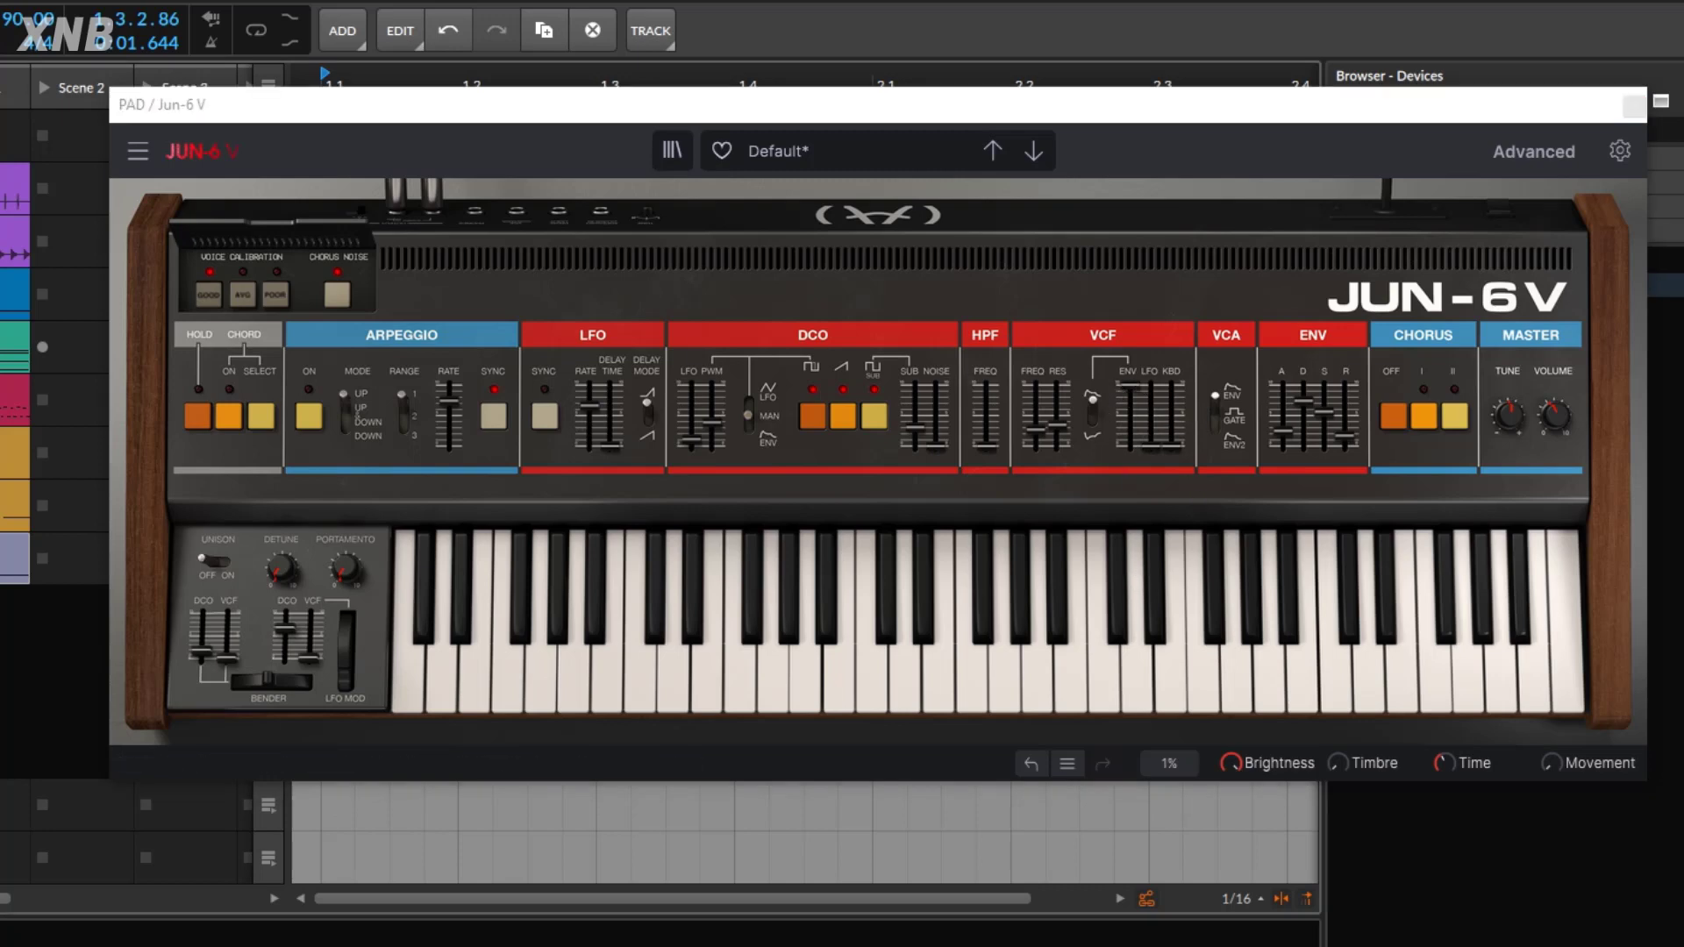
left_click(1281, 434)
left_click_drag(1282, 432, 1282, 428)
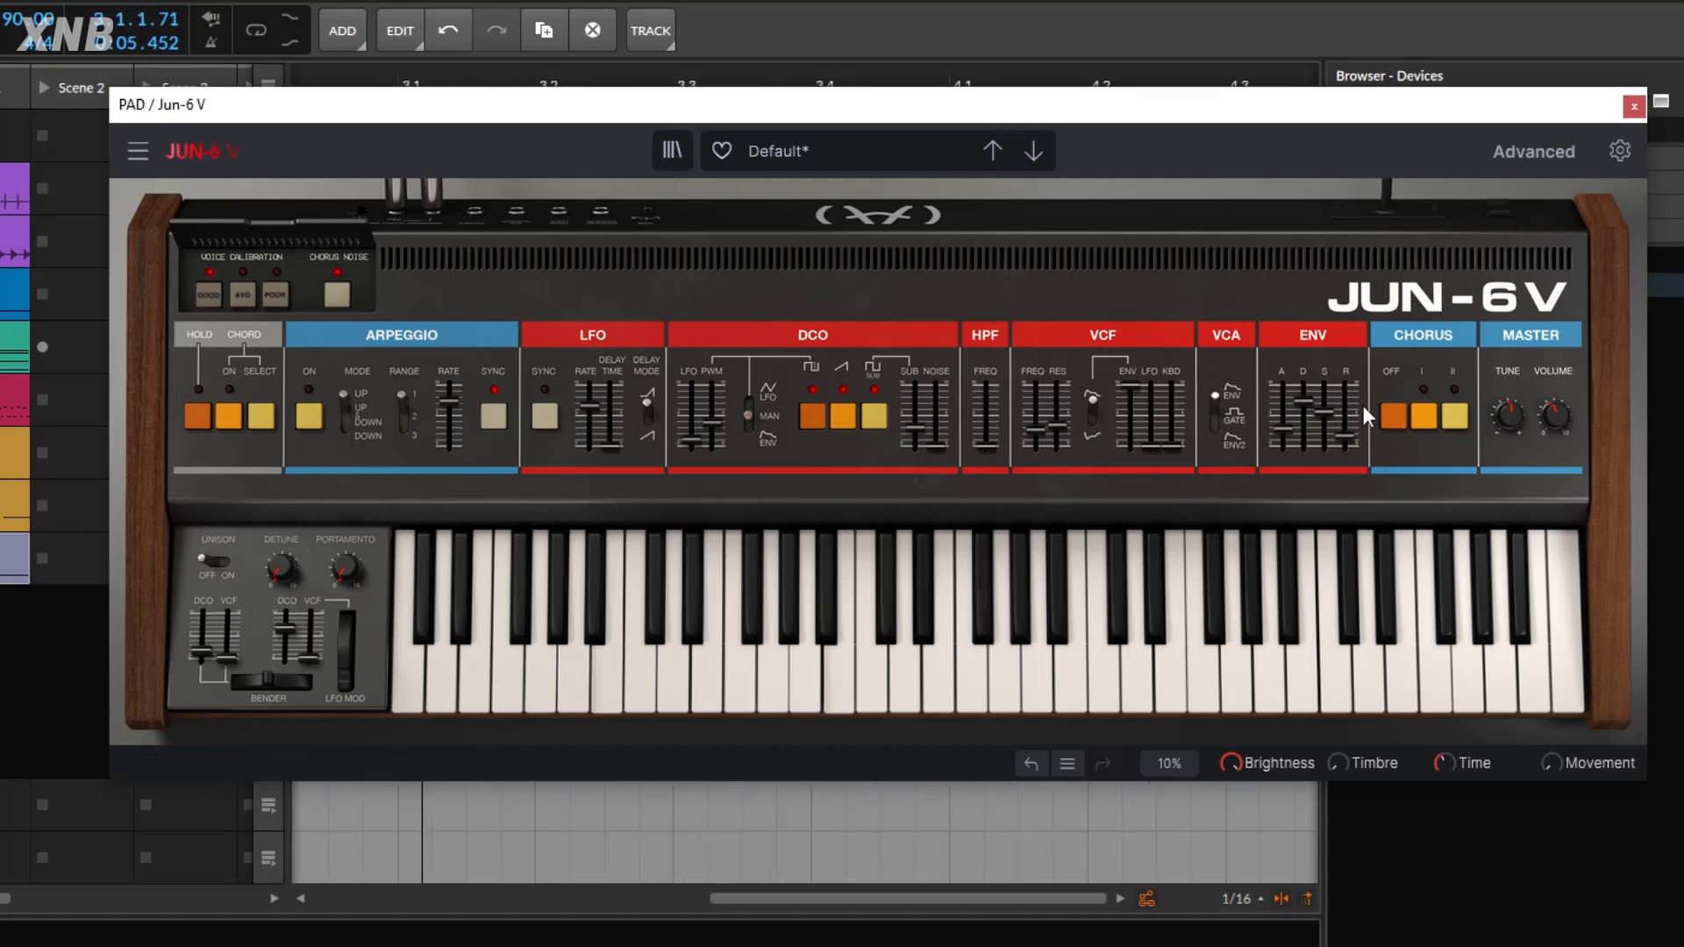
Fine-tune envelope 1's release on the PAD synth to about 216 ms while listening to the track
left_click(1345, 439)
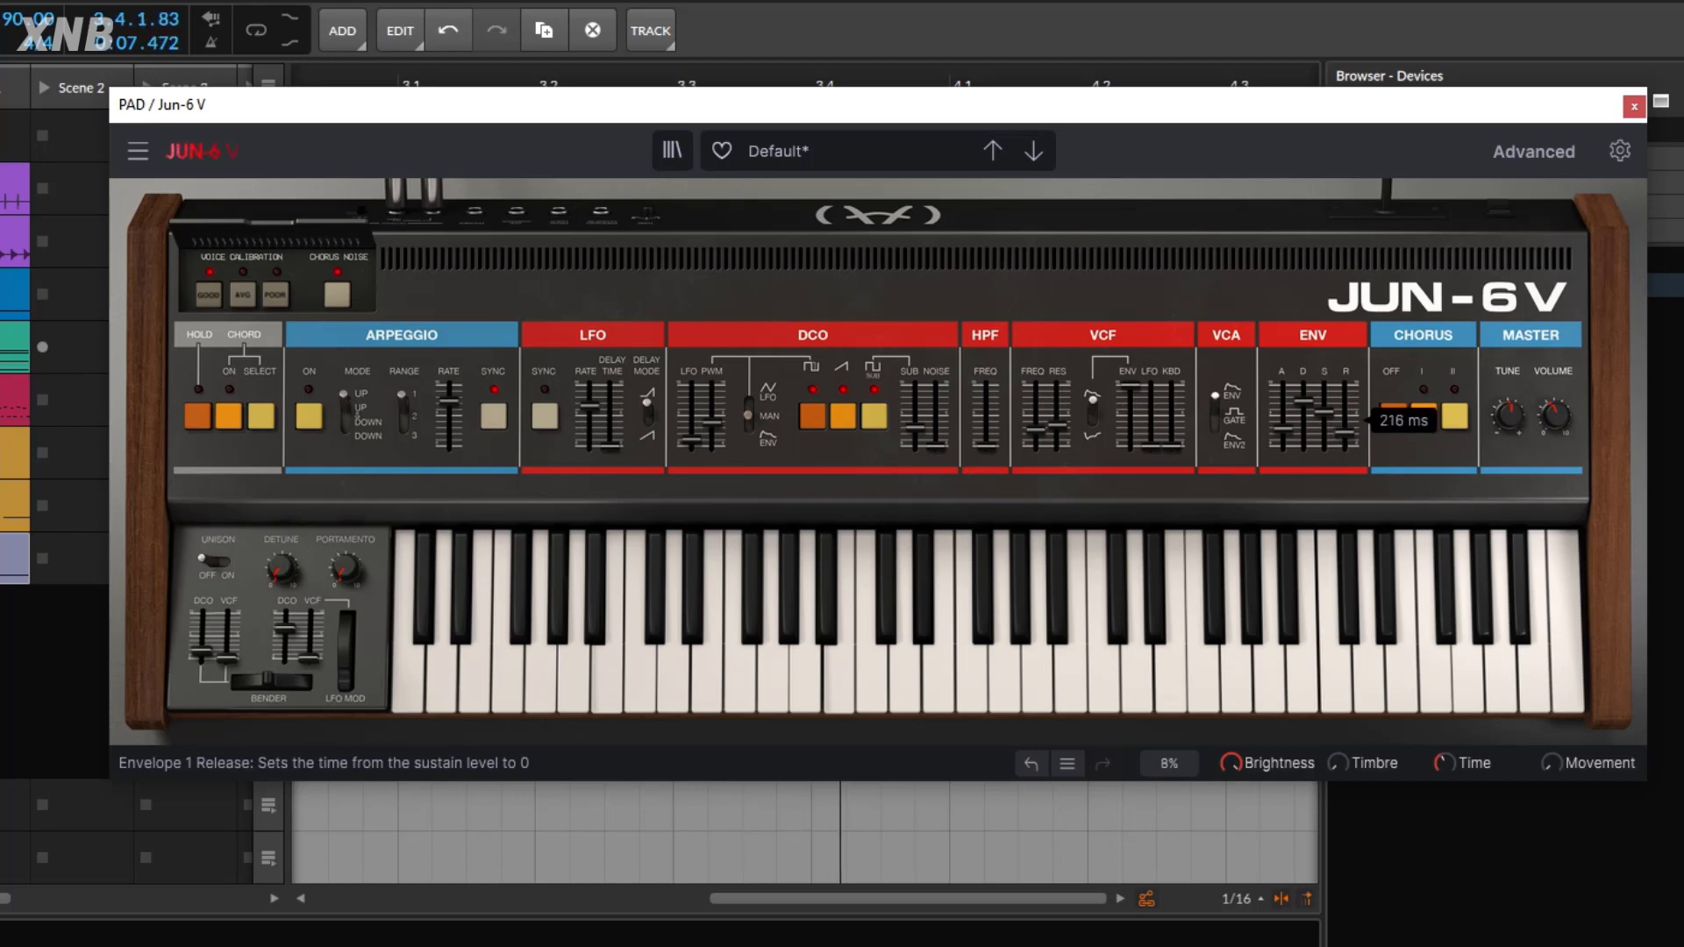
left_click_drag(1345, 441, 1345, 441)
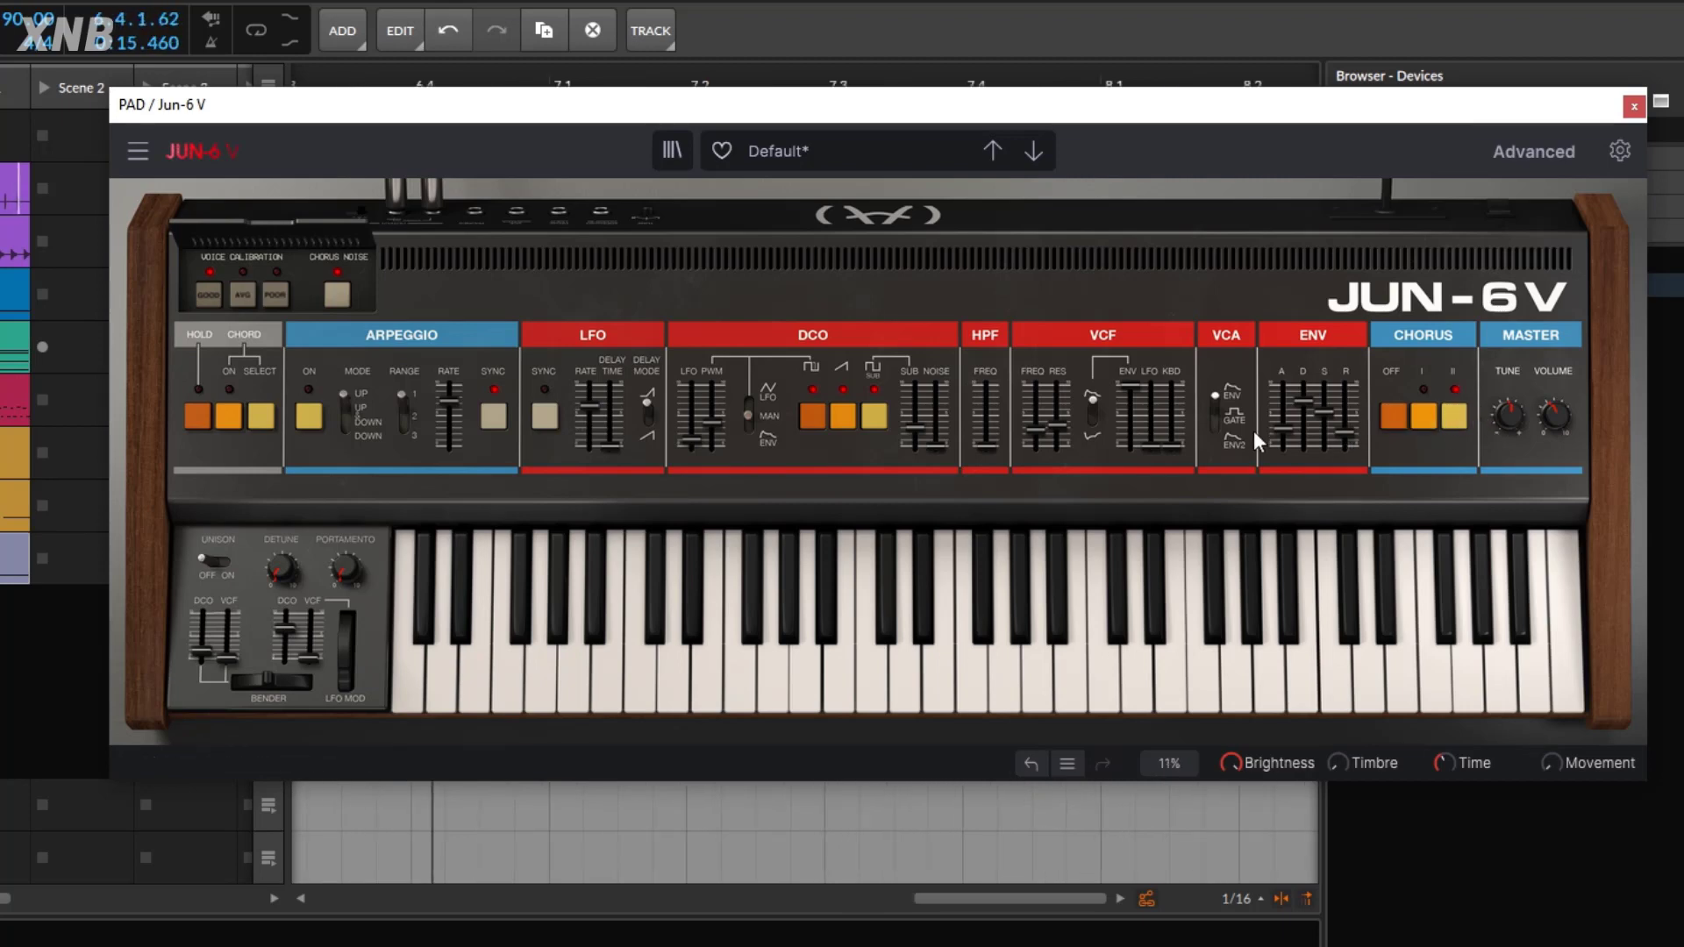
mouse_move(1160, 456)
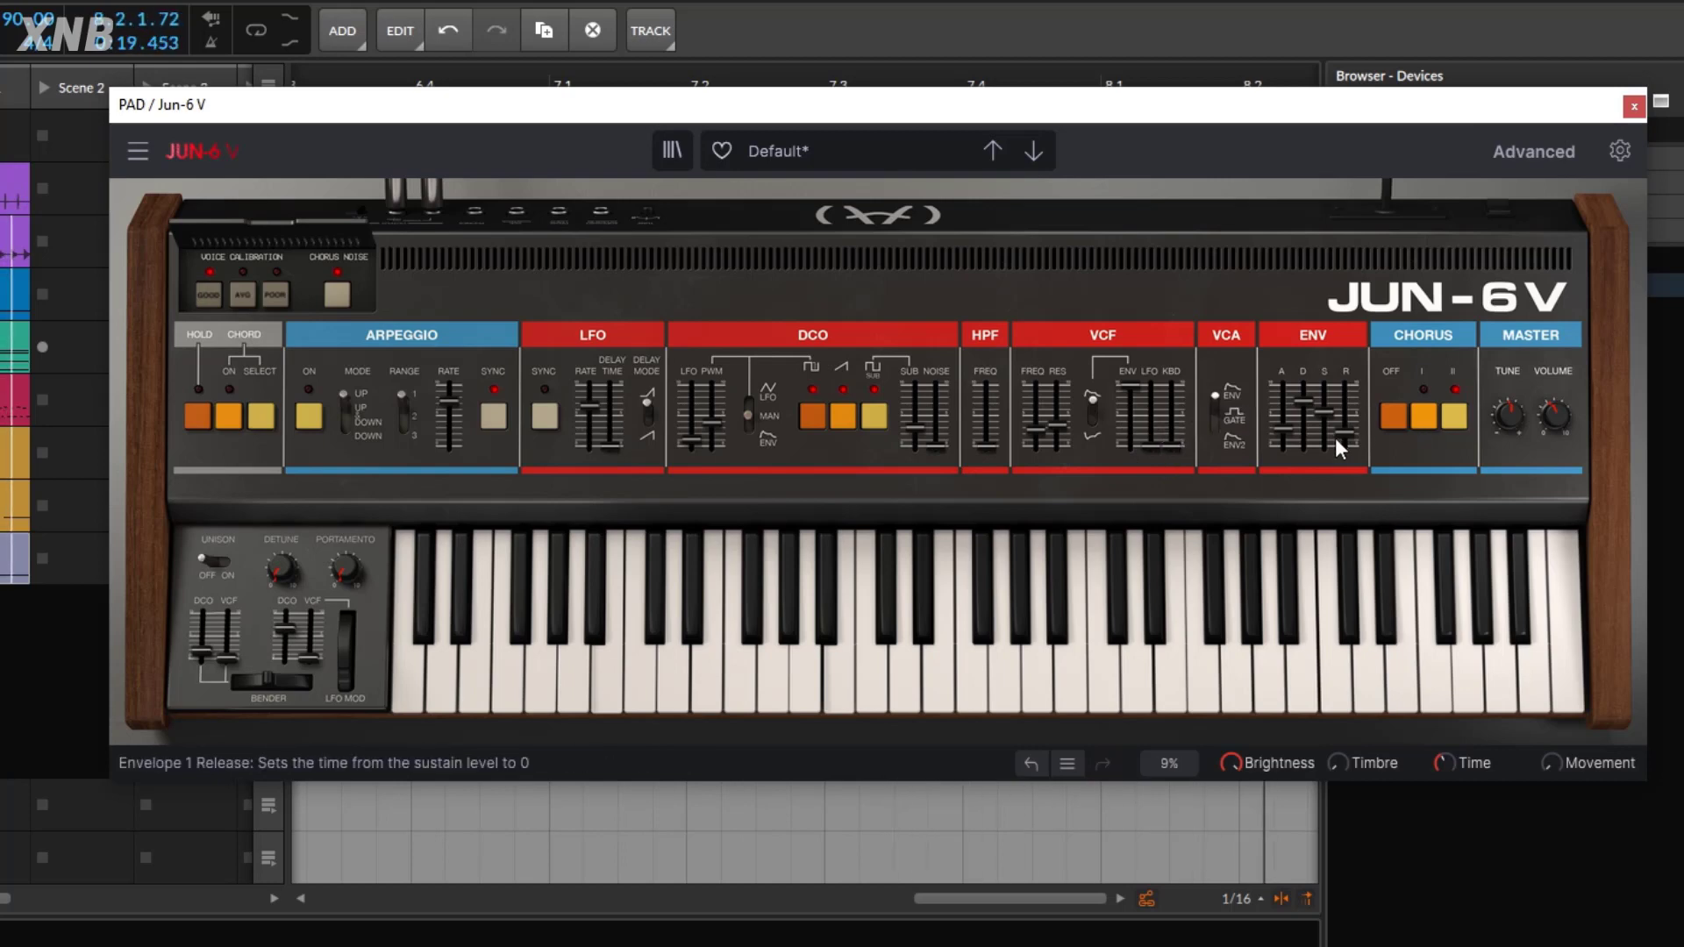
mouse_move(1342, 433)
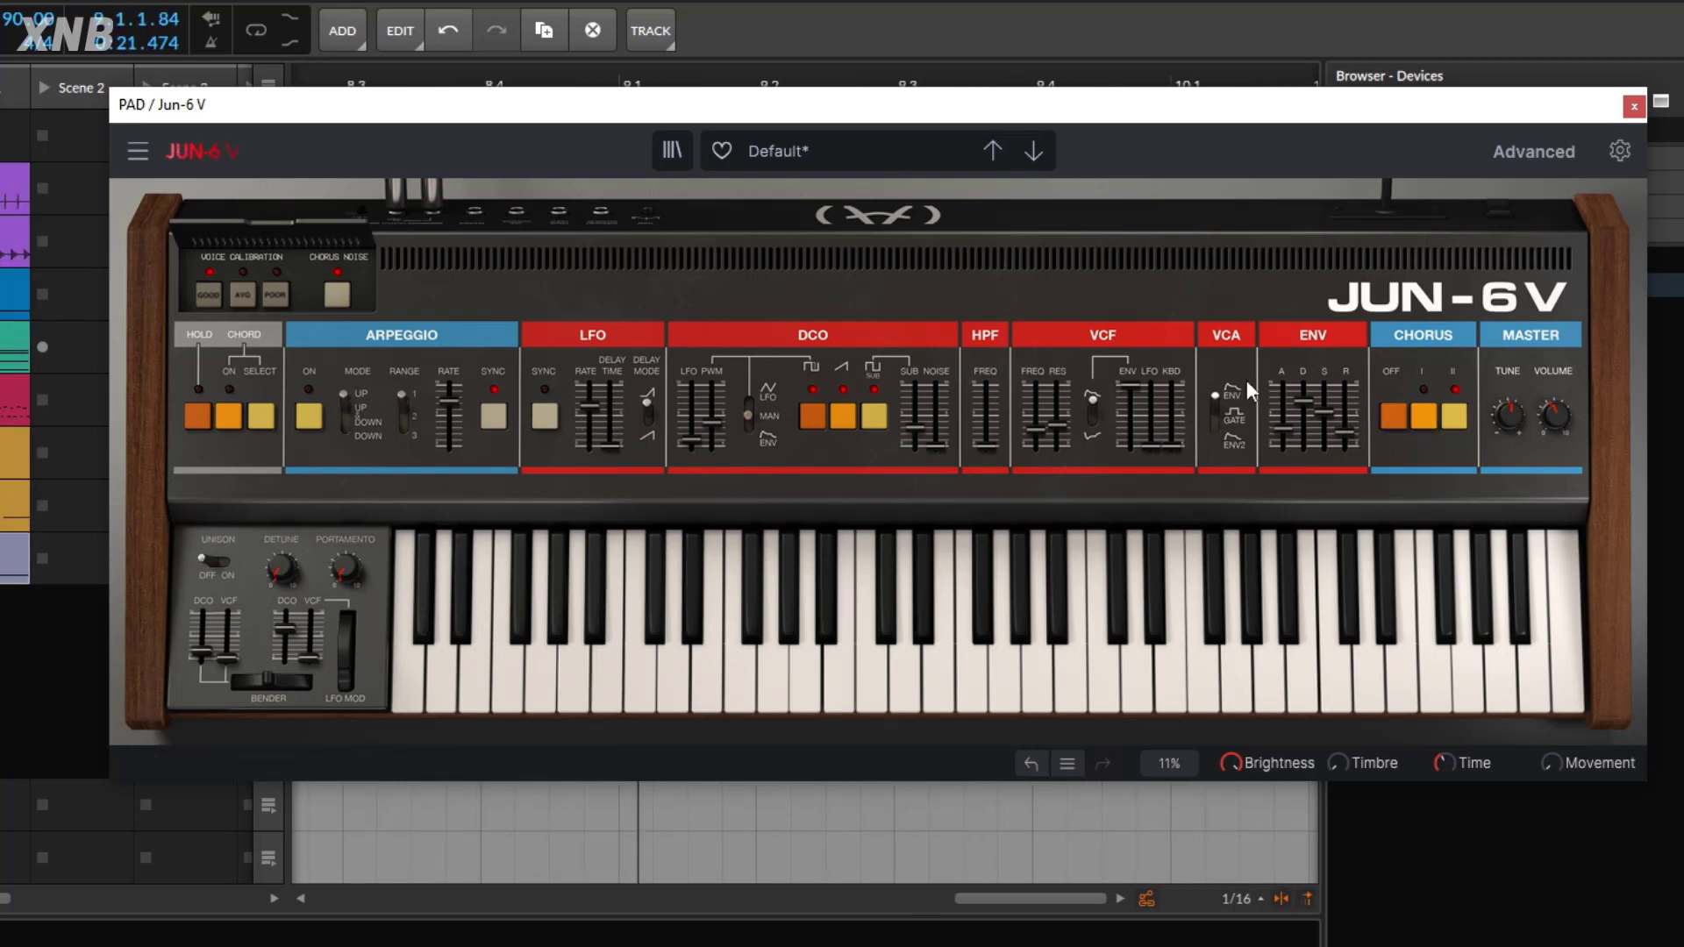
Switch the PAD synth's VCA modulation source to ENV2 and shape envelope 2 with an attack of about 57 ms
left_click(1234, 438)
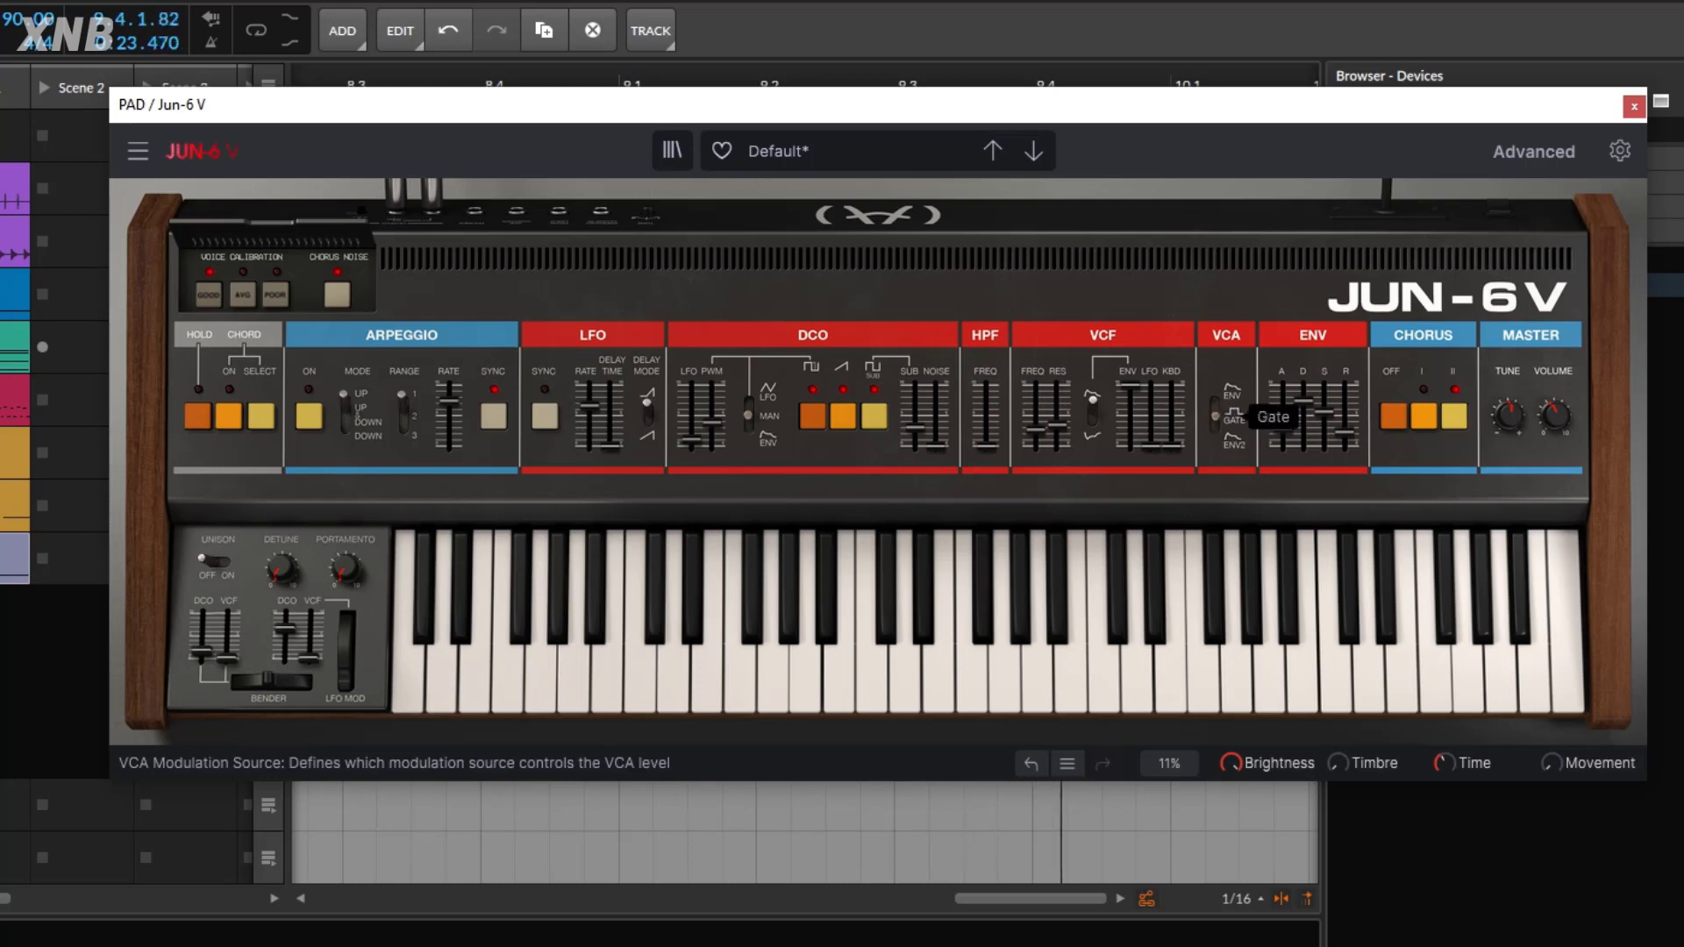
left_click(1539, 161)
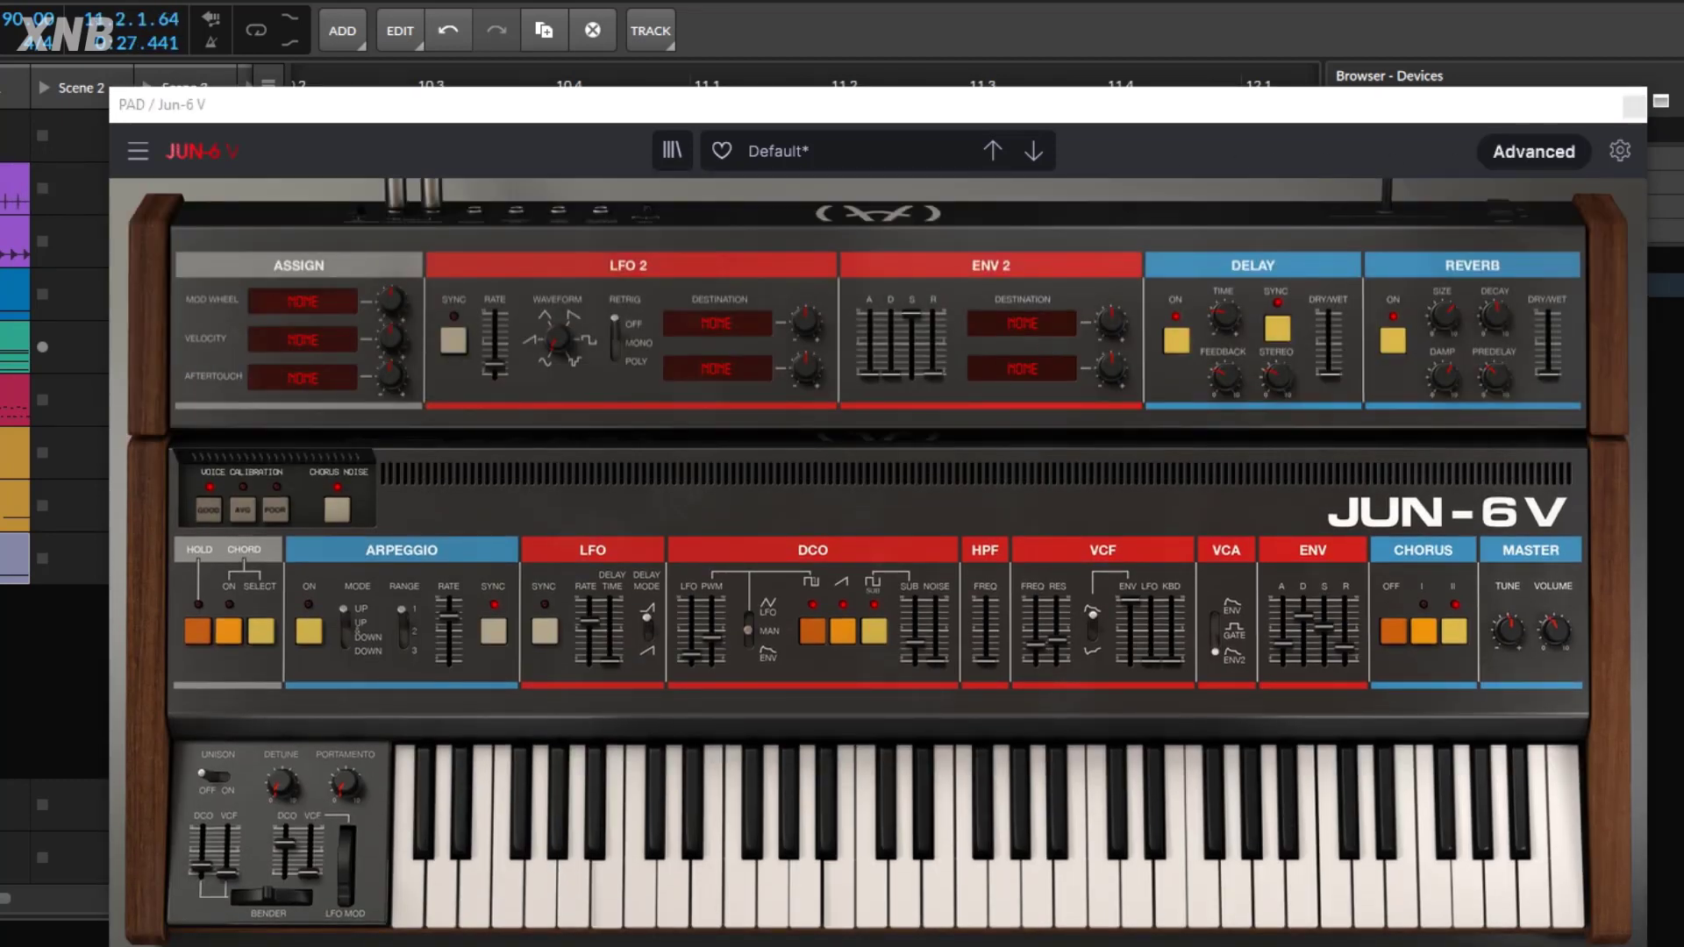
left_click_drag(935, 370, 897, 377)
mouse_move(896, 386)
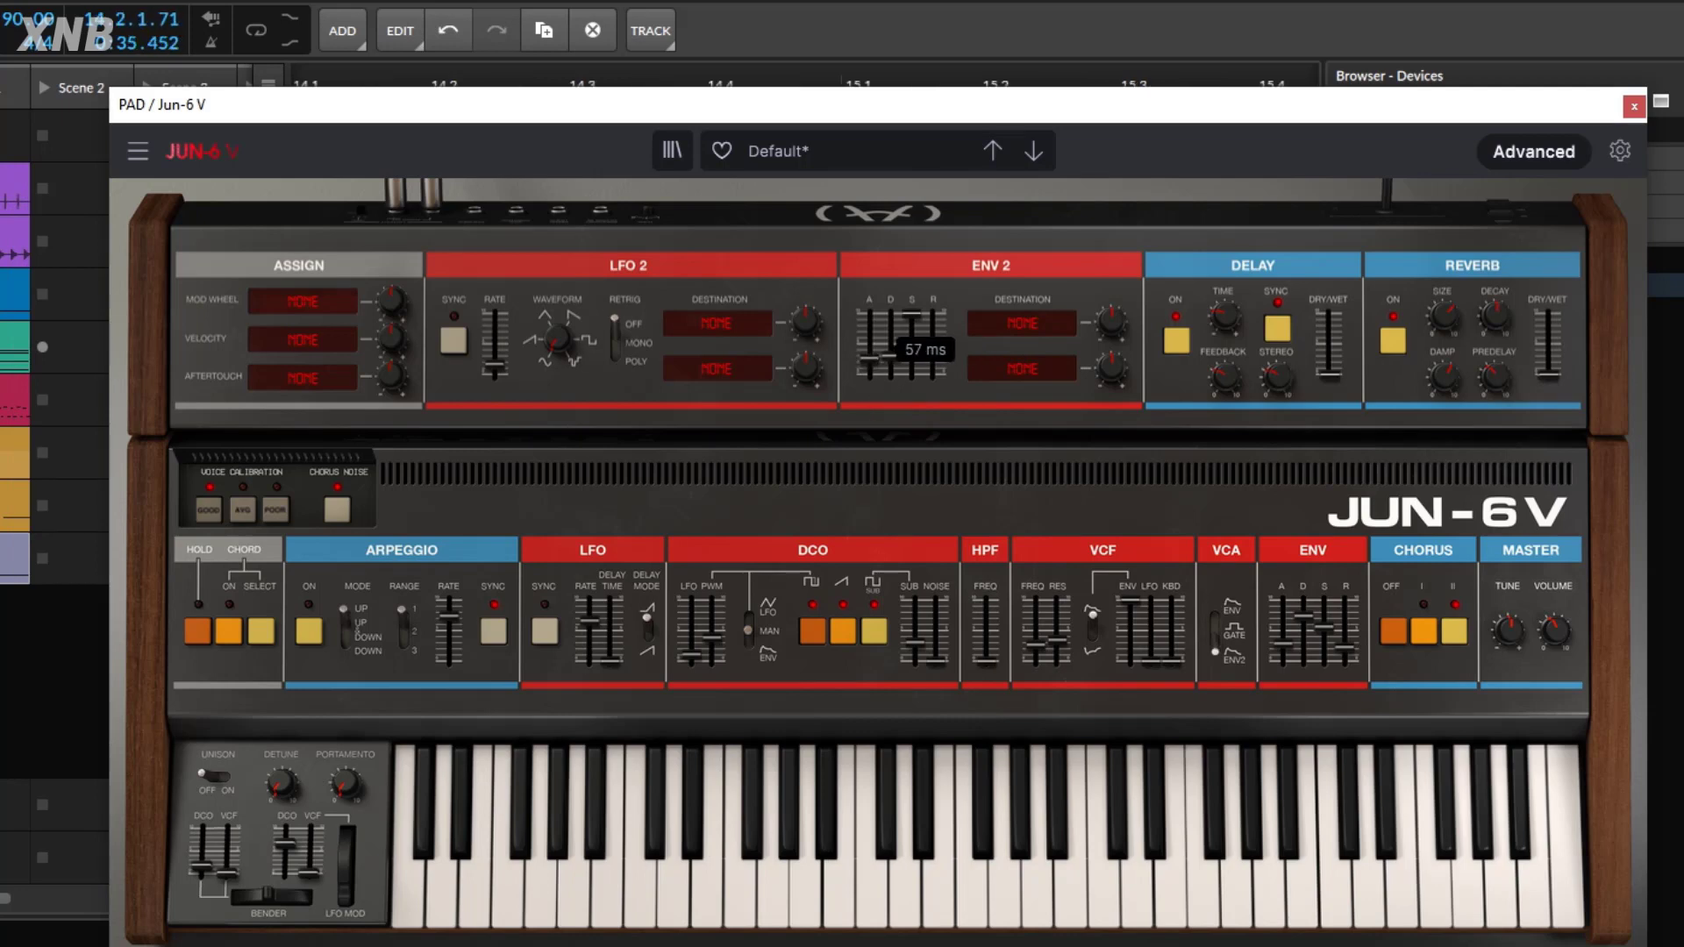
left_click_drag(890, 360, 889, 359)
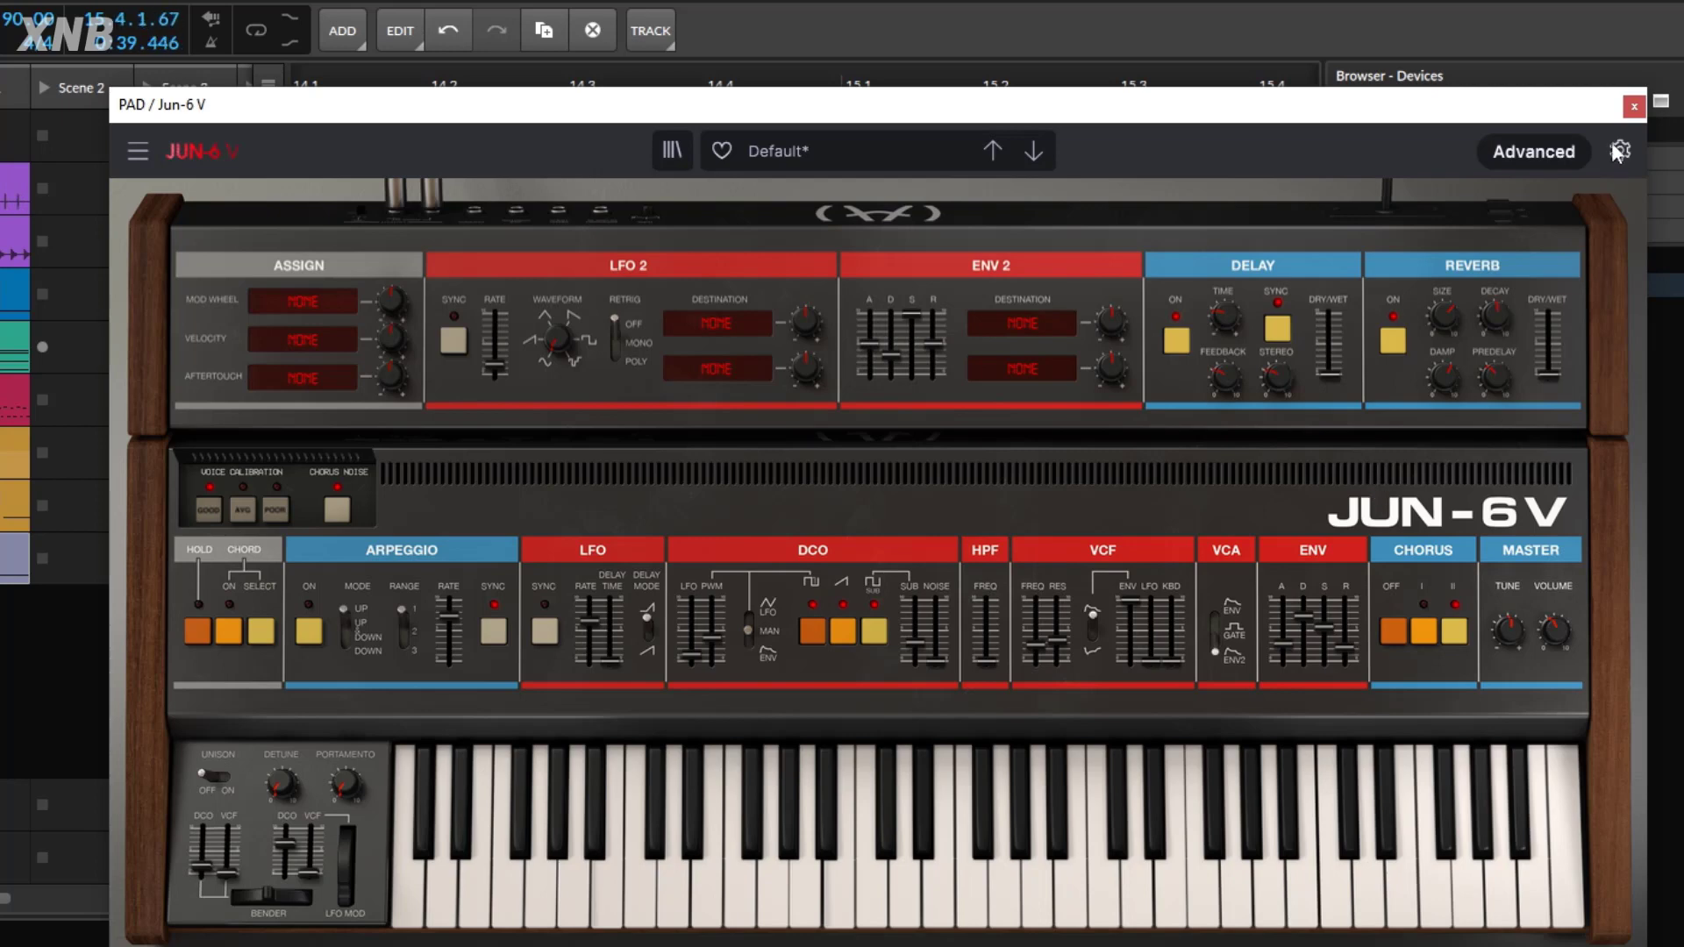
left_click(1553, 151)
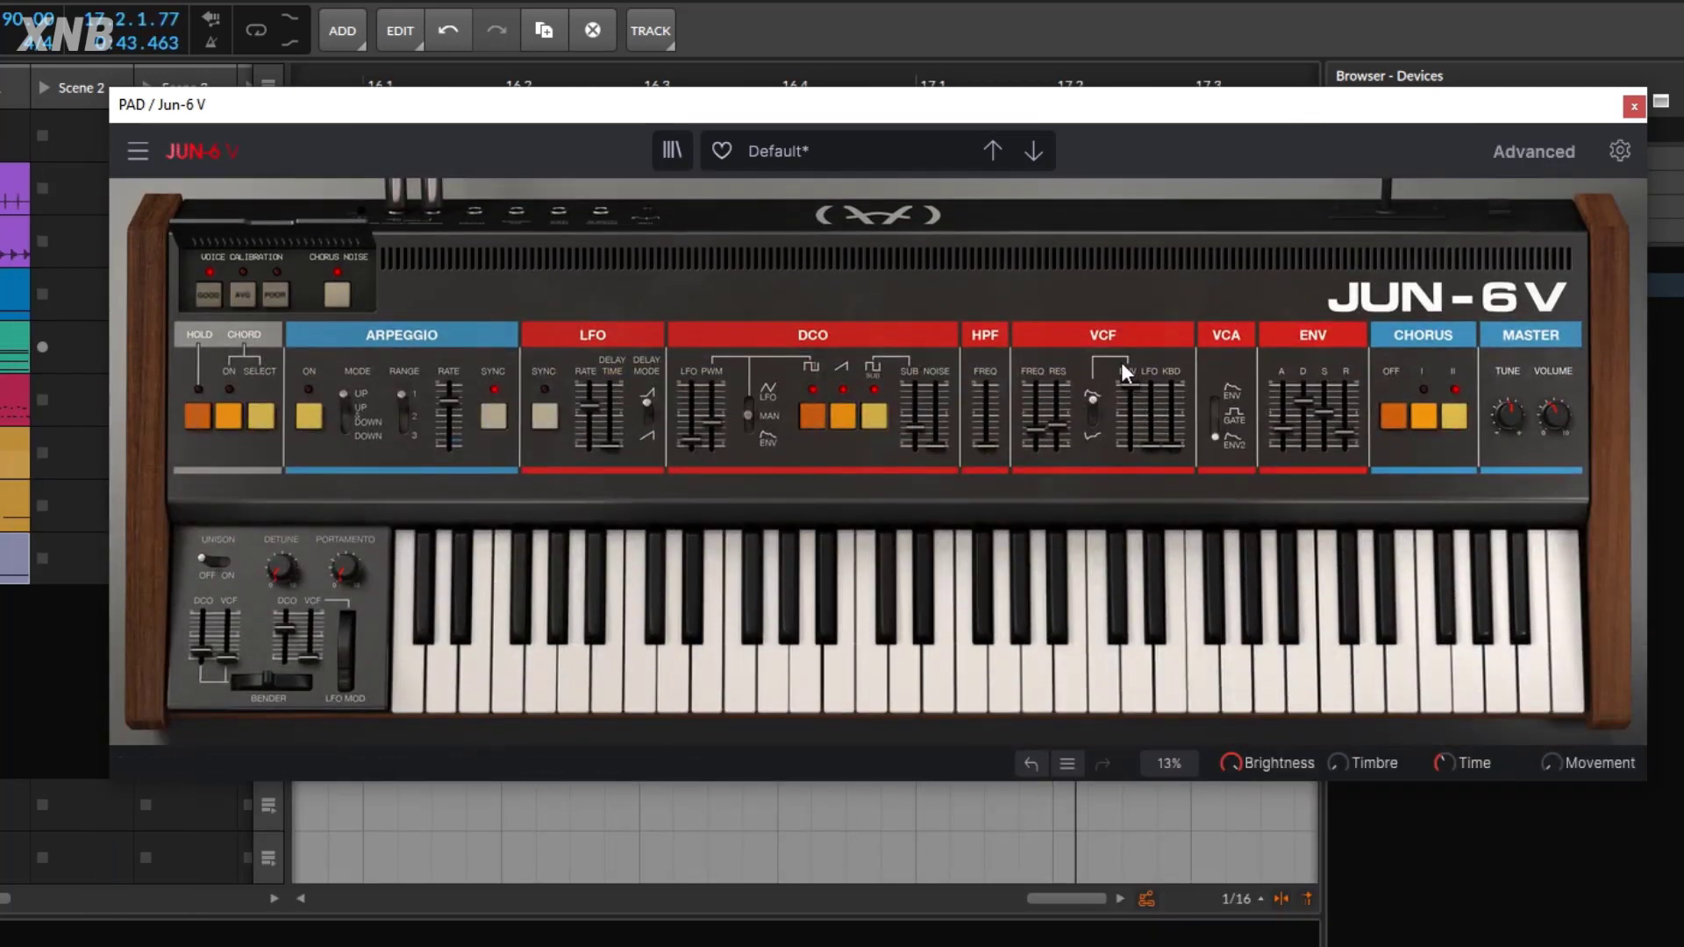
Fine-tune envelope 1's attack on the PAD synth and add a little LFO modulation to the VCF cutoff
left_click_drag(1286, 424, 1286, 420)
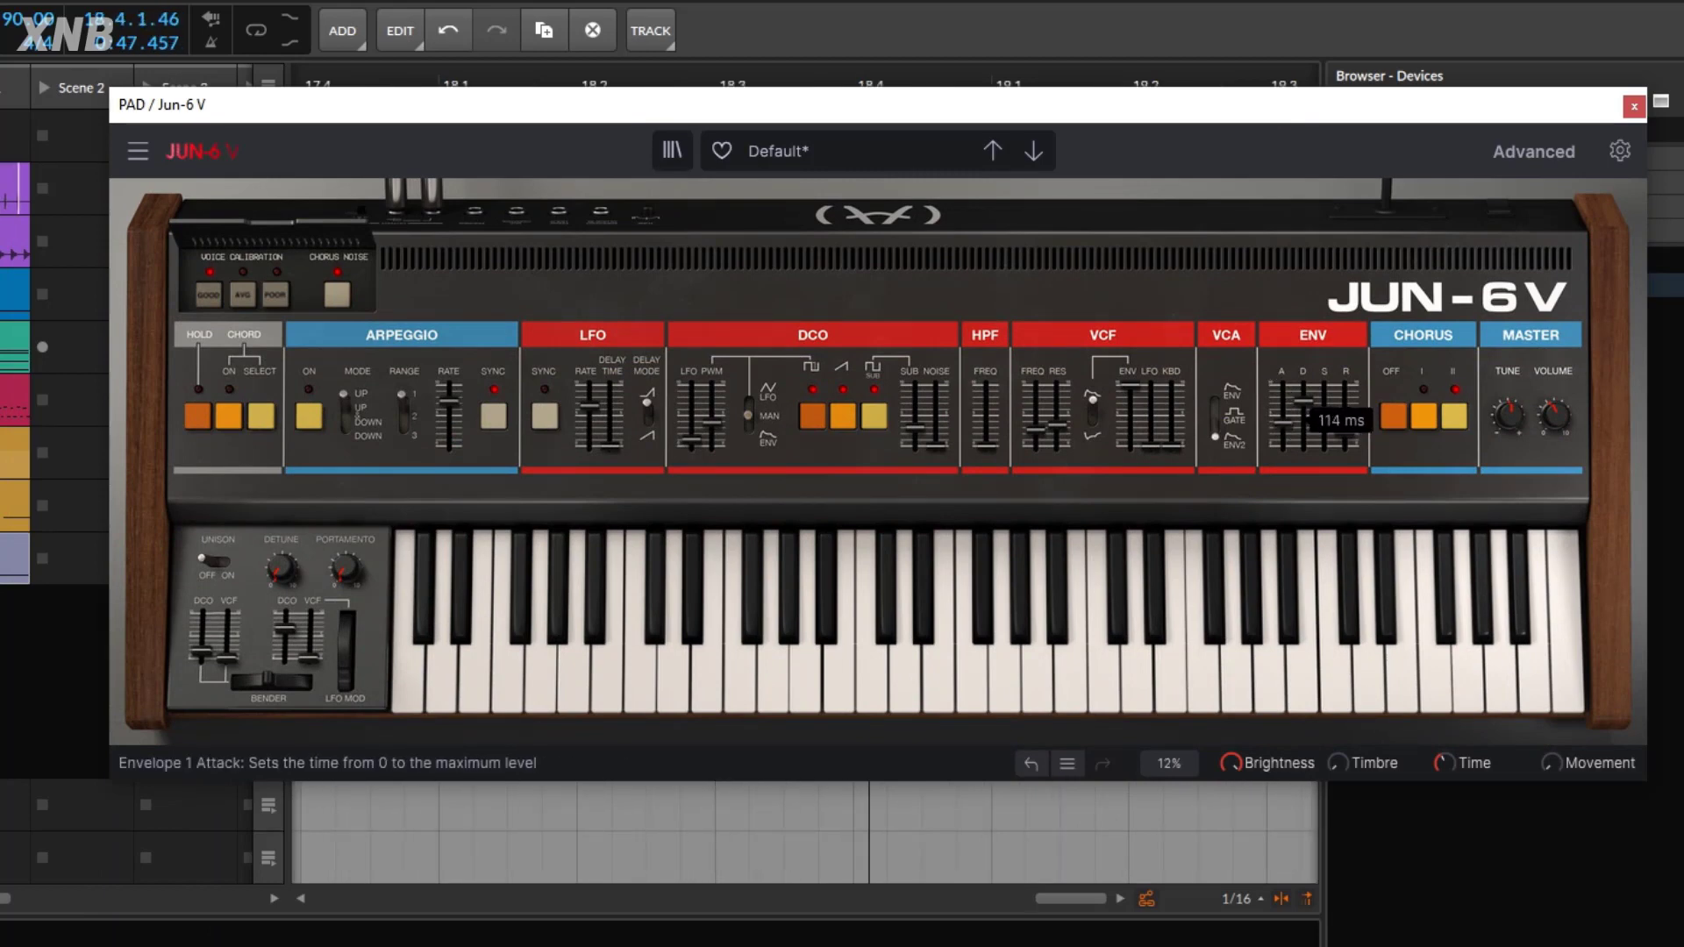
left_click_drag(1286, 421, 1288, 427)
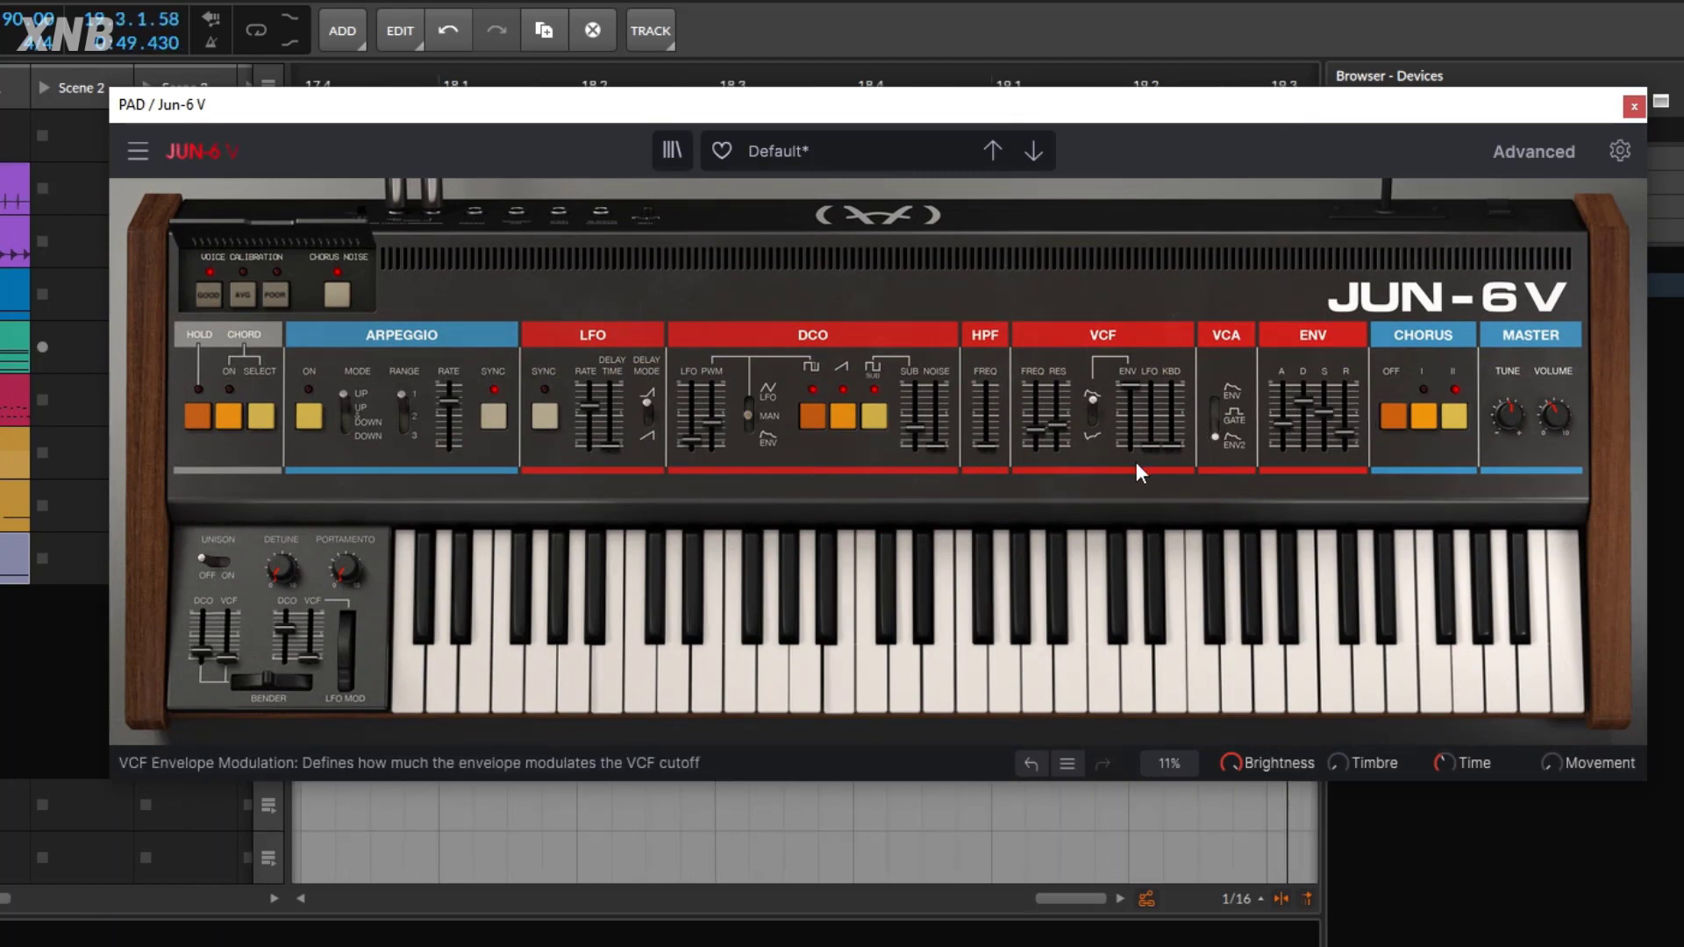
mouse_move(1029, 428)
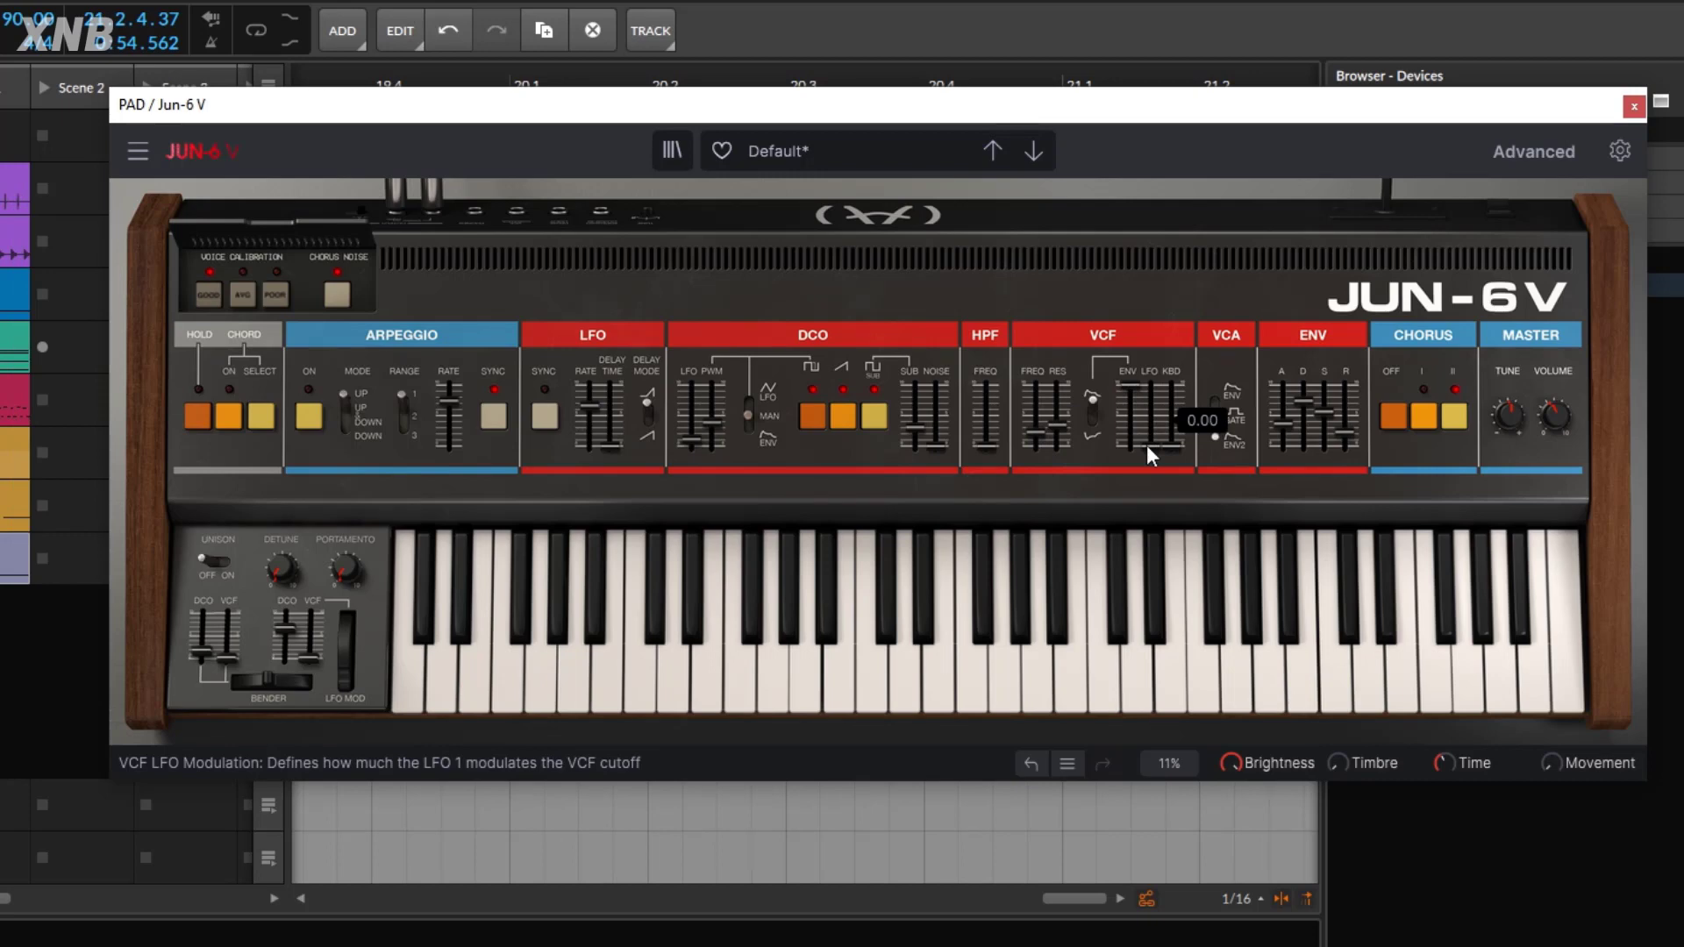
left_click_drag(1145, 445, 1146, 434)
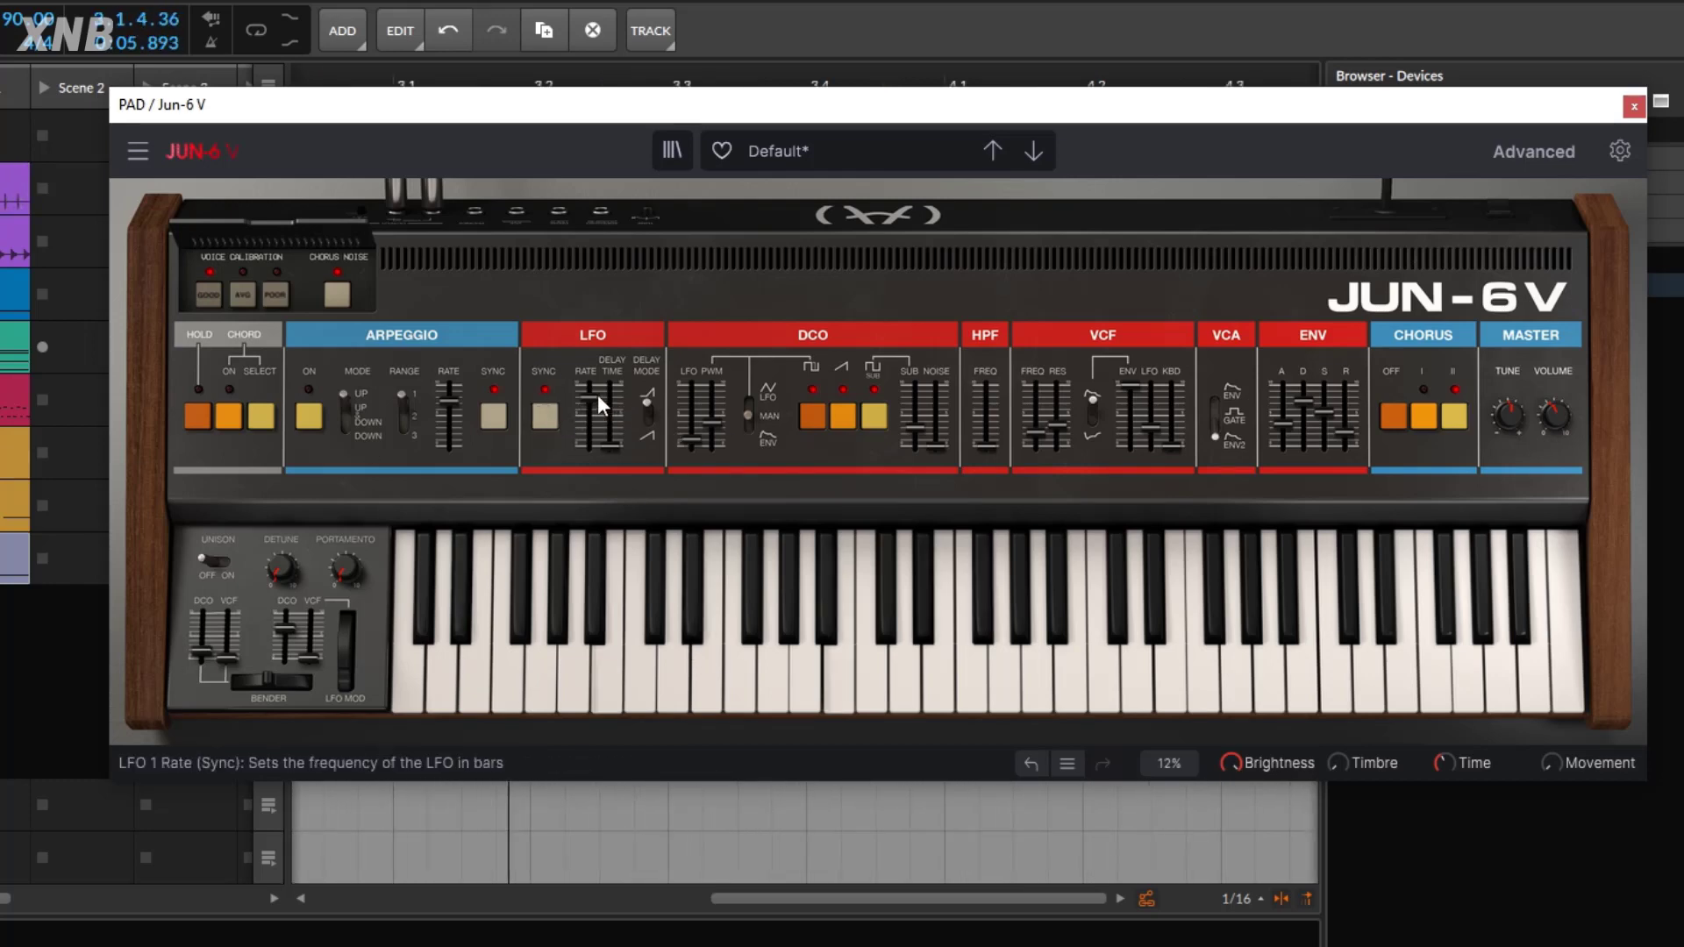
Slow the PAD synth's synced LFO 1 rate to about 1/4 and lengthen the LFO delay time
mouse_move(597, 409)
left_click_drag(596, 408, 596, 425)
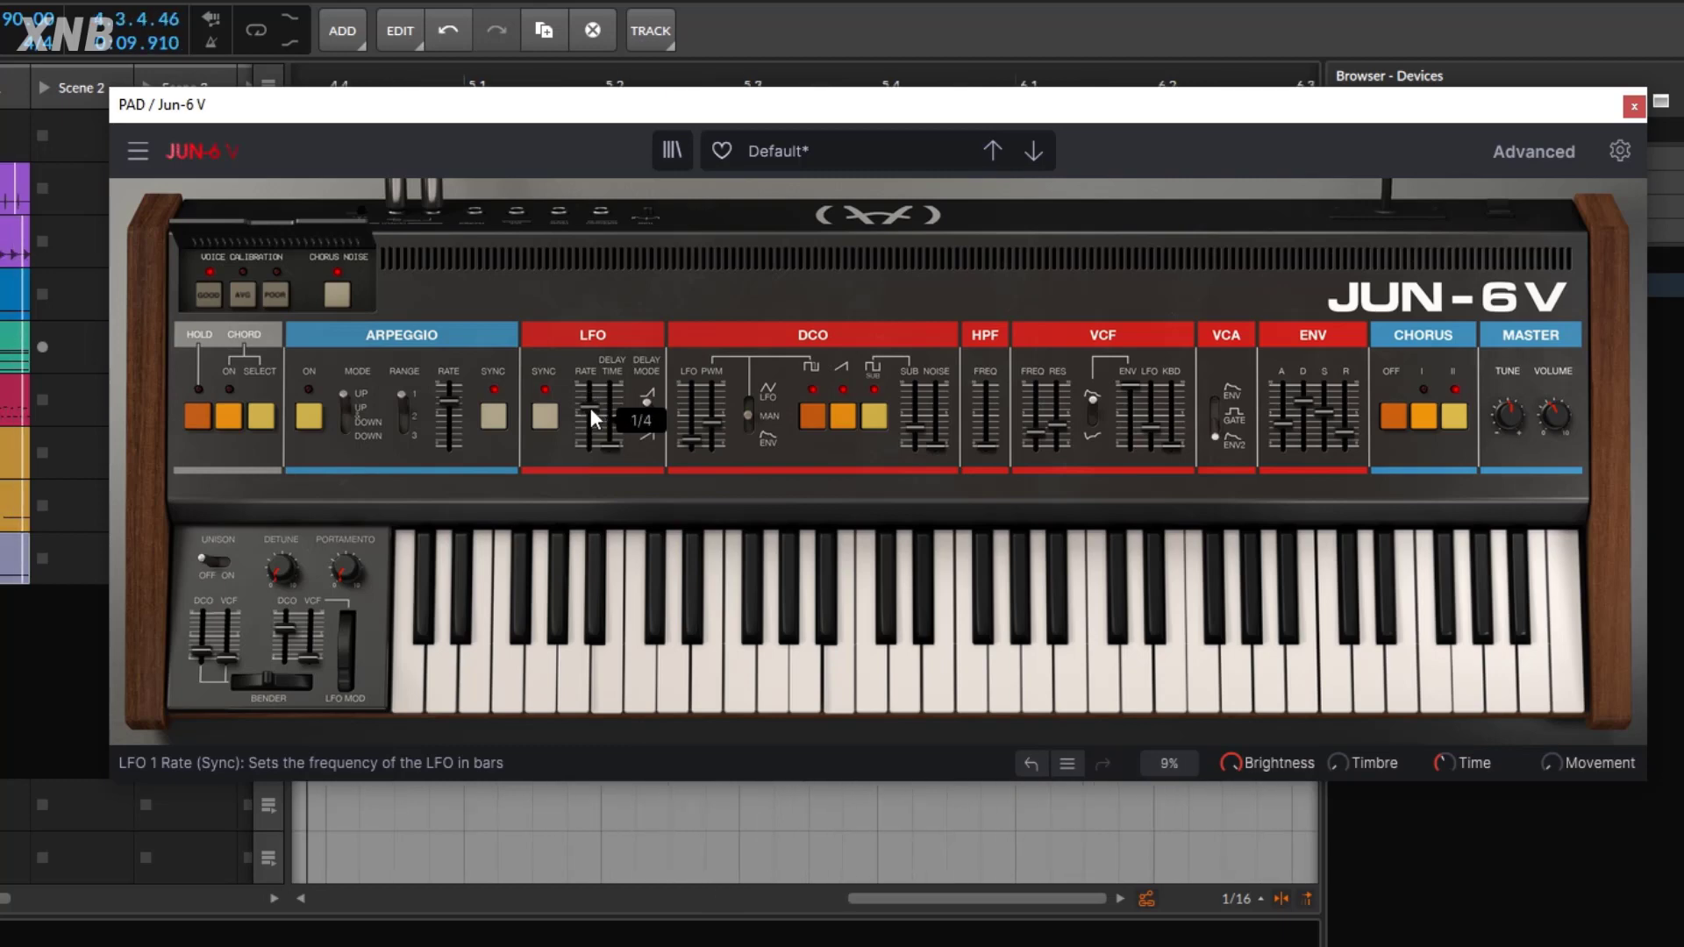
mouse_move(617, 446)
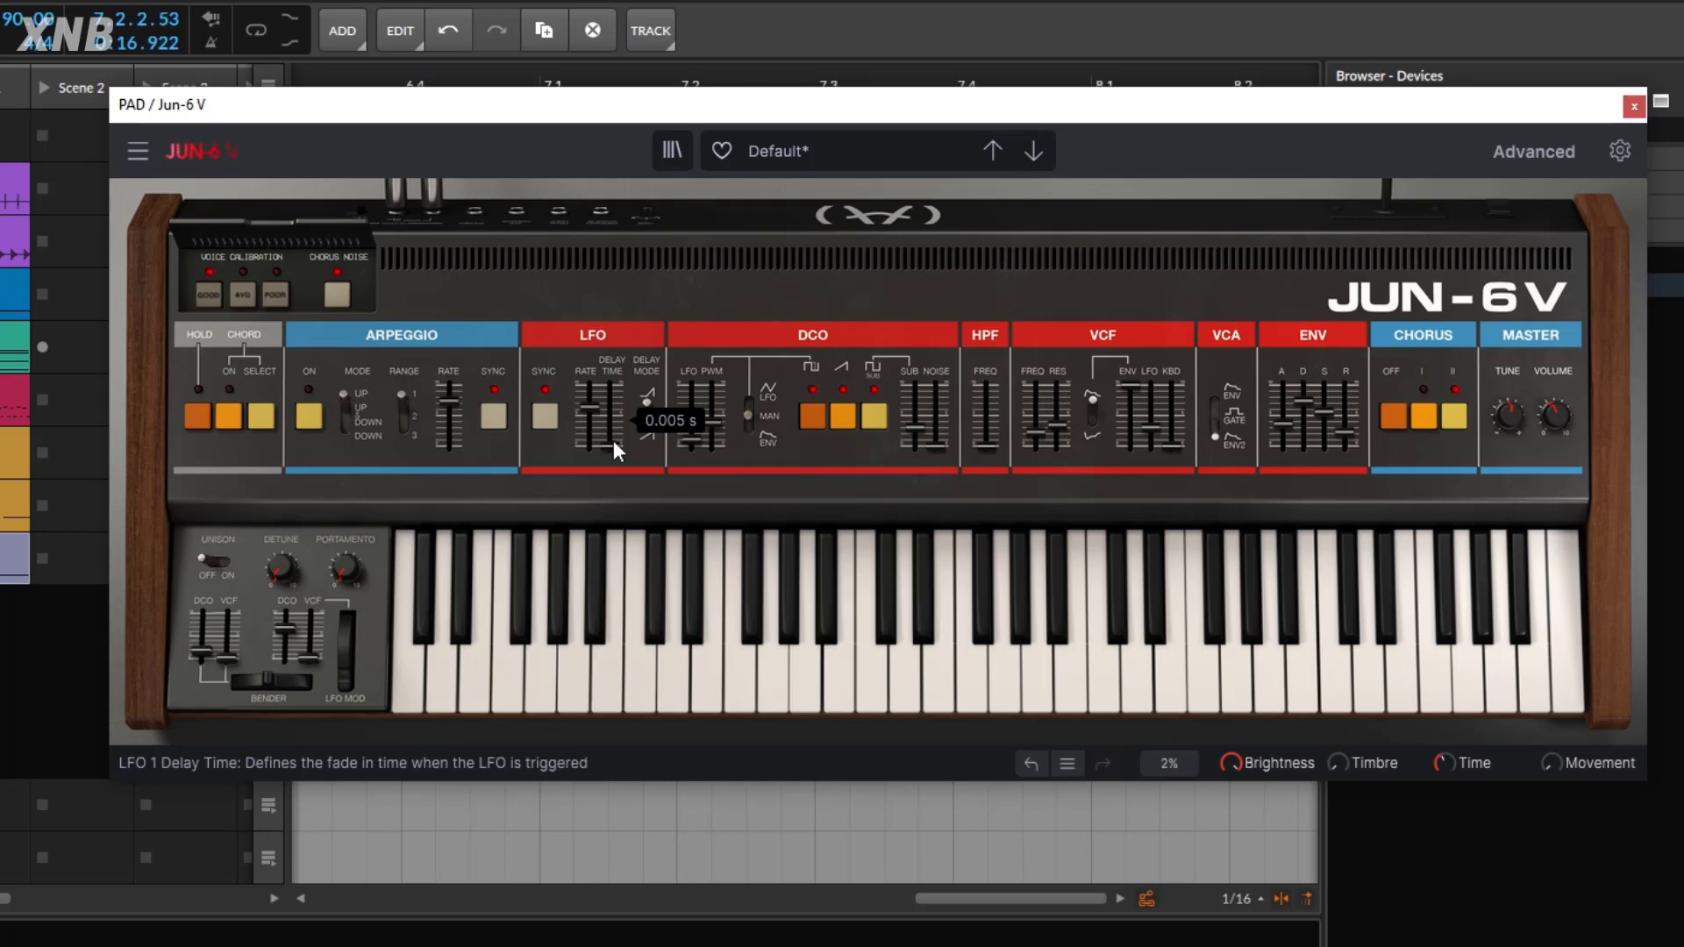
left_click_drag(613, 441, 612, 415)
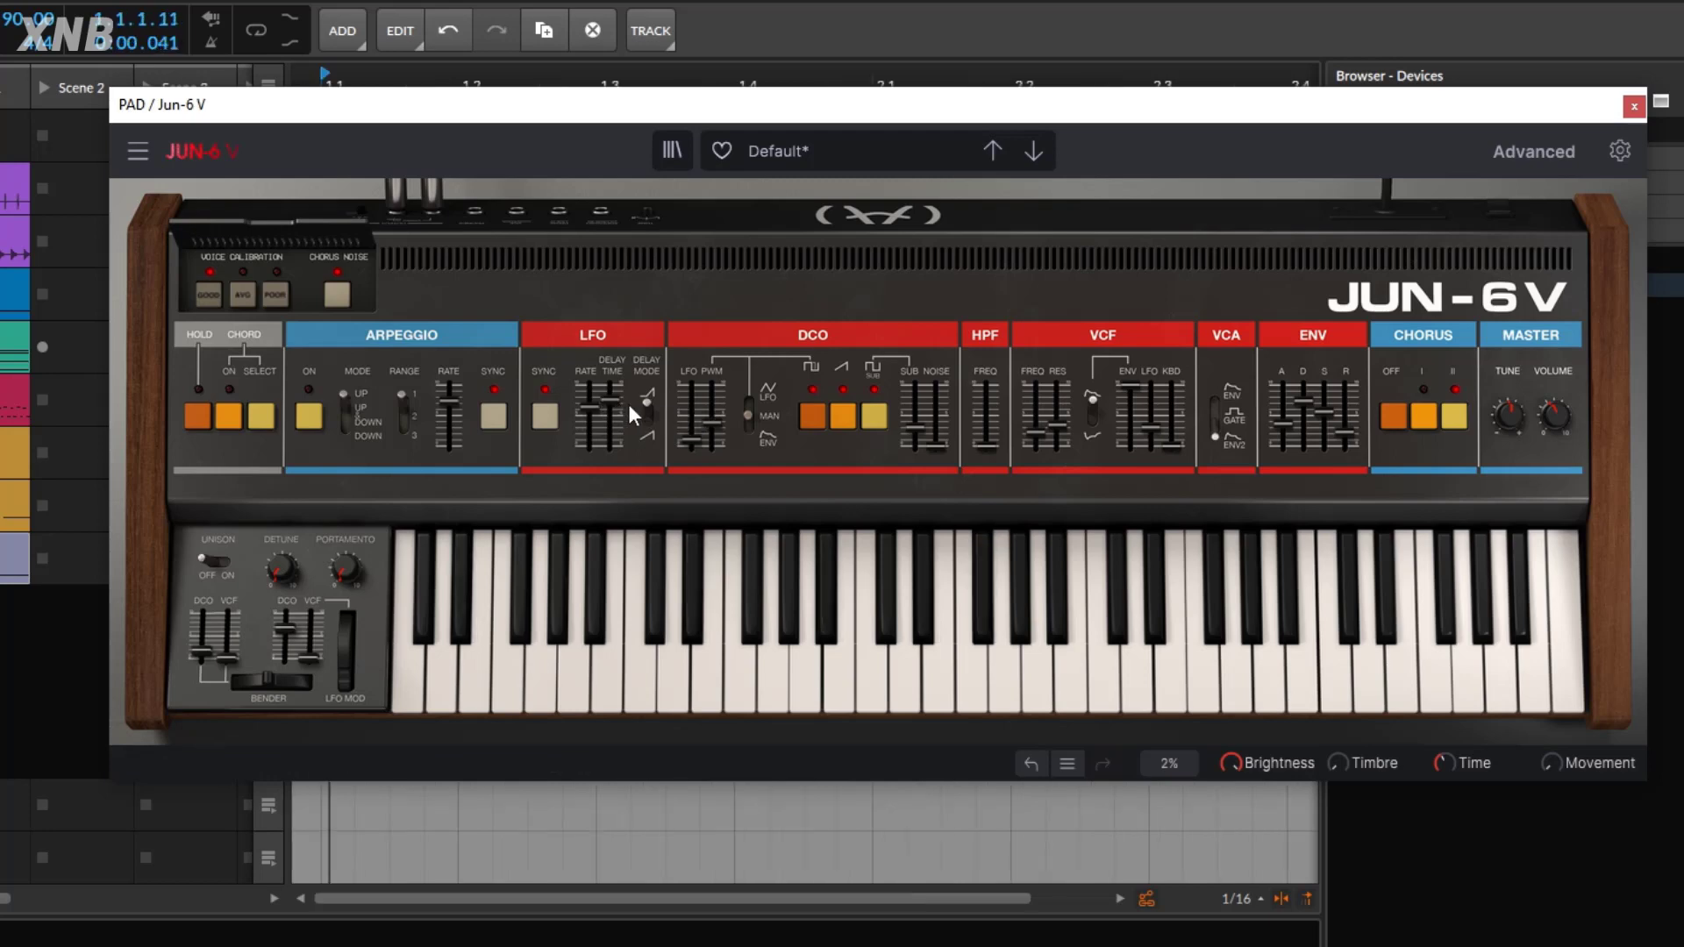
mouse_move(693, 442)
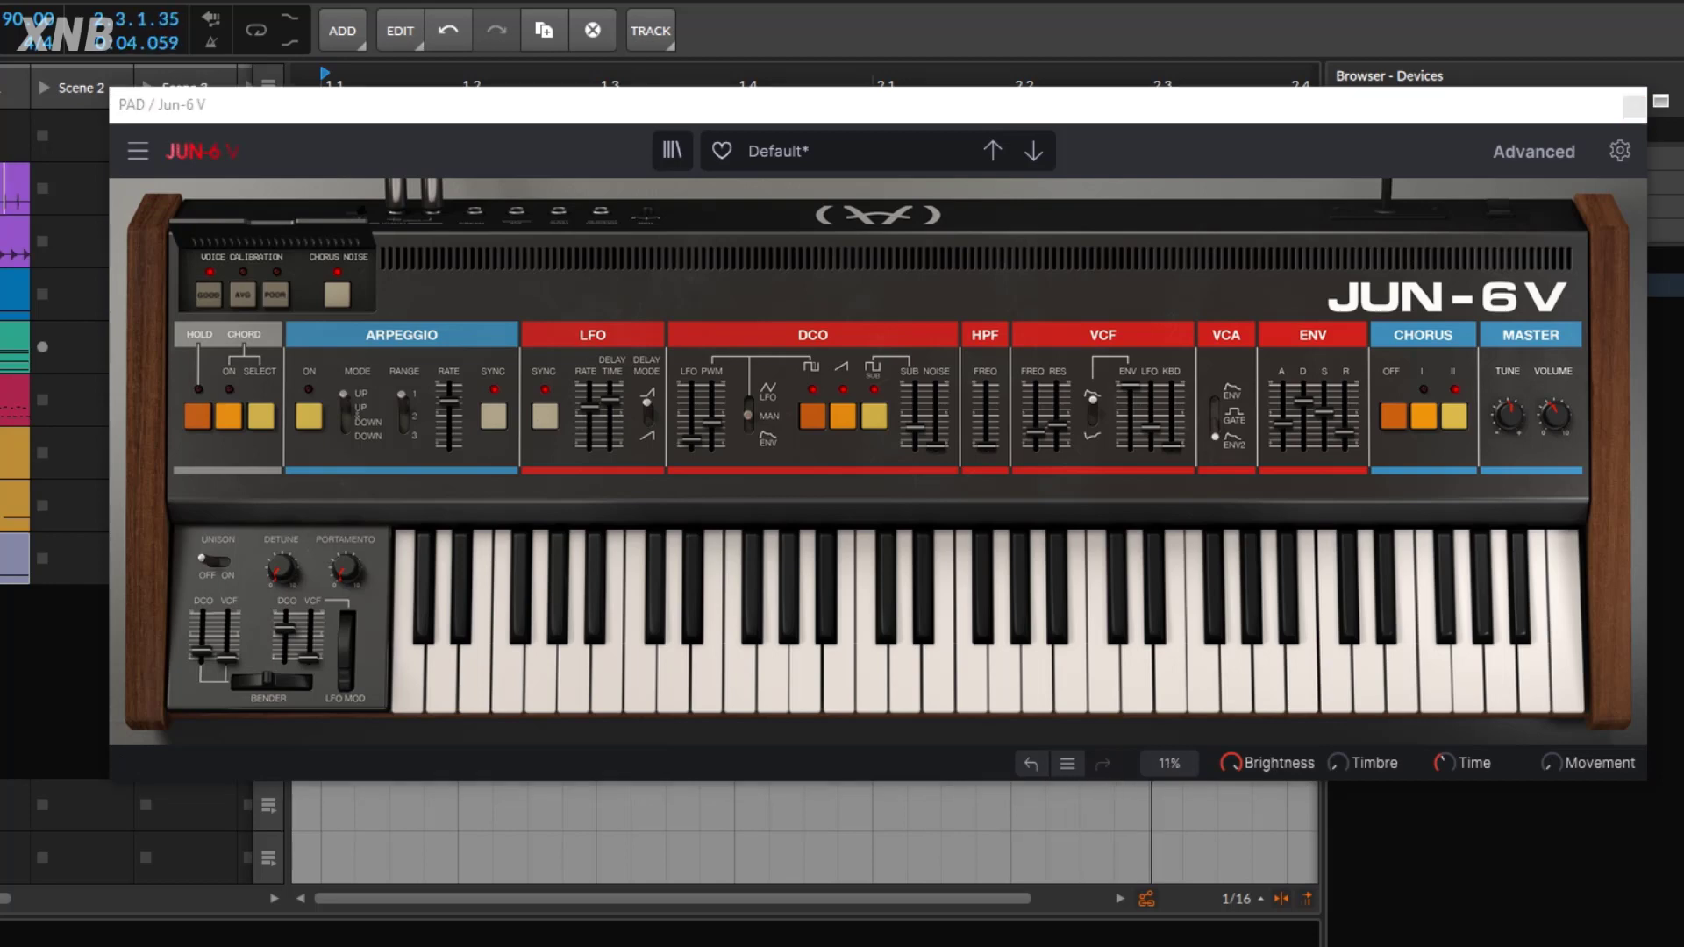
left_click(589, 408)
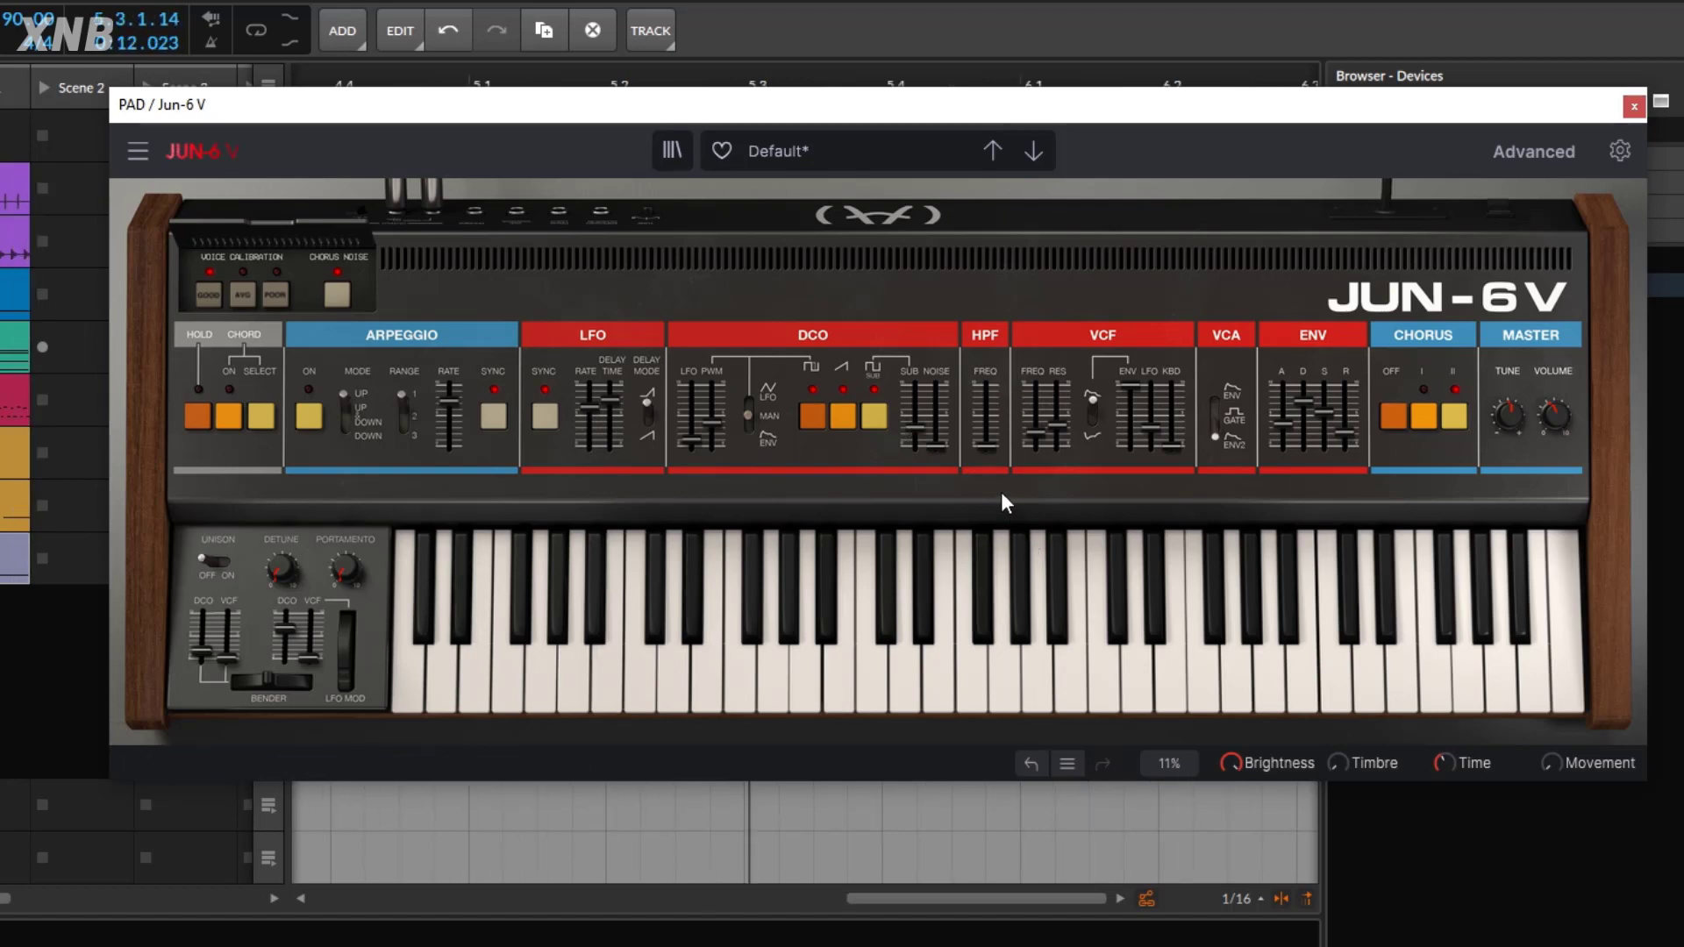
Slightly raise the PAD synth's DCO sub volume and VCF resonance, and reduce the LFO modulation of the VCF
left_click_drag(919, 426, 918, 423)
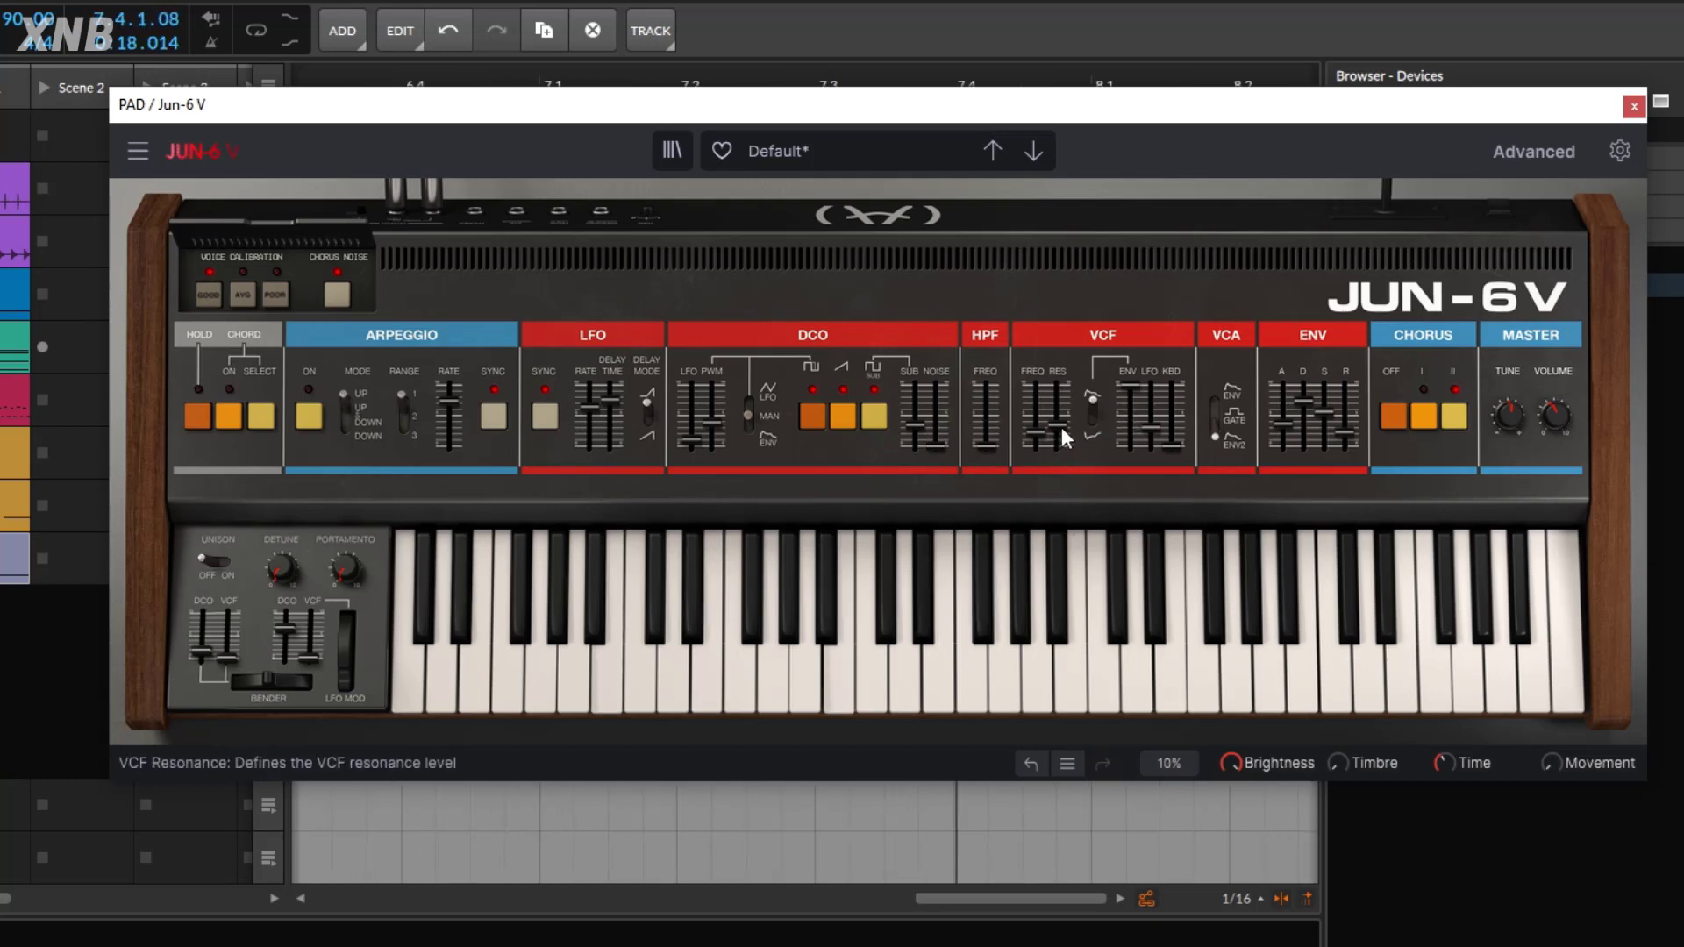
left_click_drag(1059, 429, 1059, 418)
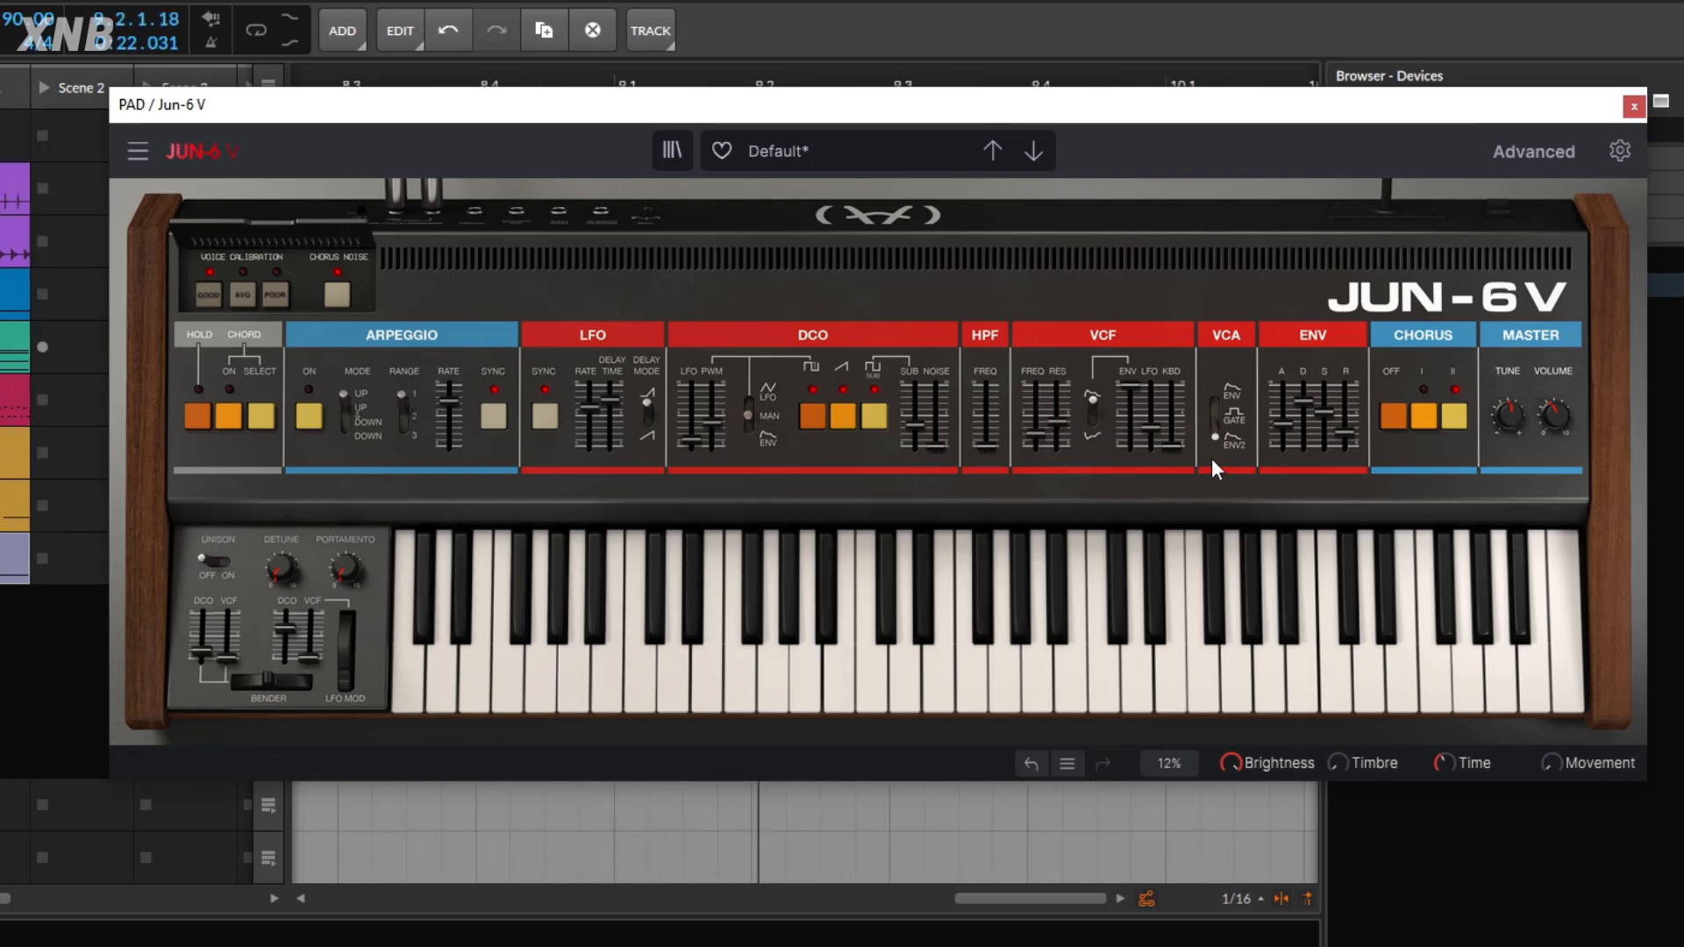
left_click_drag(1150, 428, 1151, 444)
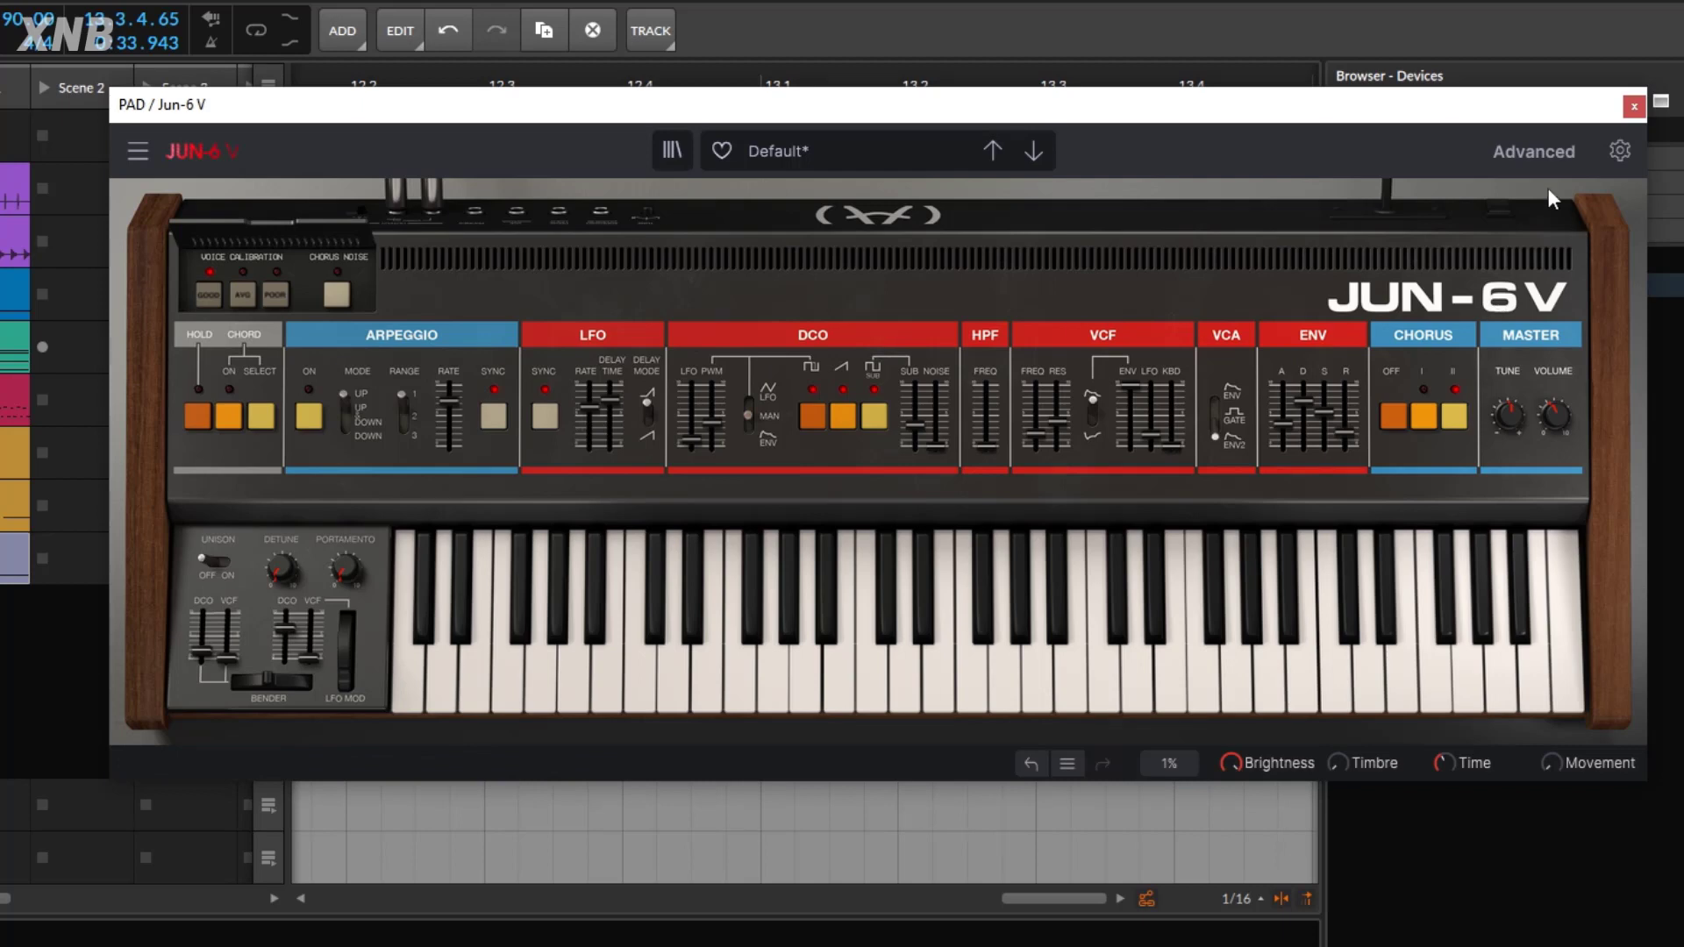
Blend in the PAD synth's built-in reverb and set the delay dry/wet mix to 0.208 while the track plays
left_click(1526, 155)
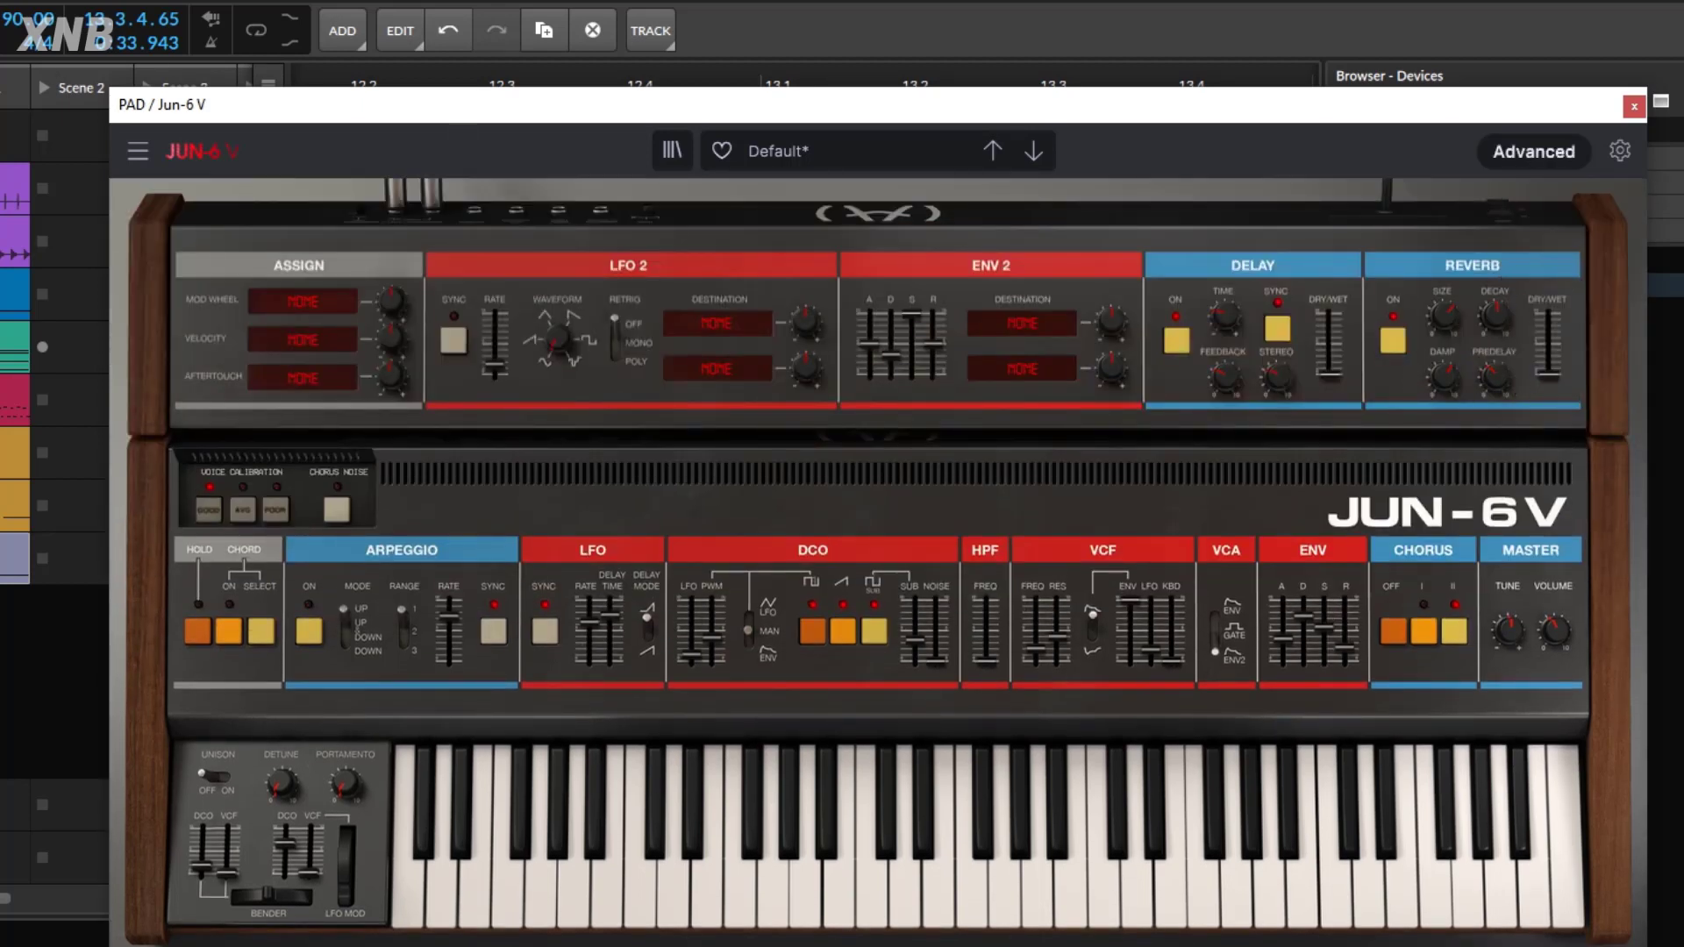
key("space")
left_click_drag(1548, 376, 1549, 363)
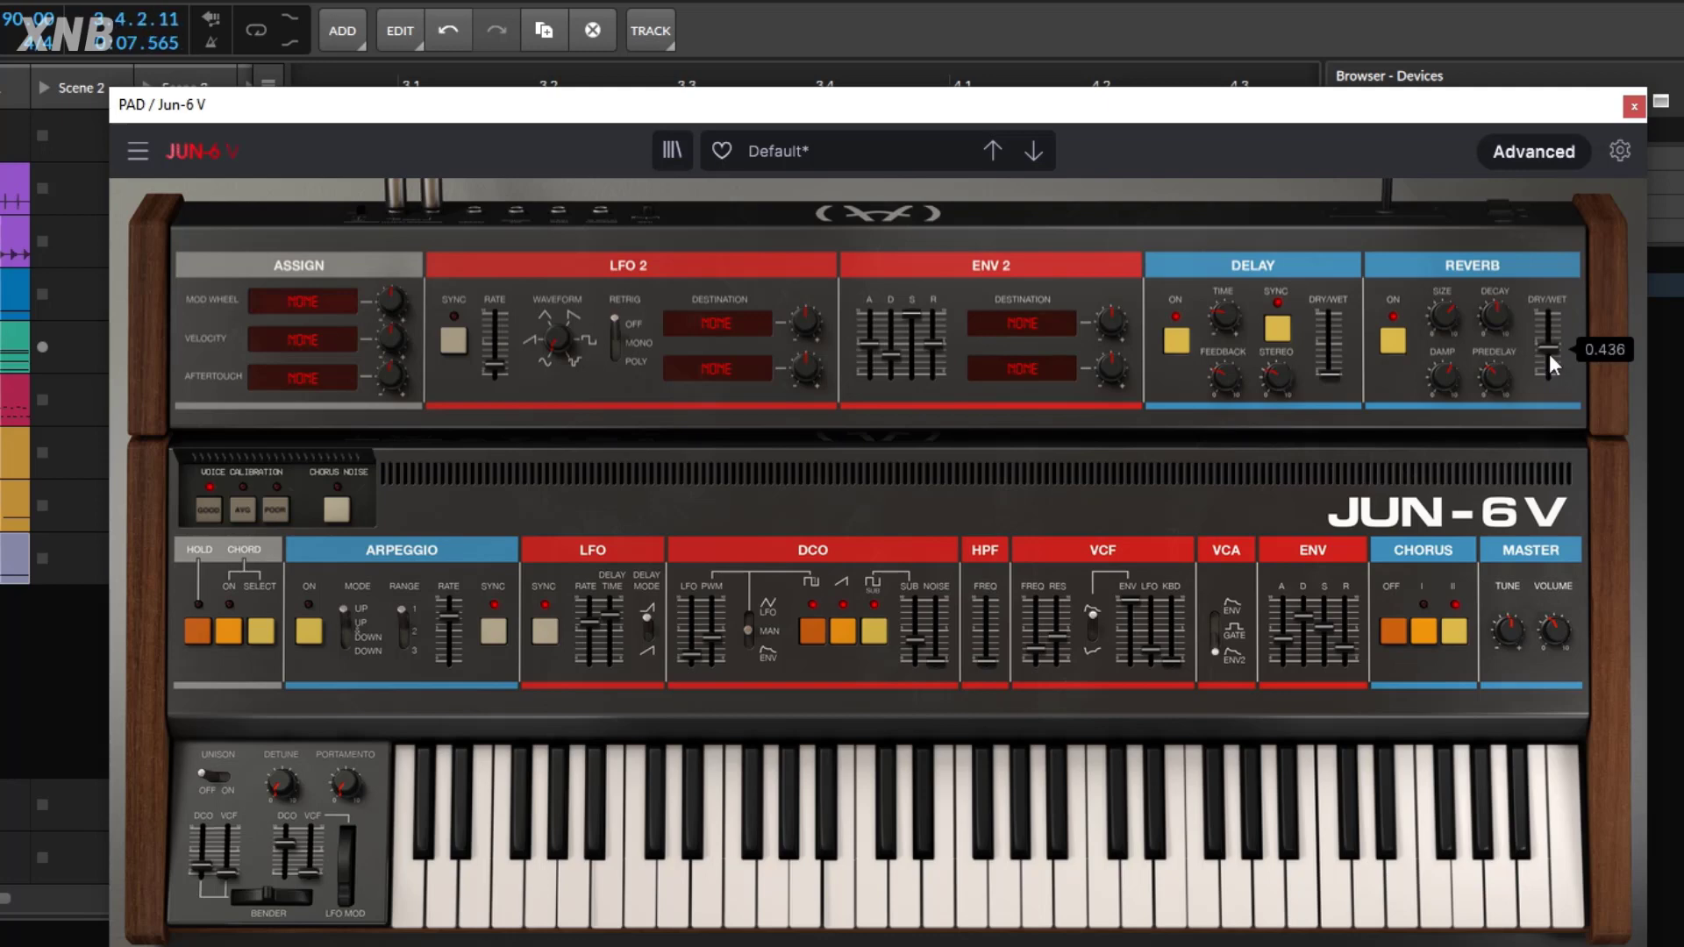
left_click_drag(1325, 362, 1325, 352)
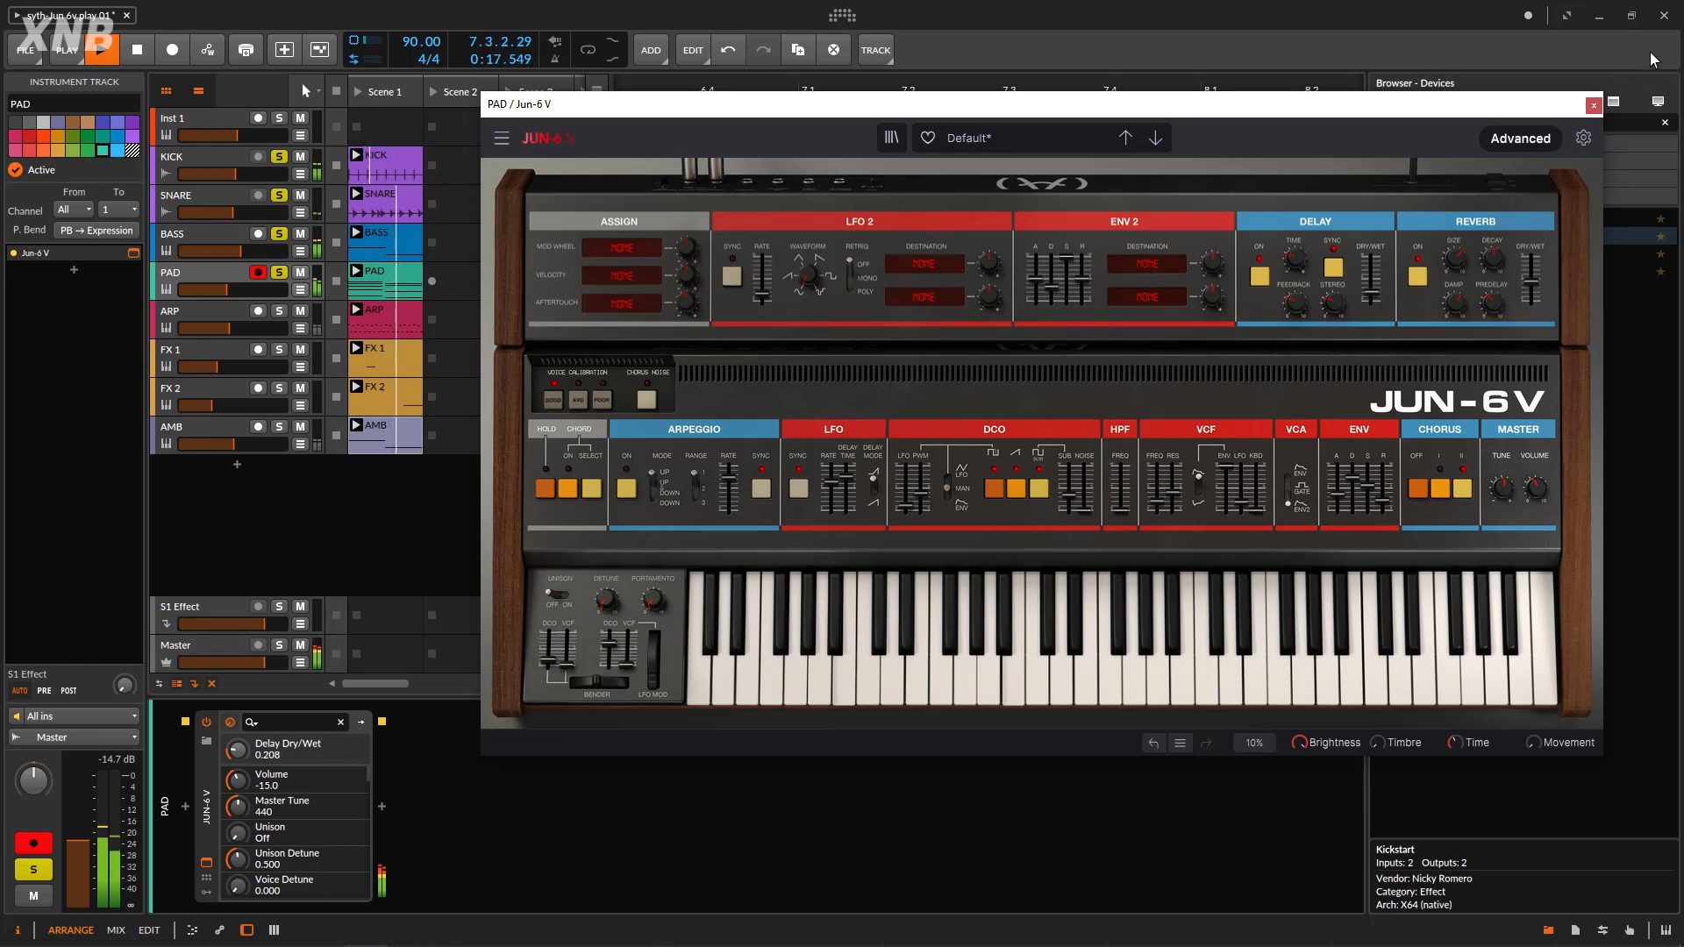
Close the PAD synth window and add Kickstart after the synth on the PAD track with its mix at 98%
left_click(1594, 105)
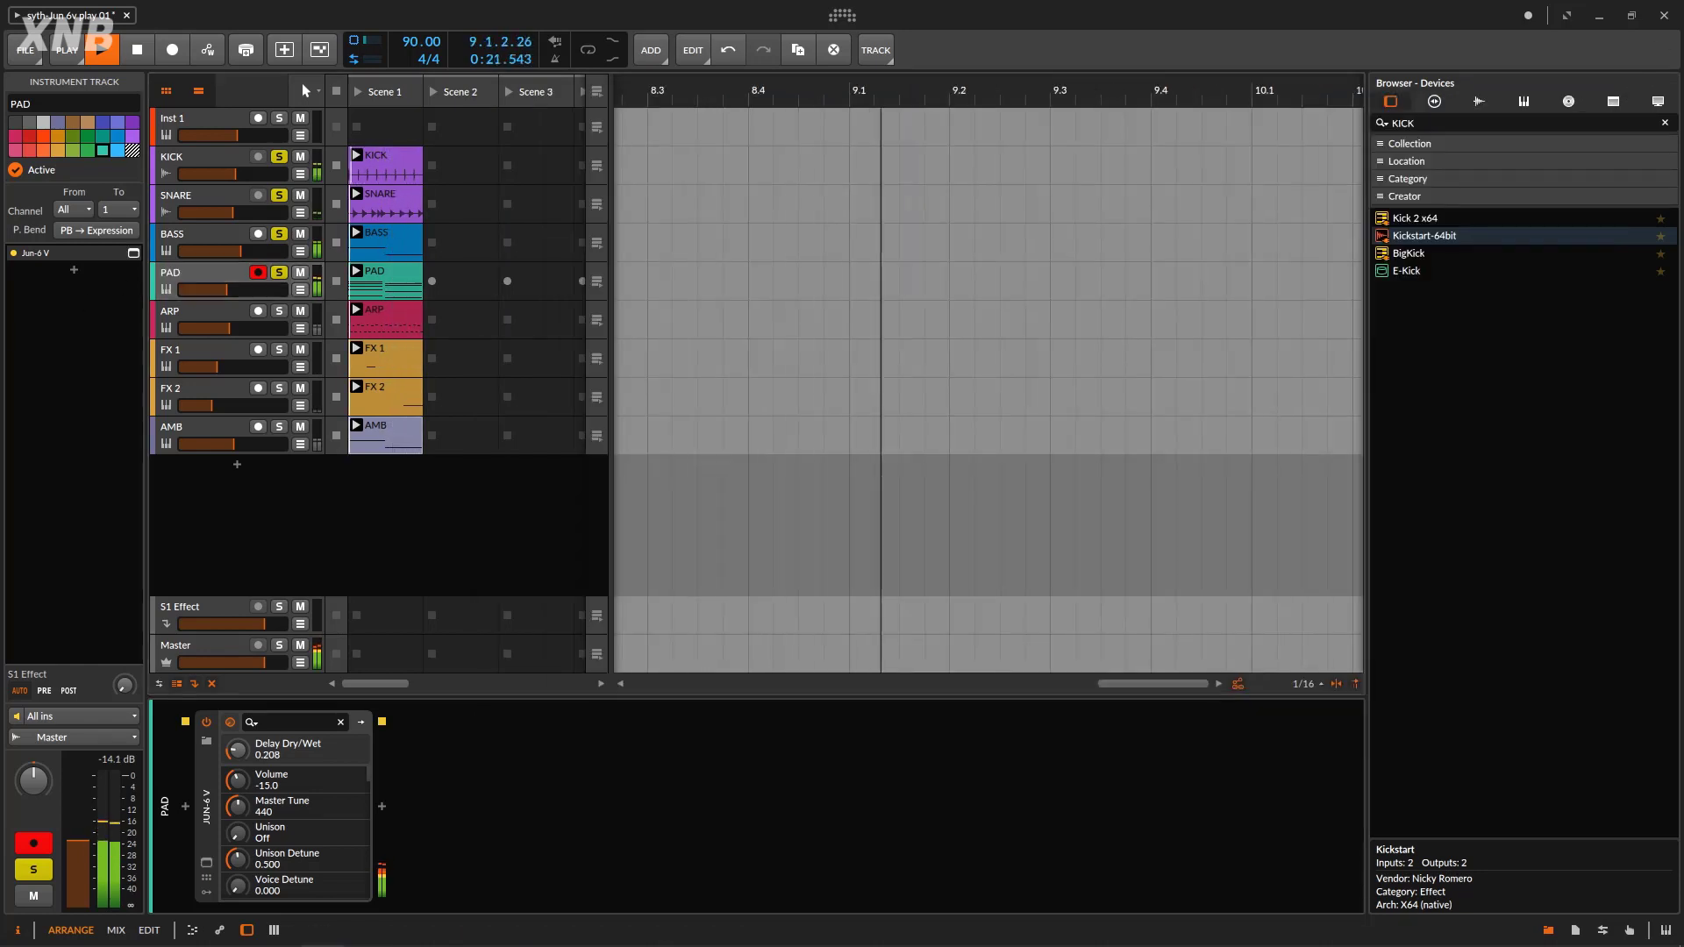
left_click_drag(1404, 235, 652, 790)
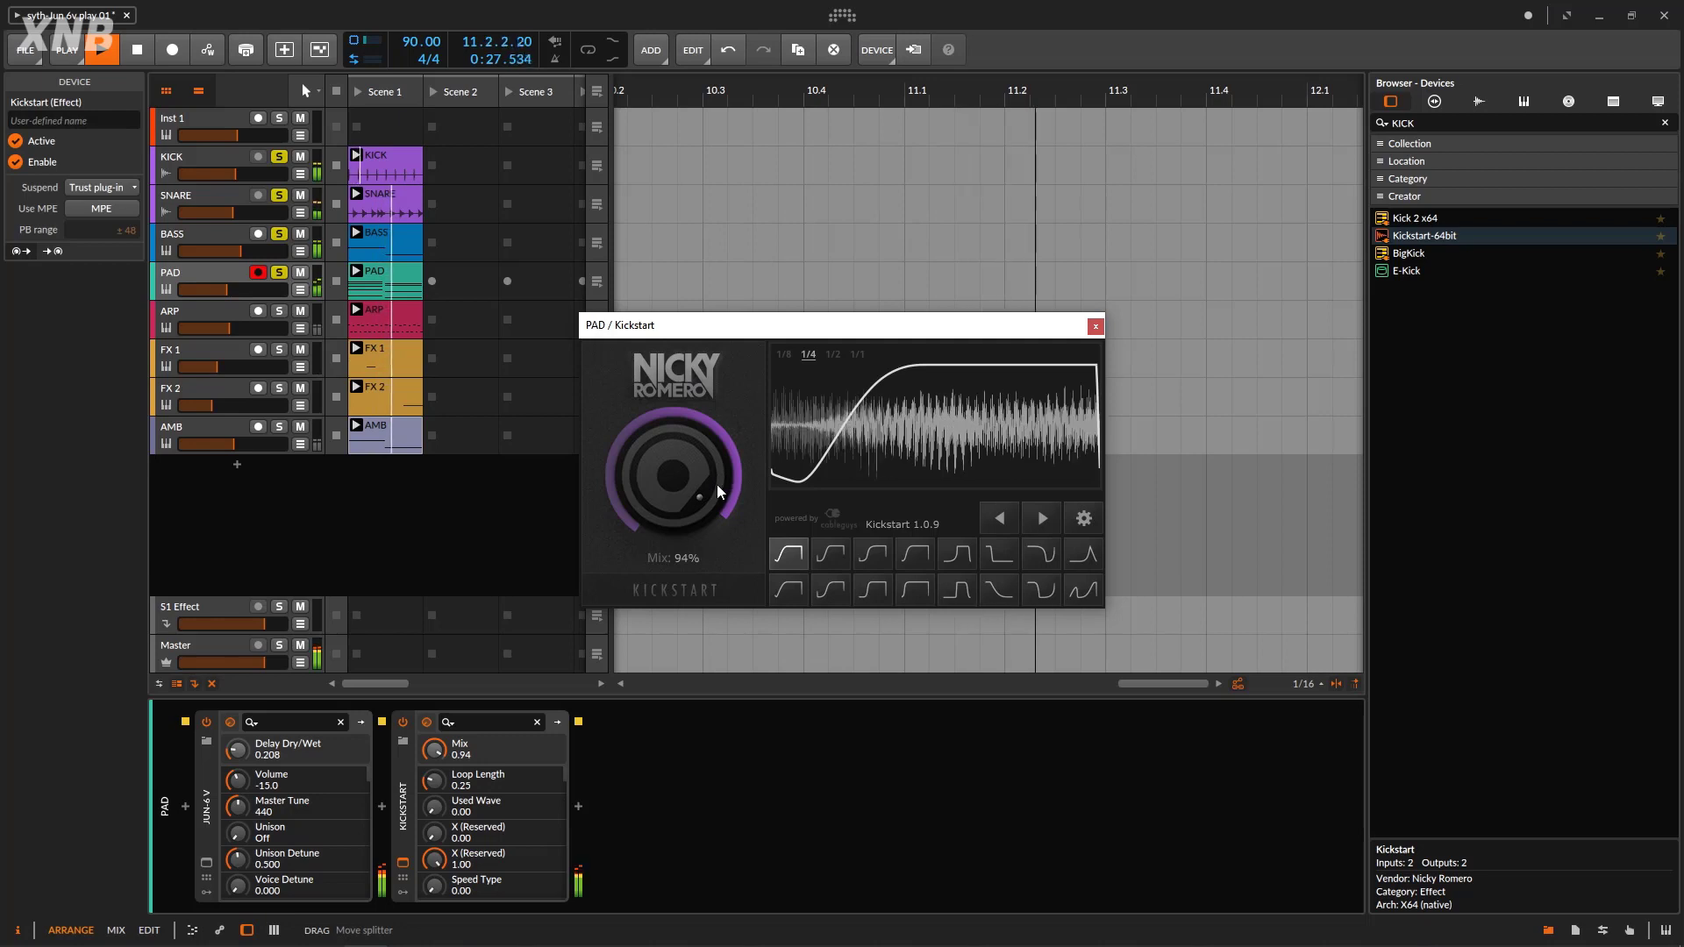
left_click_drag(717, 491, 730, 482)
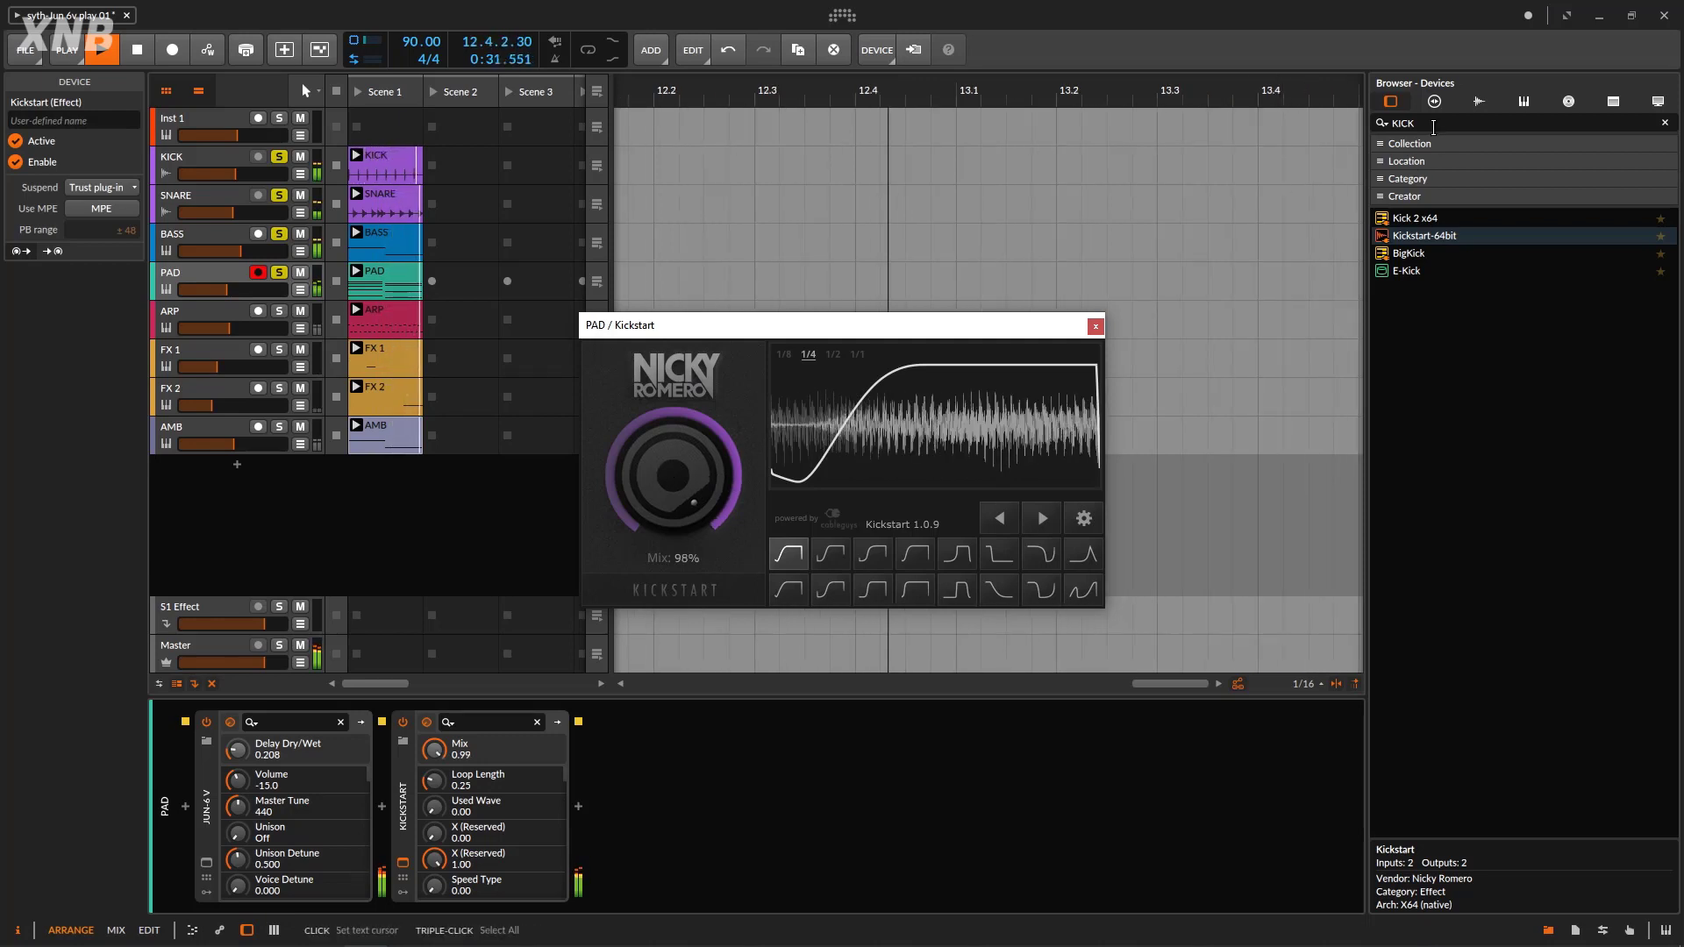
Insert a Stereo Split between the PAD synth and Kickstart, and load Delay-1 into its Right channel
triple_click(1433, 123)
type("STERE")
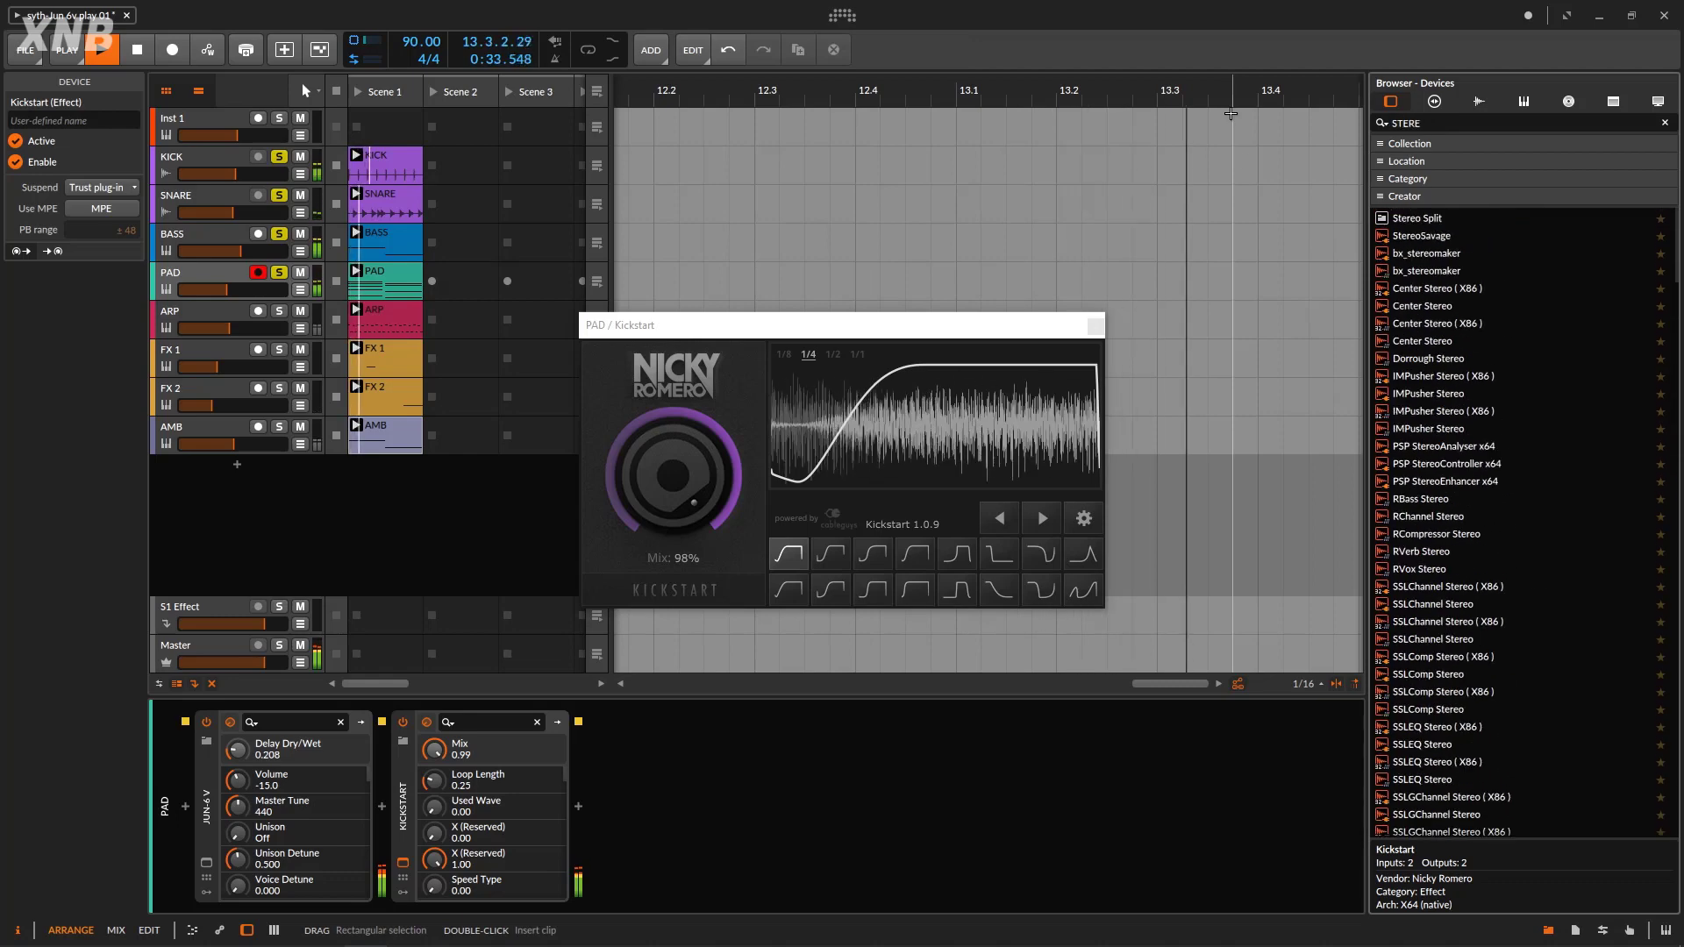
mouse_move(1417, 218)
left_mouse_down()
mouse_move(1304, 349)
mouse_move(383, 770)
left_mouse_up()
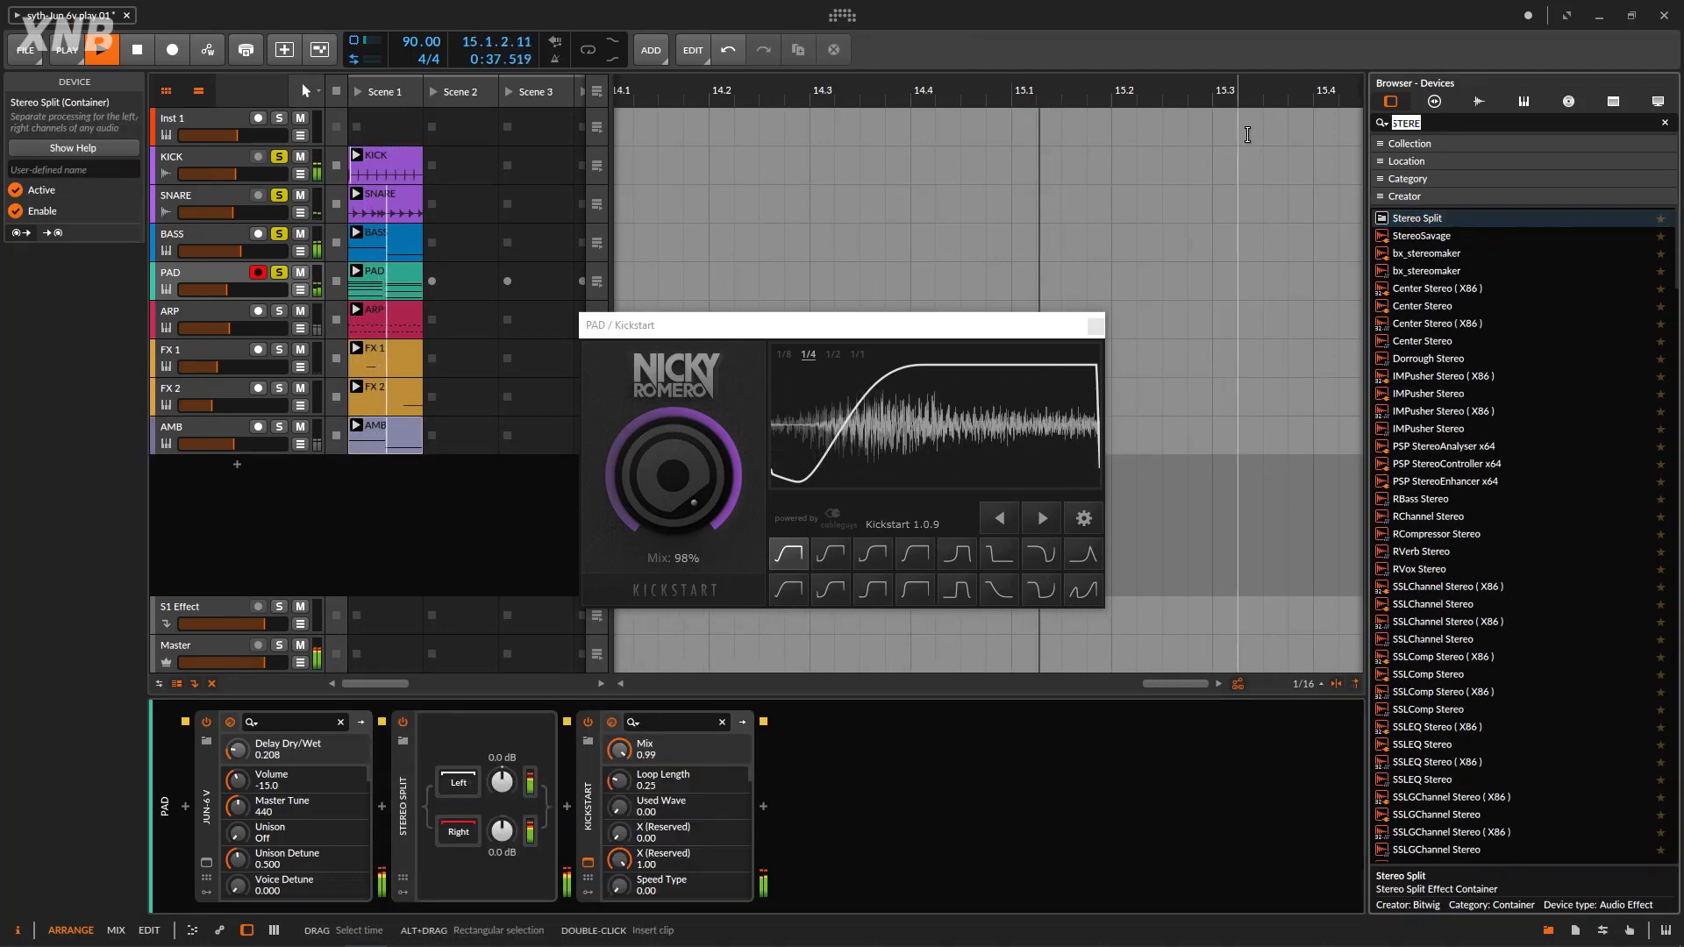
type("DELAY")
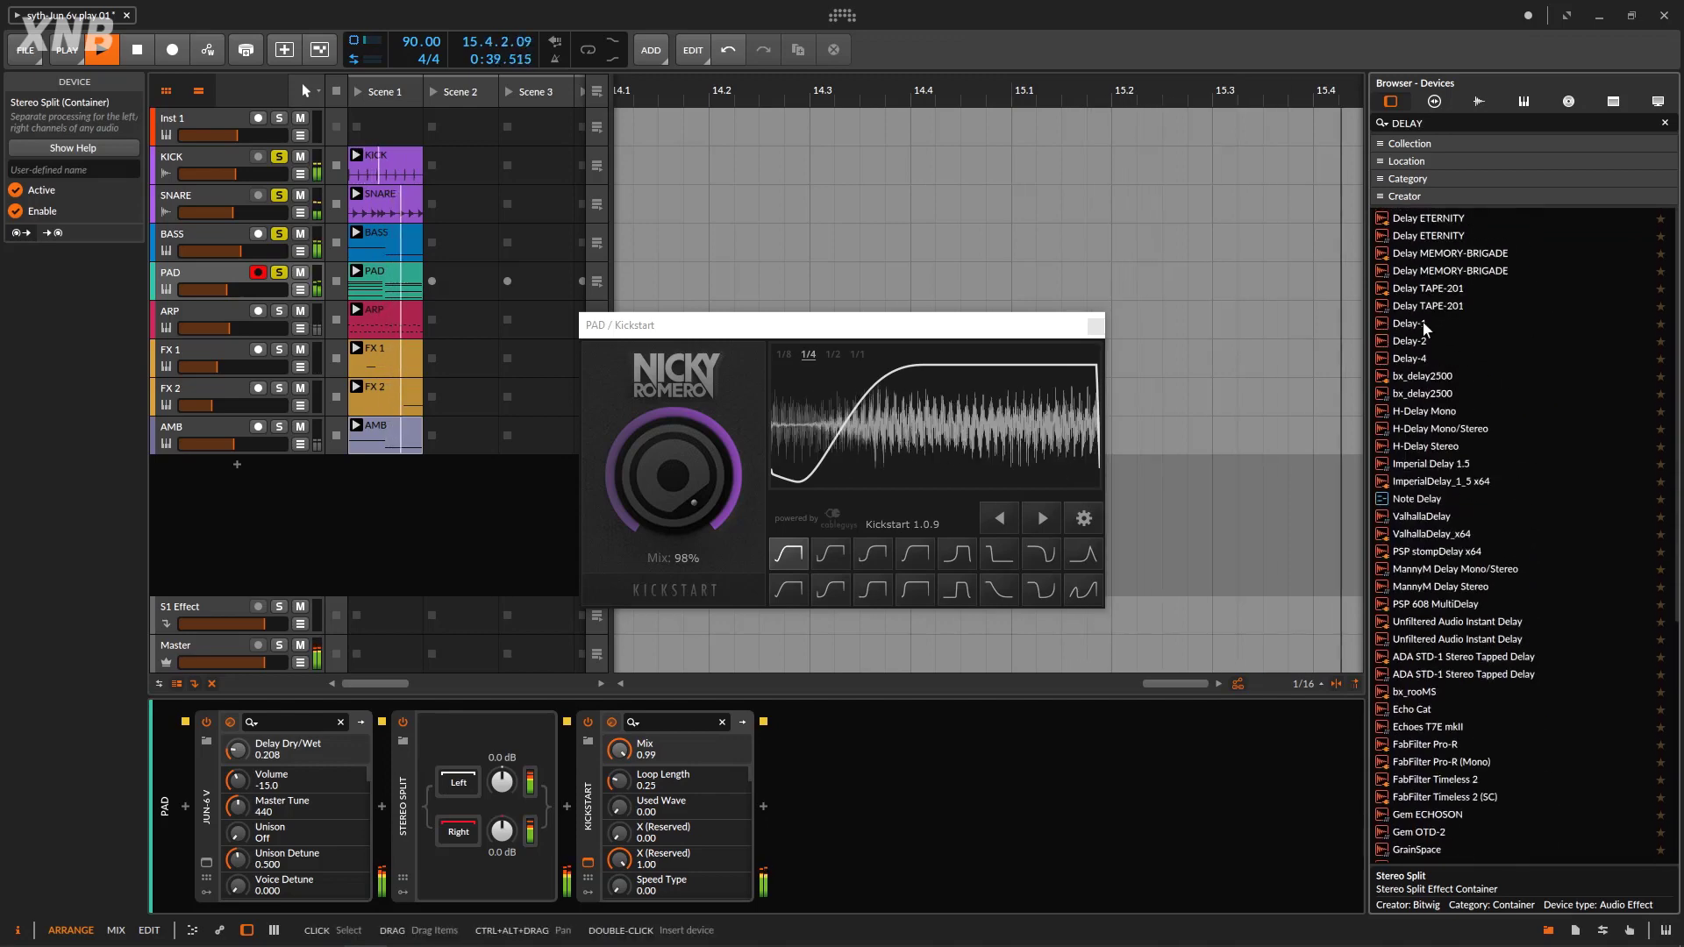
left_click_drag(1423, 328, 465, 842)
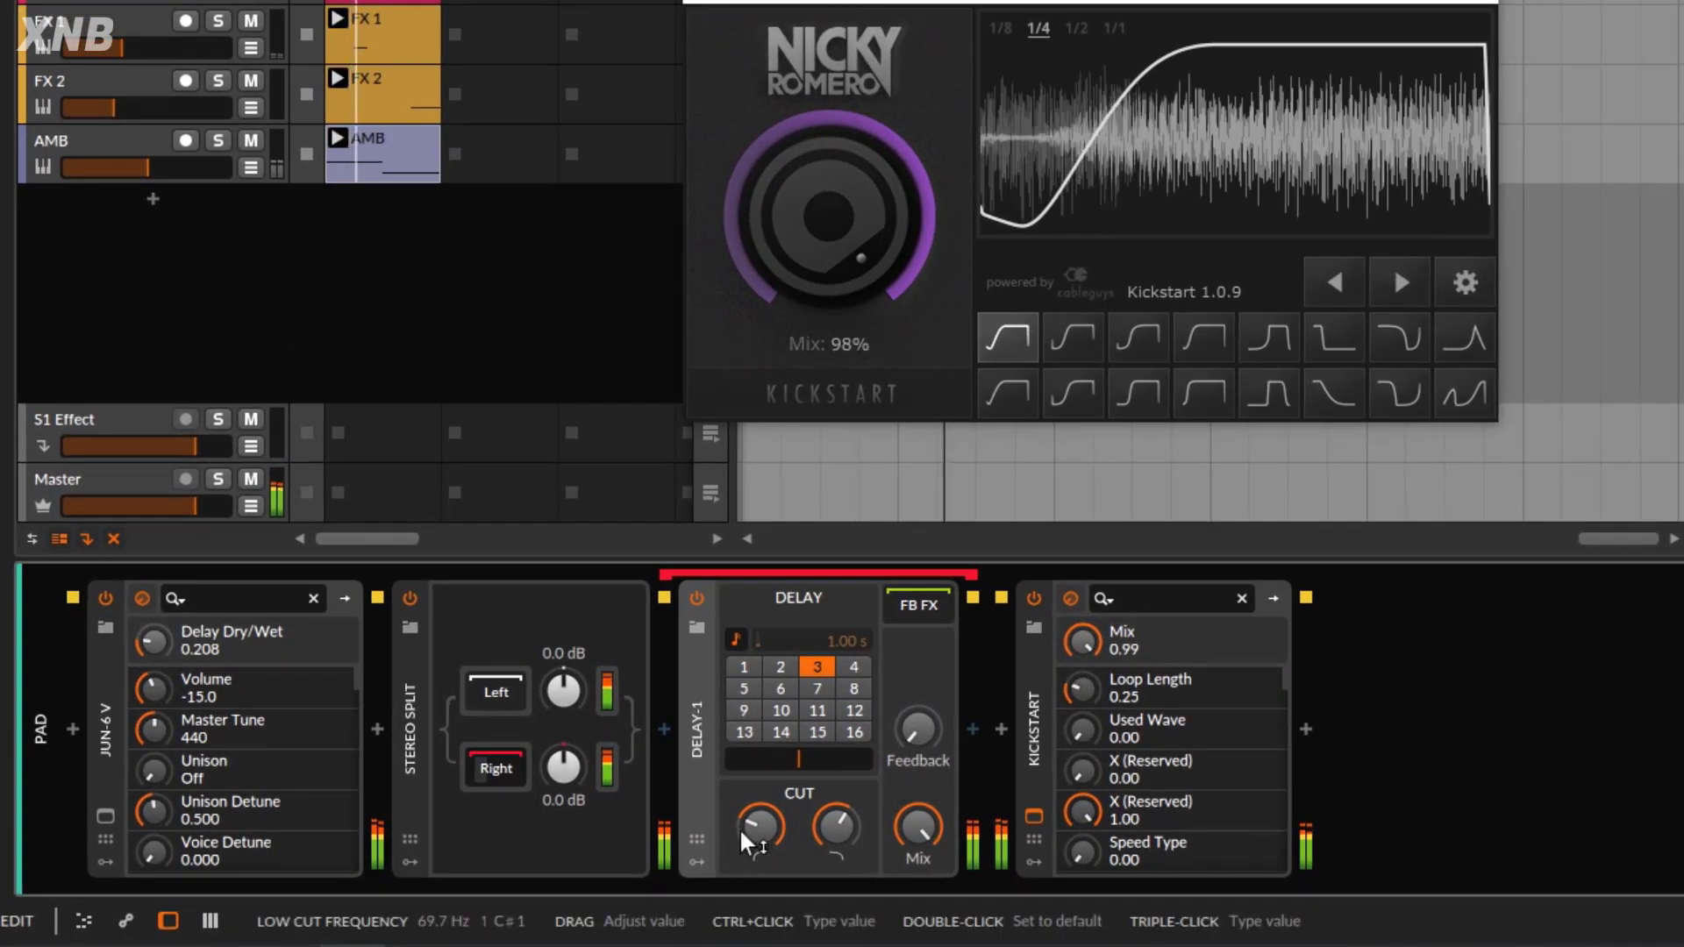
Open Delay-1's low and high cut filters fully, set its delay time to 19.0 ms, and stop playback
left_click_drag(760, 827, 759, 877)
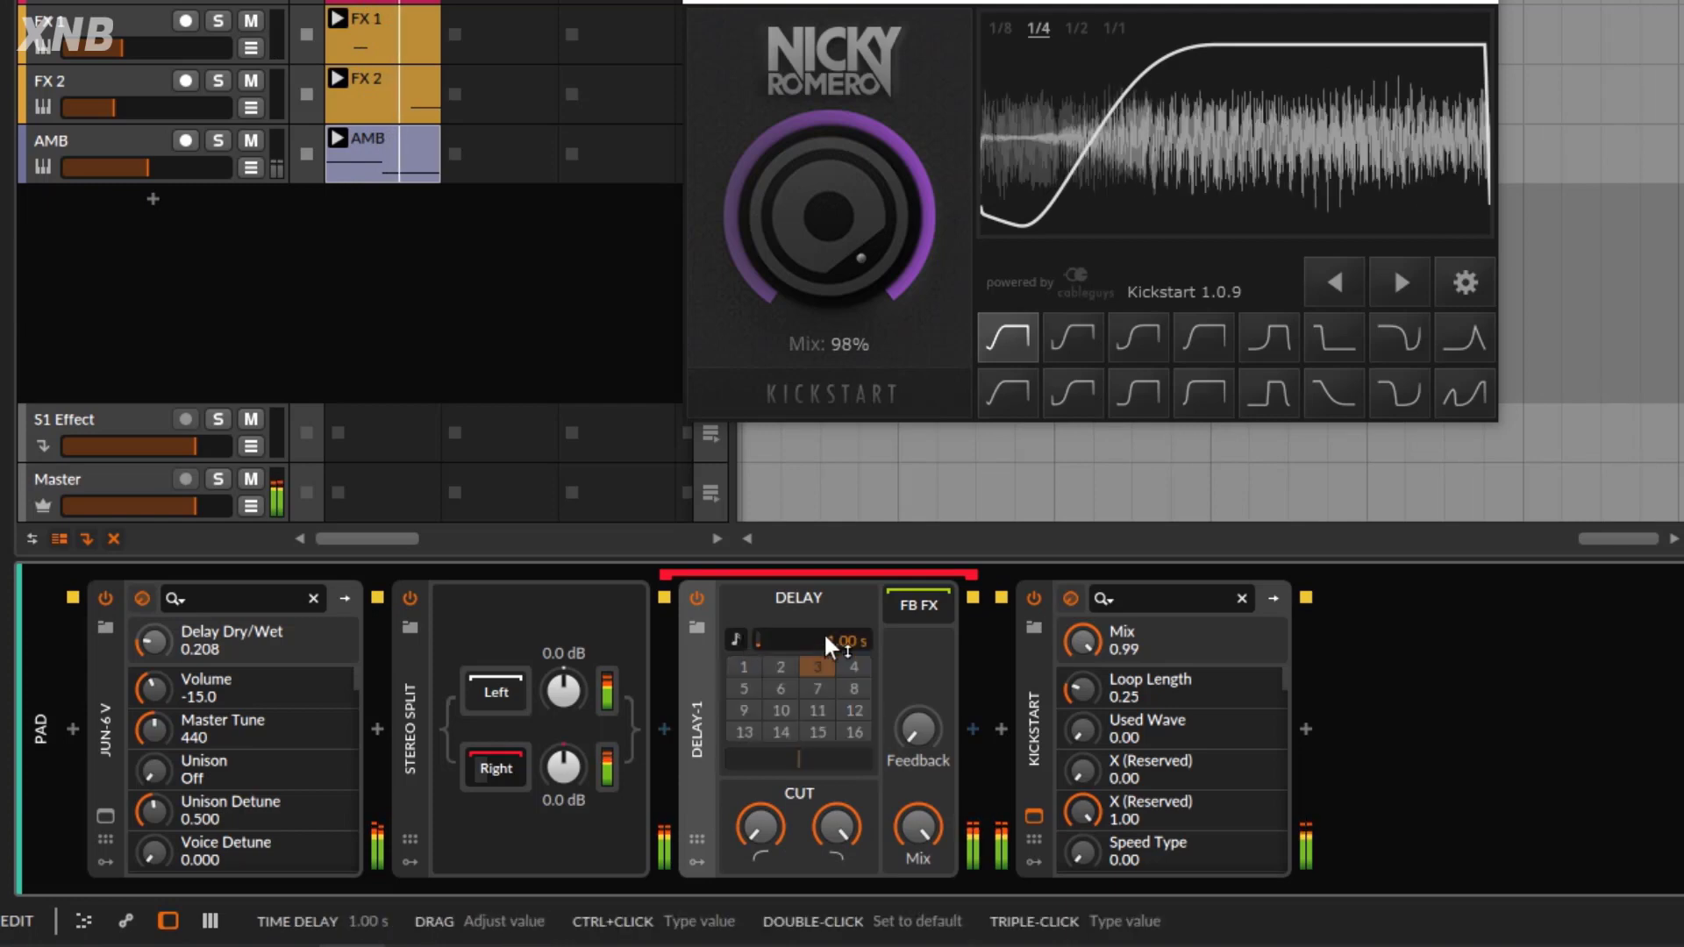
left_click_drag(825, 637, 825, 754)
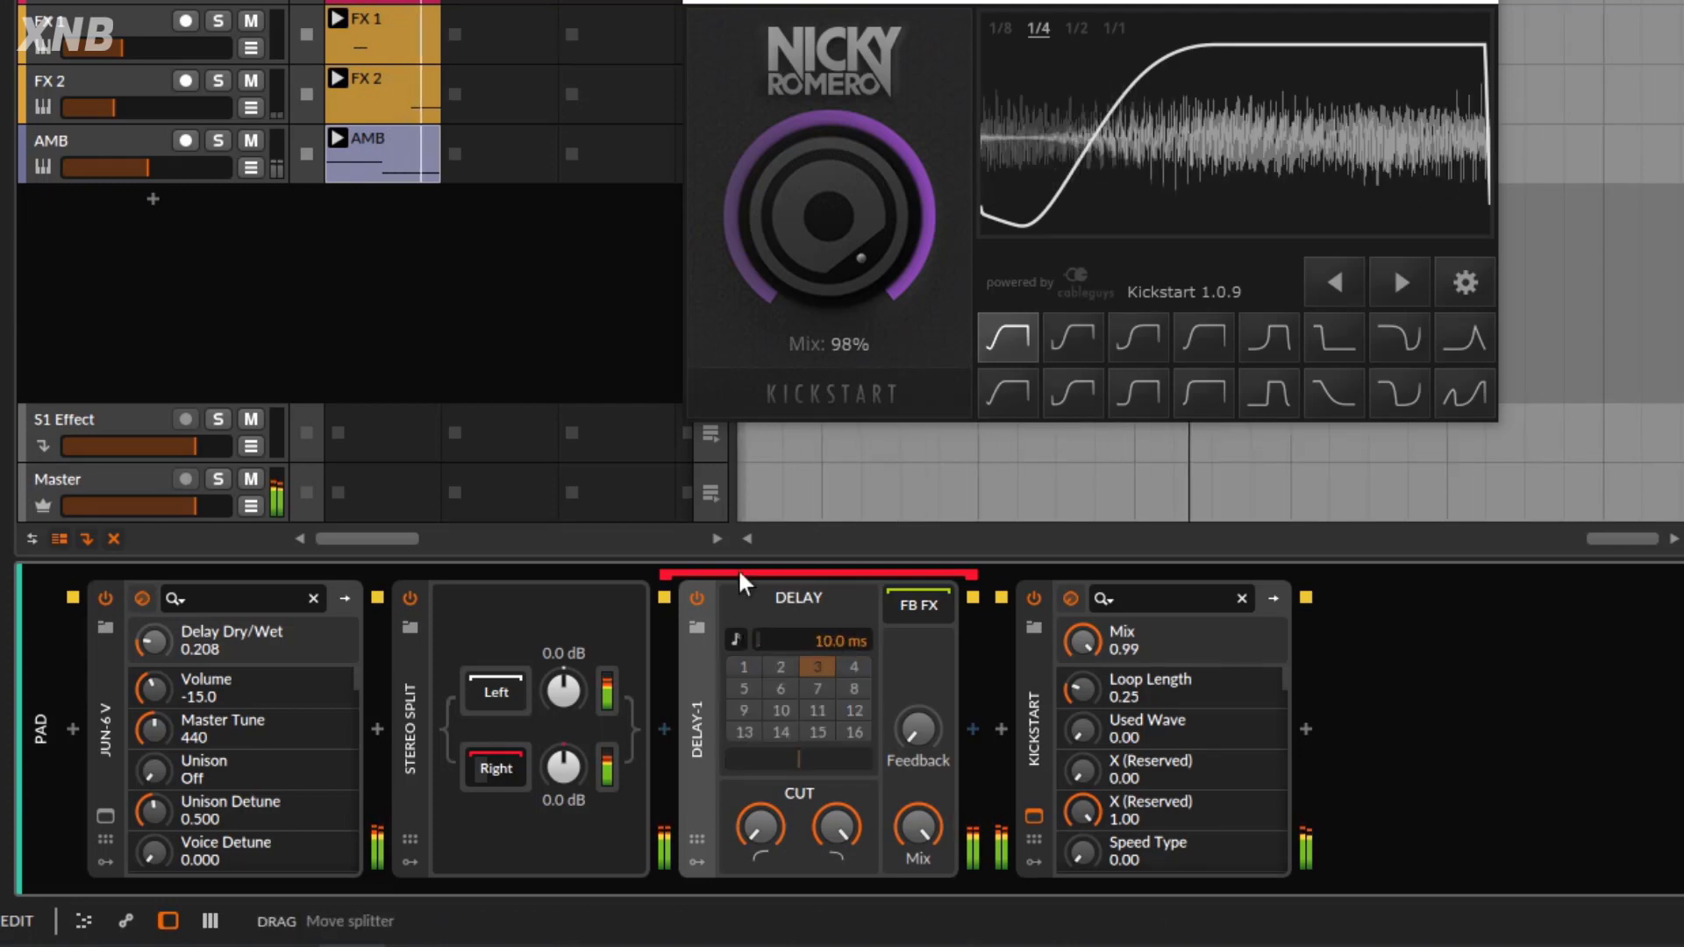
left_click_drag(819, 641, 818, 628)
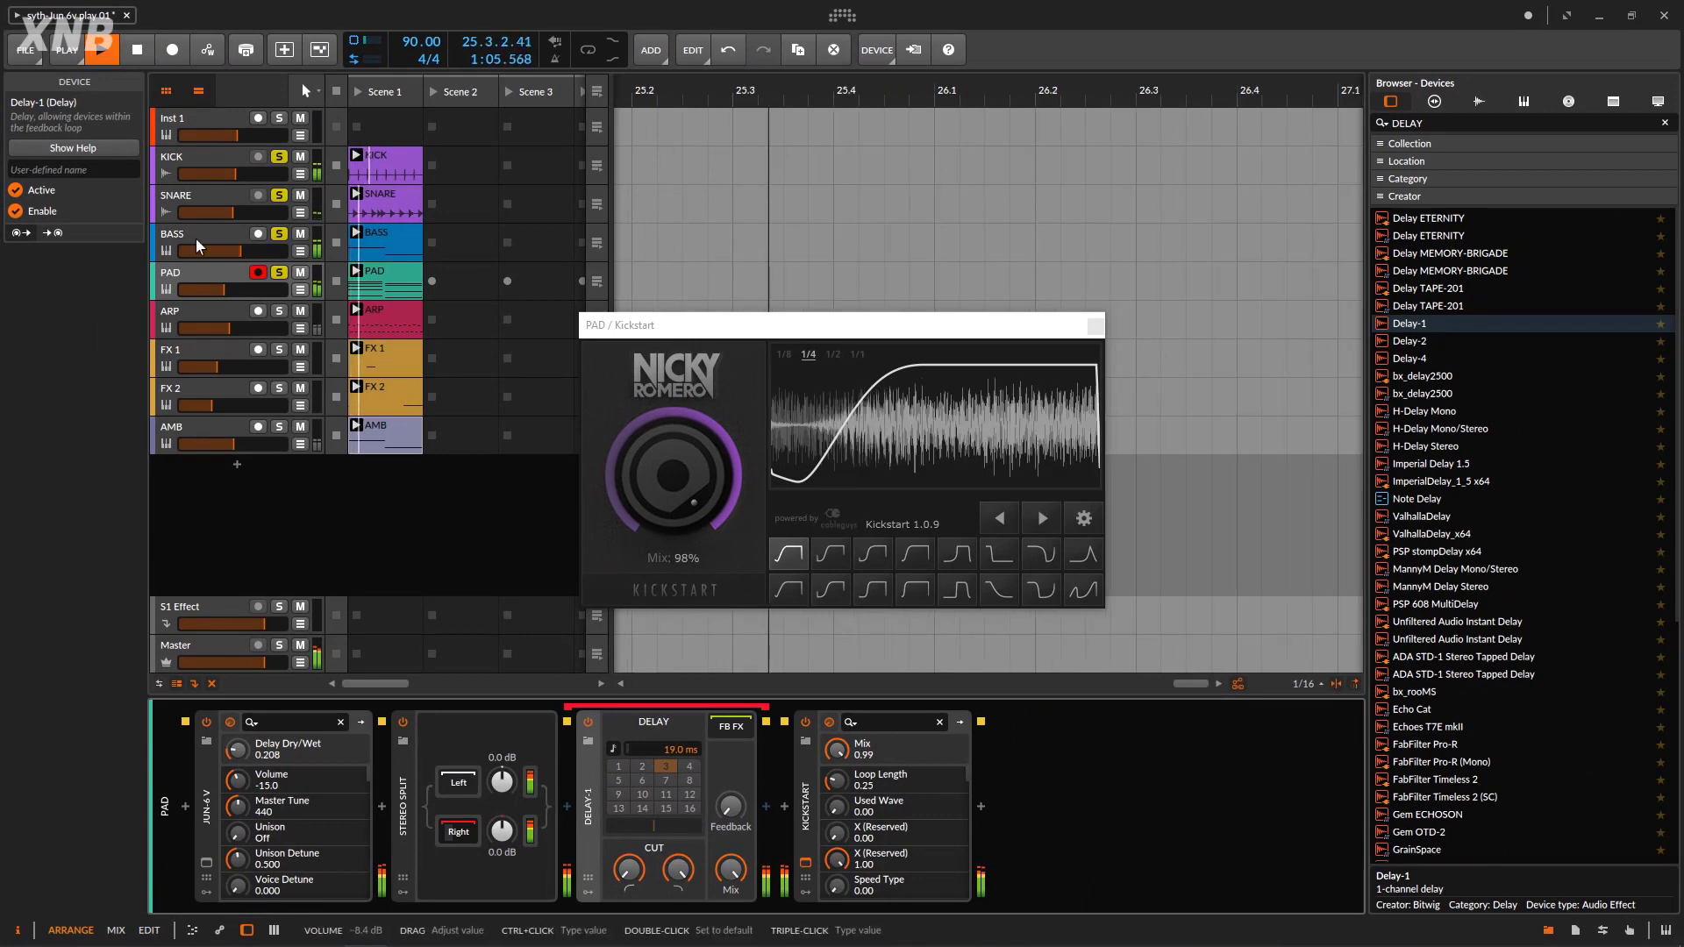
key("space")
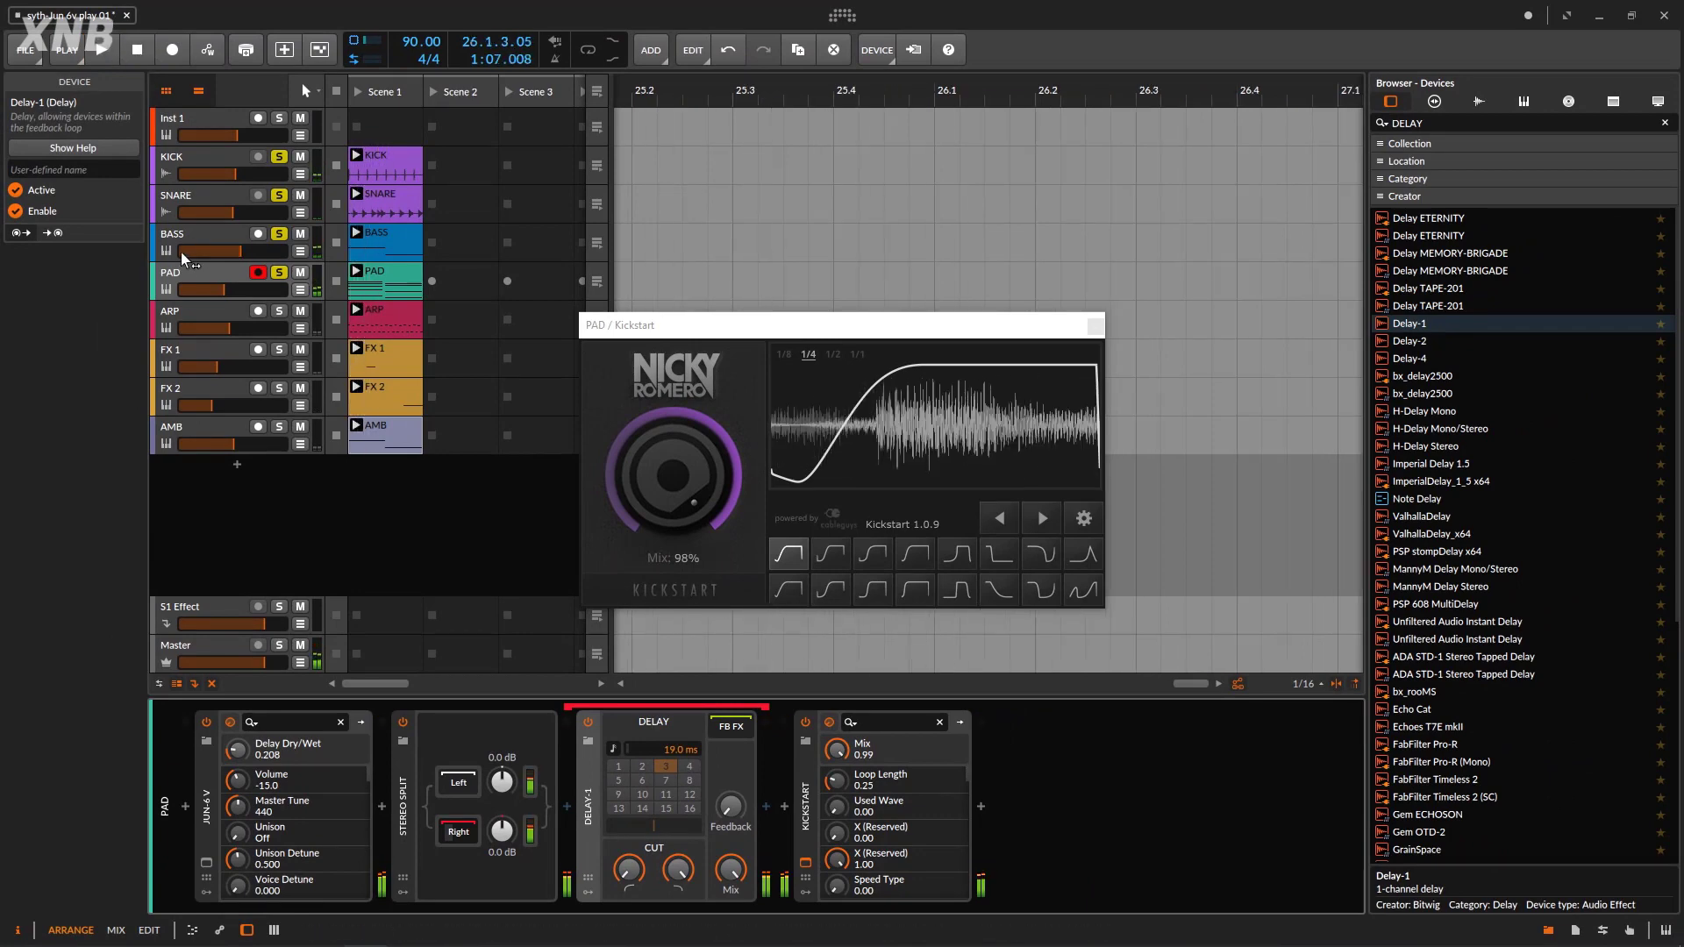
Check the BASS track's device chain and listen to the kick, snare, bass and pad tracks together
left_click(184, 257)
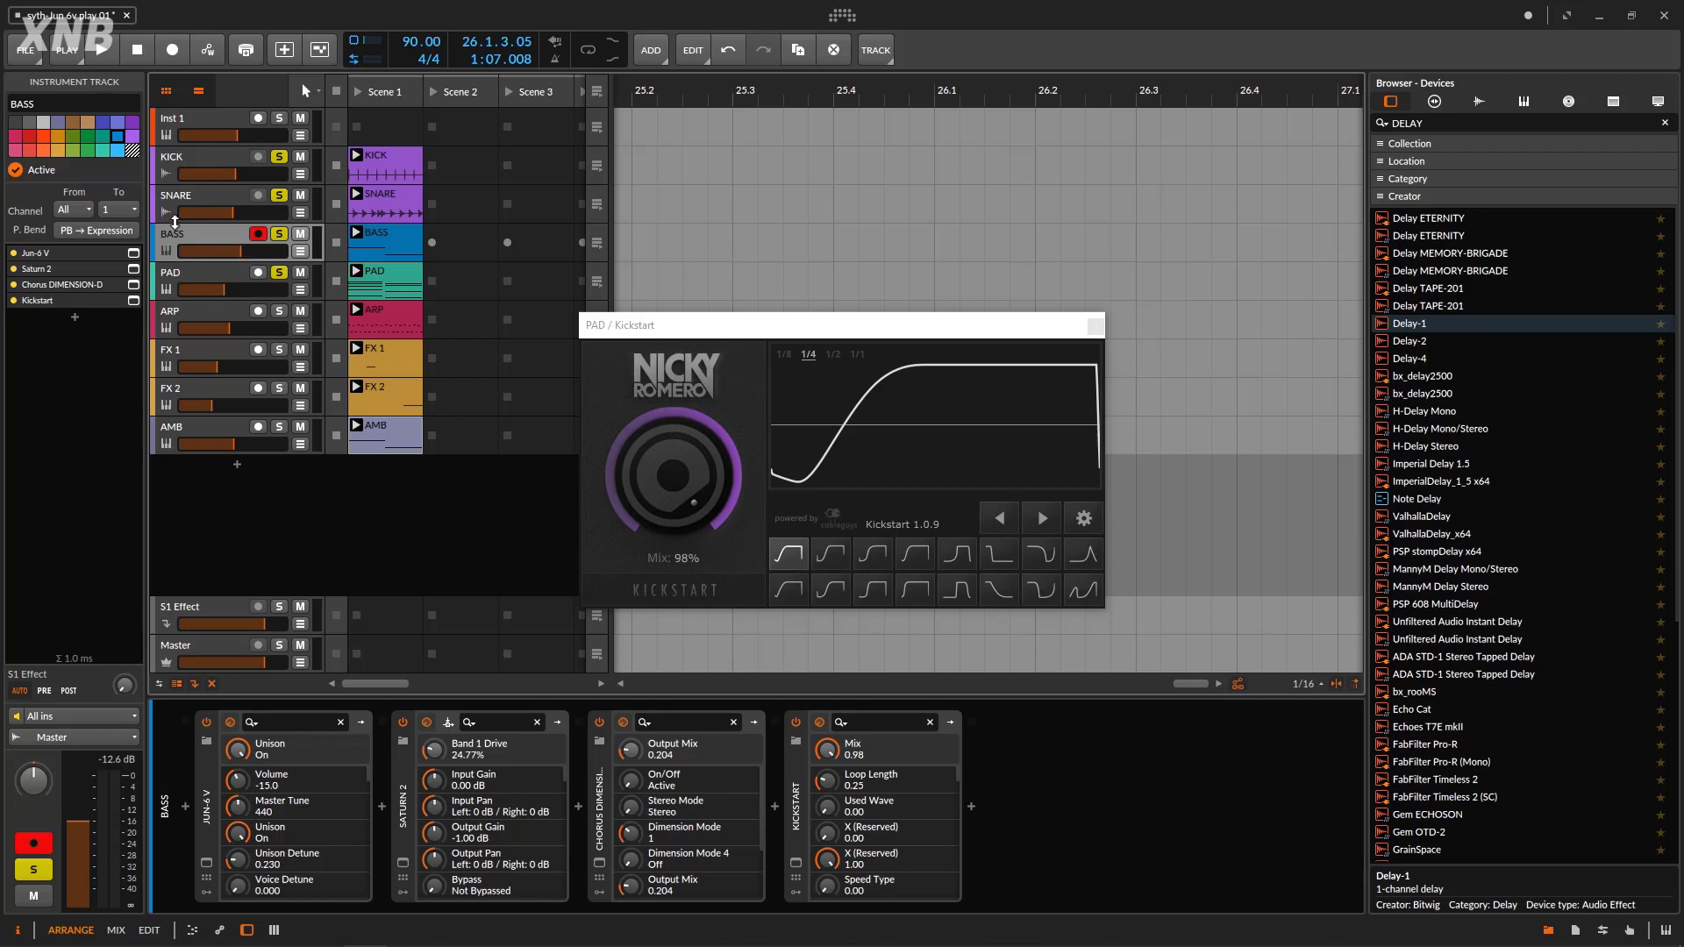
key("space")
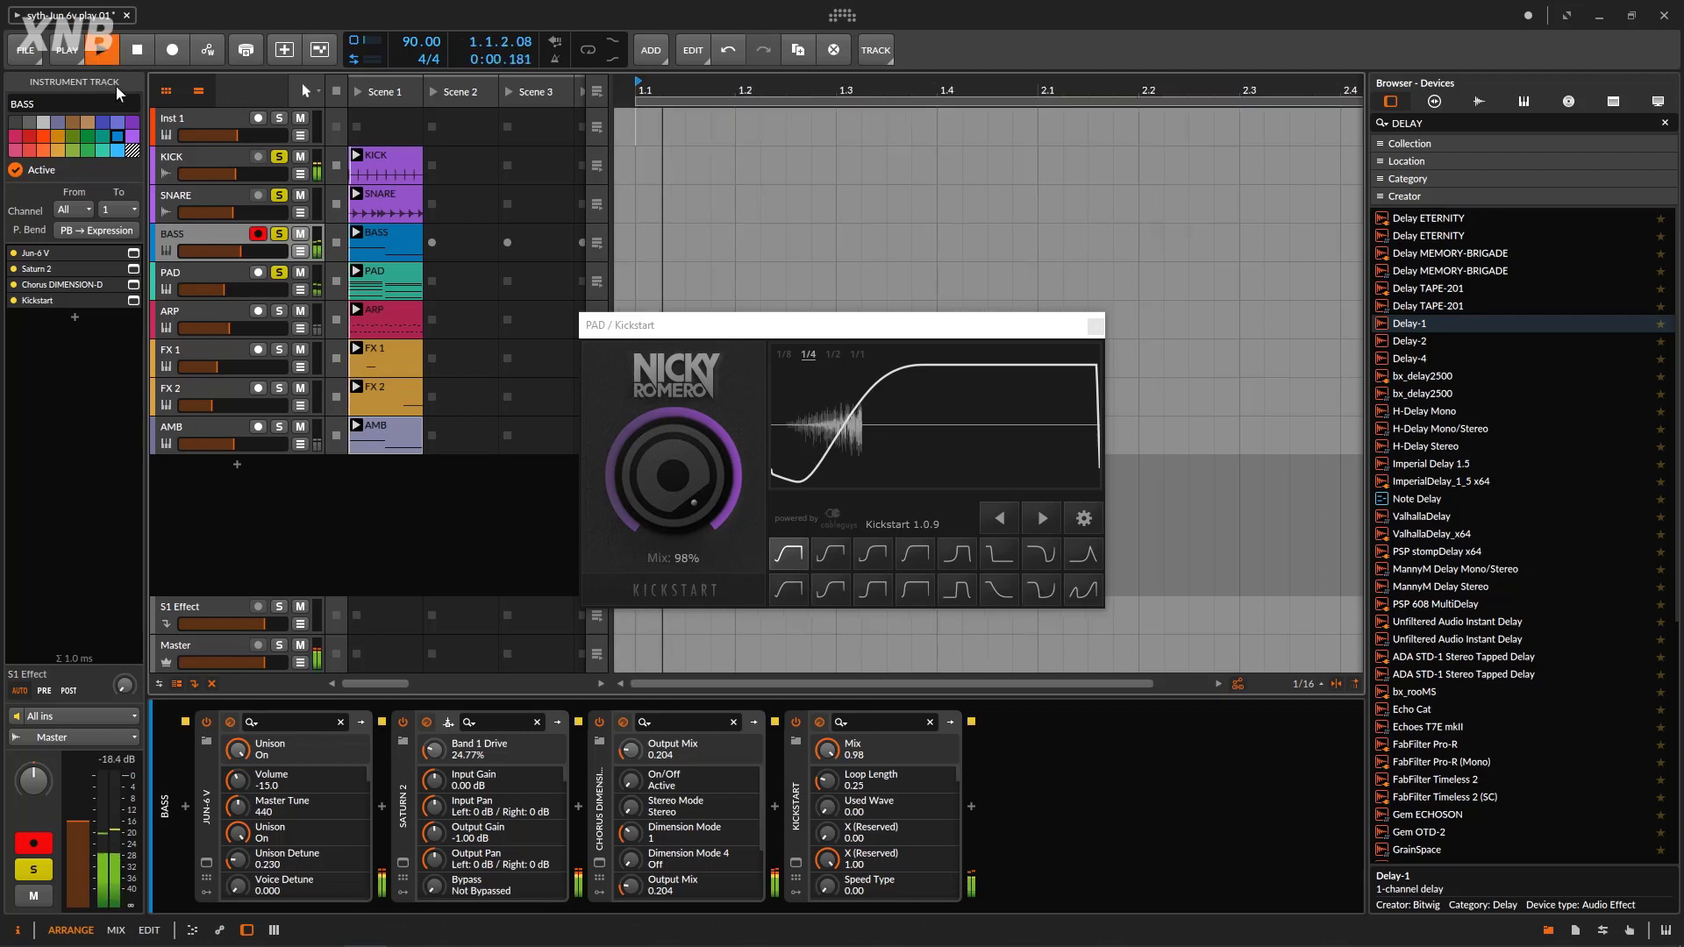
left_click(230, 281)
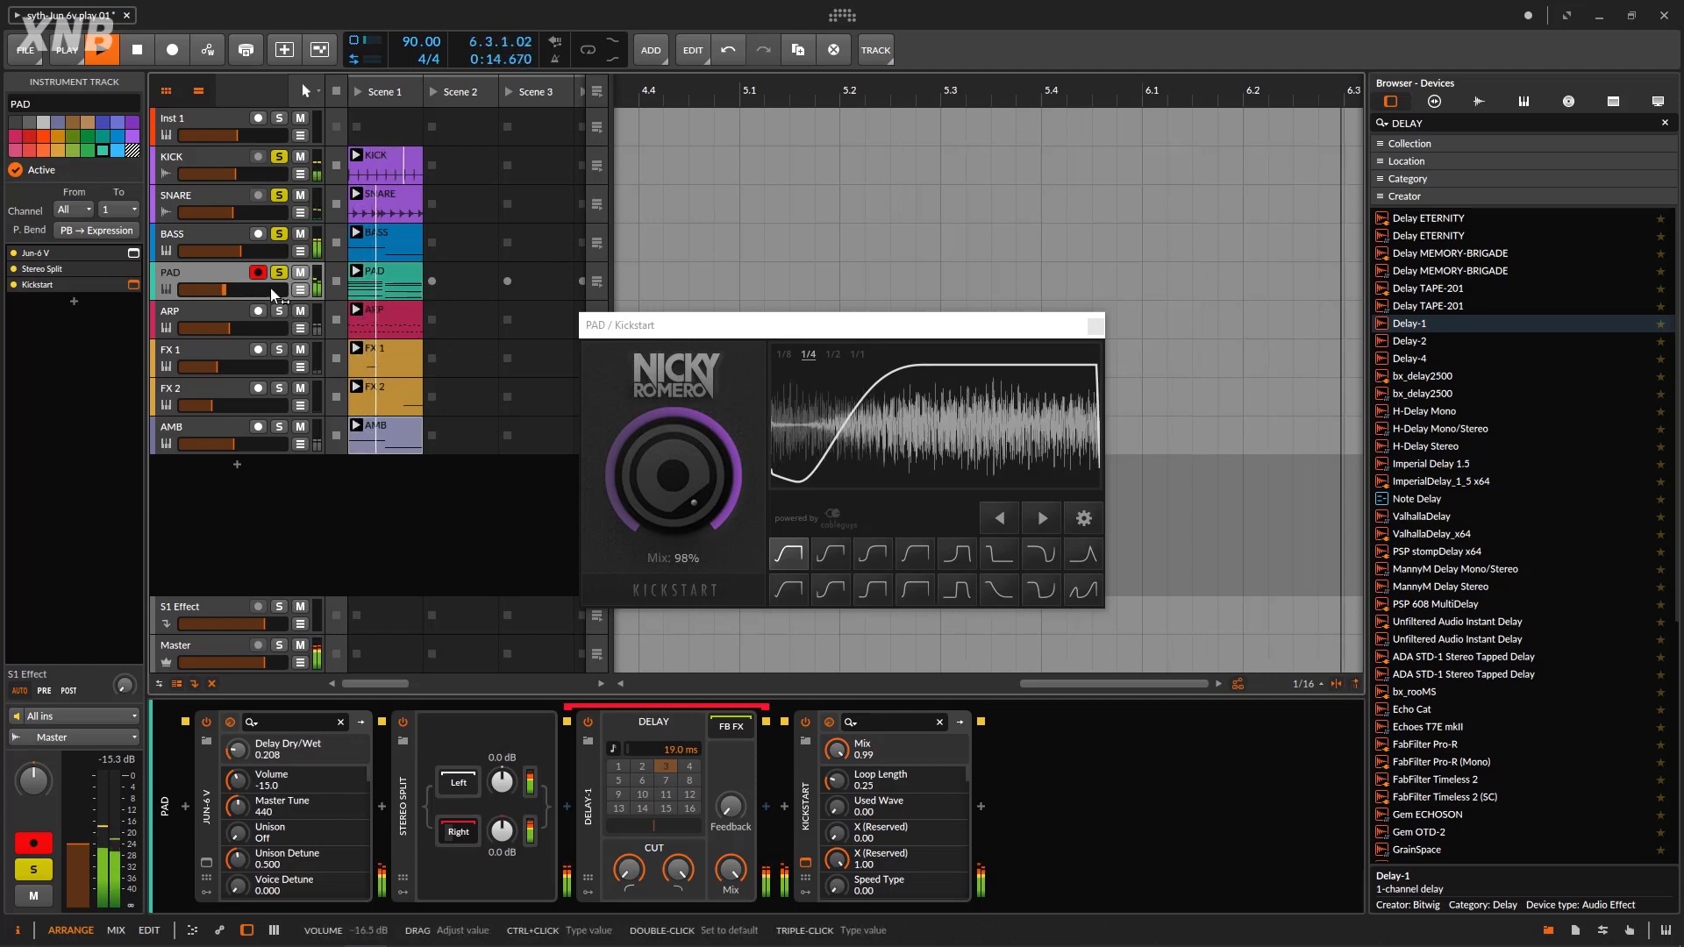
left_click(136, 55)
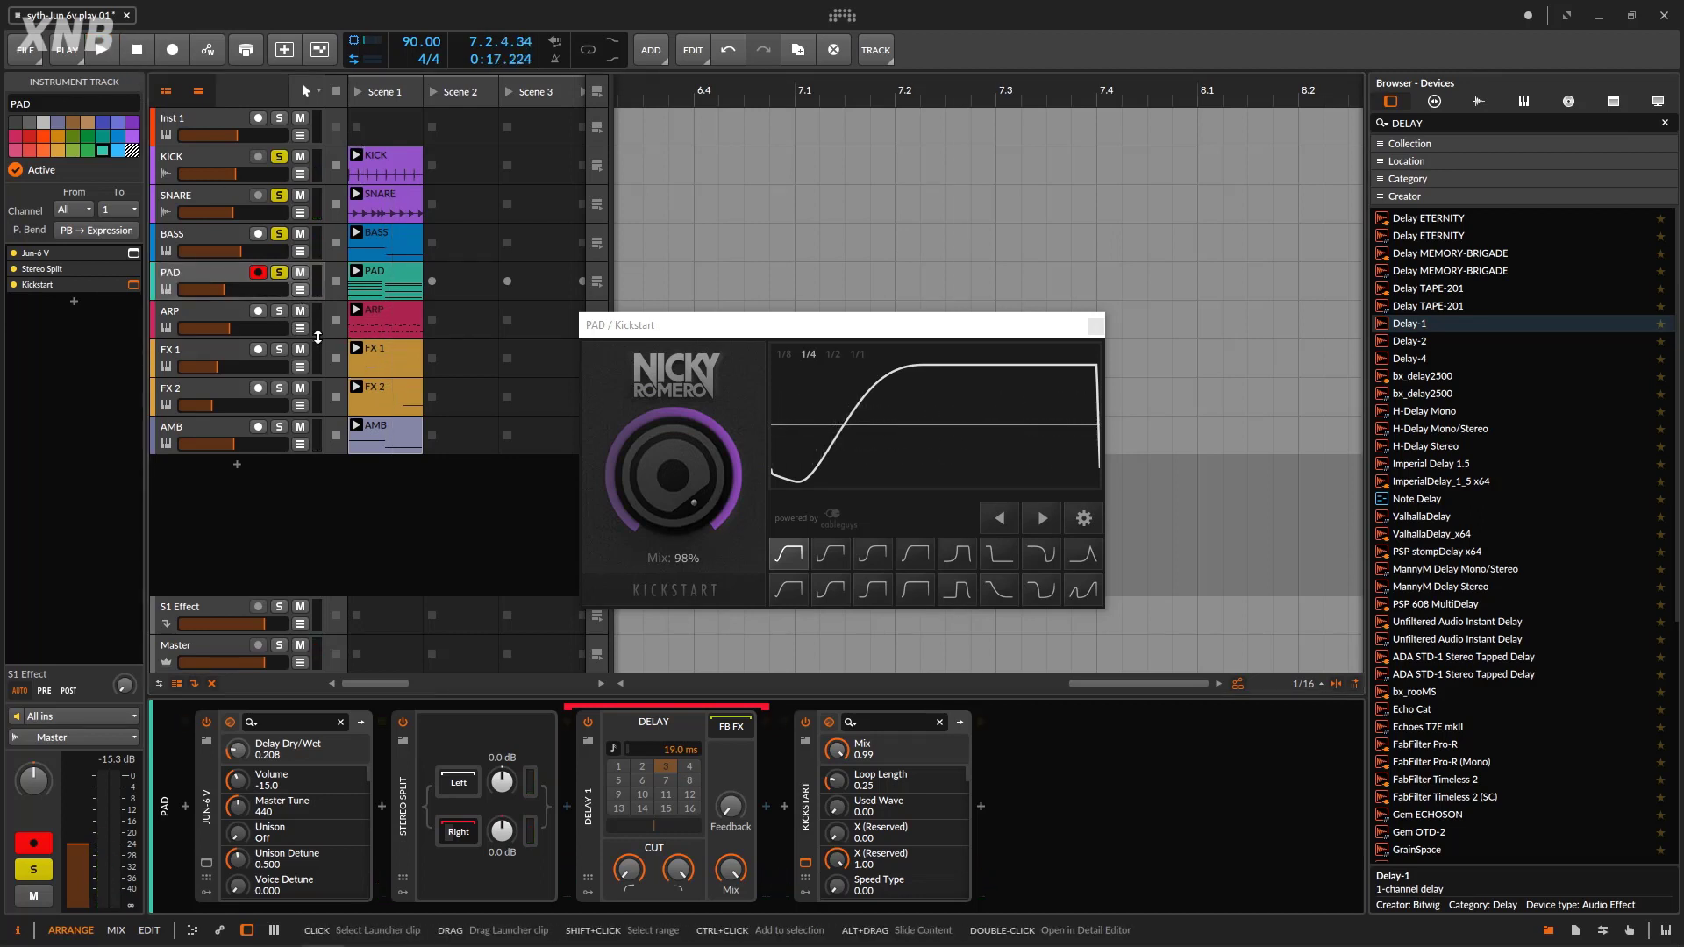
Solo the ARP track along with the other soloed tracks and raise its volume slightly during playback
left_click(279, 312)
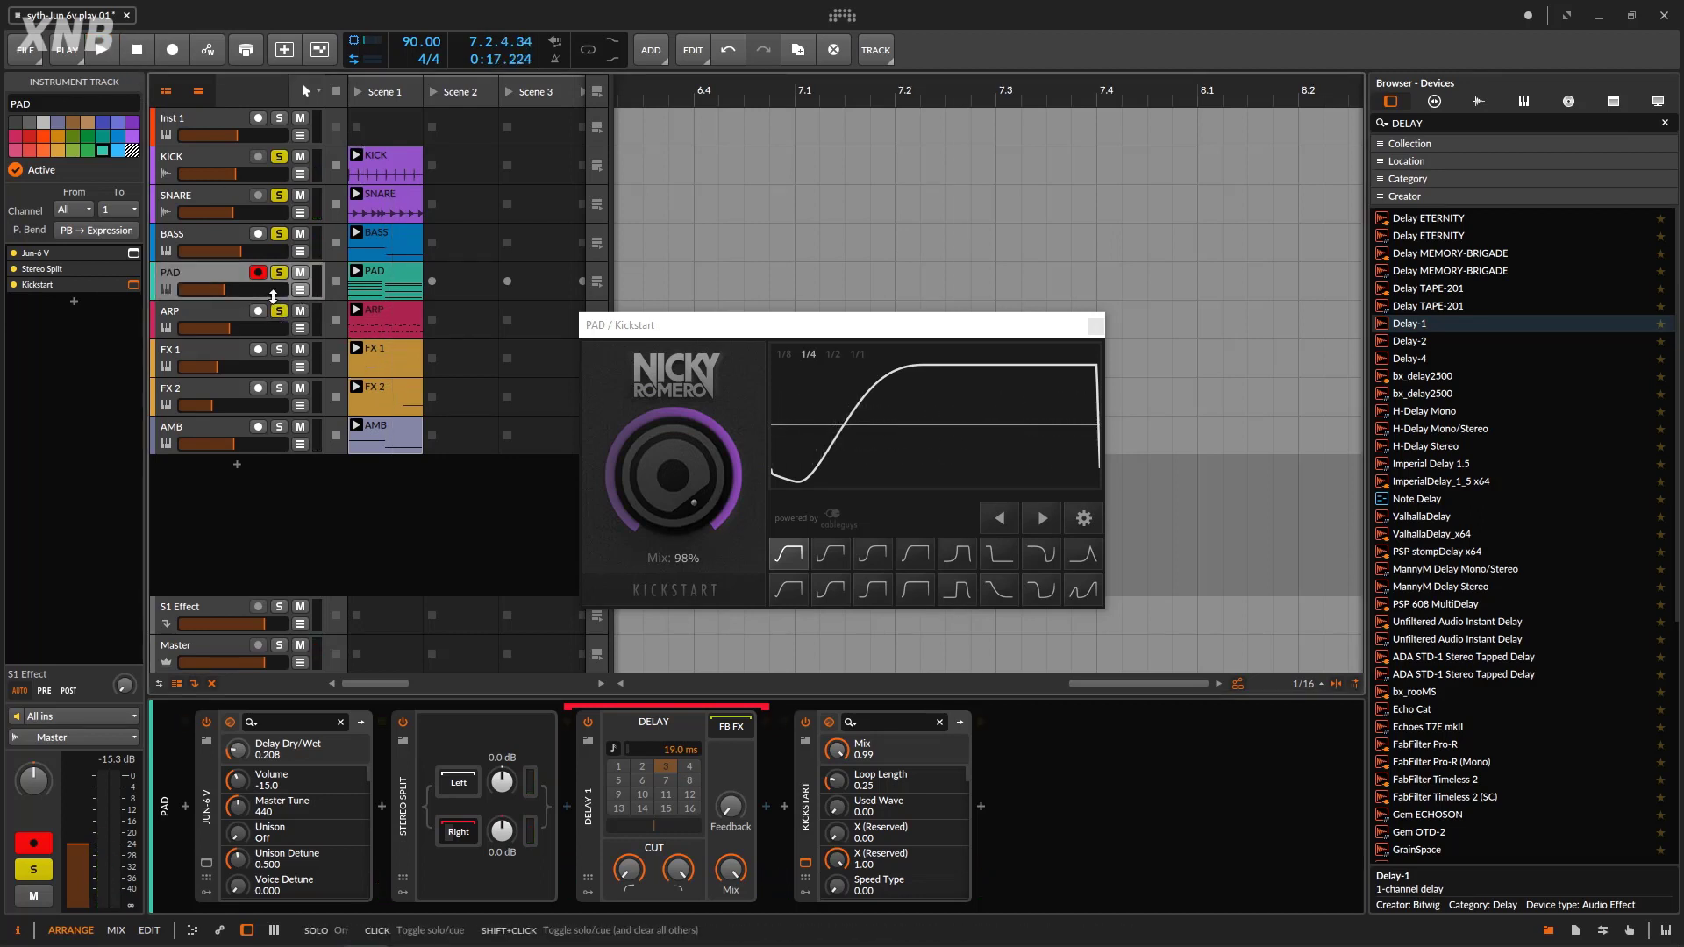
left_click(101, 61)
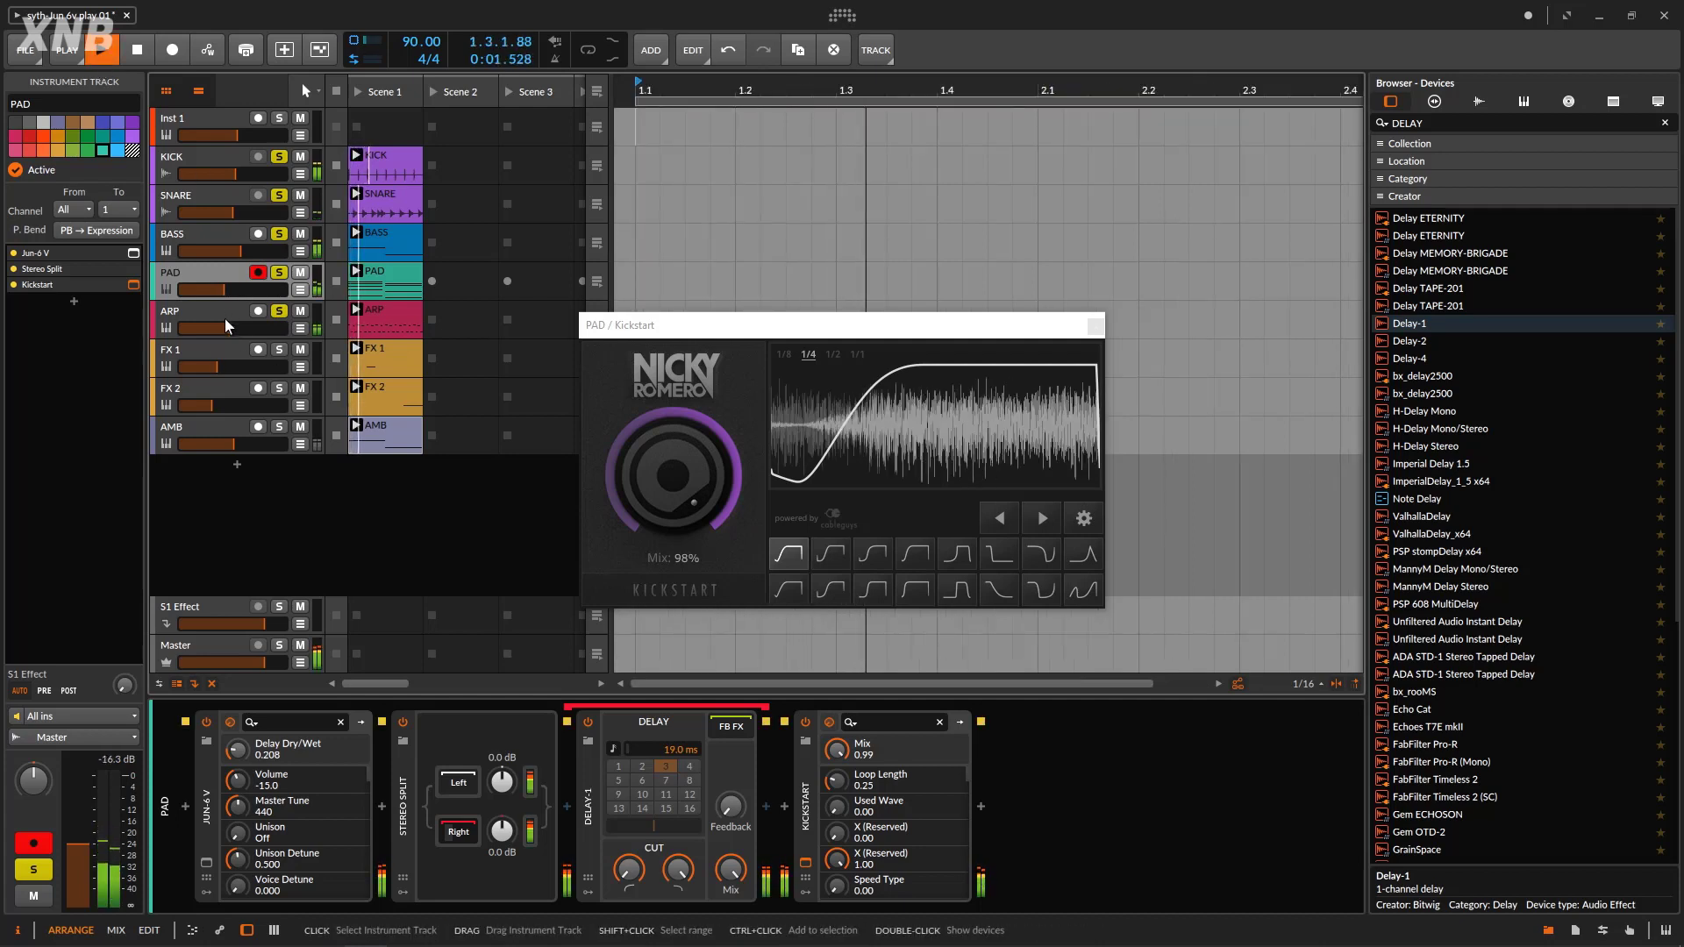
left_click_drag(227, 326, 264, 326)
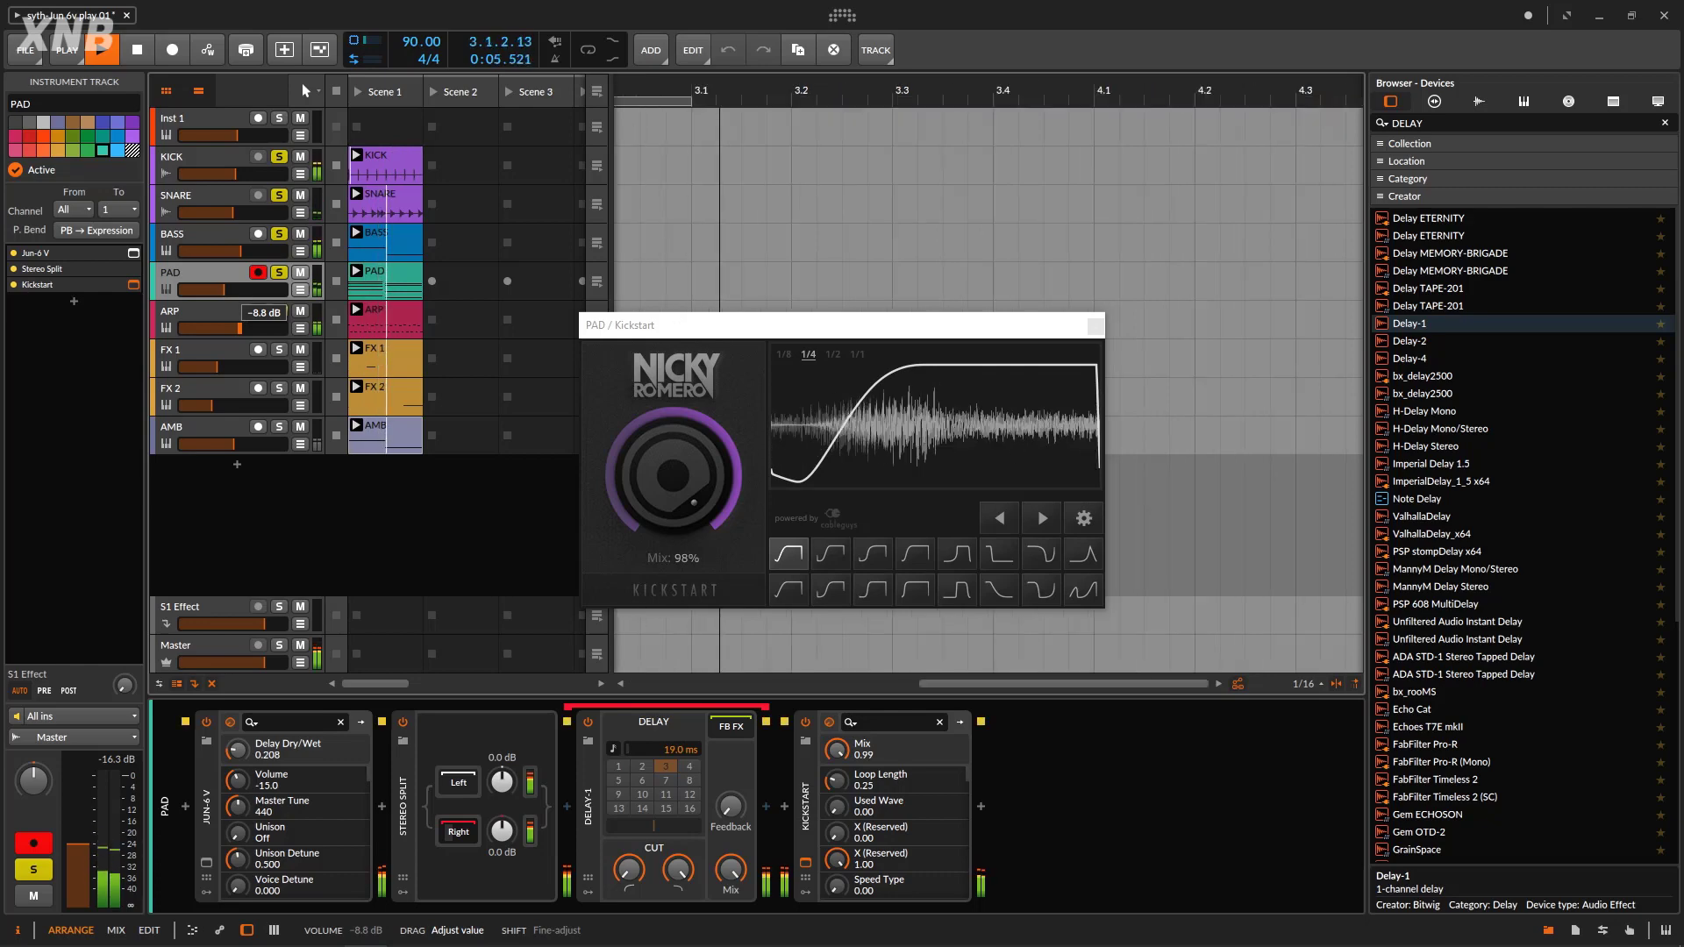
left_click_drag(240, 328, 230, 328)
key("space")
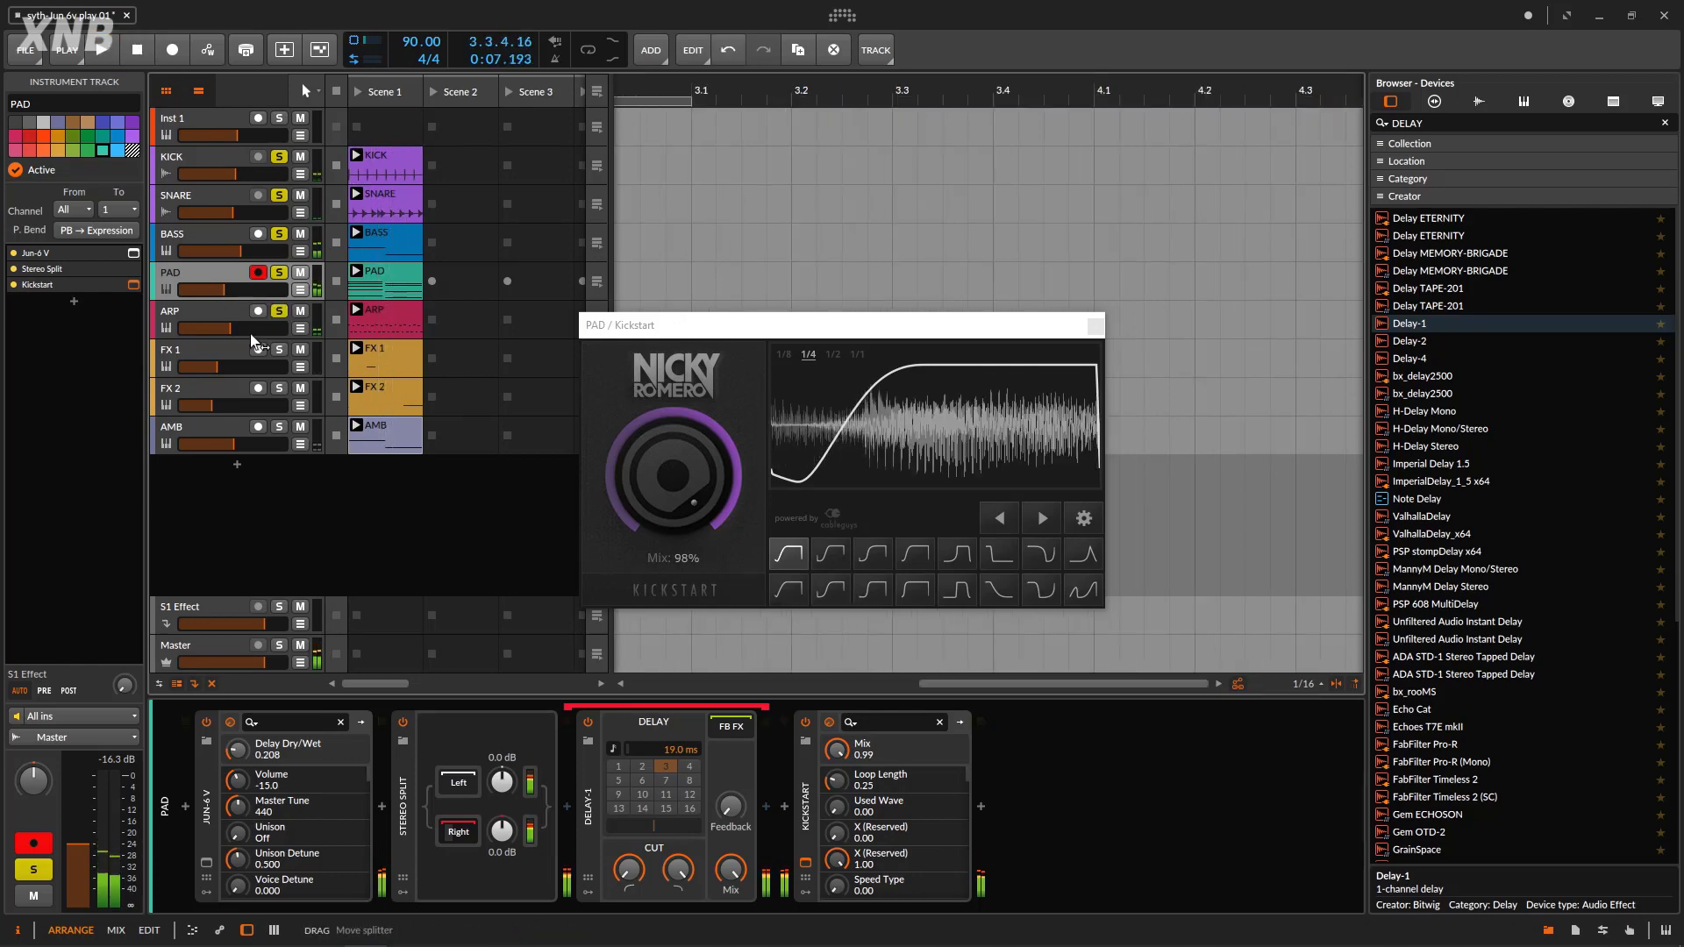
Close the Kickstart window, open the ARP track's Jun-6 V synth and enable its DCO sub-oscillator
left_click(237, 316)
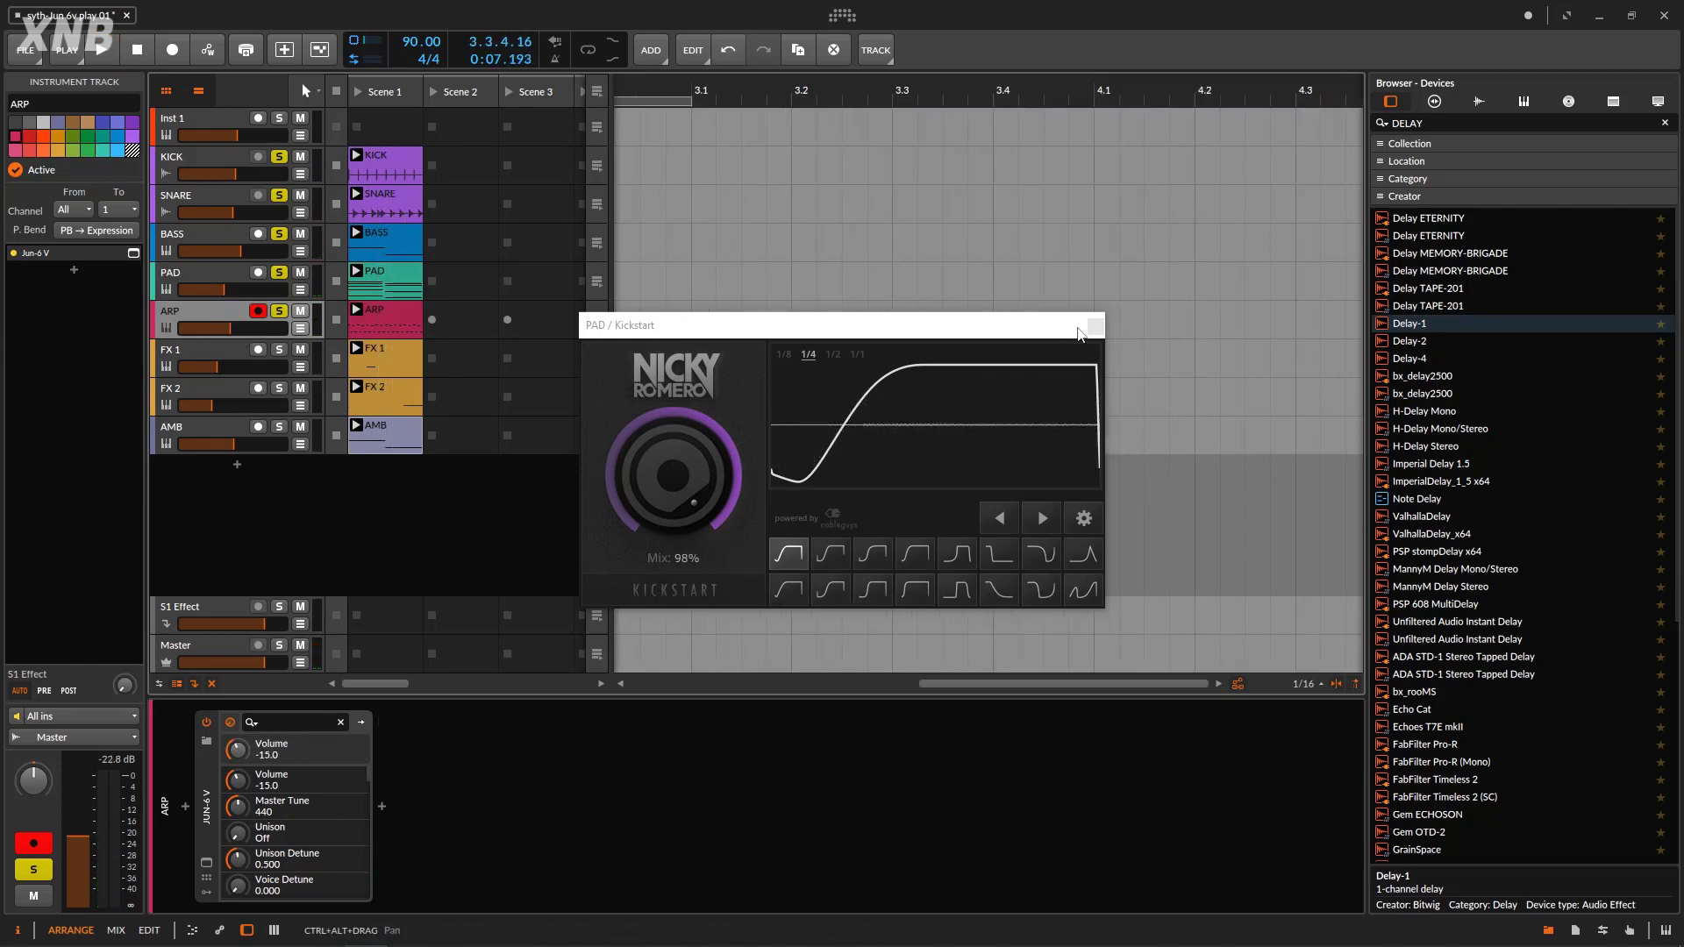
left_click(1095, 327)
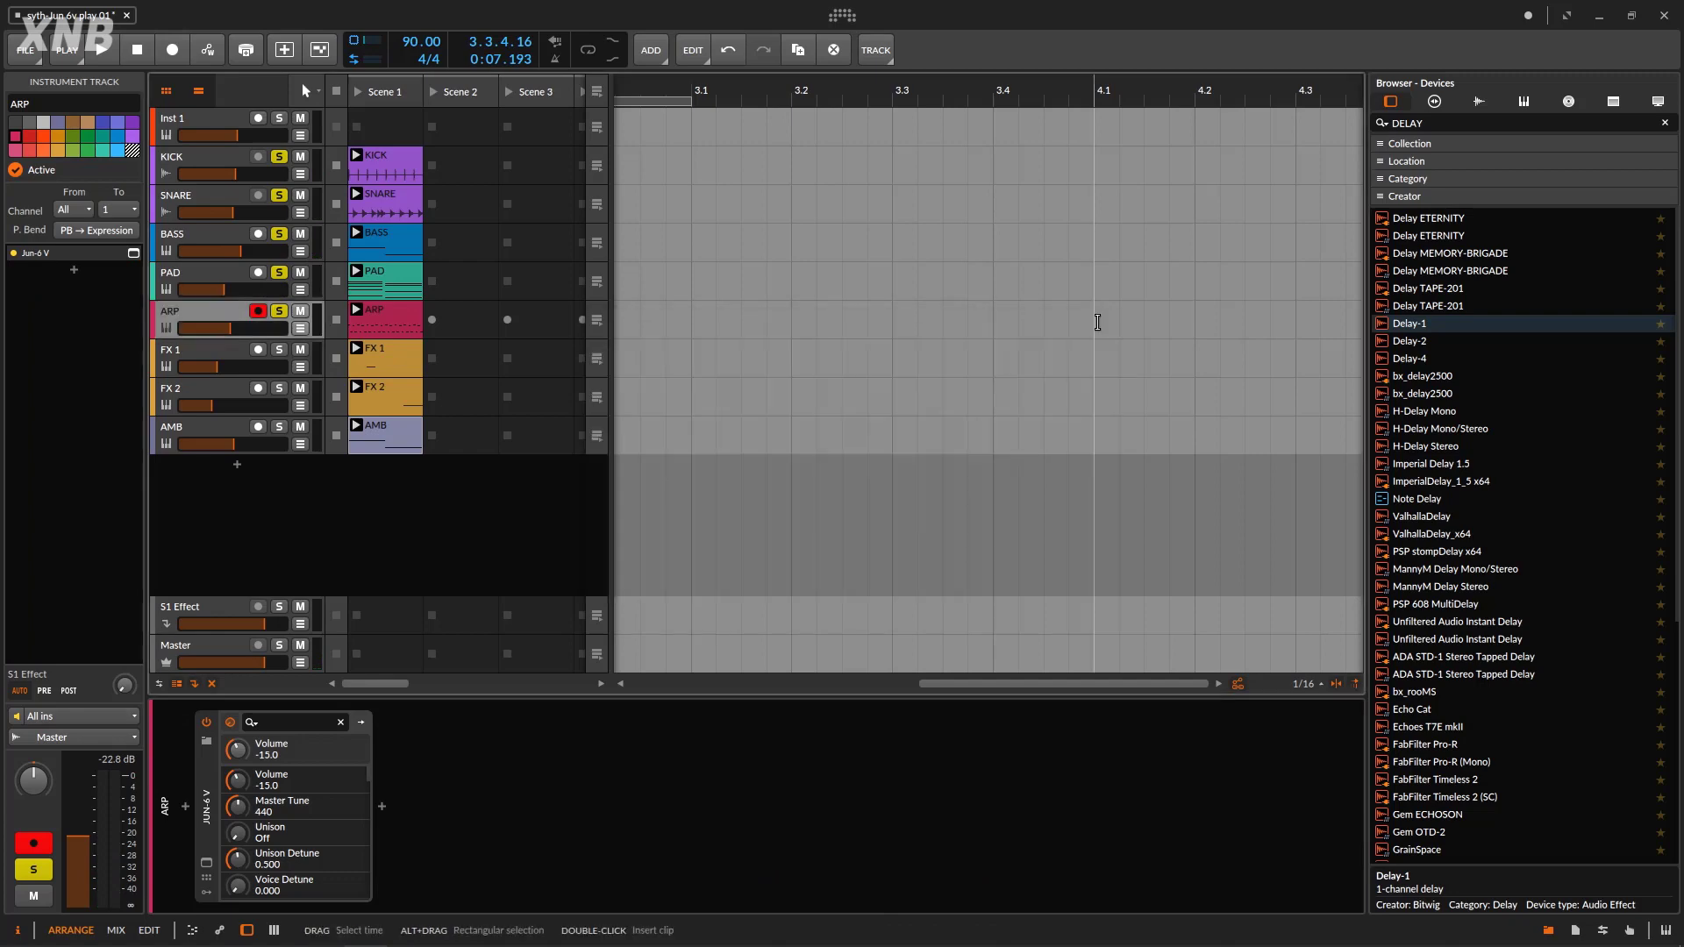
left_click(206, 863)
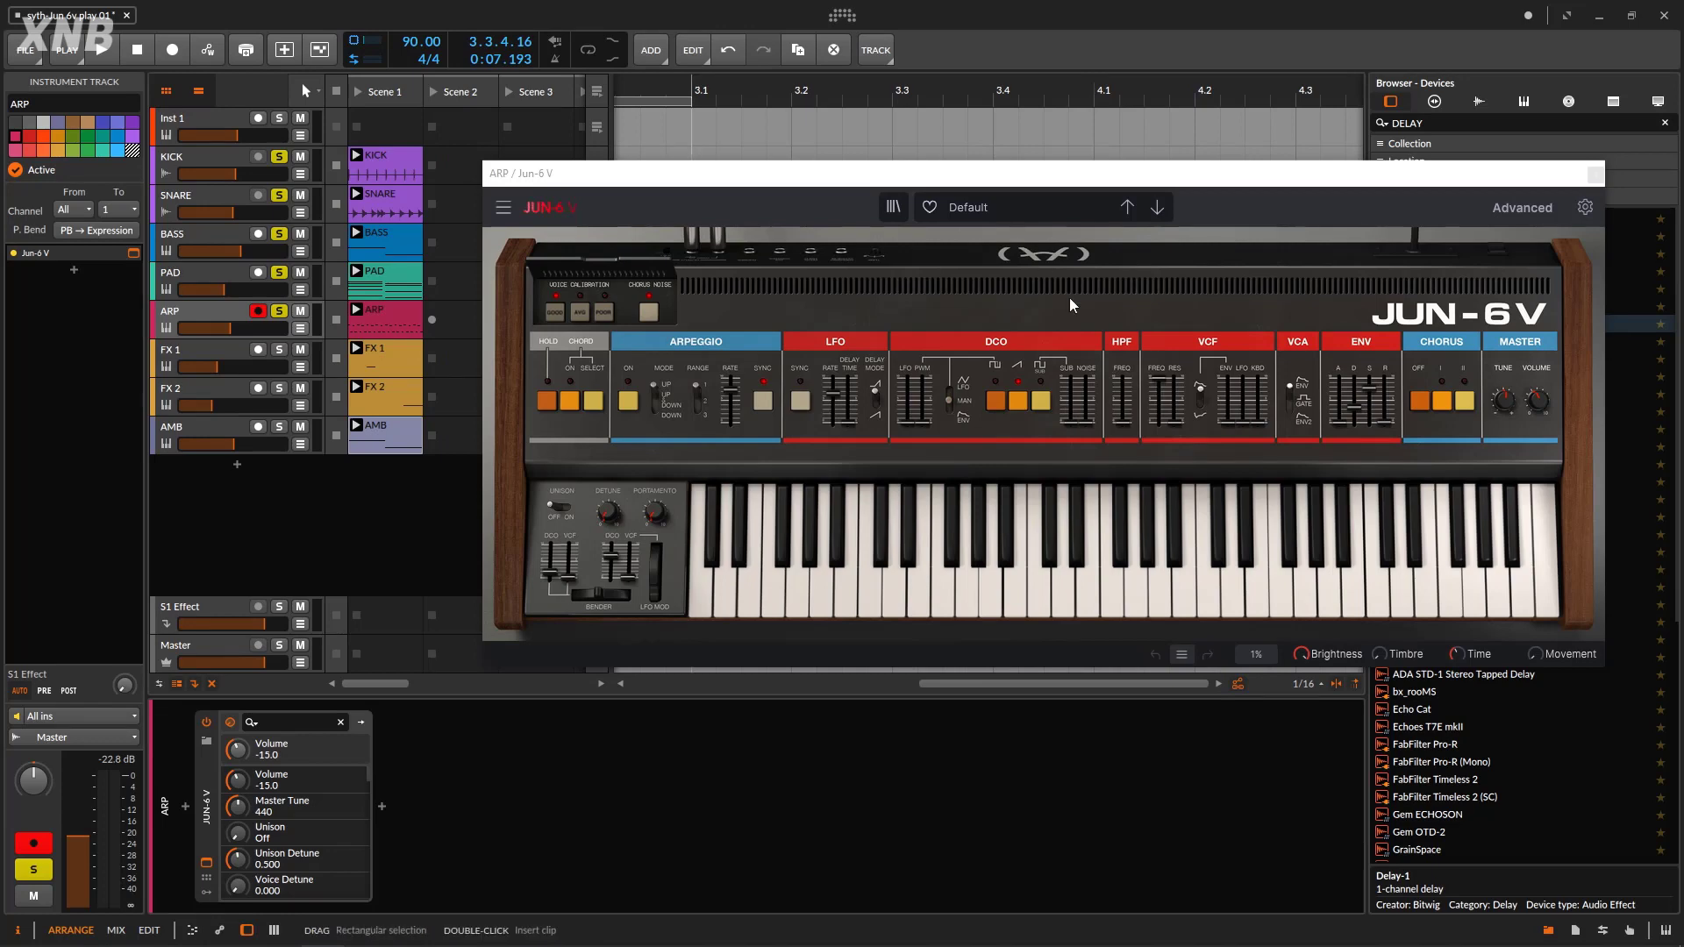
left_click(1047, 401)
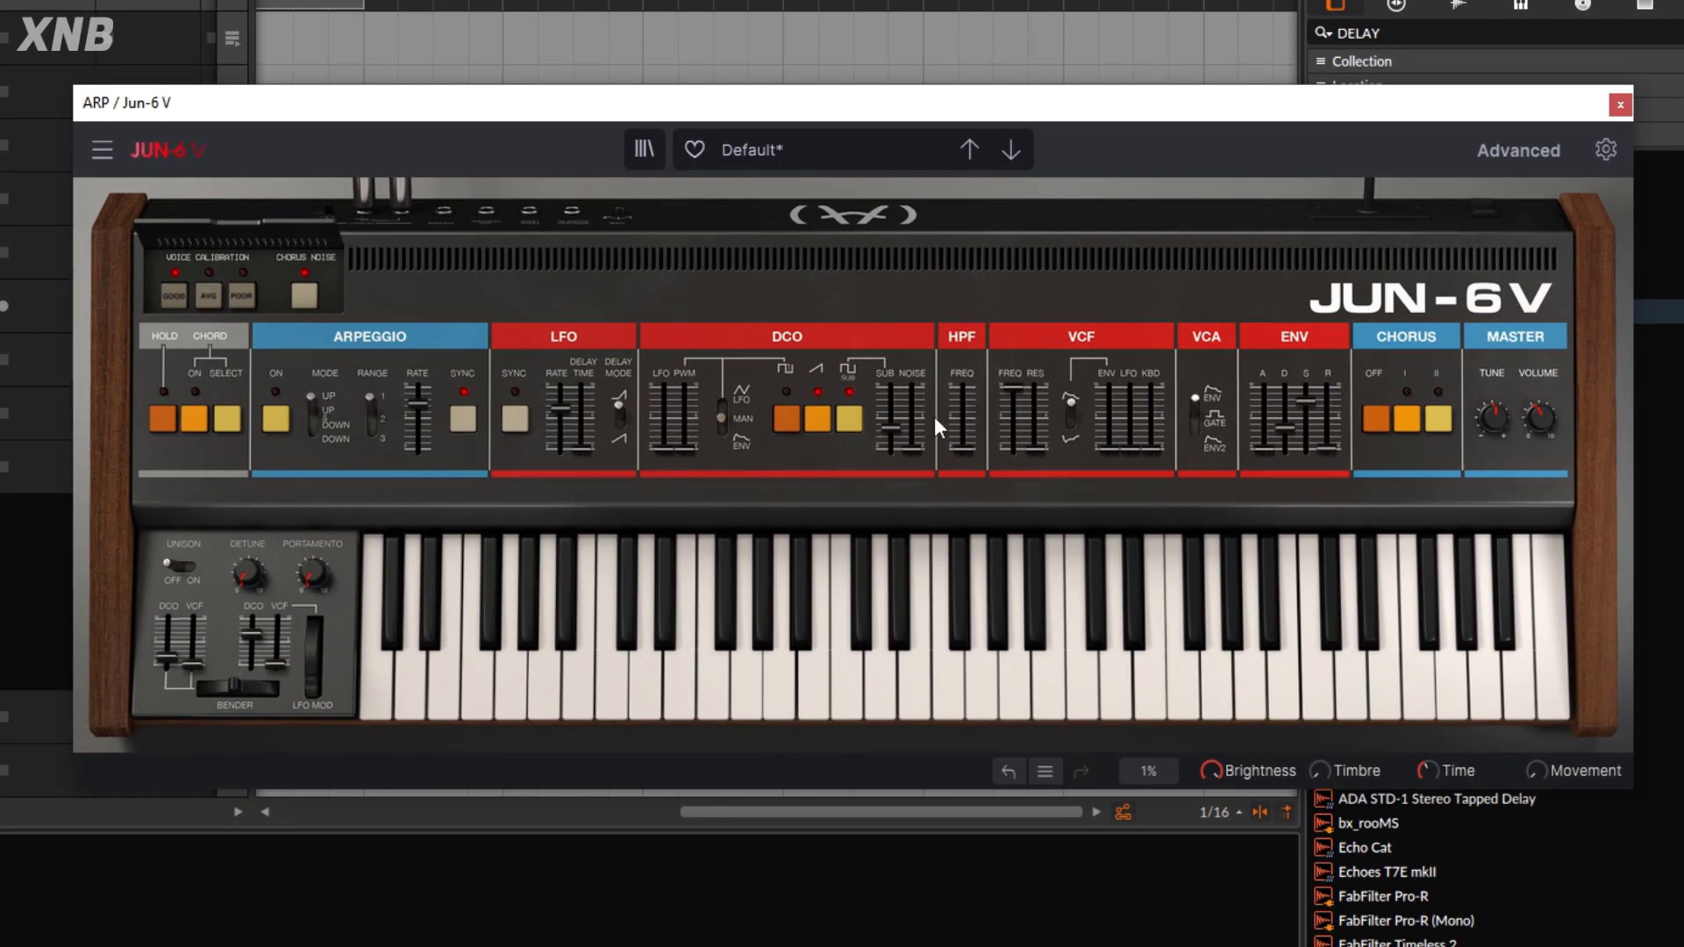
Set up a tempo-synced LFO with slight DCO modulation on the ARP synth and switch on Chorus I during playback
left_click(514, 416)
mouse_move(575, 387)
key("space")
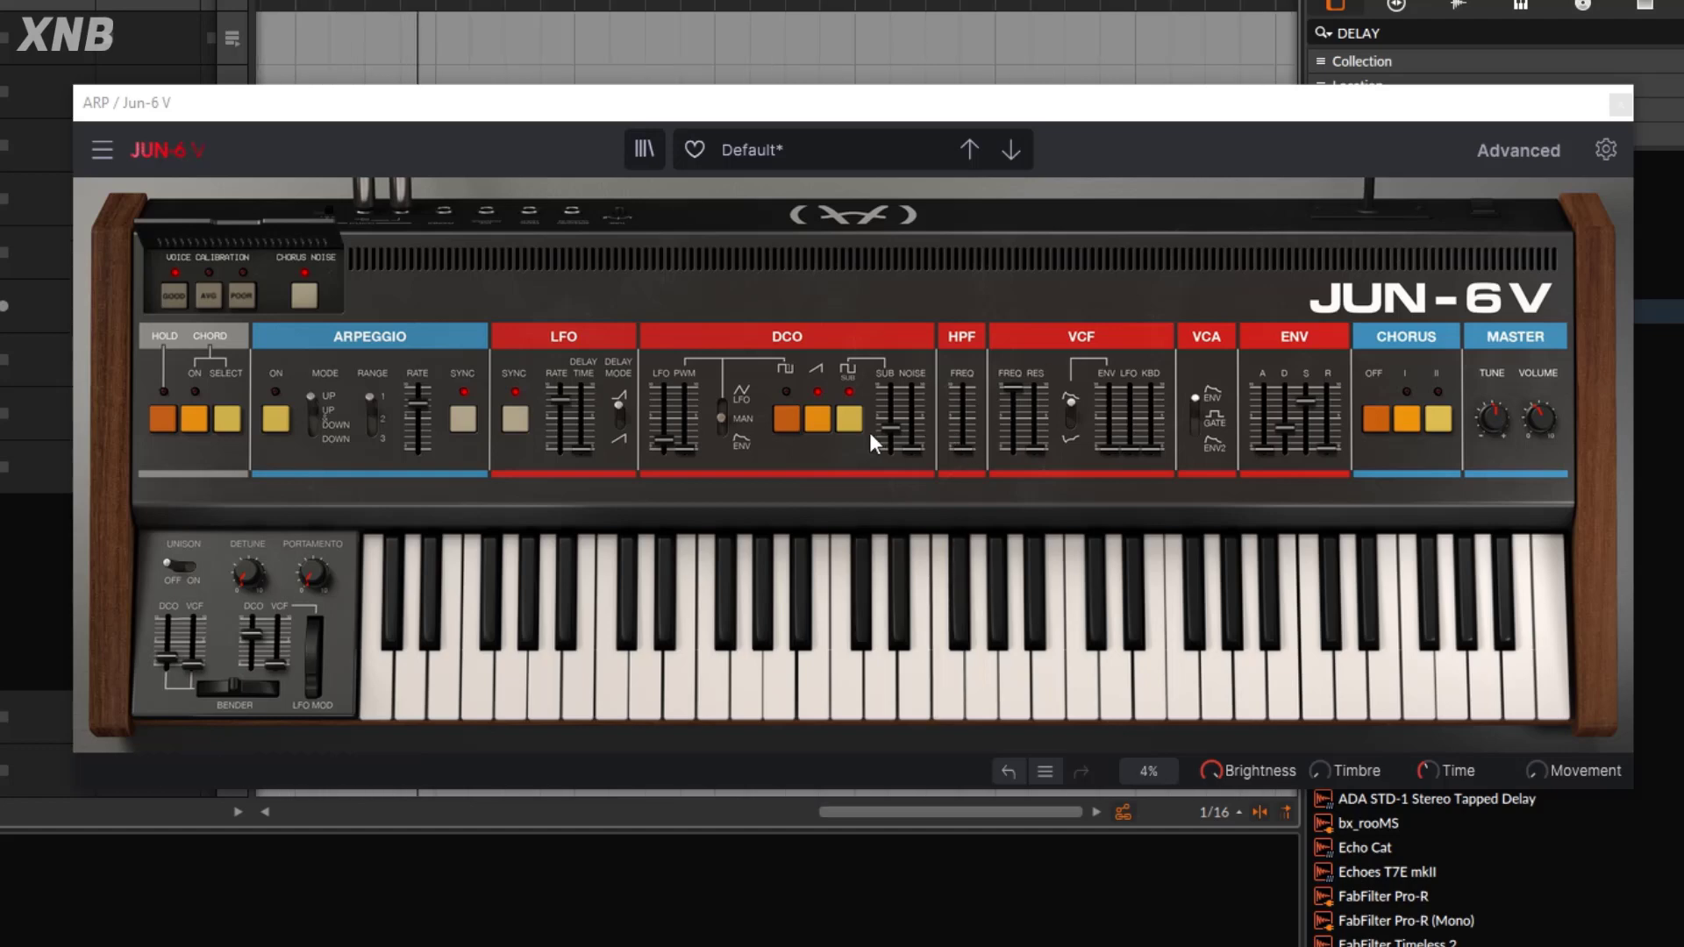
mouse_move(884, 428)
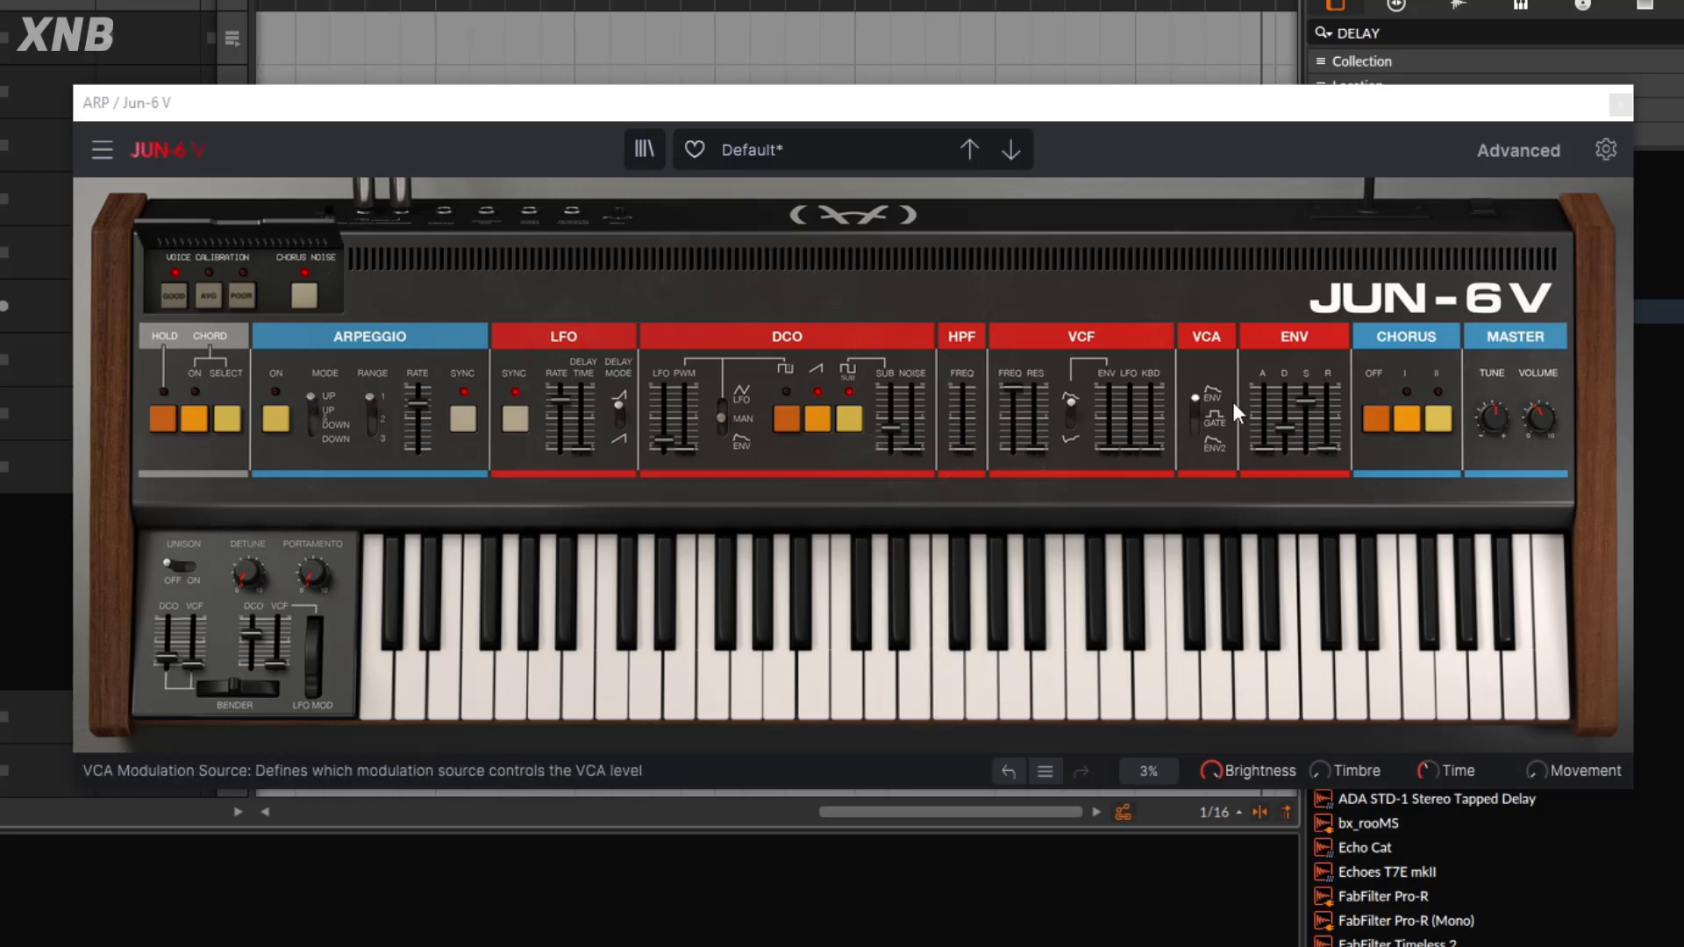
left_click(1406, 416)
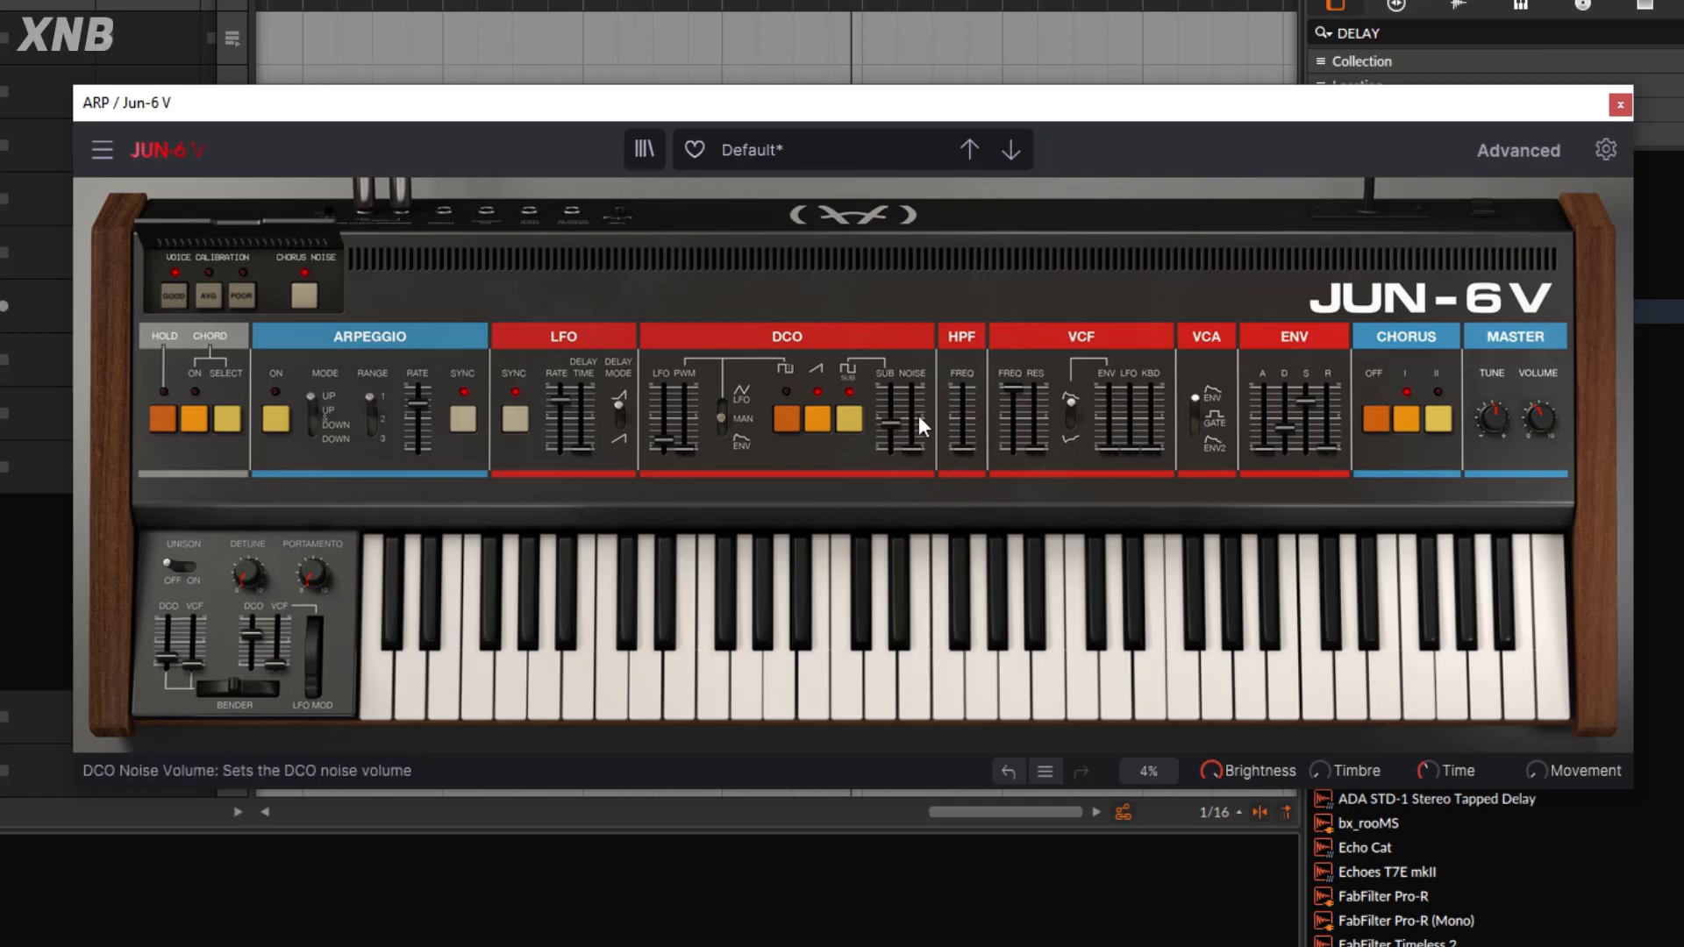
Lower the ARP synth's VCF cutoff and raise the envelope modulation of the filter to a high amount
left_click_drag(1010, 387, 1099, 391)
mouse_move(1262, 452)
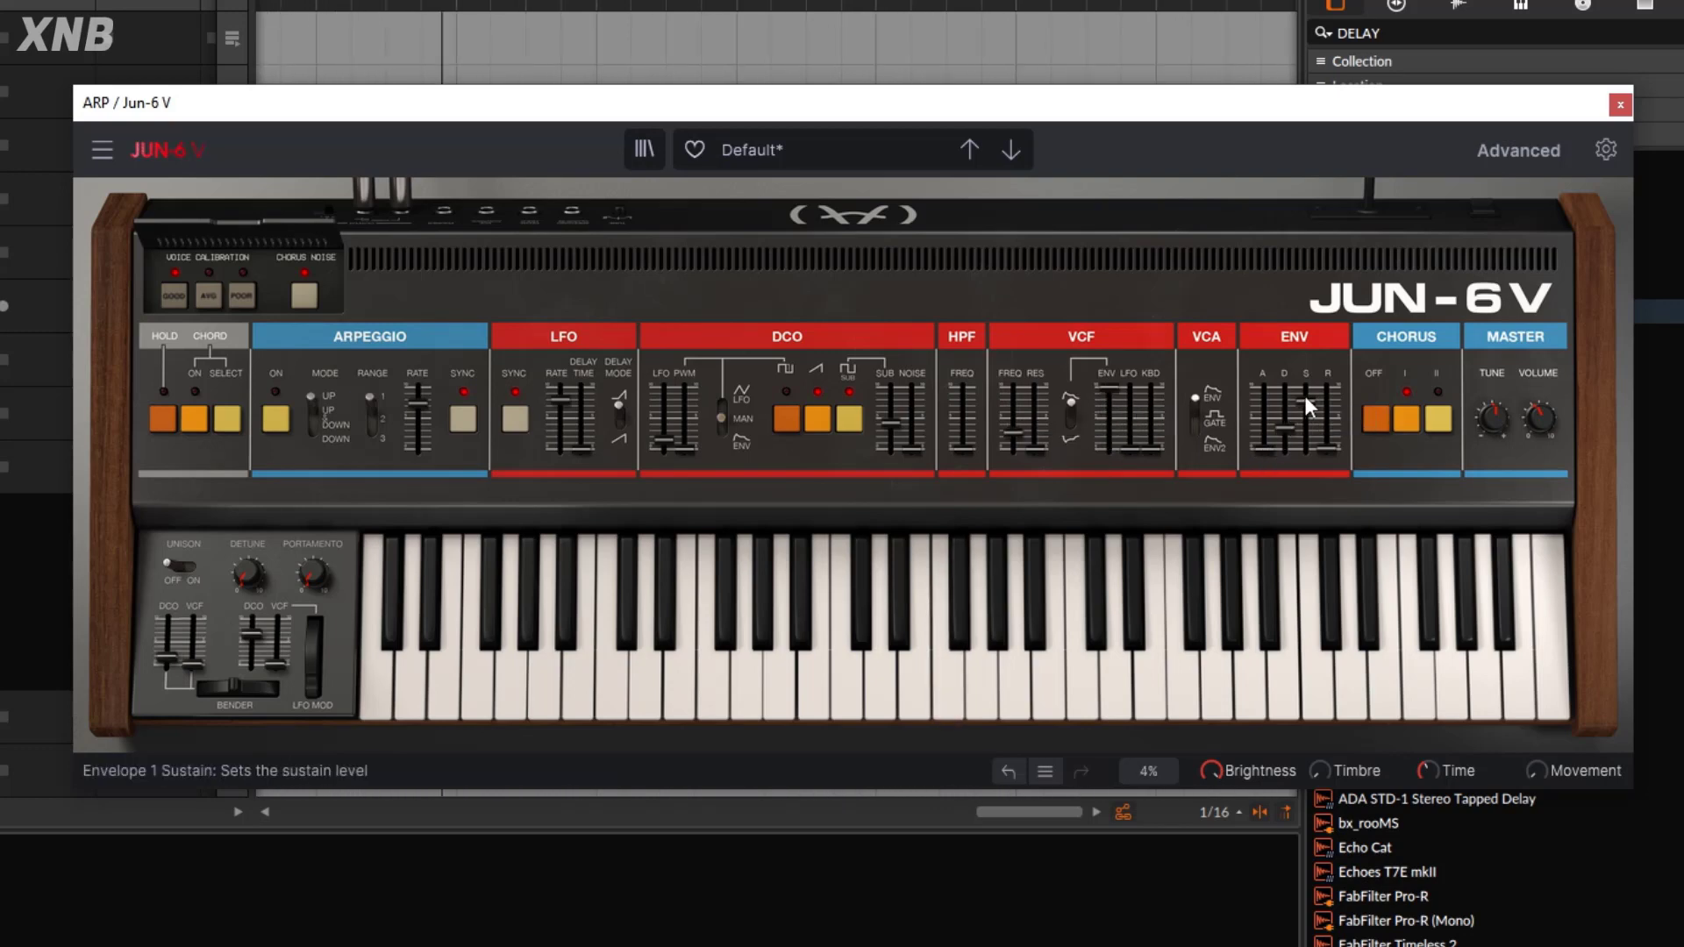
mouse_move(1318, 400)
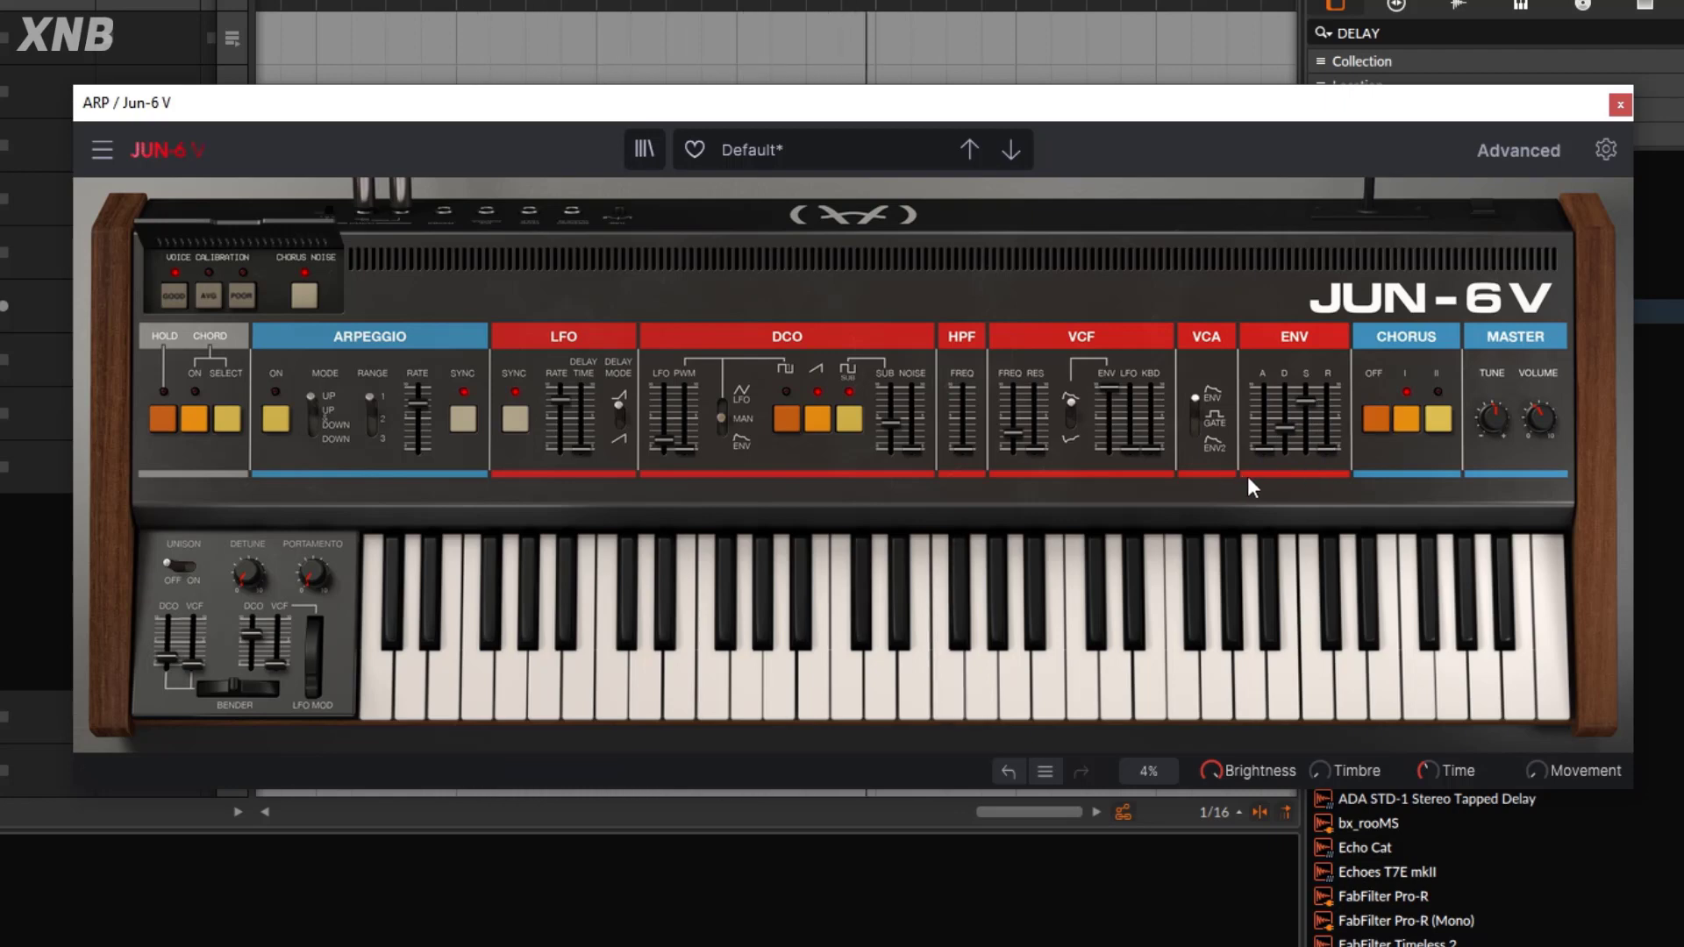
Set the ARP synth's VCA source to Gate and shape envelope 1 with sustain about 0.208 and decay about 6.310 s
mouse_move(1215, 420)
left_click_drag(1306, 402, 1306, 421)
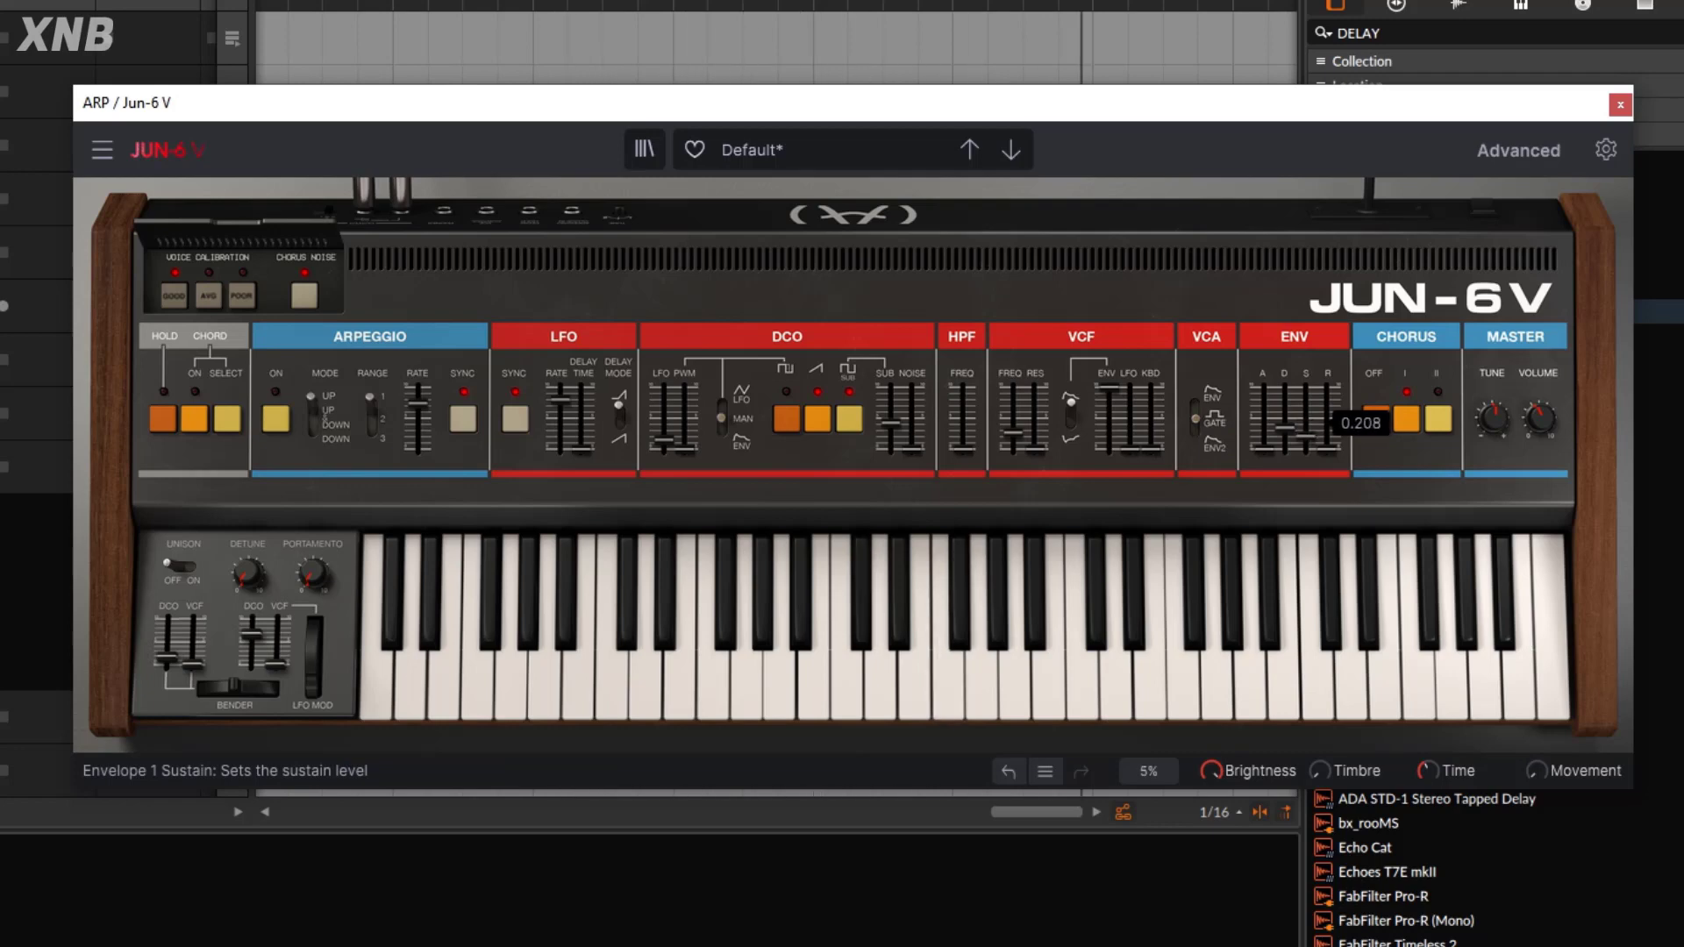
left_click_drag(1306, 436, 1263, 447)
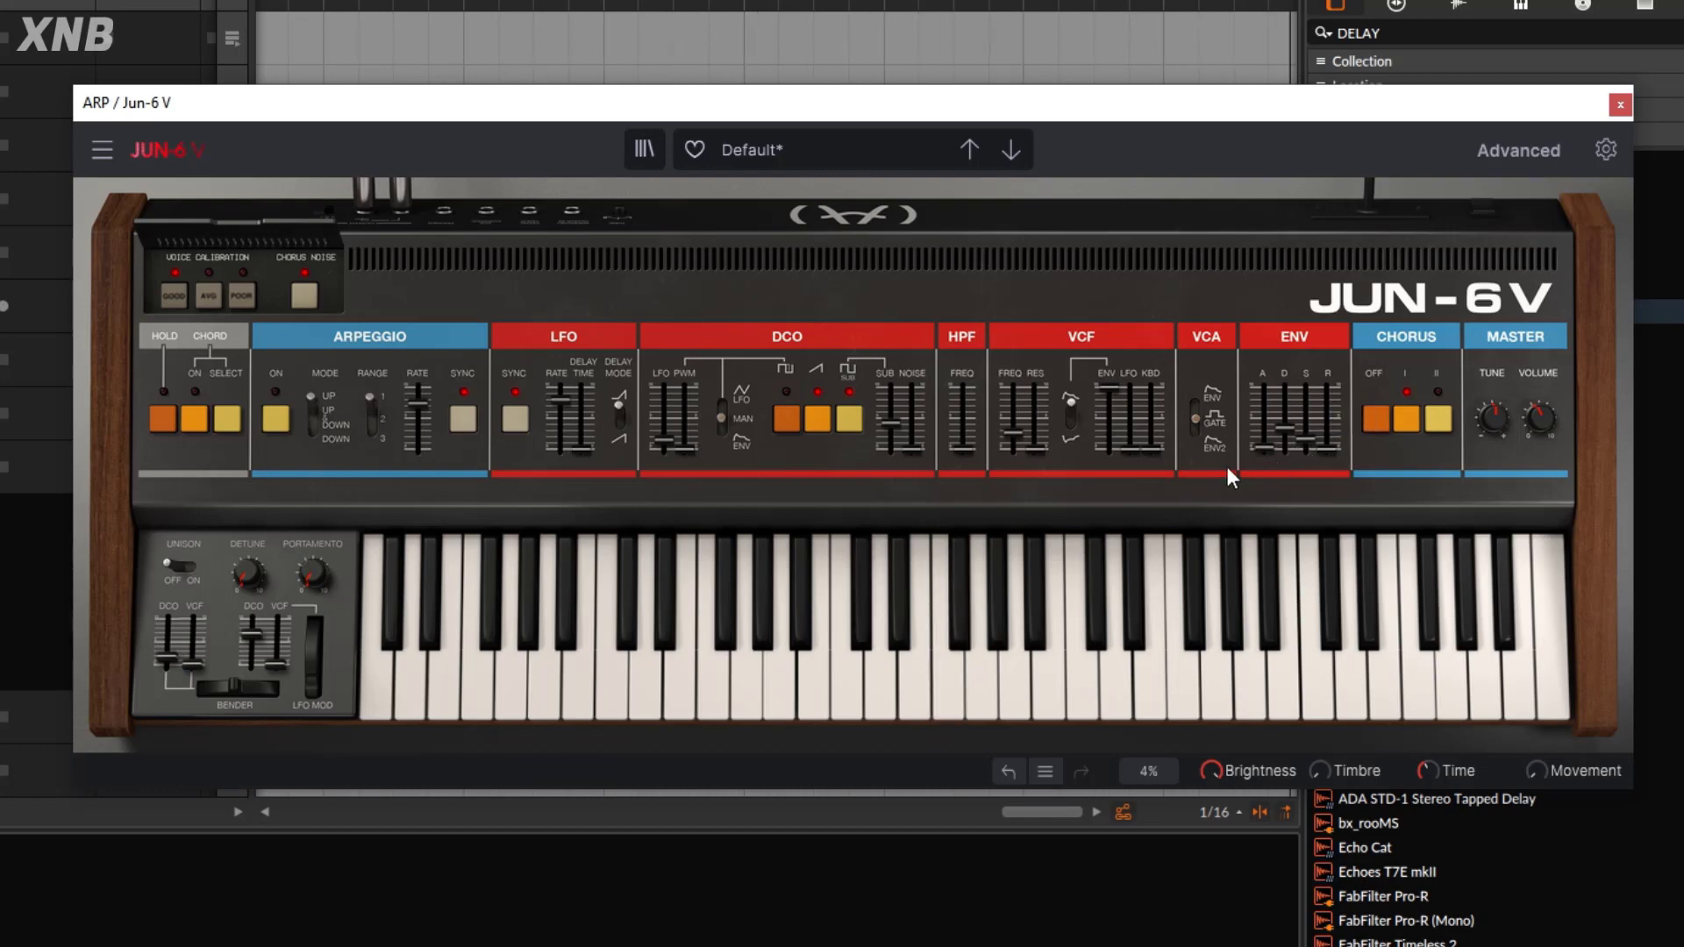
mouse_move(1287, 430)
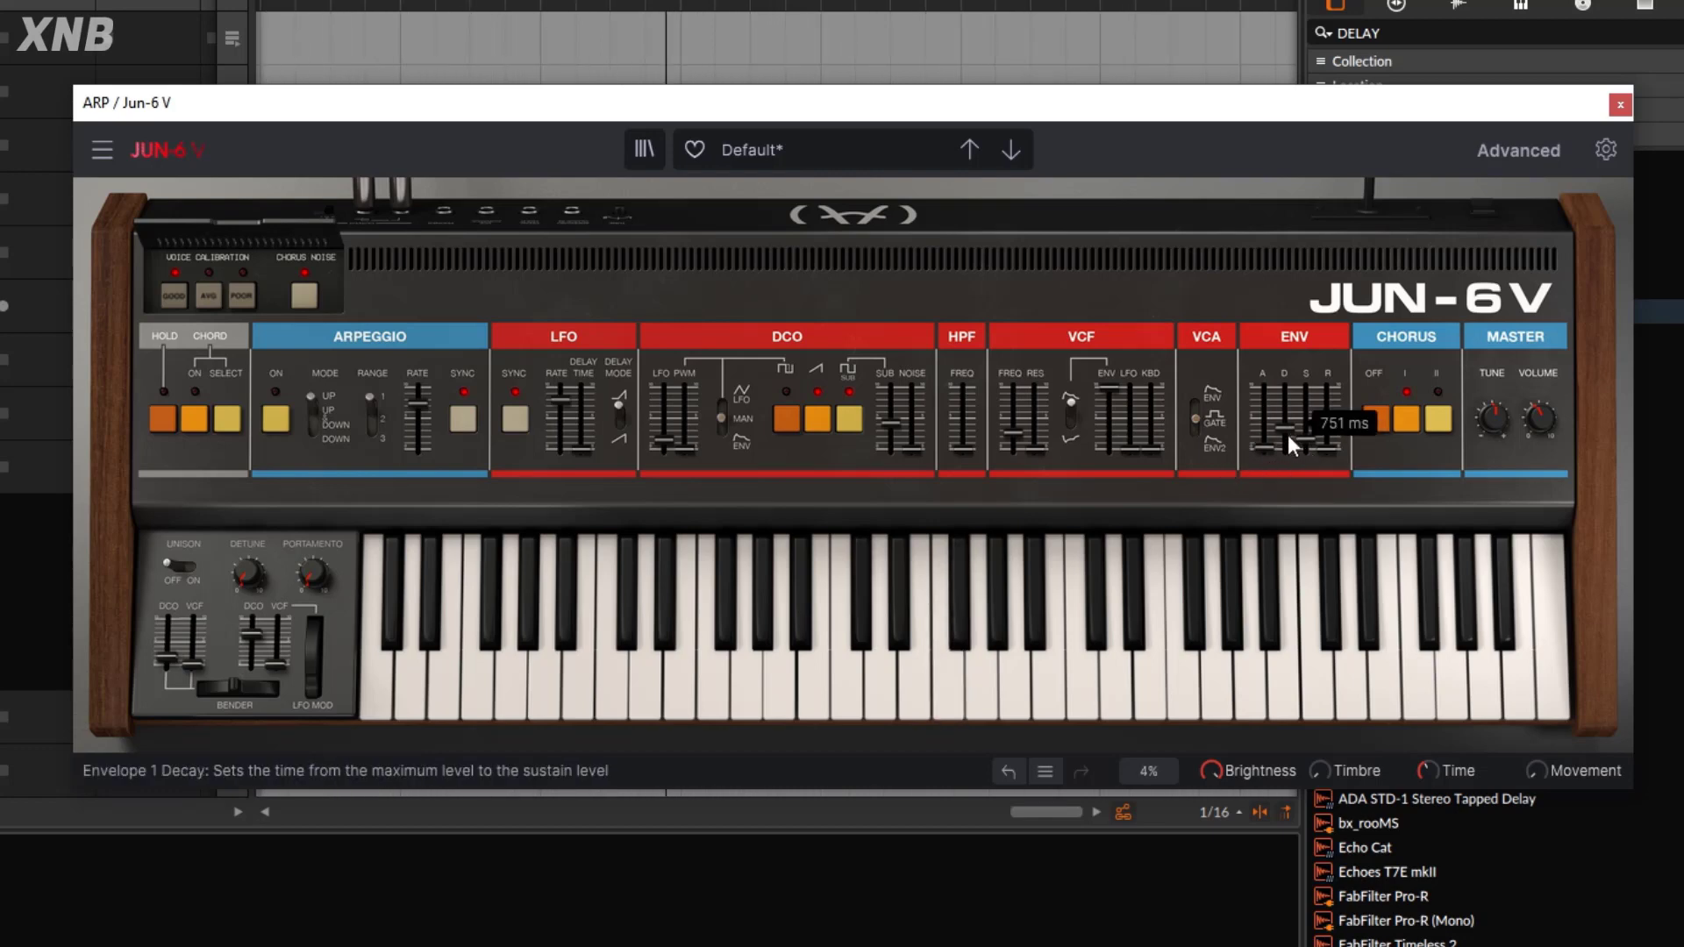
left_click_drag(1288, 435, 1287, 422)
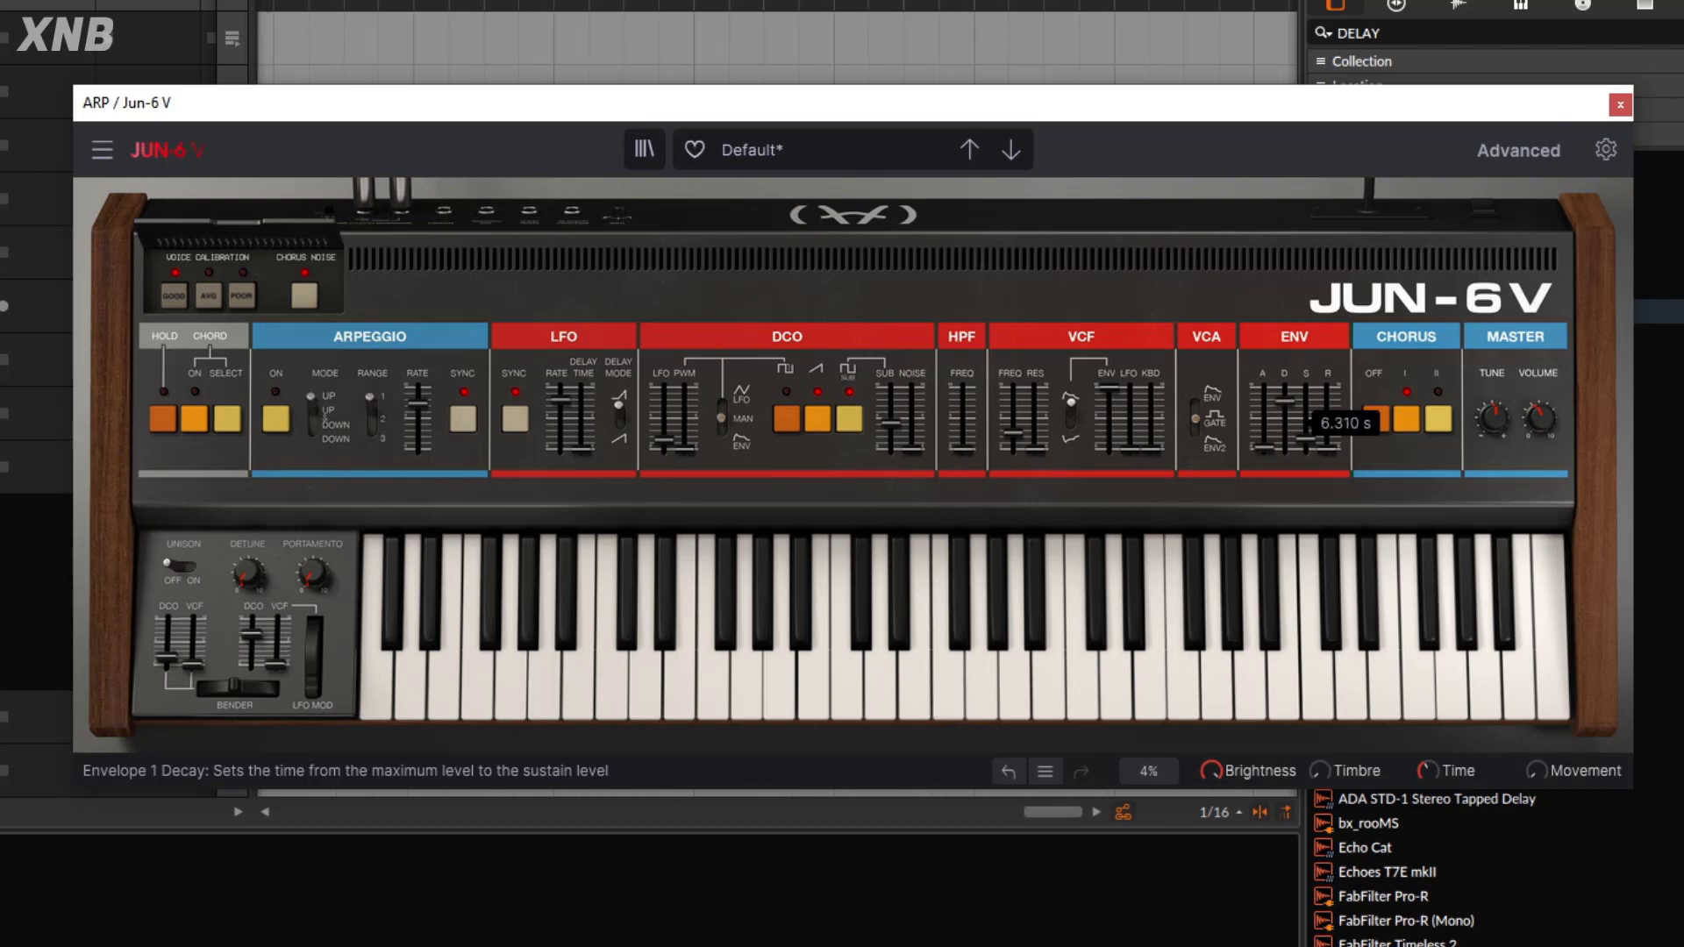
Turn on 3-voice unison for the ARP synth and fine-tune its envelope 1 and VCF cutoff
left_click(190, 563)
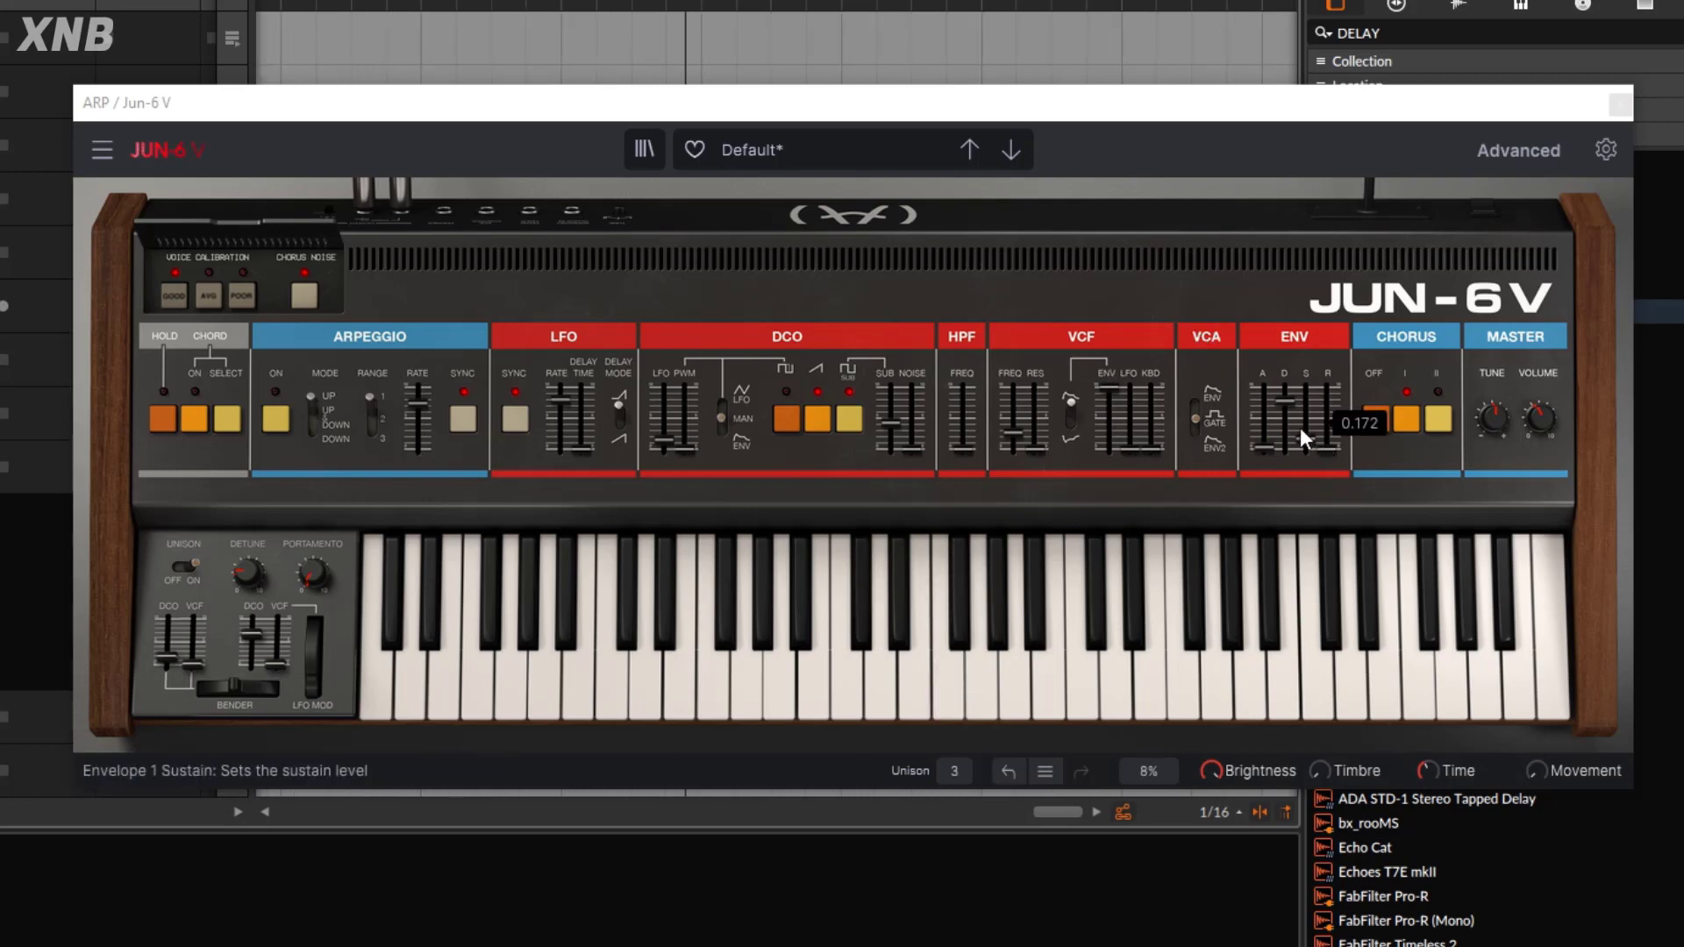
mouse_move(1291, 390)
left_click_drag(1291, 391, 1291, 393)
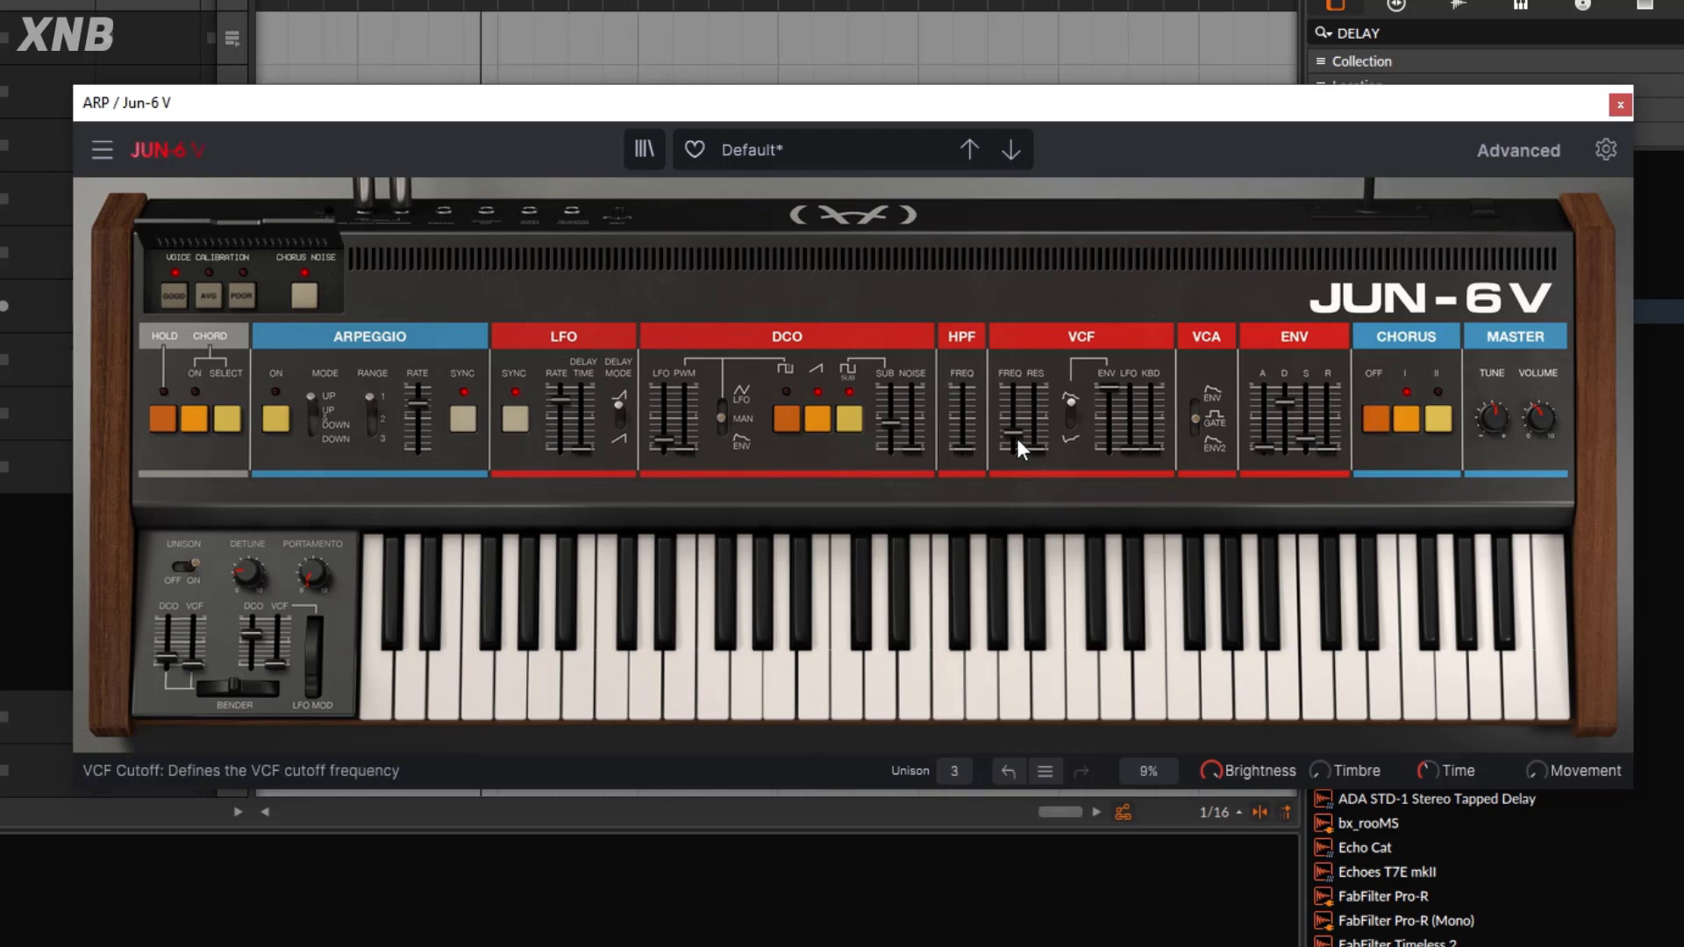
mouse_move(1016, 438)
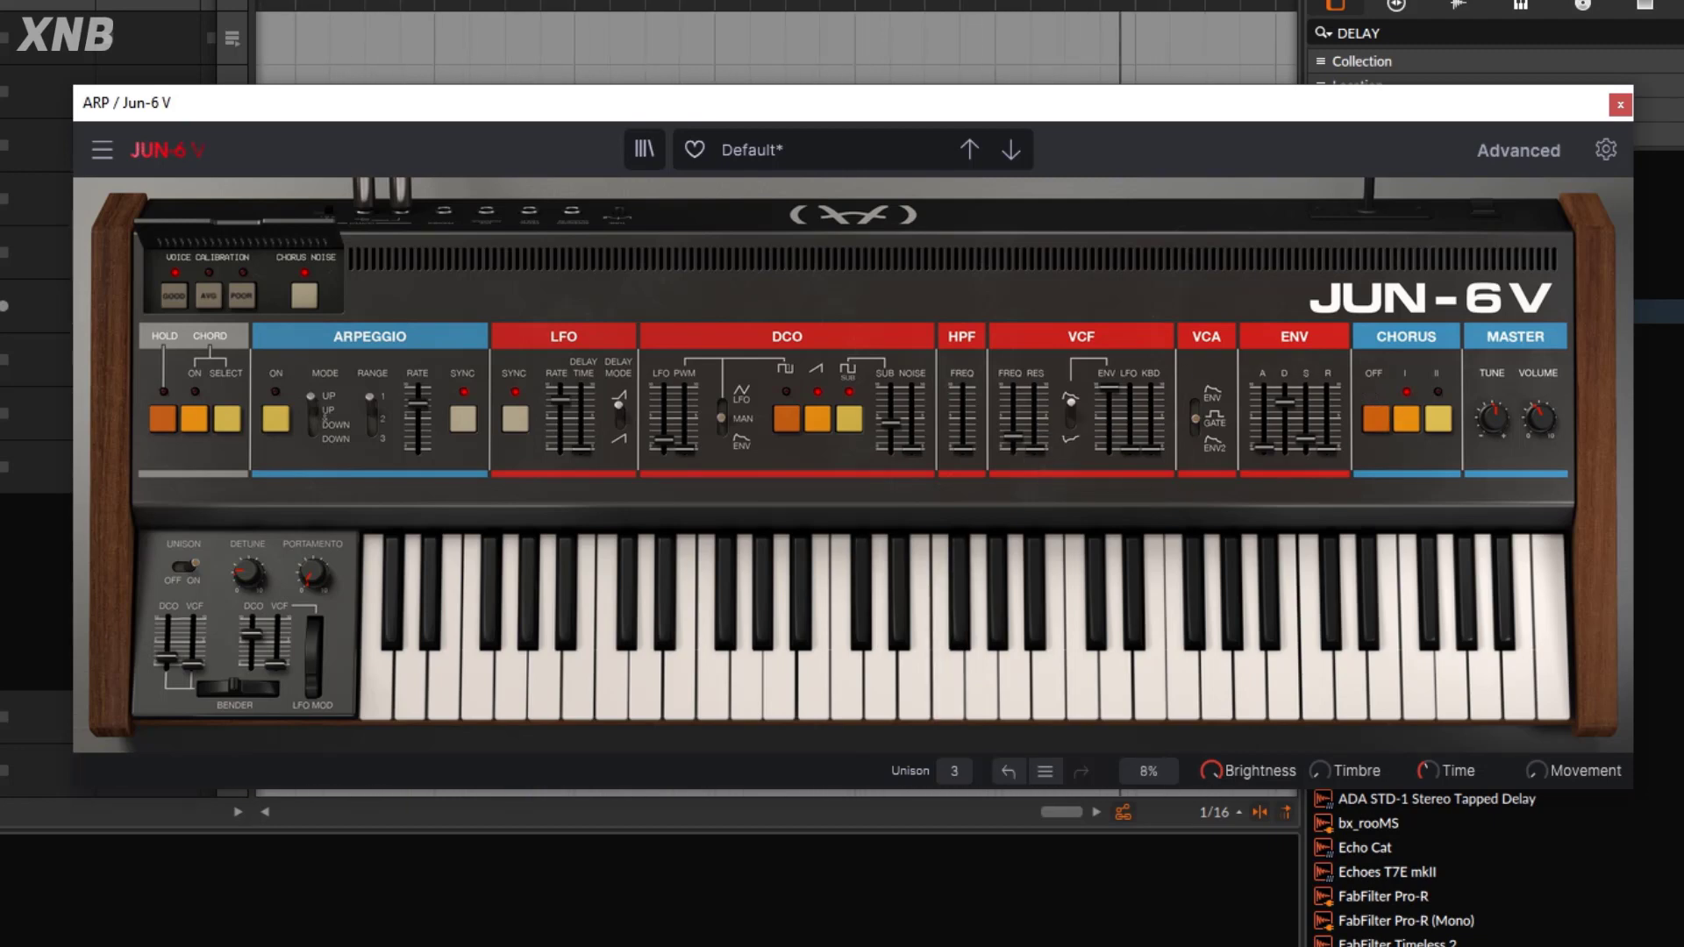
Copy the PAD track's Kickstart sidechain effect to the end of the ARP device chain and set its mix to 0.81
left_click(37, 252)
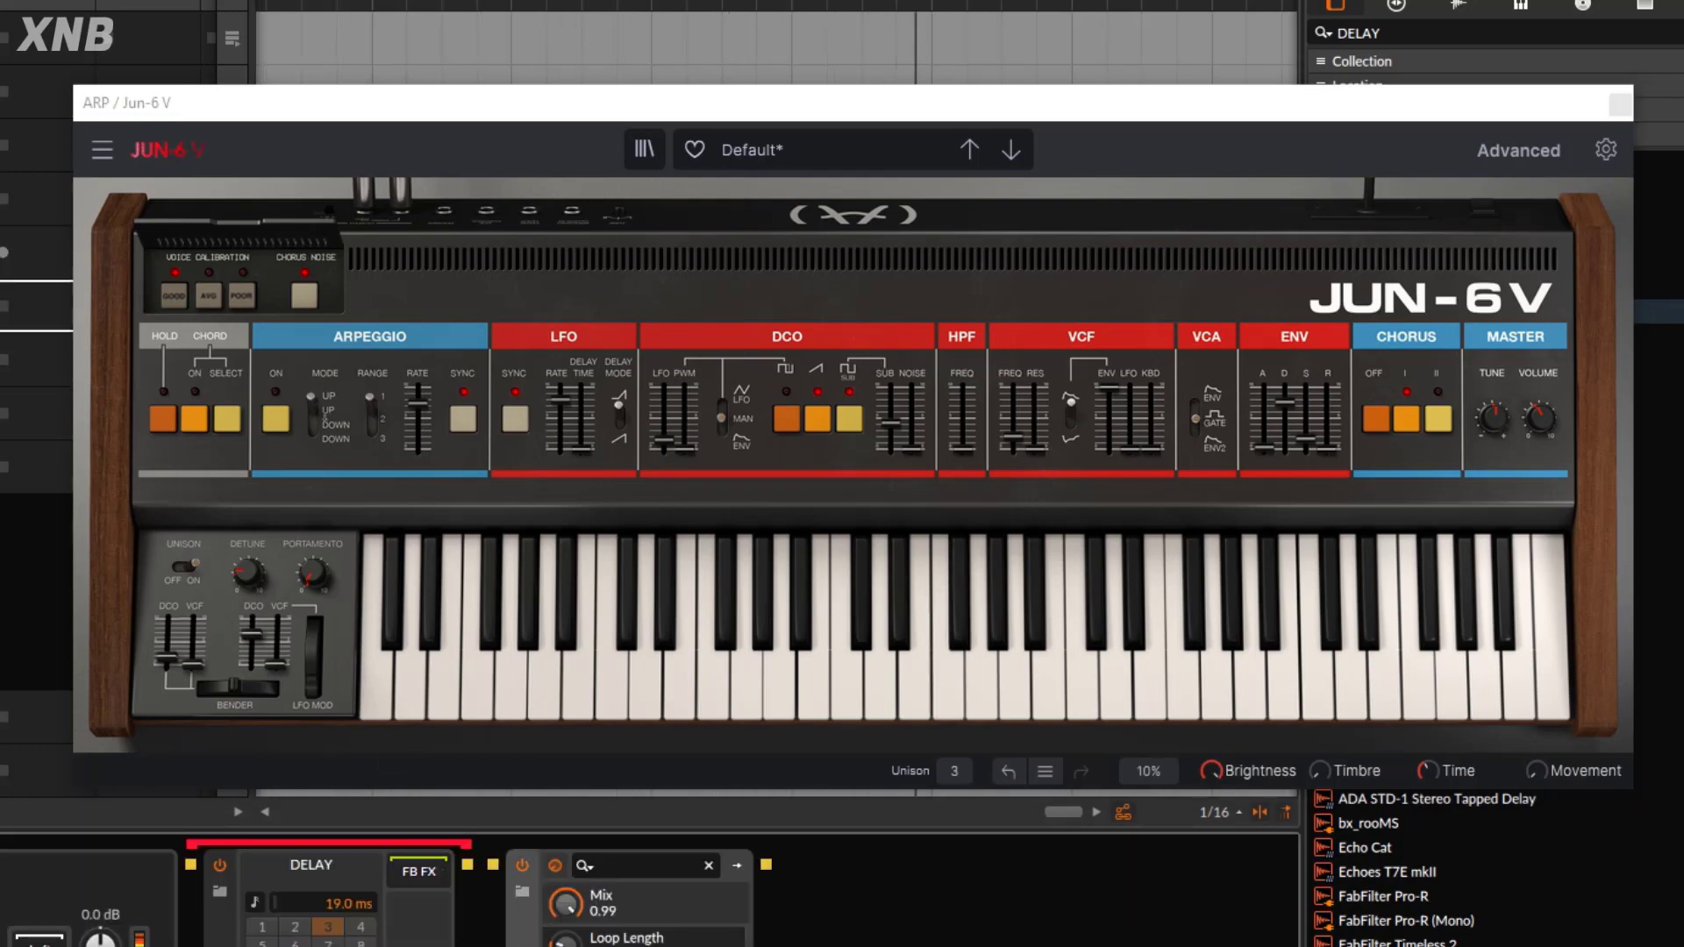
left_click(37, 307)
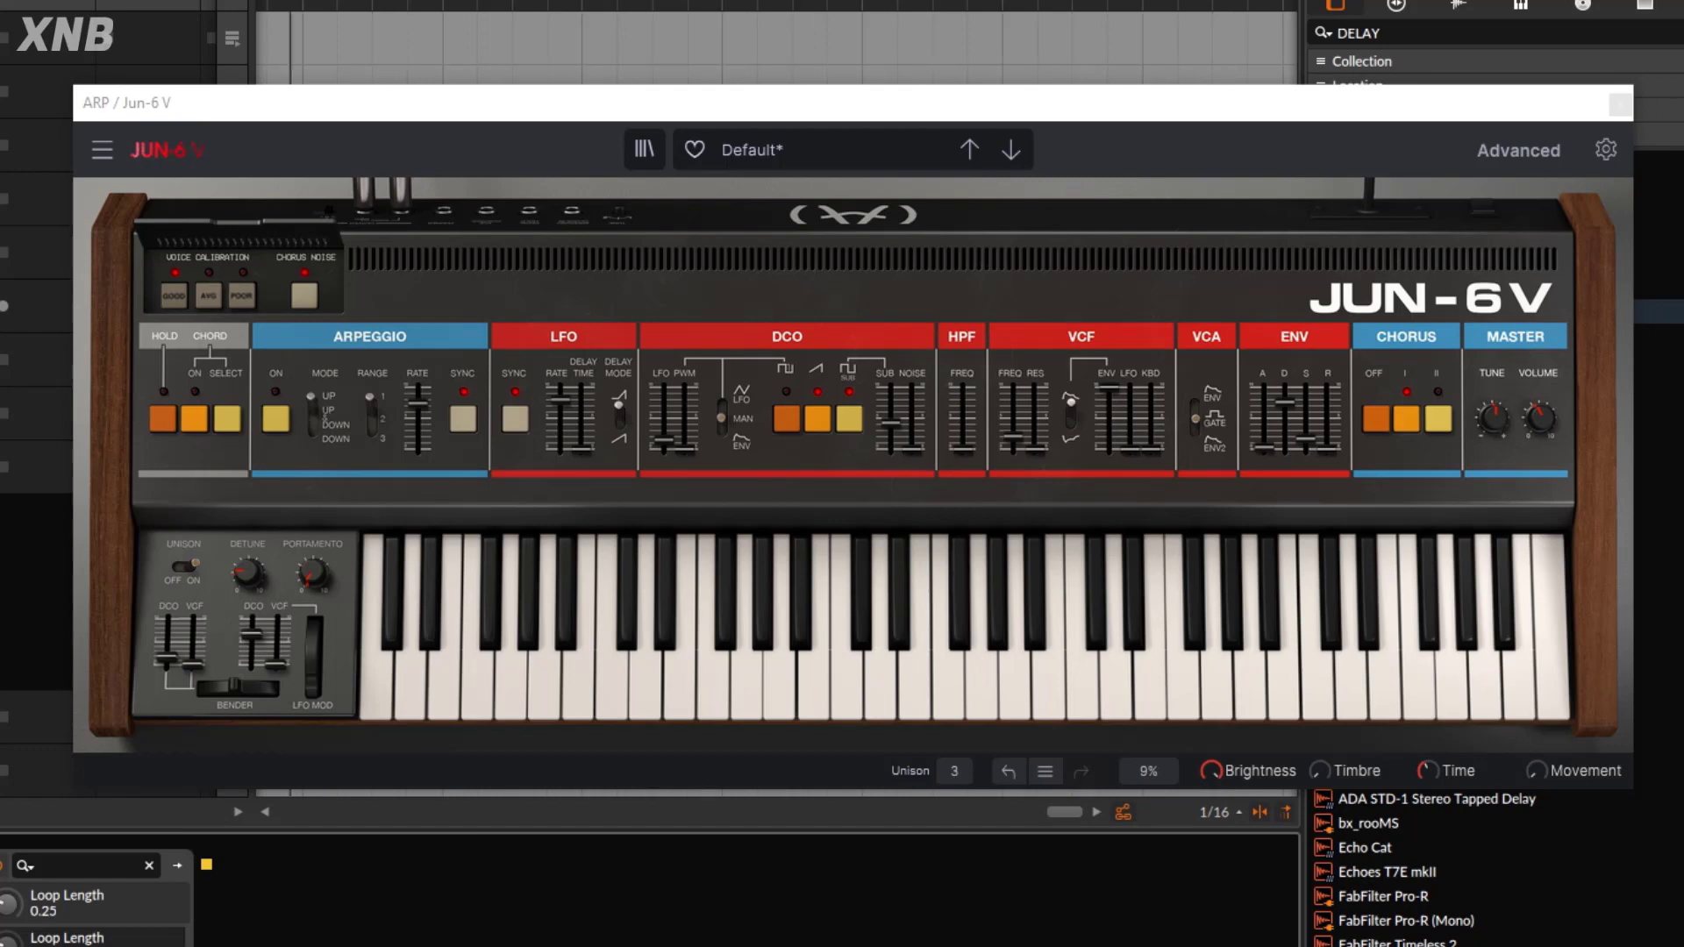
left_click(3, 868)
left_click_drag(340, 524, 302, 514)
left_click(925, 315)
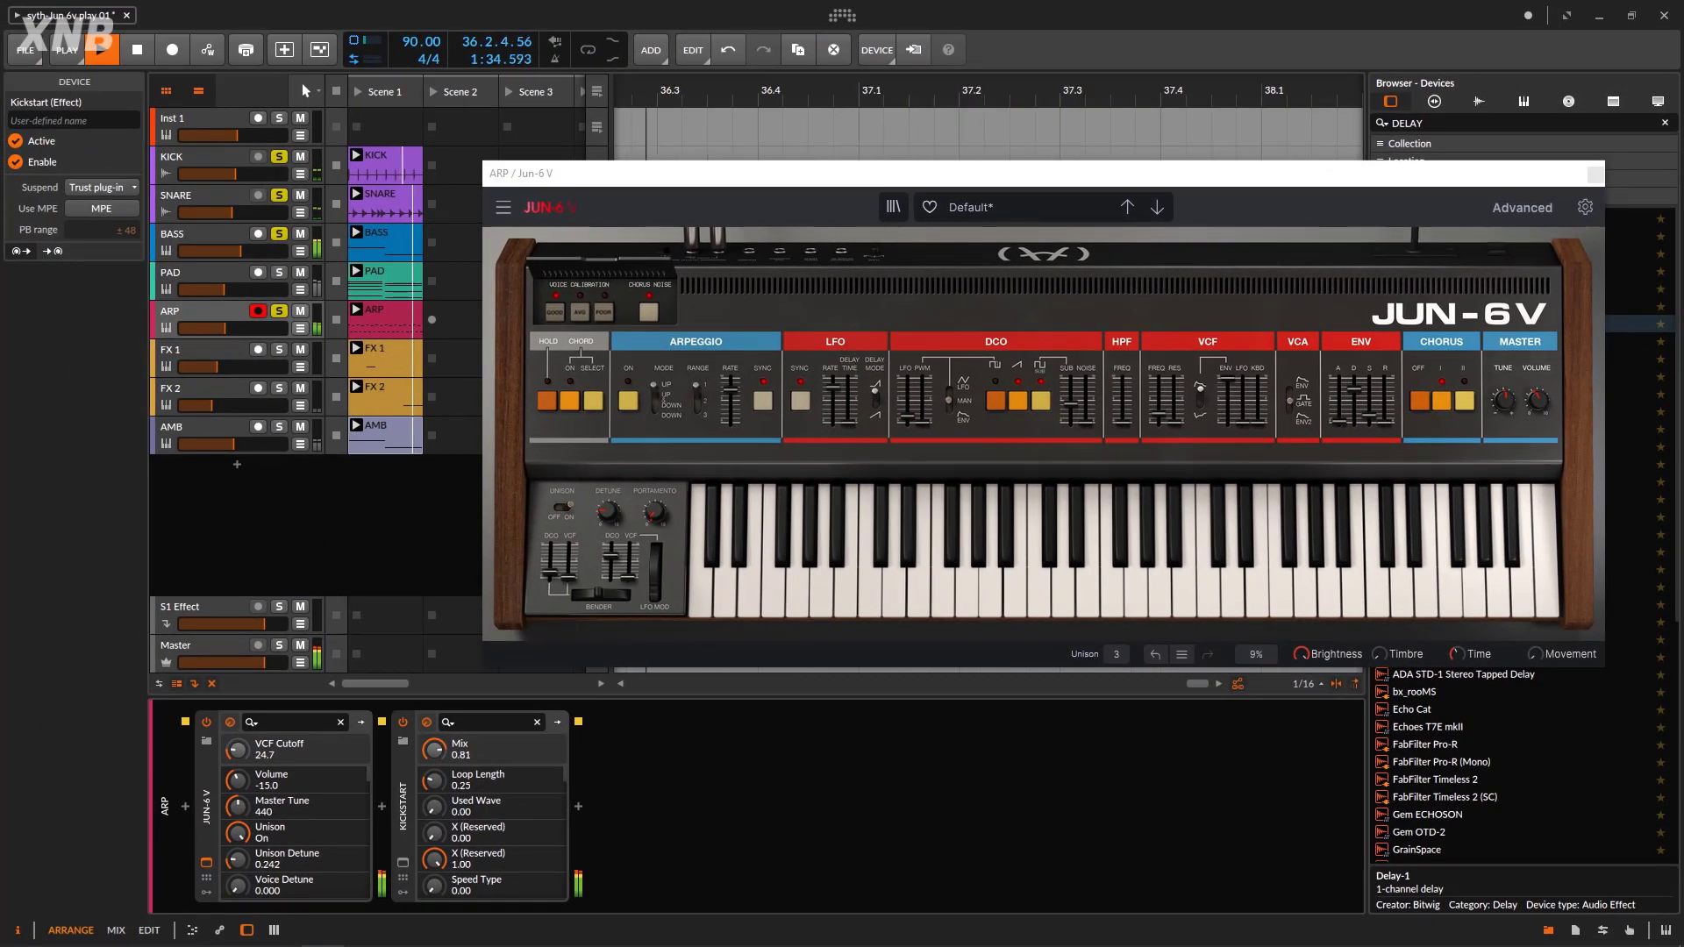
Set the ARP synth's delay dry/wet to 0.184 and its reverb dry/wet to 0.264 in the advanced section
left_click(1523, 208)
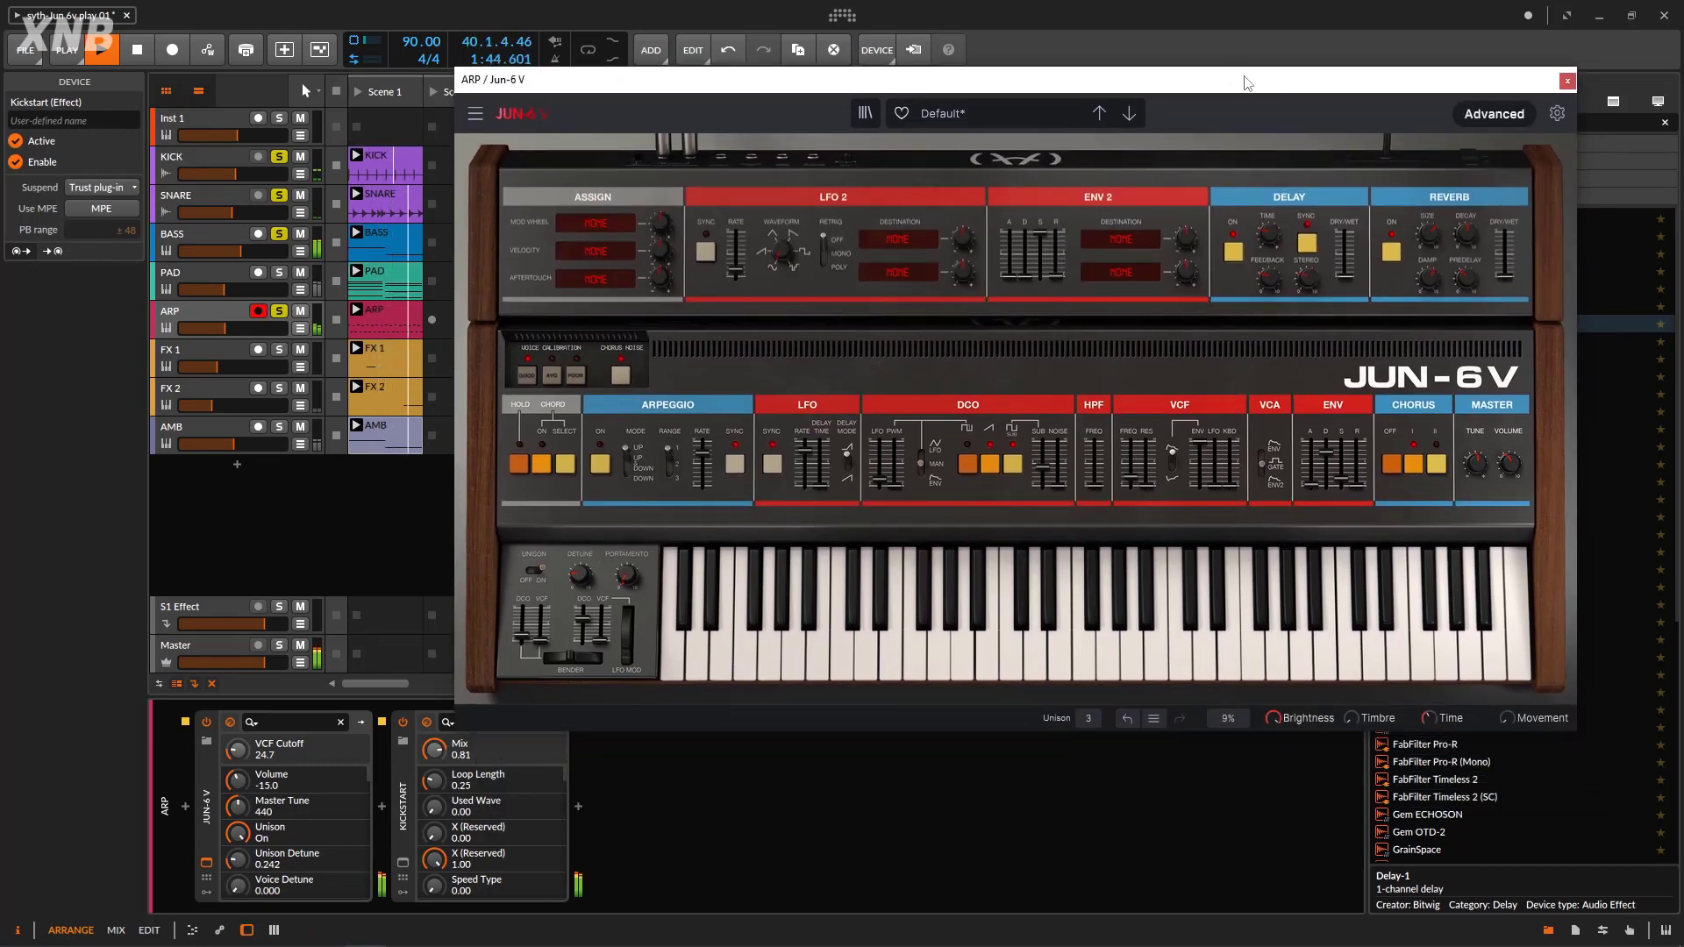
left_click_drag(1345, 276, 1305, 300)
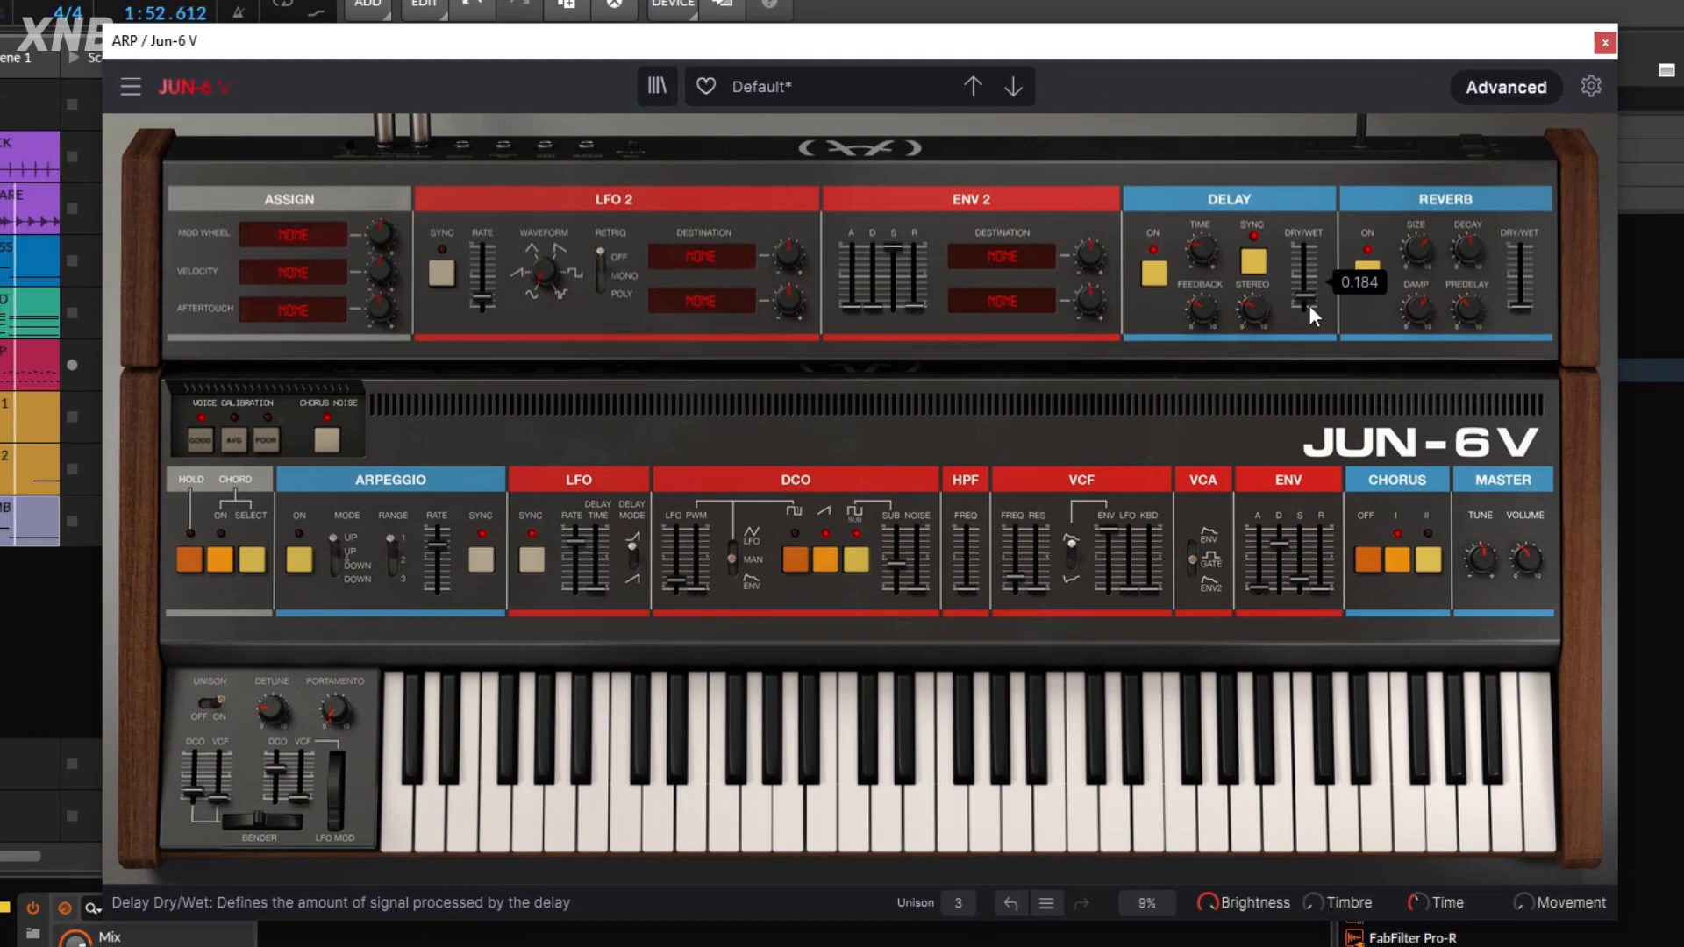
left_click_drag(1514, 303, 1514, 292)
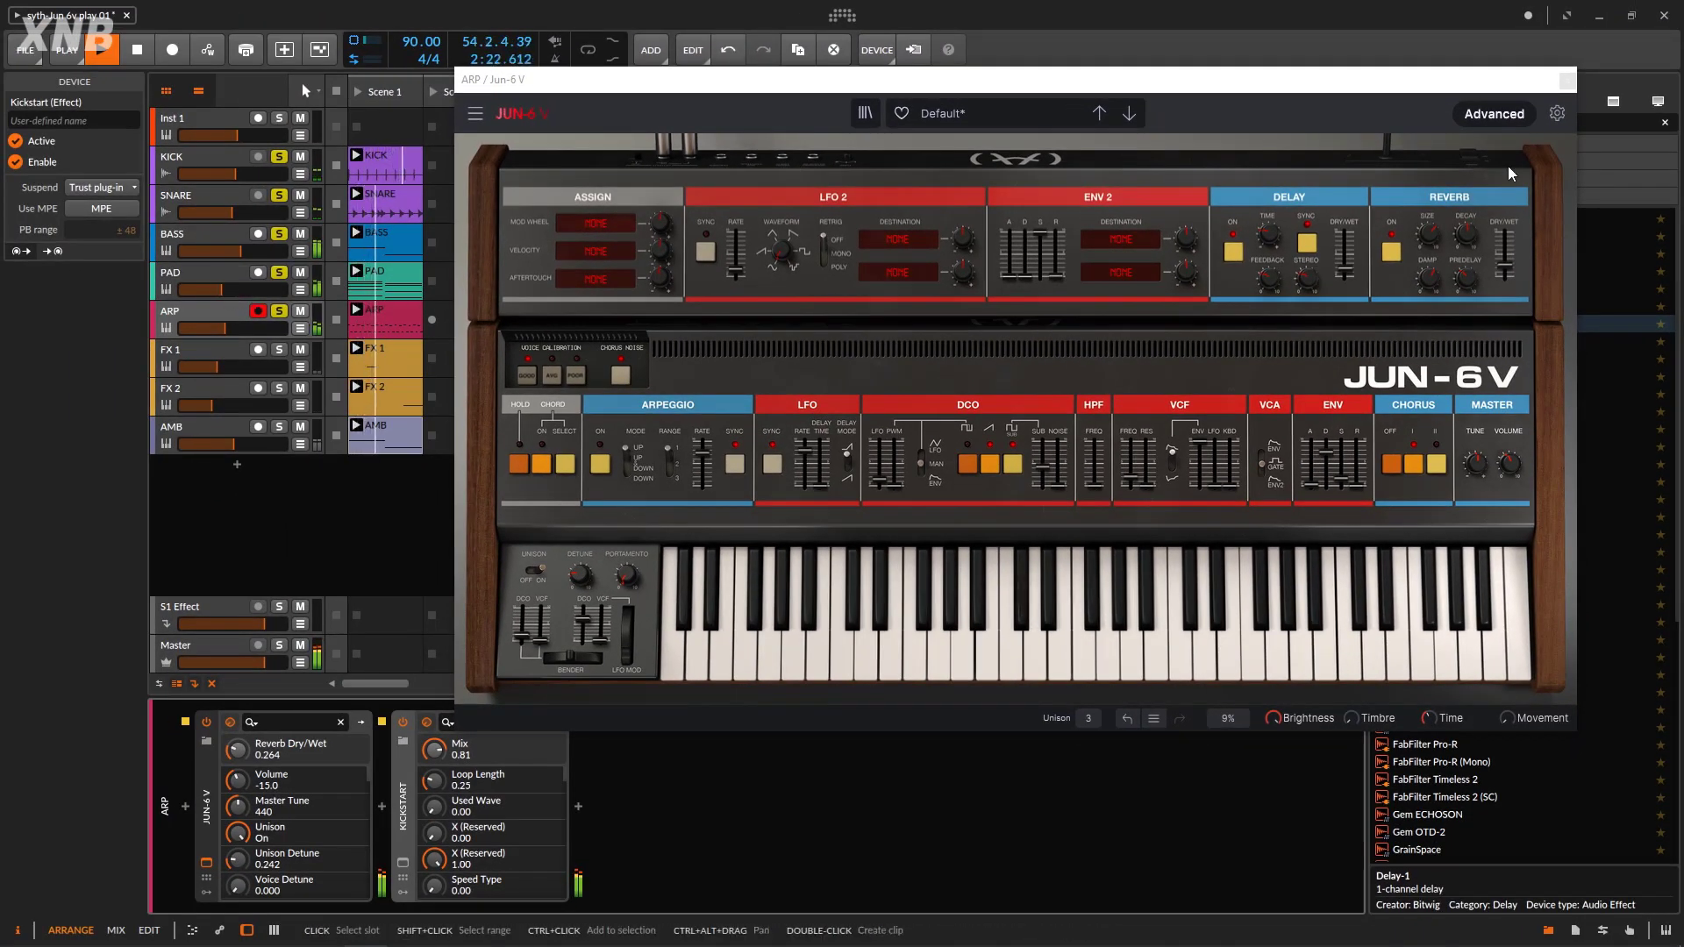
left_click(1567, 81)
left_click(137, 50)
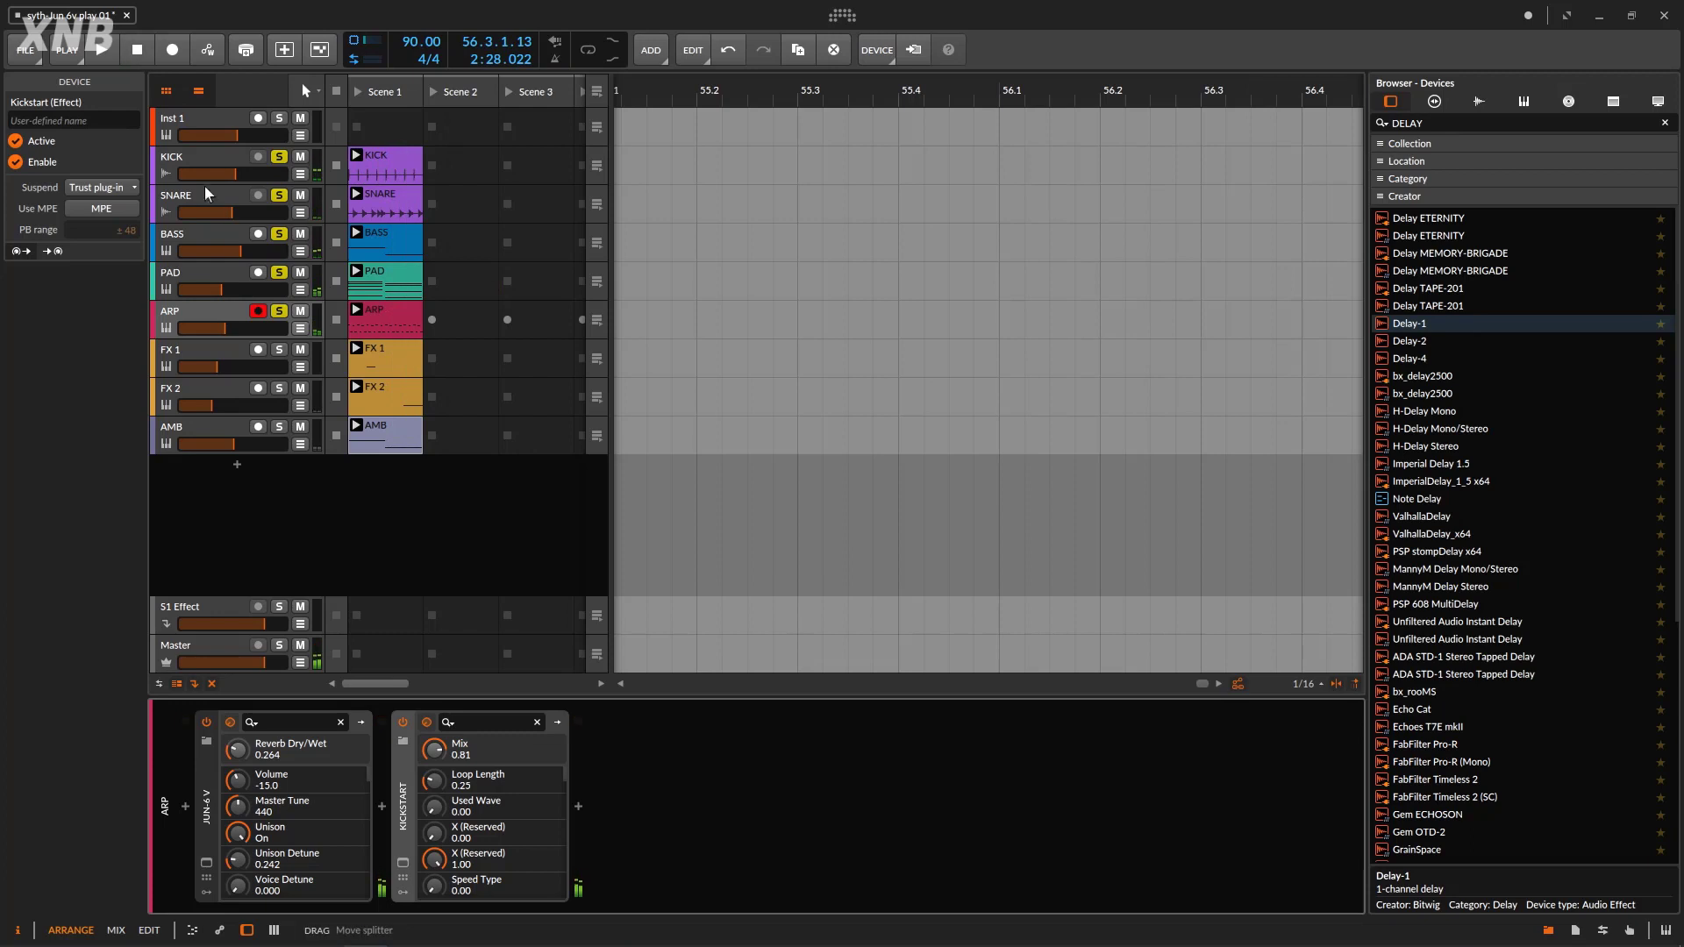
Mute FX 1, FX 2 and AMB and play back the rest of the mix without any solo
left_click(204, 363)
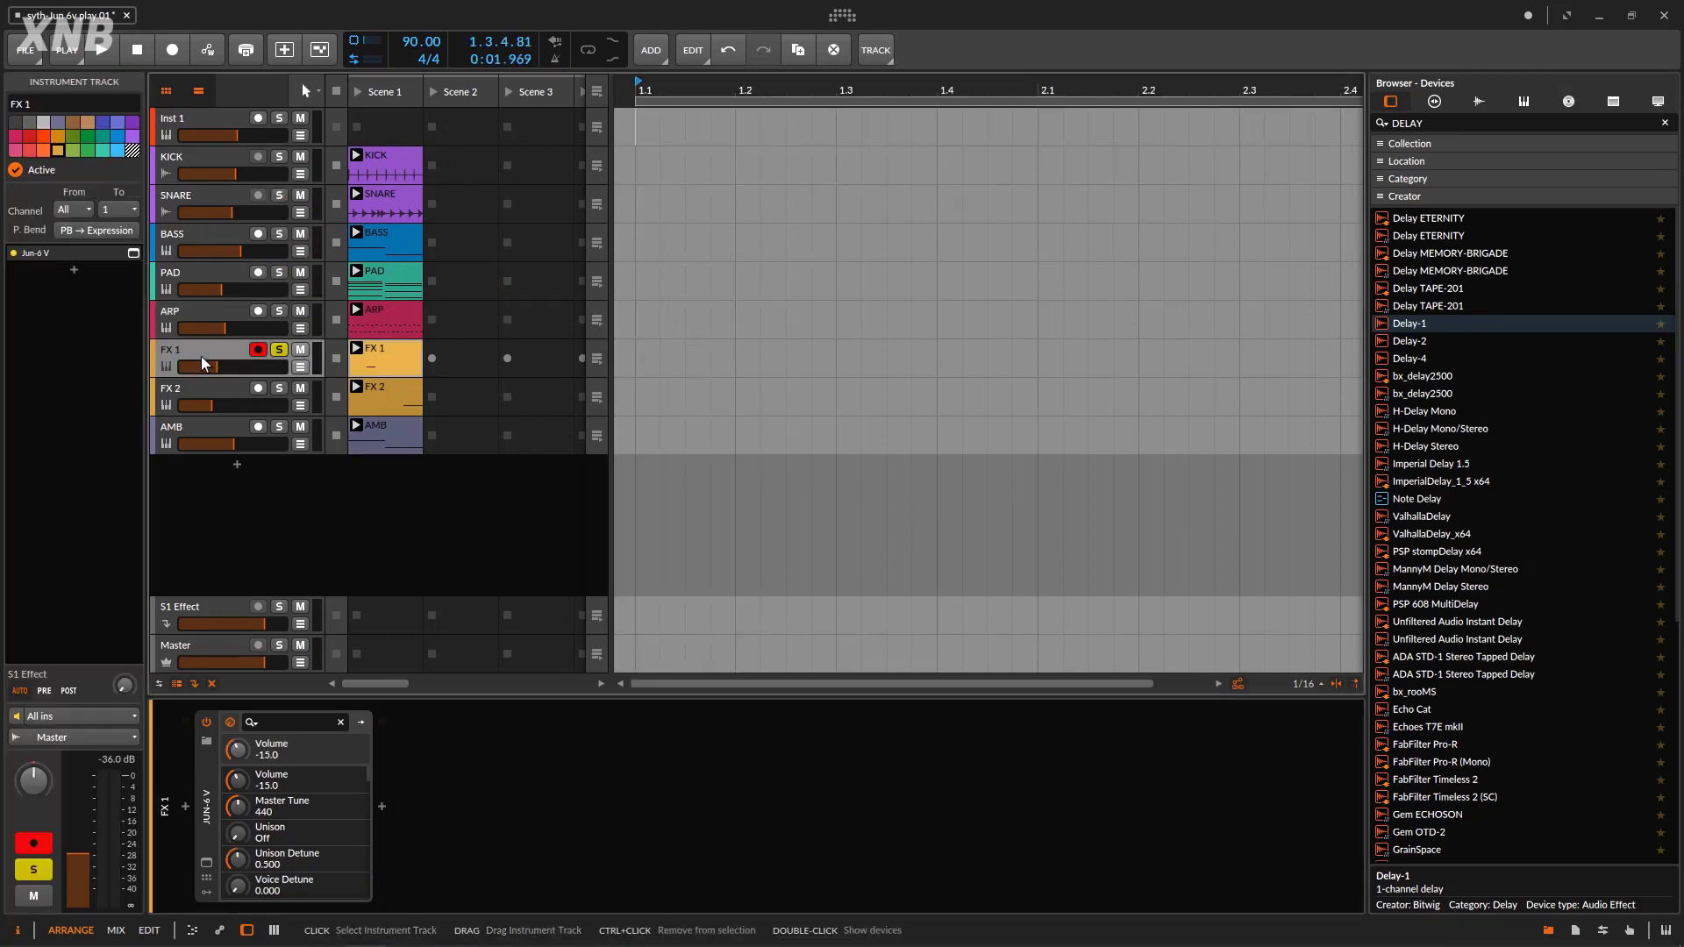
left_click(280, 349)
left_click(300, 350)
left_click(301, 388)
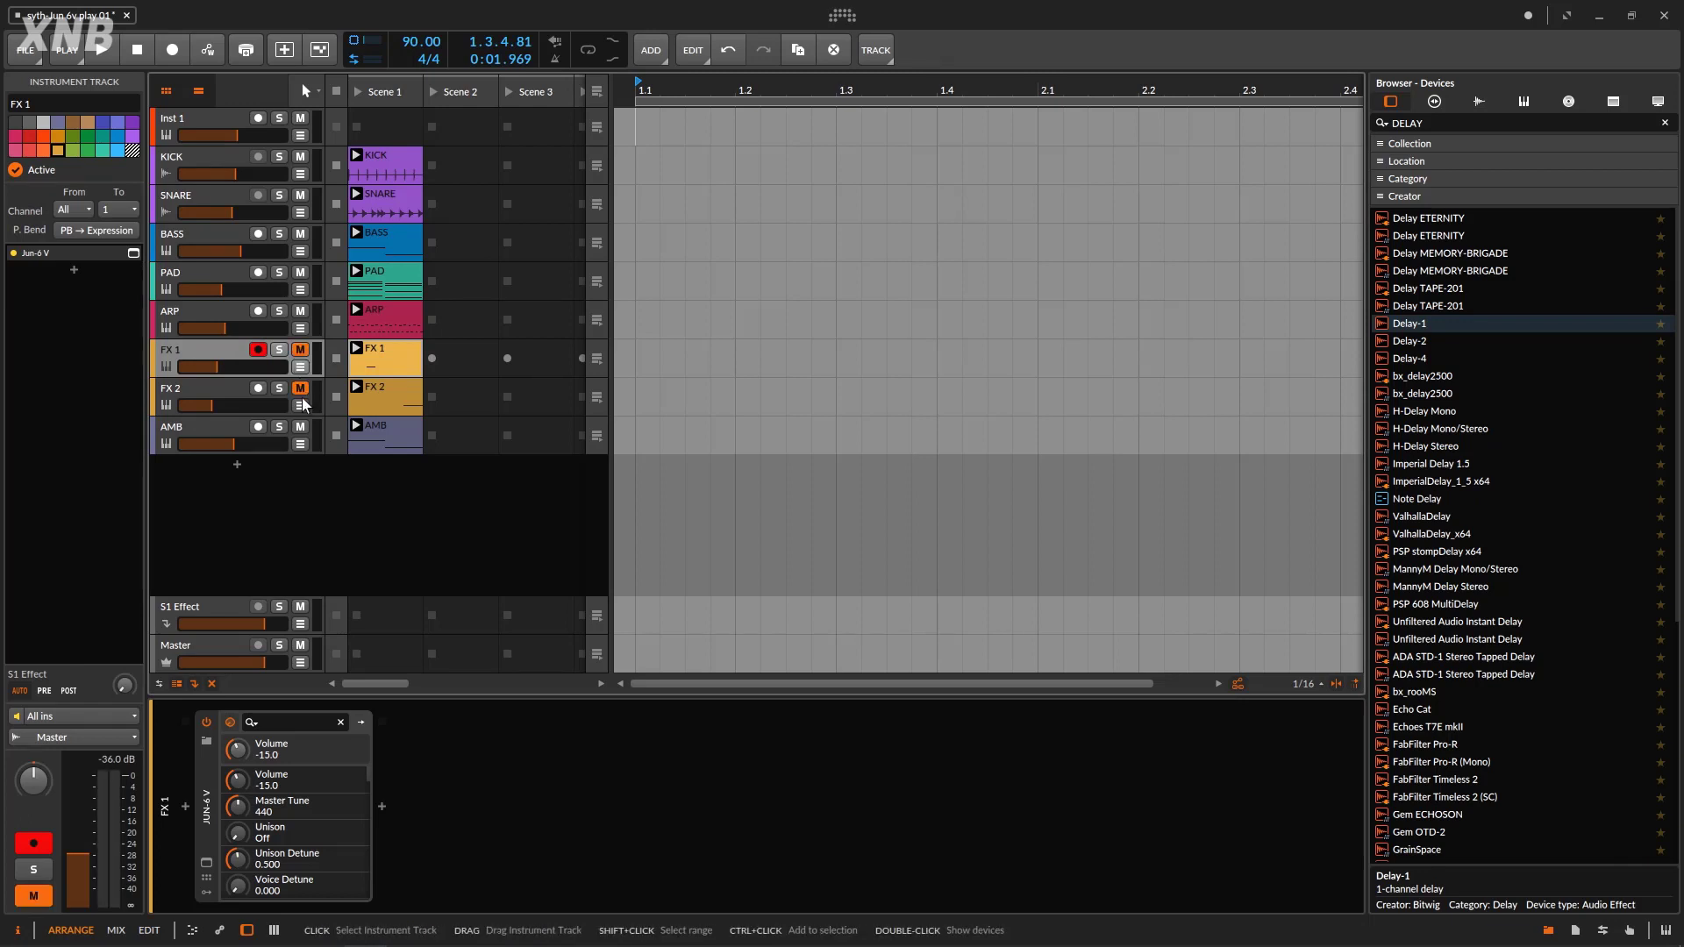
left_click(300, 427)
left_click(103, 50)
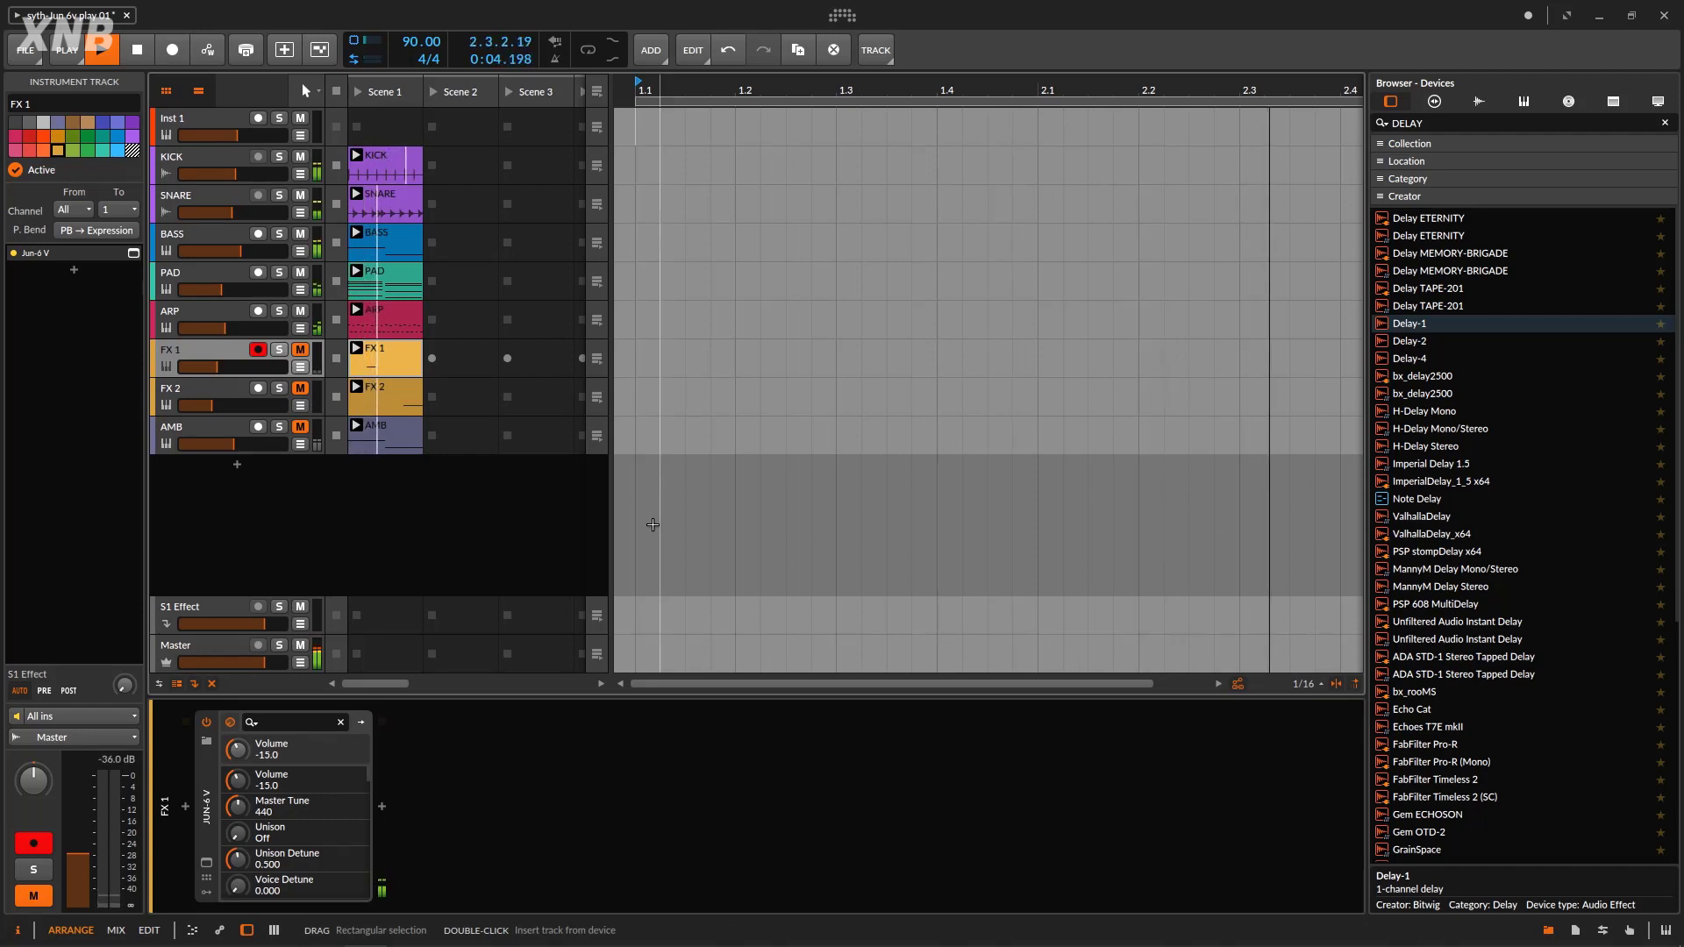
key("space")
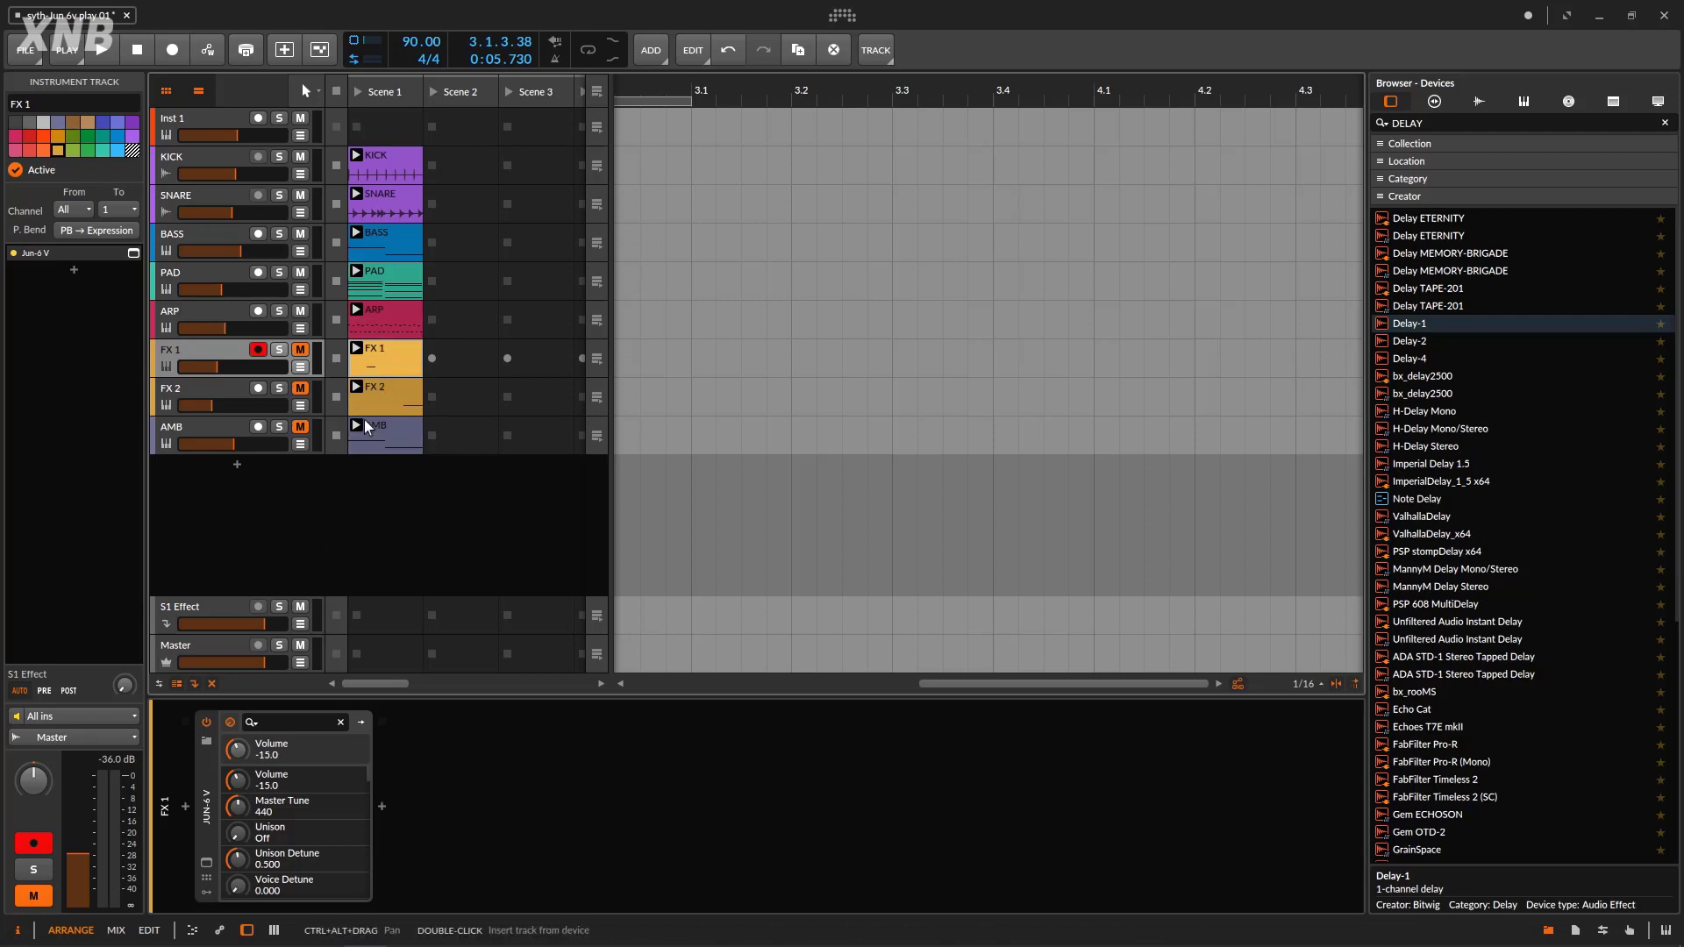
Unmute the FX 1, FX 2 and AMB tracks and solo FX 1
left_click(301, 352)
left_click(302, 392)
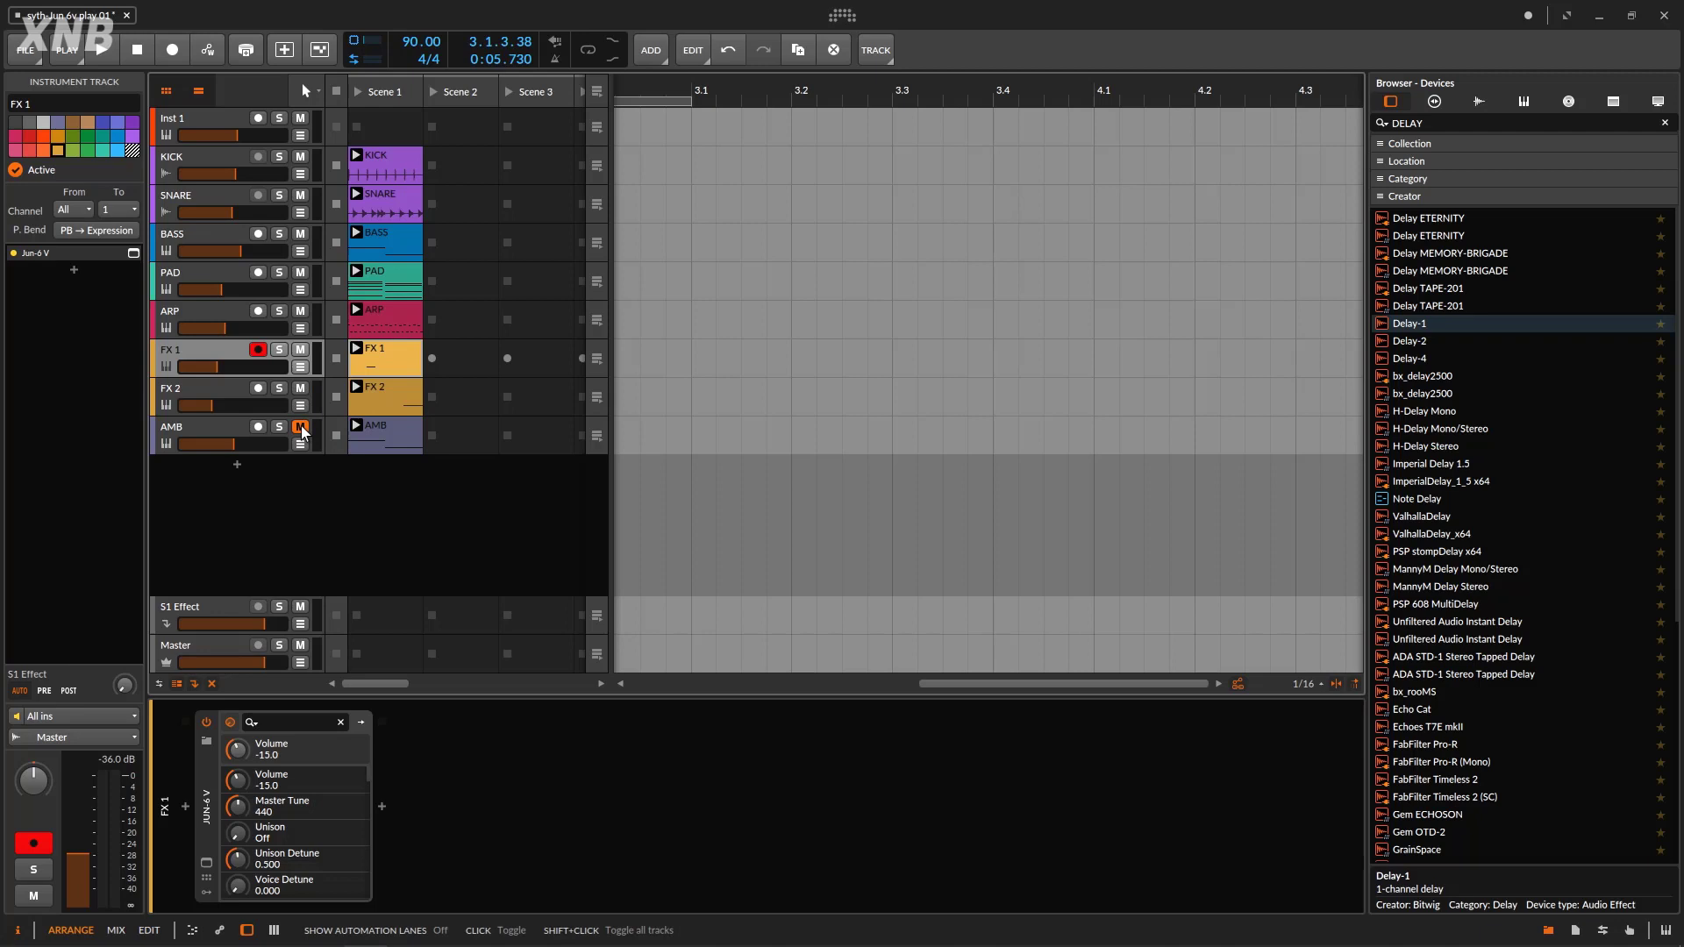
left_click(279, 350)
left_click(262, 351)
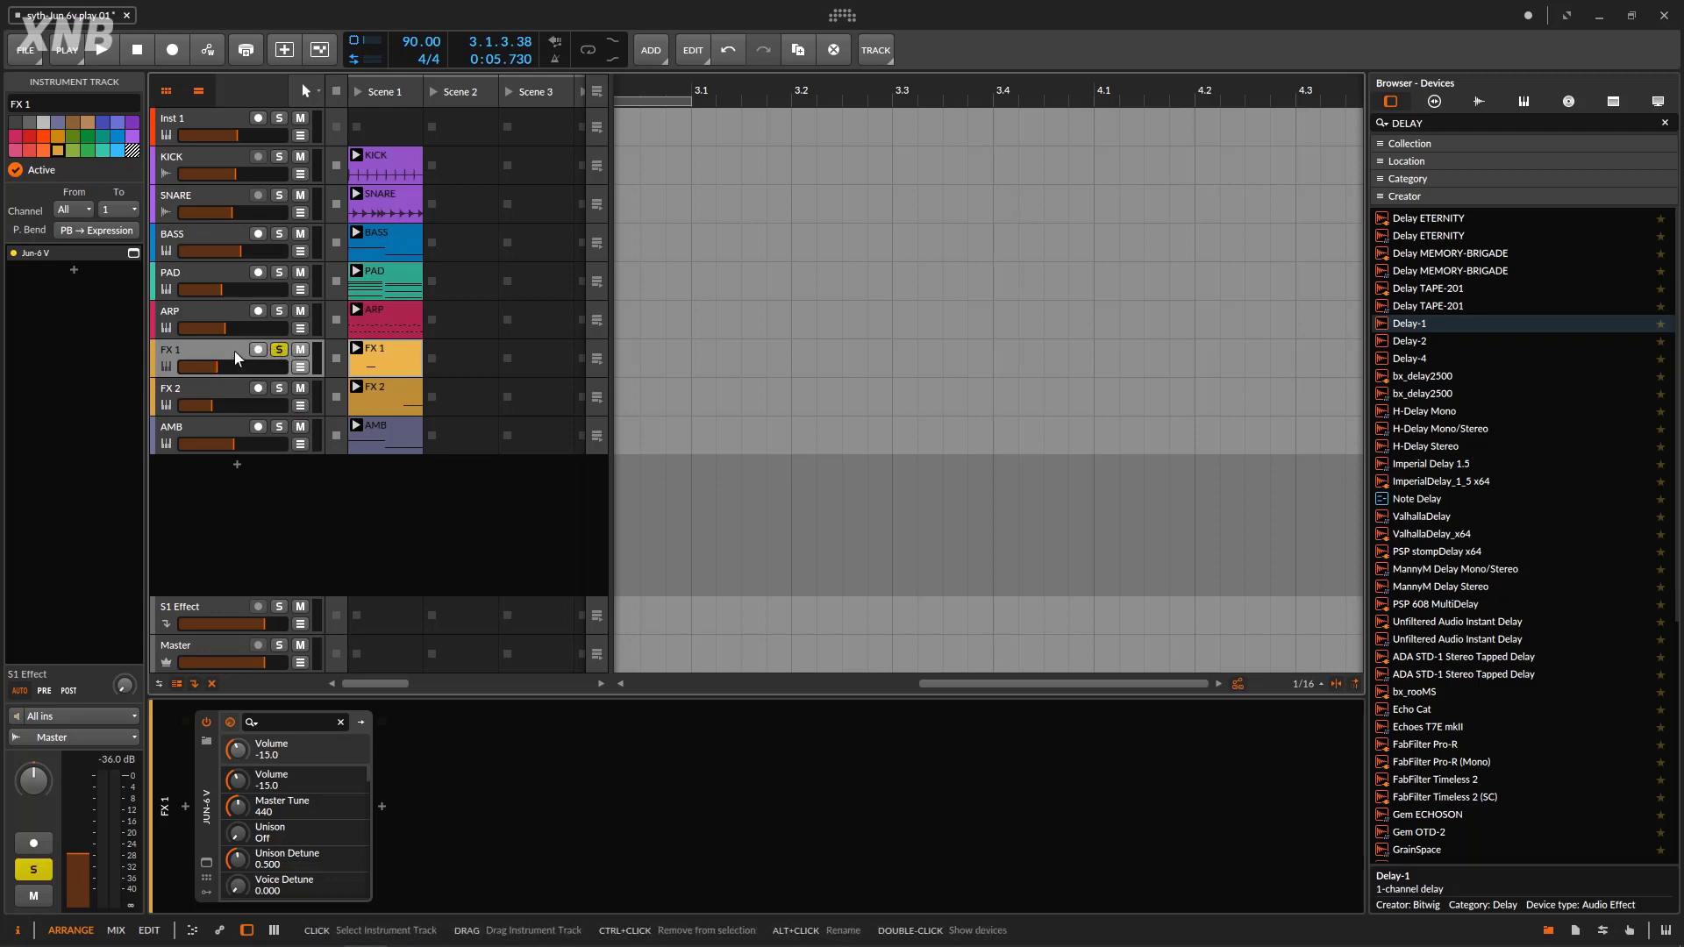
Play the FX 1 track and examine its Jun-6 V synth and the notes in its launcher clip
double_click(236, 352)
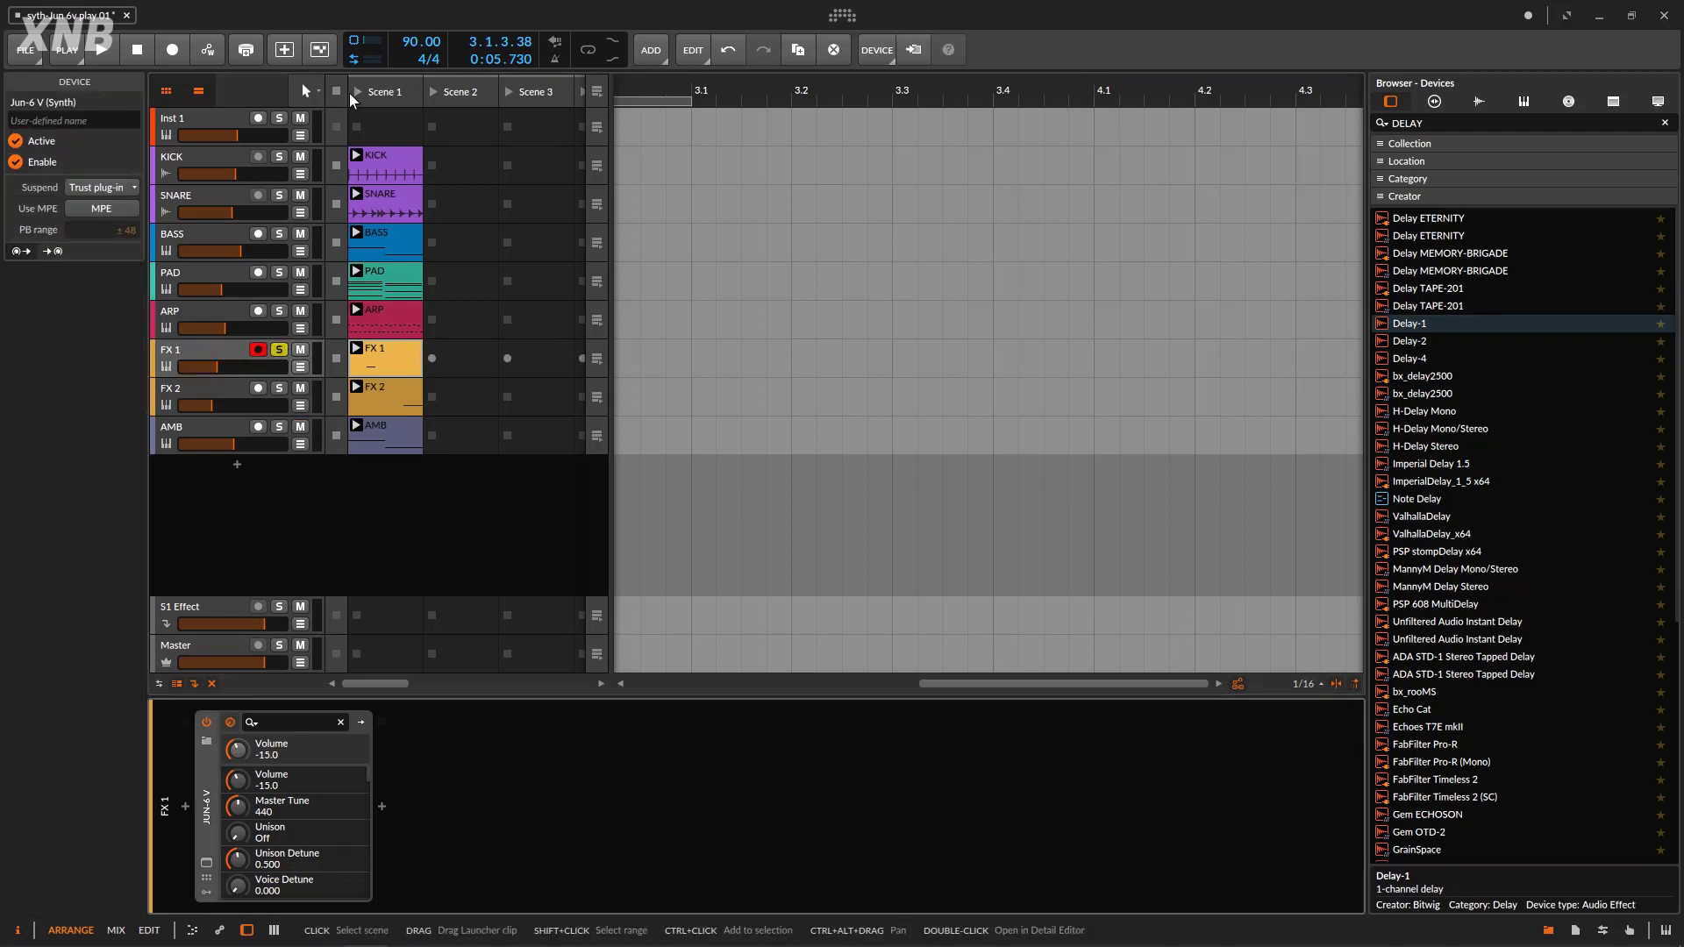
key("space")
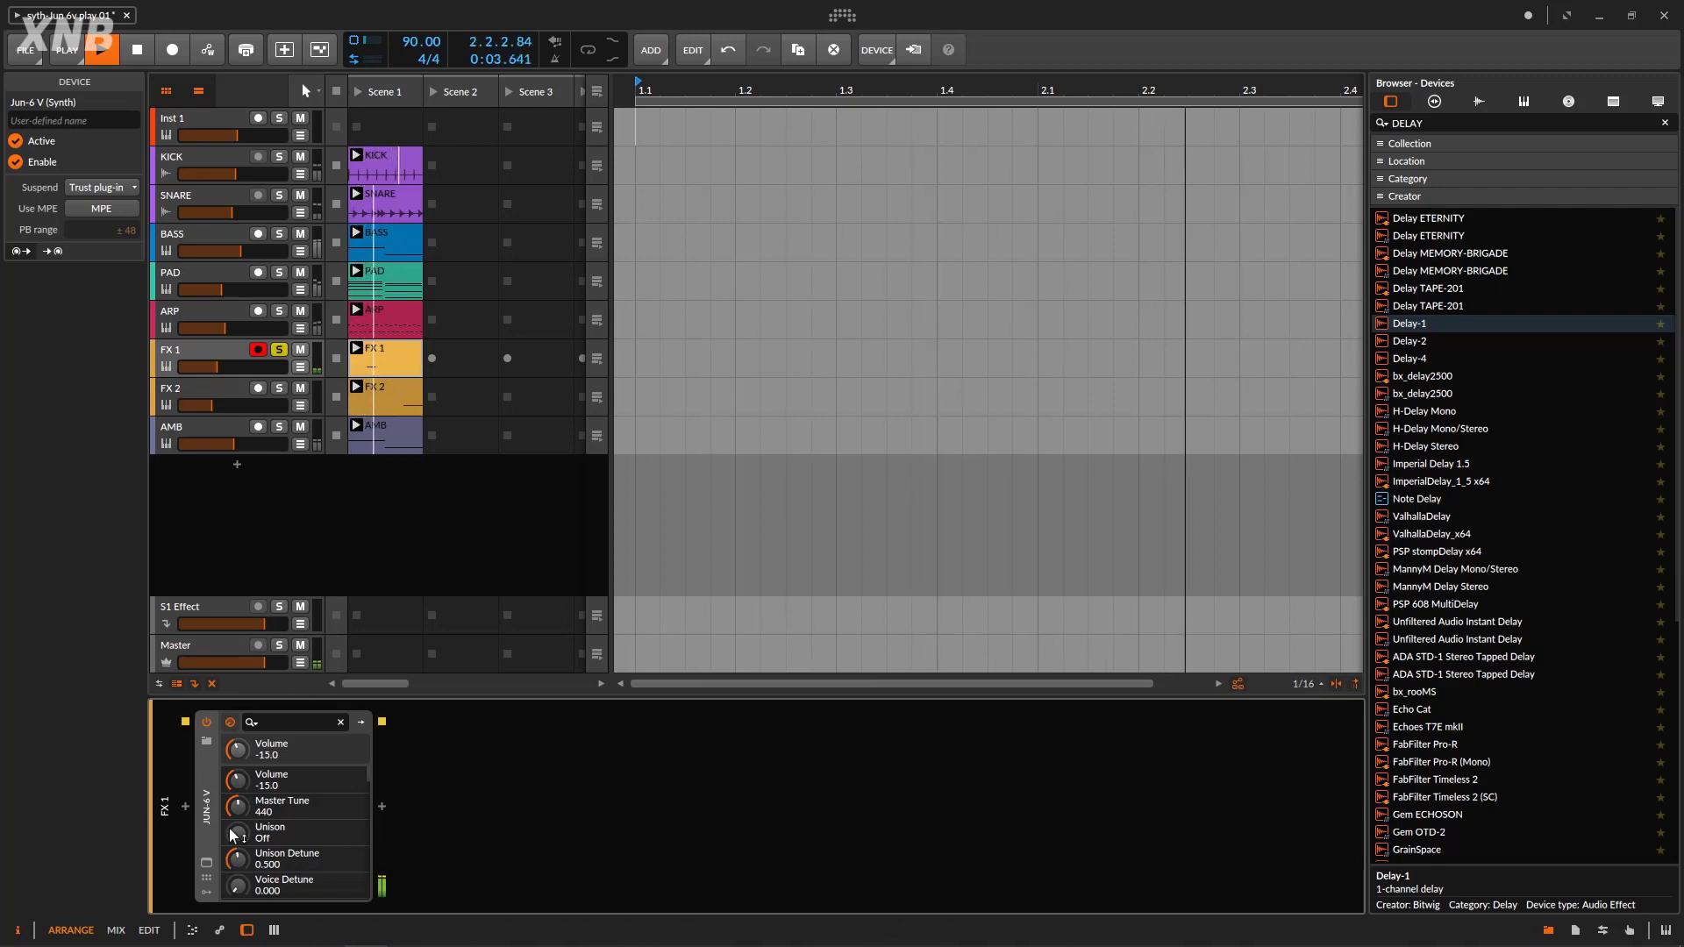
left_click(207, 869)
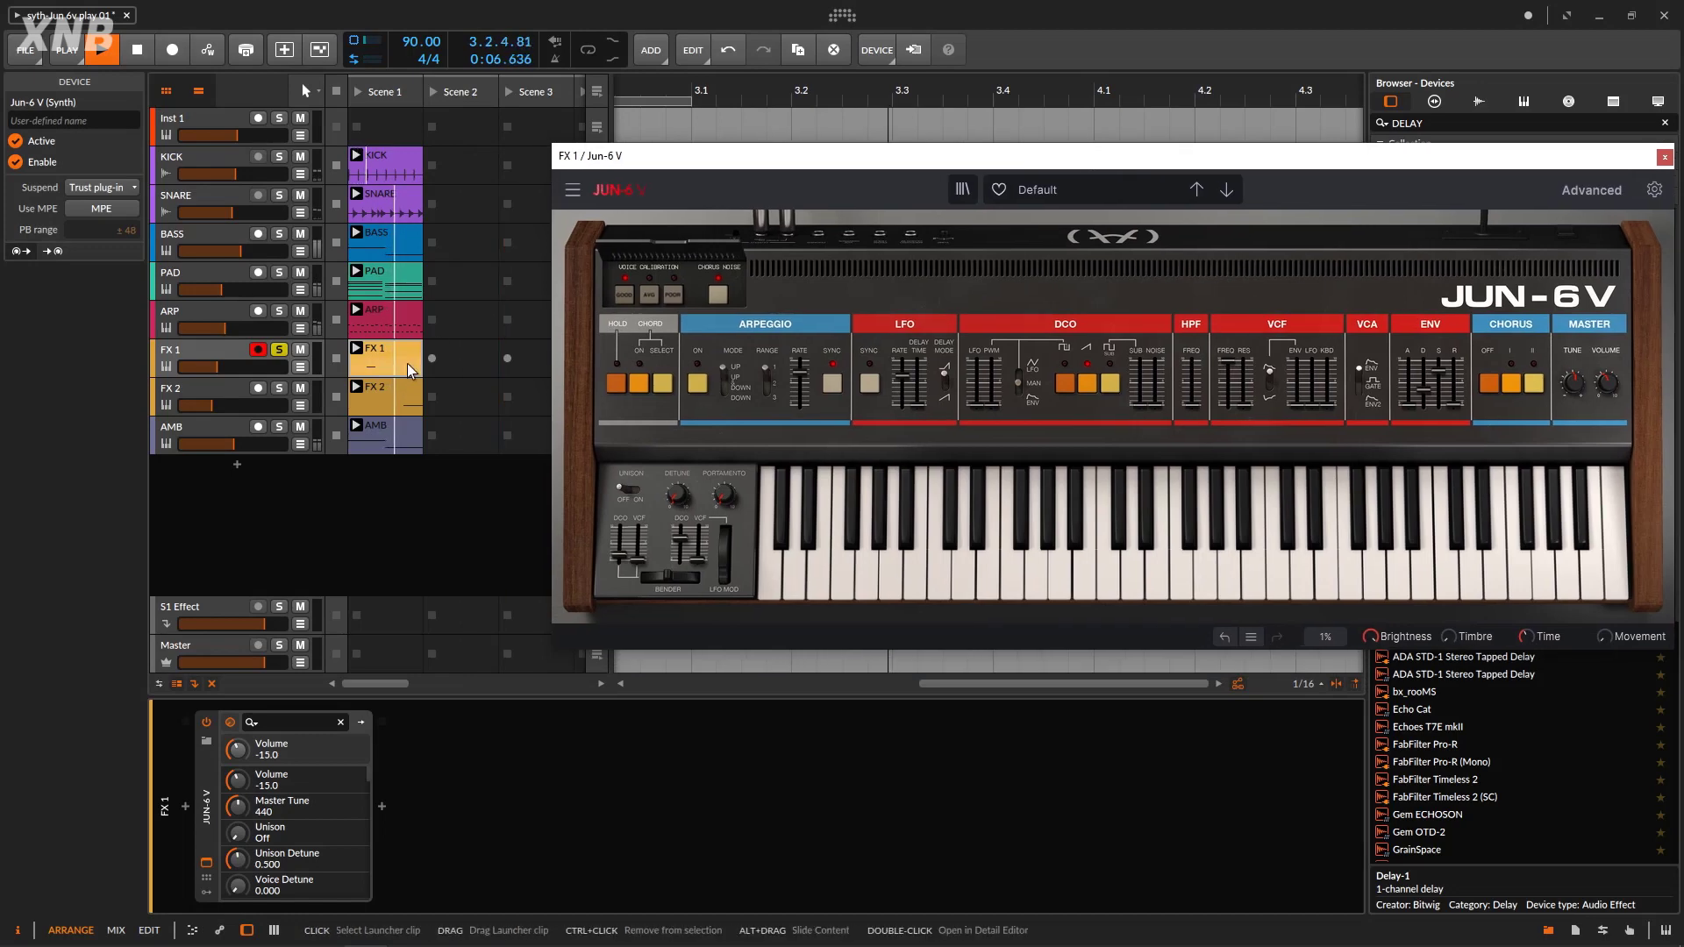
double_click(407, 370)
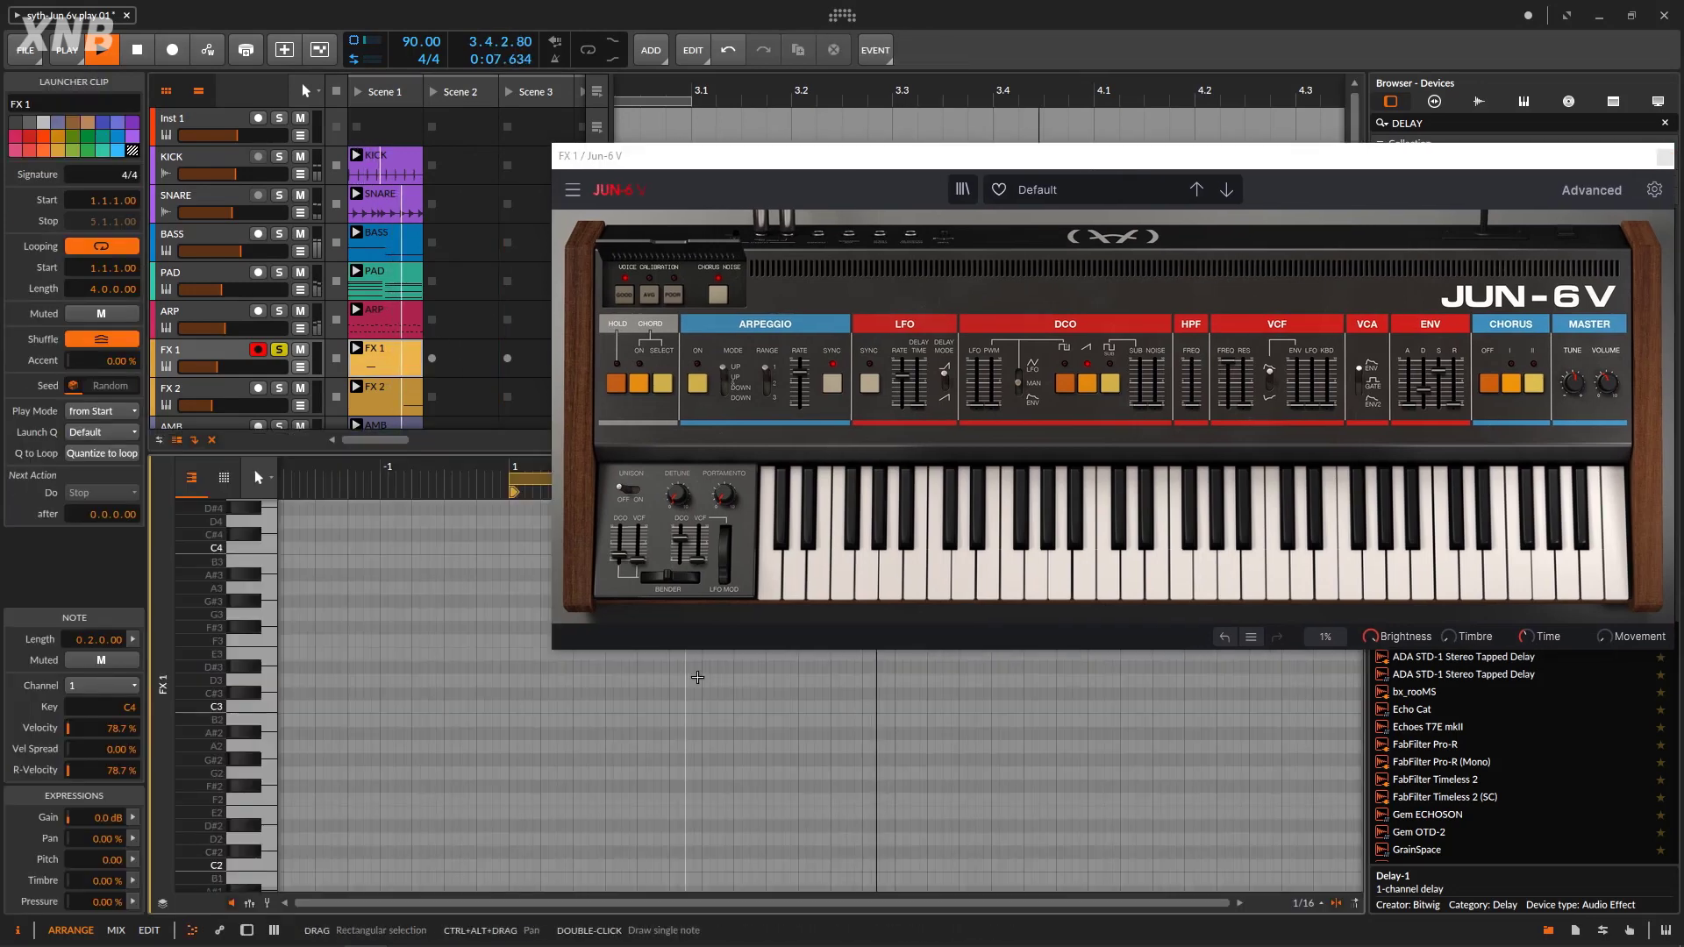
scroll(594, 791, "up", 2)
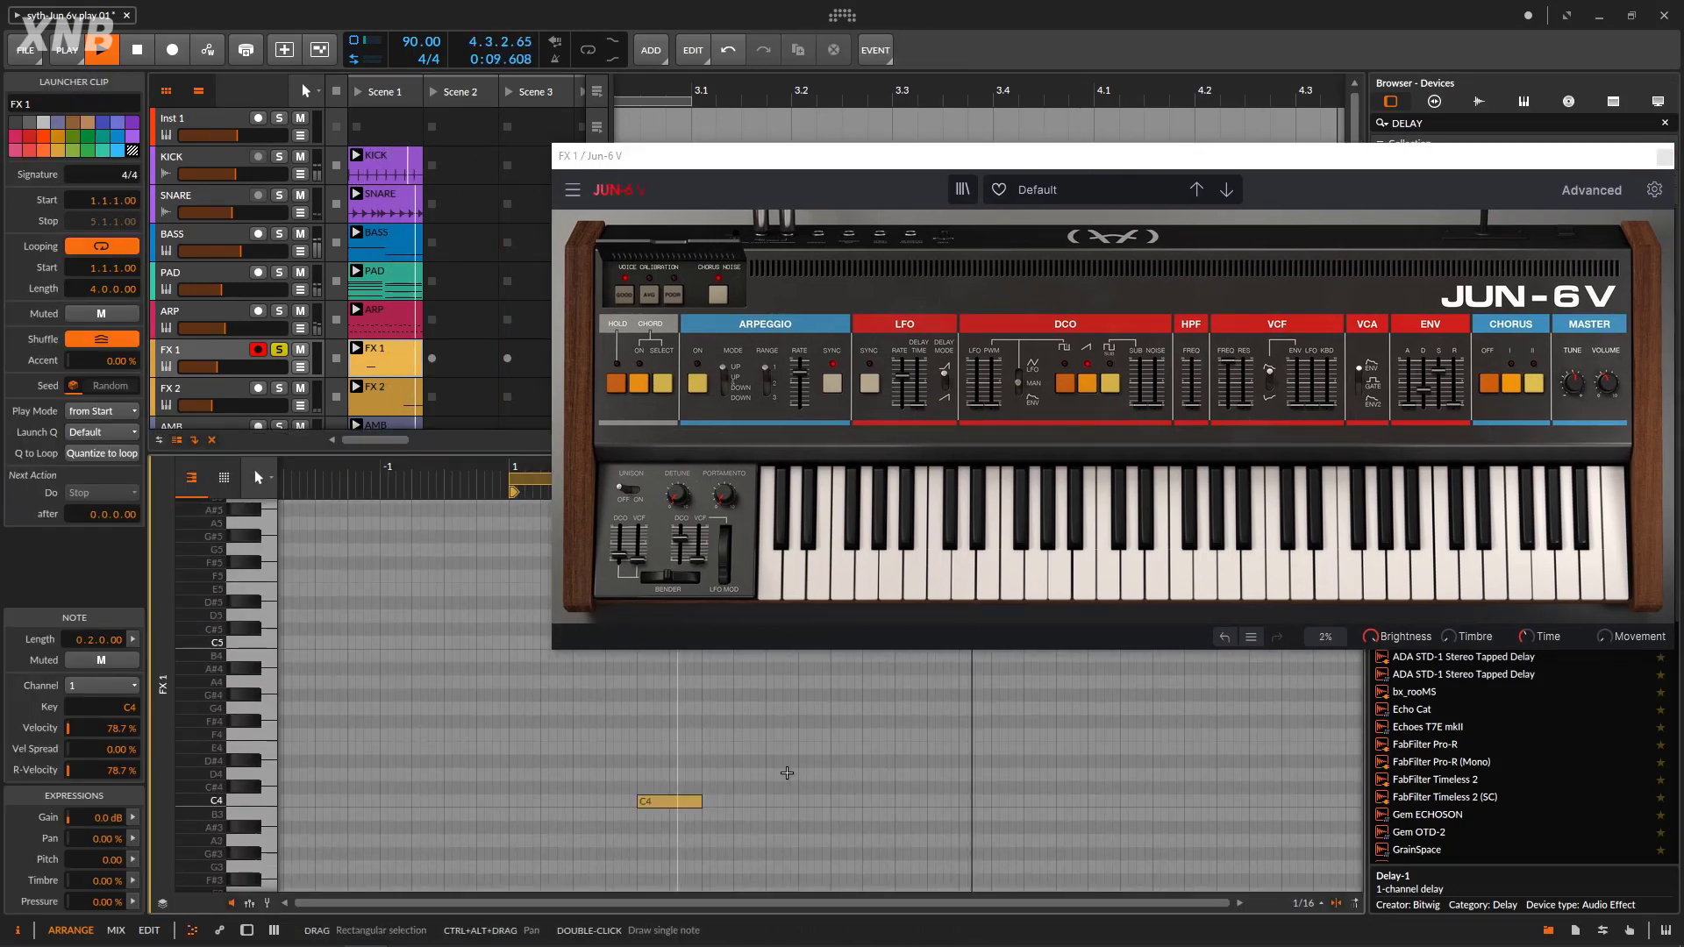
left_click(1664, 158)
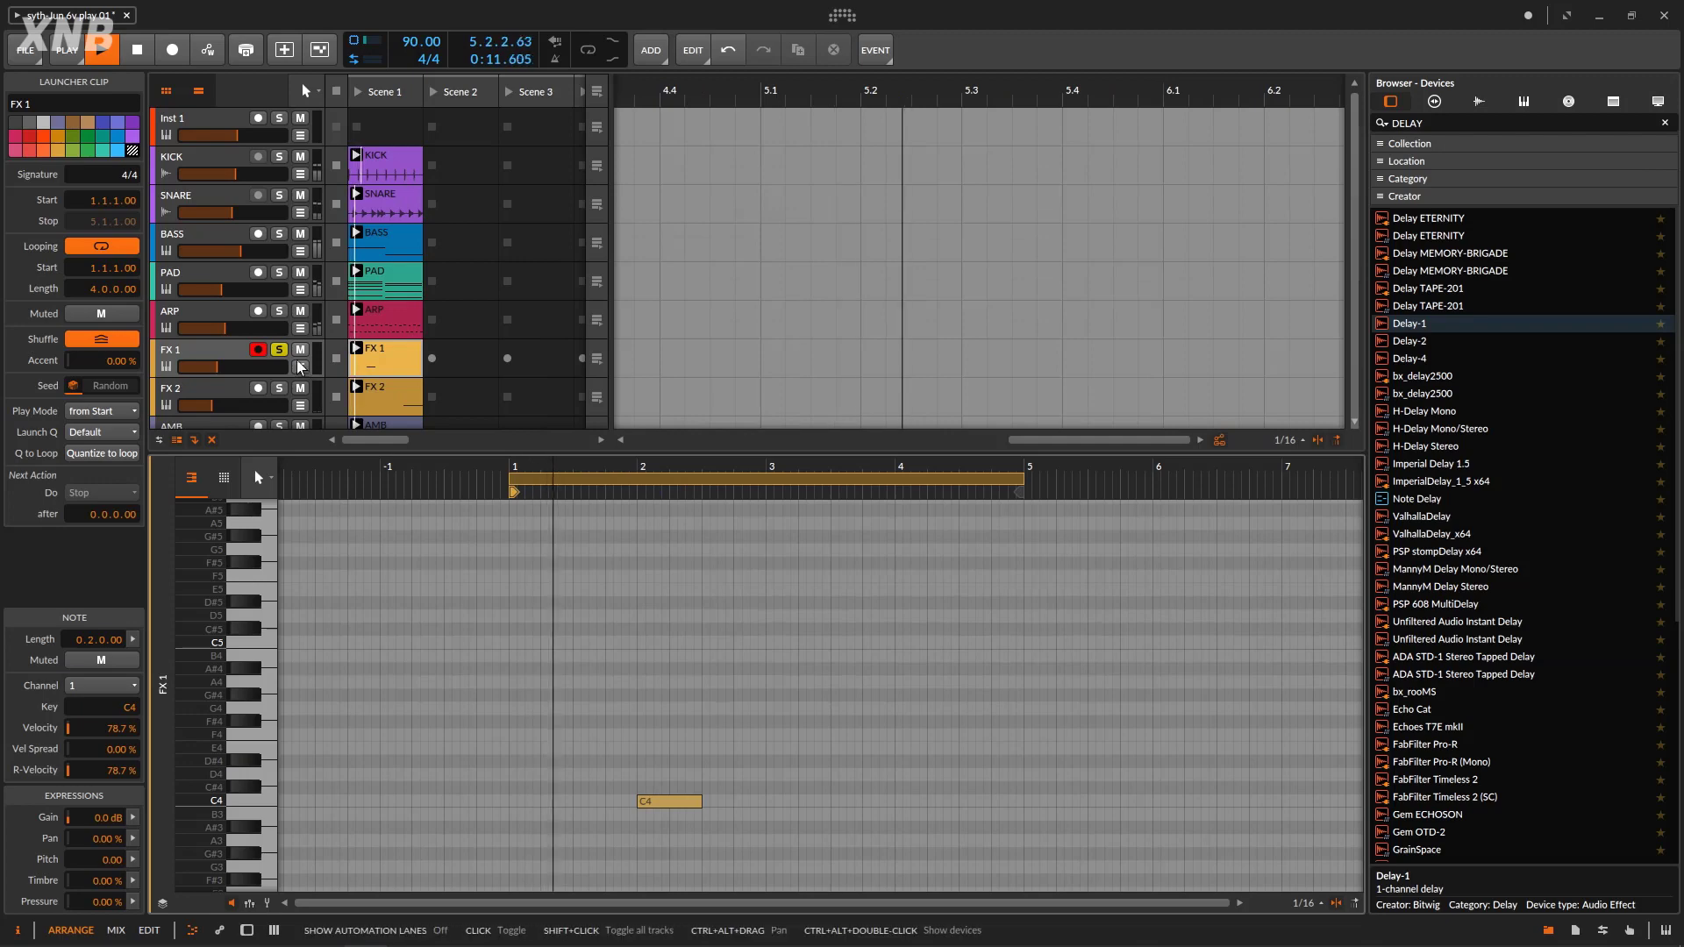
left_click(232, 357)
double_click(233, 357)
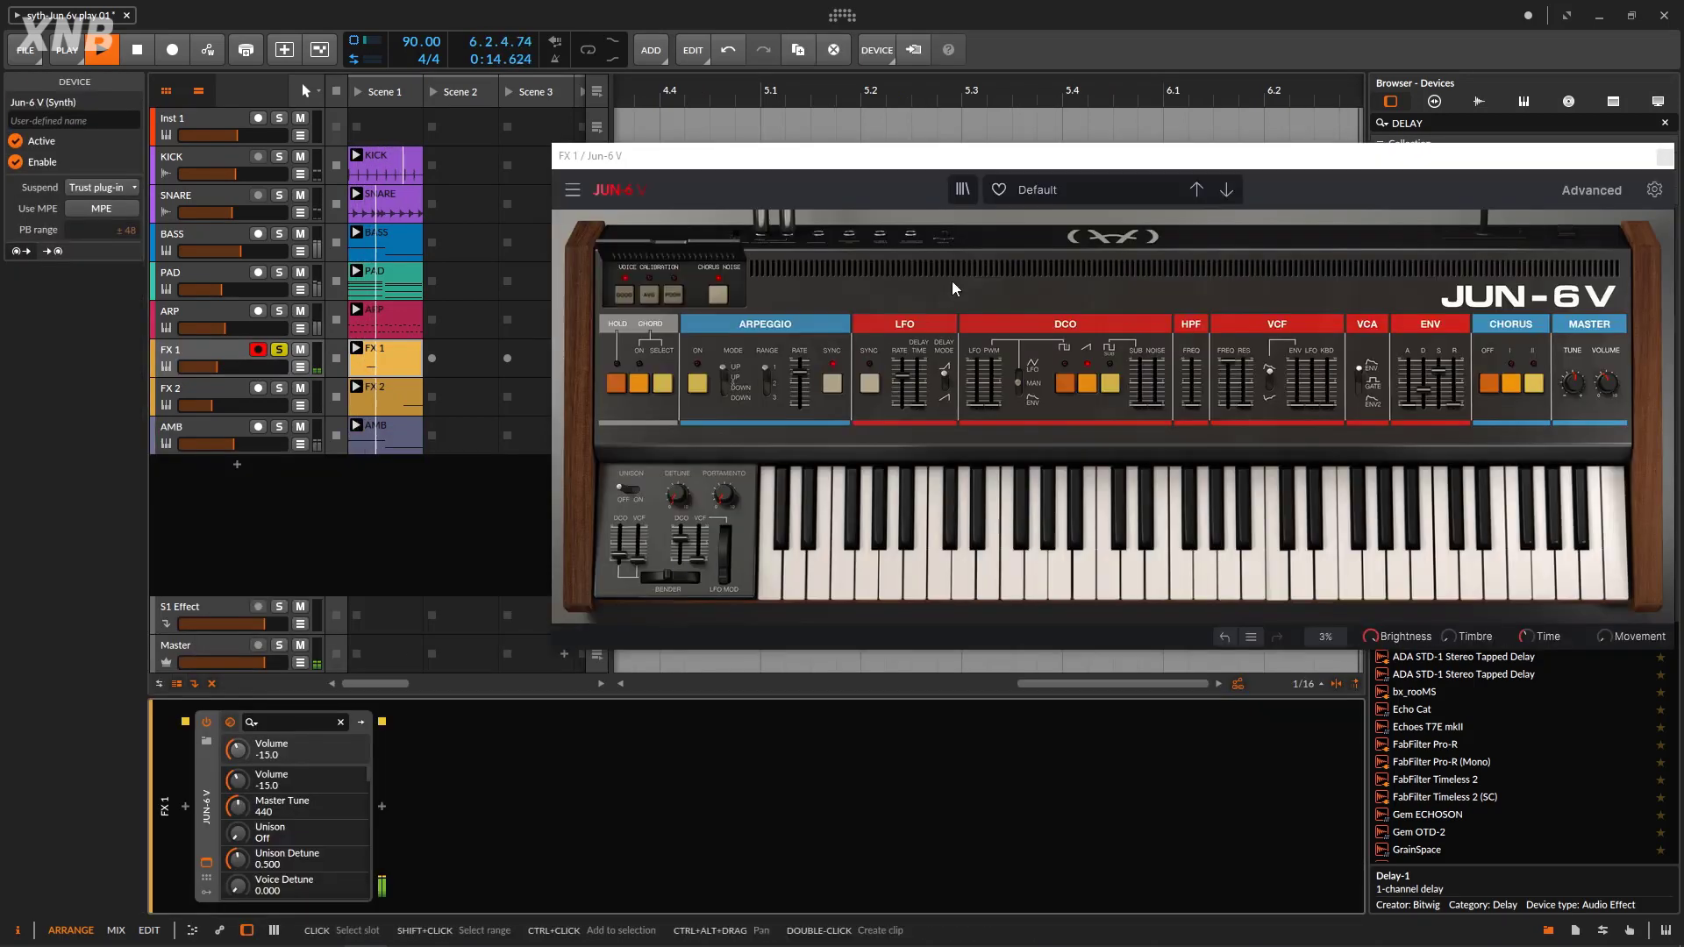
left_click_drag(1063, 160, 1009, 153)
Set the FX 1 clip's start and loop start to 1.3.1.00 and its loop length to 2.0.0.00
double_click(396, 355)
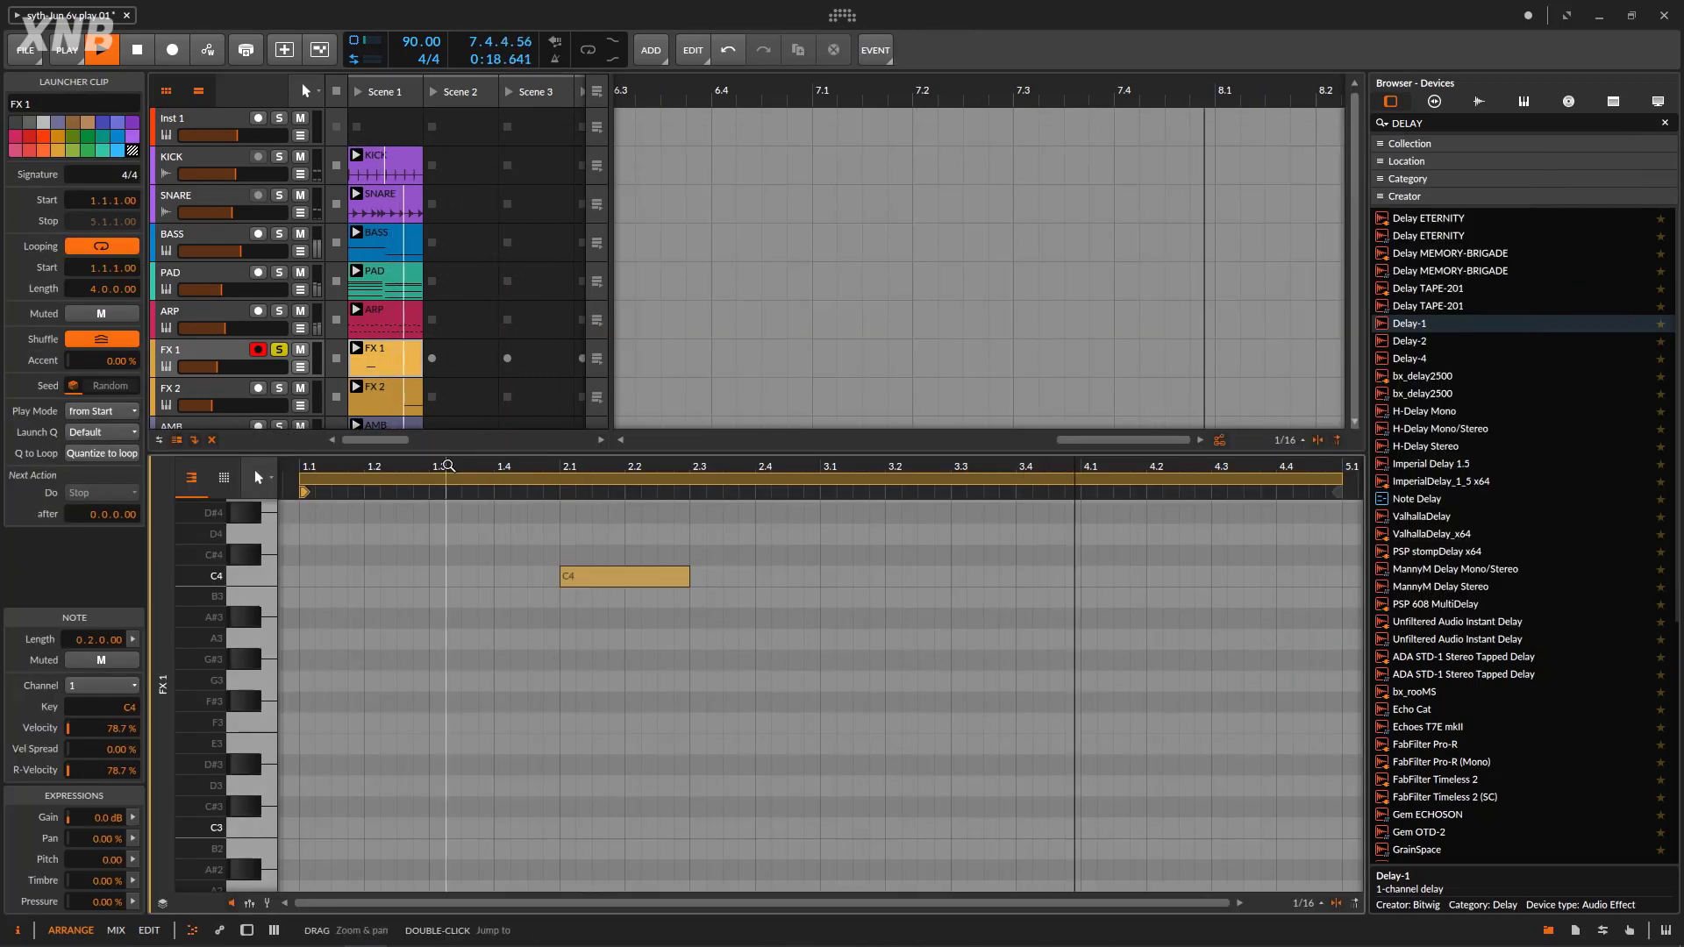
left_click_drag(448, 466, 391, 425)
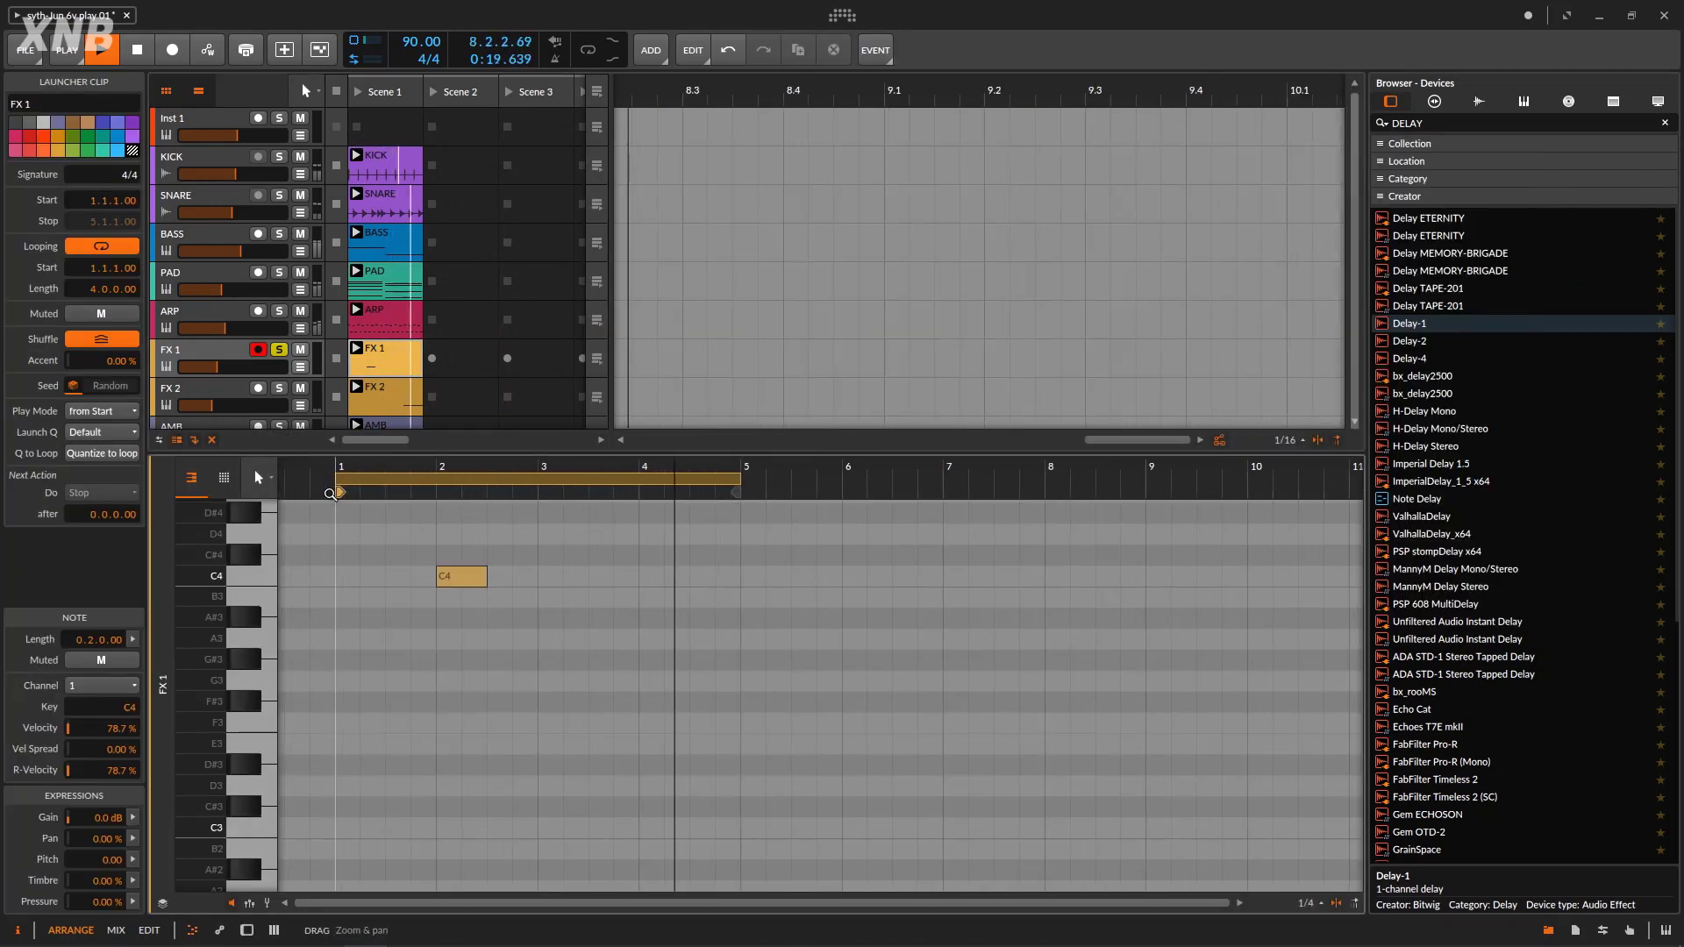
left_click(342, 480)
mouse_move(342, 480)
left_mouse_down()
mouse_move(414, 493)
mouse_move(388, 493)
left_mouse_up()
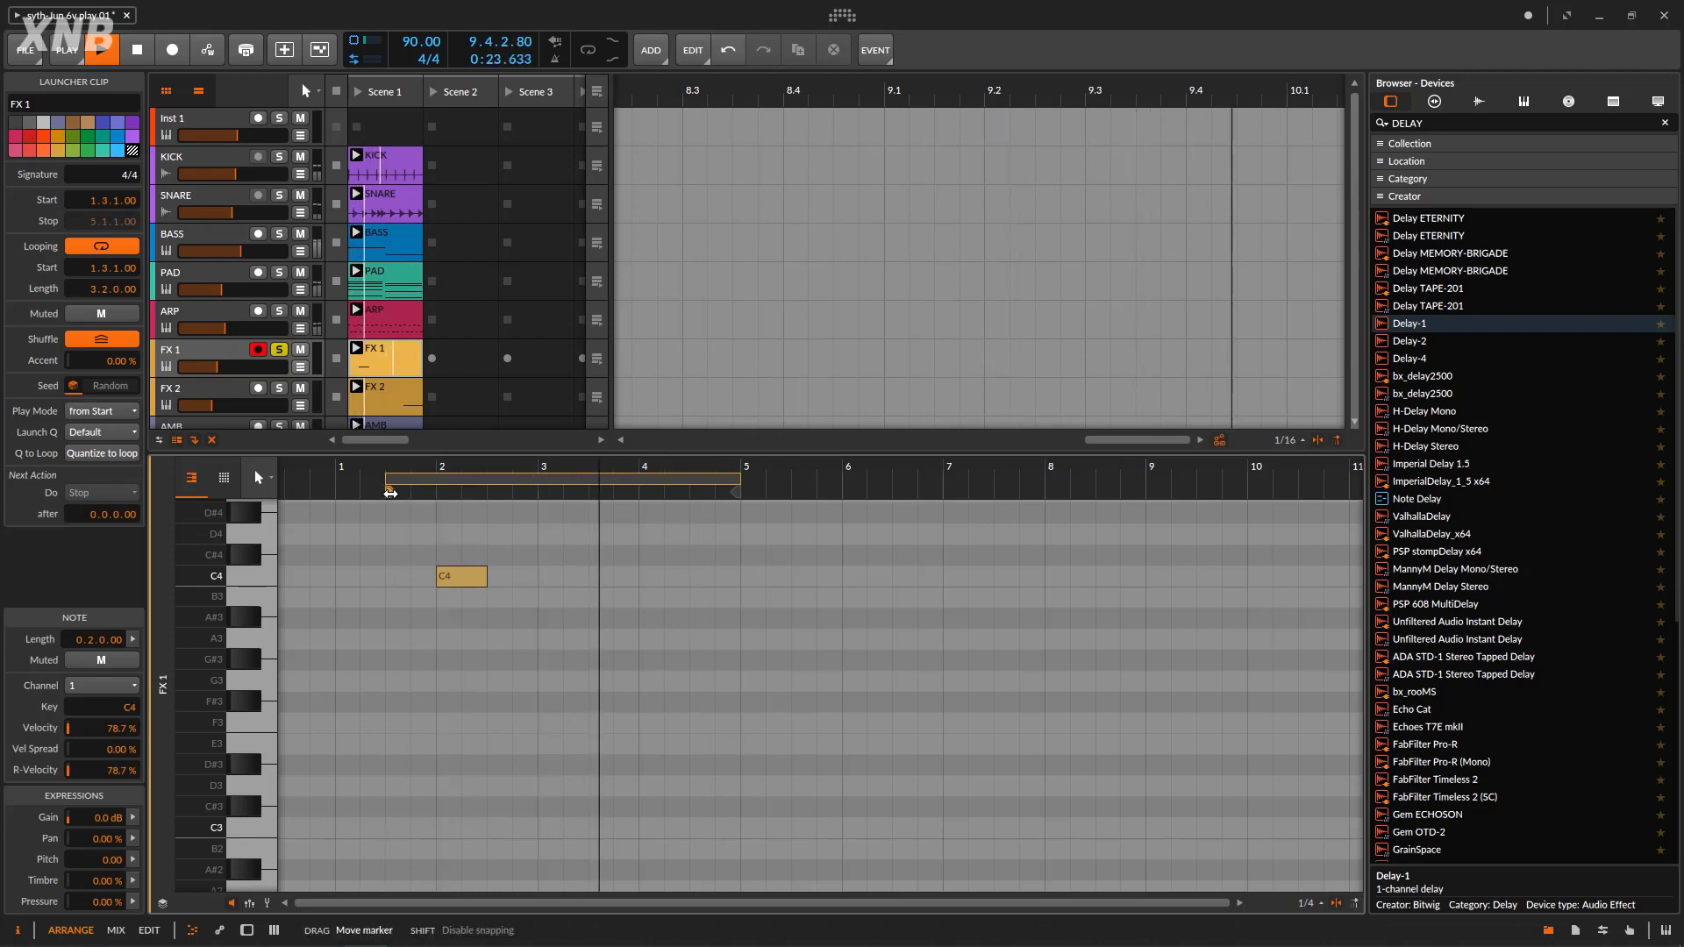
mouse_move(740, 481)
left_mouse_down()
mouse_move(545, 486)
mouse_move(603, 486)
mouse_move(586, 486)
left_mouse_up()
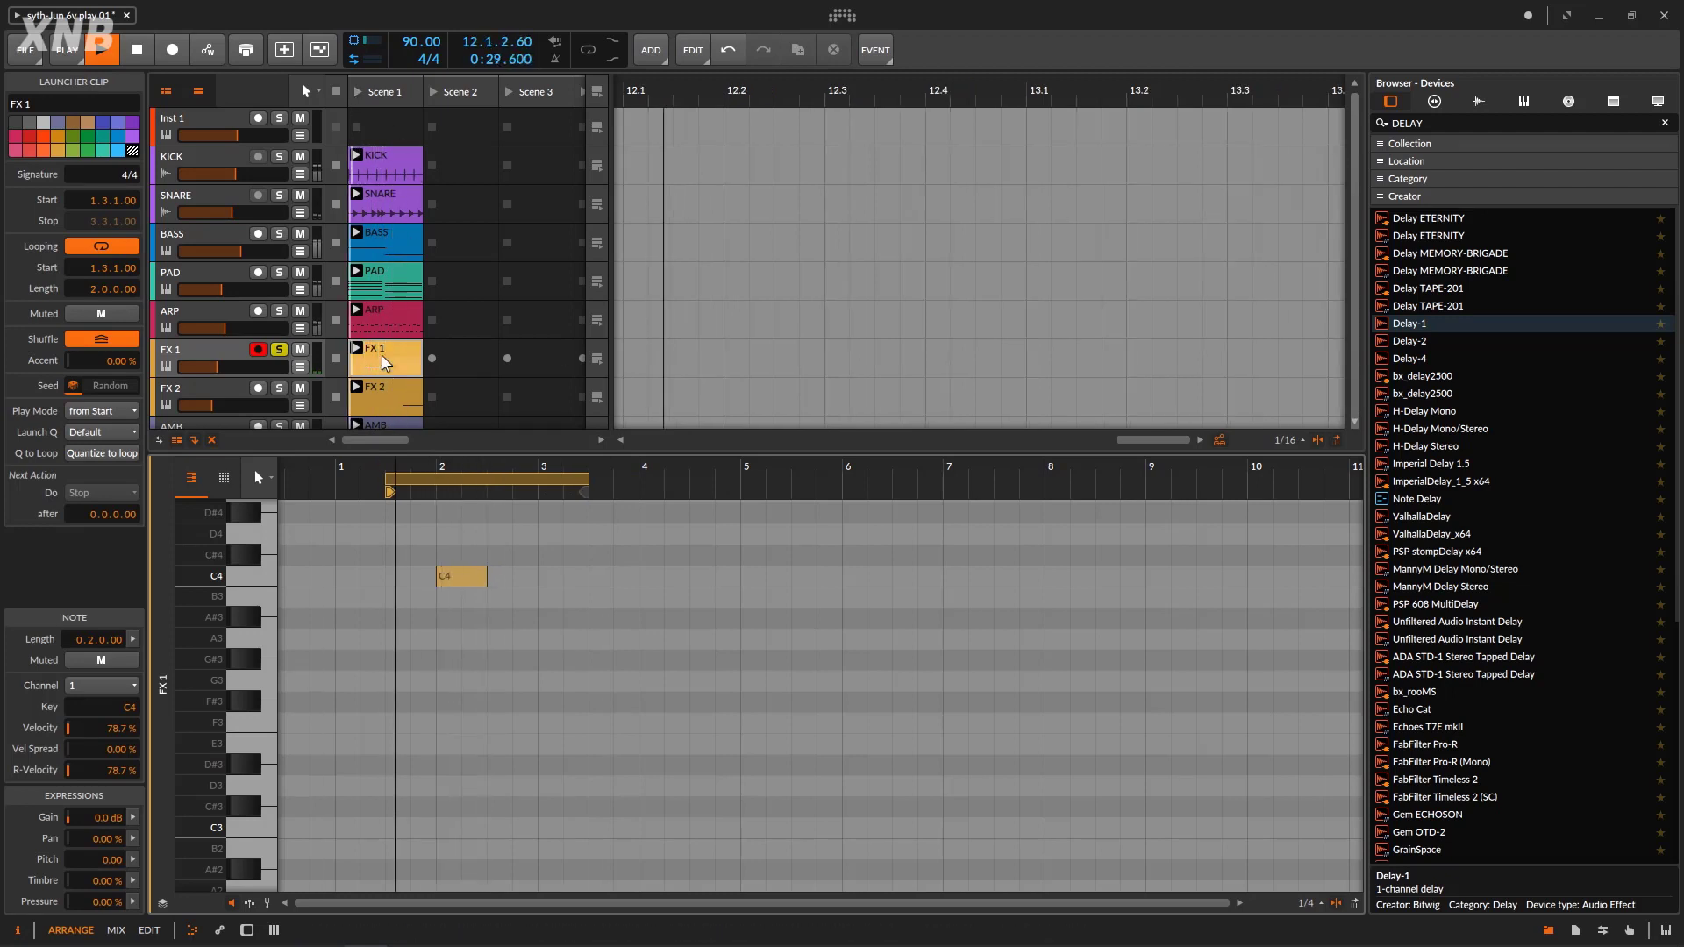
Shorten the FX 1 clip's loop length to 1.2.0.00 and stop playback
left_click(218, 360)
double_click(217, 360)
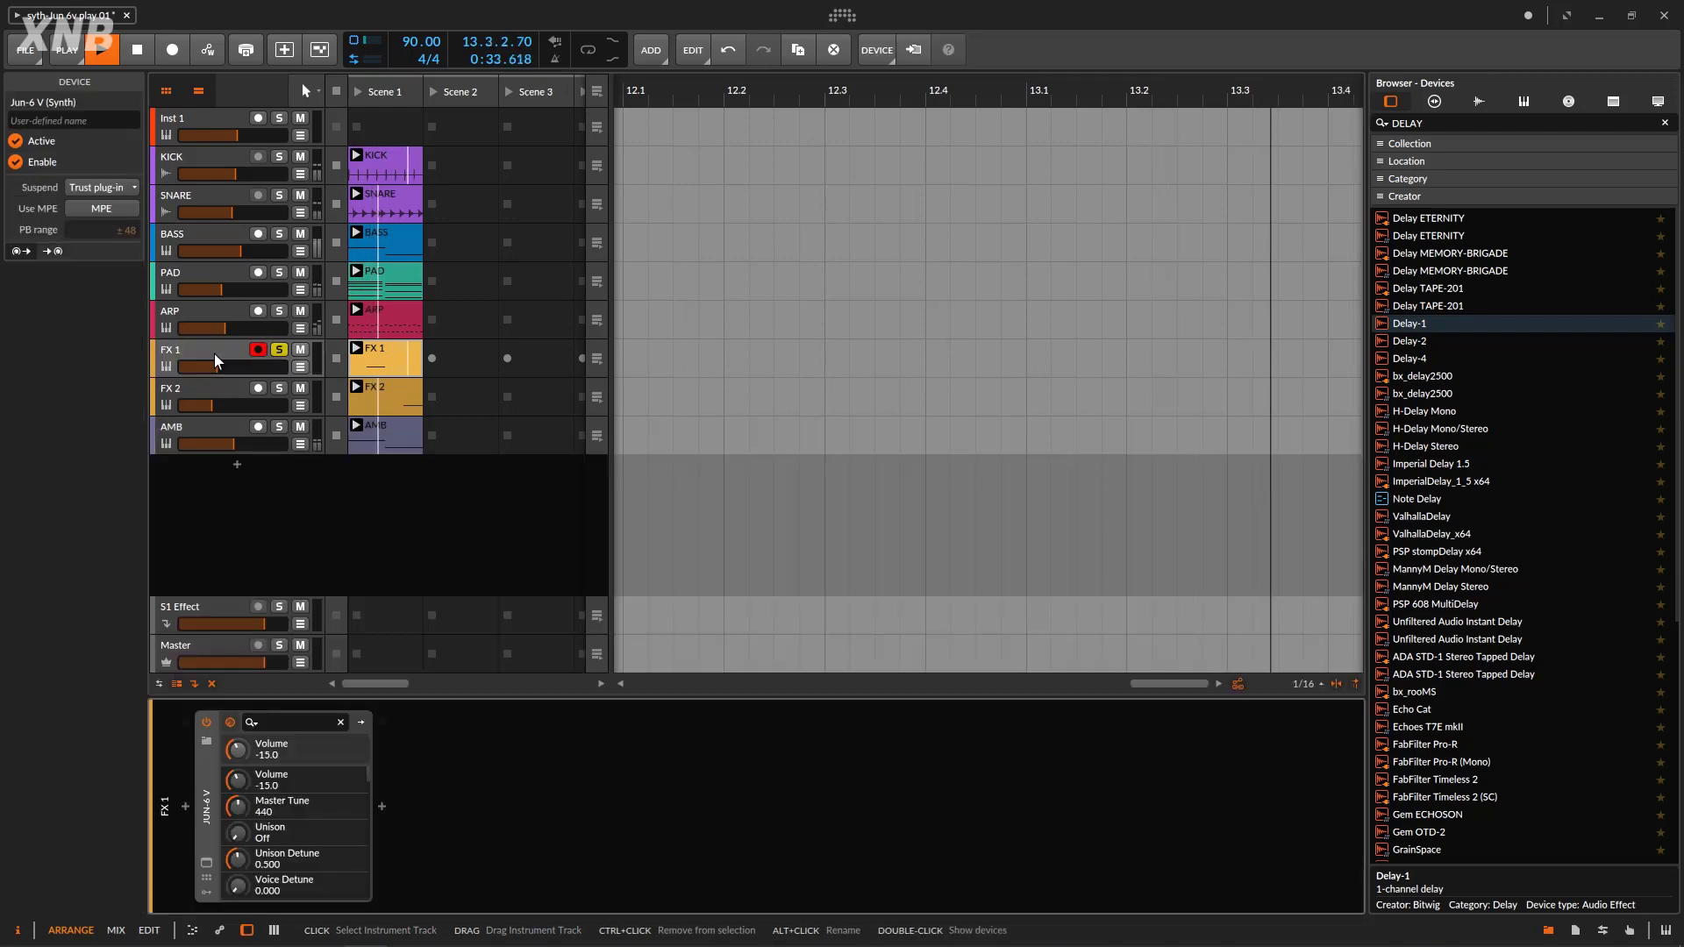
double_click(384, 363)
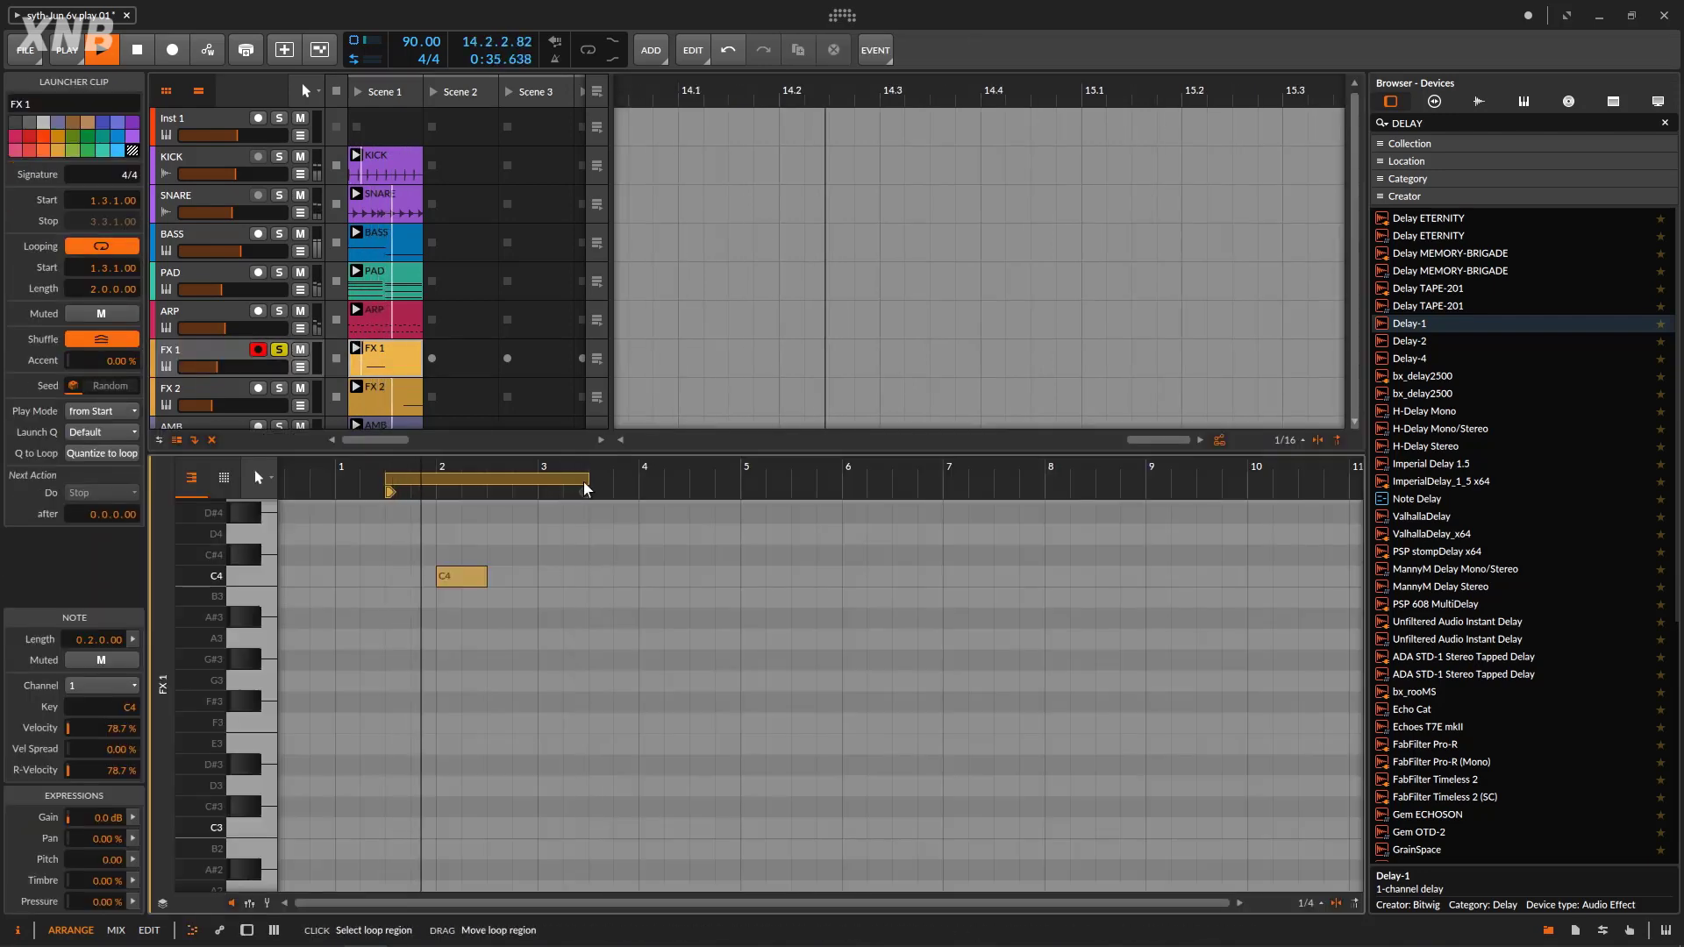
left_click(579, 485)
left_click_drag(565, 480, 516, 480)
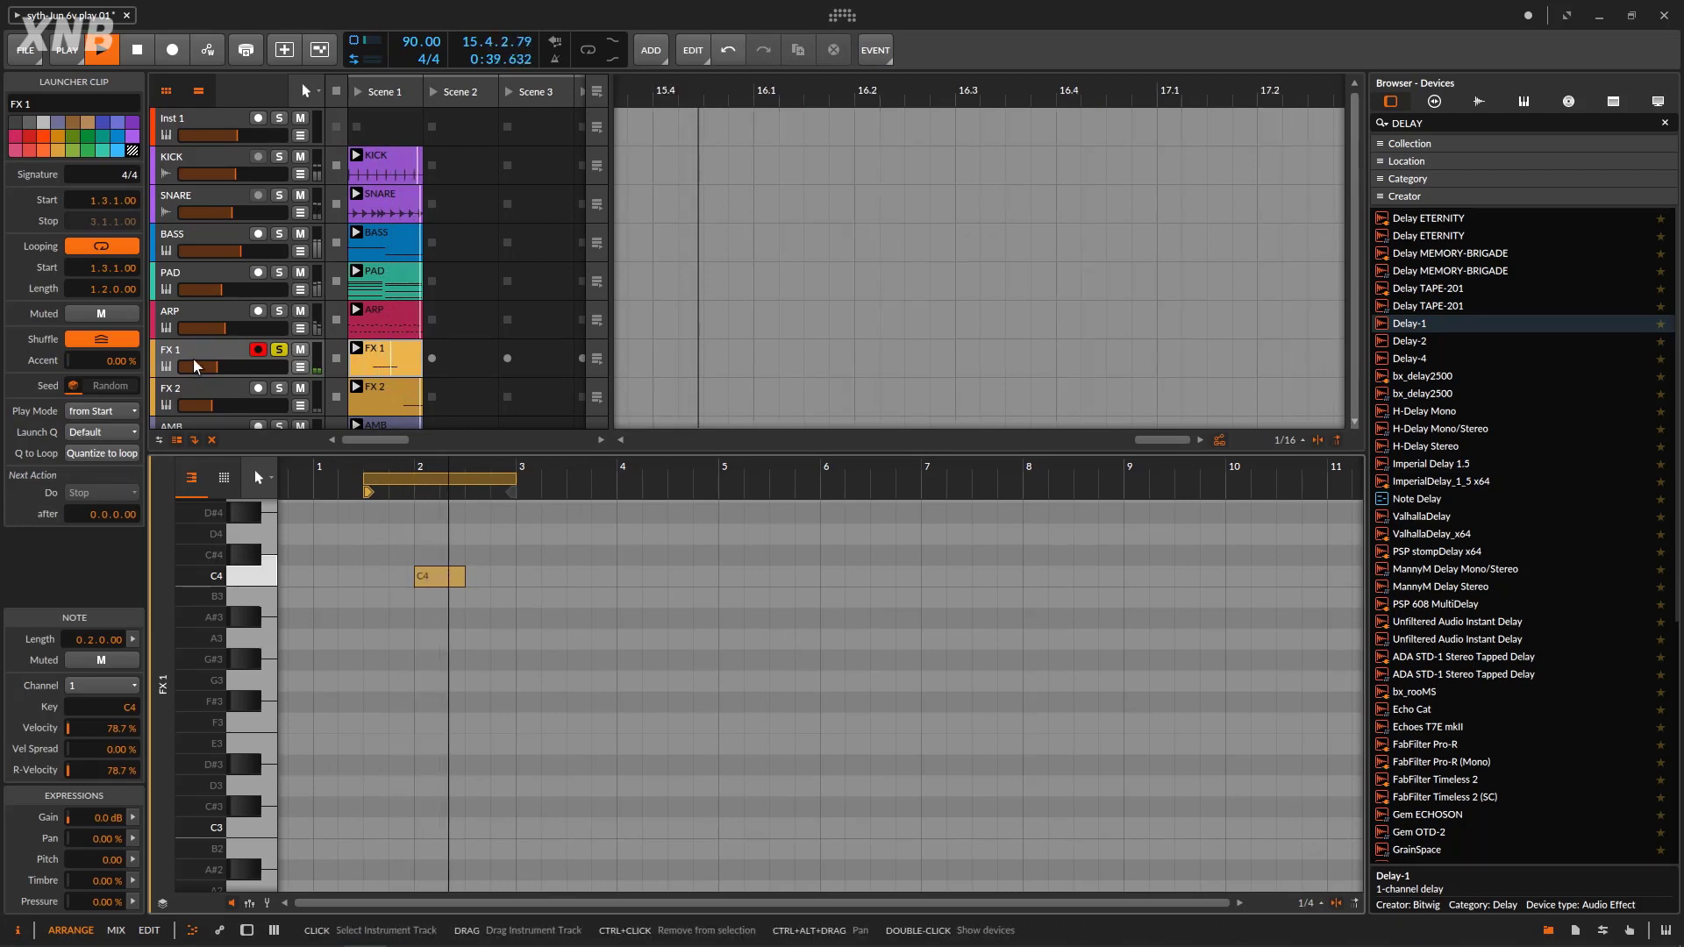
key("space")
Switch off the saw wave in the FX 1 synth's DCO, raise the noise volume to maximum and play the sound
double_click(235, 364)
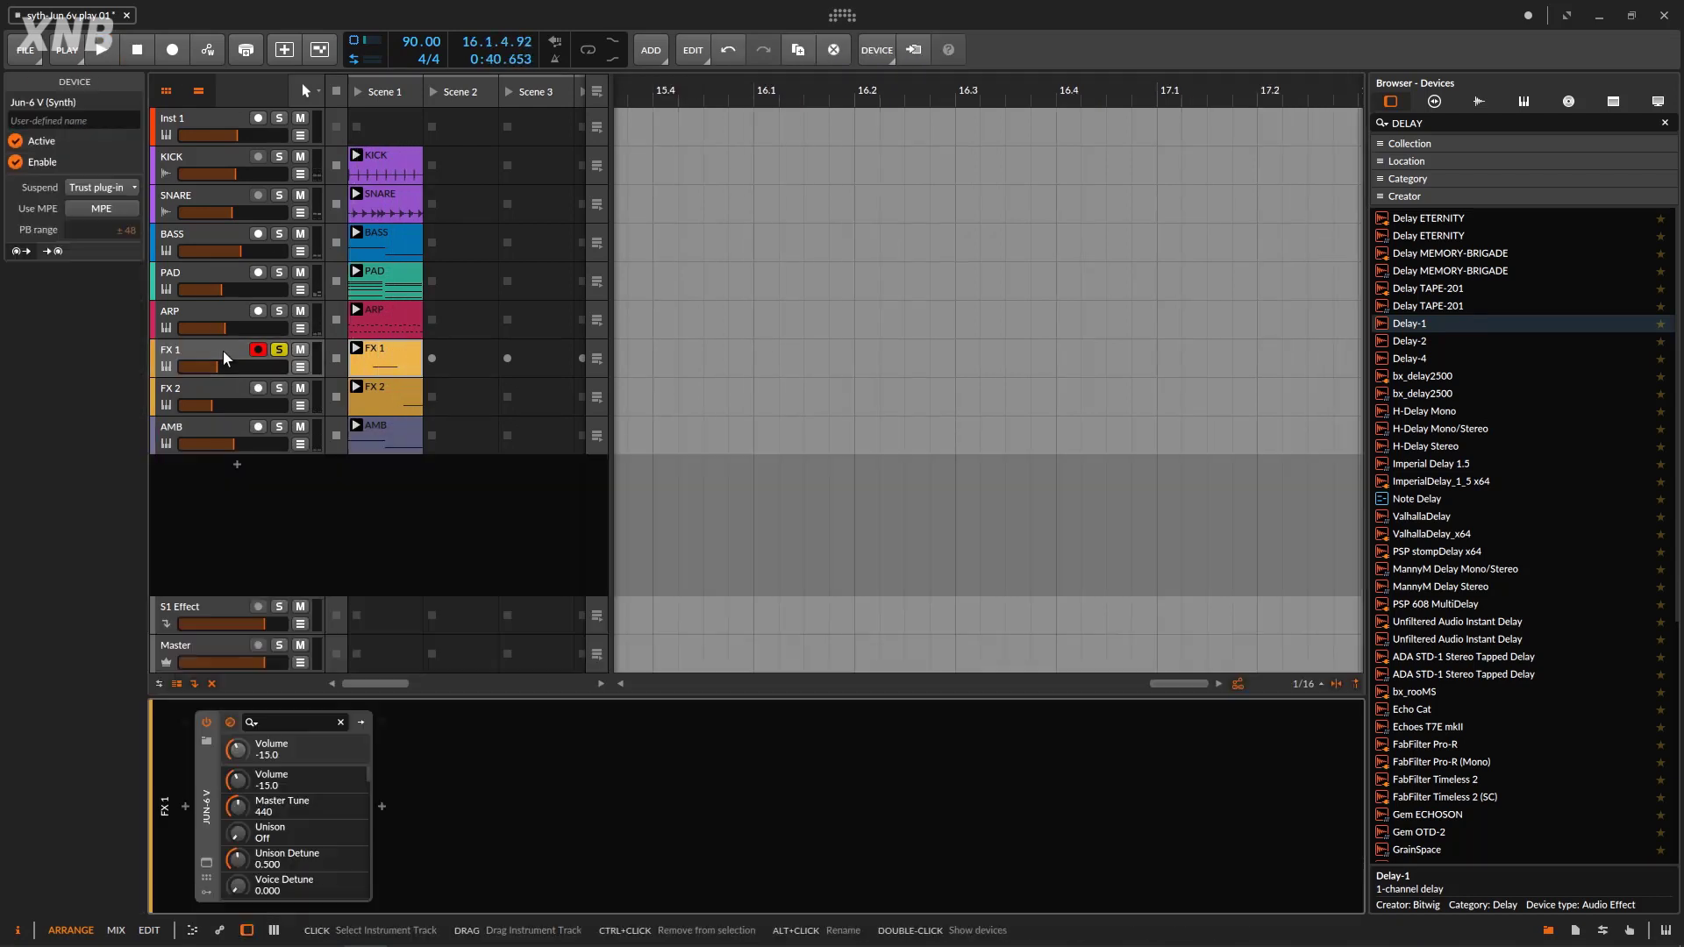
left_click(207, 866)
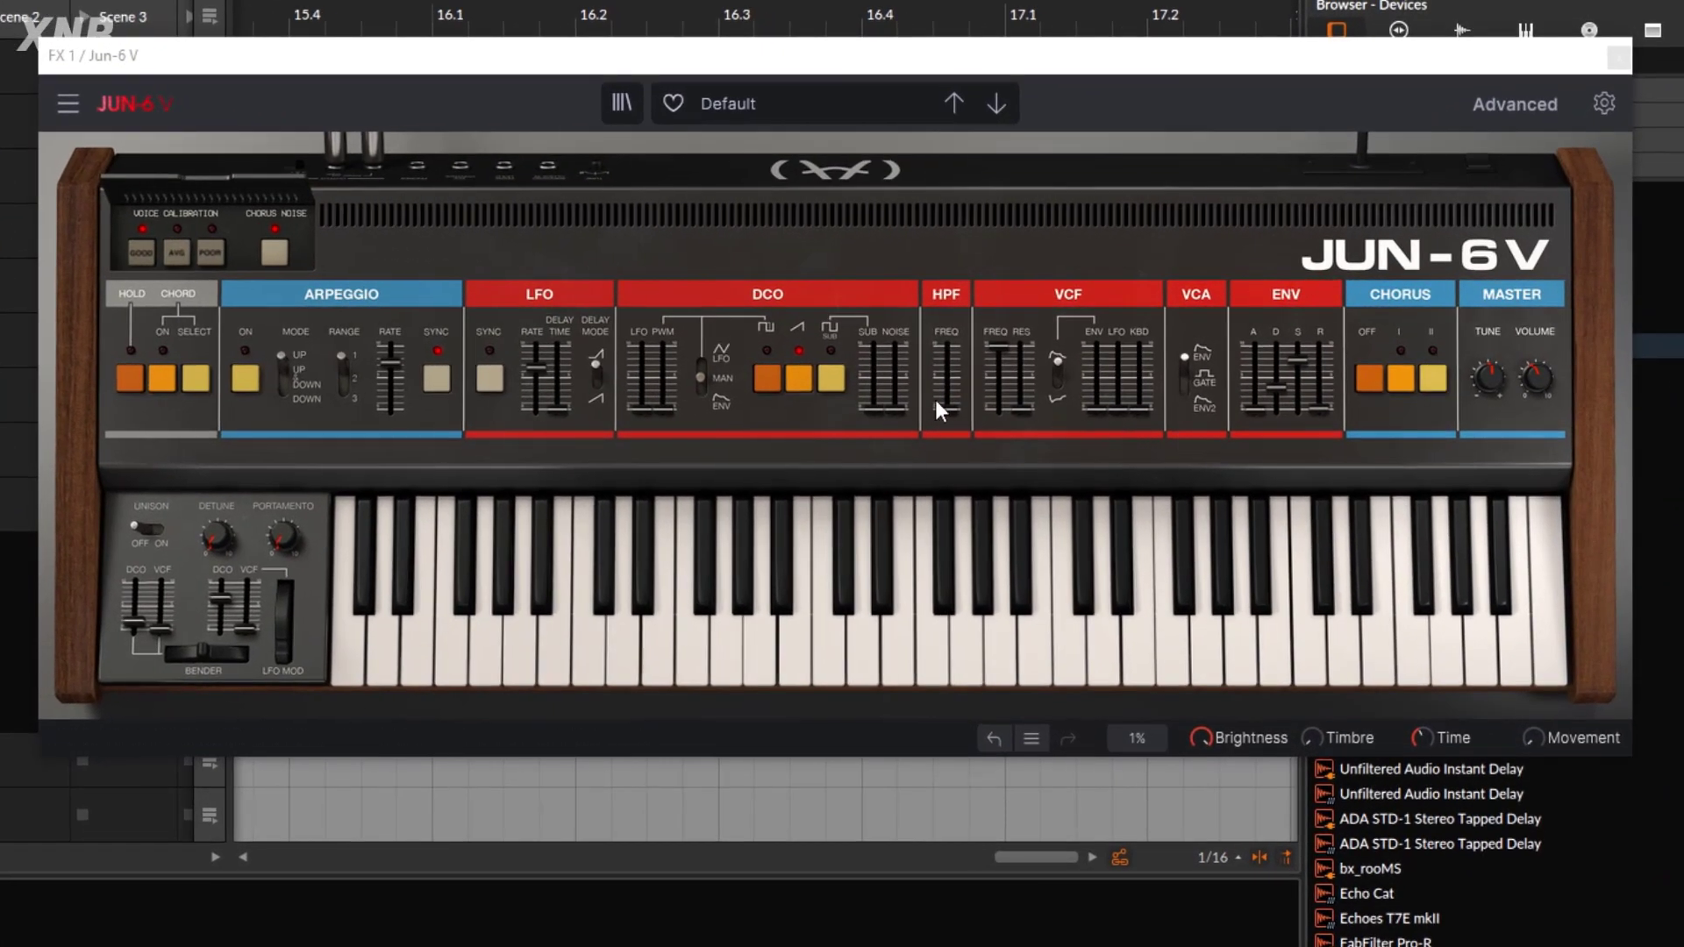
left_click(808, 379)
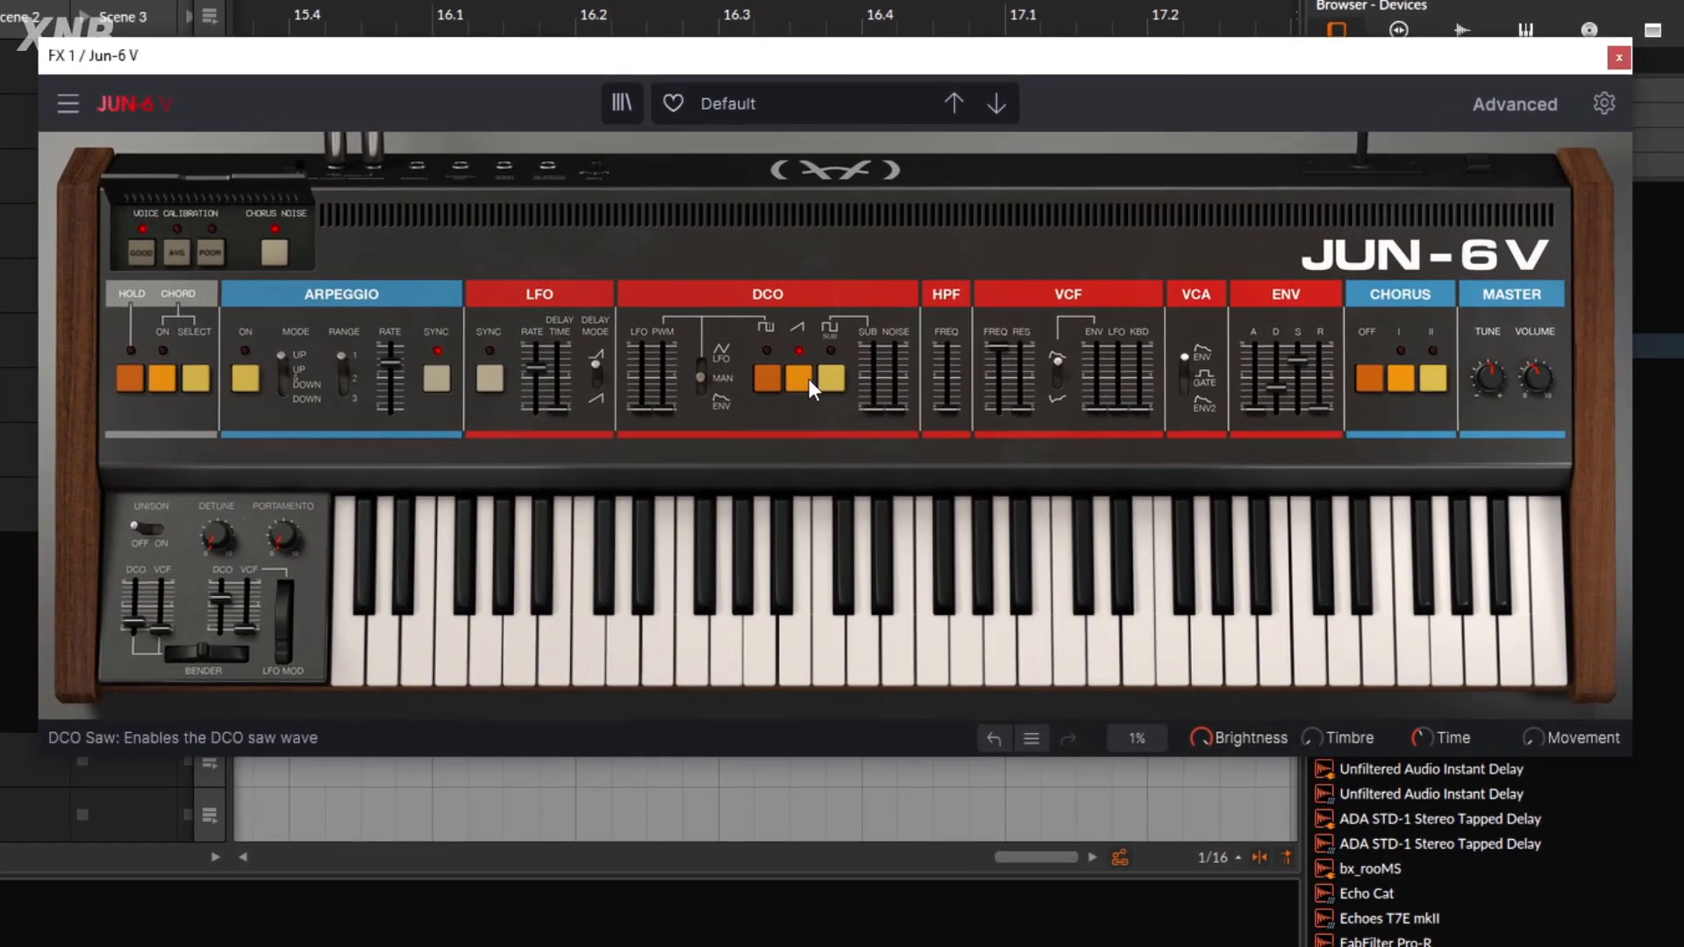
left_click_drag(896, 409, 896, 347)
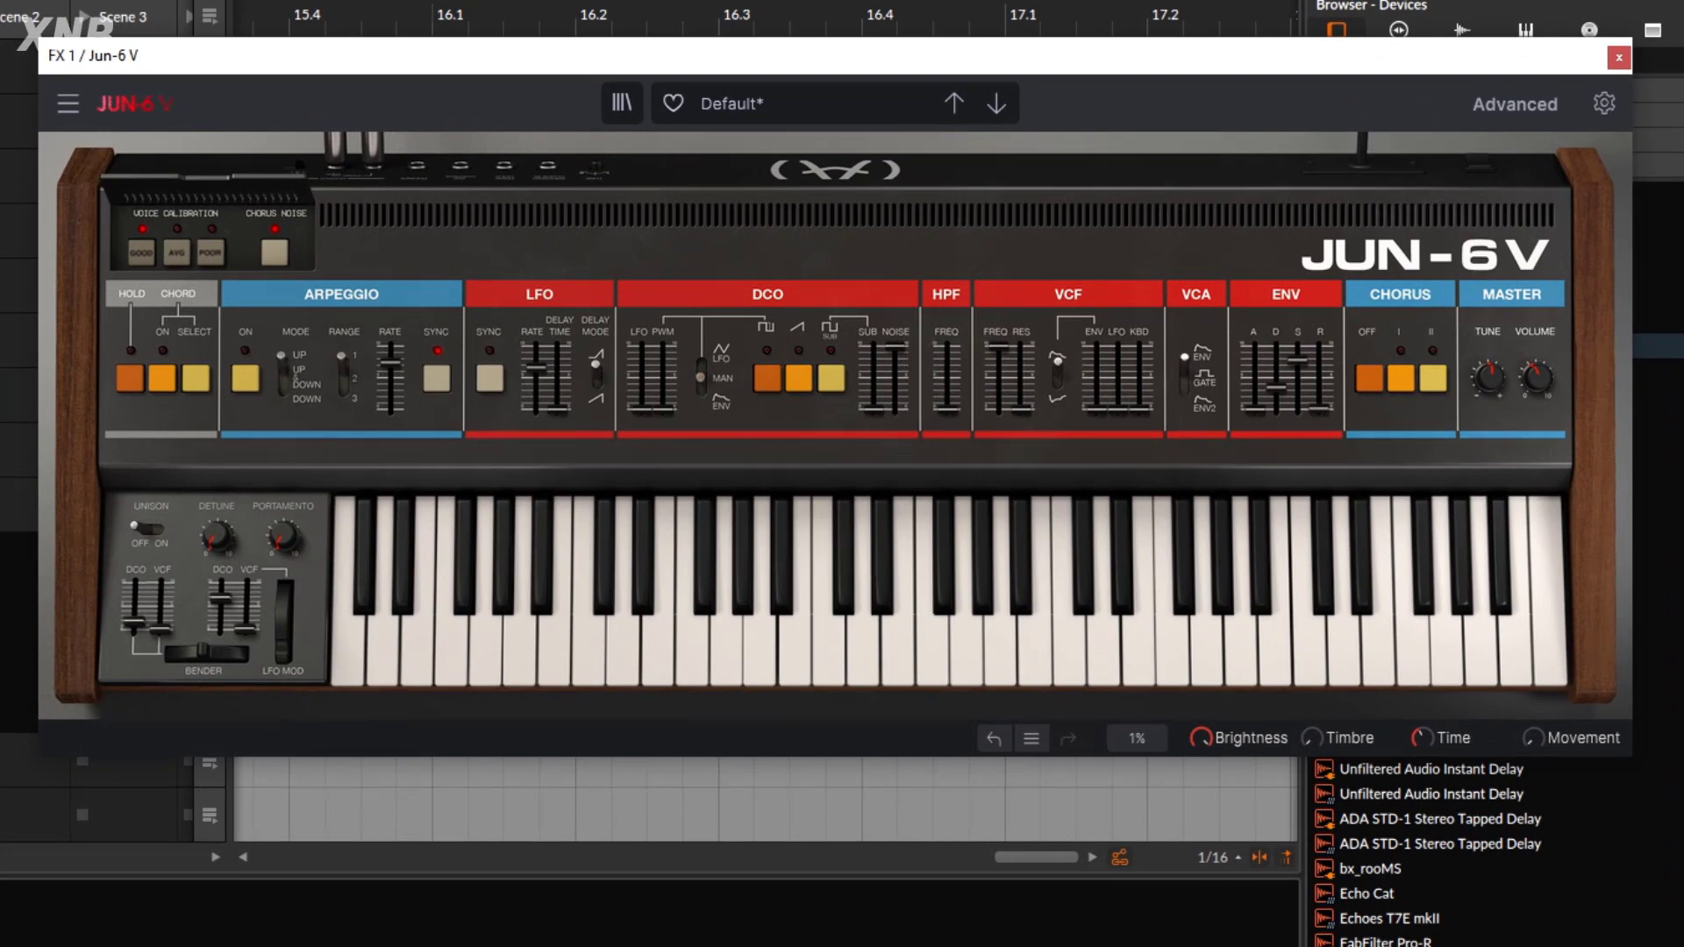
key("space")
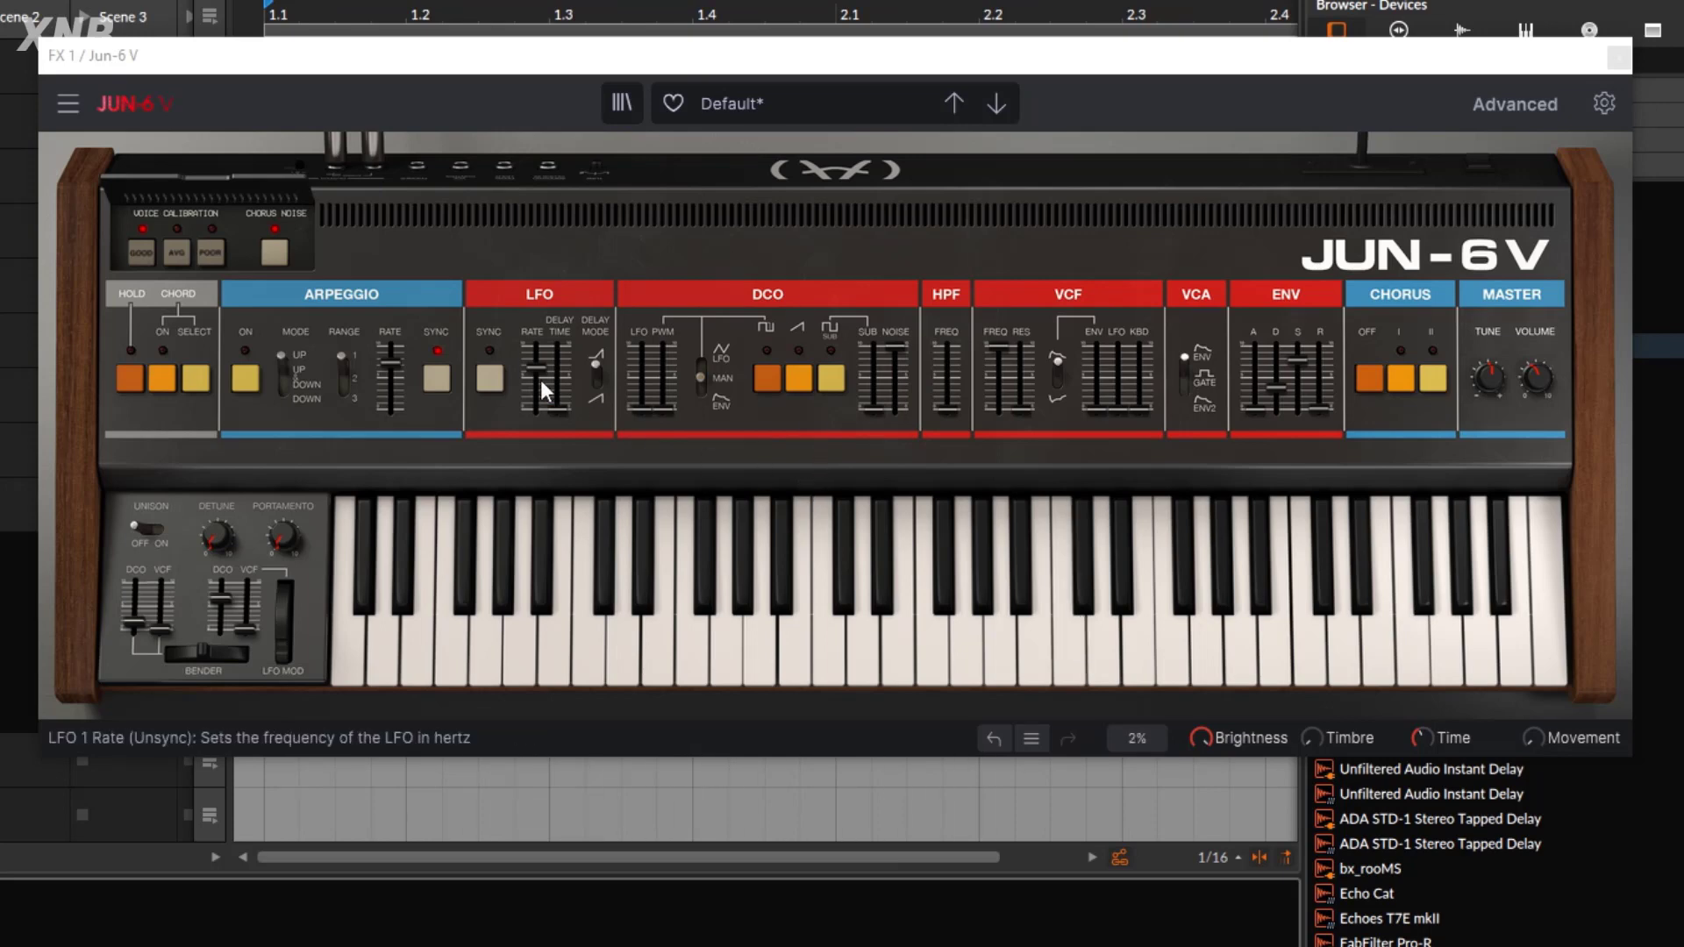
Sync the FX 1 synth's LFO to tempo and raise the LFO delay time moderately
left_click(493, 376)
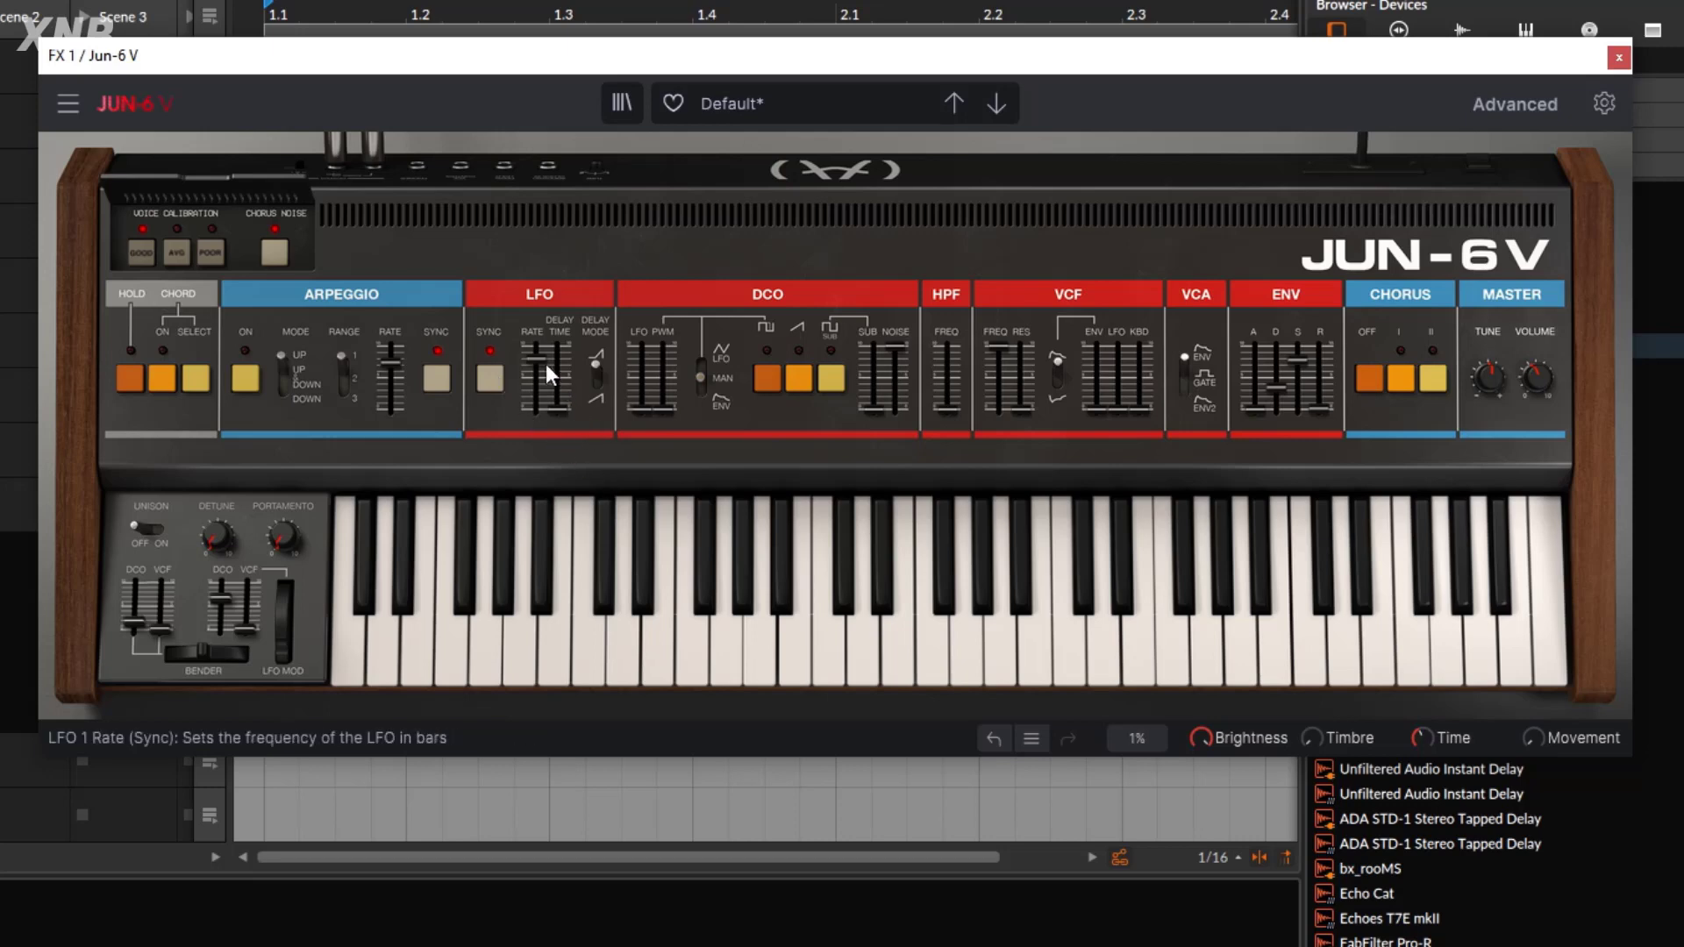
left_click_drag(559, 409, 559, 384)
left_click(1515, 103)
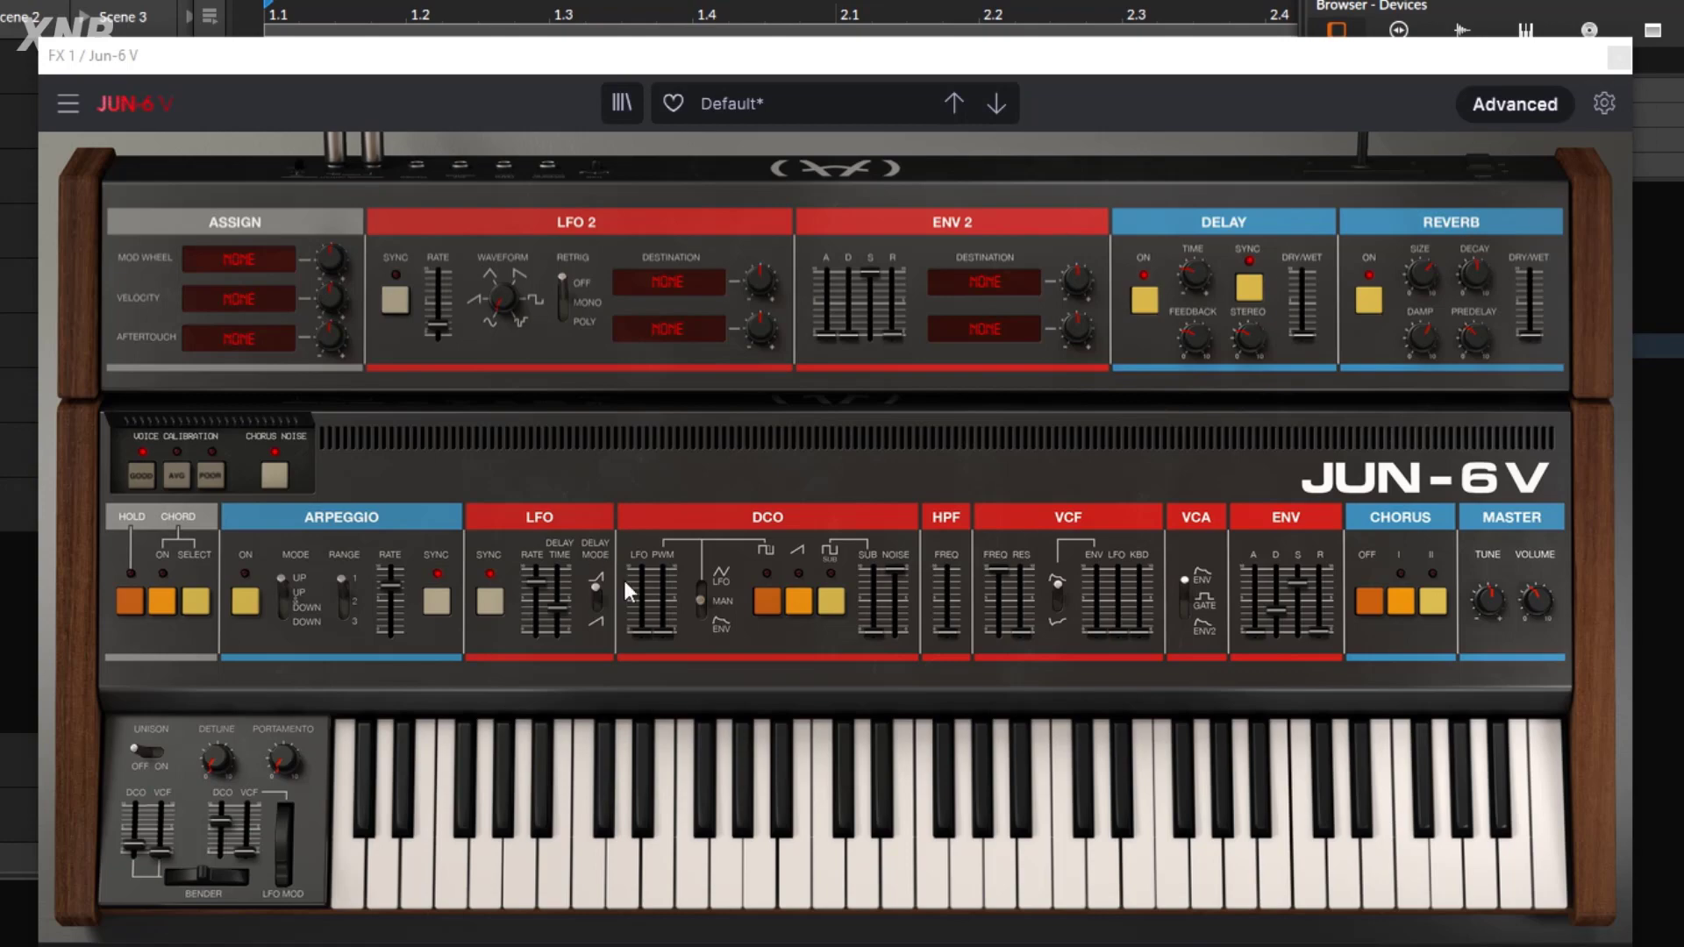
left_click(1509, 100)
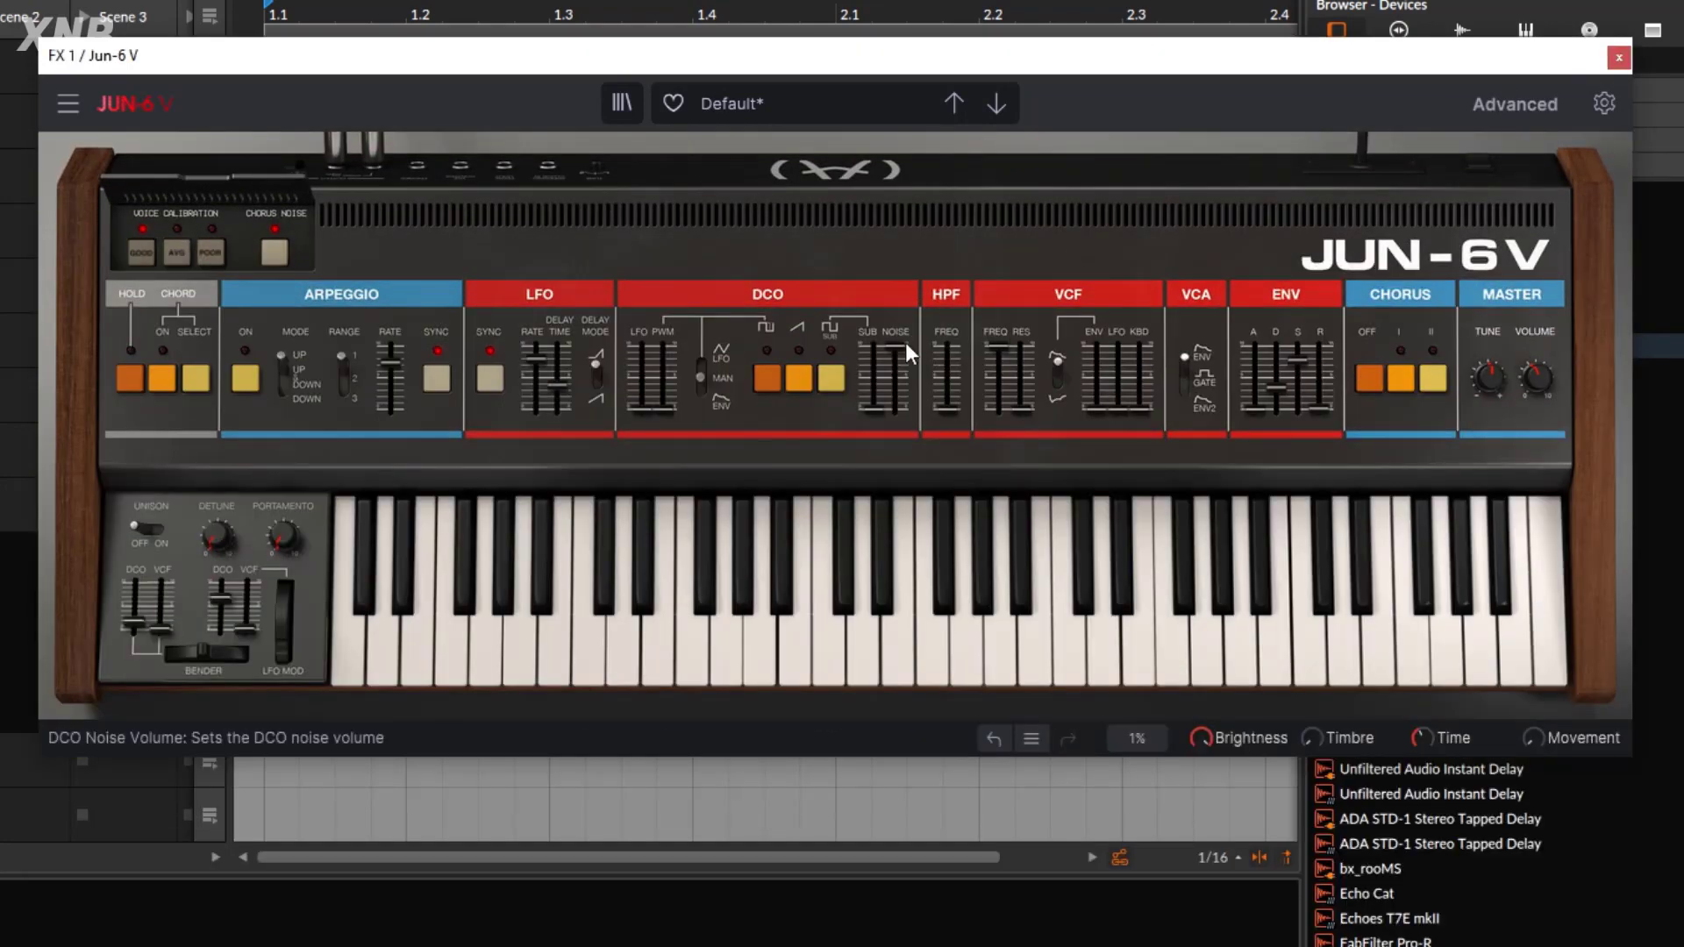
Switch the FX 1 synth's VCA source to gate, lower the VCF cutoff close to minimum and start playback
left_click(902, 343)
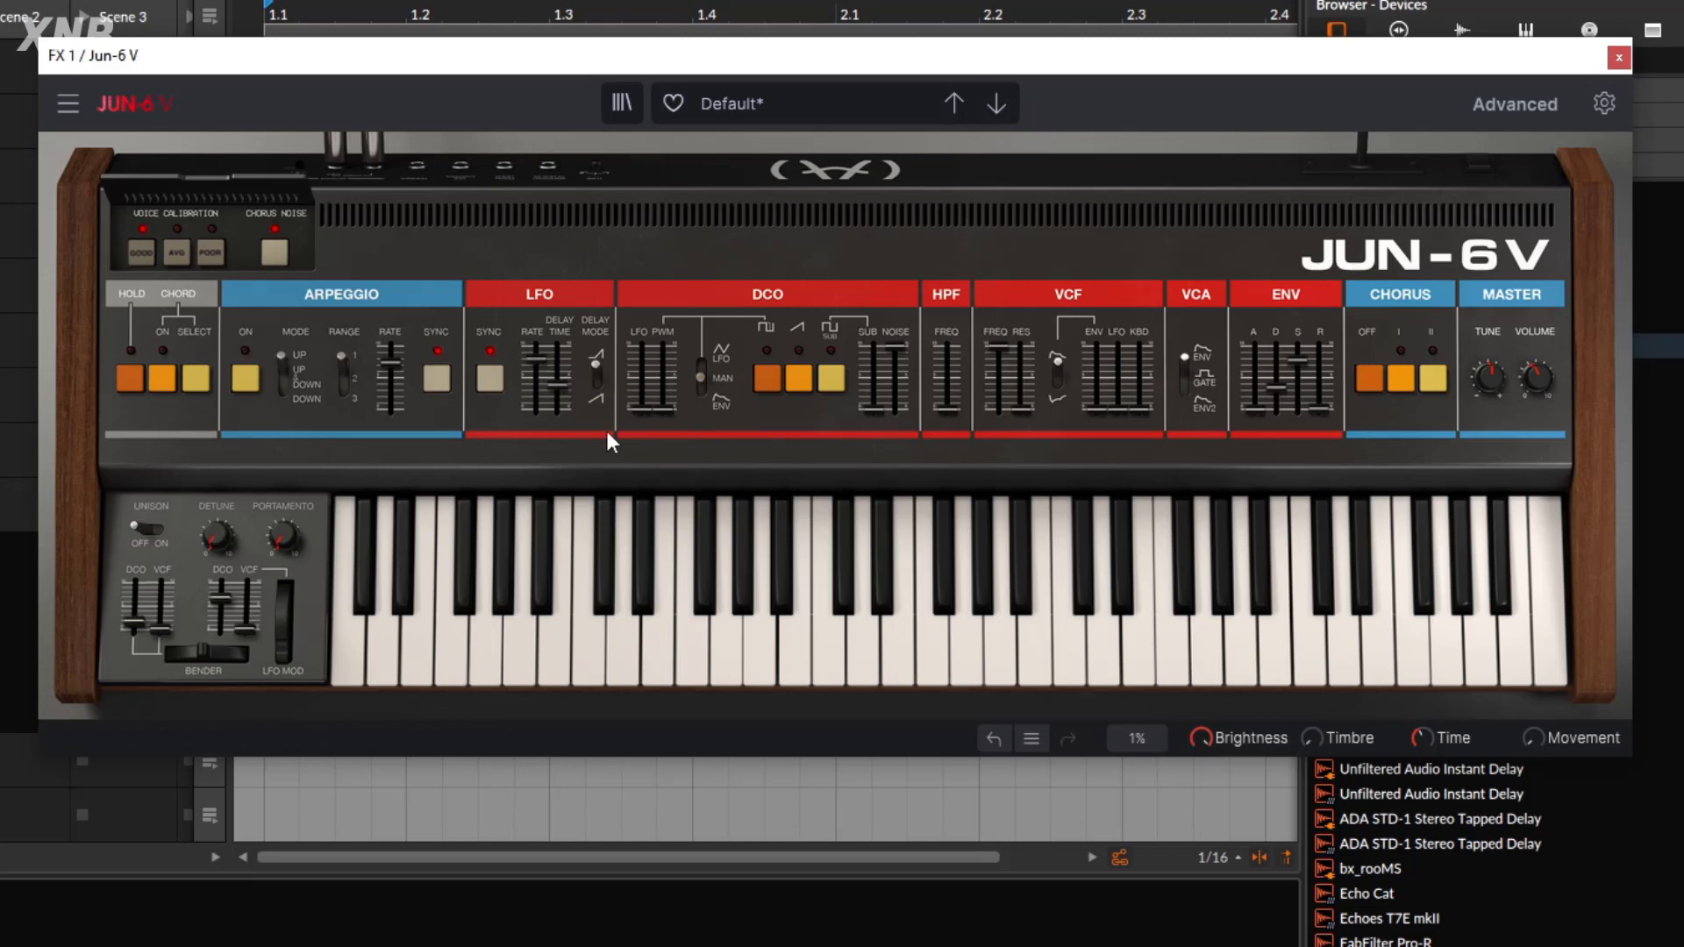
mouse_move(592, 356)
mouse_move(691, 398)
left_click(1180, 366)
left_click_drag(996, 345, 996, 376)
key("space")
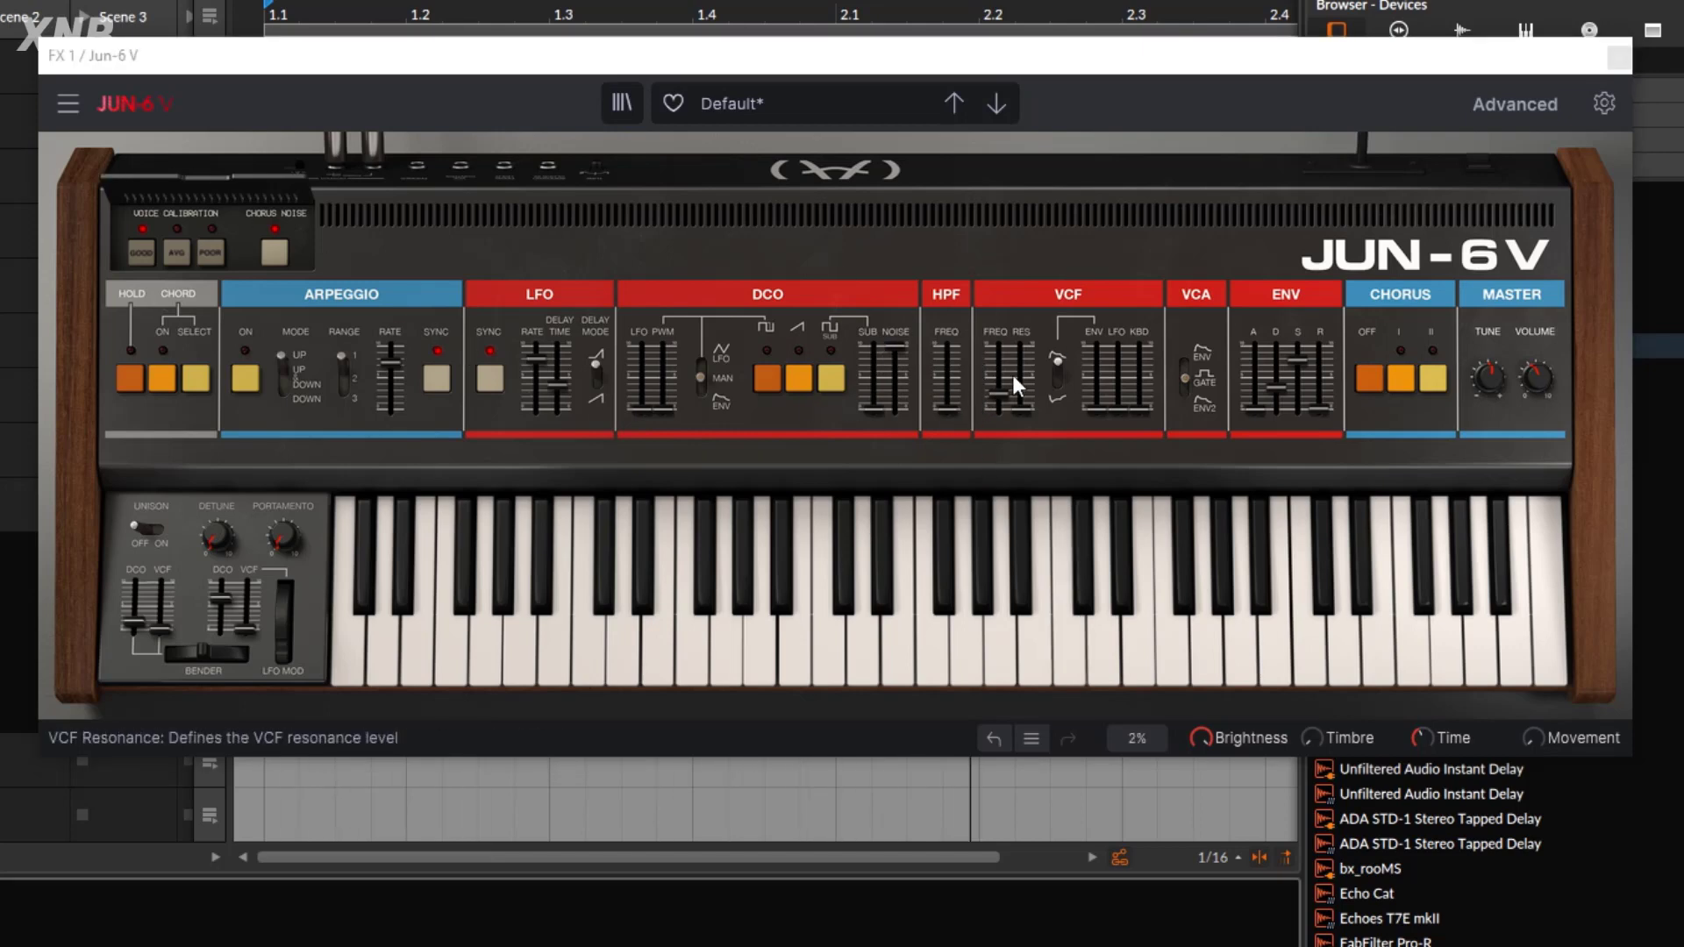
Raise the VCF envelope amount to maximum and slightly lengthen the envelope's attack and release in the FX 1 synth
left_click_drag(1107, 409, 1096, 349)
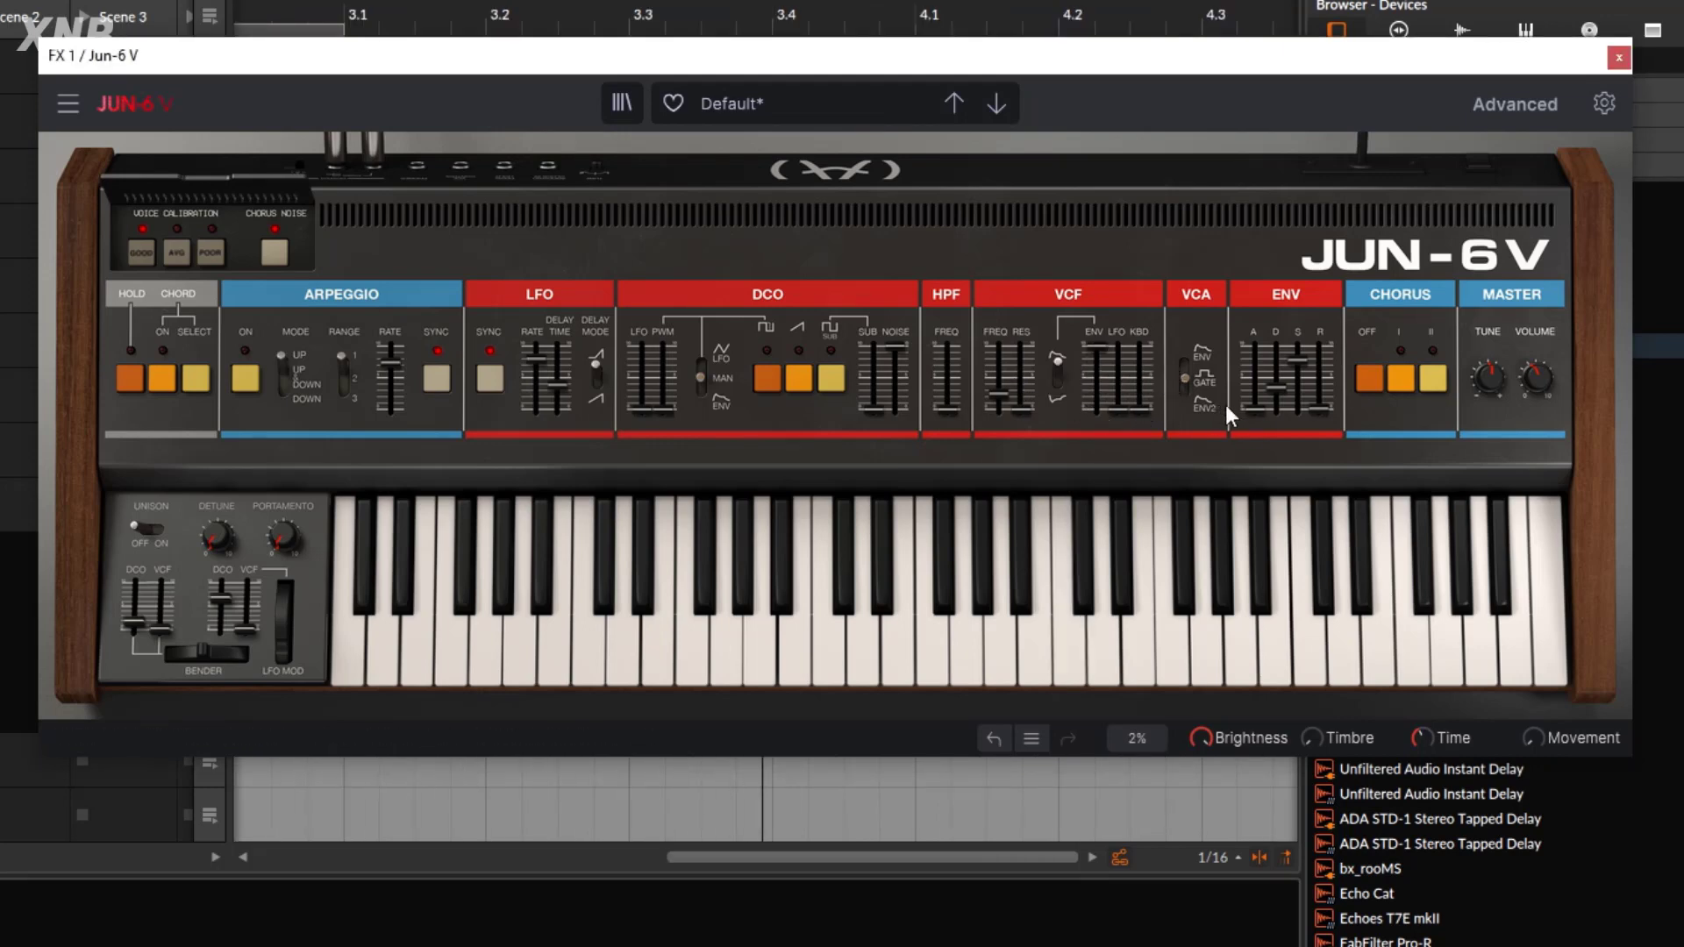
mouse_move(1254, 401)
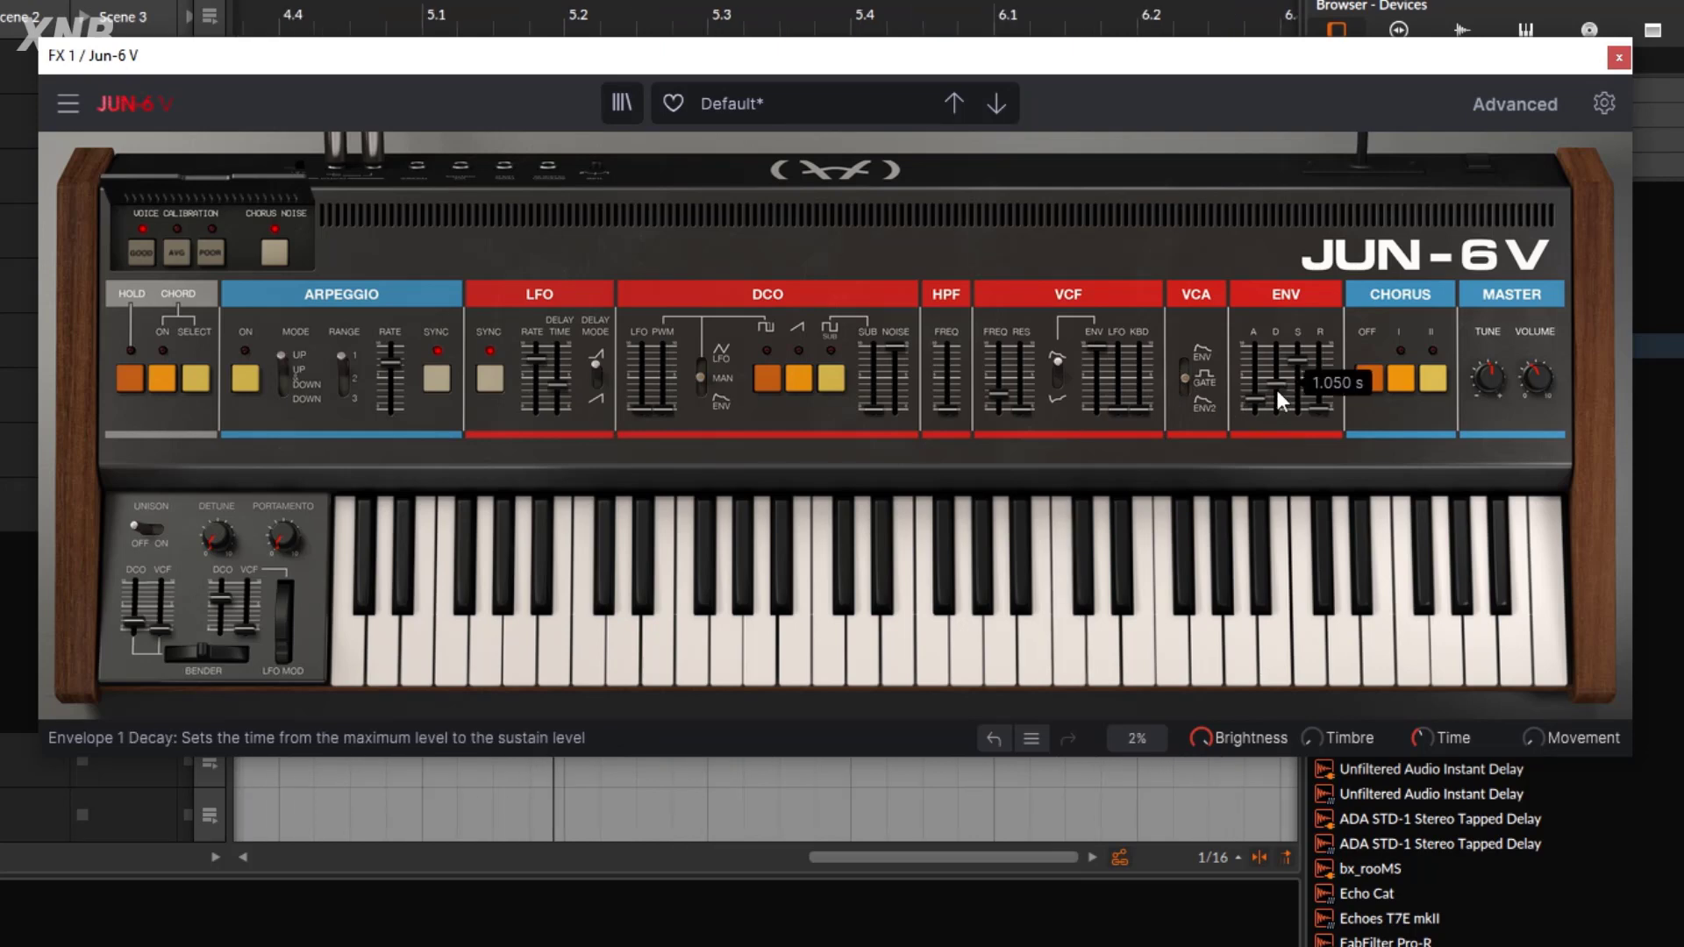
left_click_drag(1263, 409, 1317, 400)
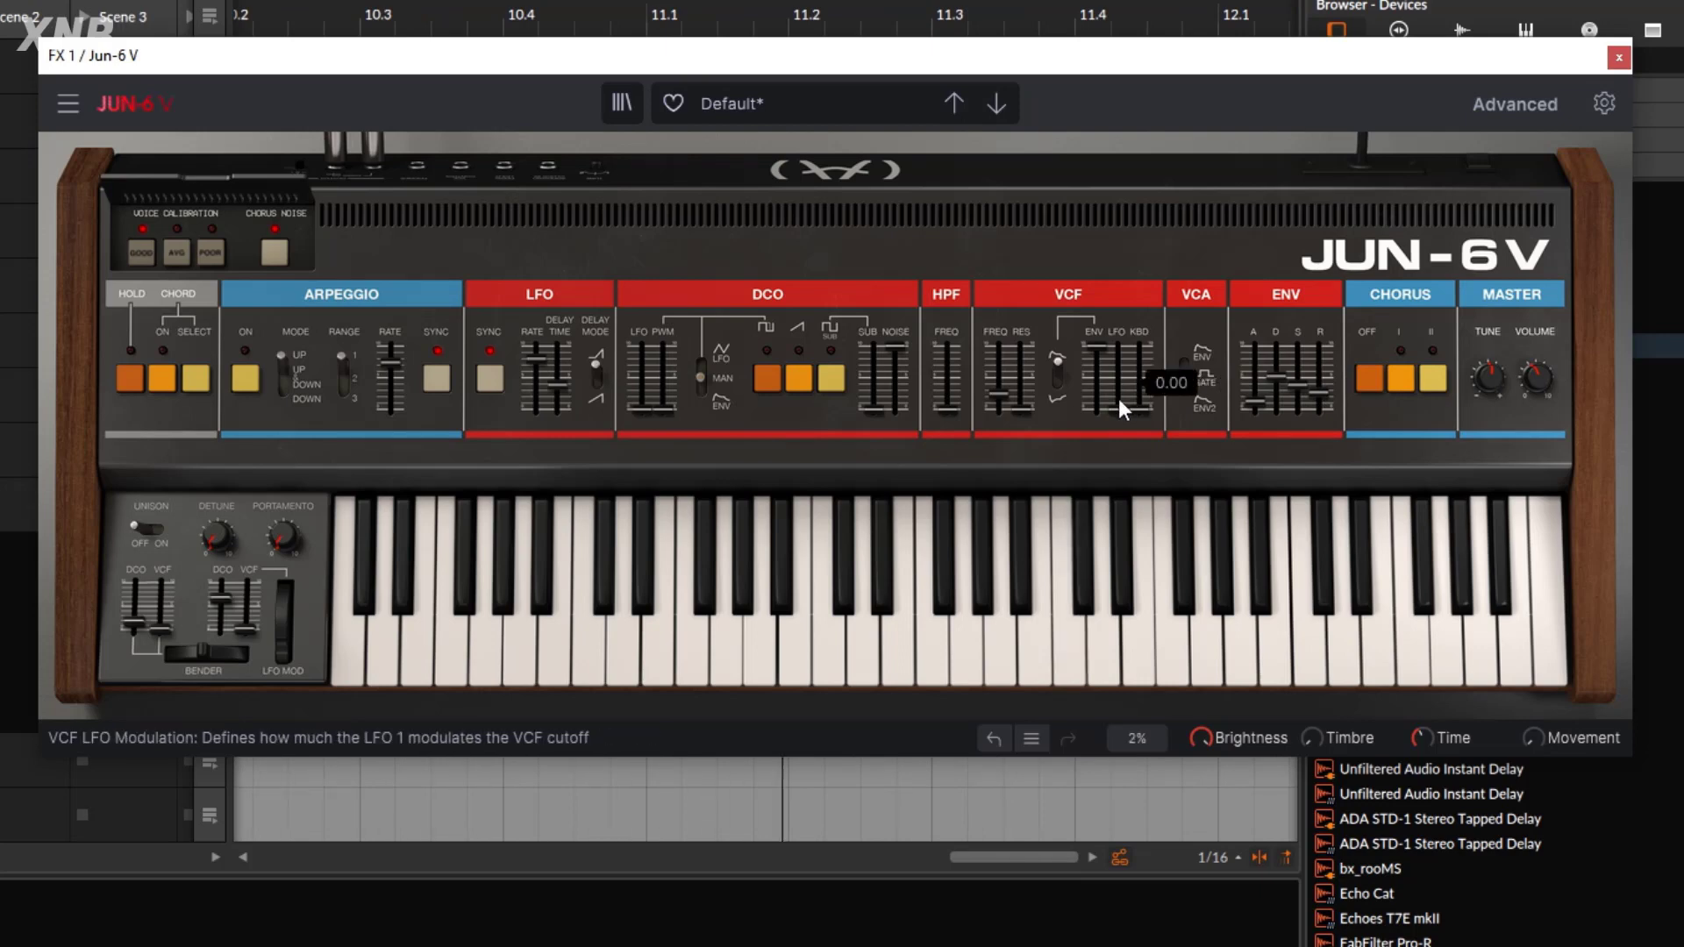
Set the VCF's LFO modulation to about 0.79 and raise the LFO delay time slightly
left_click_drag(1117, 409, 1123, 371)
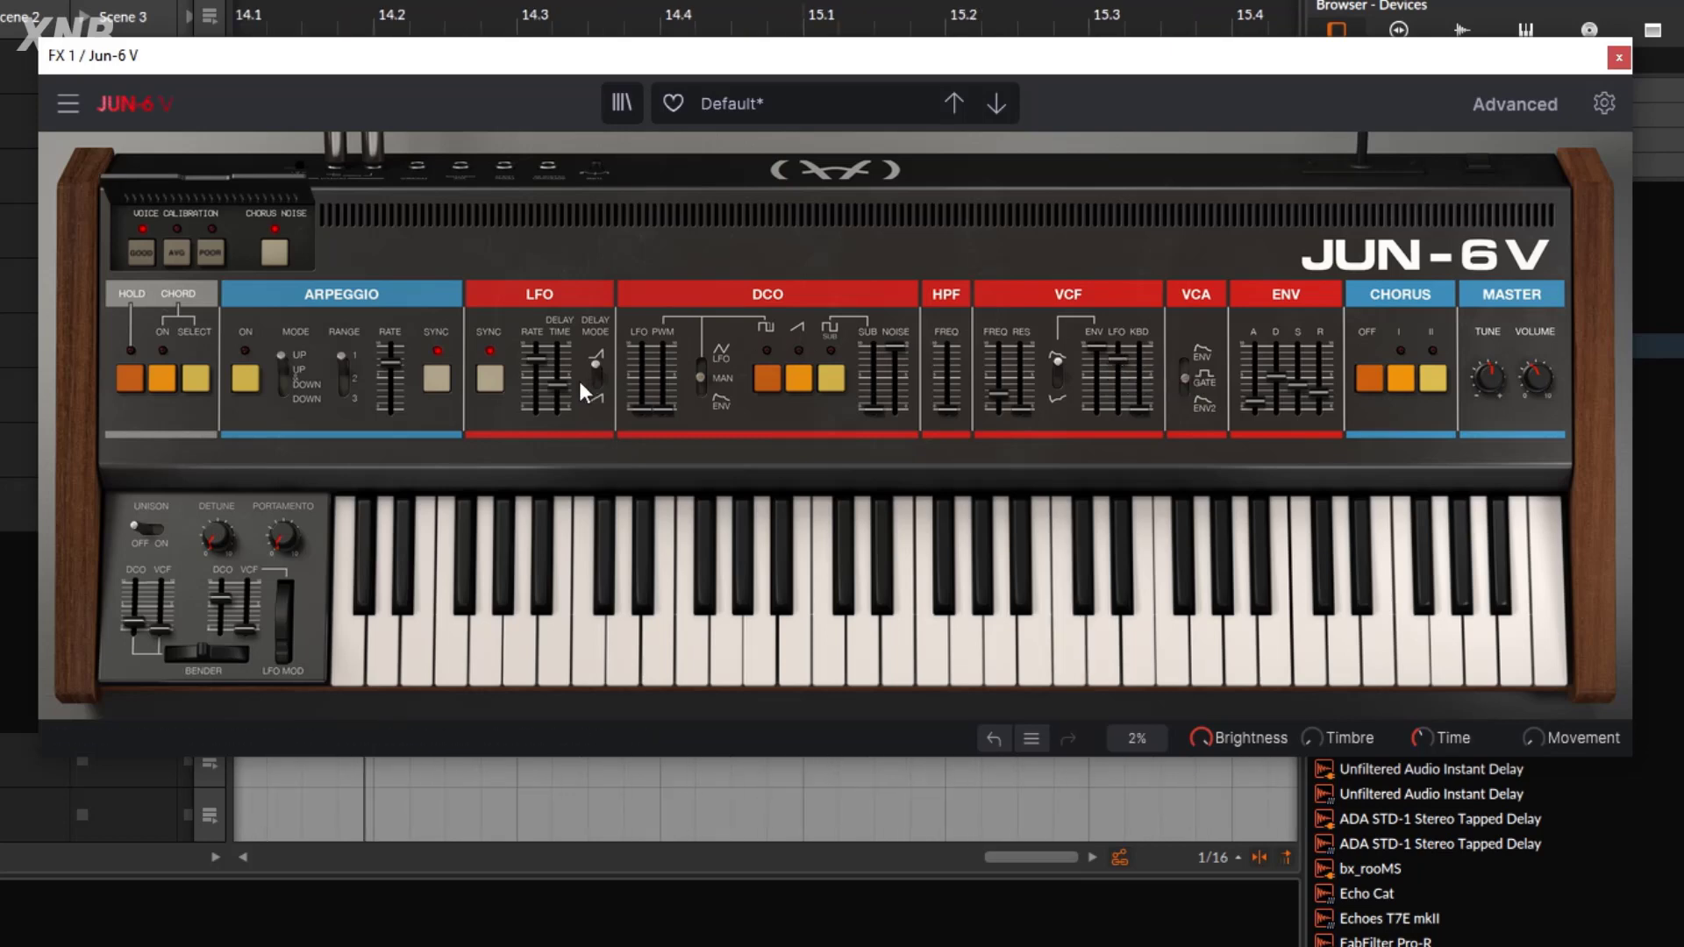
left_click_drag(570, 382, 559, 382)
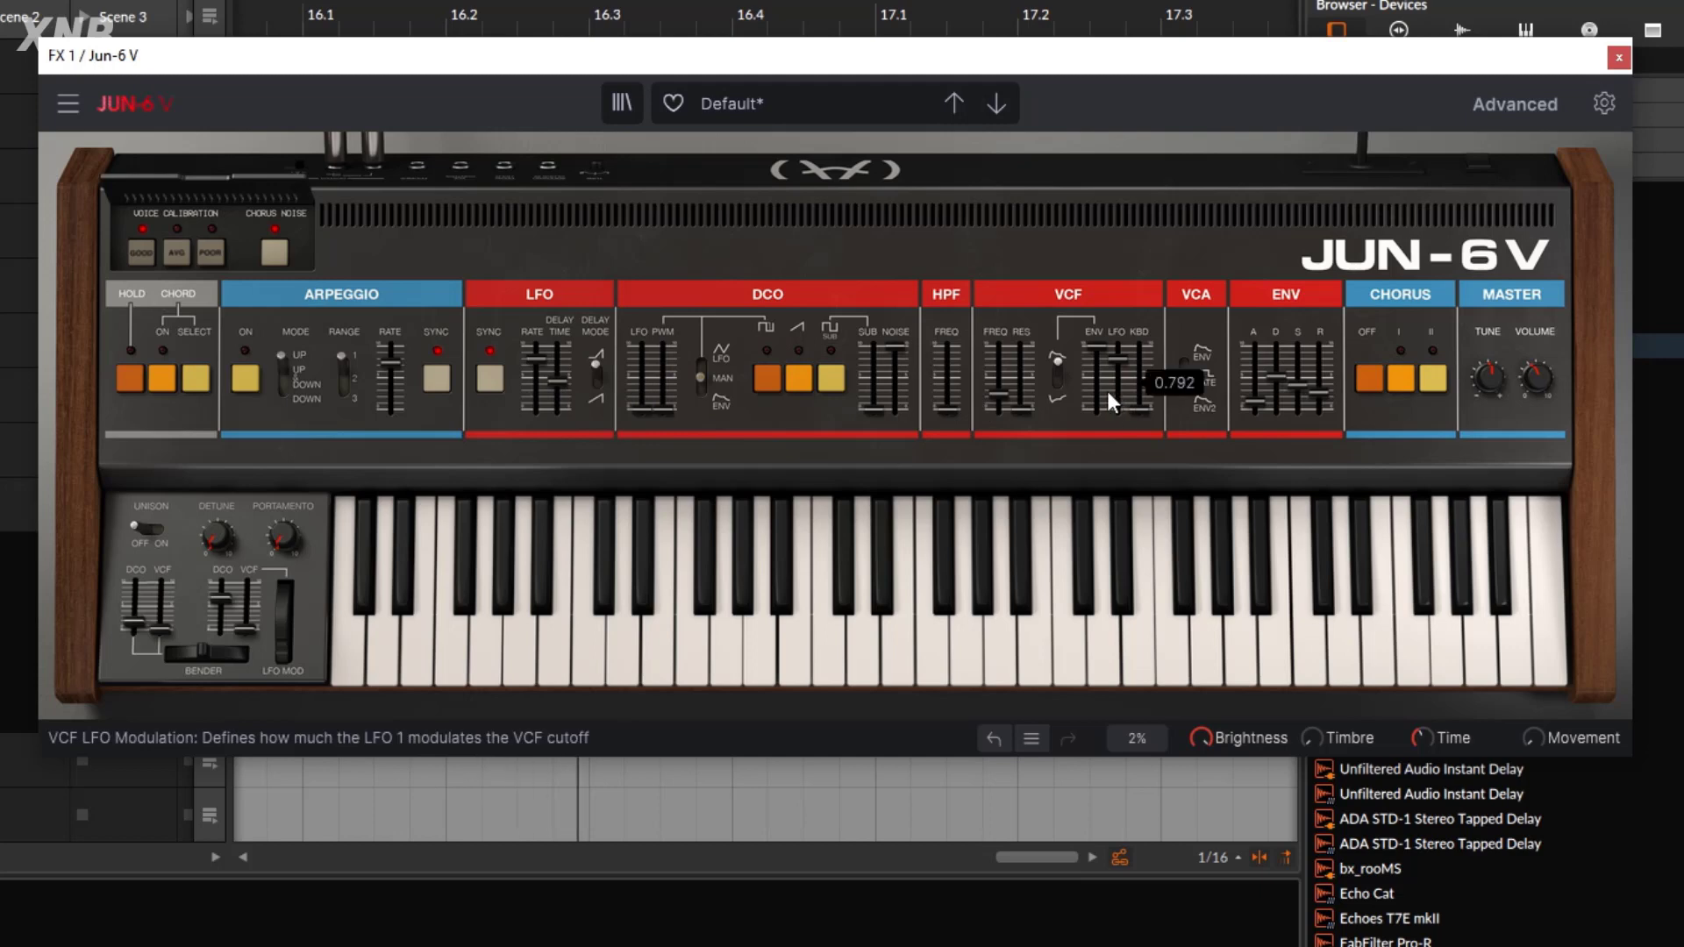
left_click(351, 936)
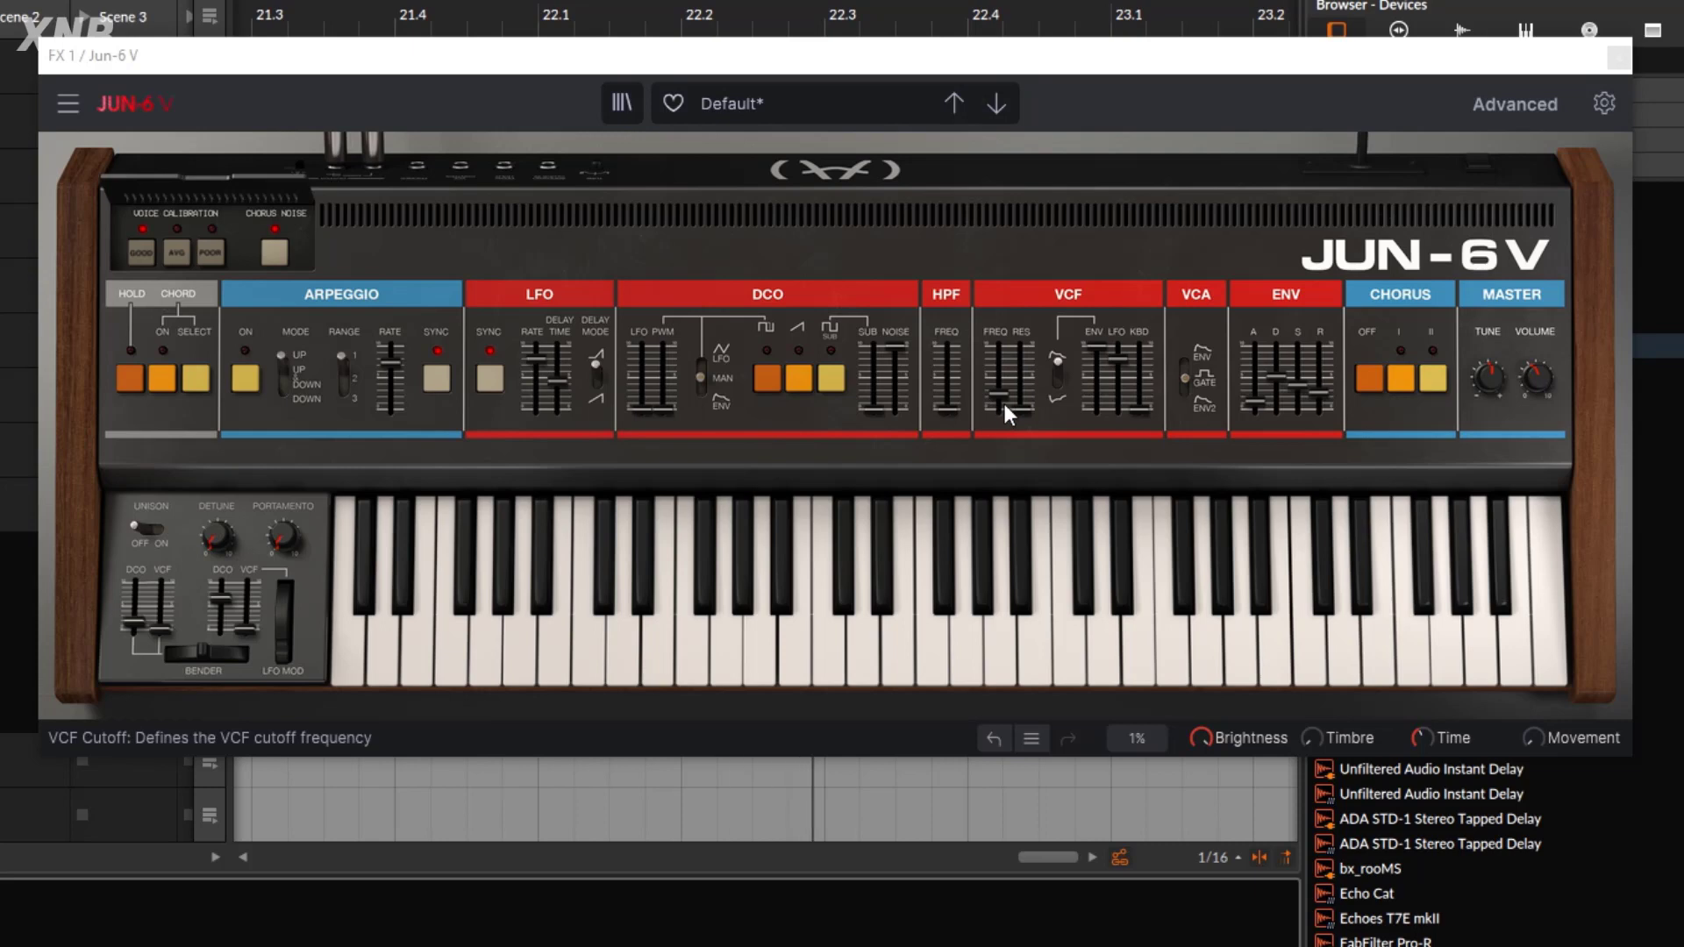
Raise the VCF cutoff slightly and fine-tune the filter's LFO modulation while the sound plays
mouse_move(1003, 403)
left_click_drag(1002, 391, 1002, 388)
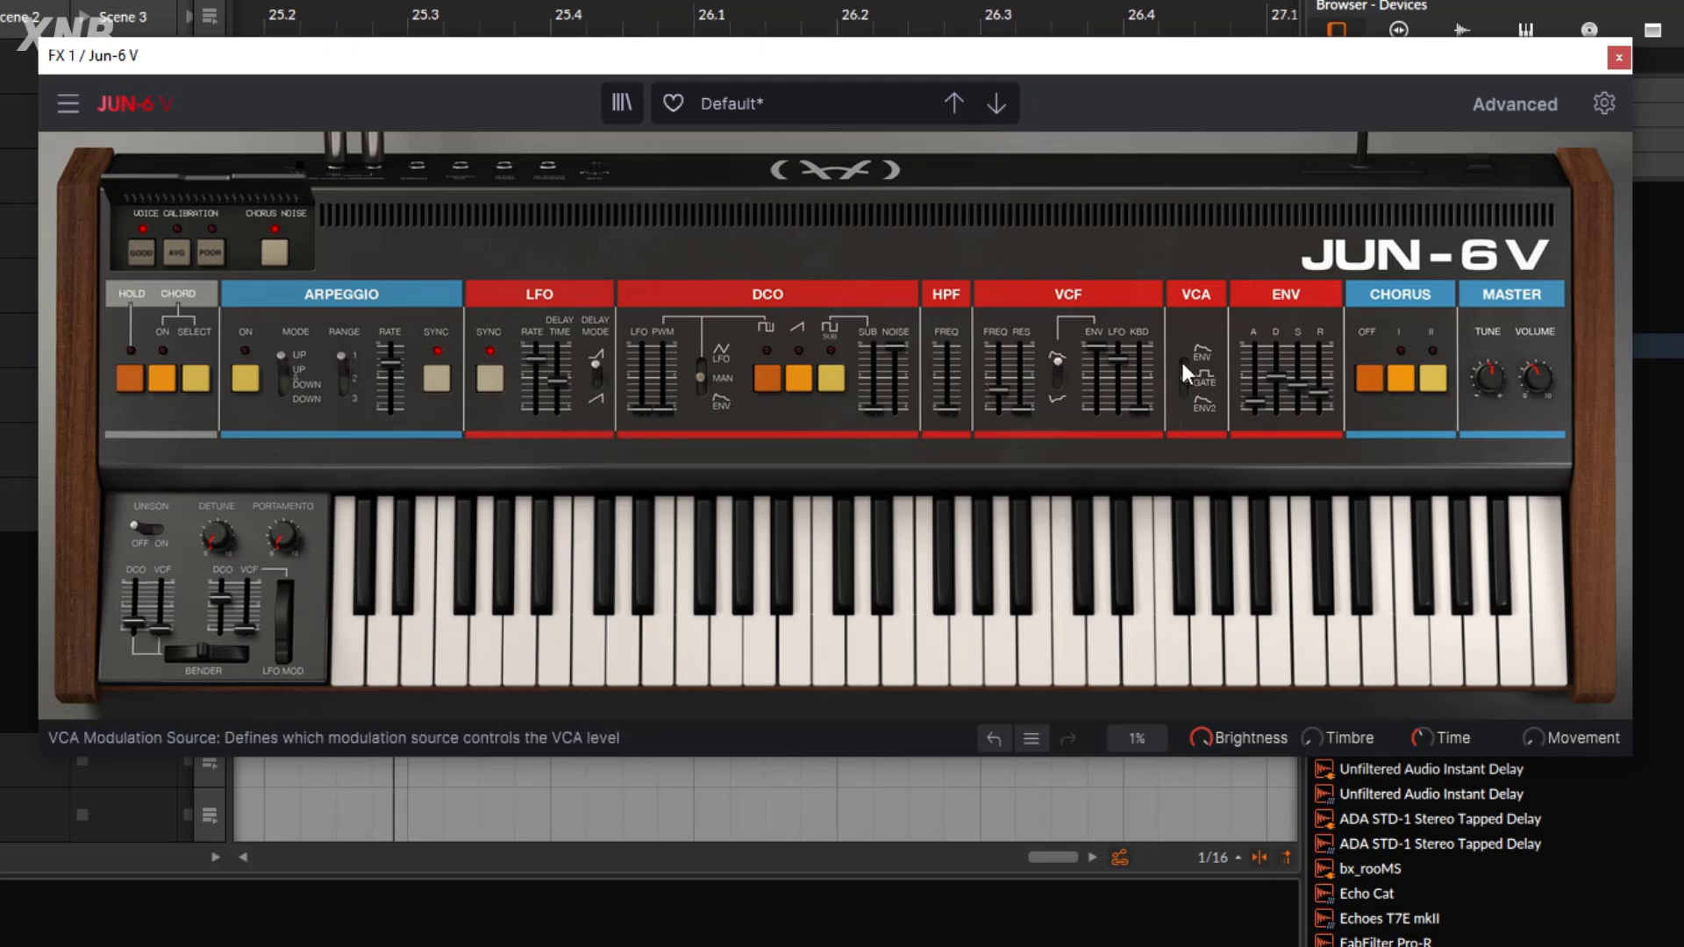
left_click_drag(1117, 360, 1117, 362)
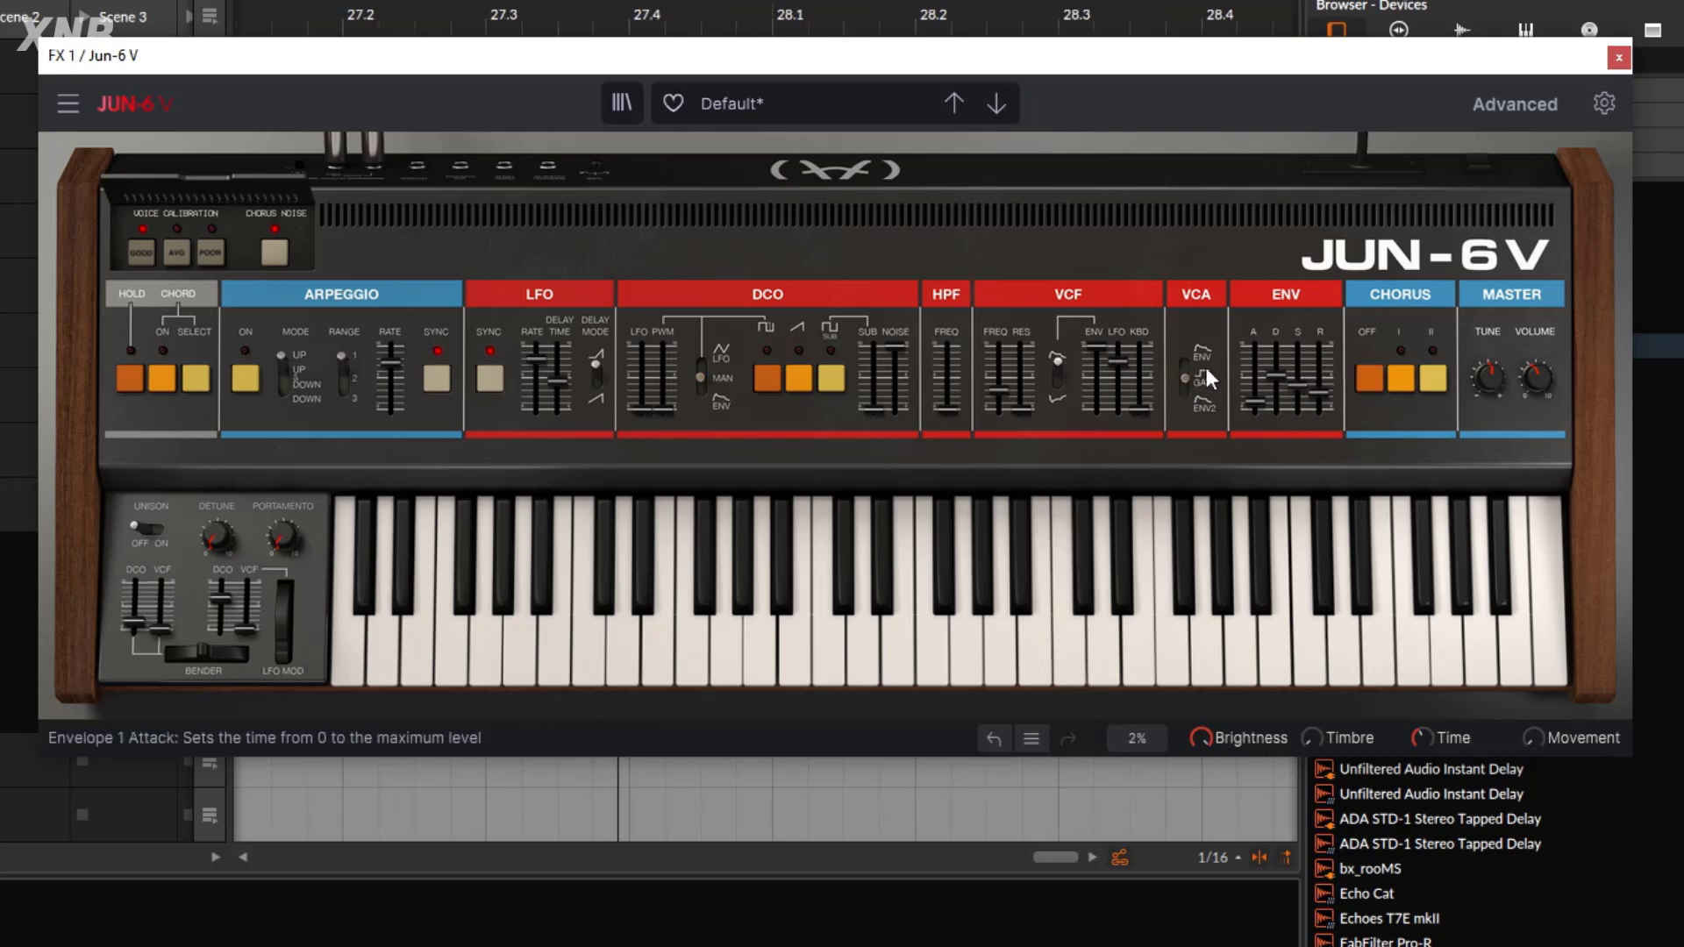
left_click_drag(1000, 388, 999, 388)
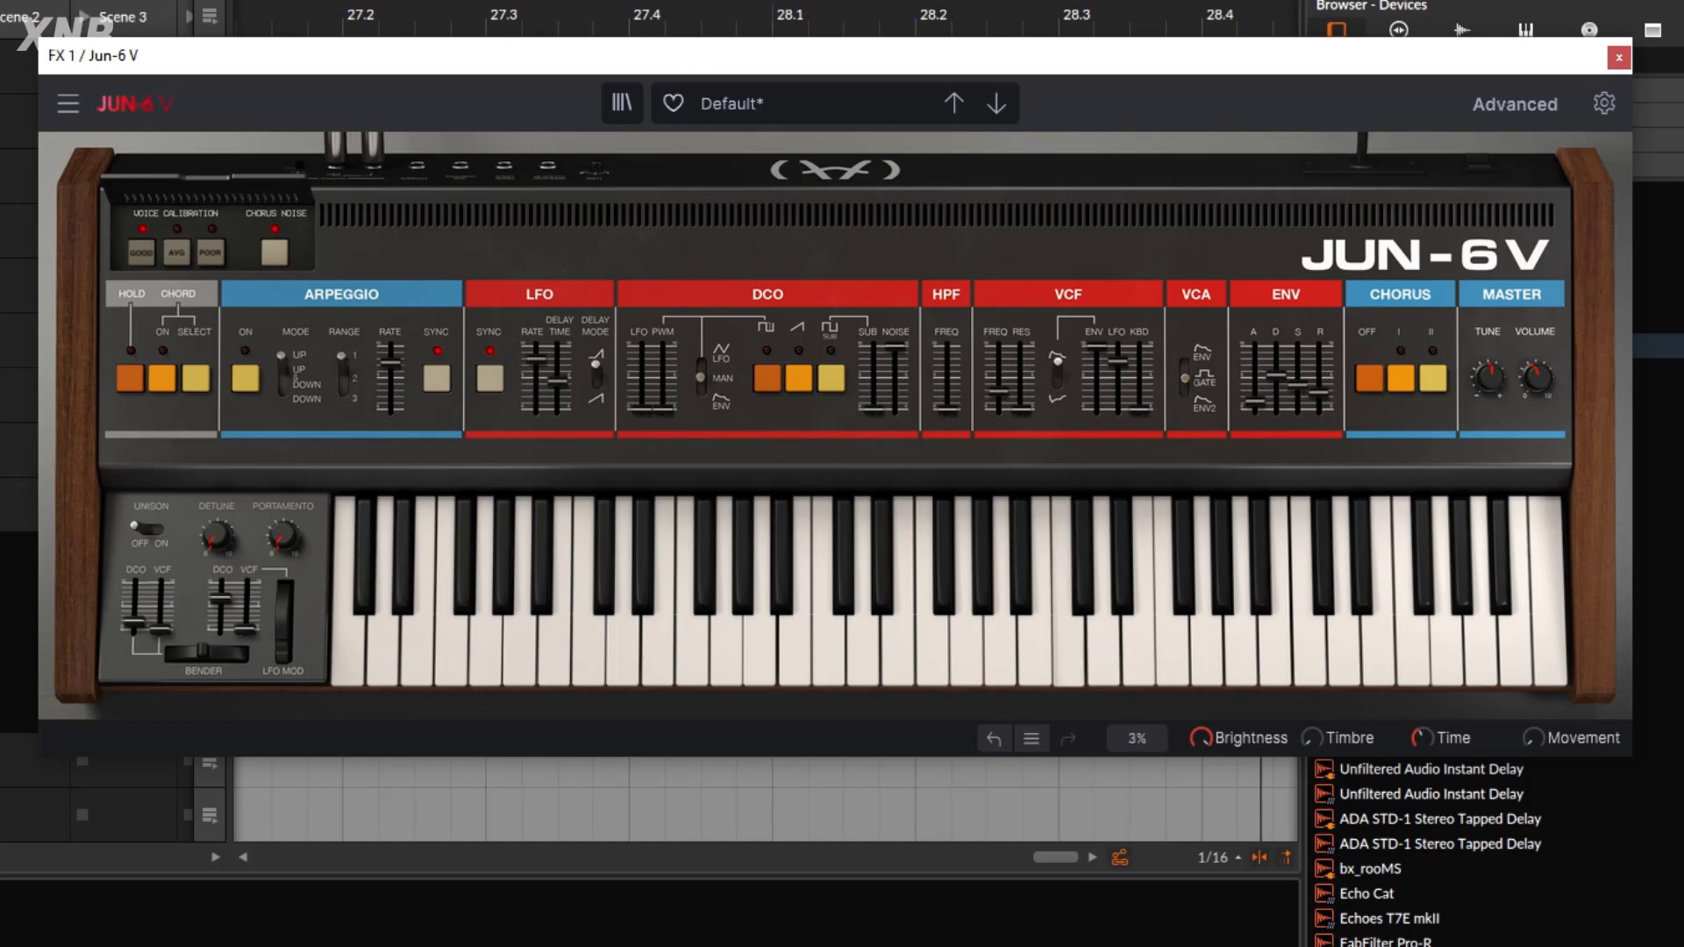
Raise the FX 1 synth's reverb dry/wet moderately, with the delay dry/wet at about 0.384 and its feedback at about 0.544
left_click(1505, 102)
left_click_drag(1528, 321, 1528, 308)
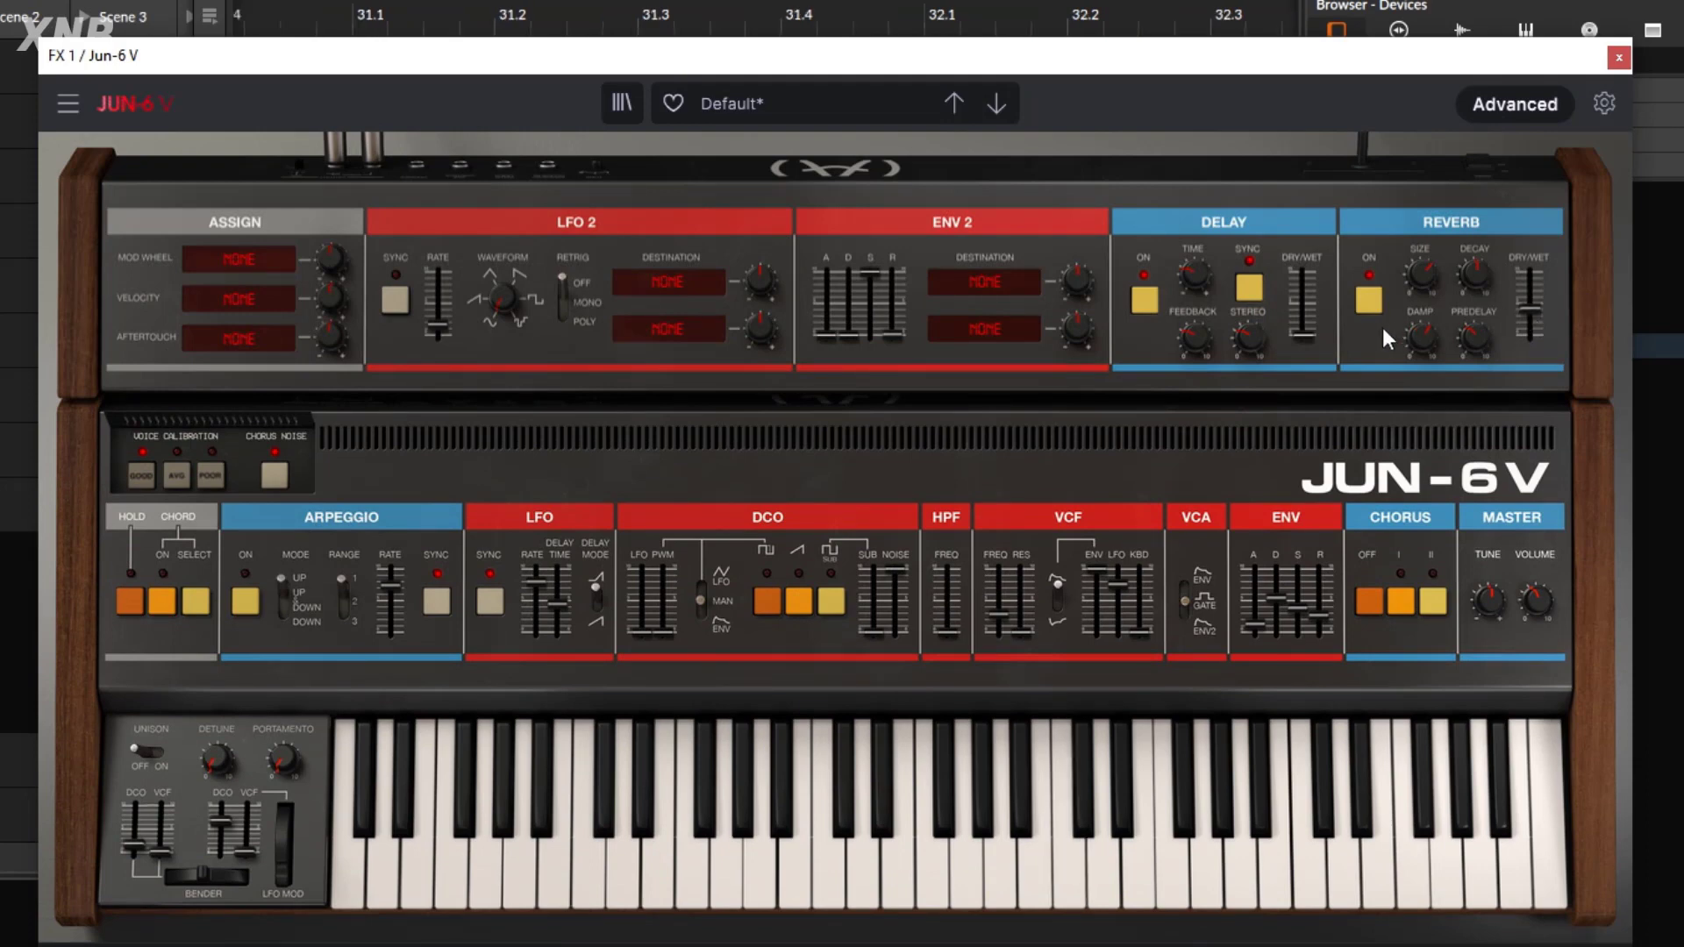
left_click_drag(1303, 332, 1302, 314)
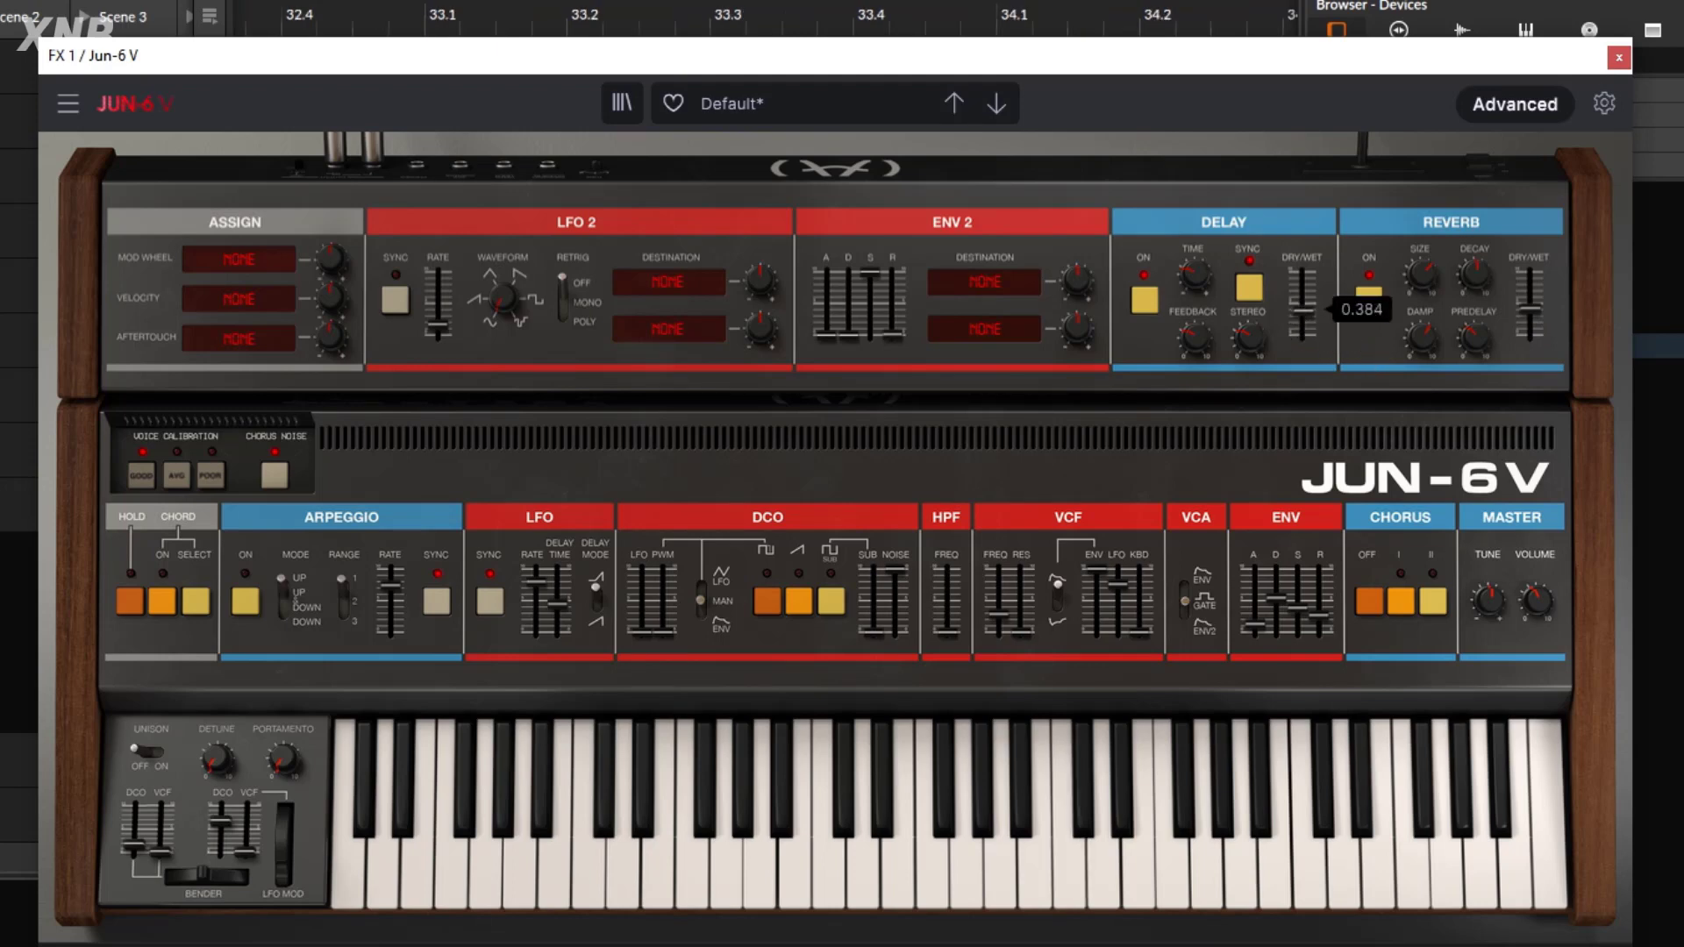
left_click_drag(1187, 338, 1186, 320)
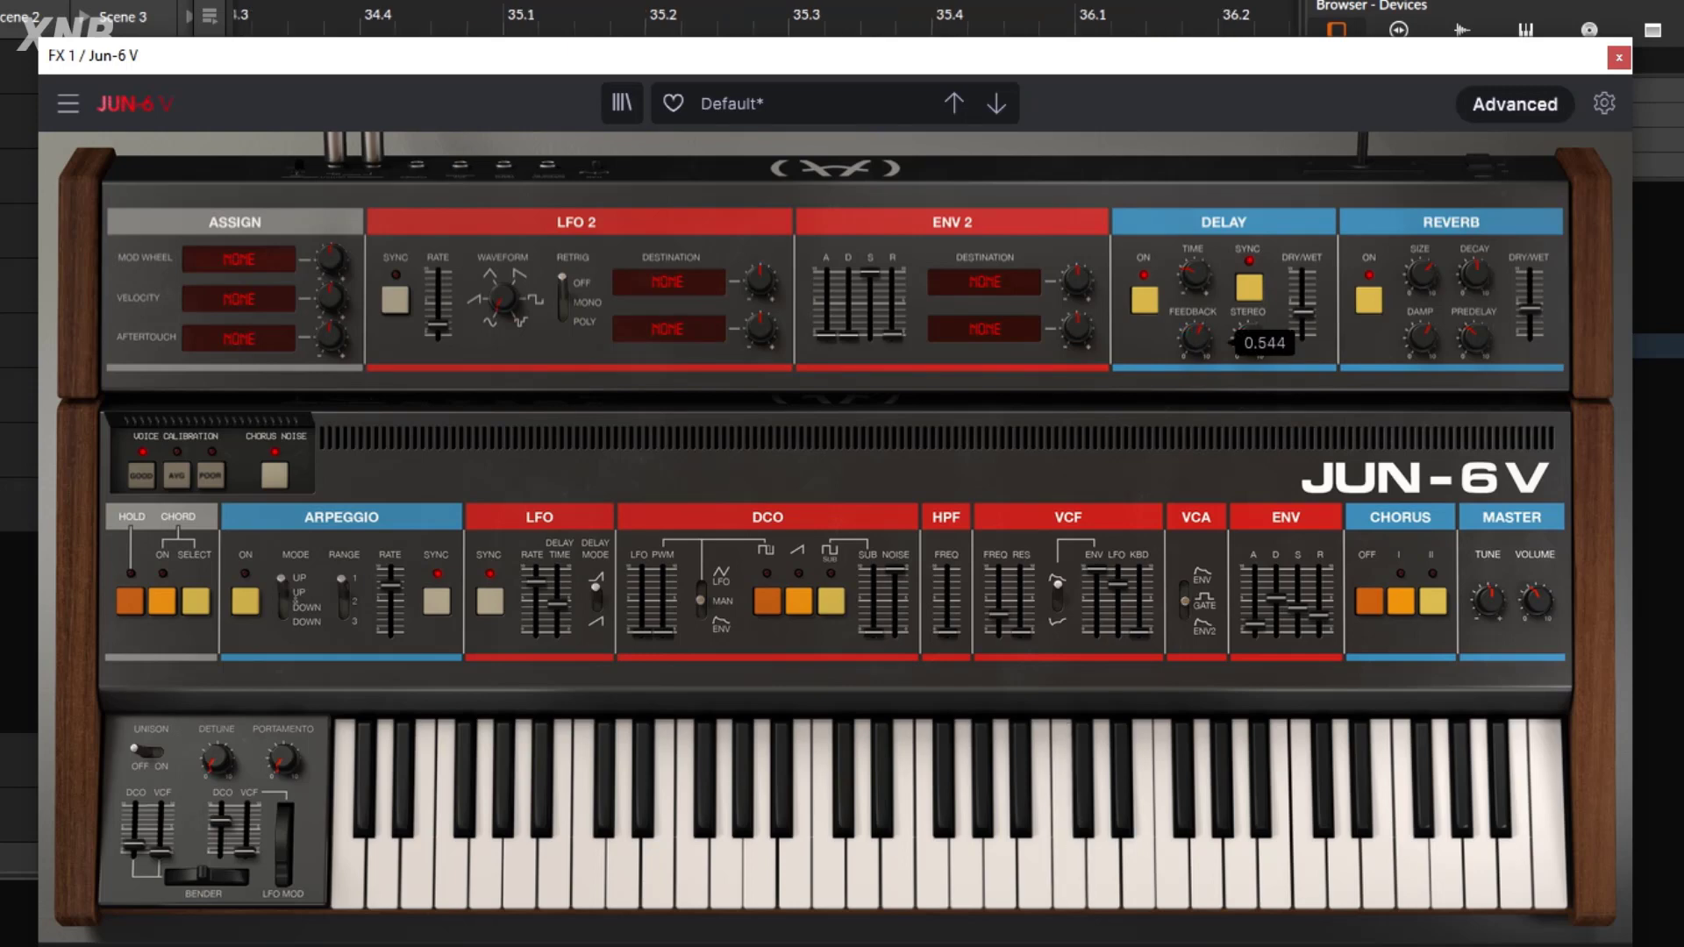
left_click_drag(1194, 338, 1194, 341)
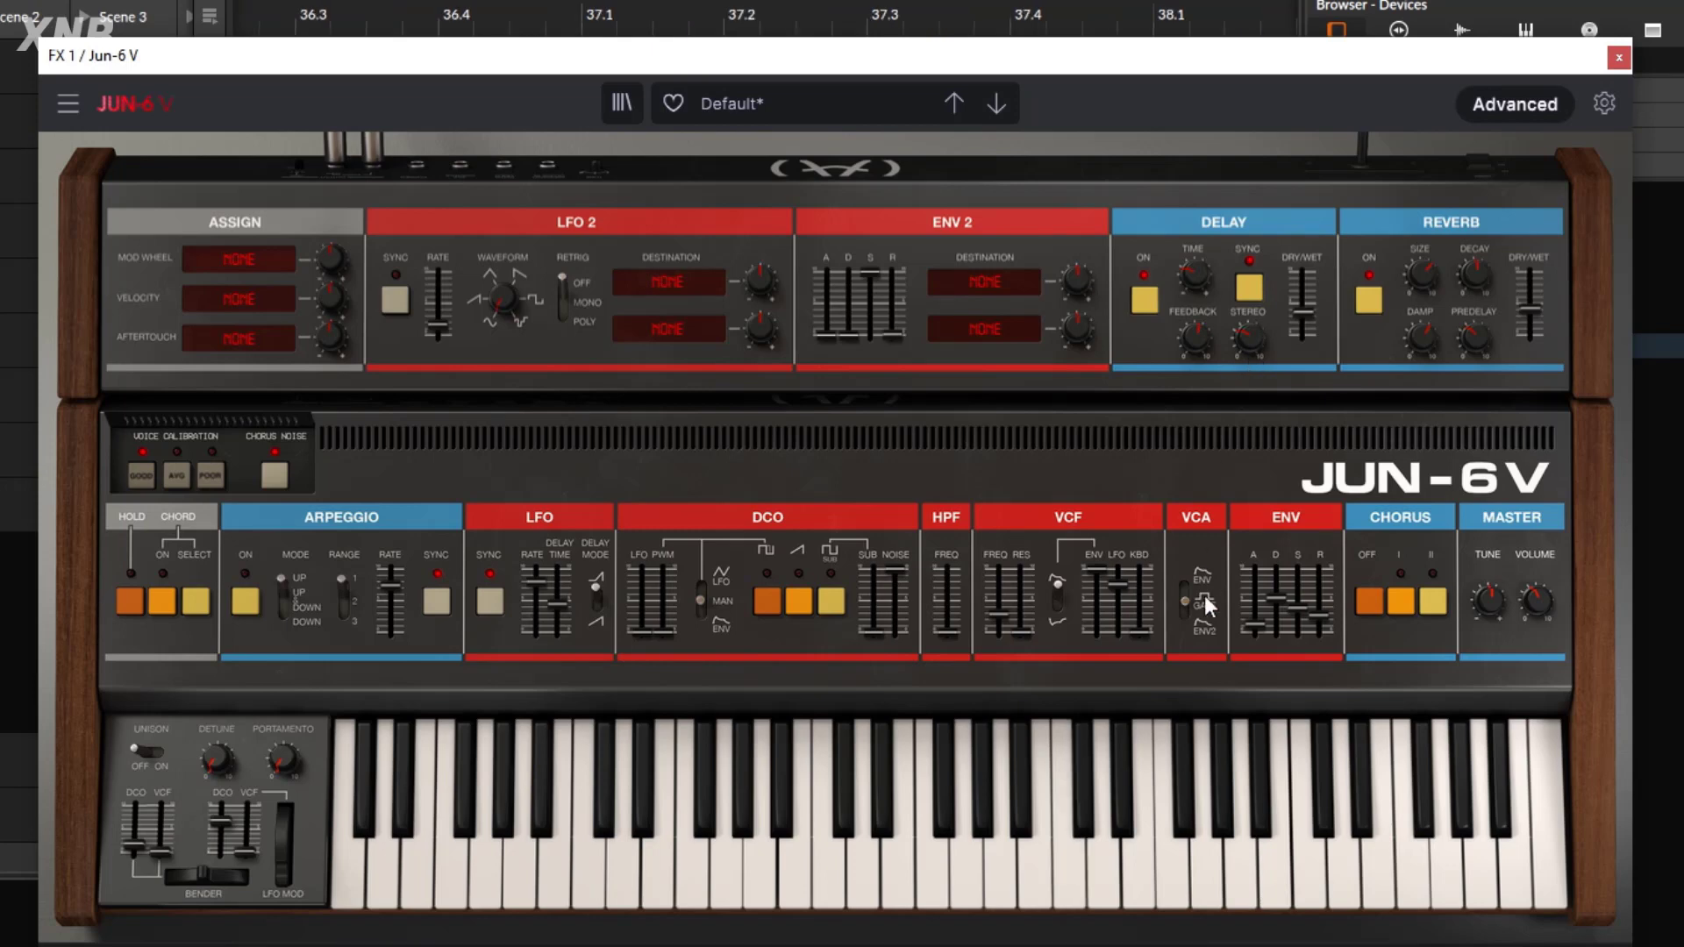
Set the FX 1 synth's VCF cutoff to 38.8 Hz, then mute the AMB track and stop playback
left_click_drag(1000, 614, 1000, 614)
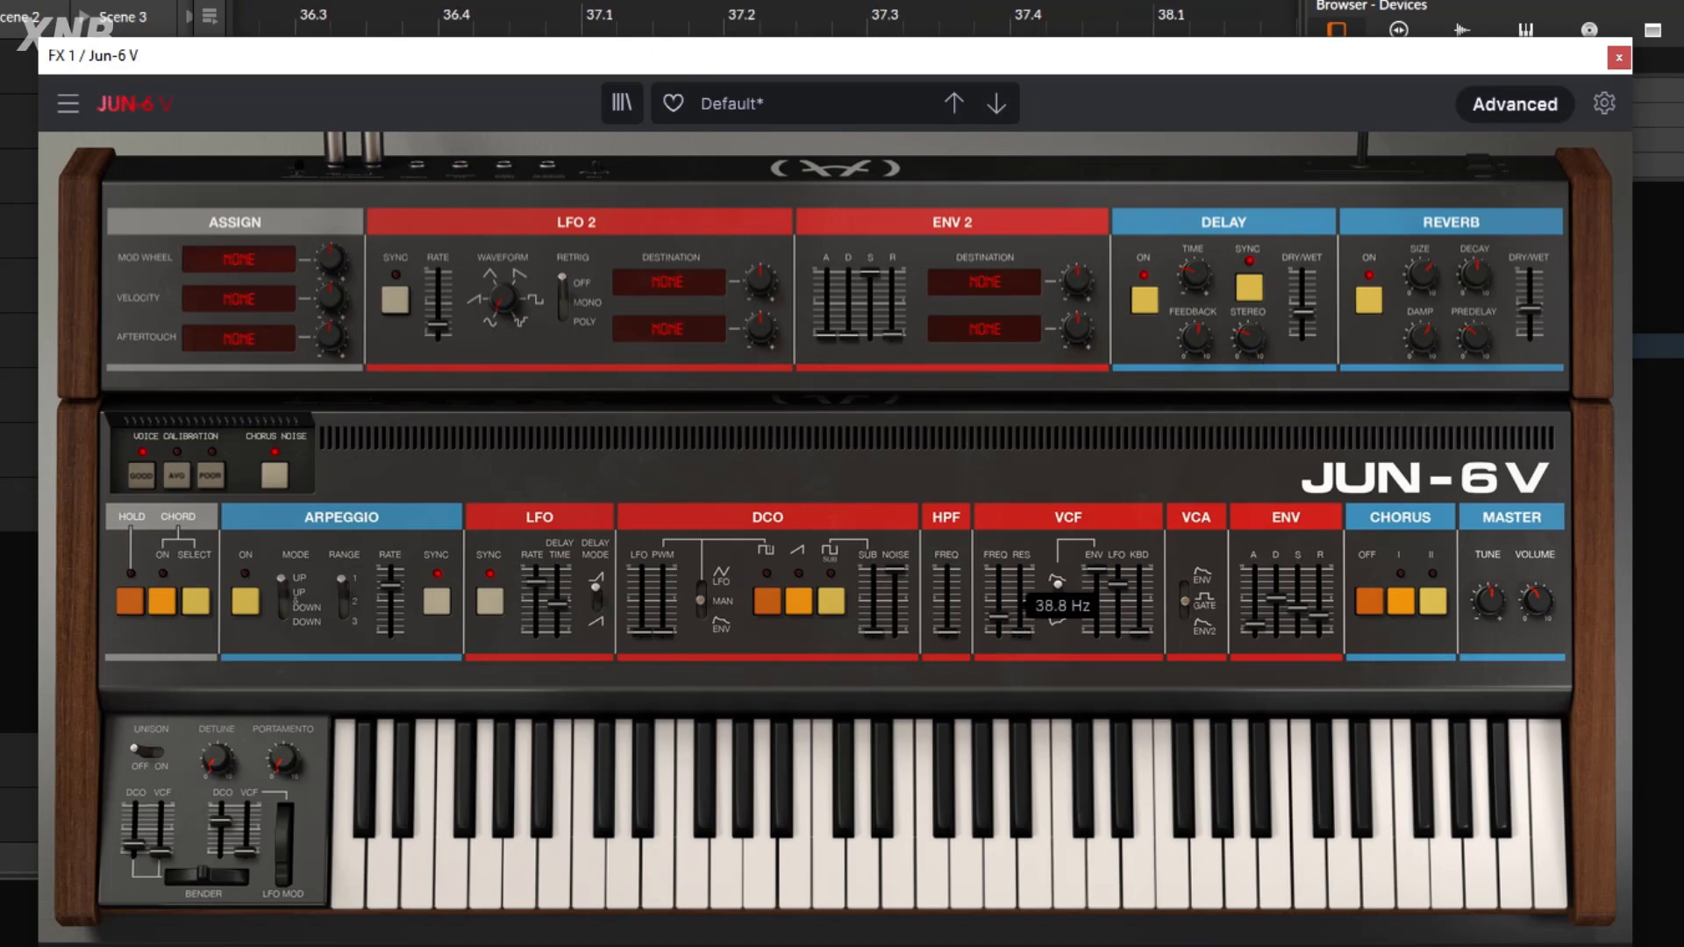
left_click_drag(1000, 614, 1000, 614)
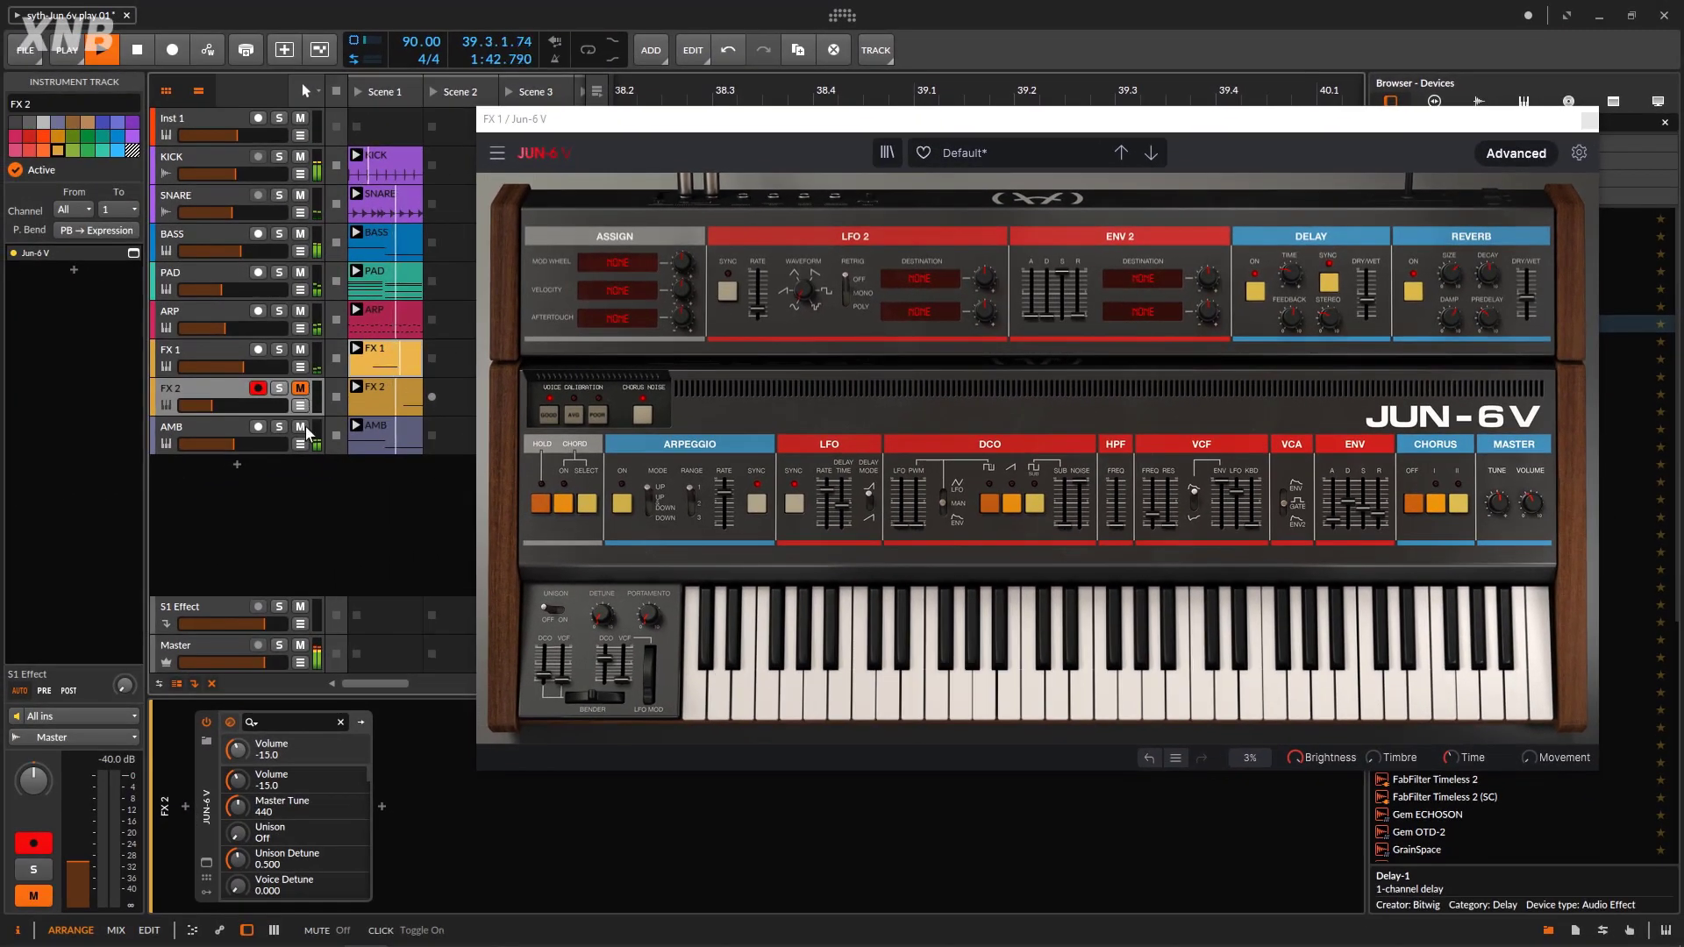
left_click(302, 428)
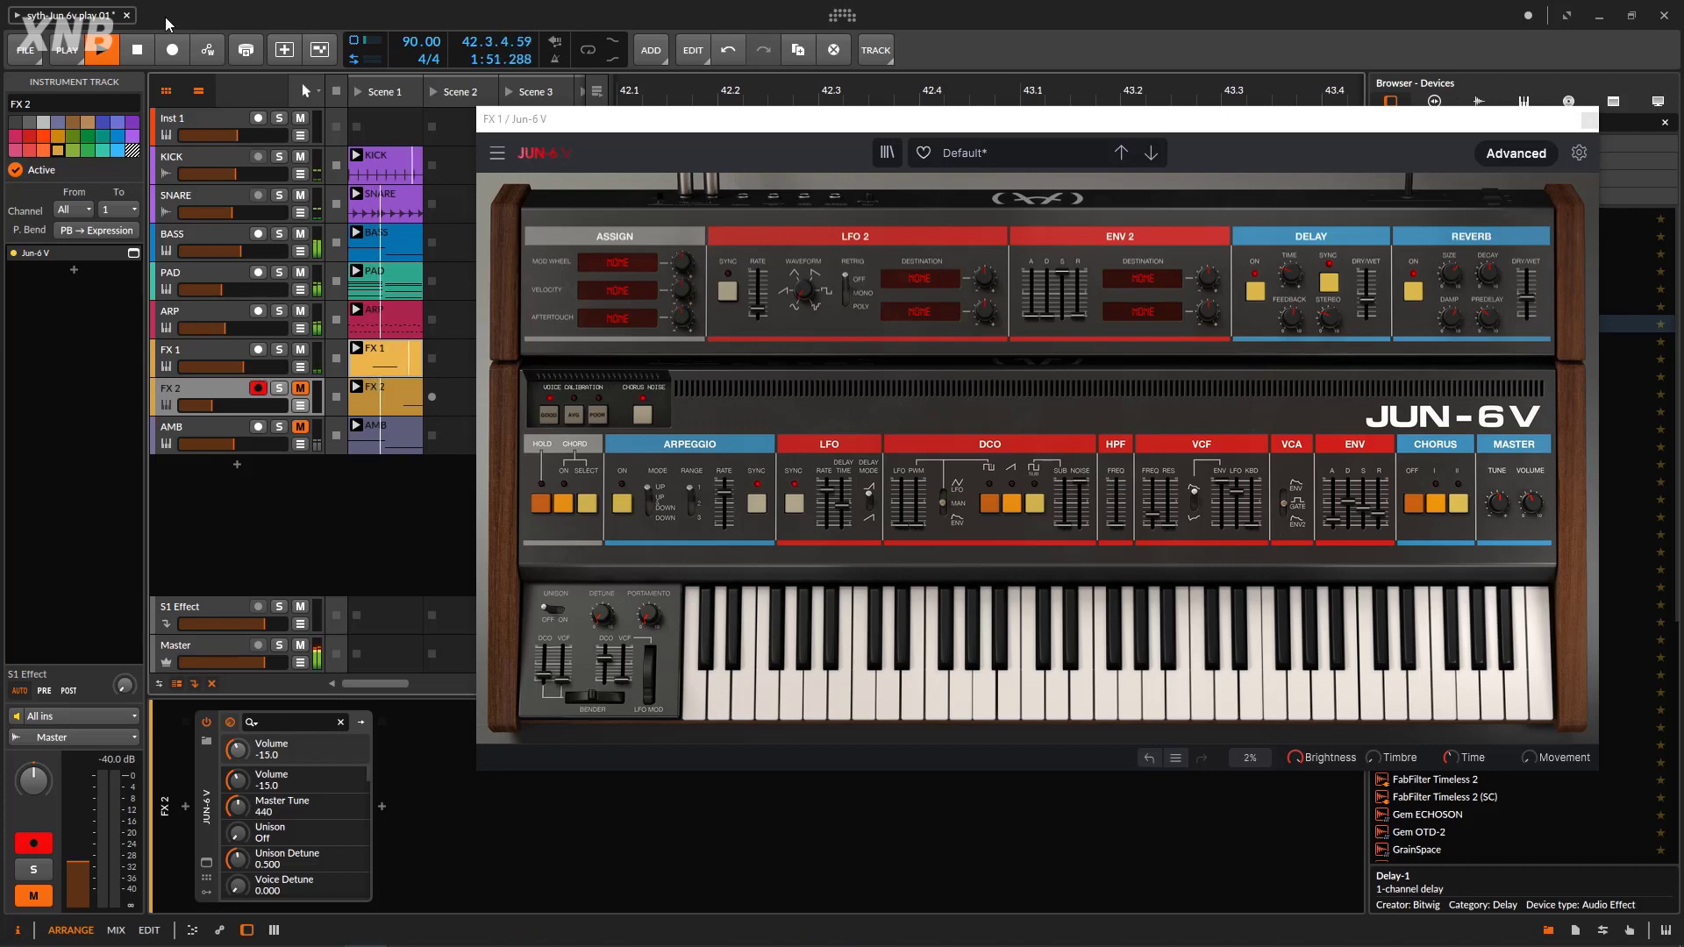
key("space")
Set the FX 1 clip's start and loop start to 1.1.1.00 and its loop length to 4.0.0.00, with the synth window closed
left_click(404, 361)
double_click(404, 360)
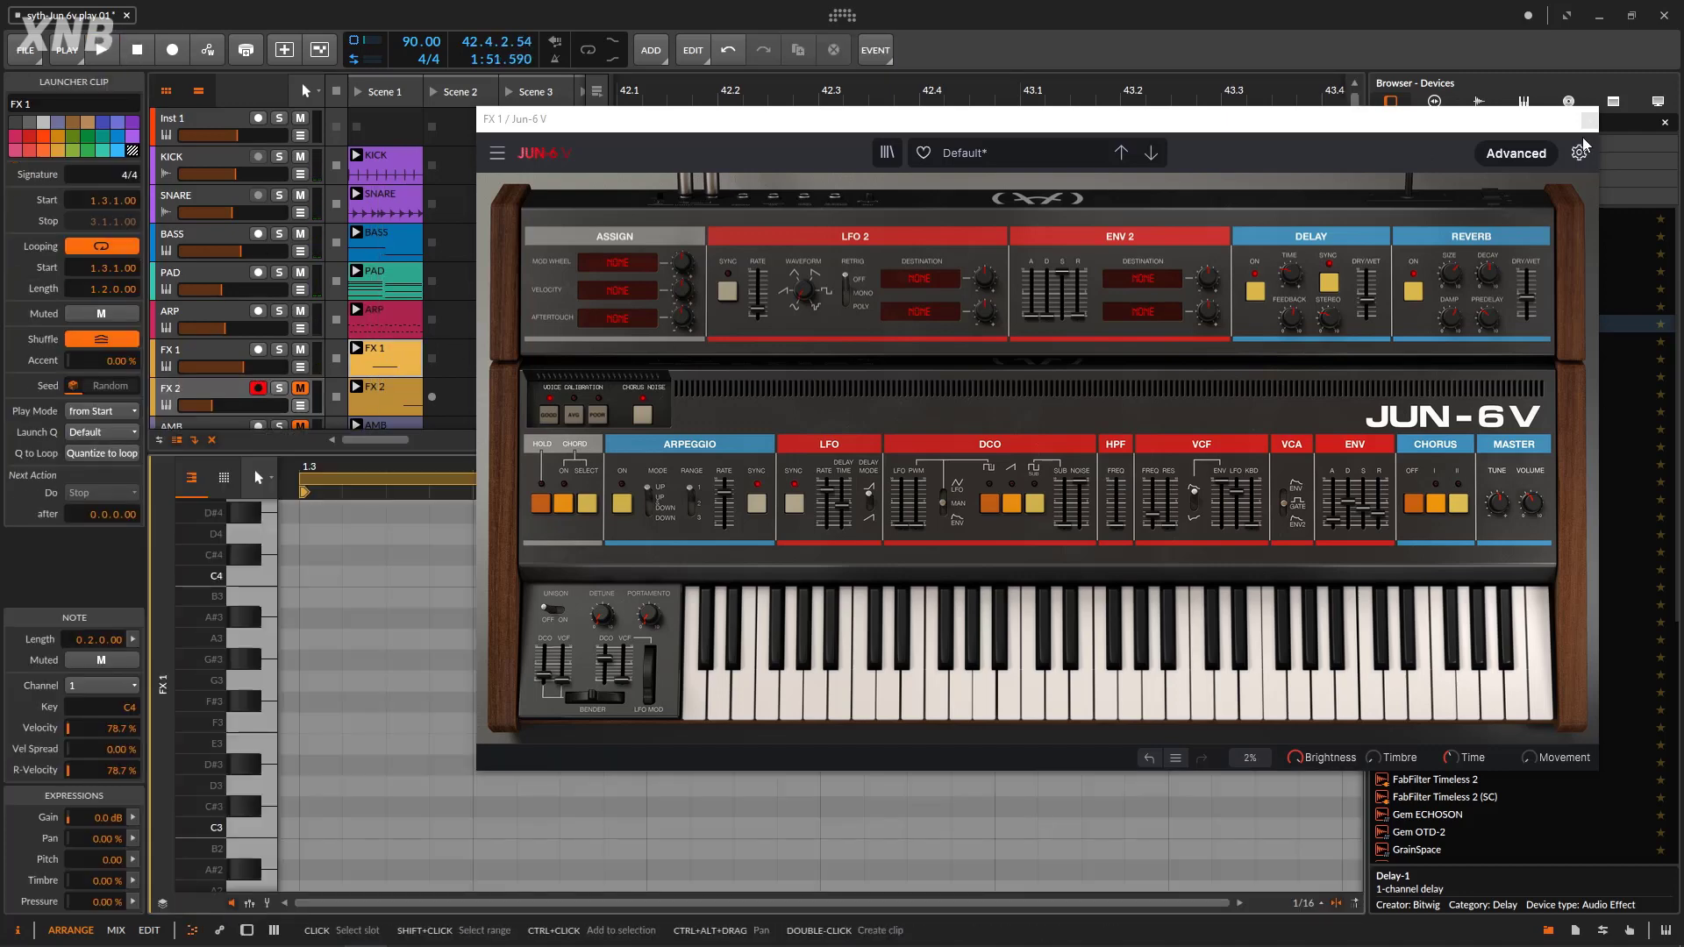
left_click(1588, 119)
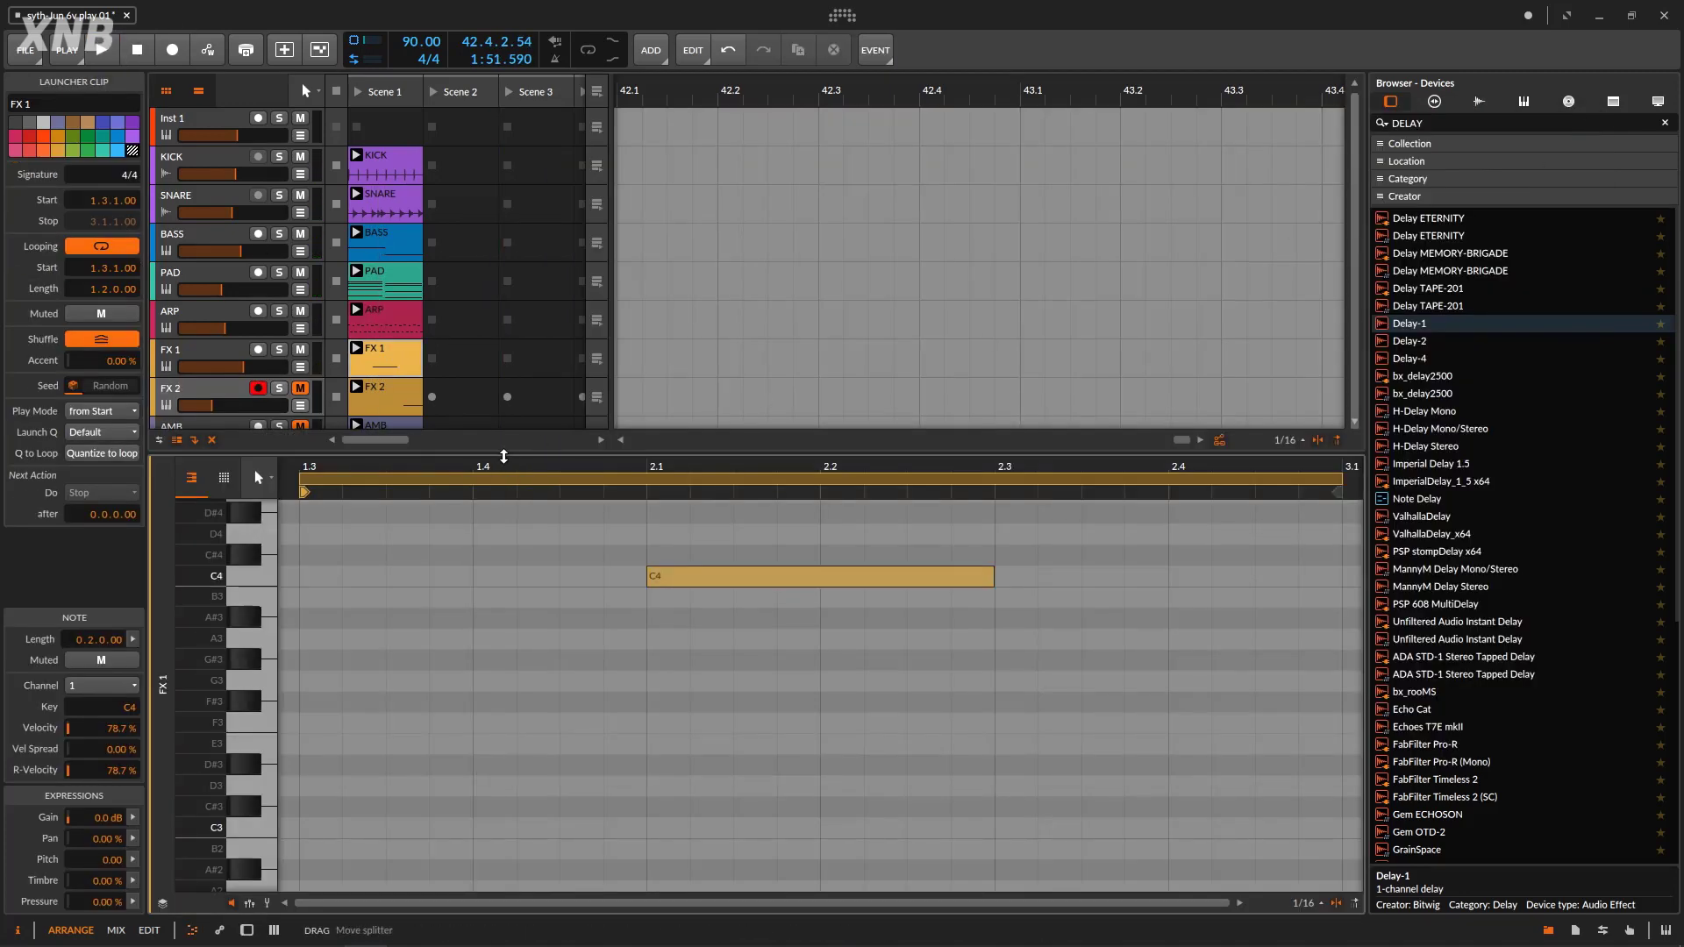
mouse_move(502, 474)
left_mouse_down()
mouse_move(502, 502)
mouse_move(395, 492)
left_mouse_up()
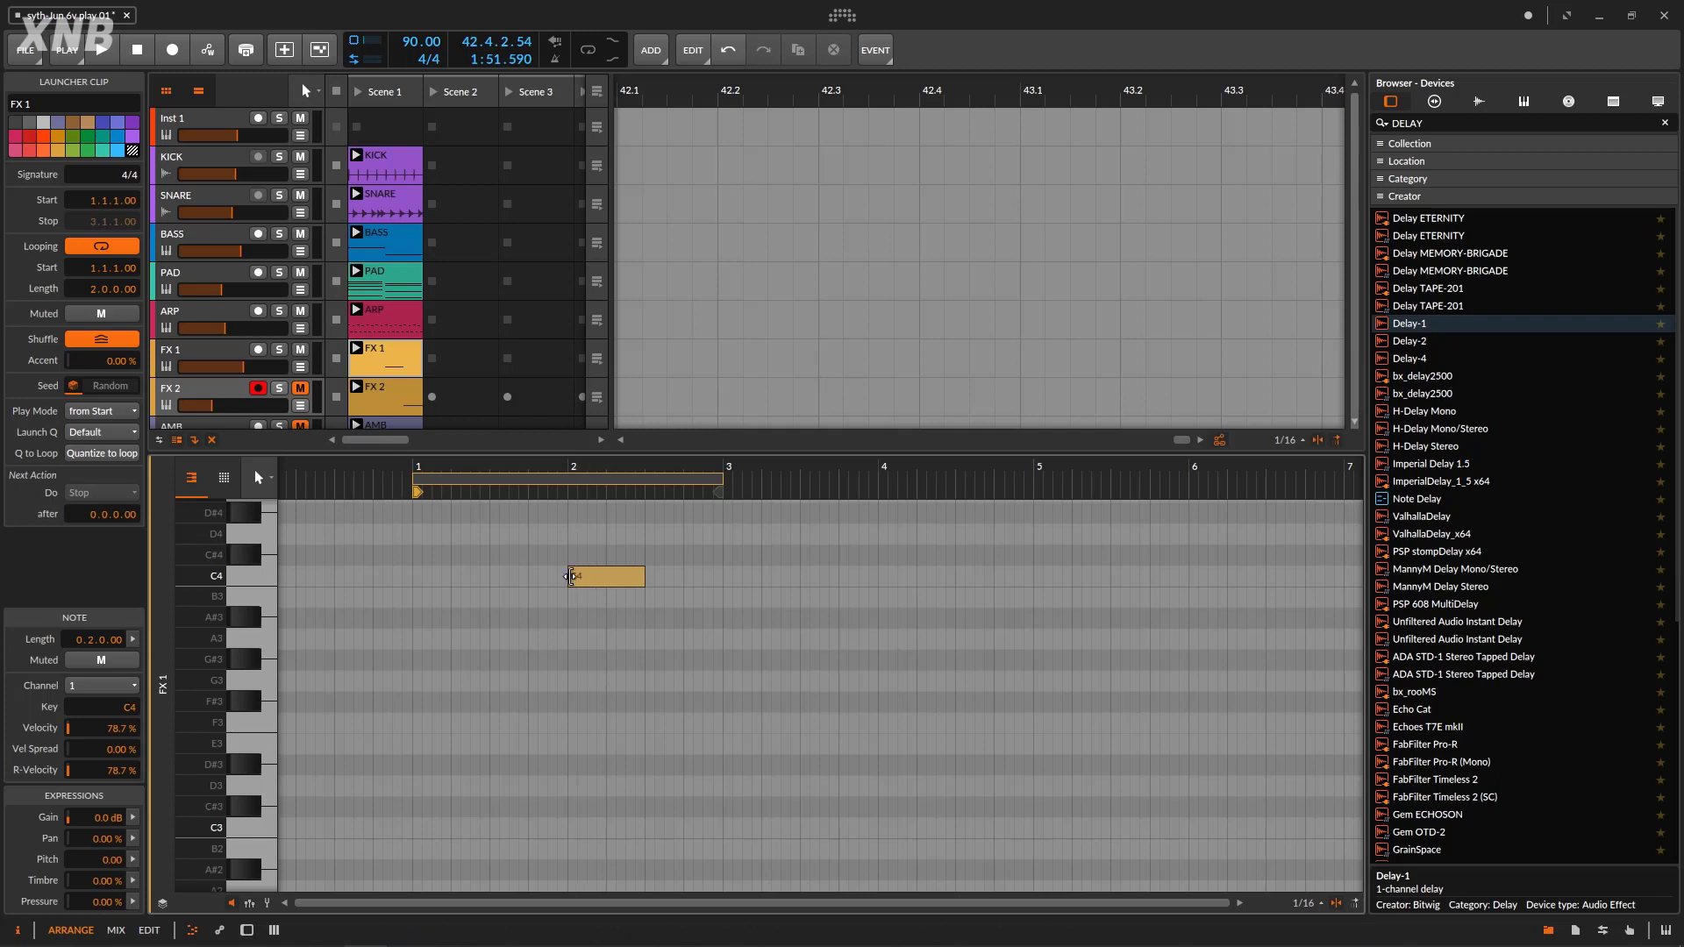
left_click_drag(770, 474, 896, 478)
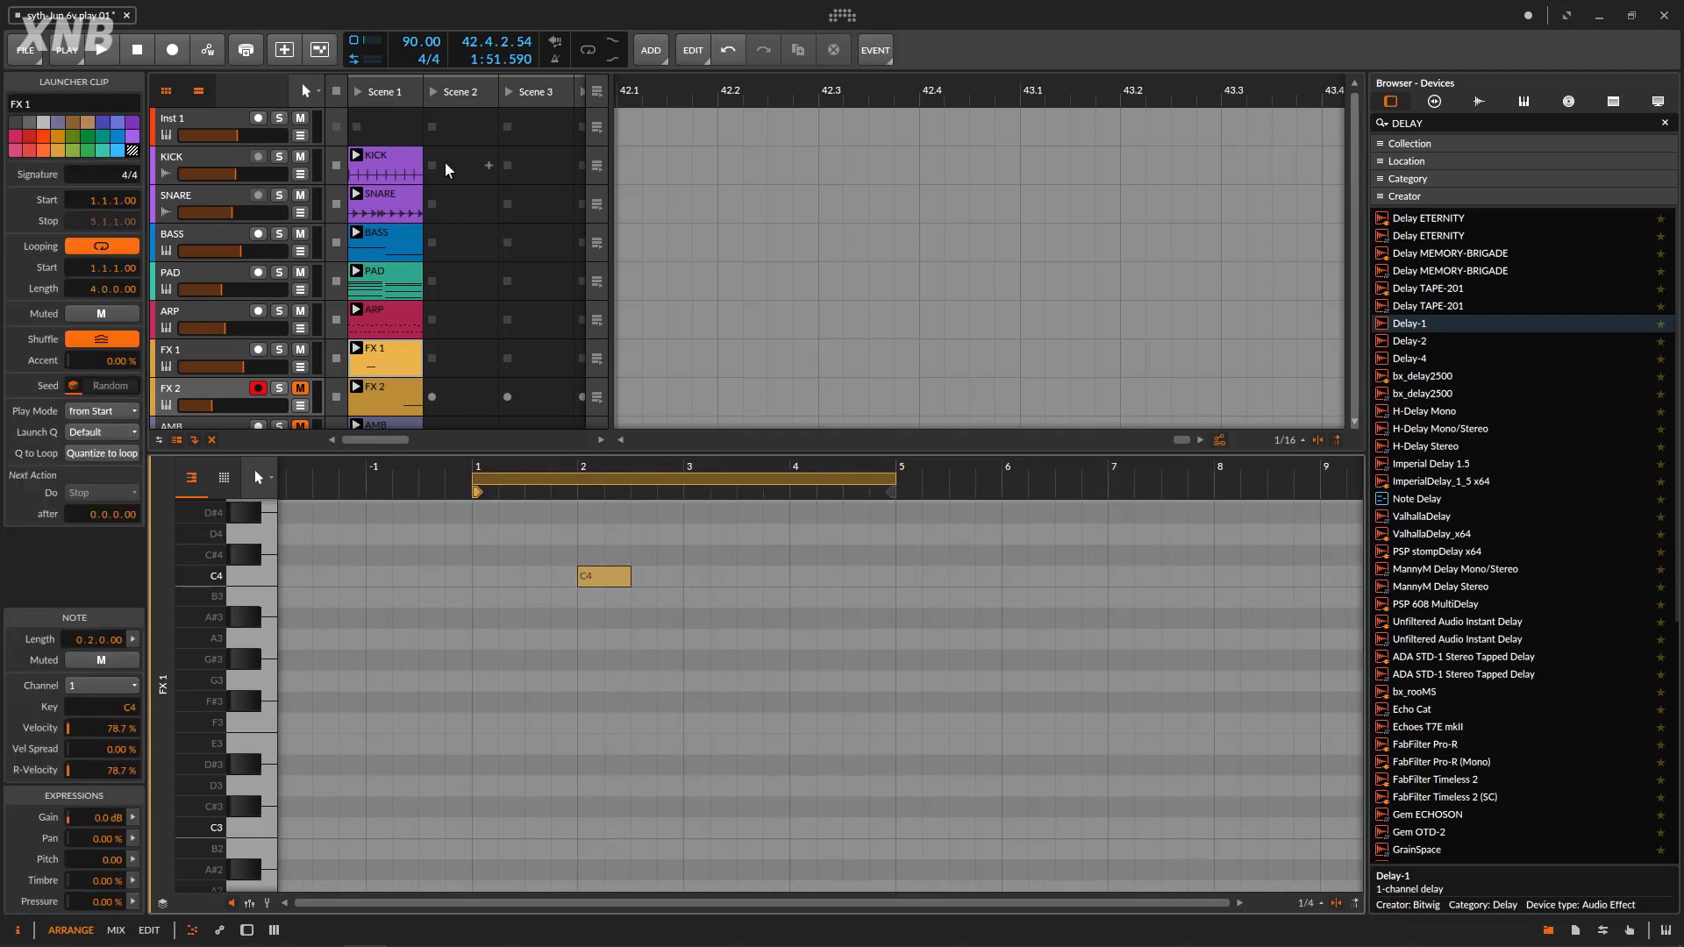
Play Scene 1 and lower the FX 1 track's volume to about -15.6 dB to balance it in the mix
left_click(357, 91)
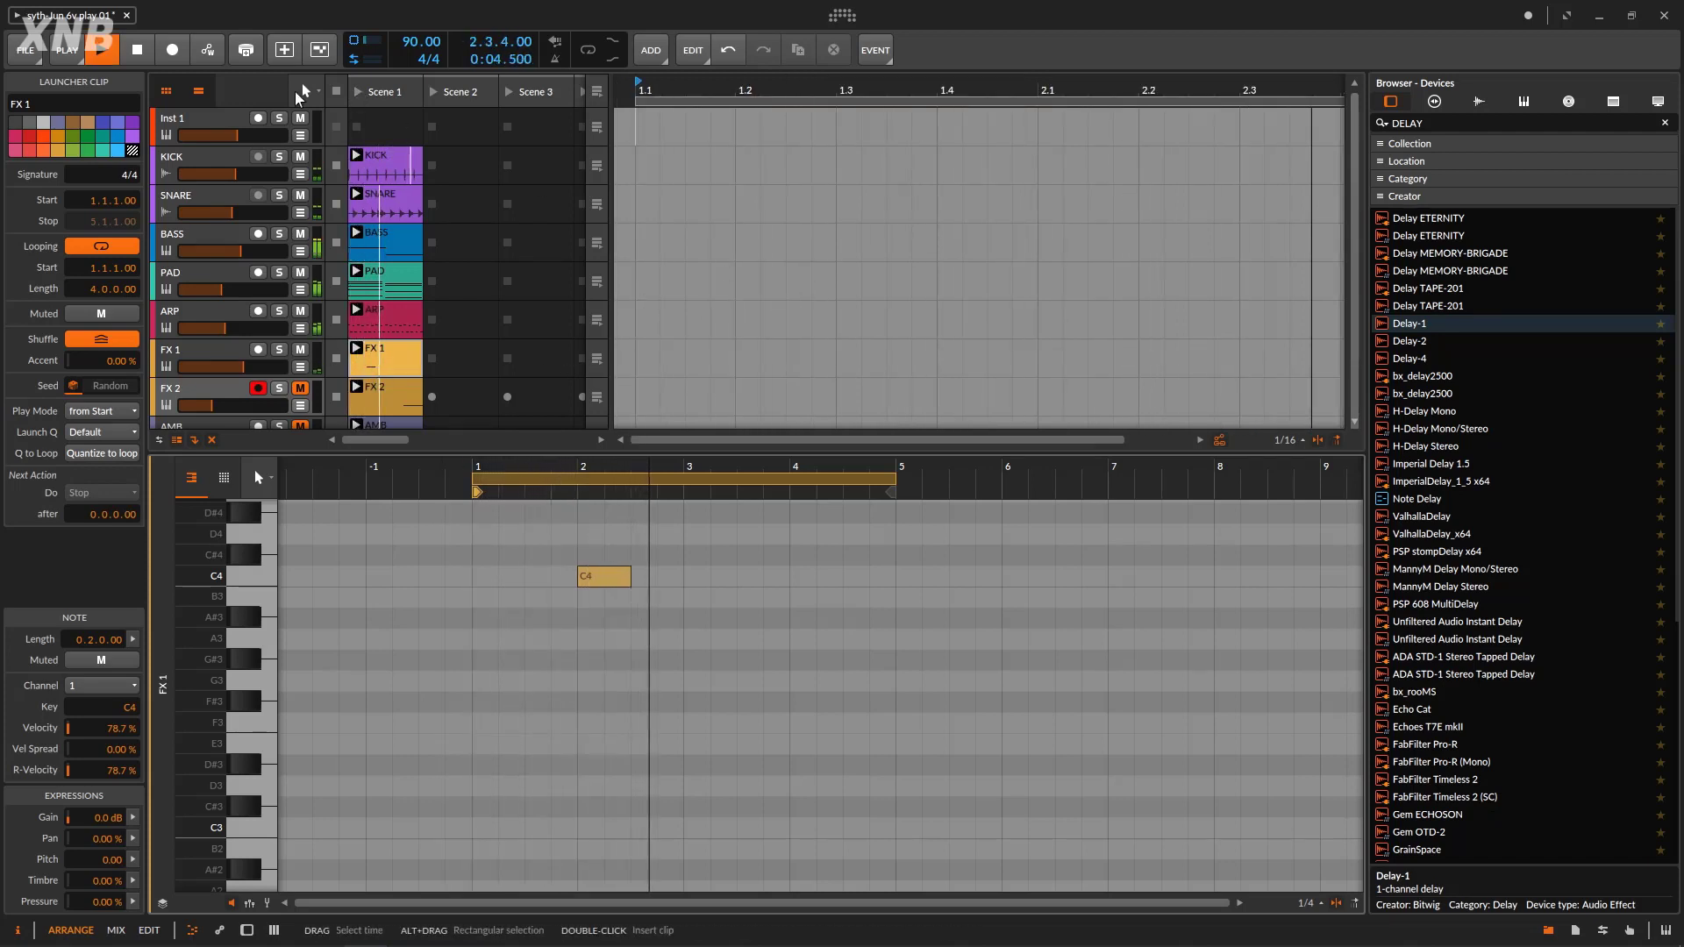
double_click(226, 348)
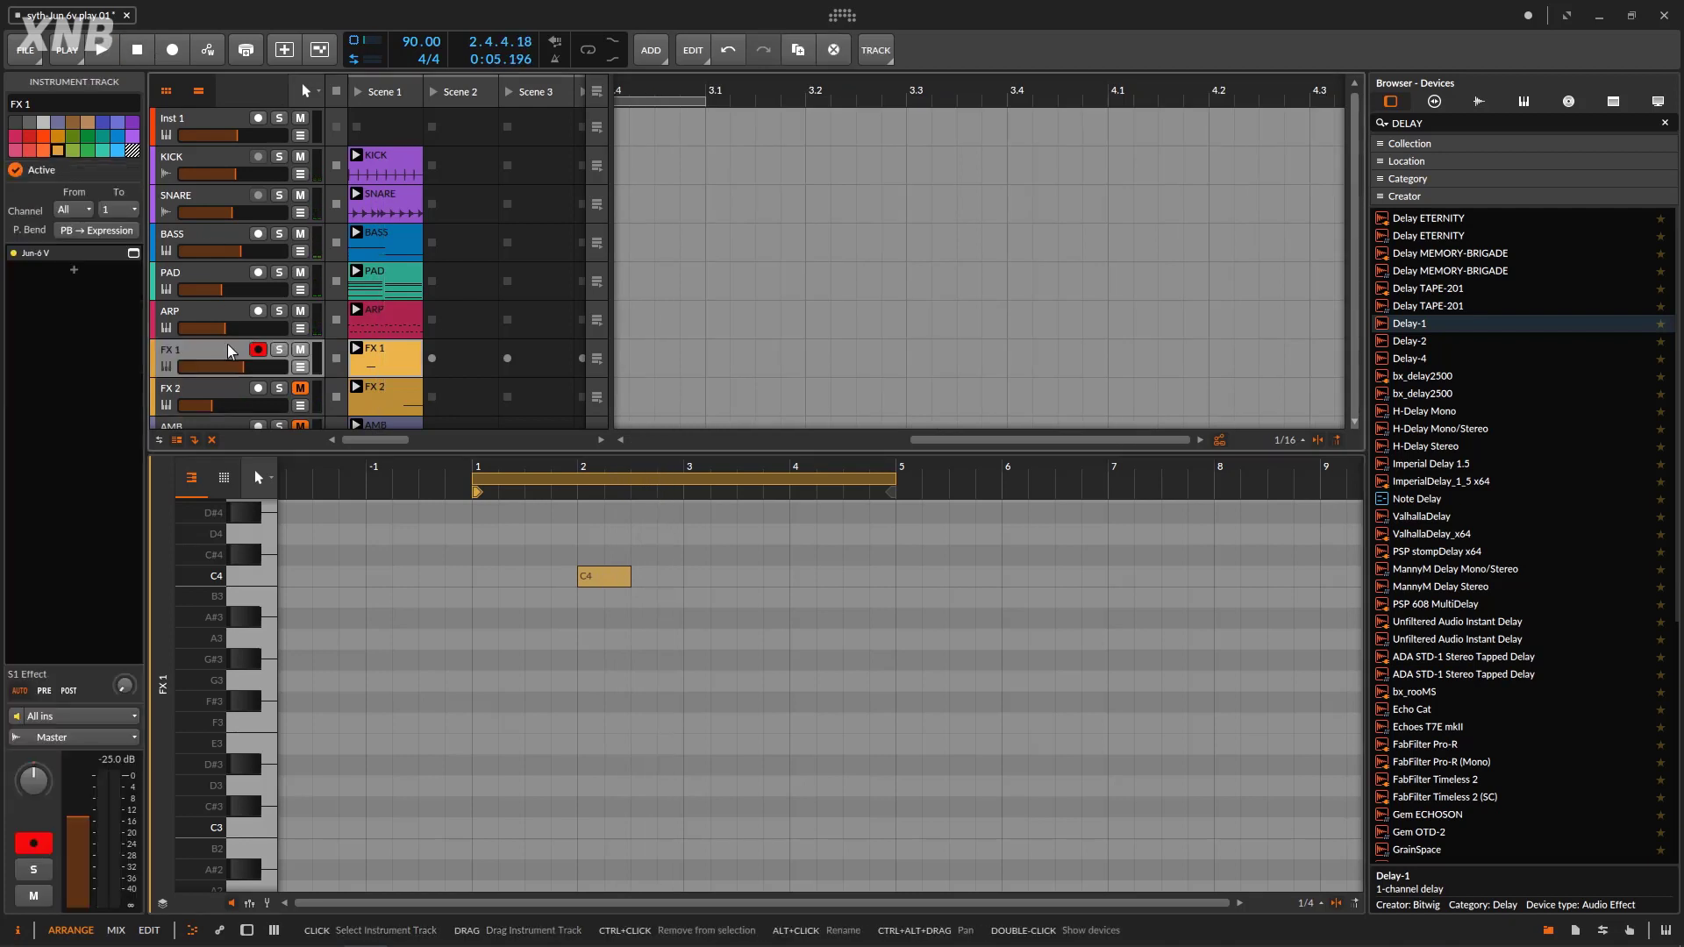
left_click_drag(239, 366, 225, 366)
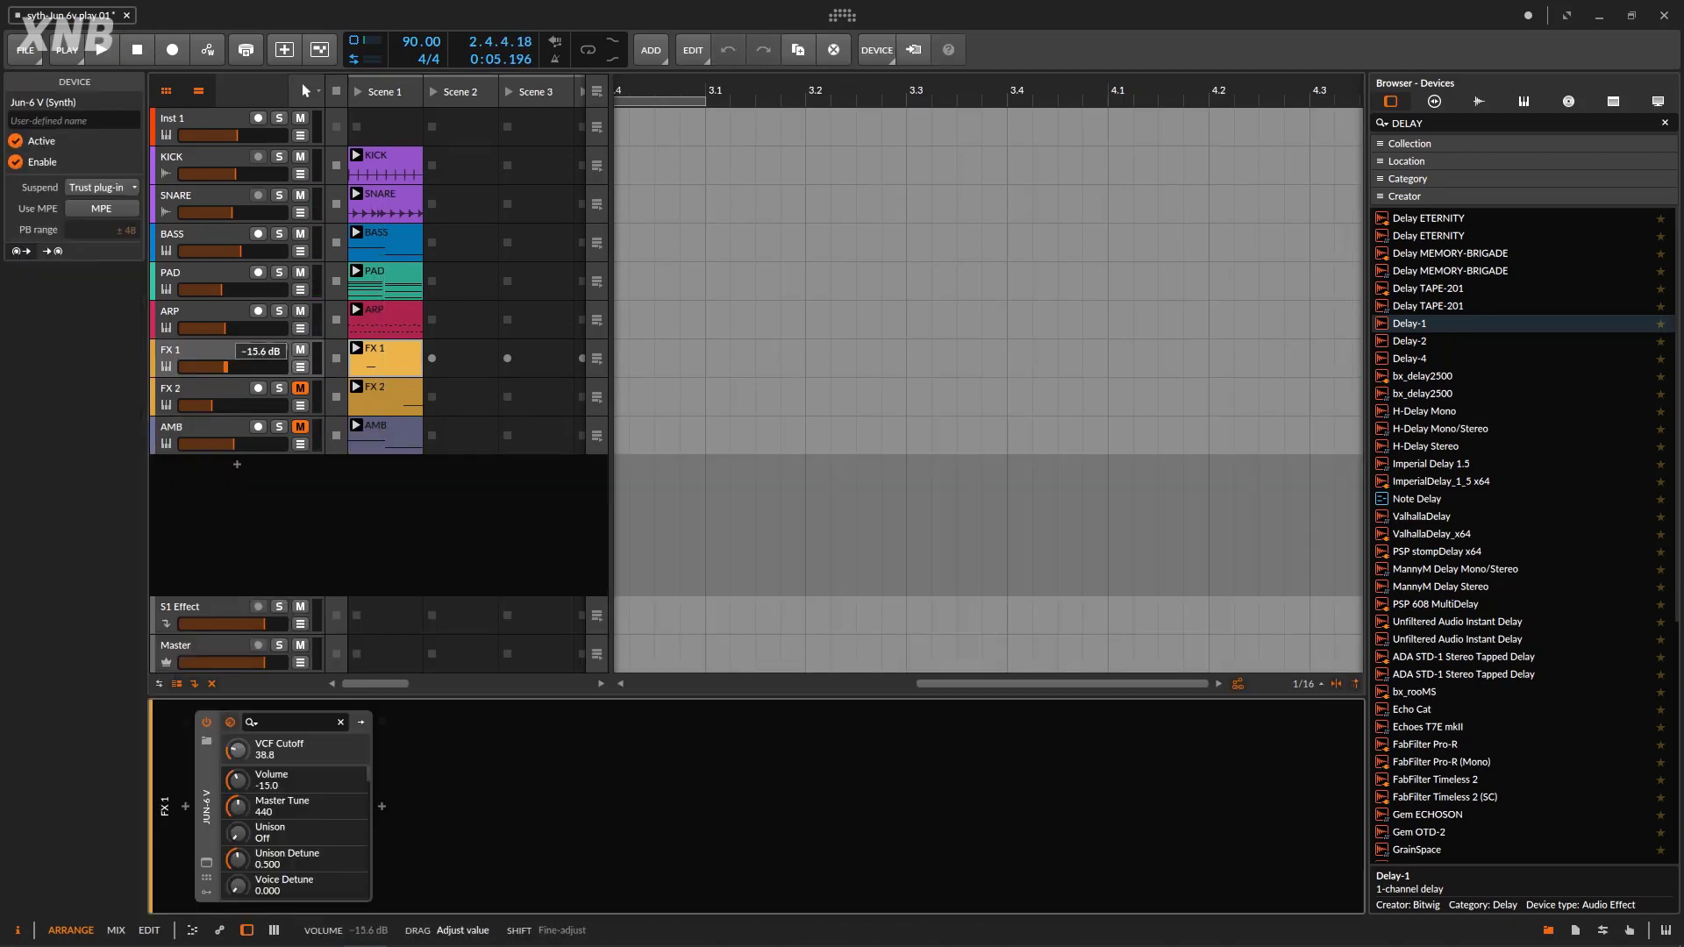
left_click(105, 52)
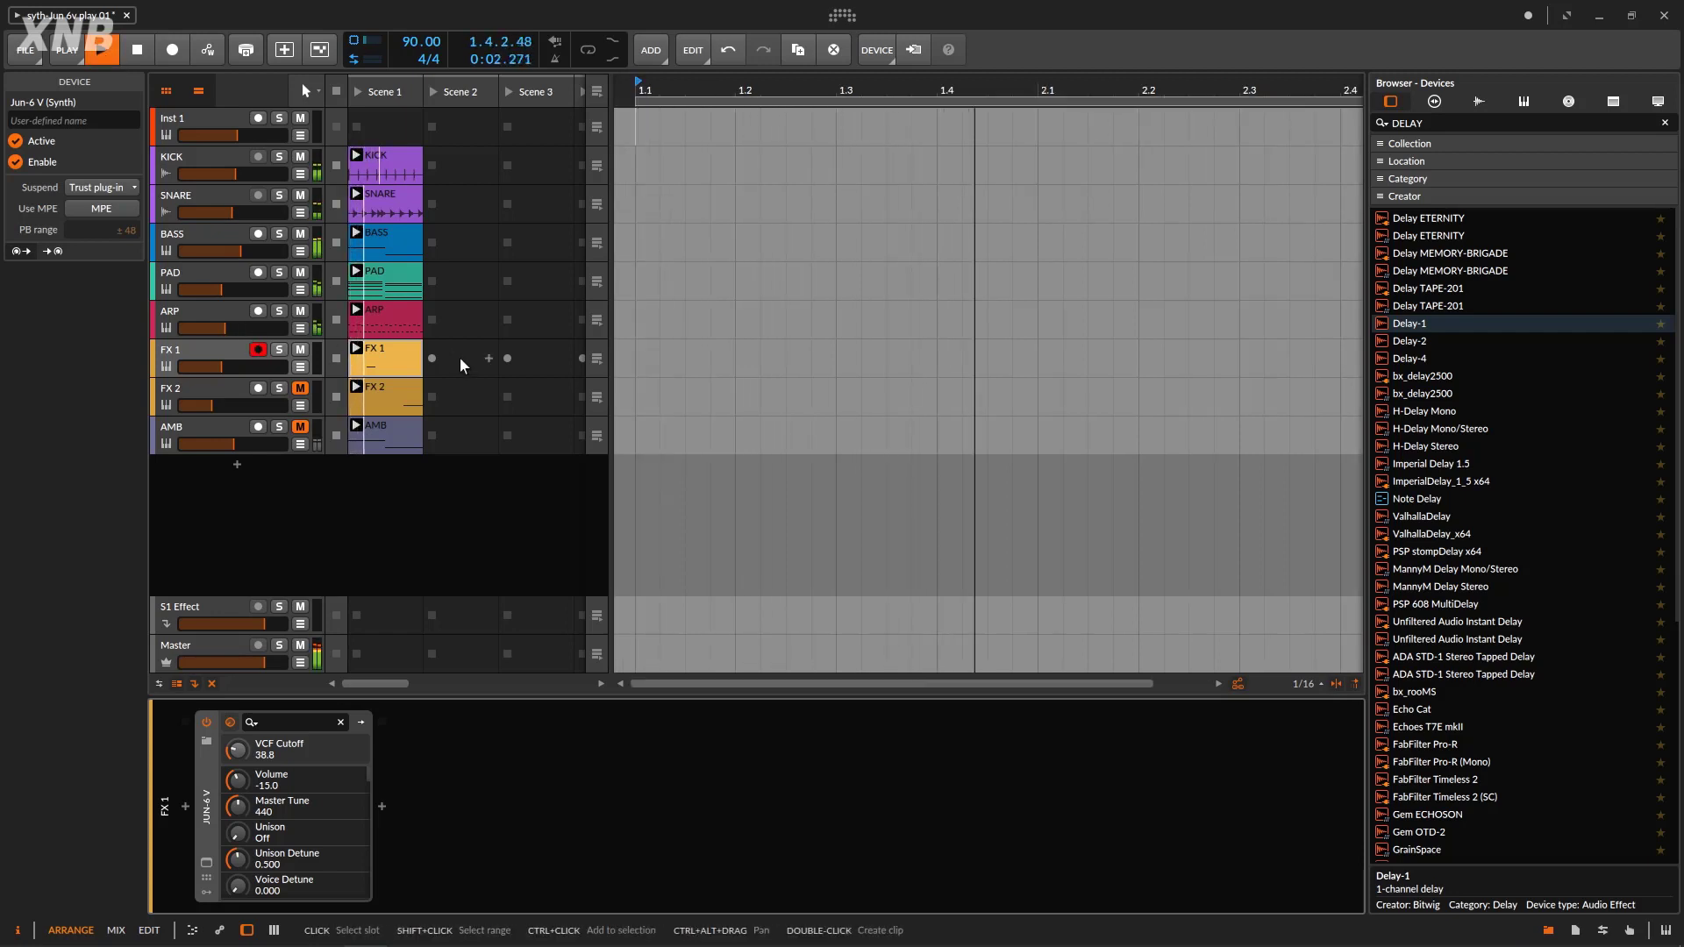
left_click_drag(223, 367, 220, 369)
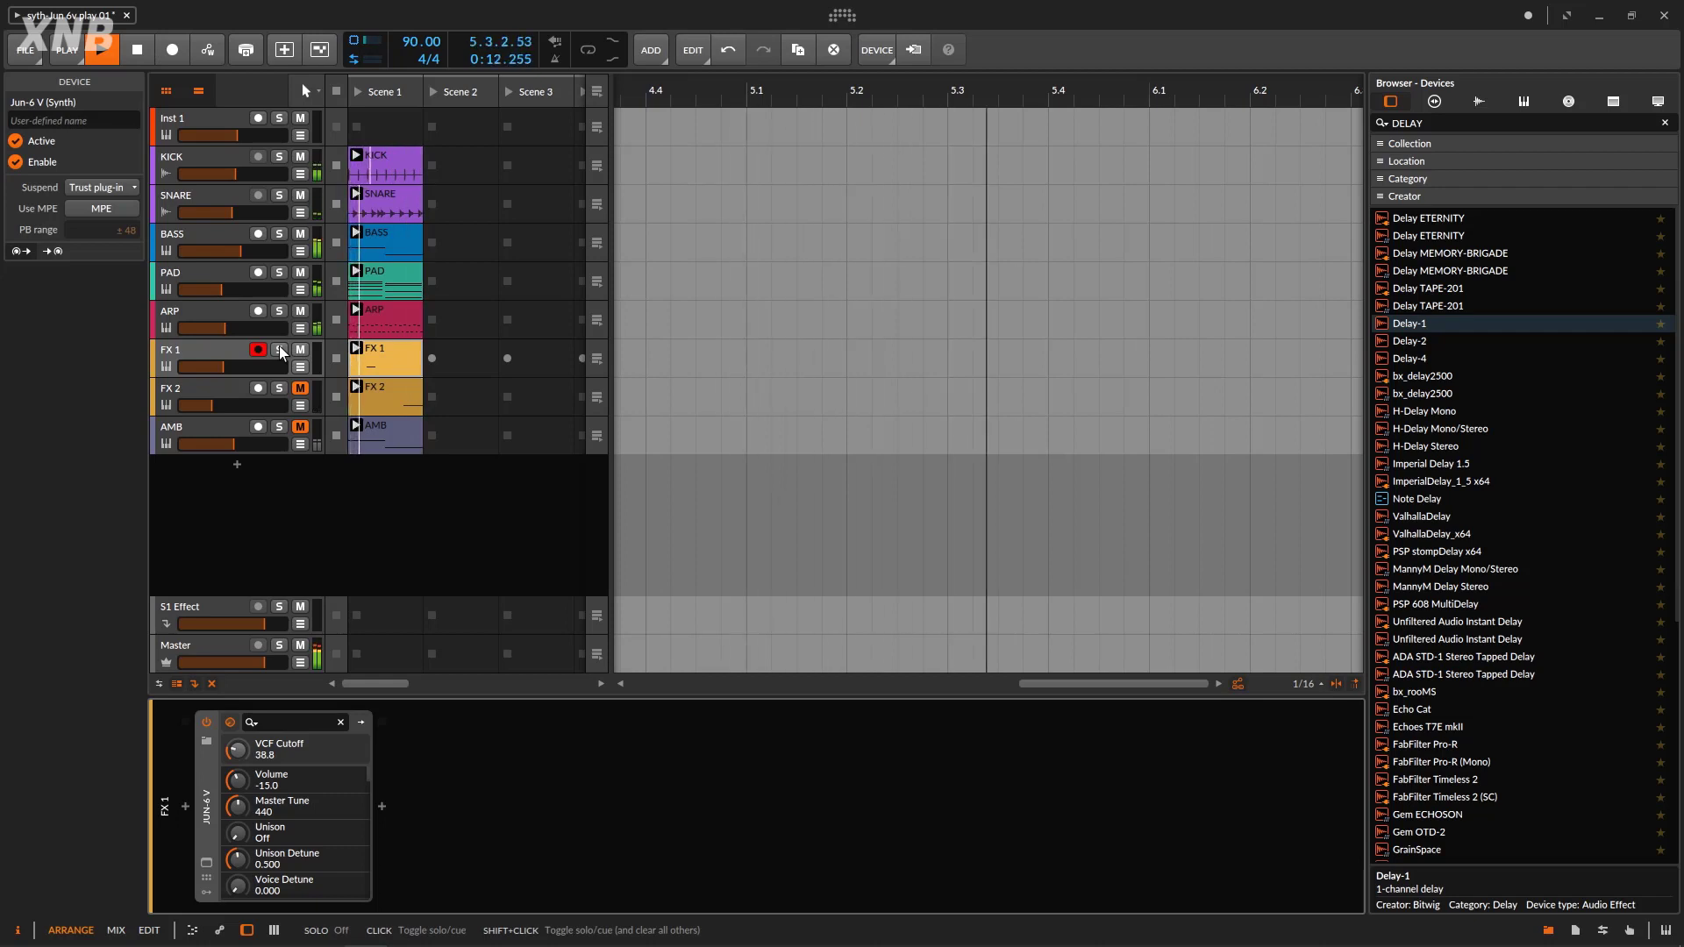
left_click_drag(228, 366, 226, 367)
key("space")
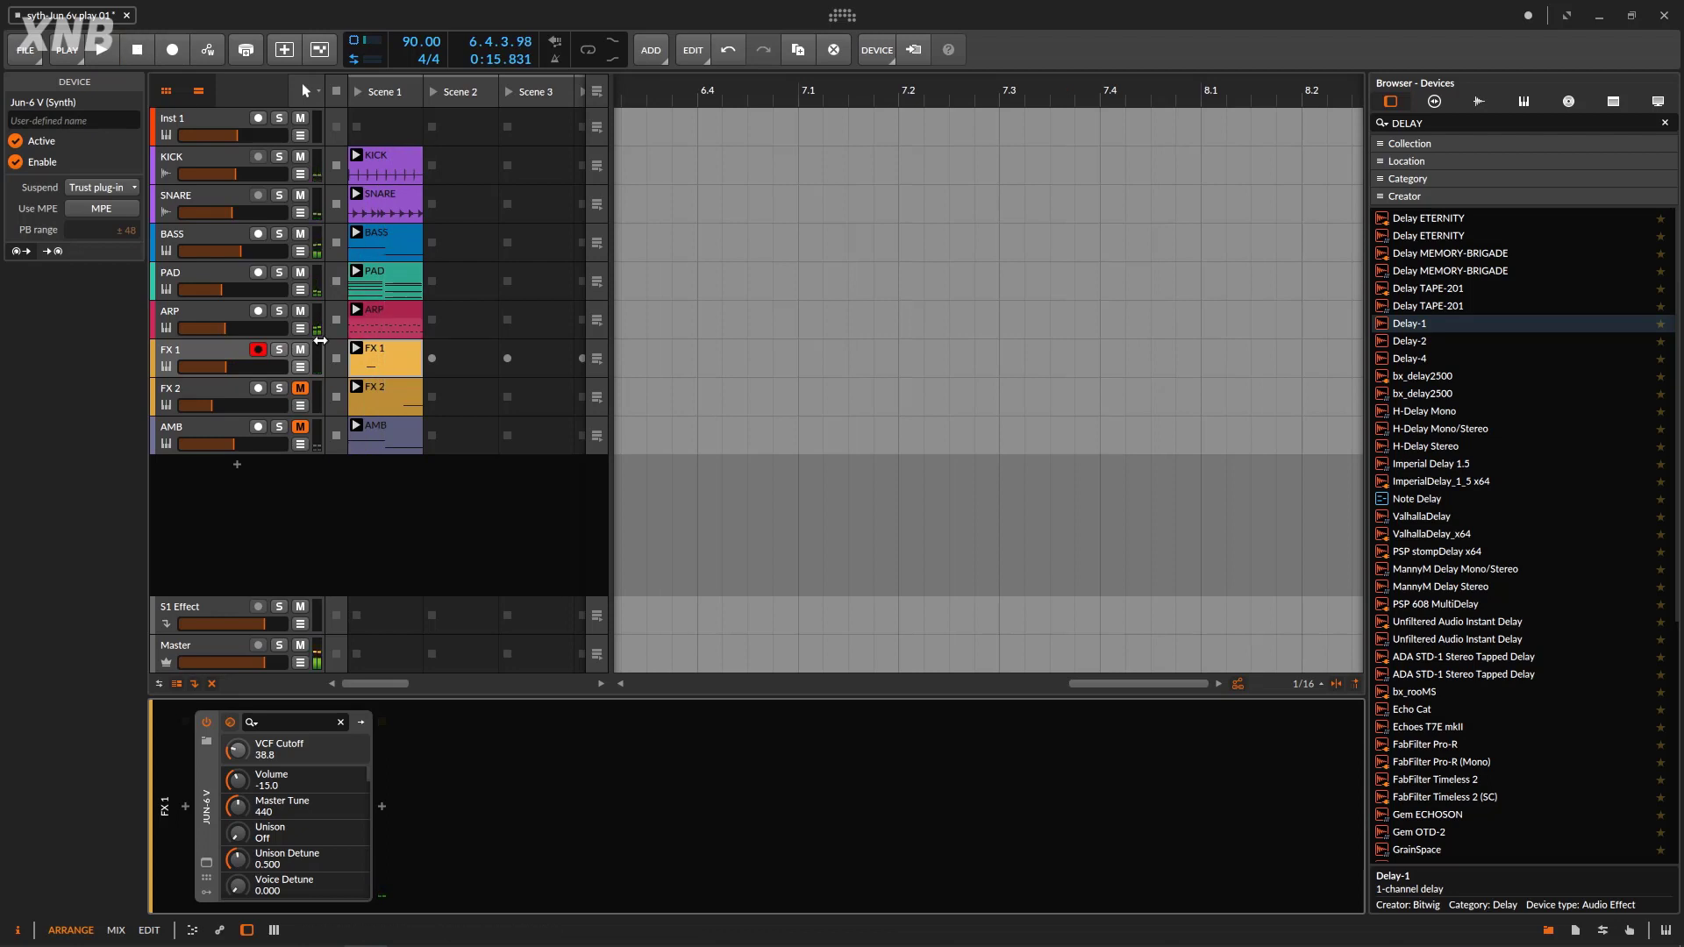
Unmute the FX 2 track, raise the DCO noise volume in its synth and set LFO 1's delay time to 0.005
left_click(228, 351)
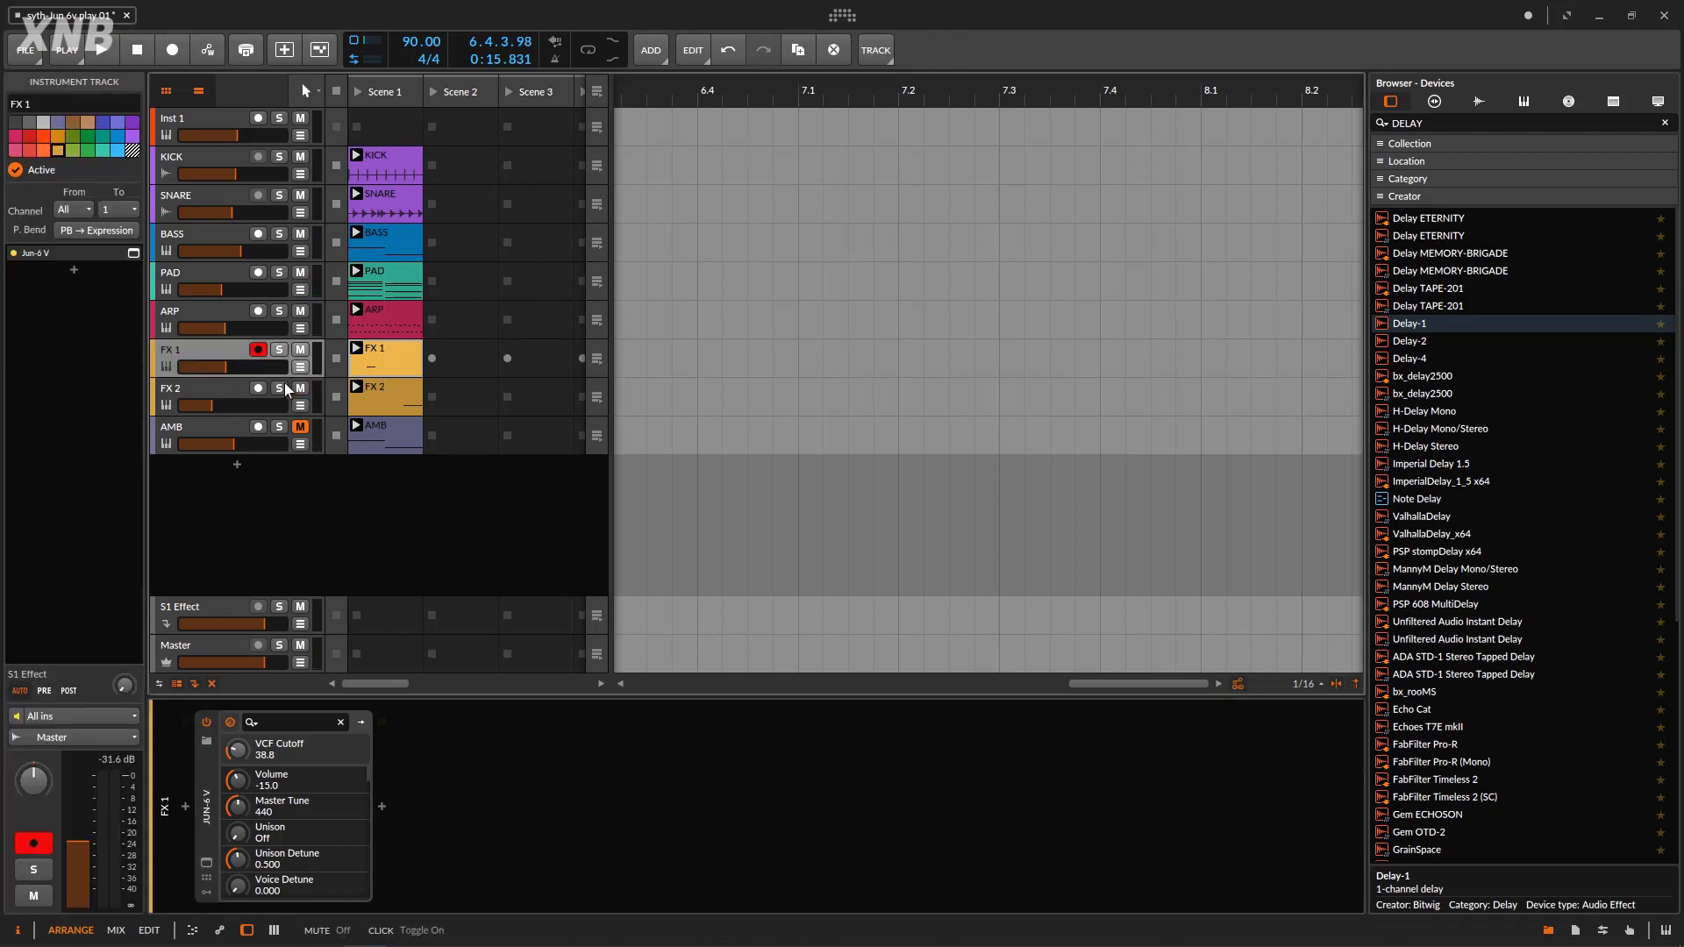
left_click(218, 388)
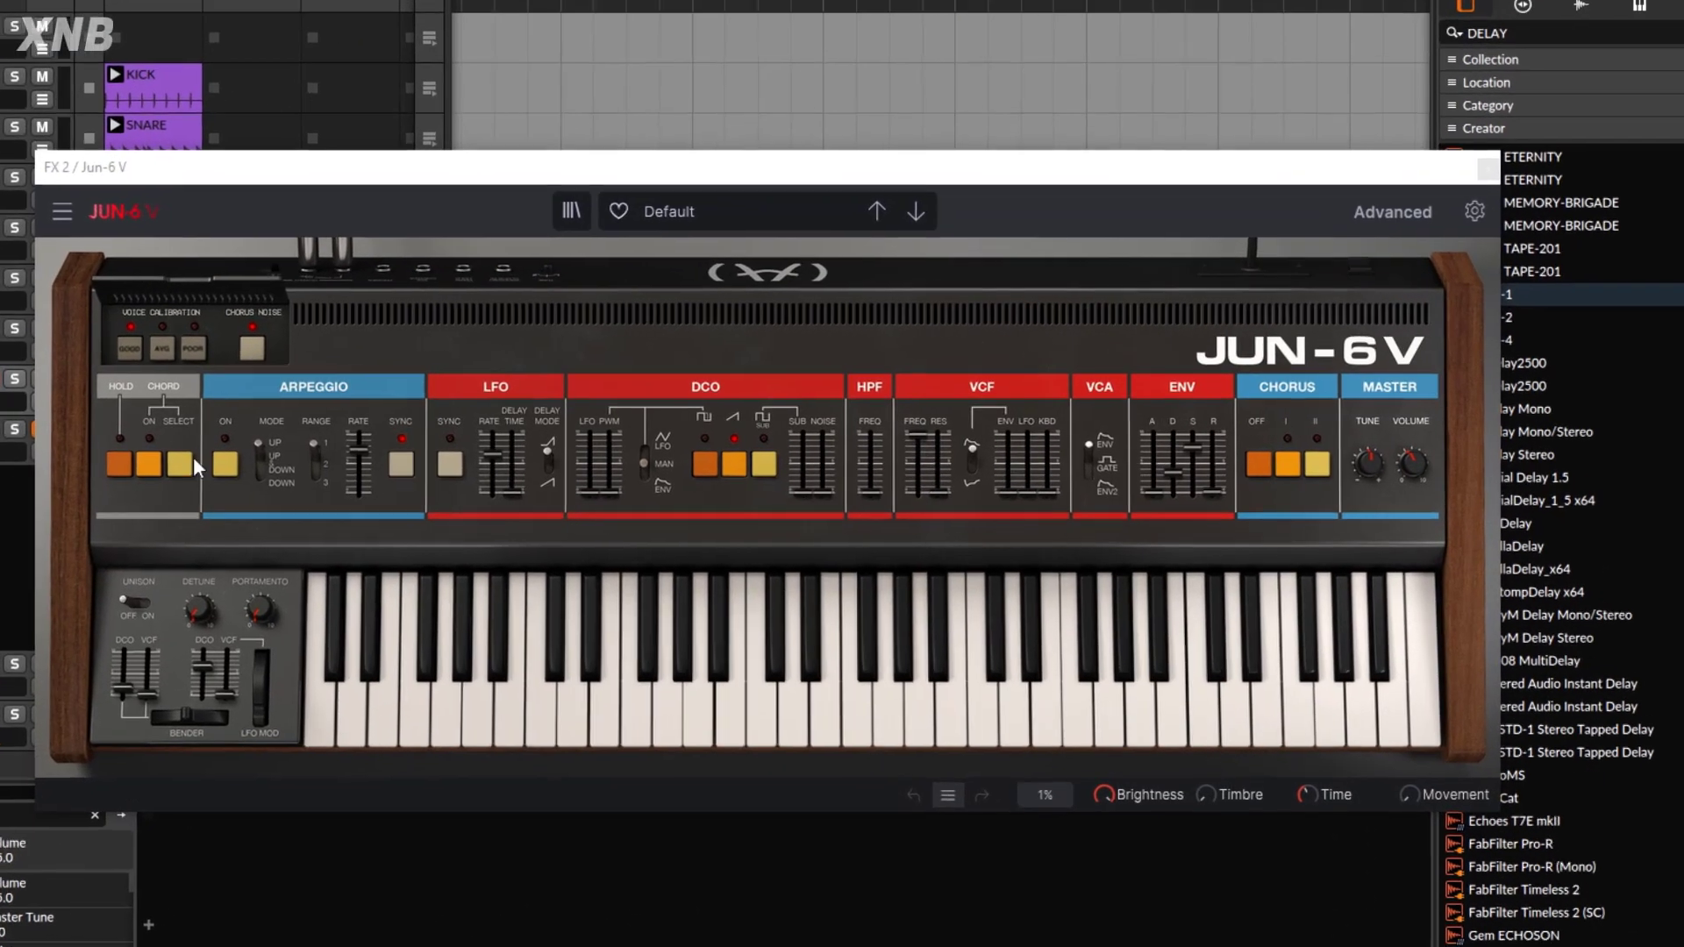
left_click(818, 488)
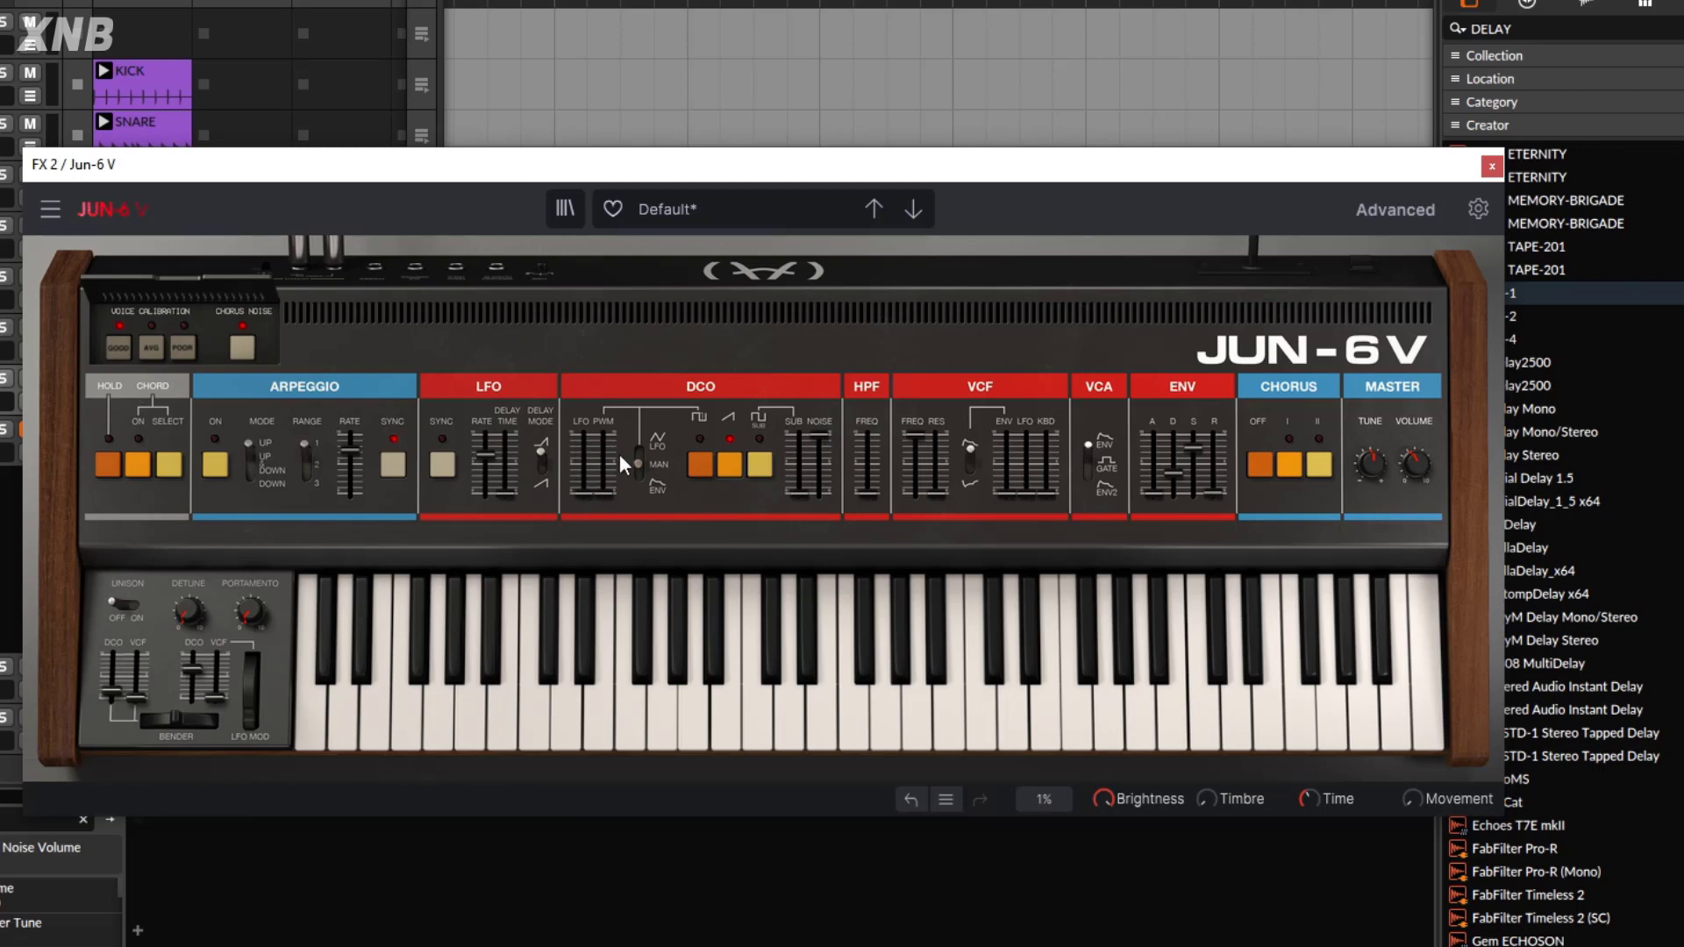
left_click(494, 456)
mouse_move(934, 505)
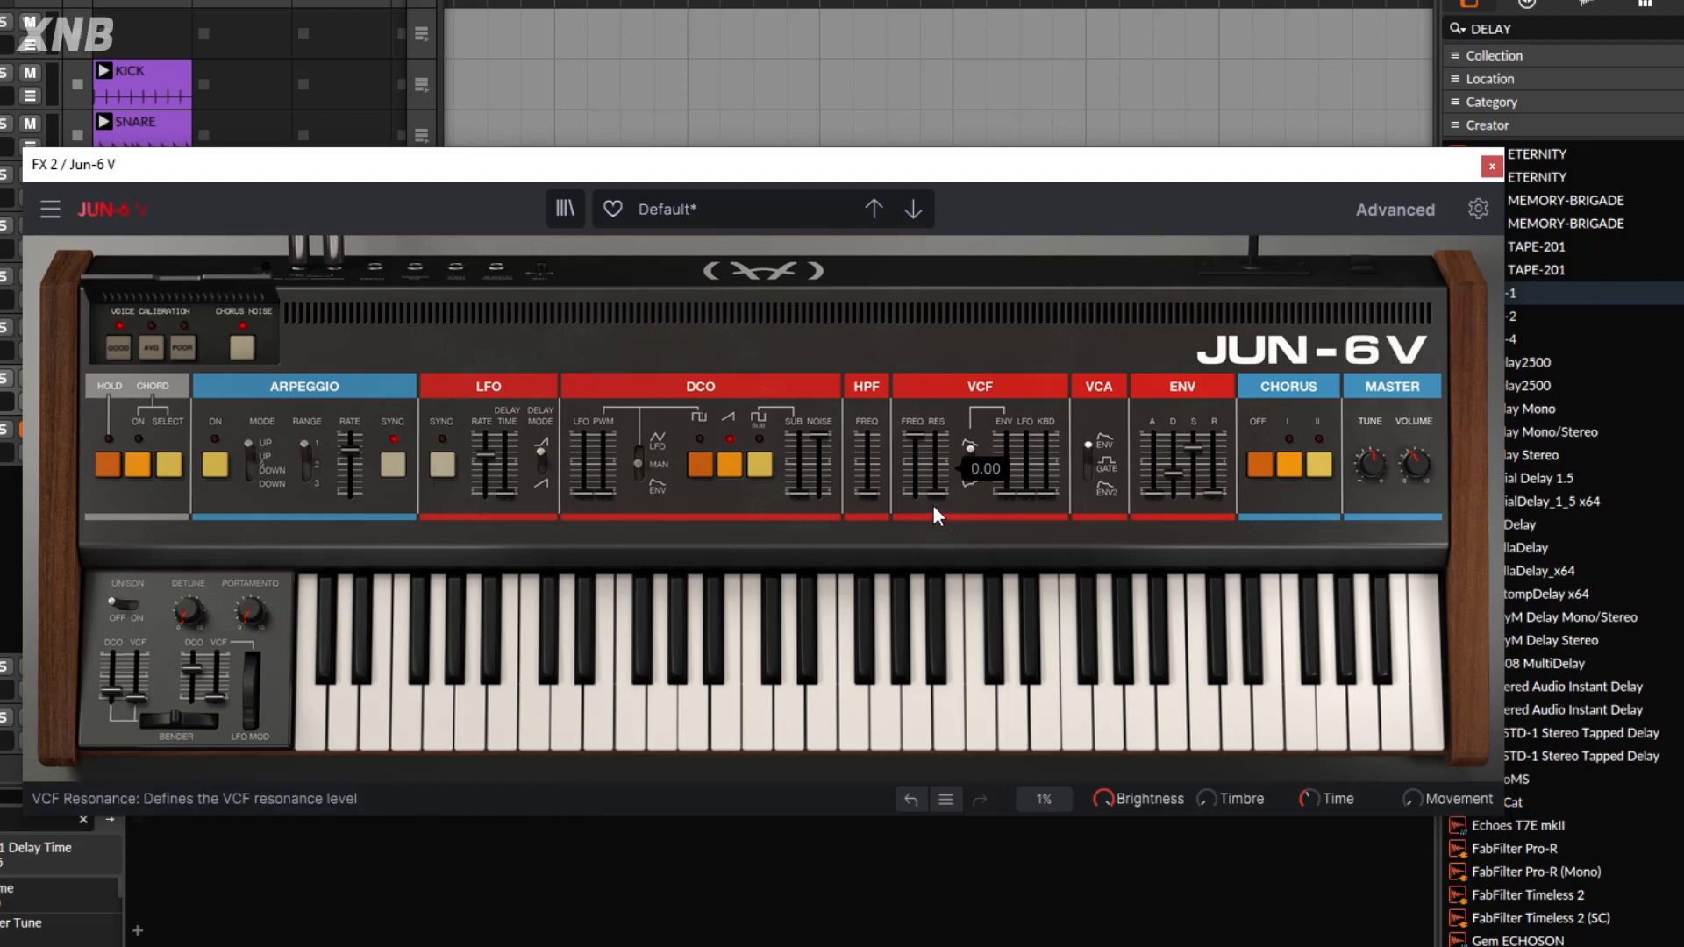
left_click_drag(207, 166, 517, 130)
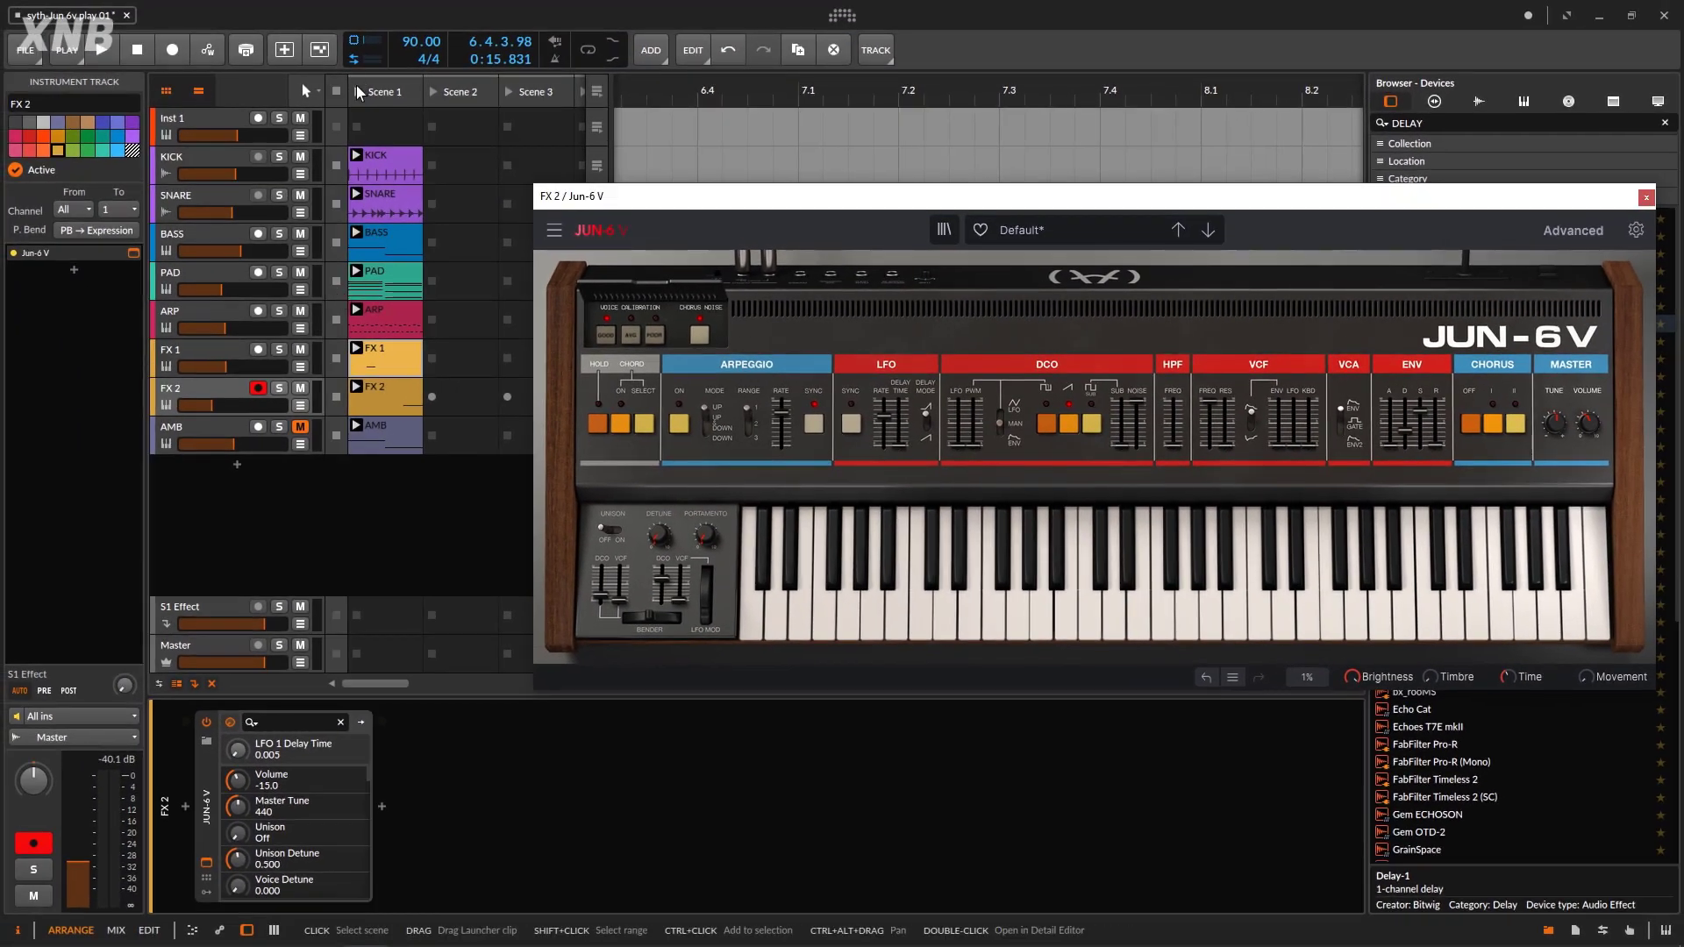
Play the scene briefly, open the FX 2 clip in the note editor and close the synth window
left_click(277, 58)
key("space")
double_click(387, 403)
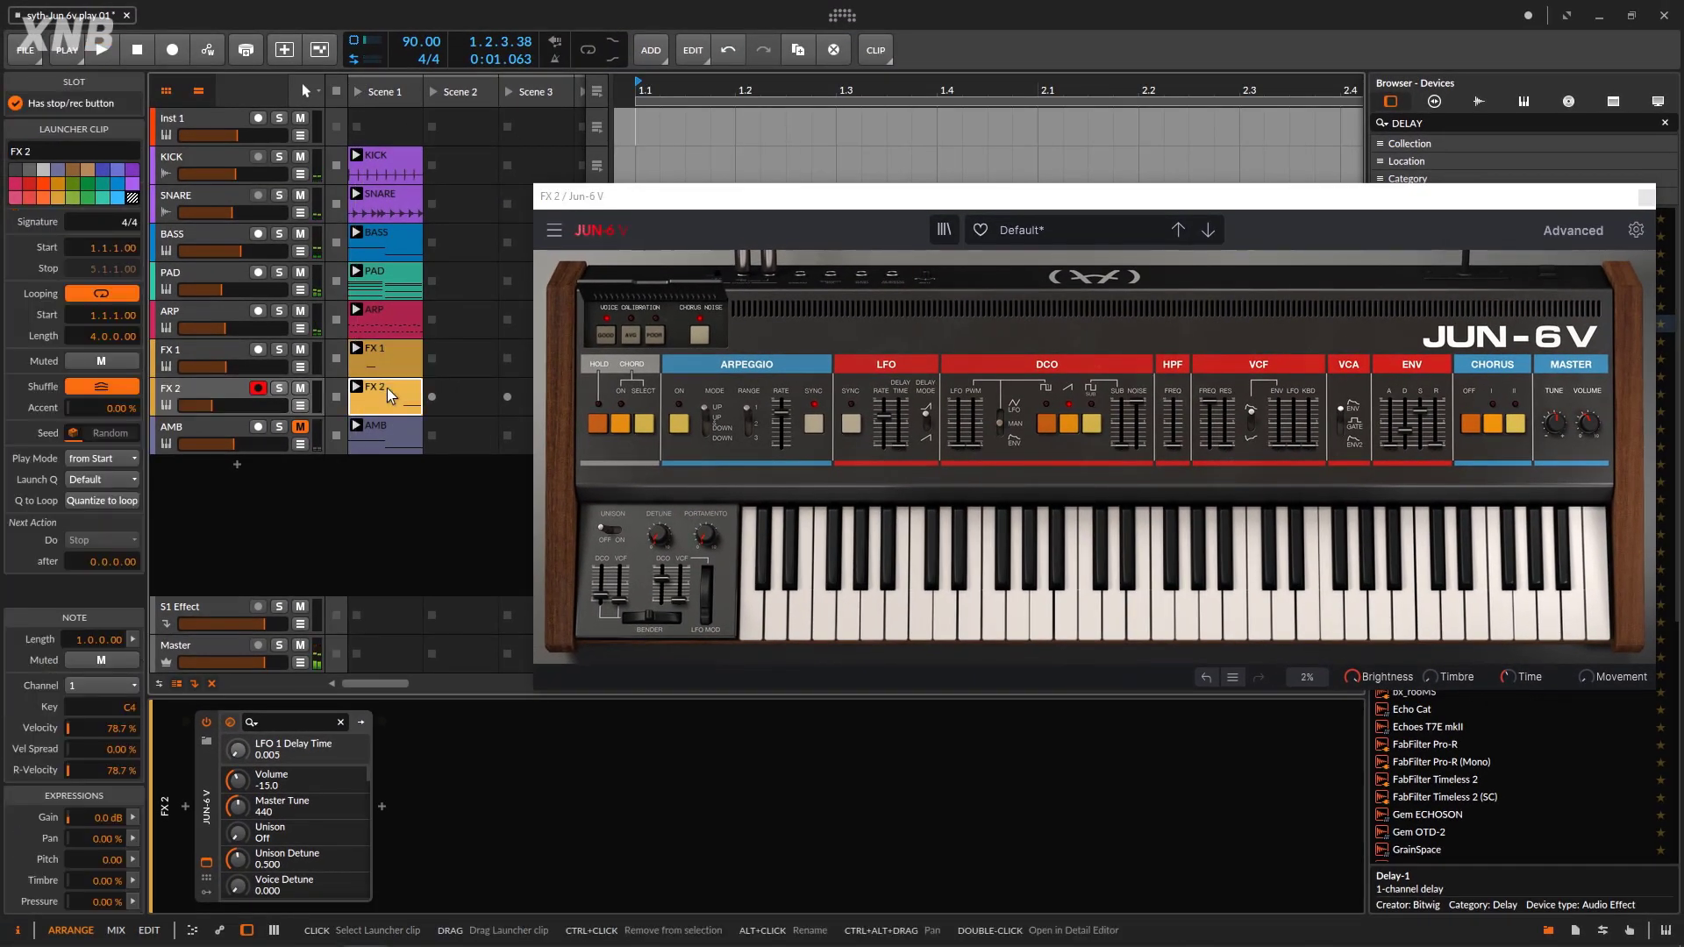
left_click(1645, 198)
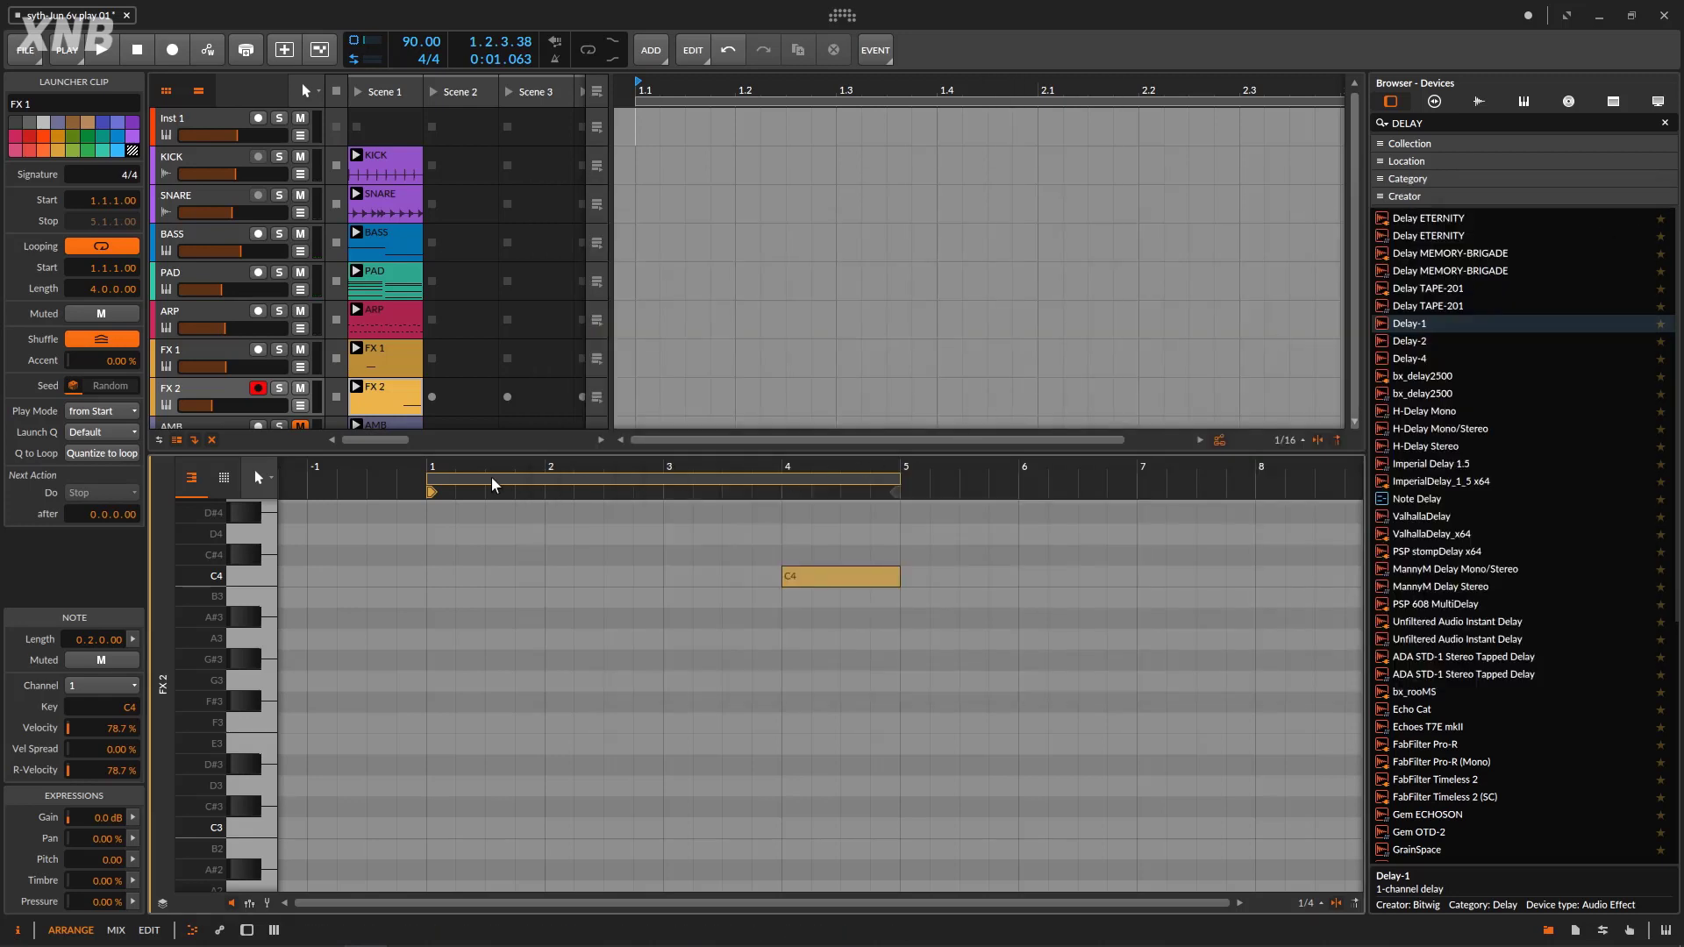
Move the FX 2 clip's start and loop start to 3.3.1.00 and play it with the FX 2 track soloed
mouse_move(430, 478)
left_mouse_down()
mouse_move(685, 474)
mouse_move(727, 491)
left_mouse_up()
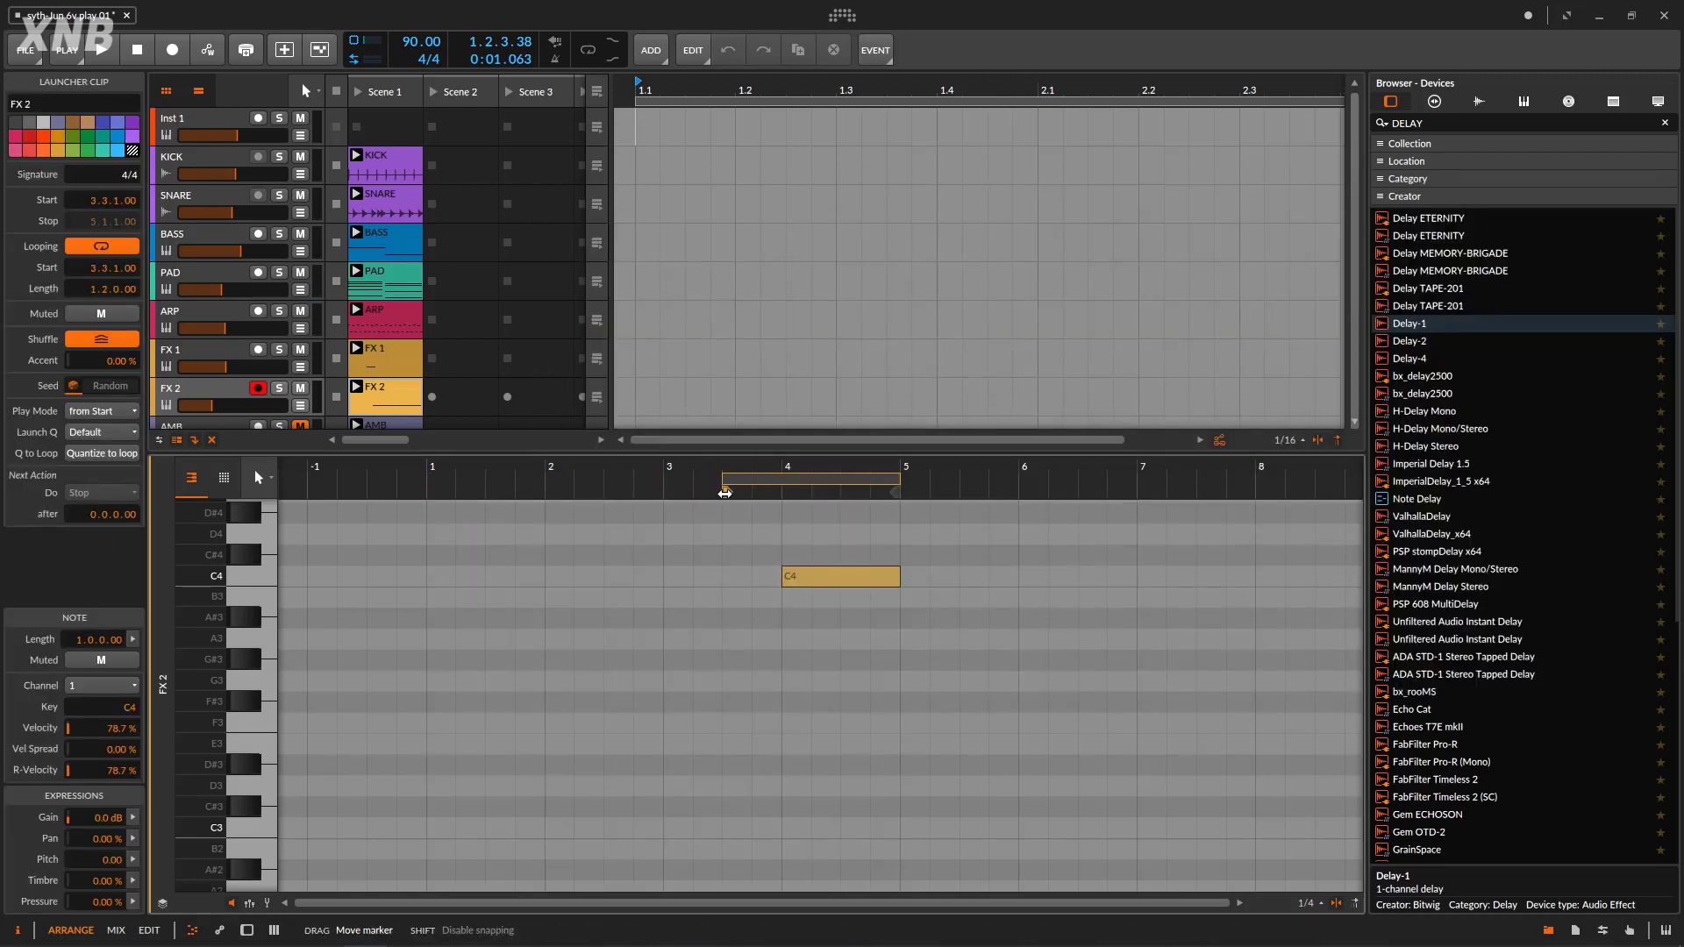
key("space")
scroll(399, 369, "down", 2)
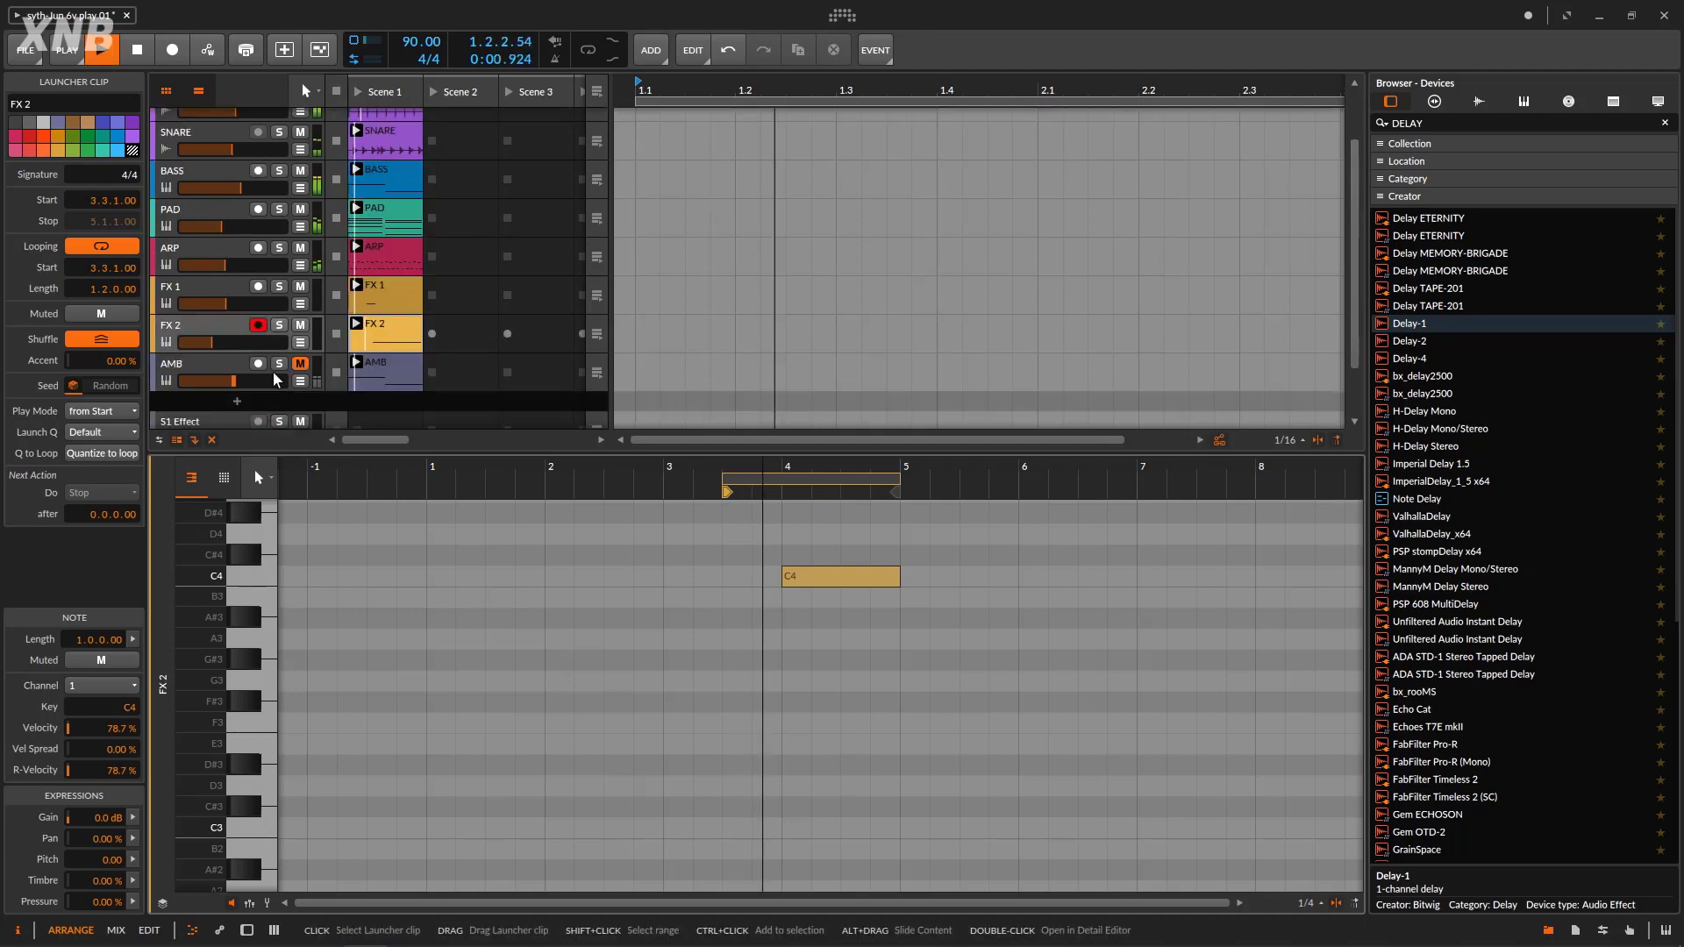
left_click(278, 326)
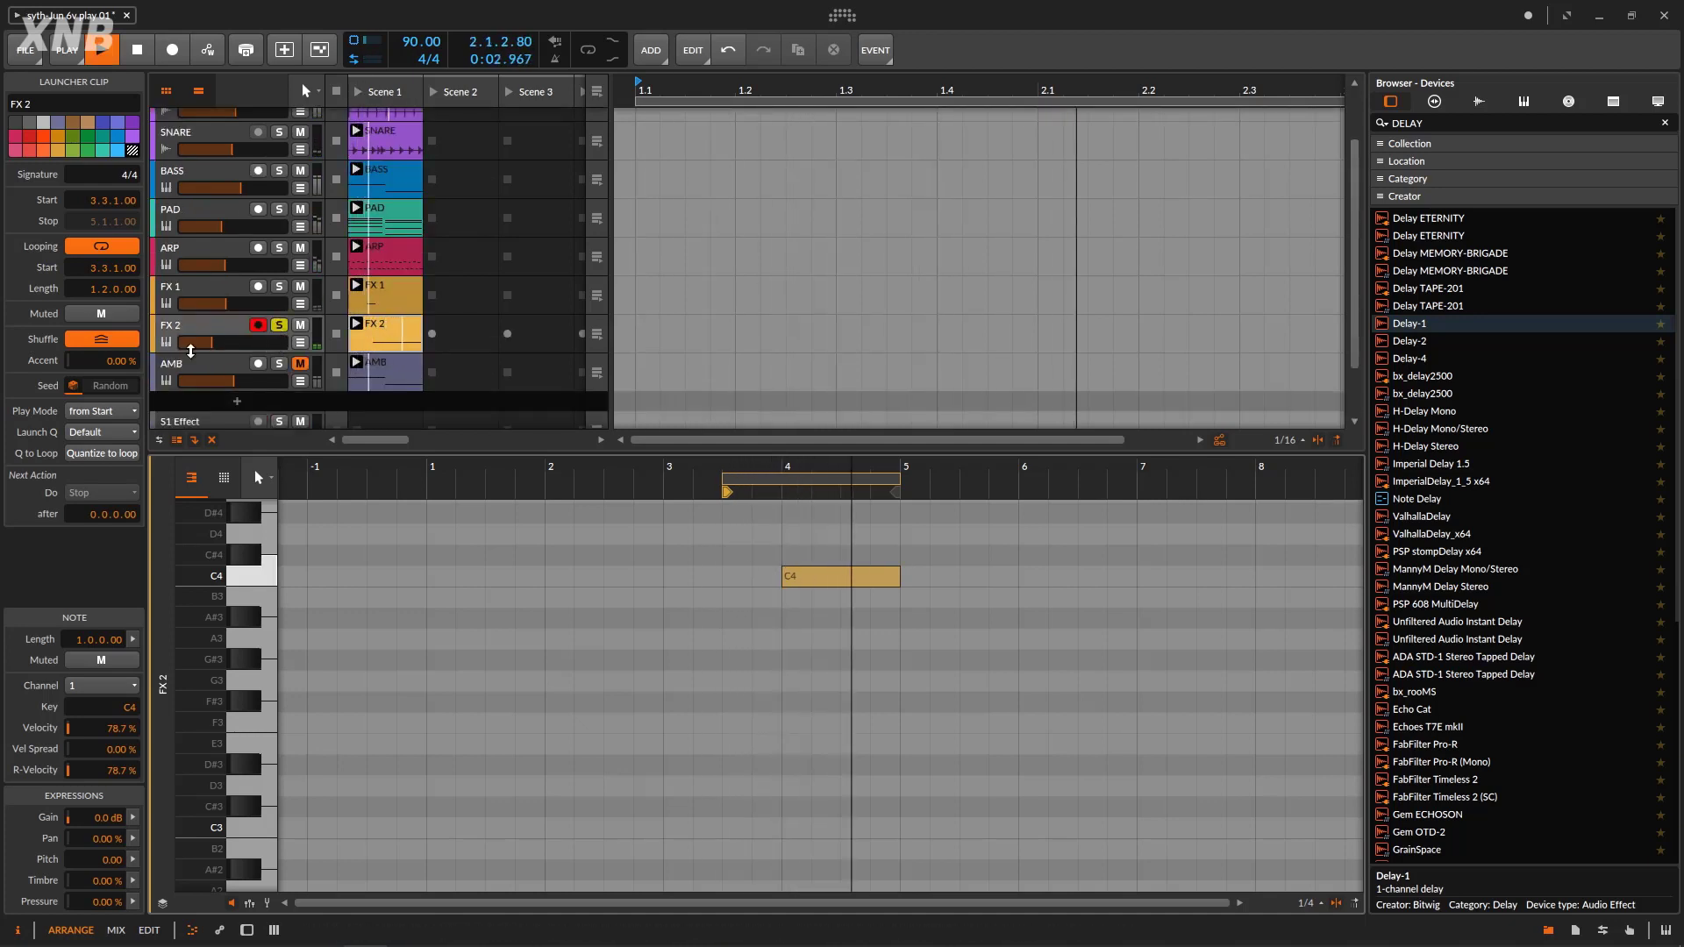
Open the FX 2 track's Jun-6 V window and turn off the DCO saw wave
double_click(226, 330)
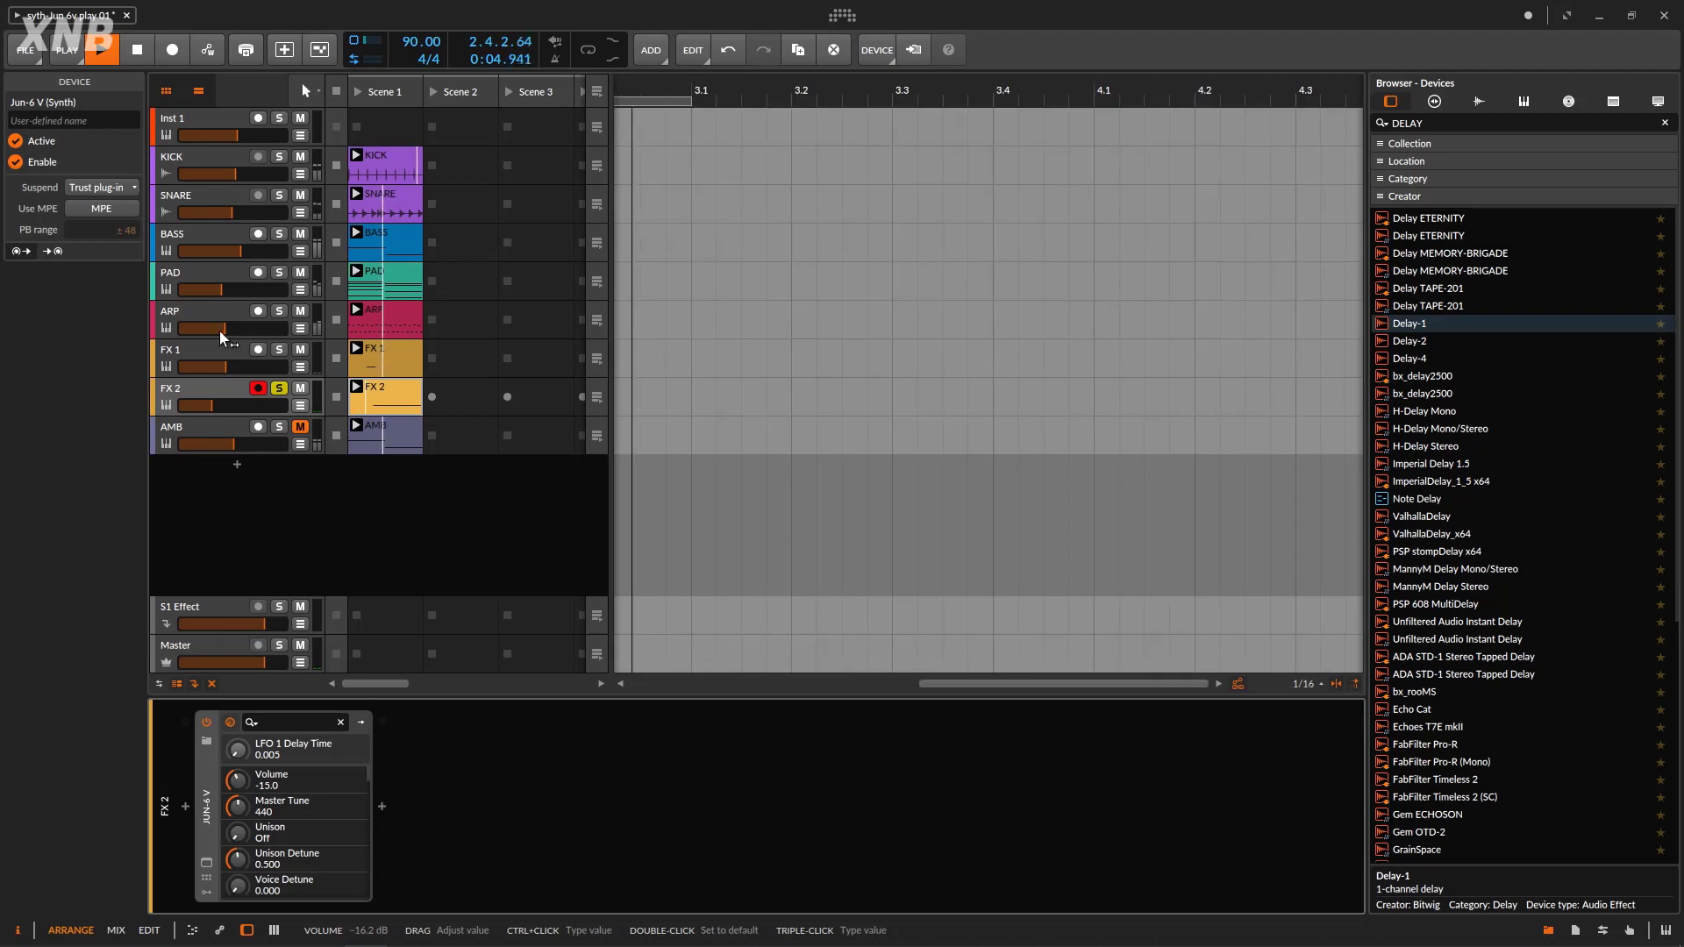
left_click(206, 862)
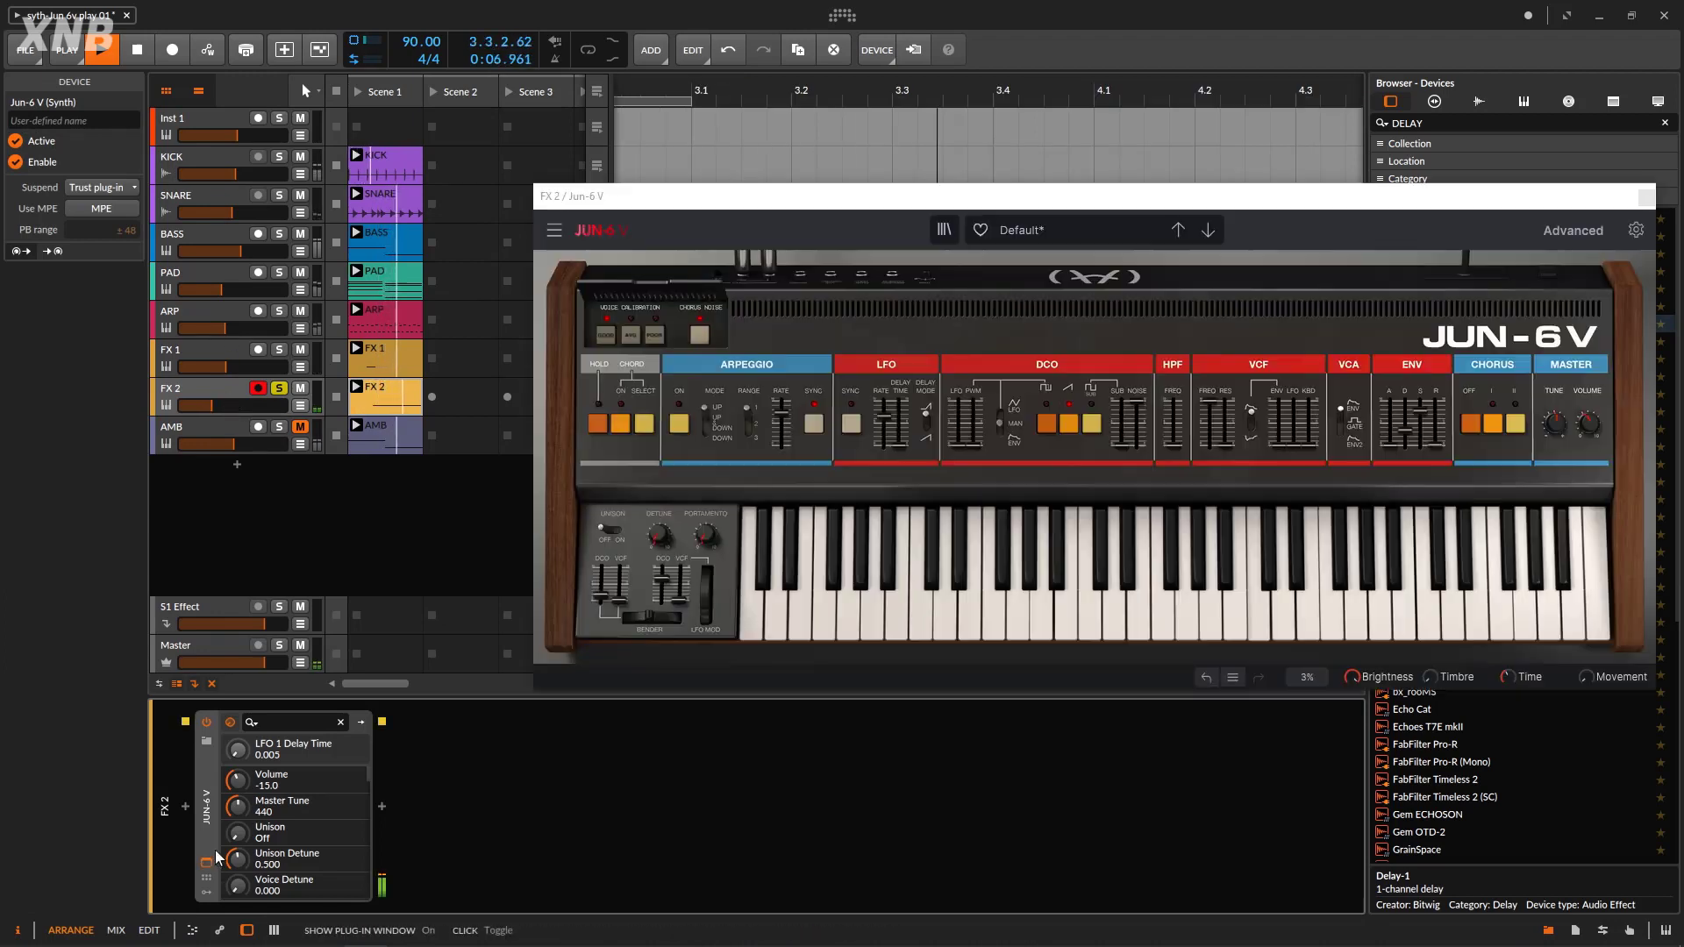
left_click(1071, 422)
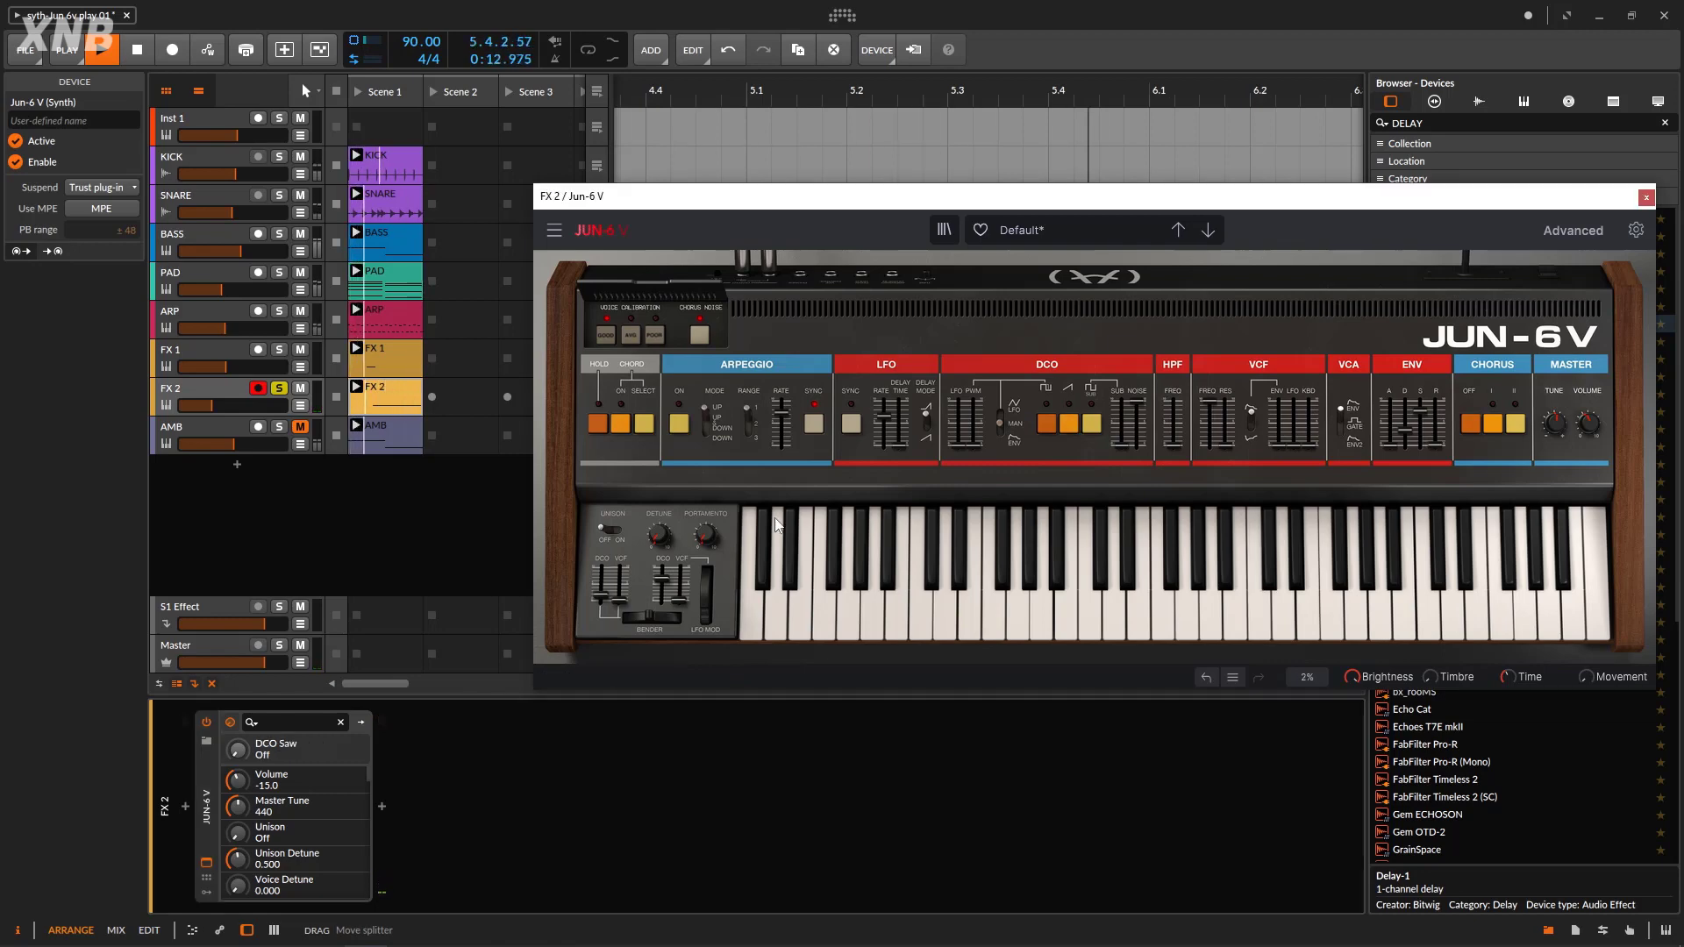
Examine the FX 1 track's Jun-6 V settings for reference and close that synth window
left_click(182, 355)
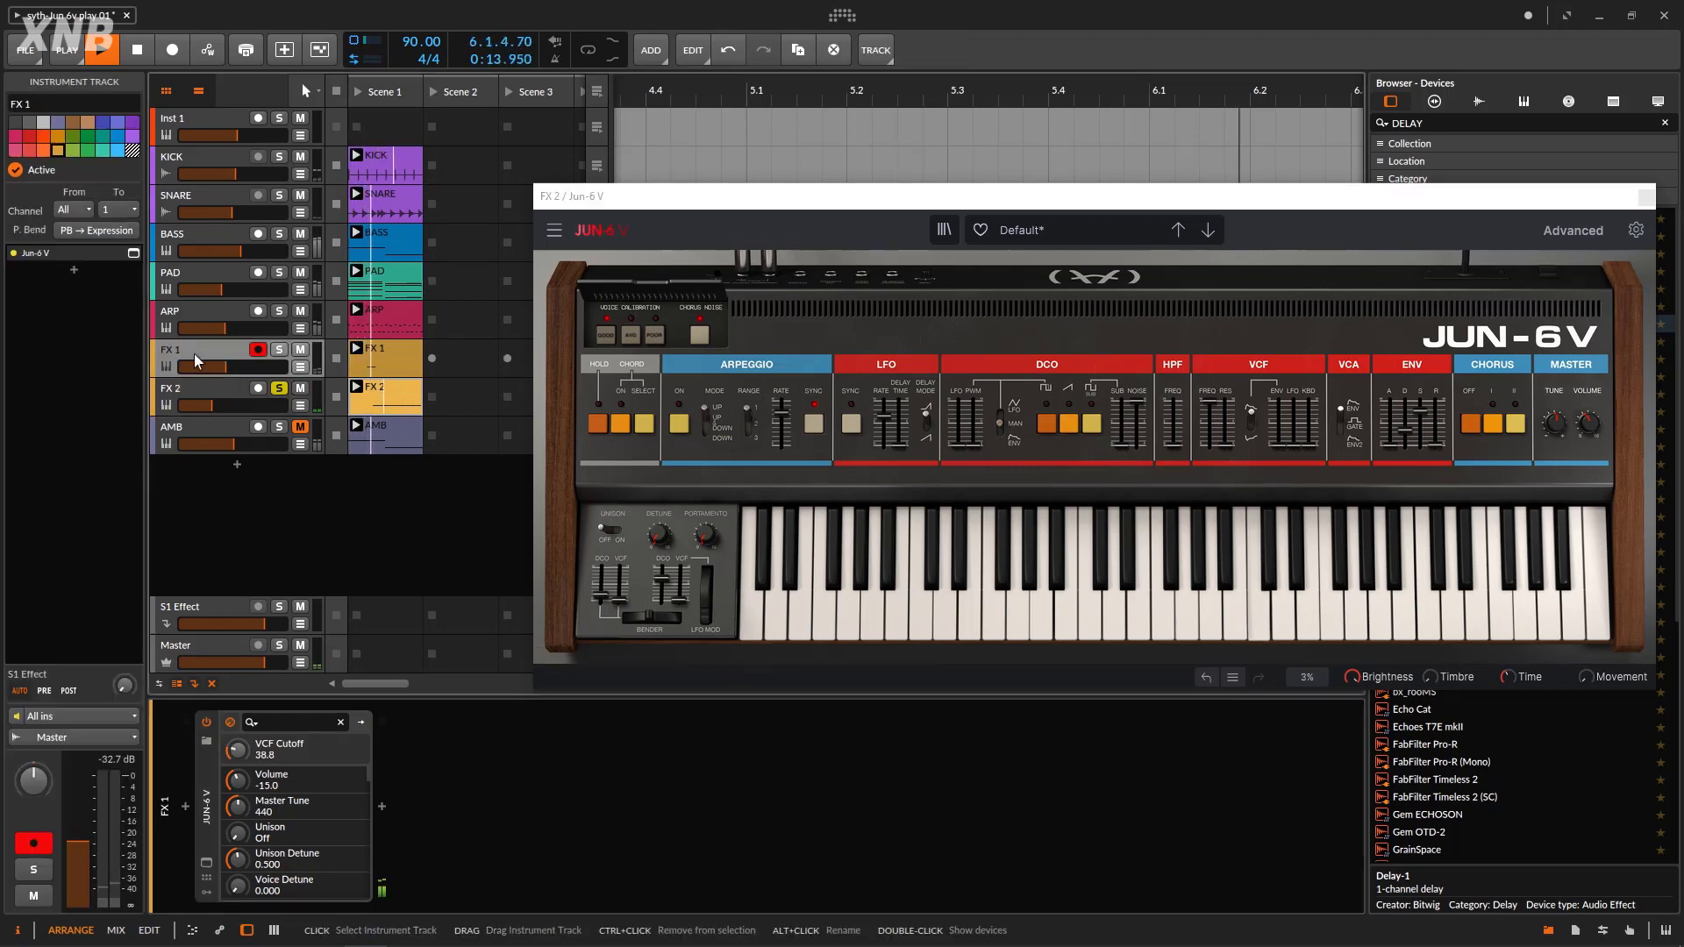
left_click(207, 864)
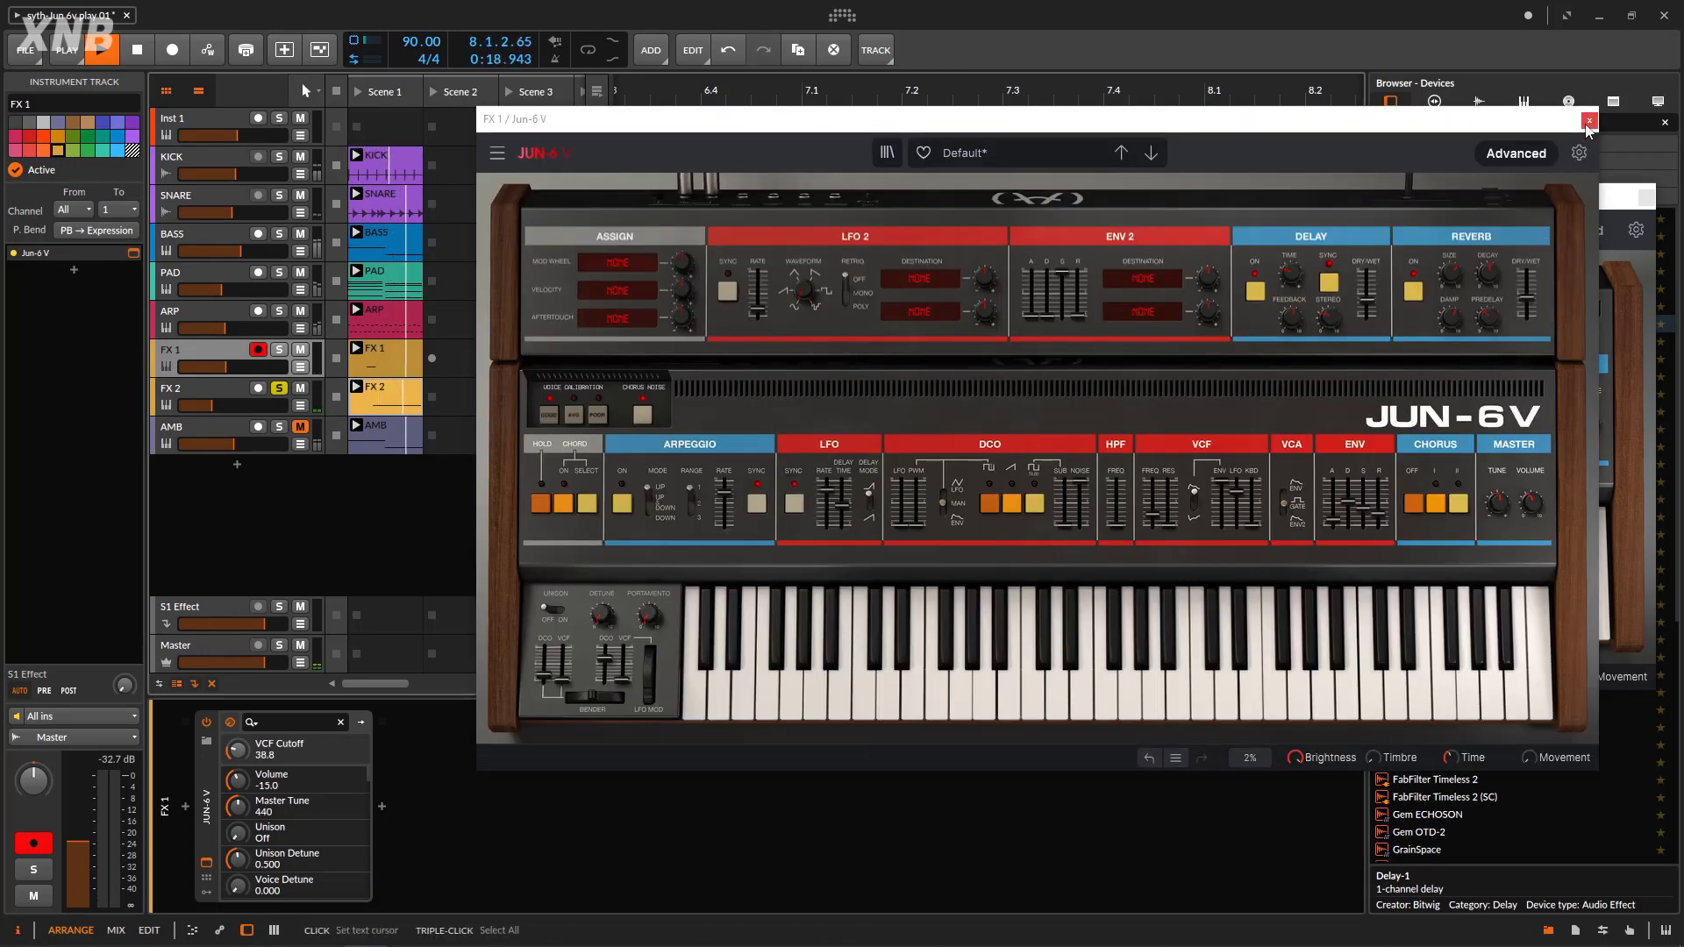
left_click(1589, 121)
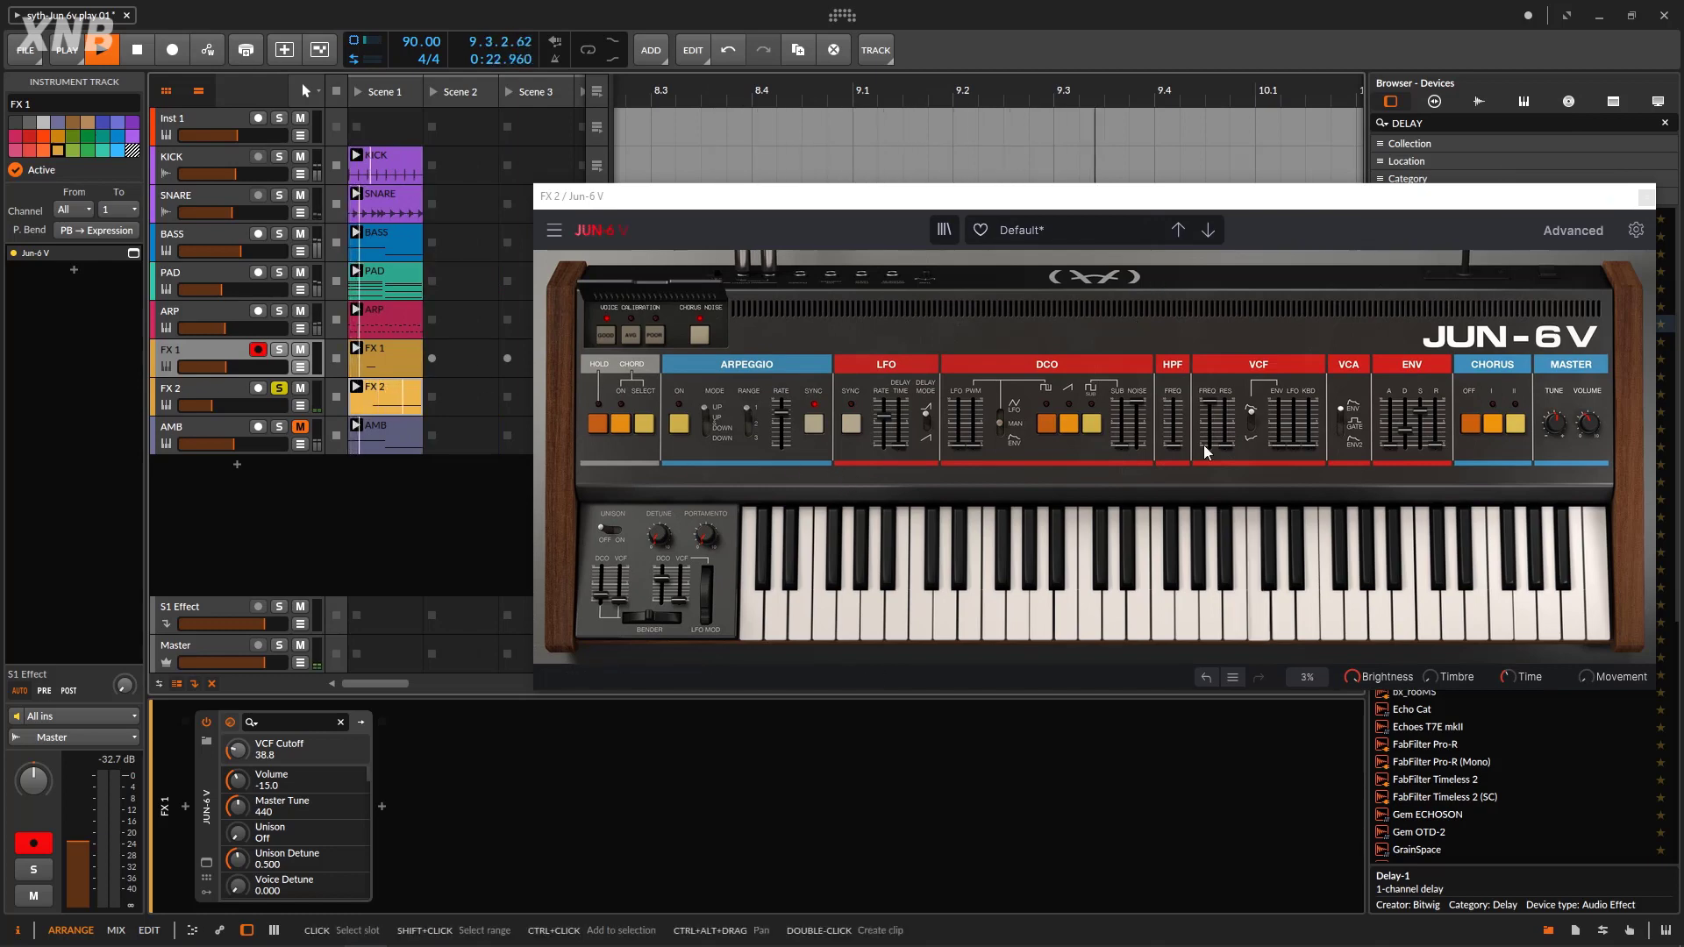
Lengthen the FX 2 synth envelope's attack and release, set its sustain to 0.888 and raise the FX 2 track's volume
left_click_drag(1397, 452, 1396, 437)
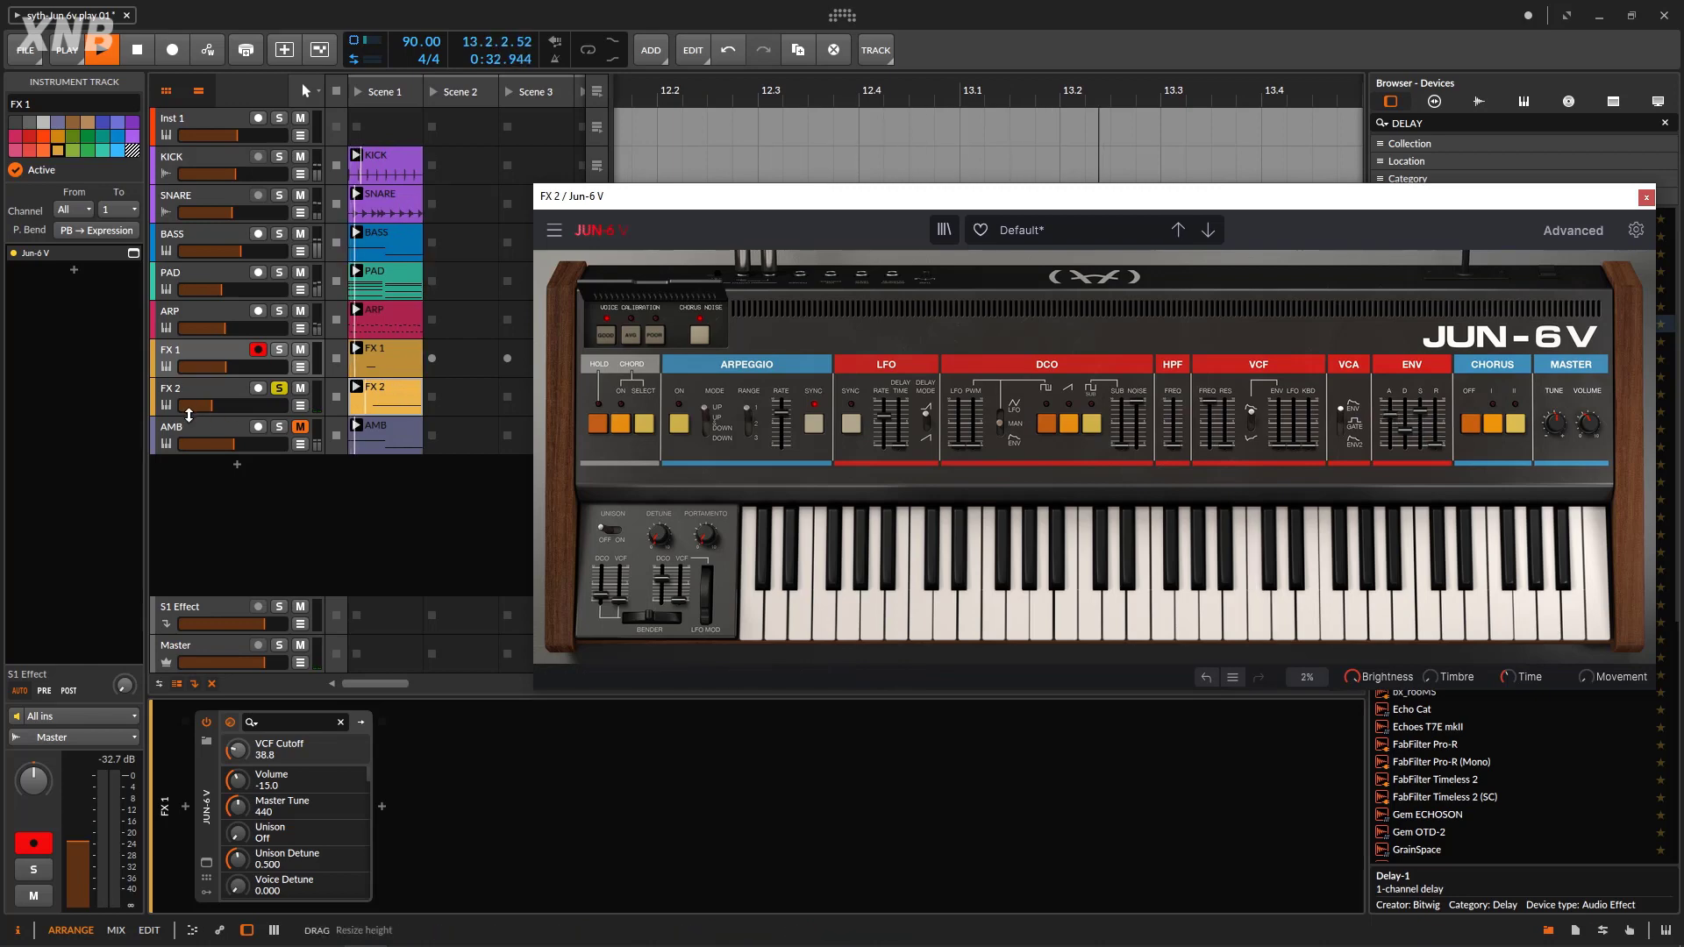
left_click_drag(212, 405, 221, 405)
left_click(279, 388)
left_click_drag(1405, 431, 1405, 430)
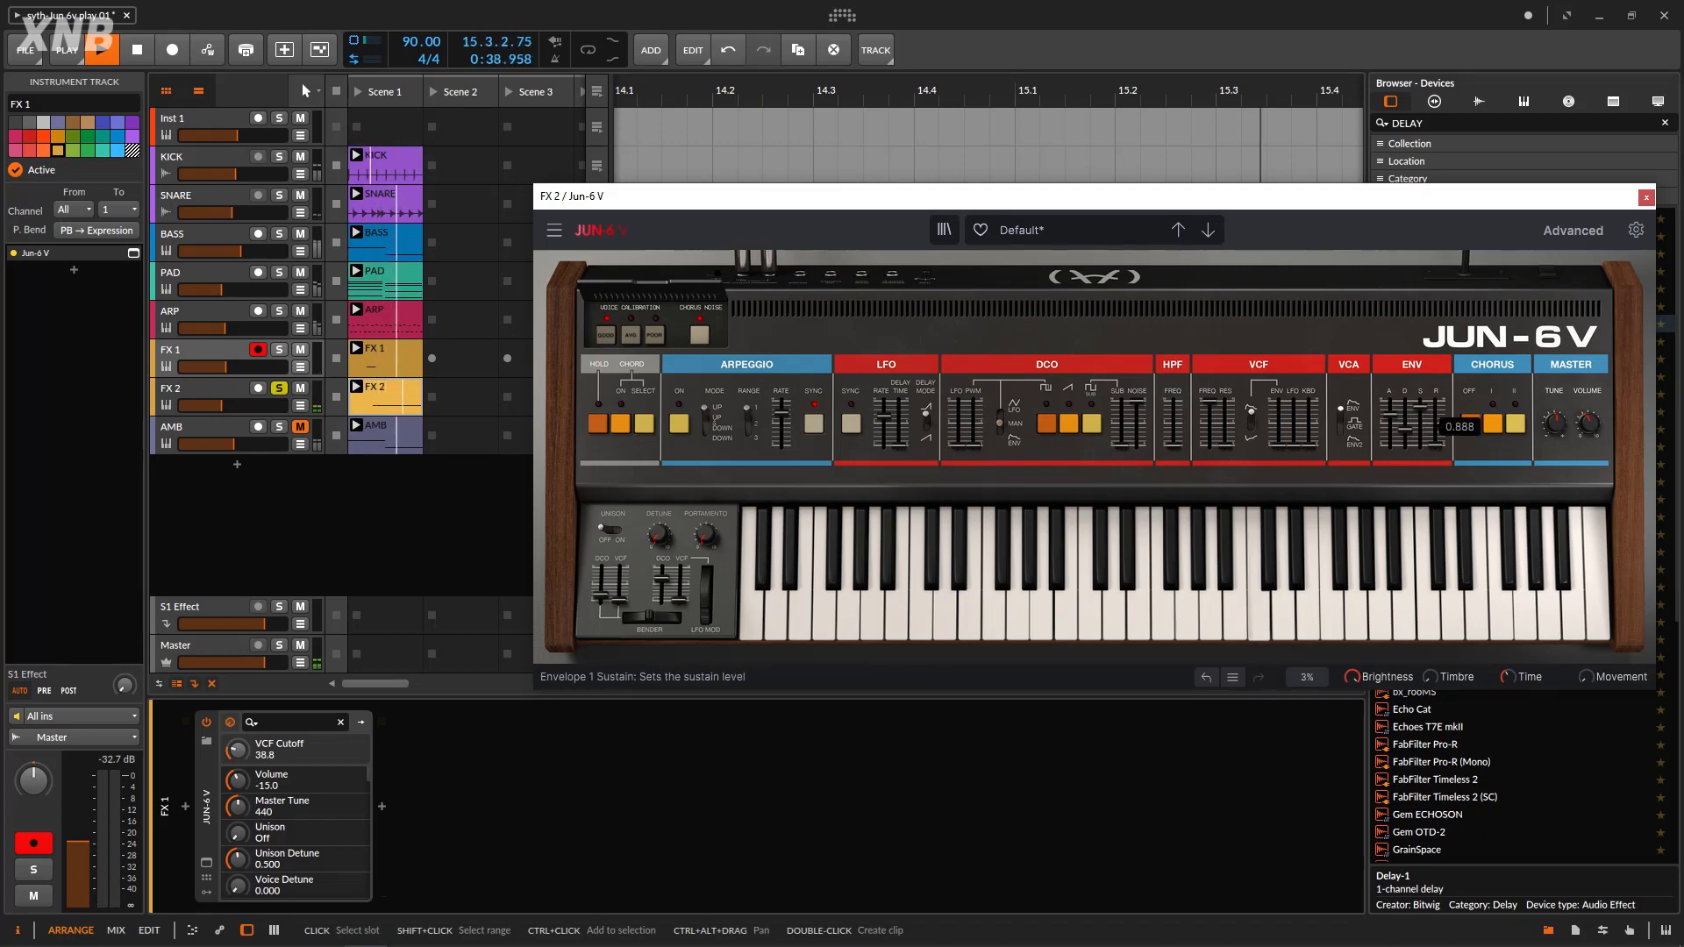
left_click_drag(1434, 445, 1434, 427)
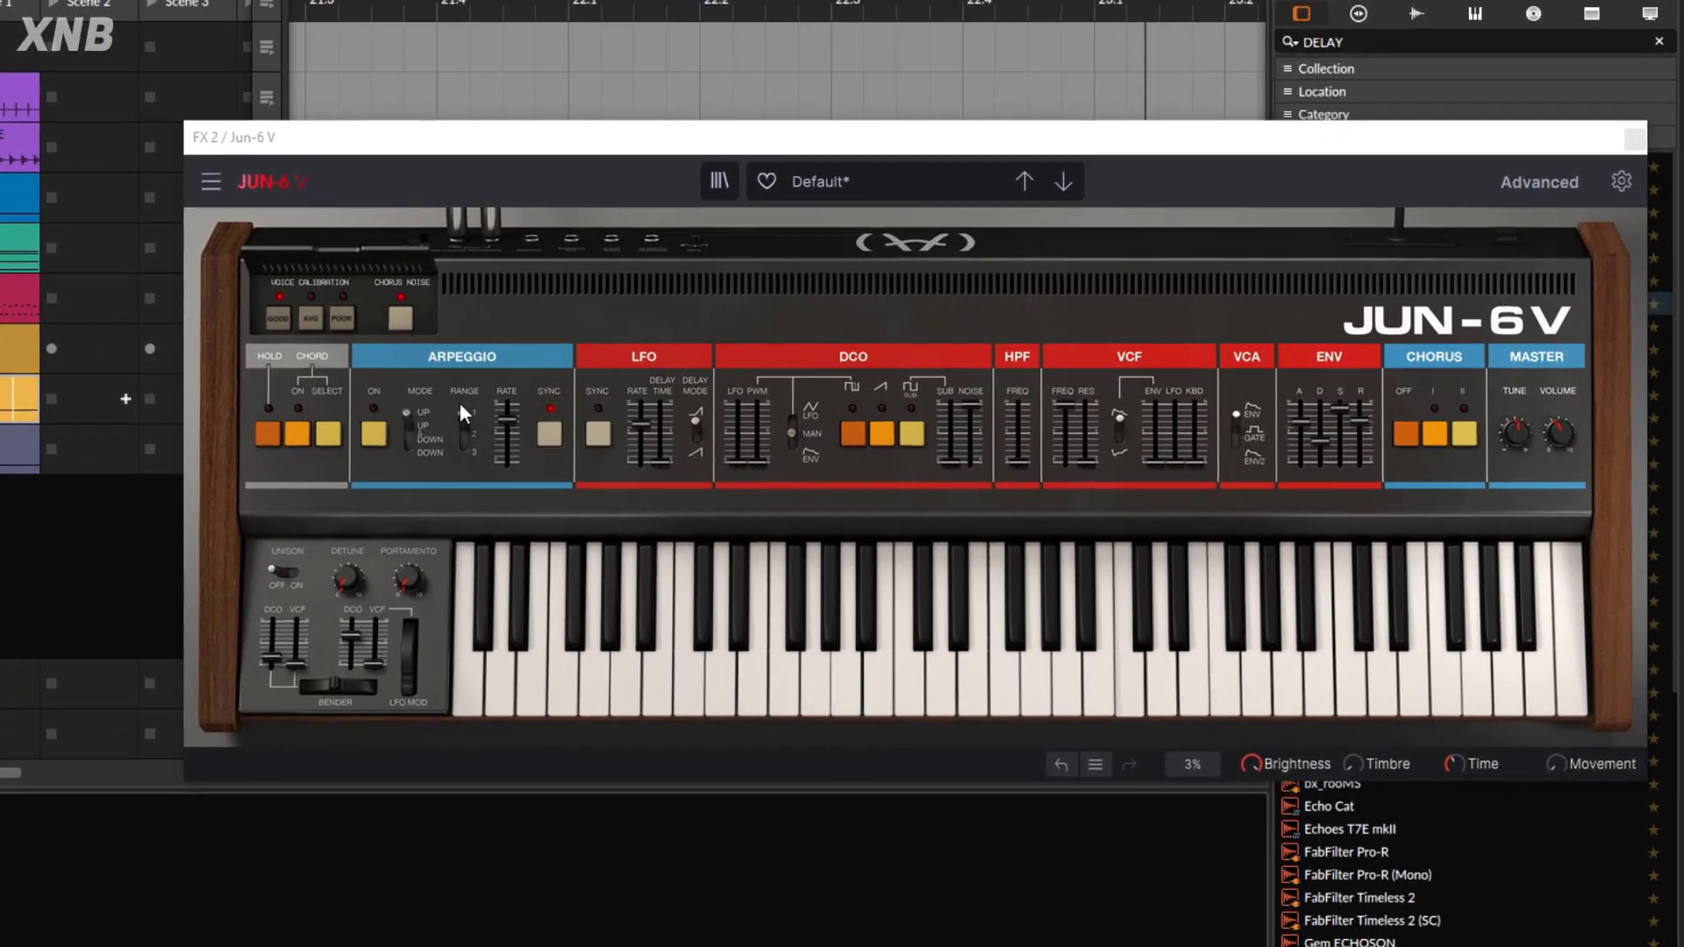
Show the FX 2 synth's advanced controls and set LFO 2 to a tempo-synced rate of 1/6
left_click(1536, 186)
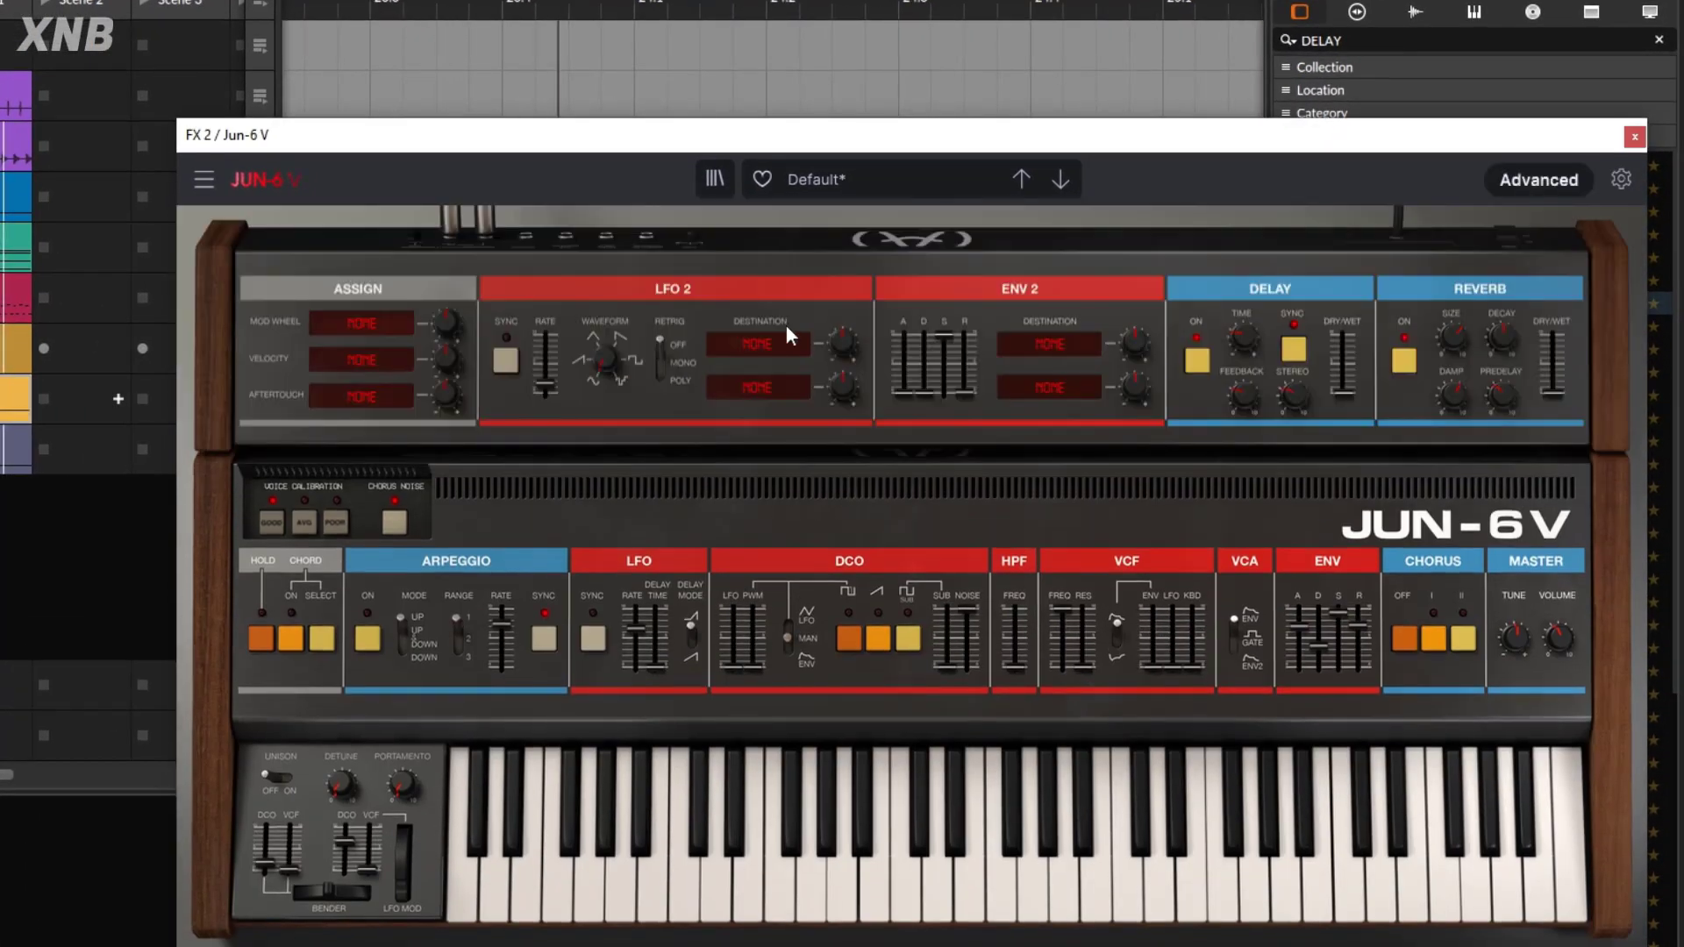
left_click(504, 358)
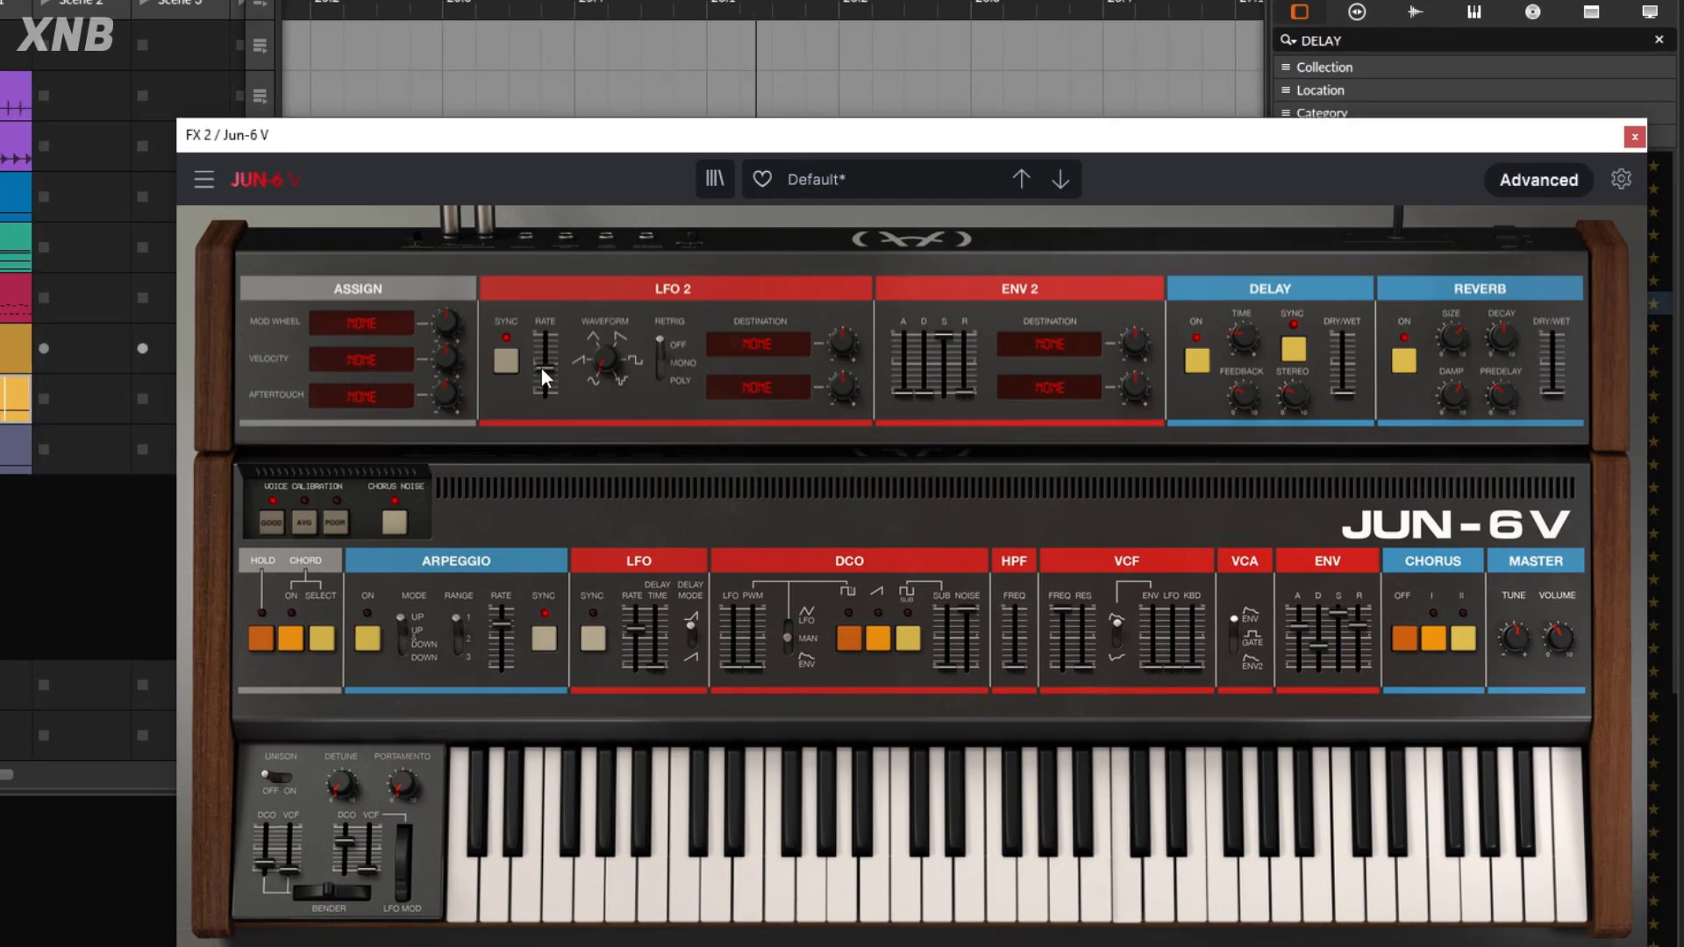
mouse_move(541, 369)
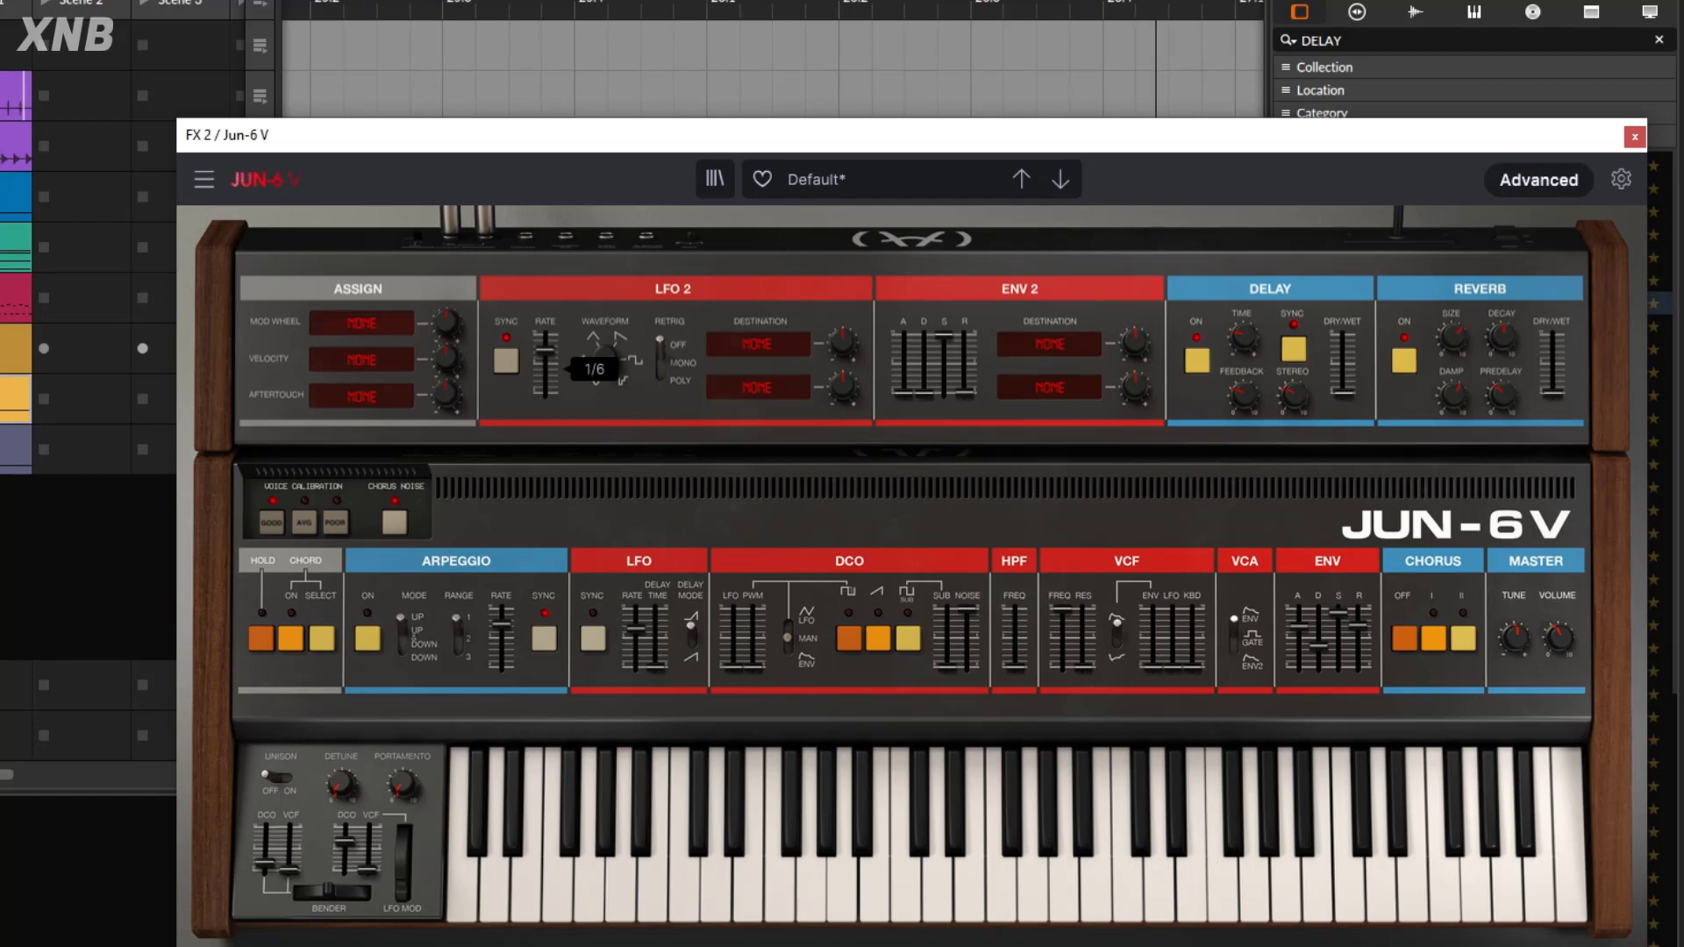
left_click_drag(545, 351, 623, 345)
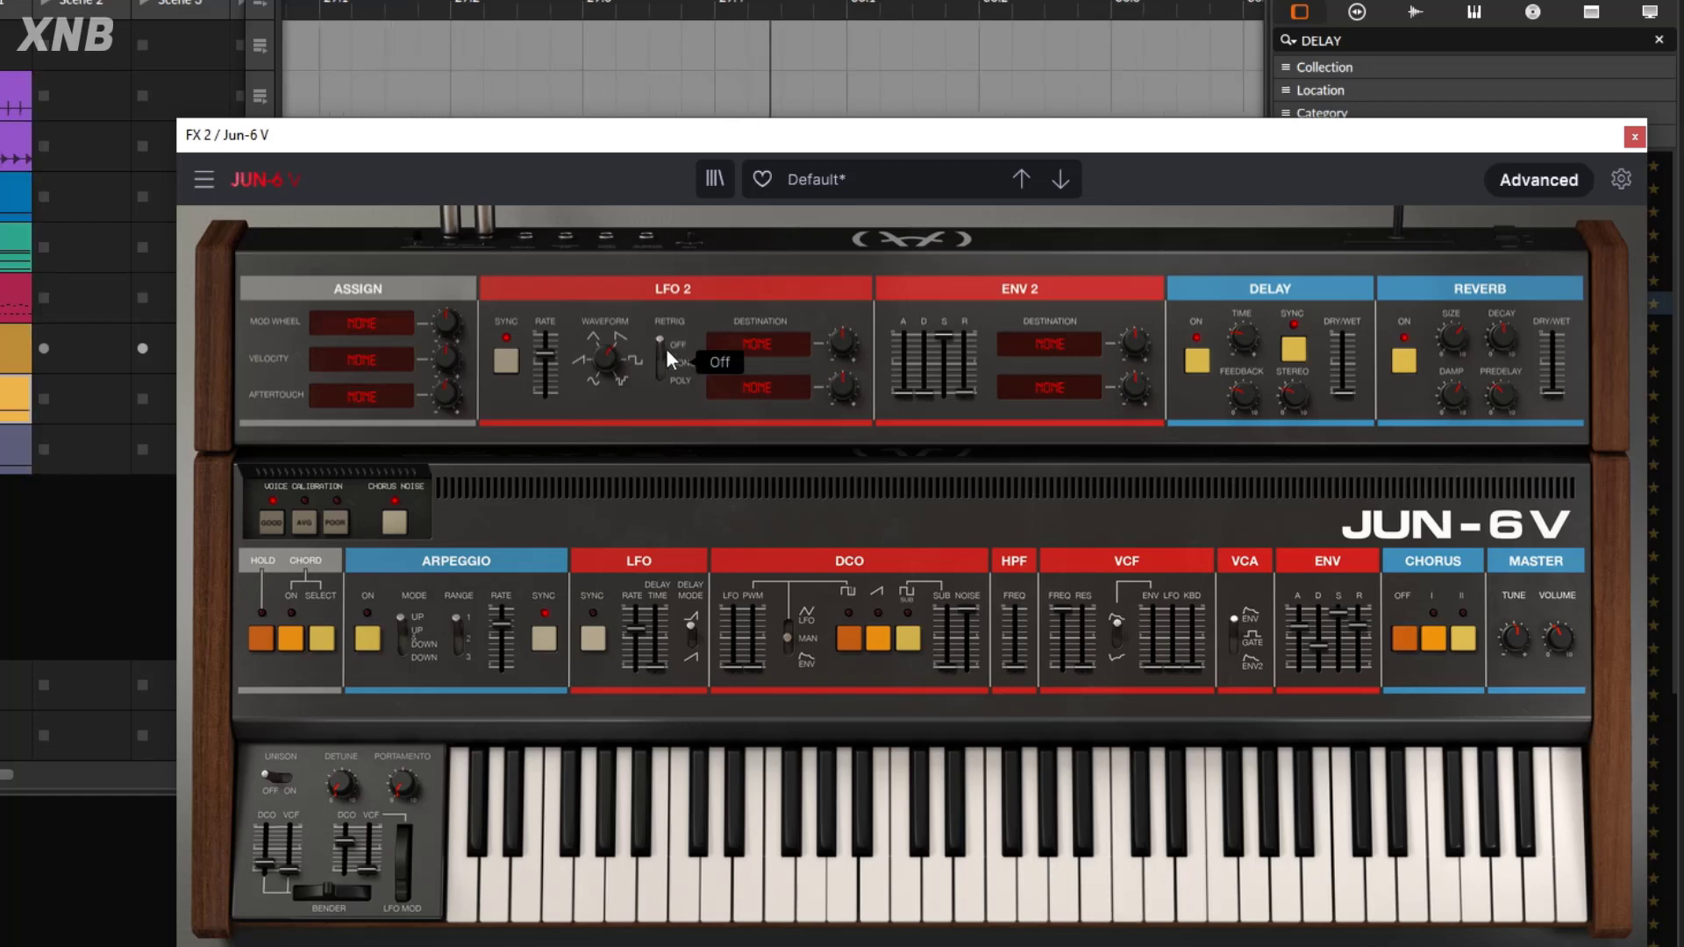
Route LFO 2's first destination to DCO Noise Vol with a modulation amount of 0.425
left_click(765, 345)
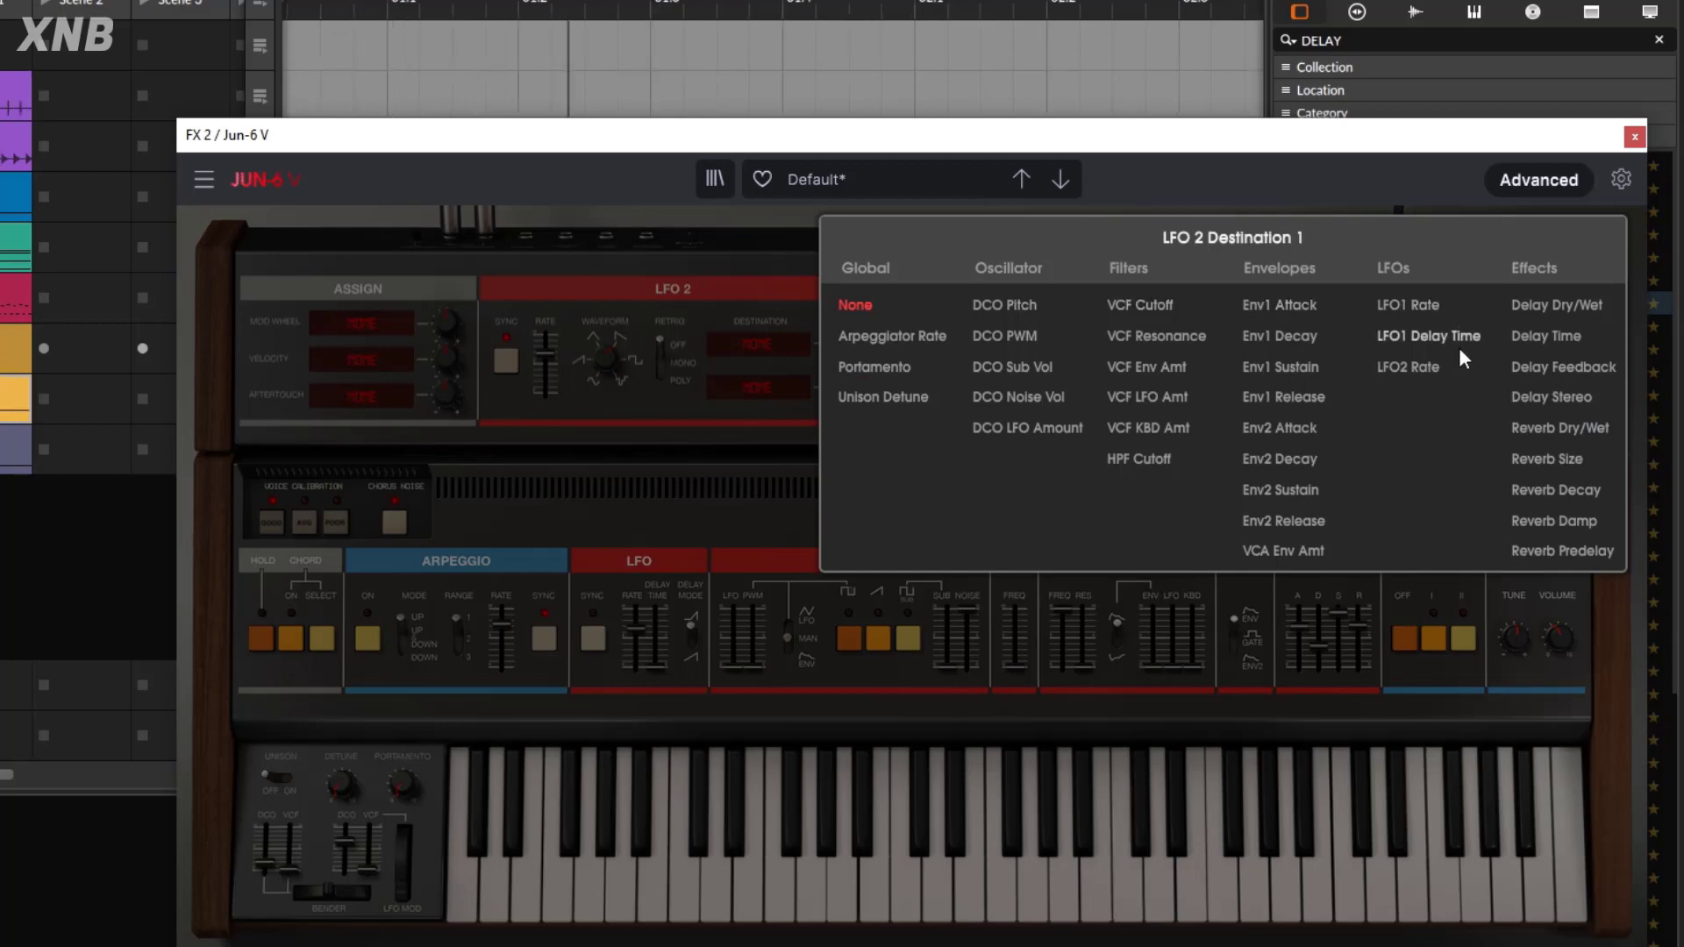
left_click(1025, 404)
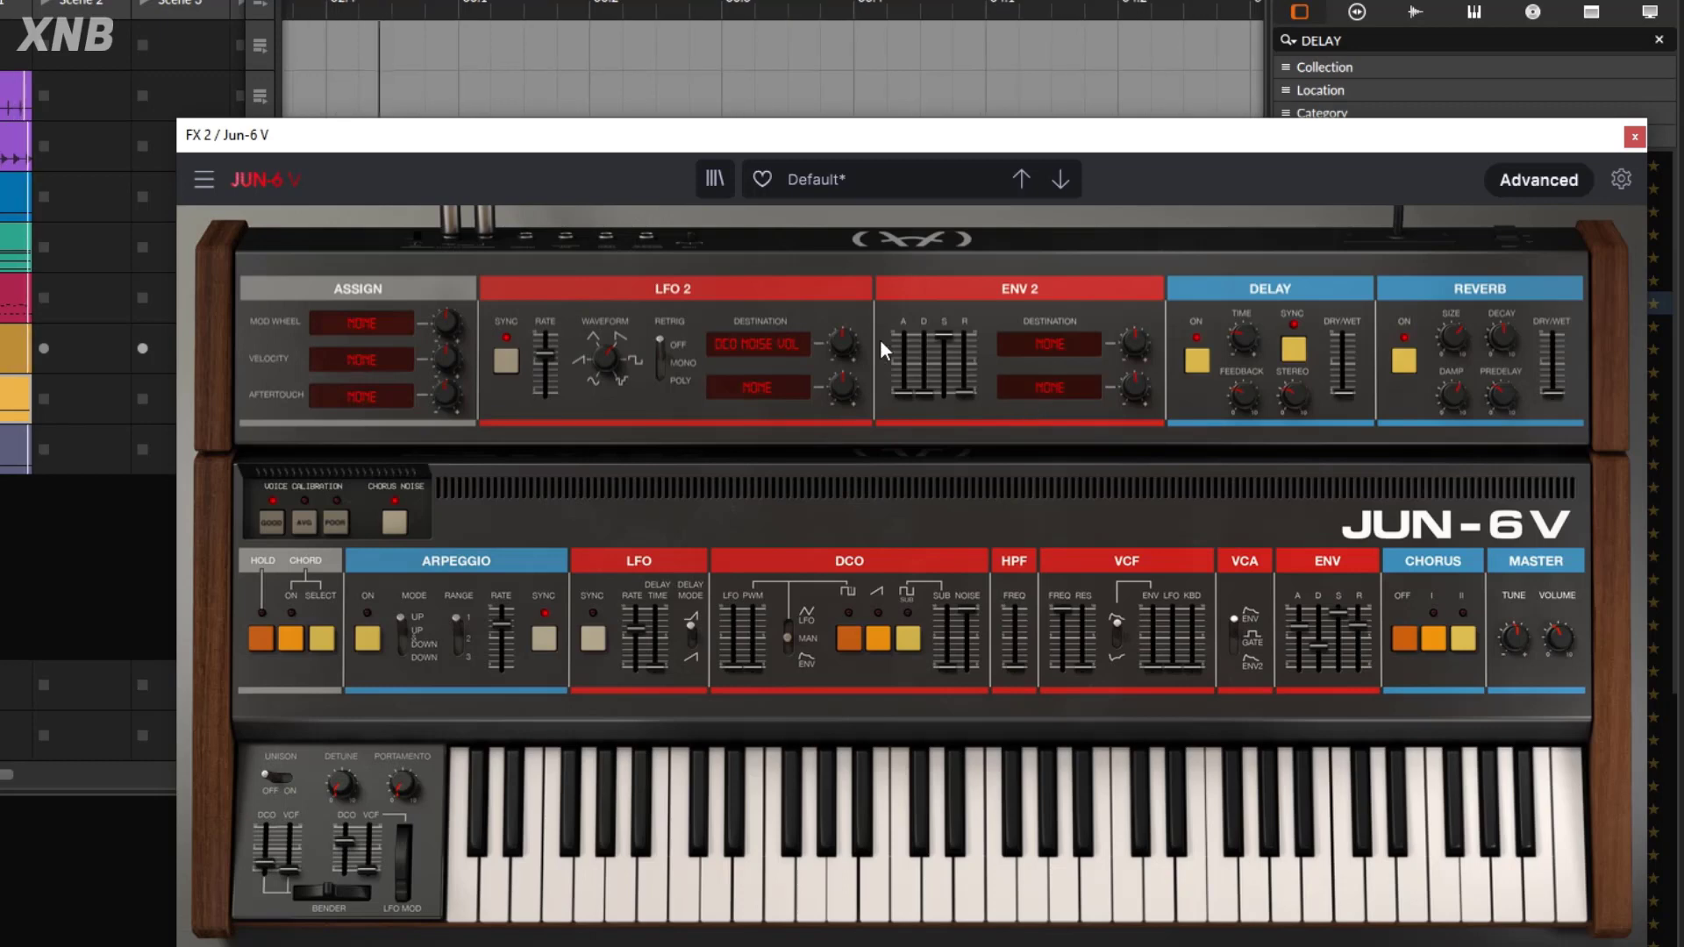
mouse_move(852, 350)
left_mouse_down()
mouse_move(852, 301)
mouse_move(846, 353)
left_mouse_up()
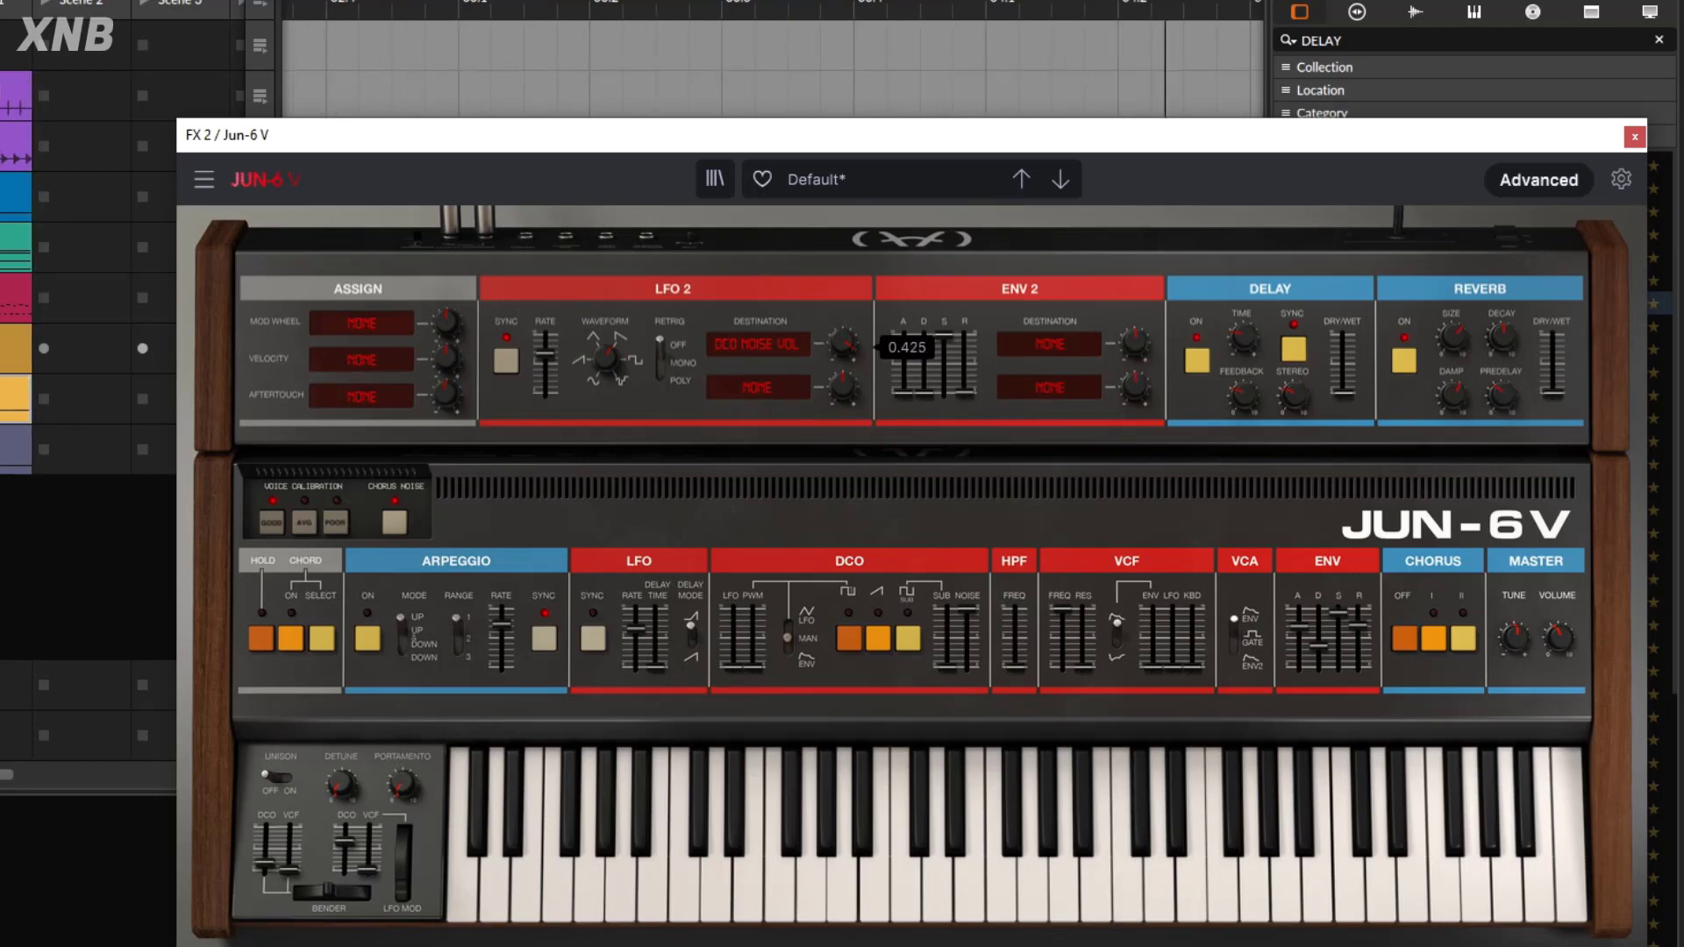
Raise the dry/wet mix of the FX 2 synth's reverb, leaving the delay's dry/wet at 0.00
mouse_move(959, 386)
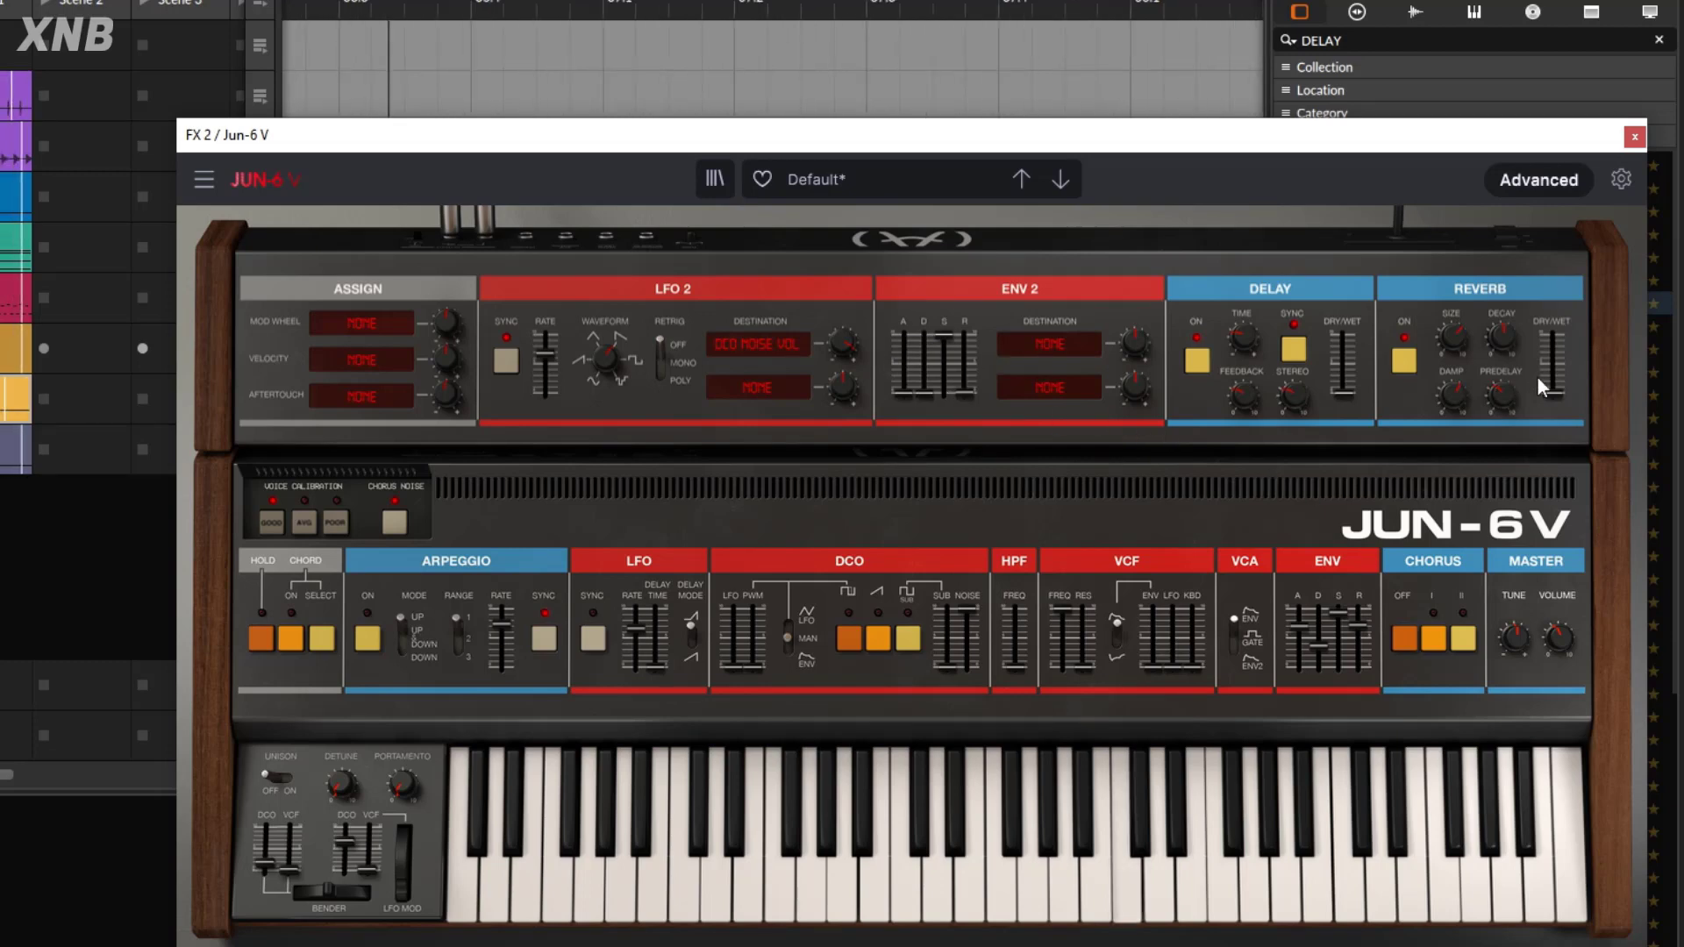
left_click_drag(1552, 392, 1552, 373)
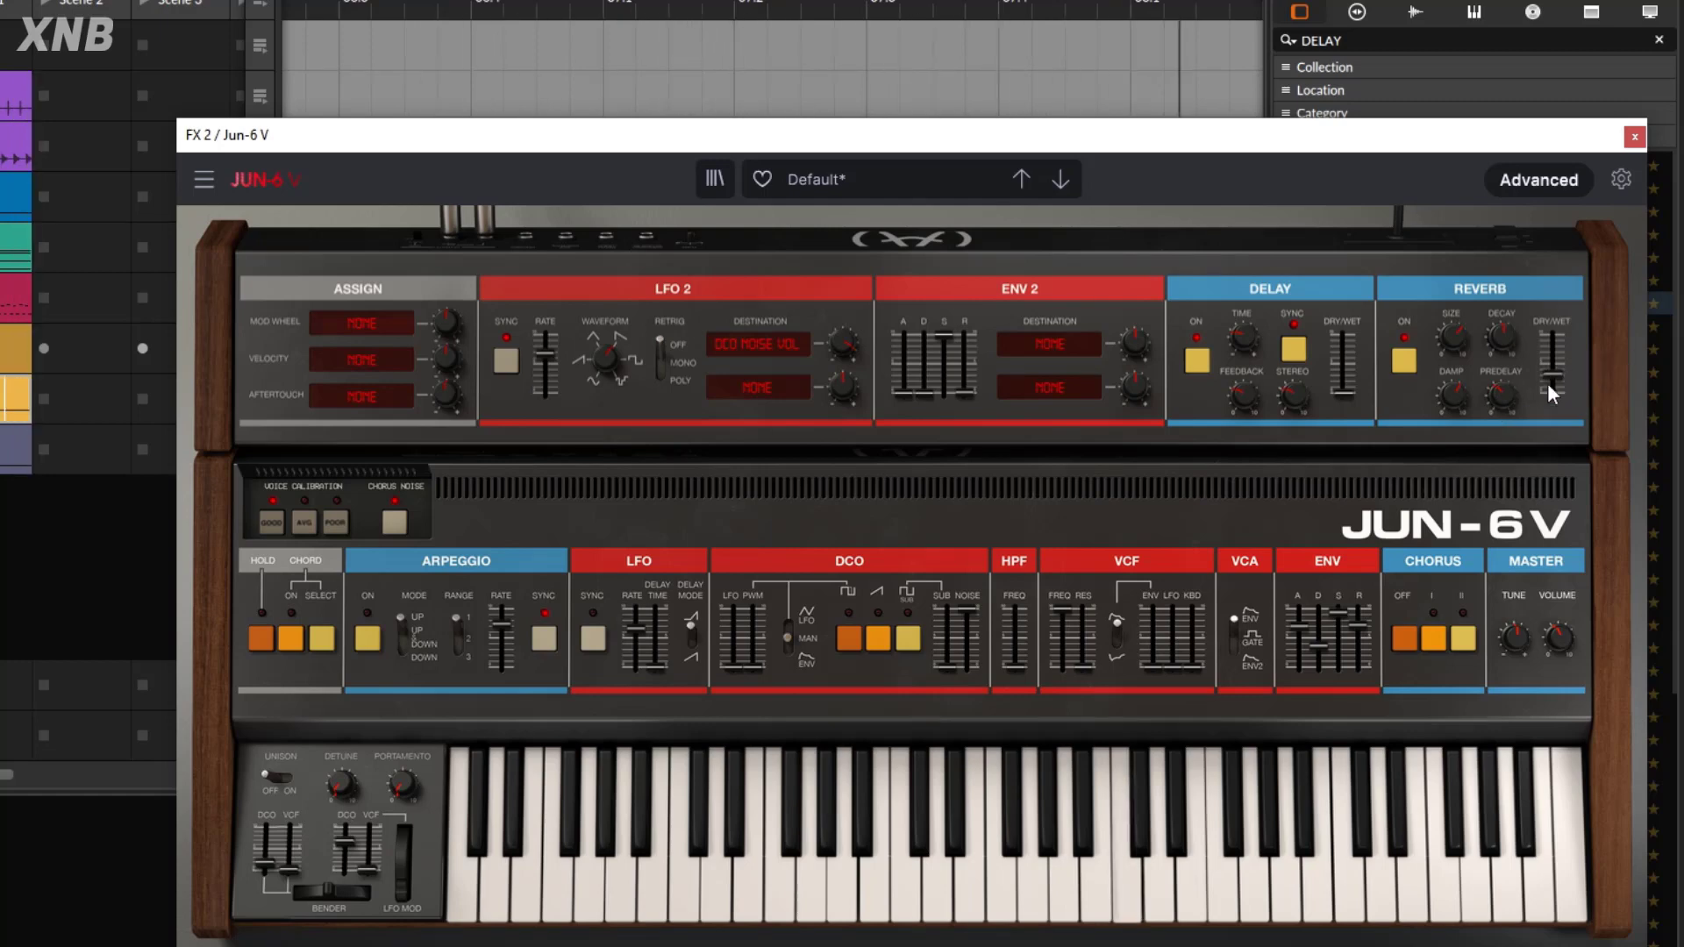
left_click_drag(1547, 383, 1553, 370)
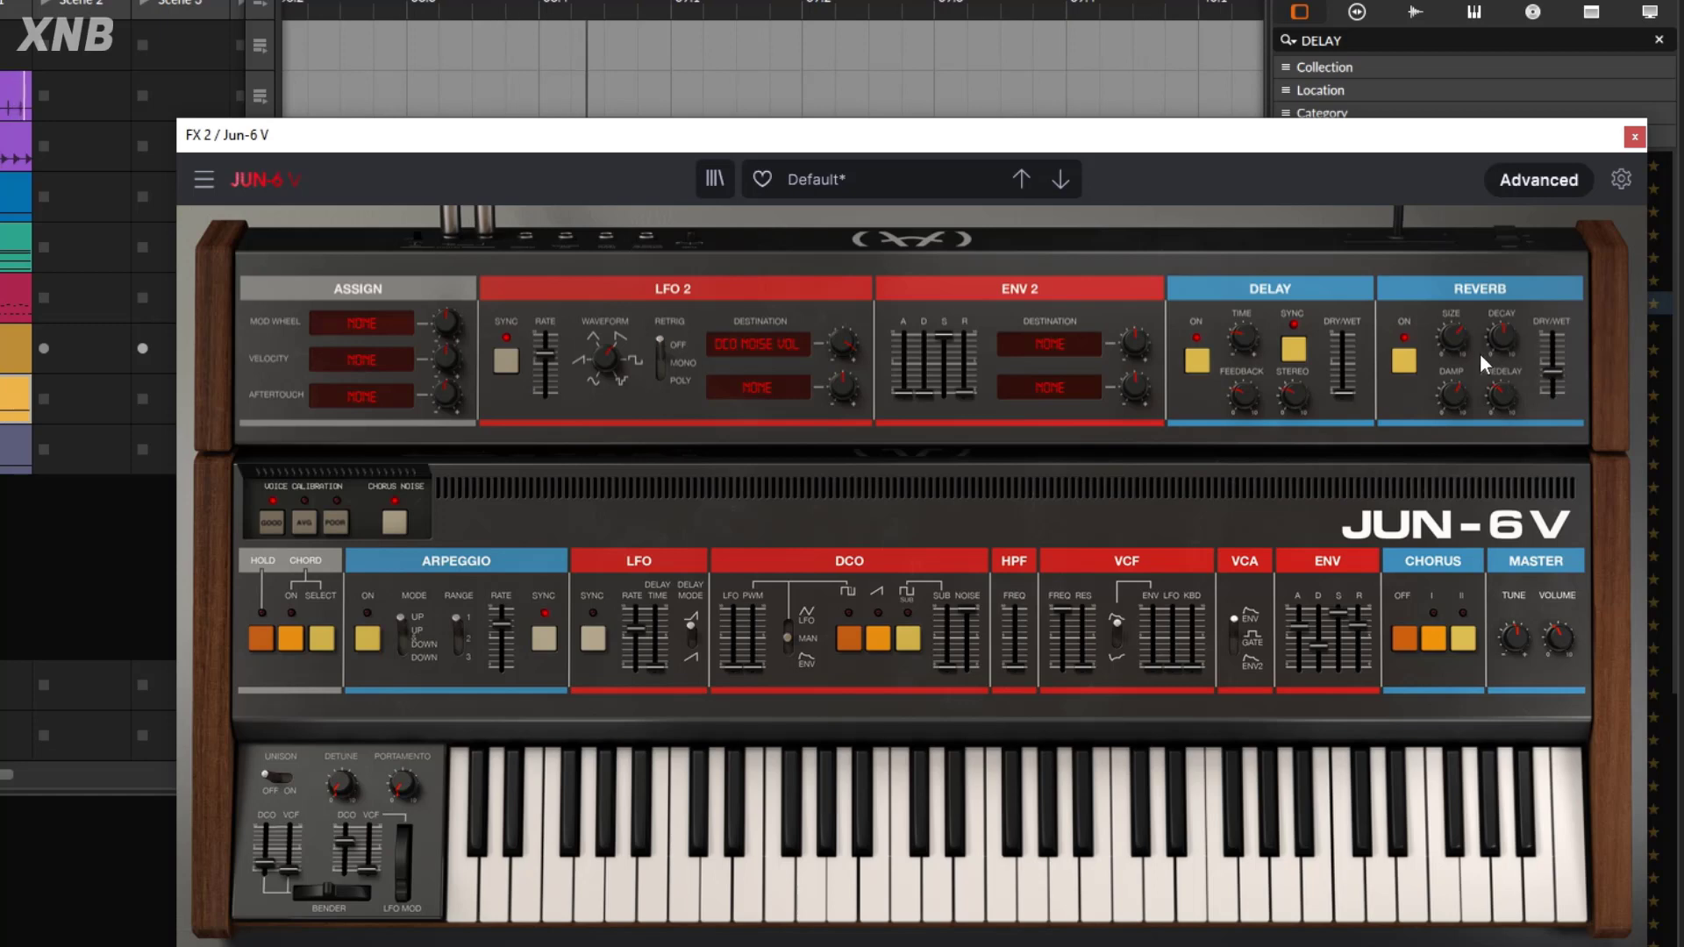
mouse_move(1470, 336)
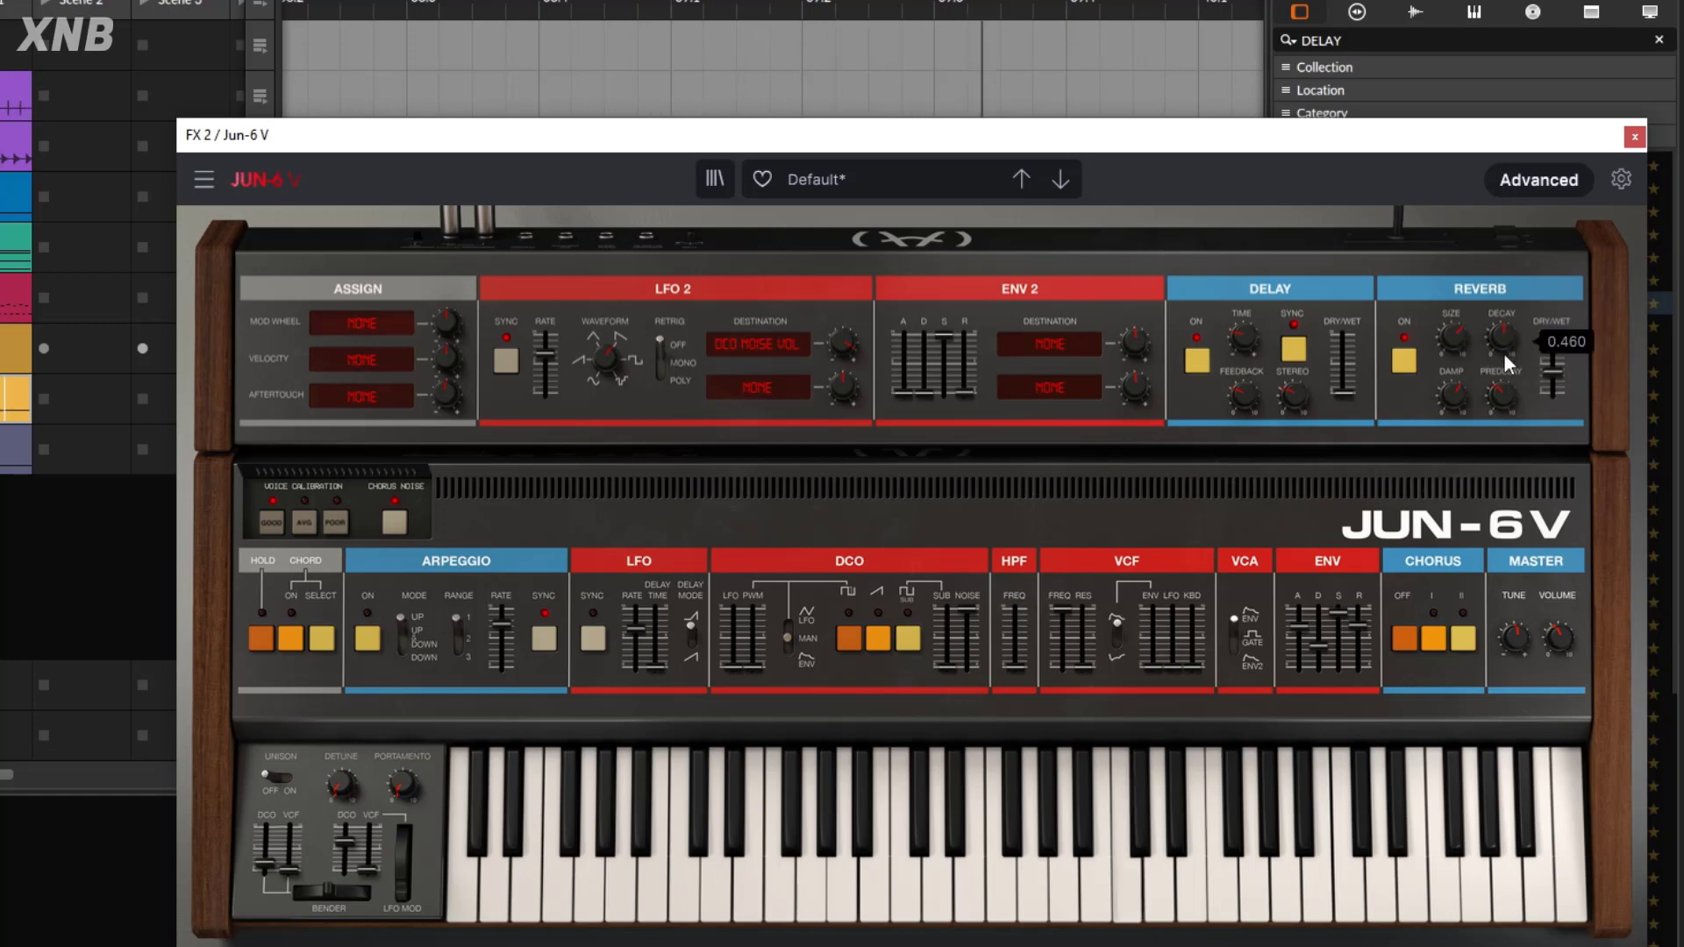
left_click_drag(1450, 402, 1342, 392)
mouse_move(1344, 407)
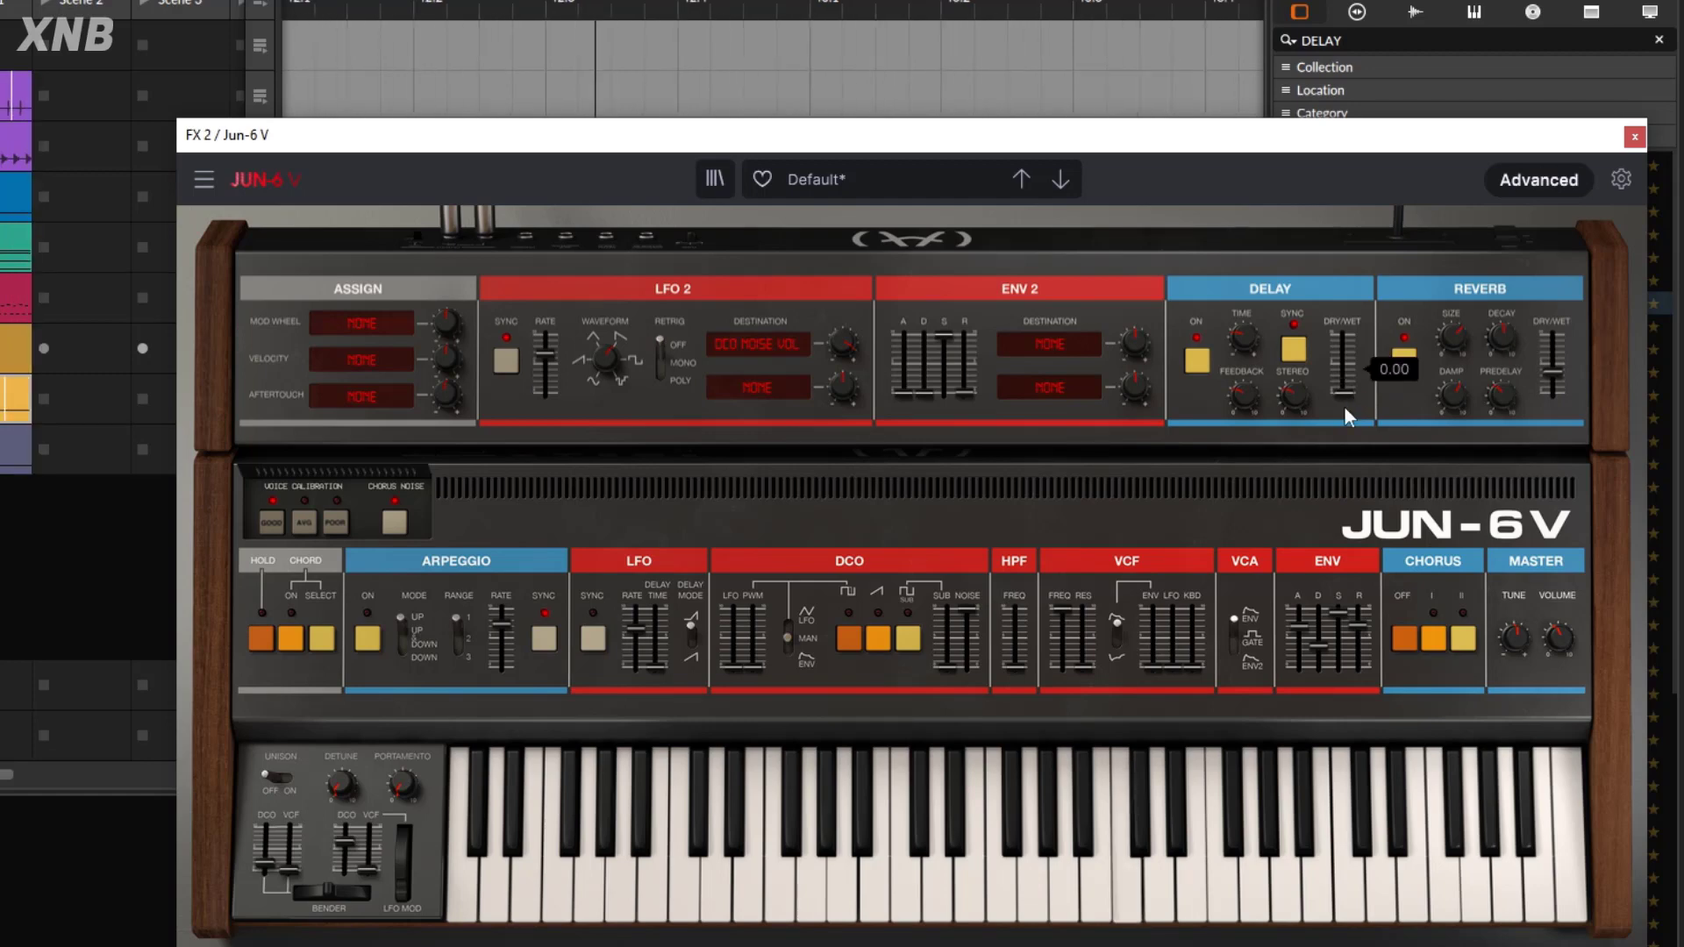
Move the FX 2 synth window clear, open the FX 2 clip in the note editor and close the synth window
left_click_drag(1201, 139, 1092, 26)
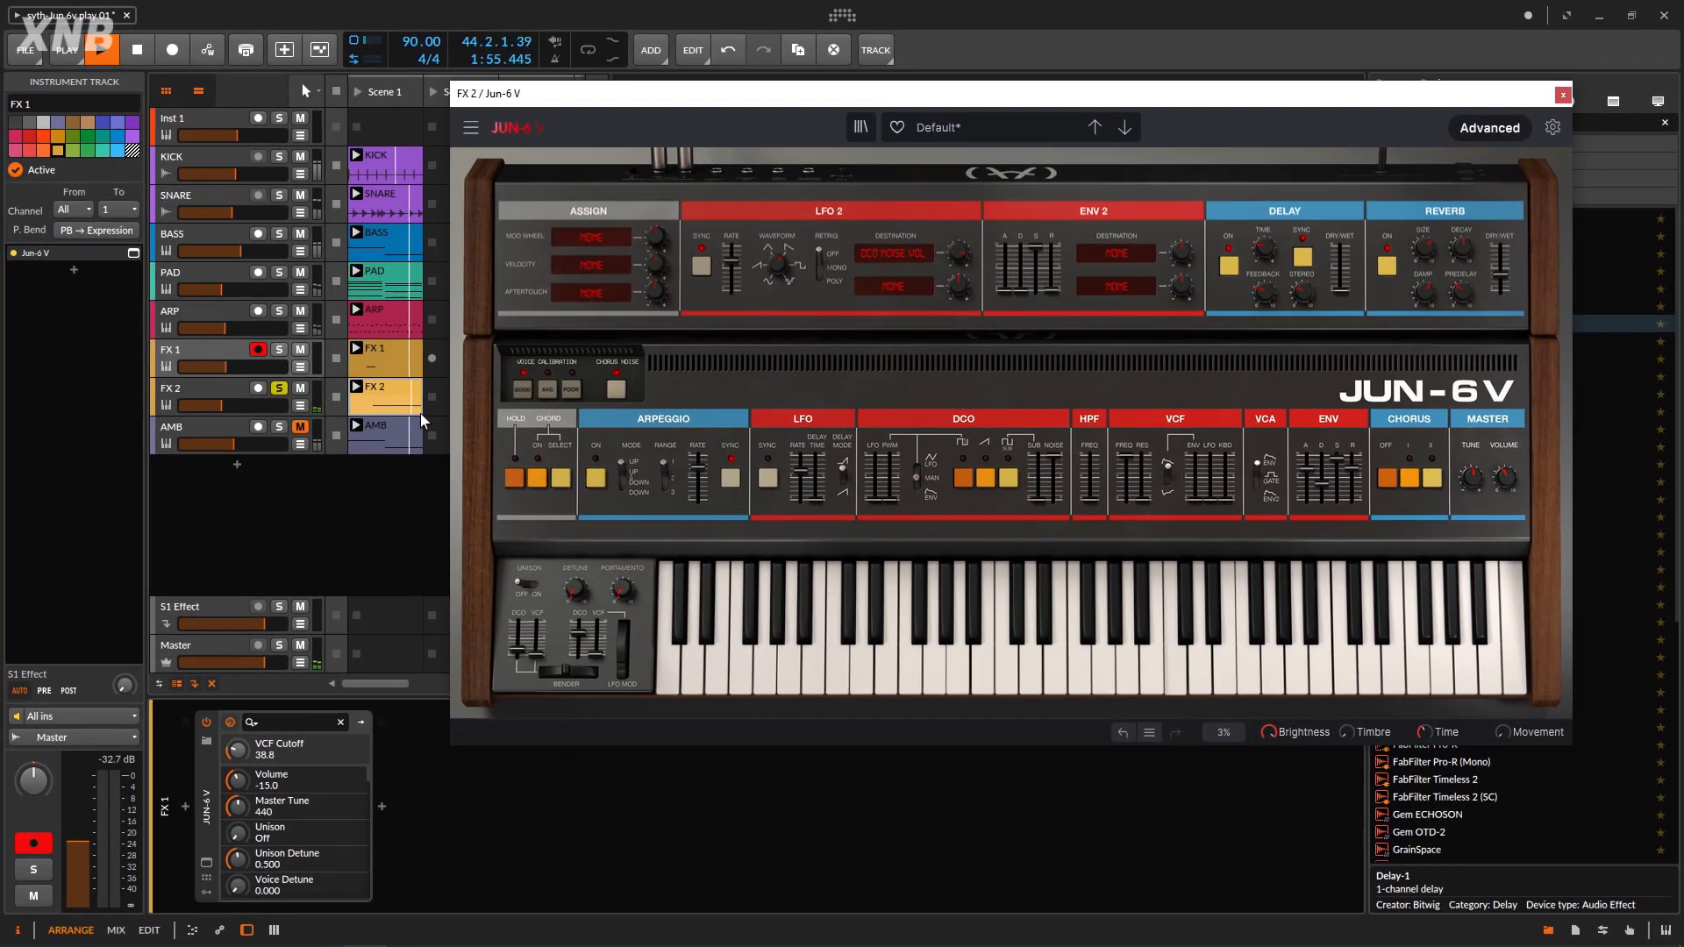
left_click(398, 387)
double_click(399, 387)
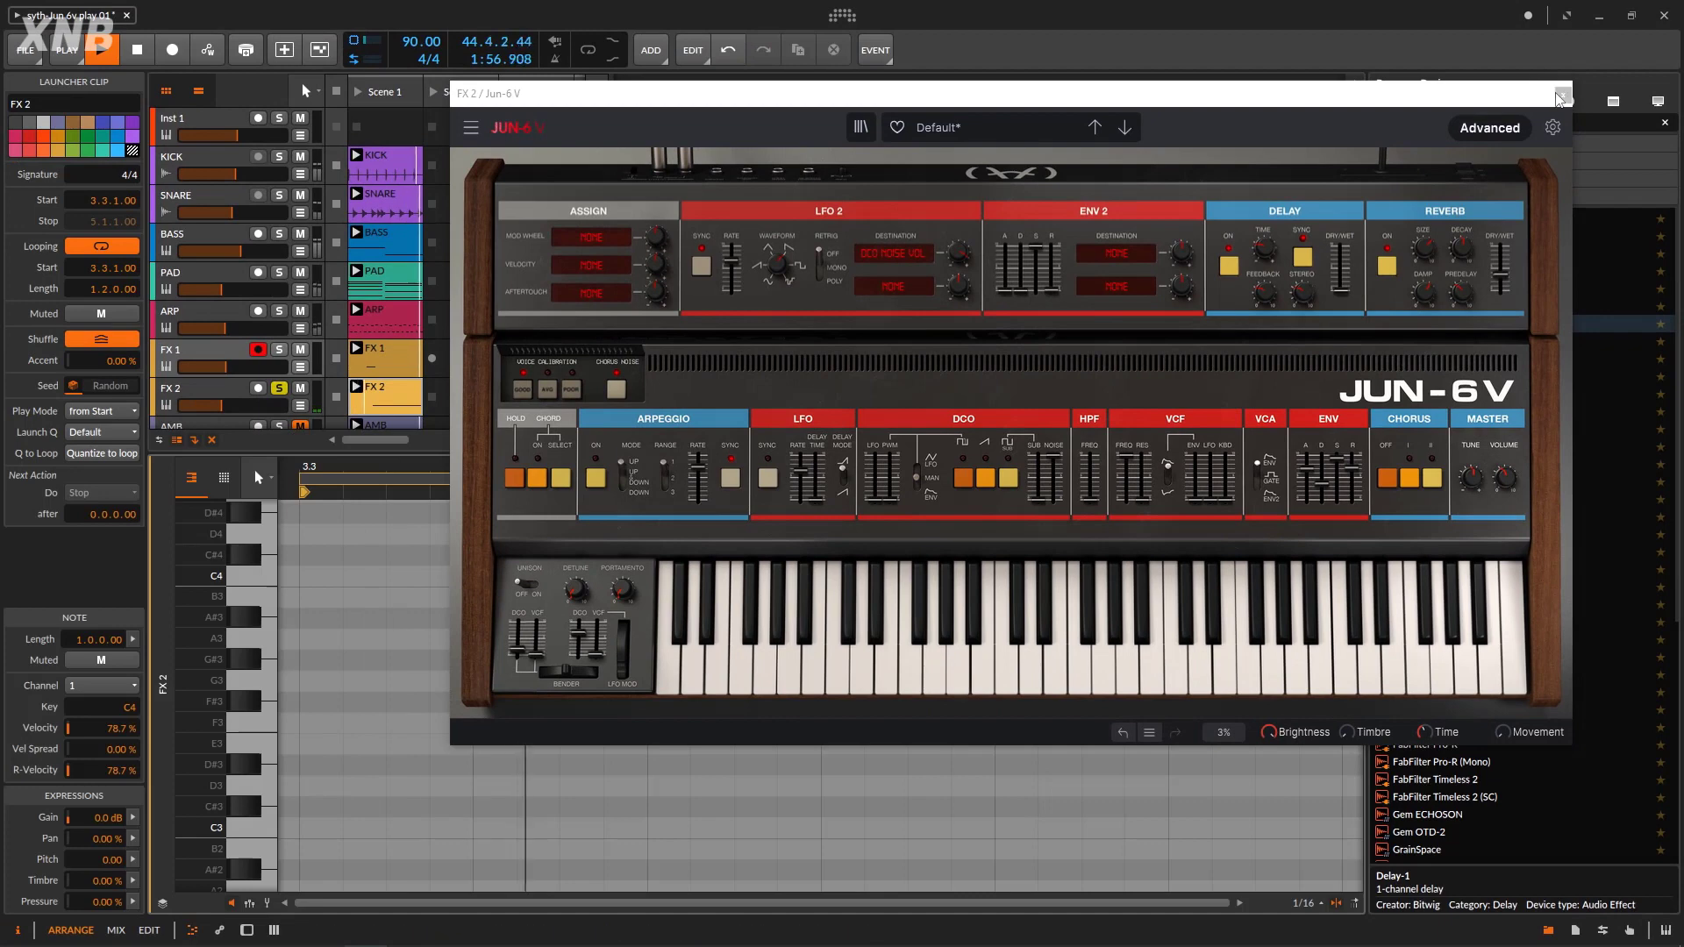
left_click(1563, 94)
Set the FX 2 clip's start and loop start to 1.1.1.00 with a loop length of 4.0.0.00
scroll(760, 480, "down", 4)
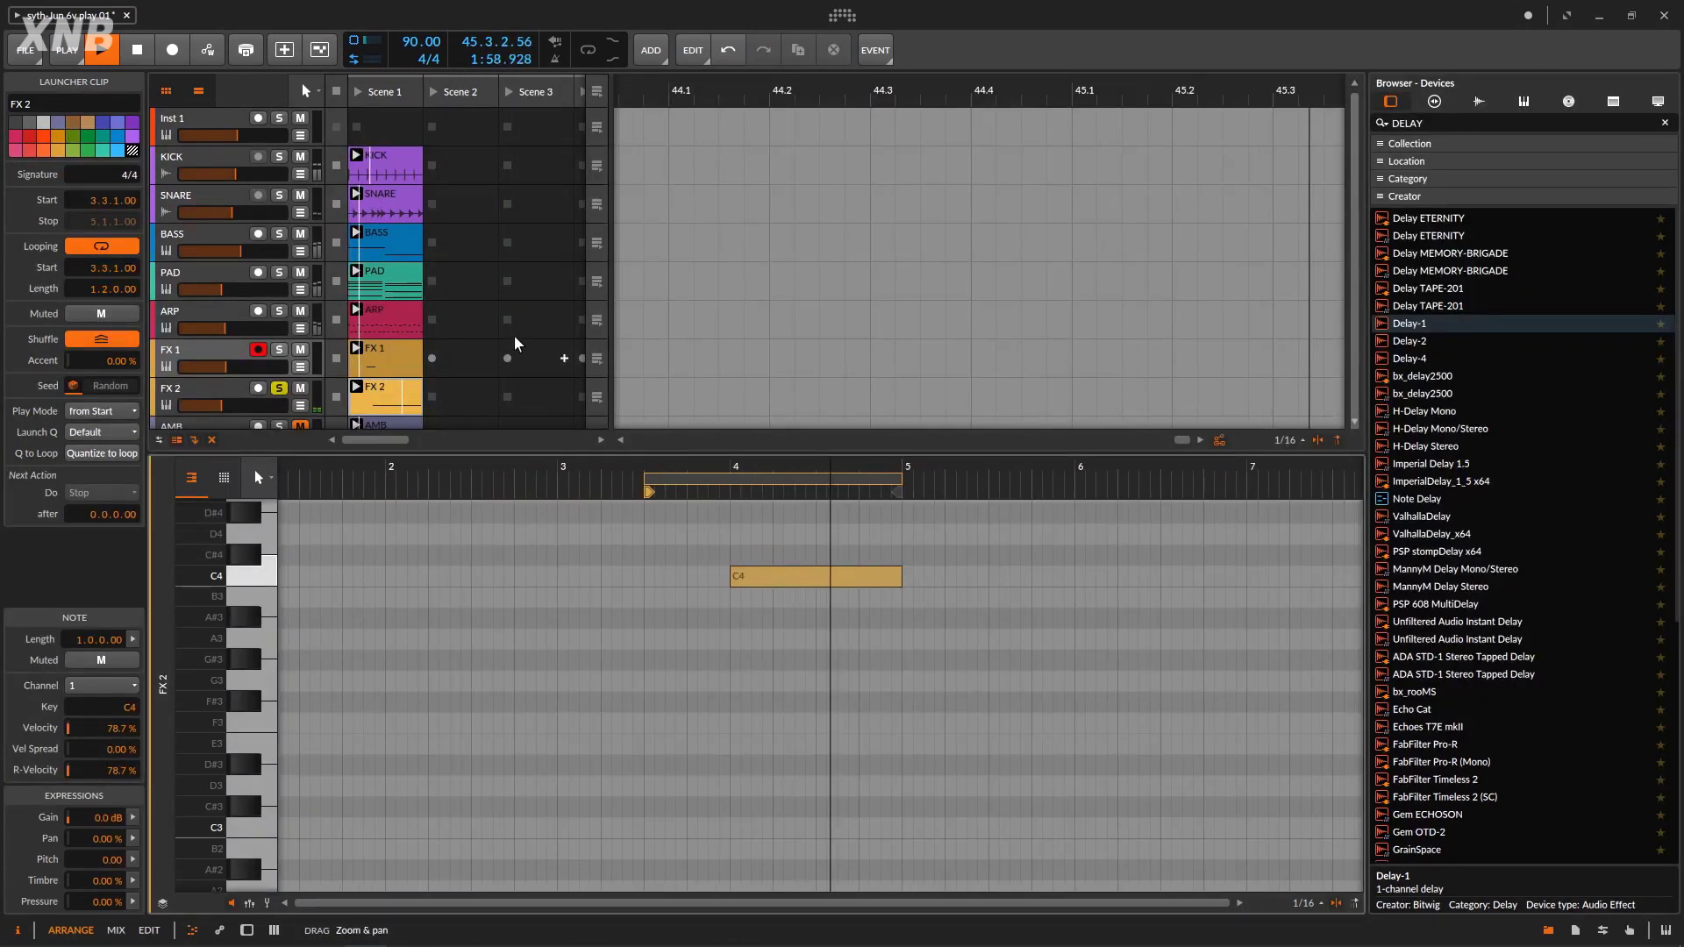
scroll(421, 325, "down", 3)
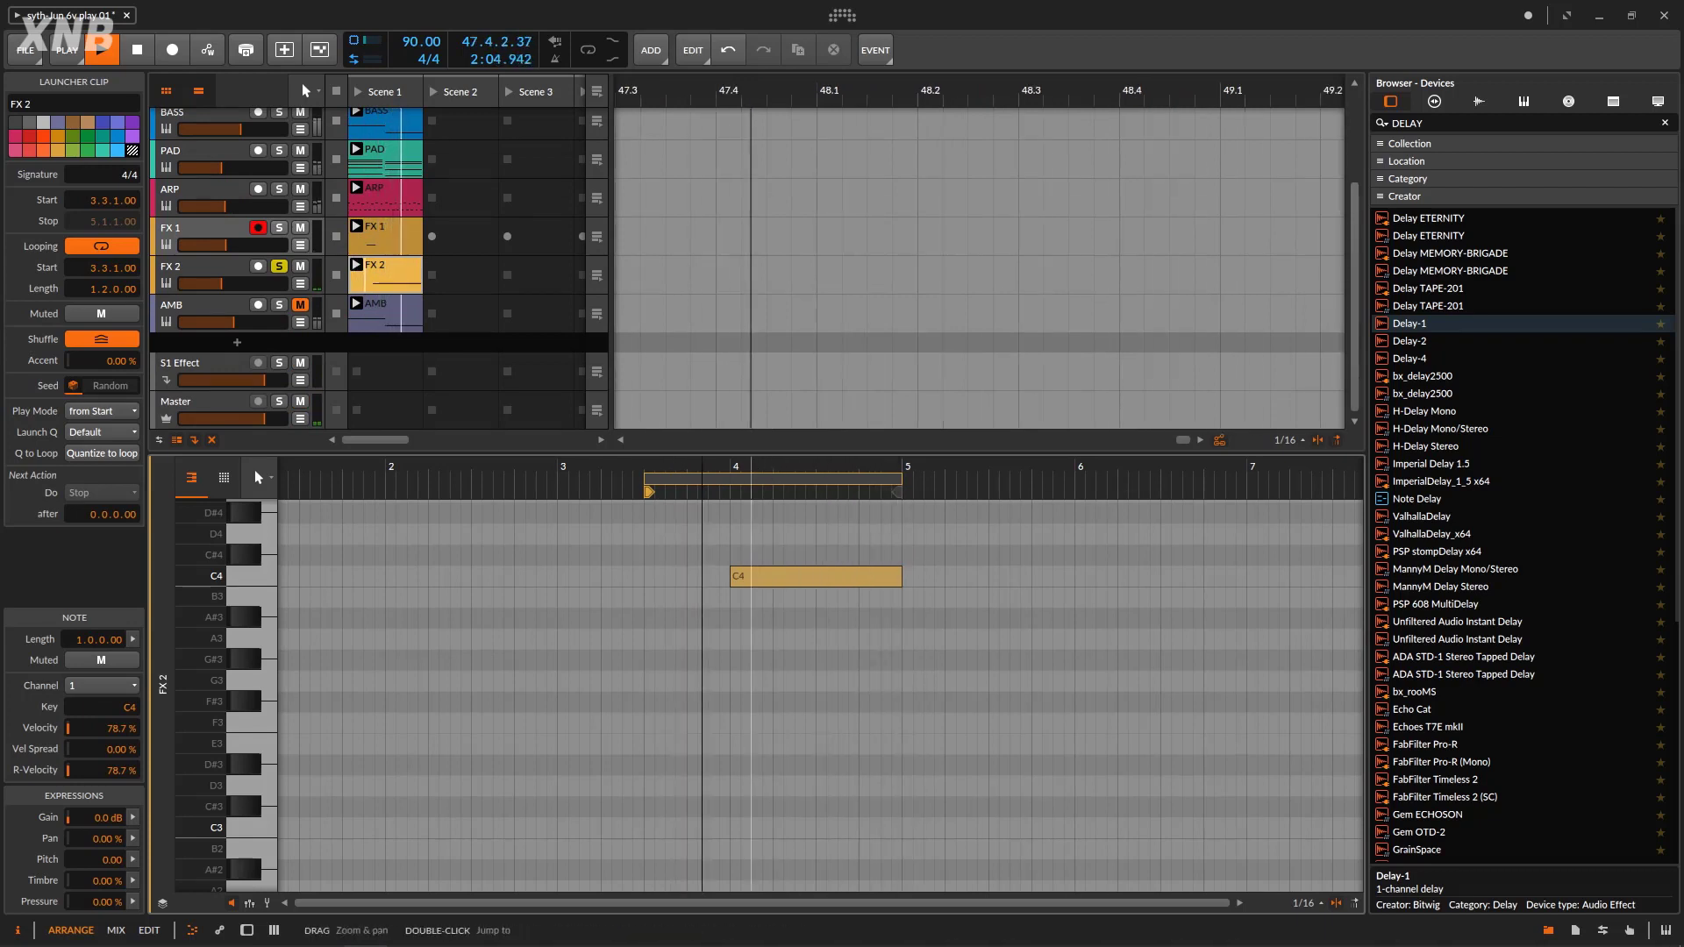
mouse_move(828, 491)
left_mouse_down()
mouse_move(858, 481)
mouse_move(536, 478)
left_mouse_up()
left_click(797, 476)
left_click_drag(801, 492, 541, 503)
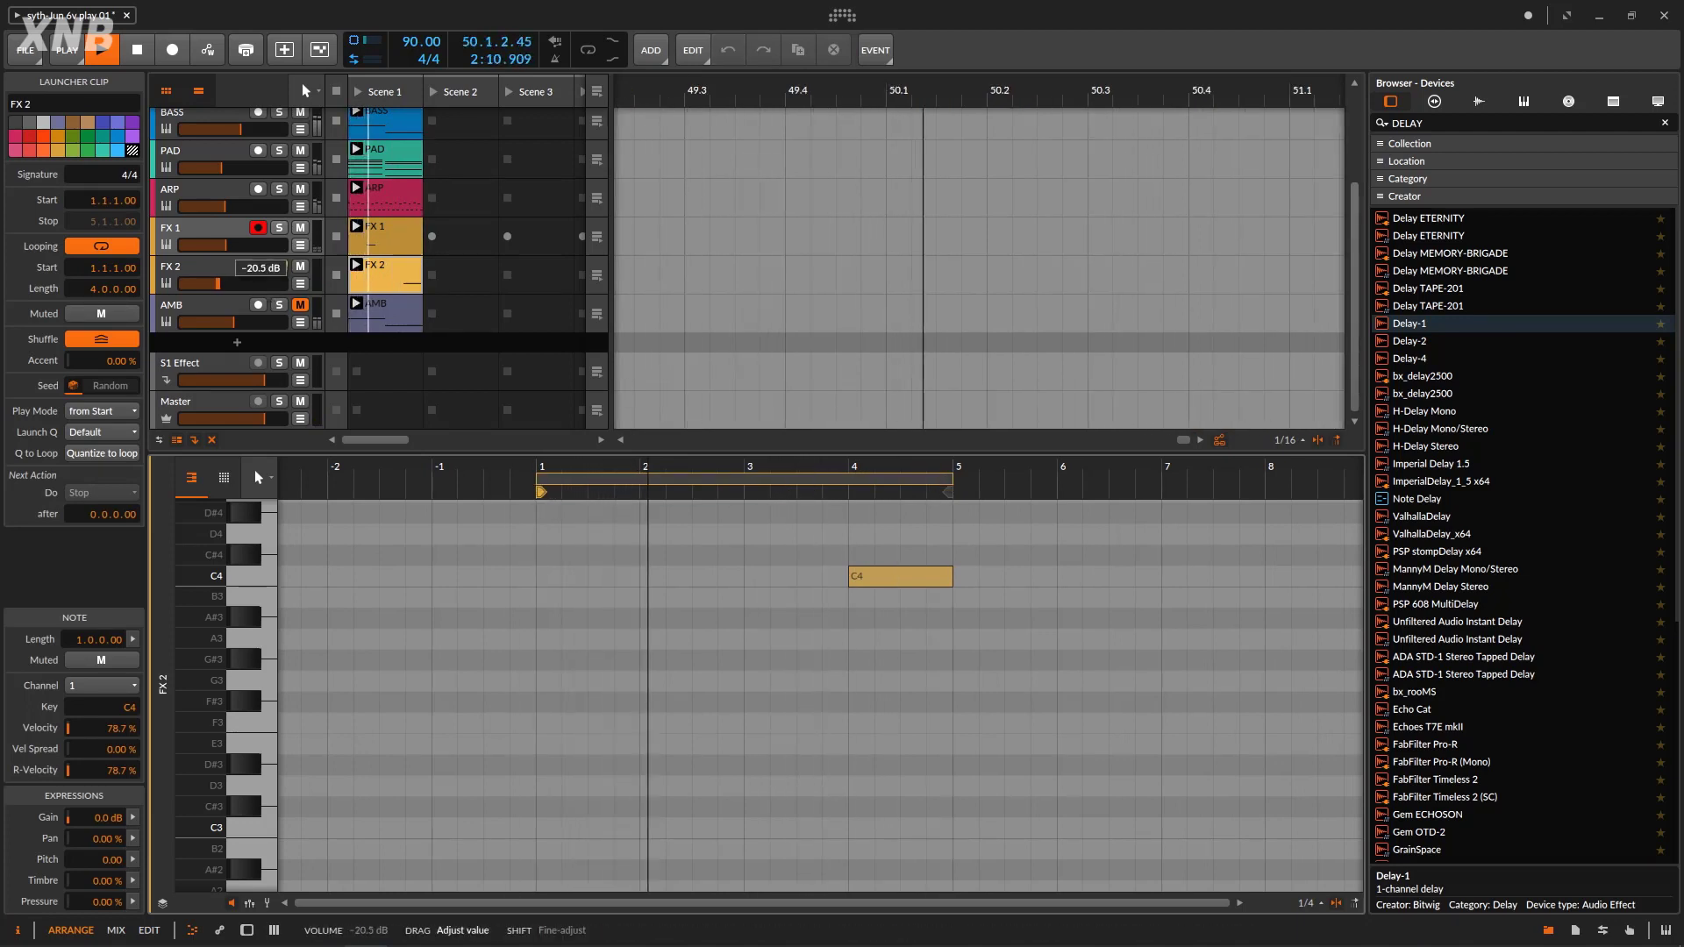
Unsolo FX 2, lower its volume to about -27.1 dB against the full mix and stop playback
left_click(277, 267)
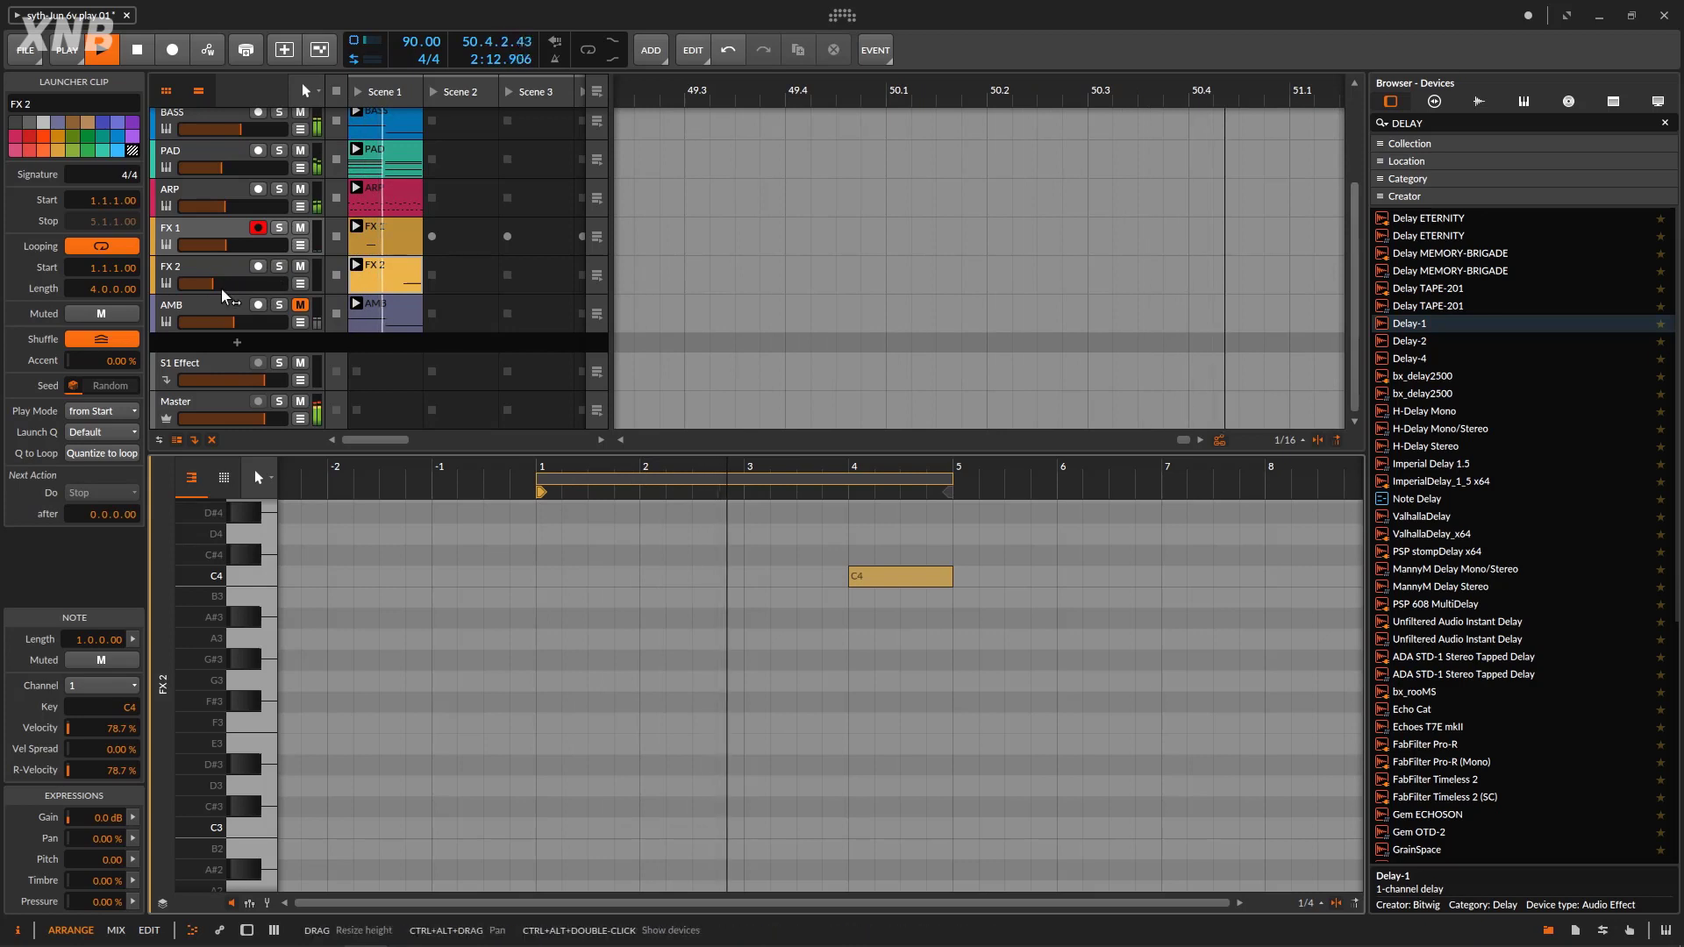
left_click_drag(218, 285, 216, 285)
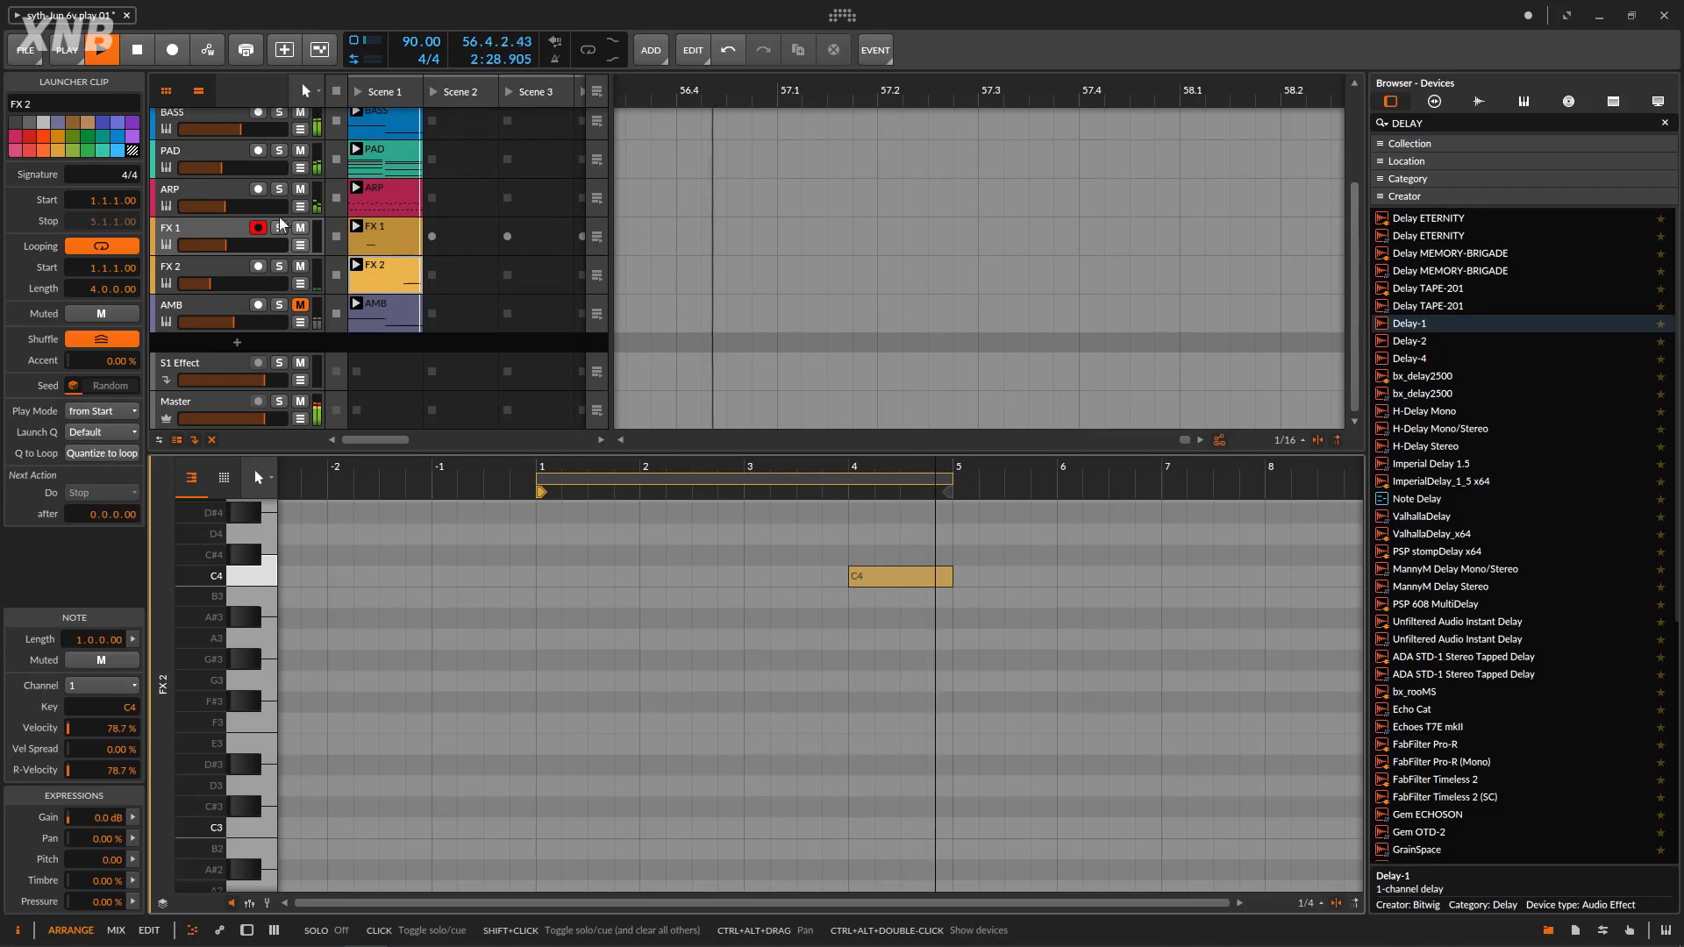
left_click(140, 50)
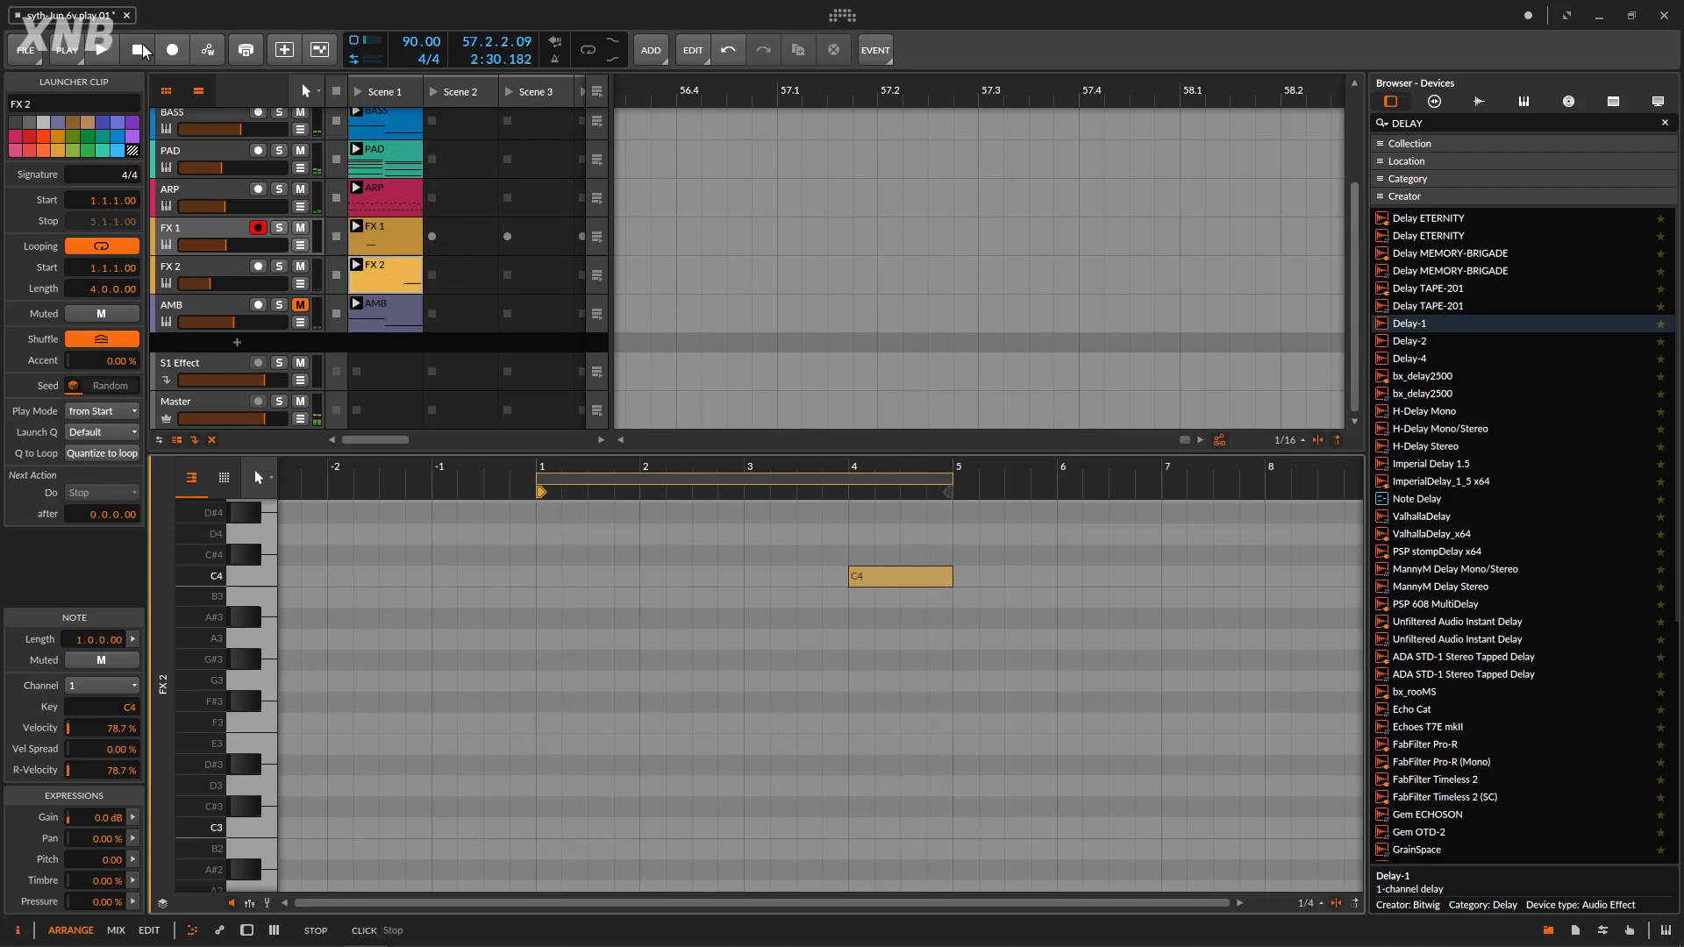
Unmute the AMB track and select it with its Jun-6 V device shown
double_click(222, 267)
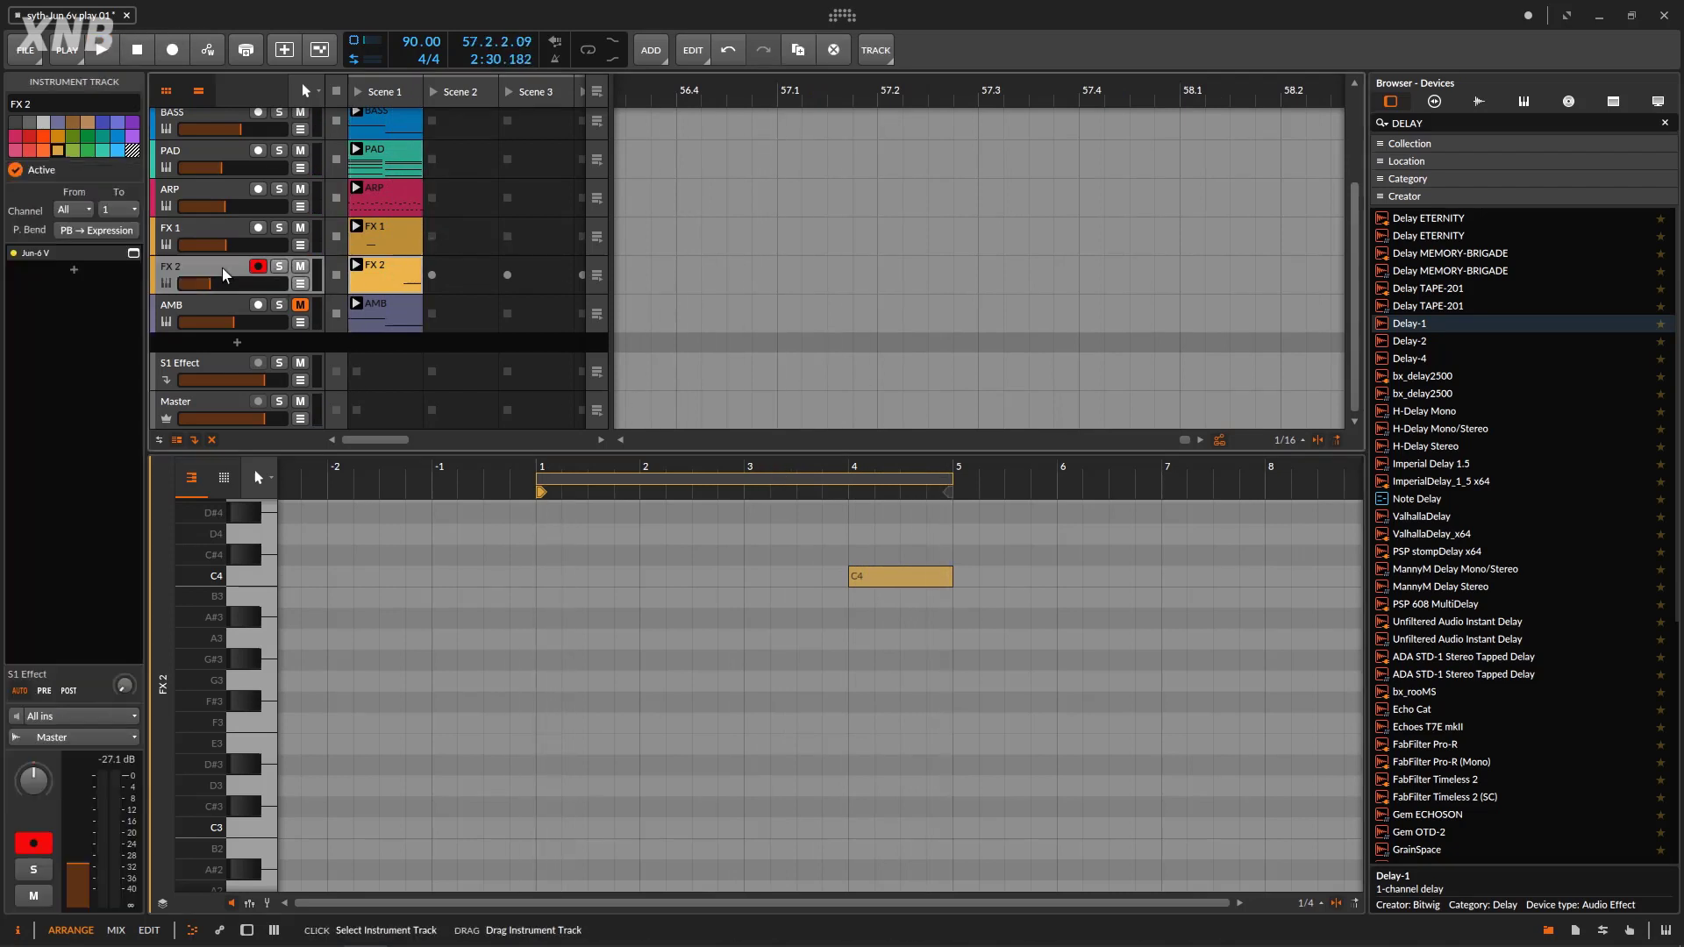
left_click(208, 431)
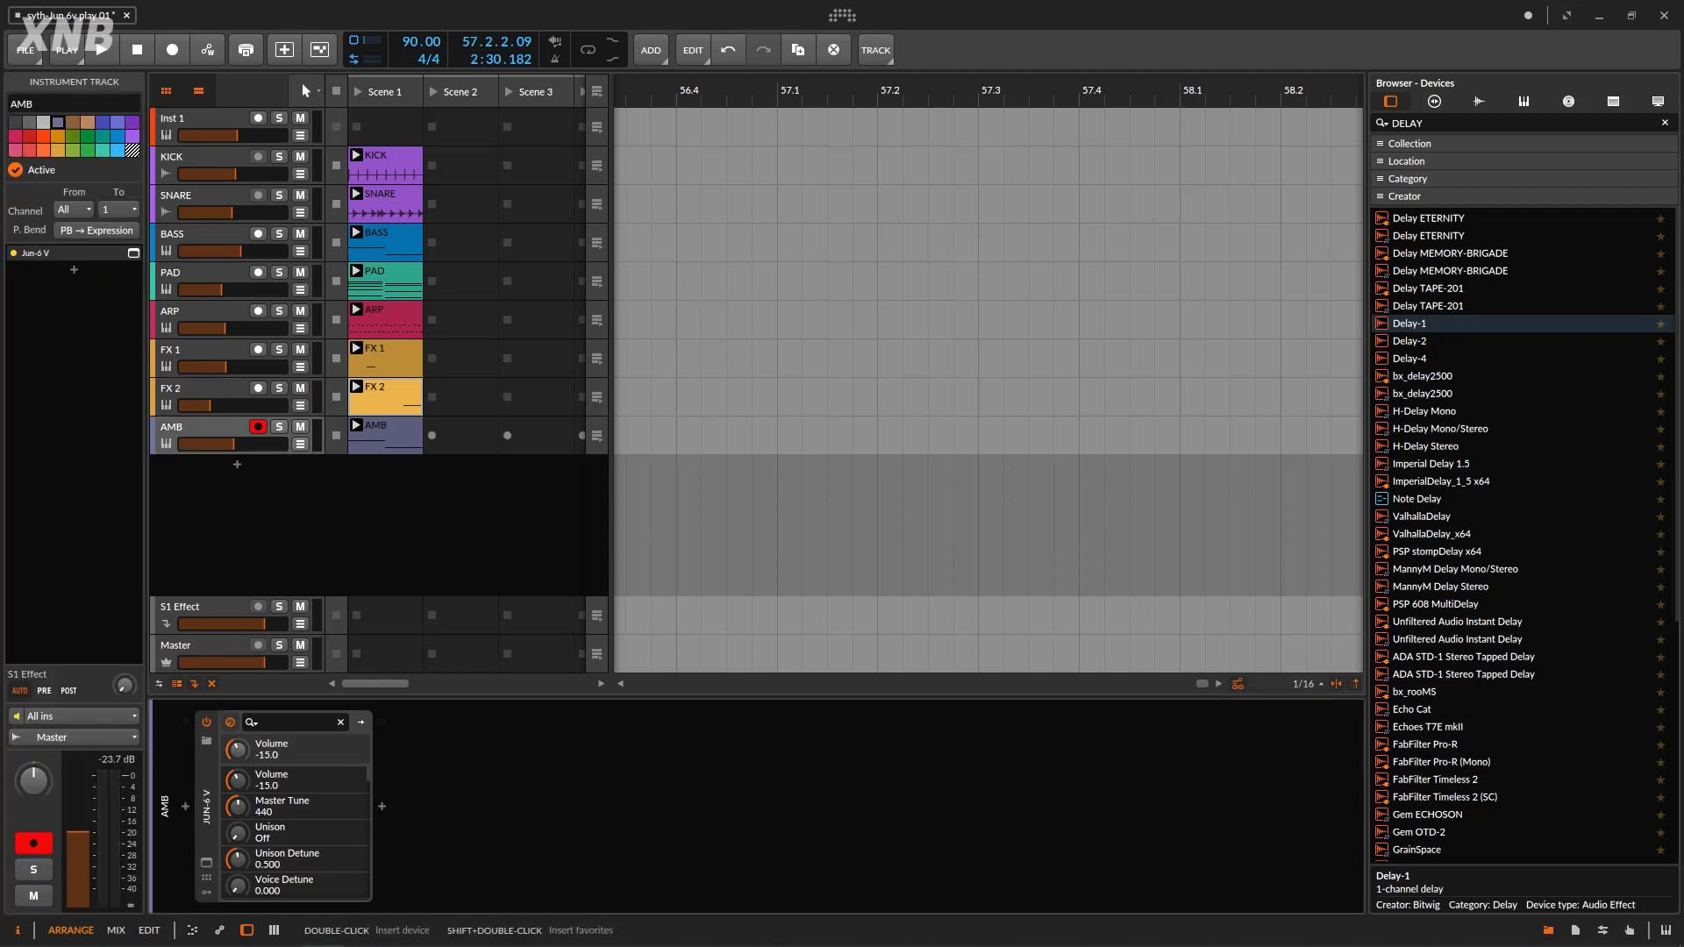
left_click(196, 431)
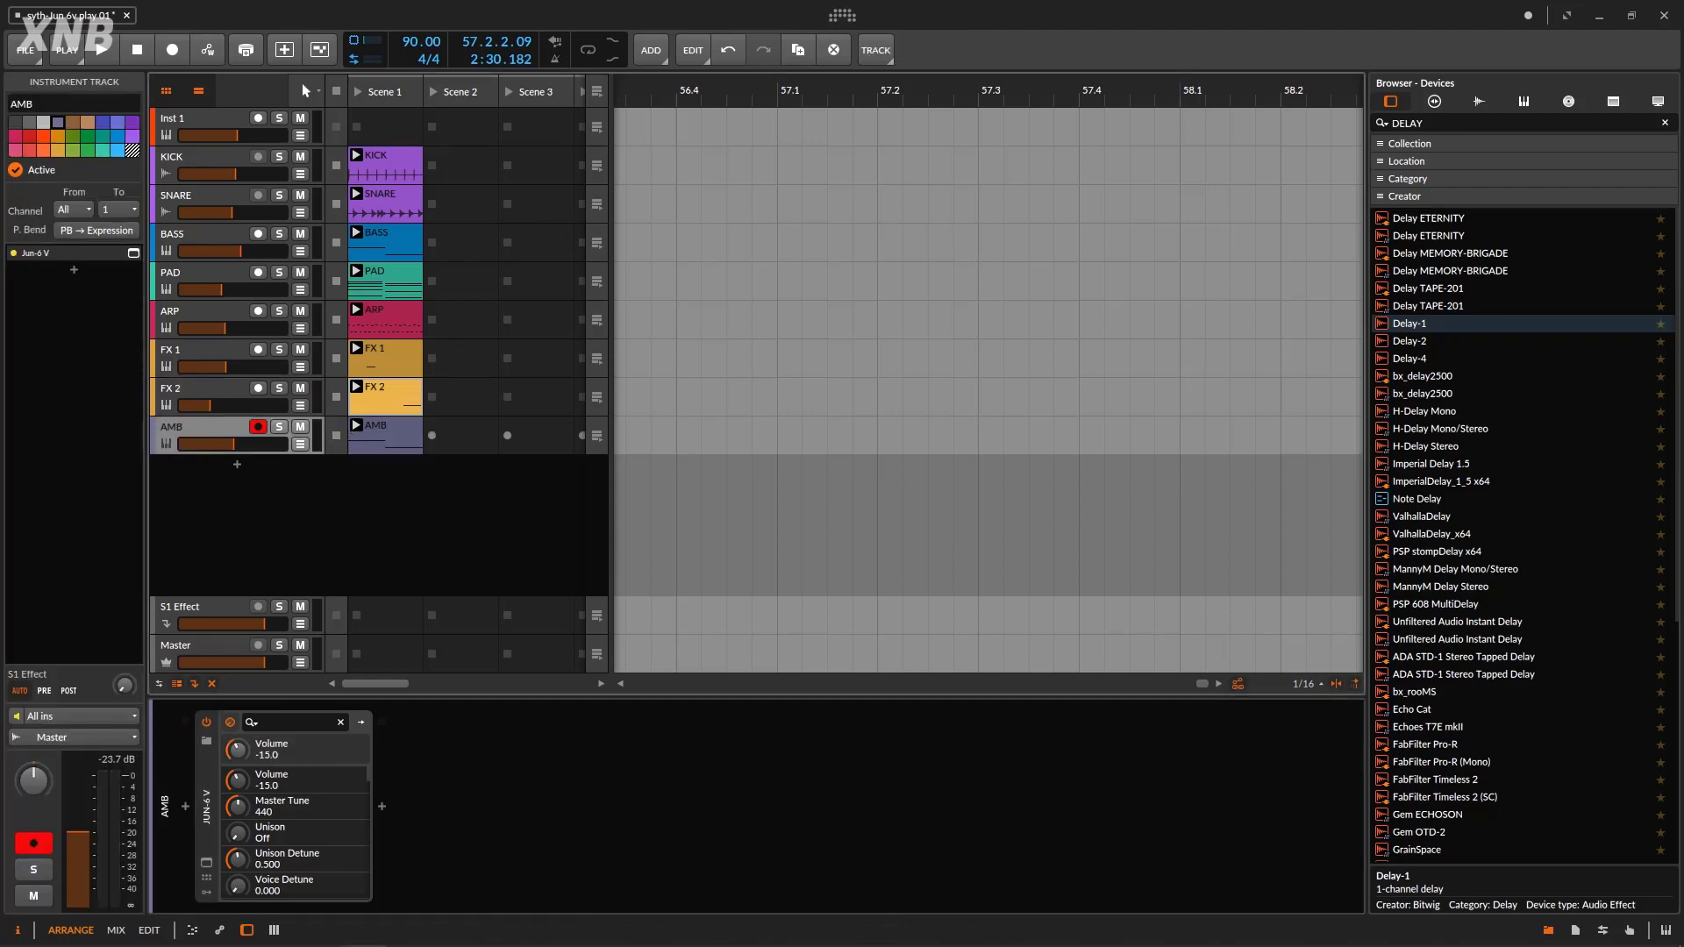
Solo the AMB track, audition its sound and open its Jun-6 V synth window clear of the track list
double_click(544, 802)
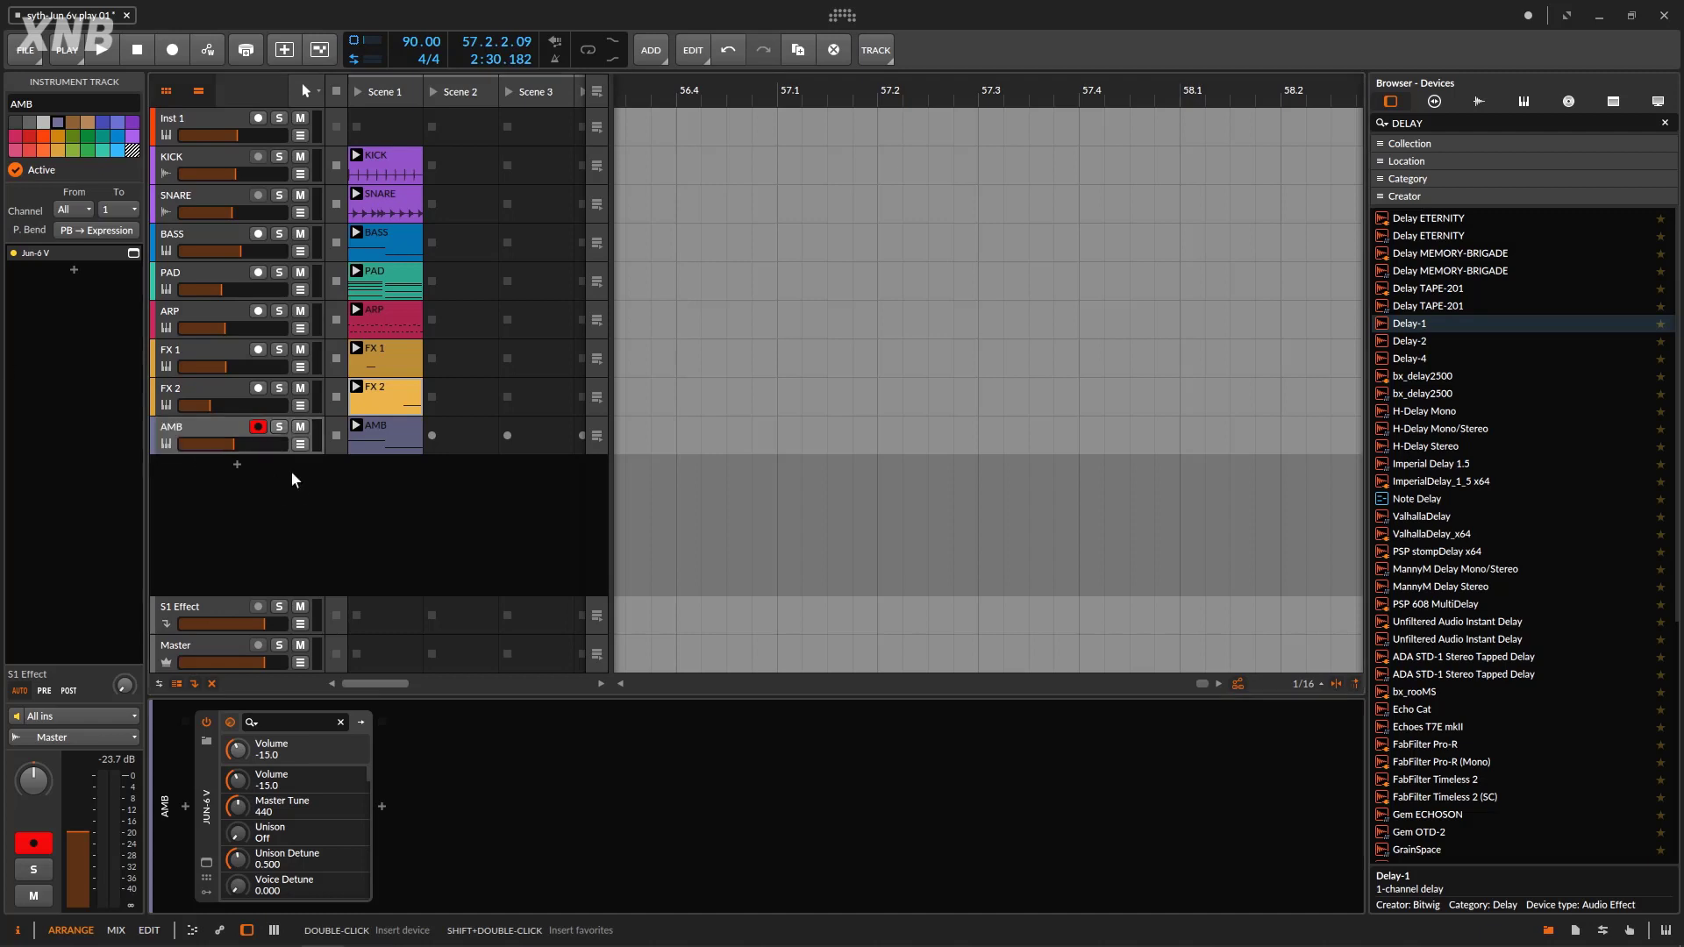
left_click(228, 427)
left_click(279, 426)
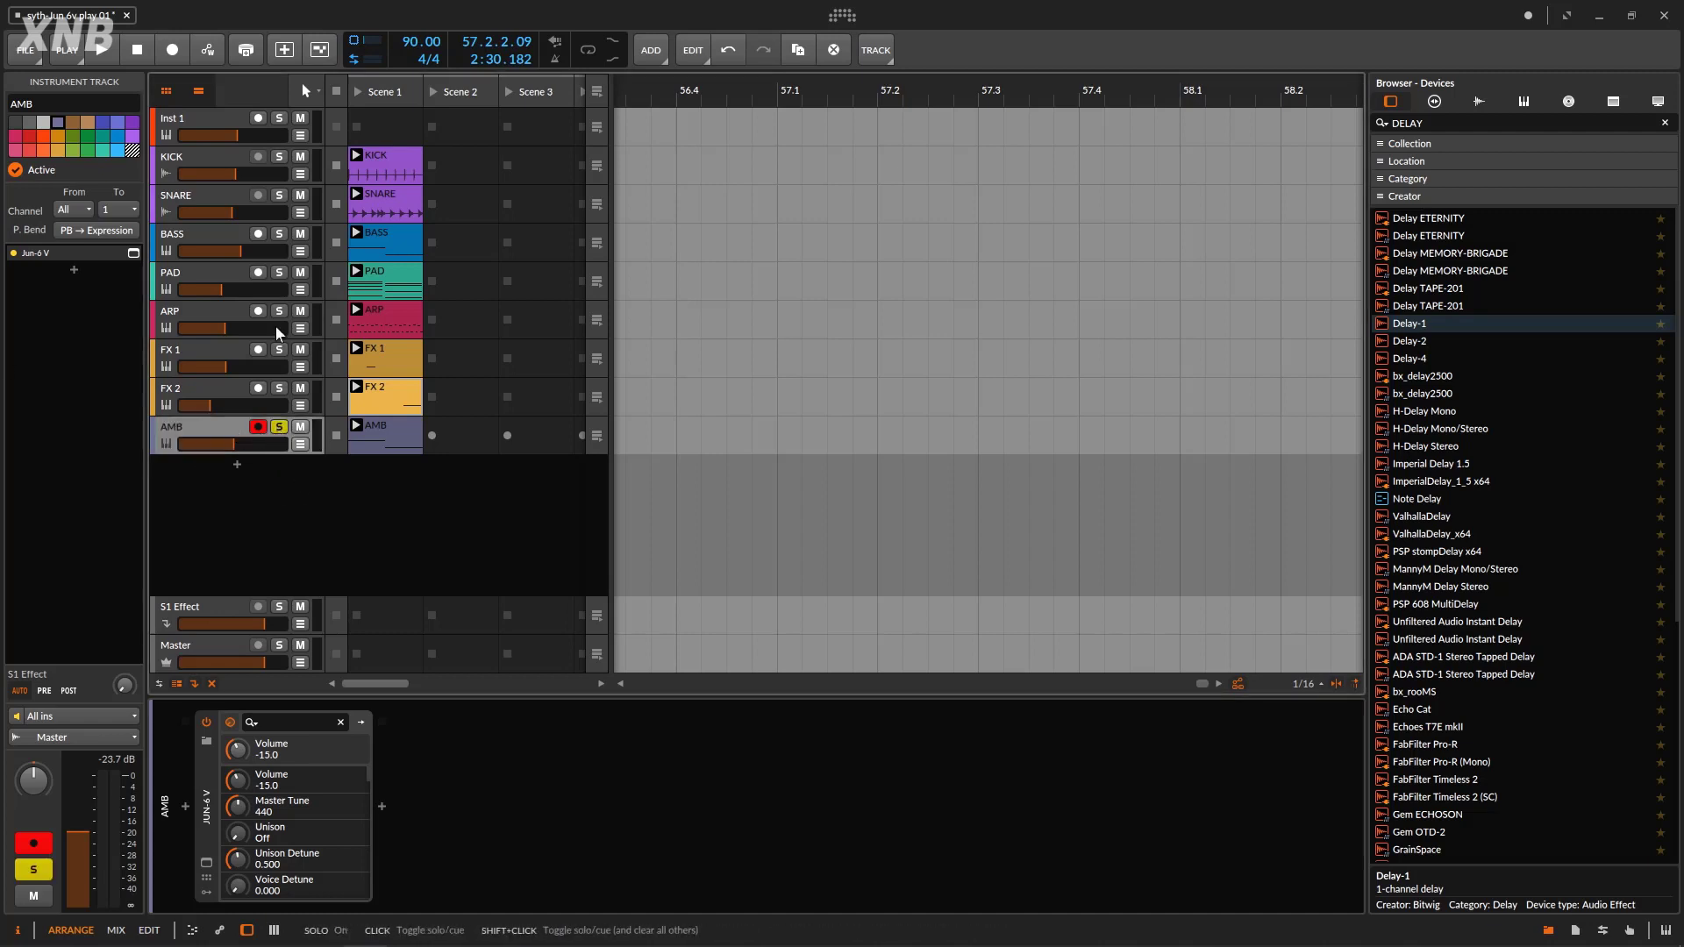
left_click(109, 49)
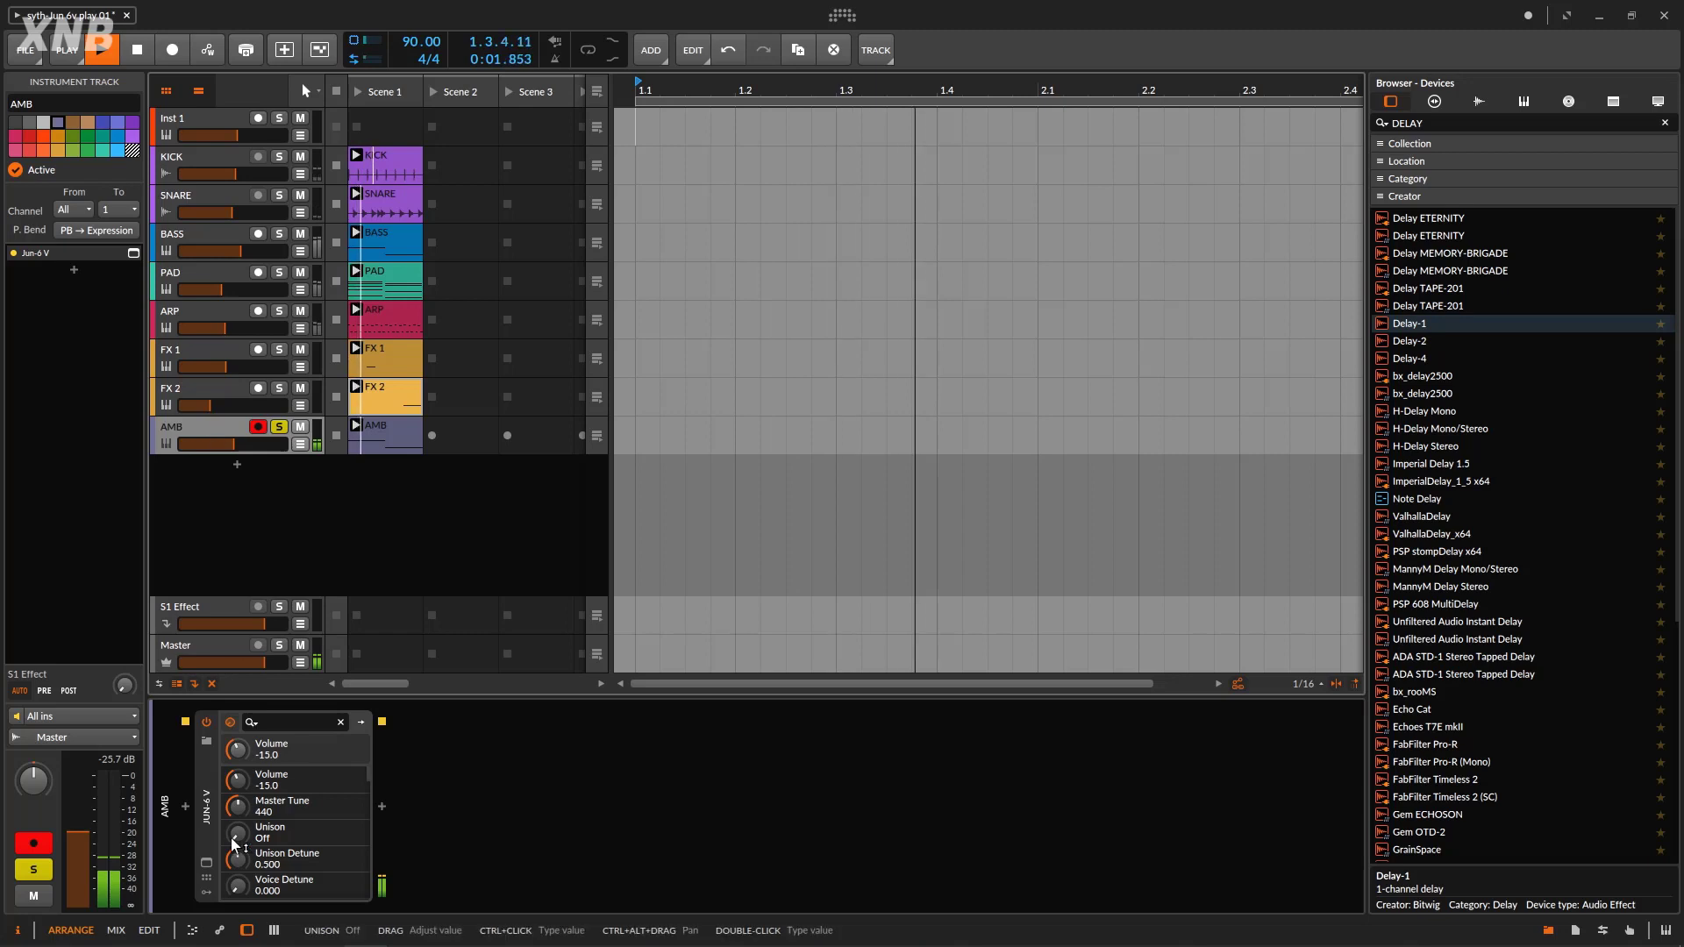
left_click(206, 862)
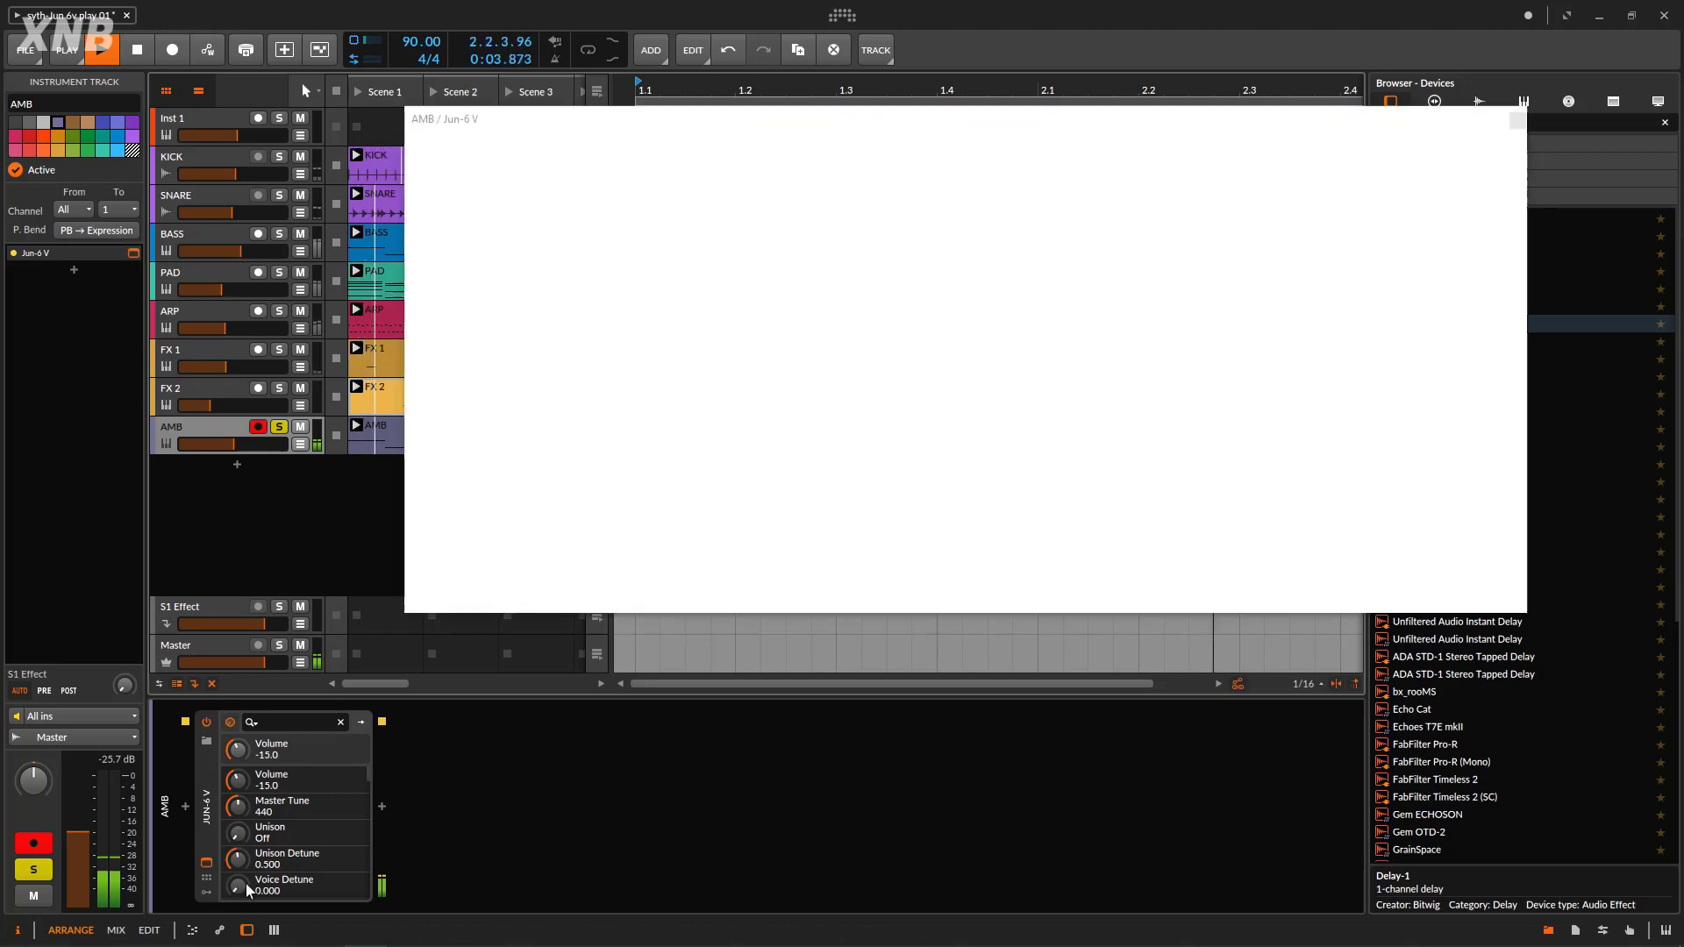
left_click_drag(853, 123, 892, 120)
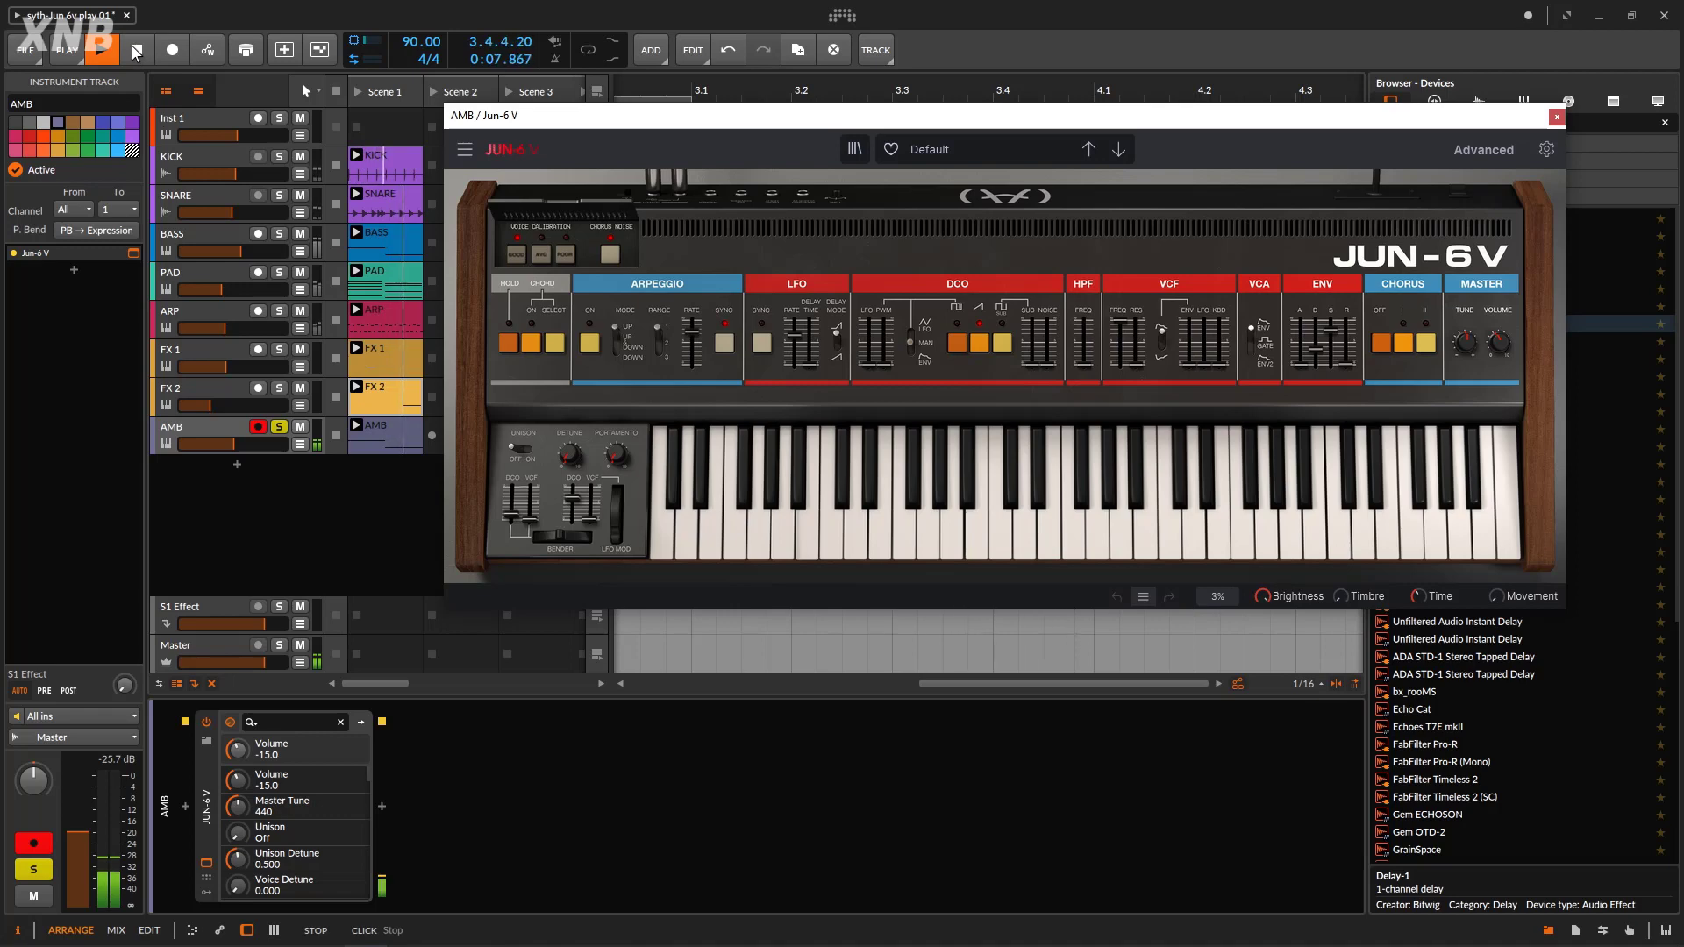
left_click(136, 53)
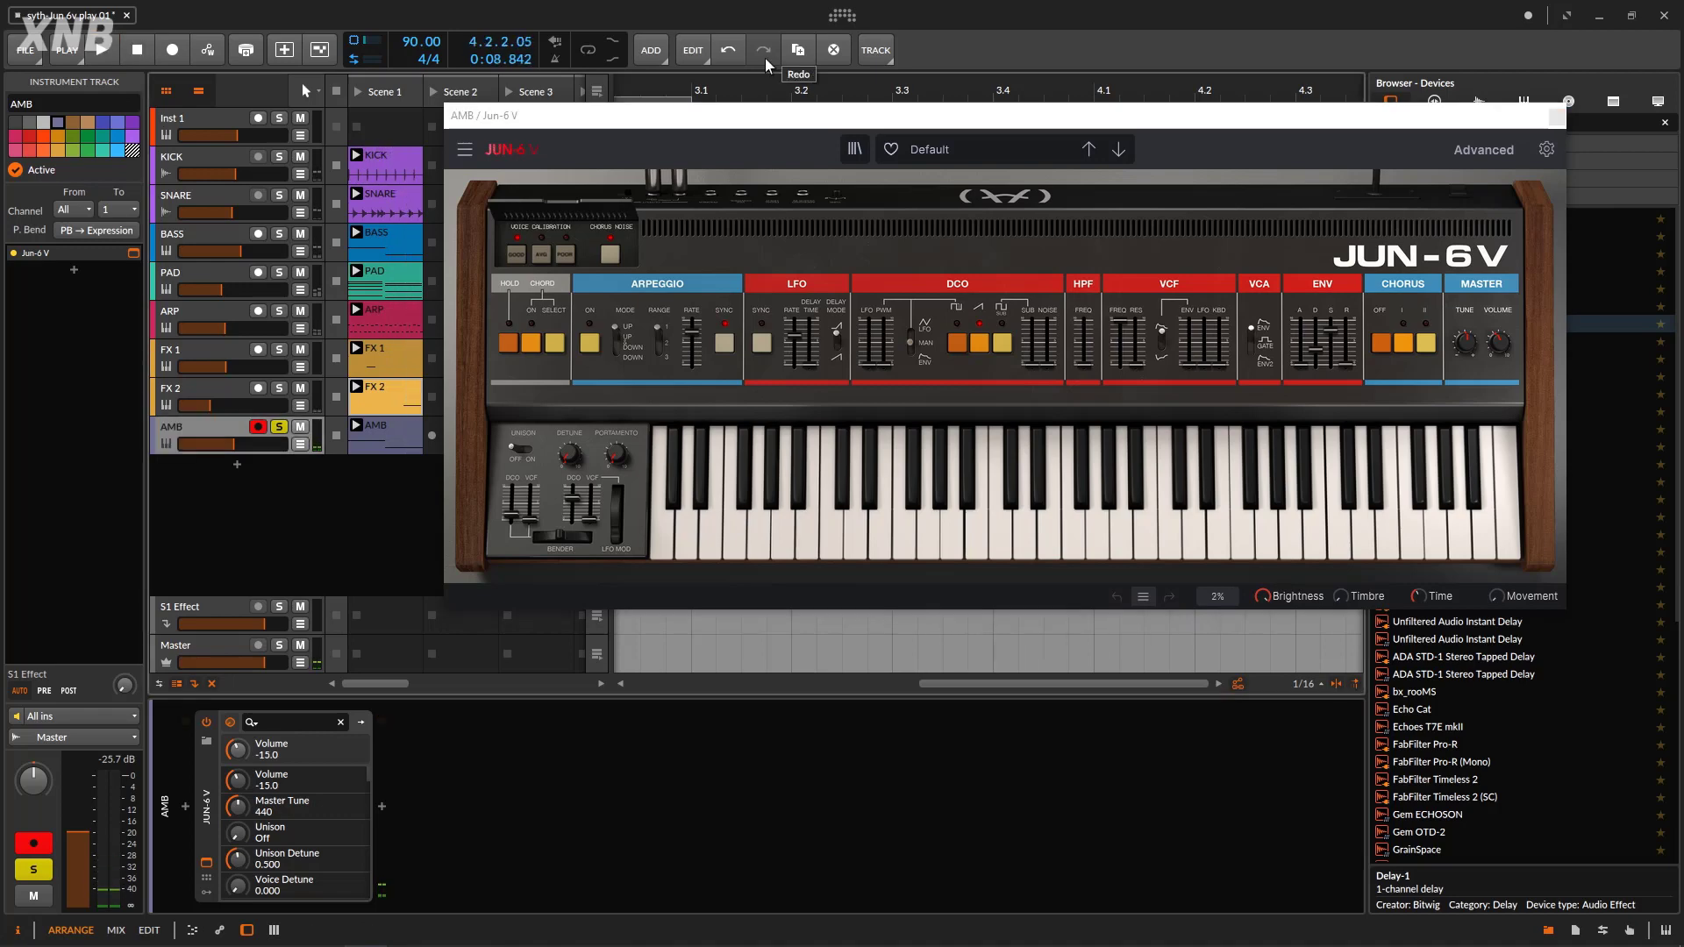
Enable the DCO's pulse wave and sub oscillator with sub volume 1.00, and set the pulse-width modulation source to LFO
left_click(957, 345)
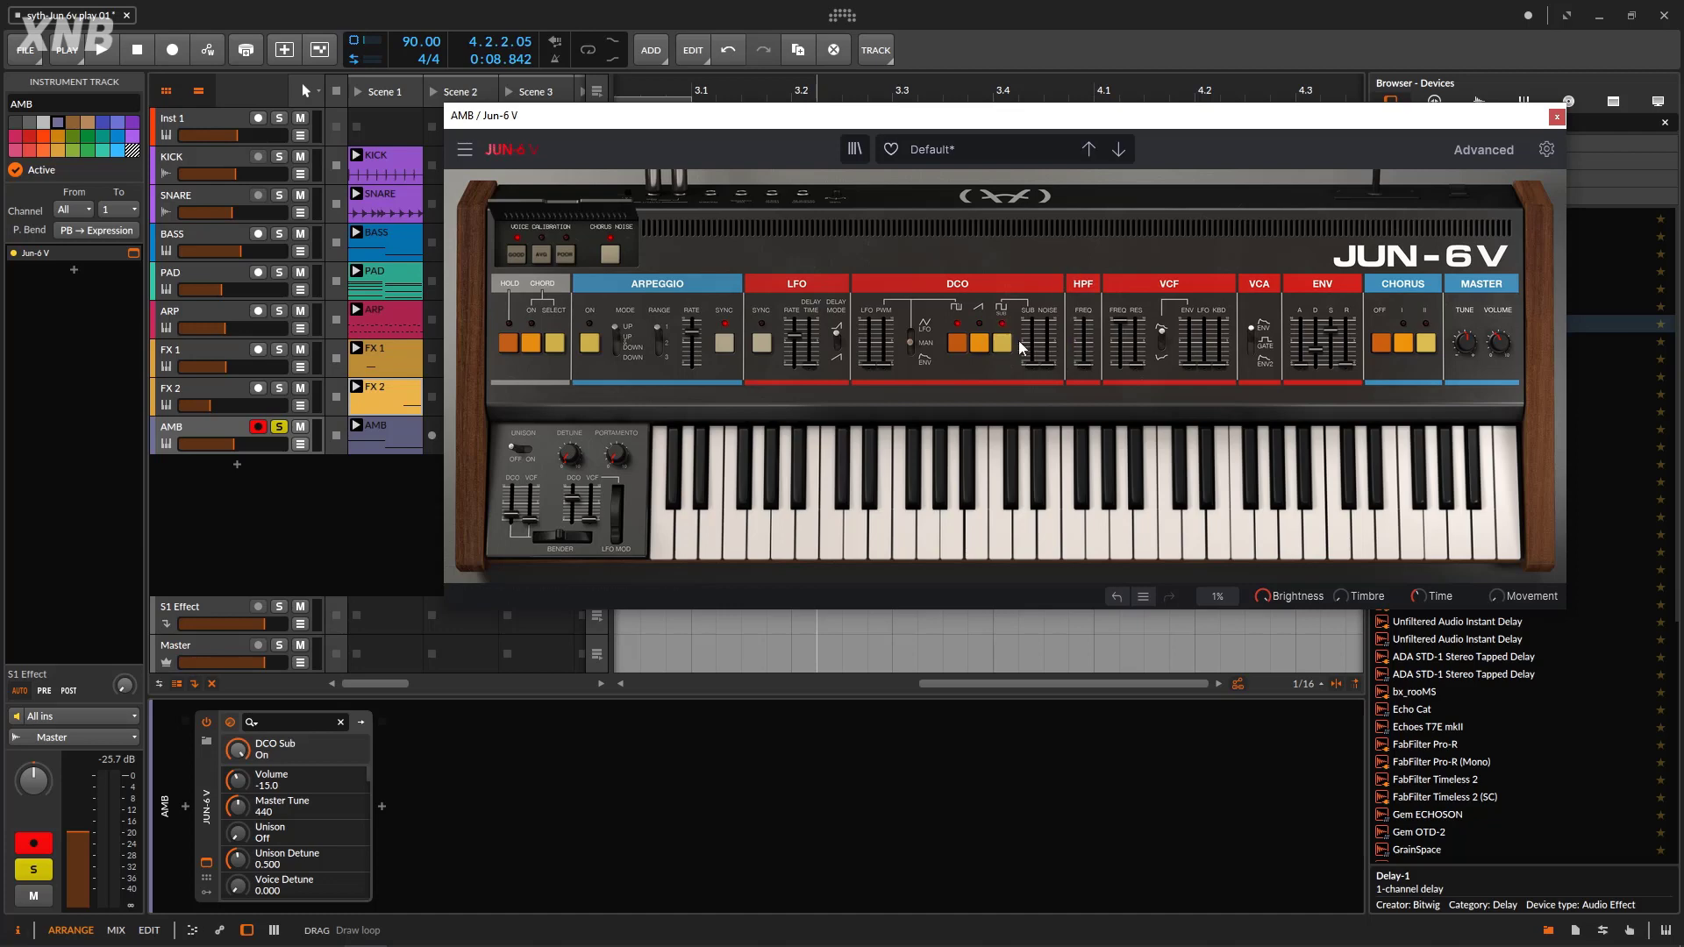
left_click_drag(1030, 360, 1031, 342)
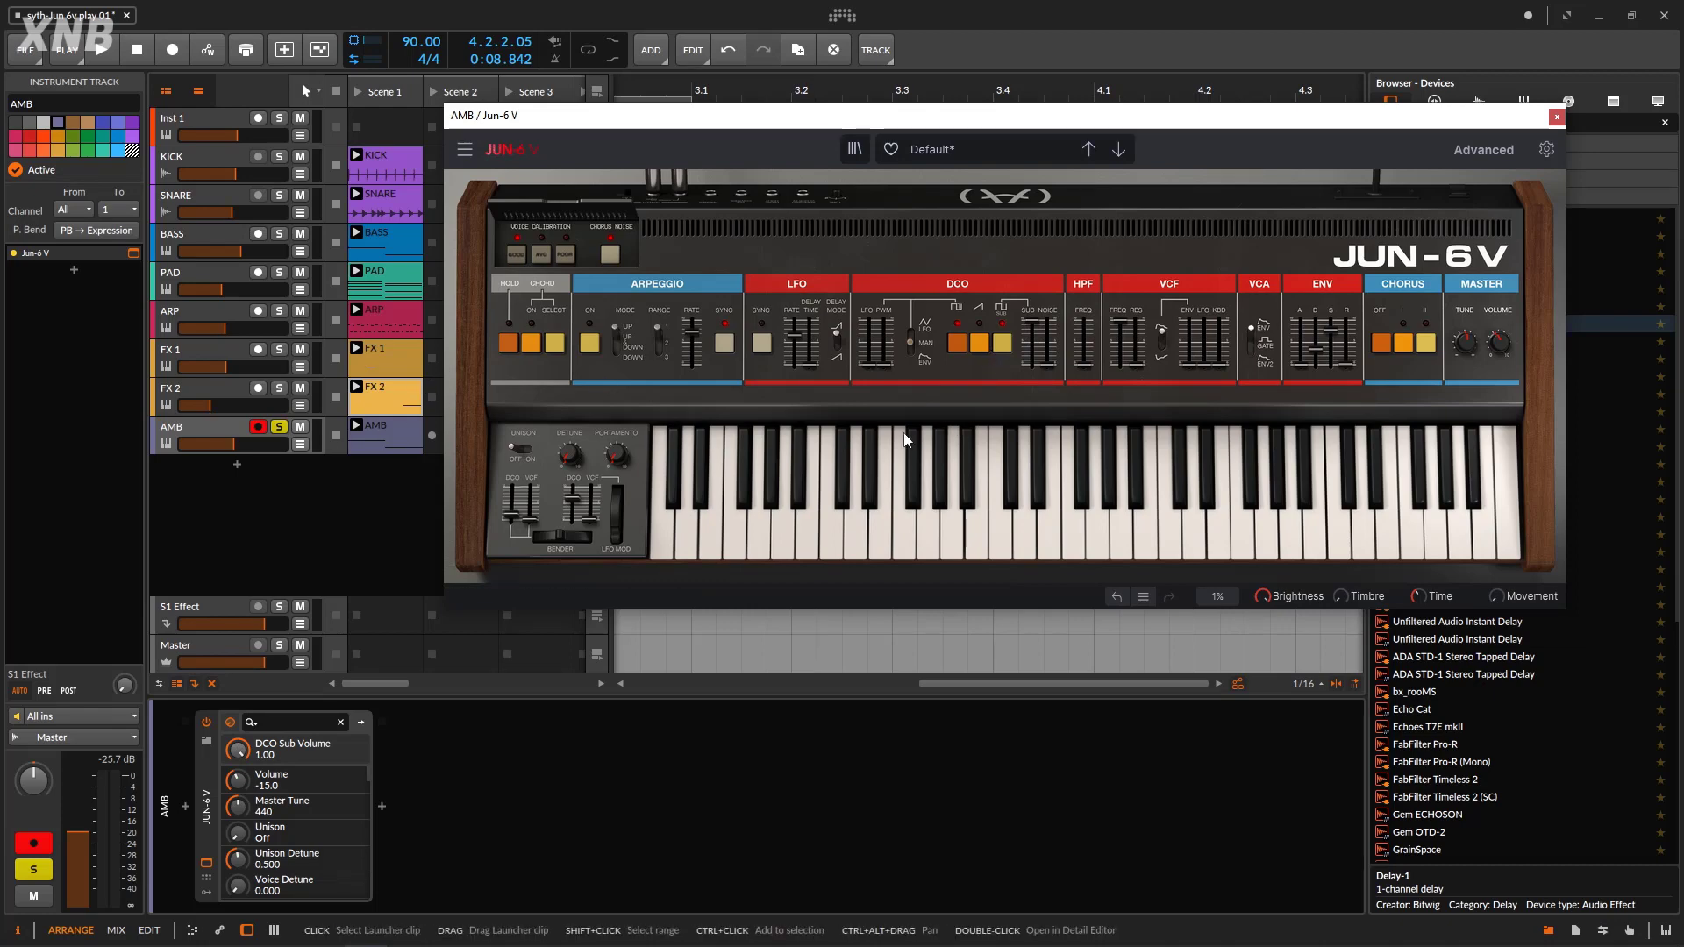
left_click(911, 345)
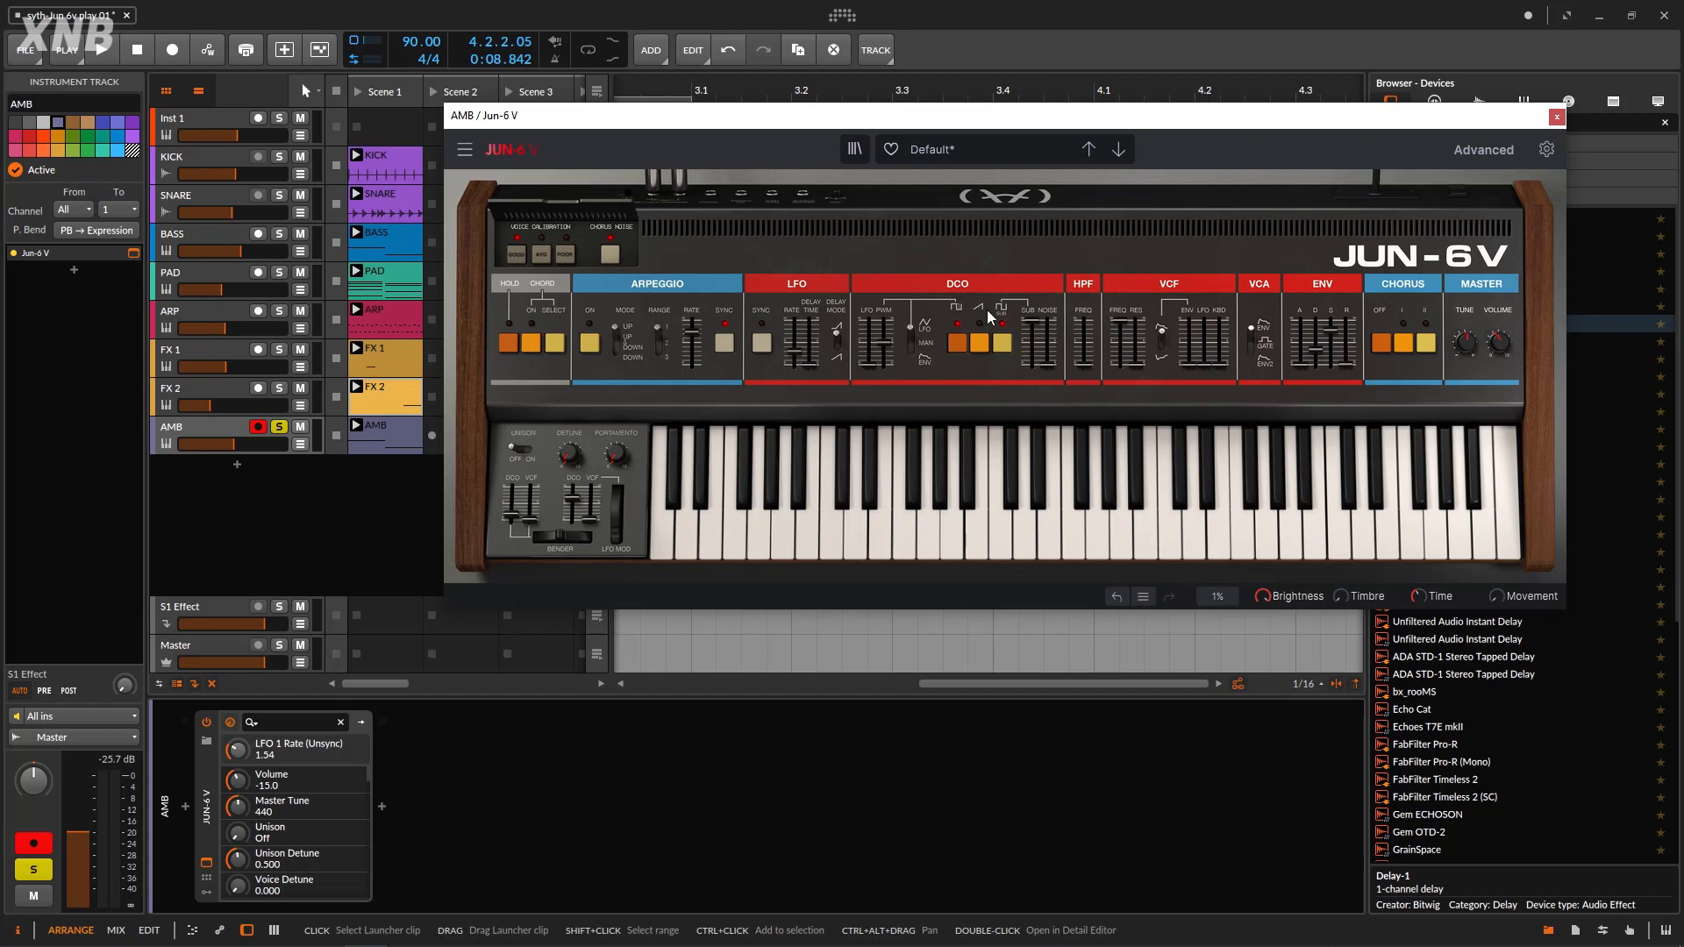
Tempo-sync LFO 1 at a rate of 1/4 and set the DCO LFO modulation to 0.084 while AMB plays
left_click(772, 351)
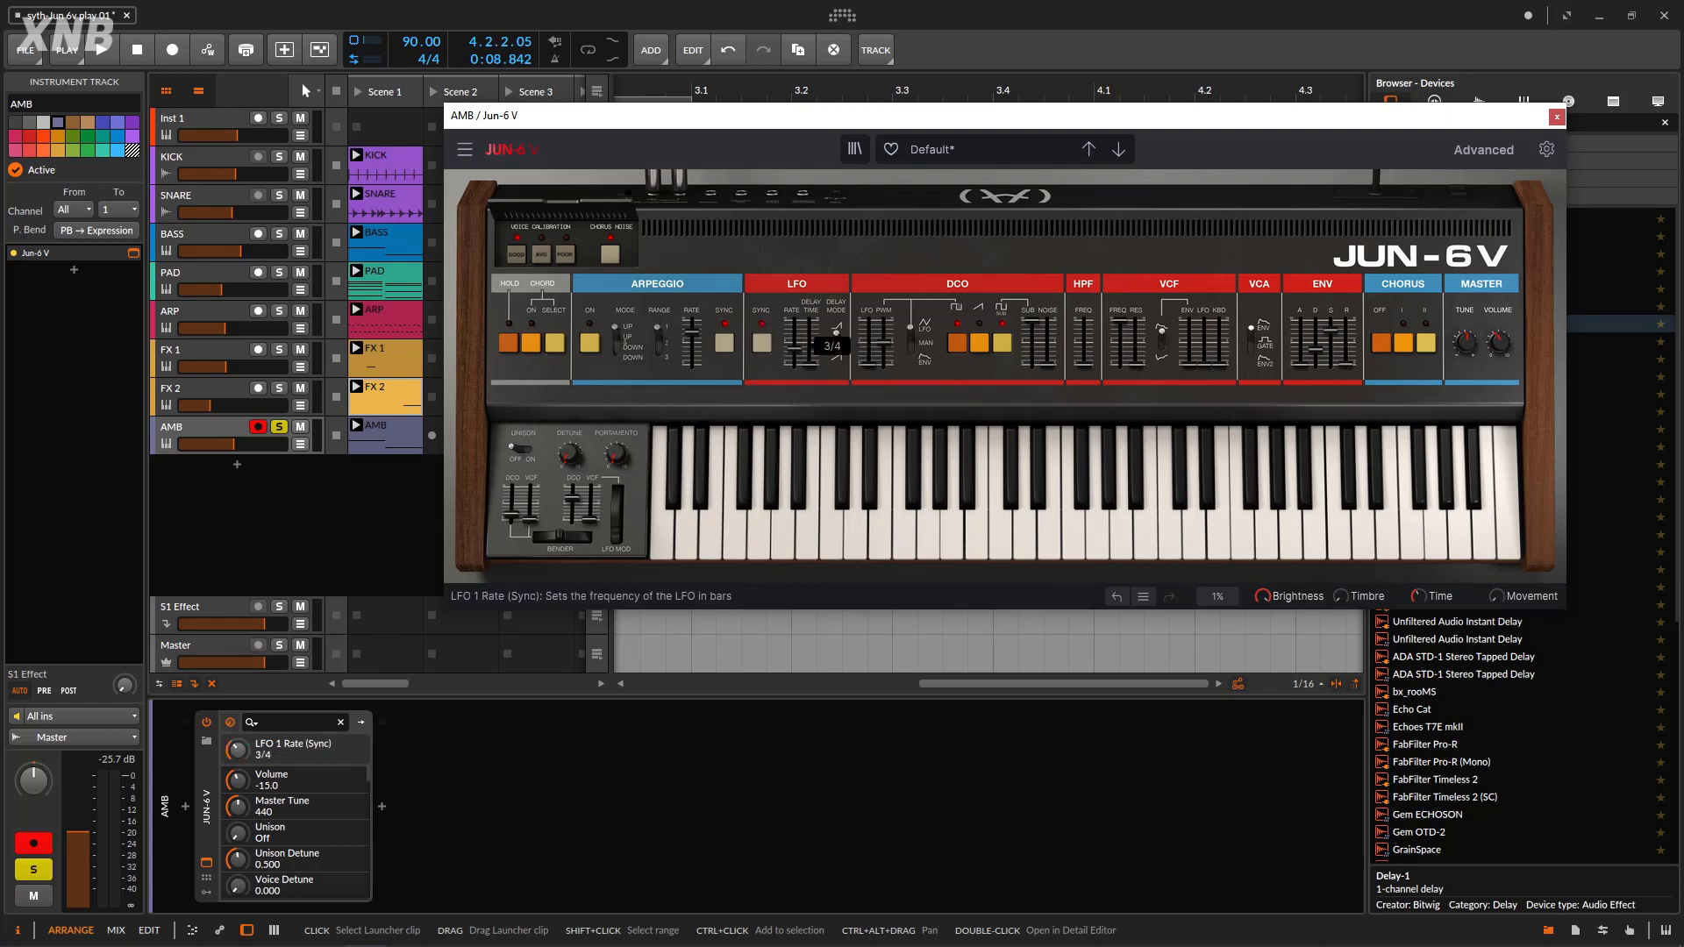
left_click_drag(868, 354, 868, 351)
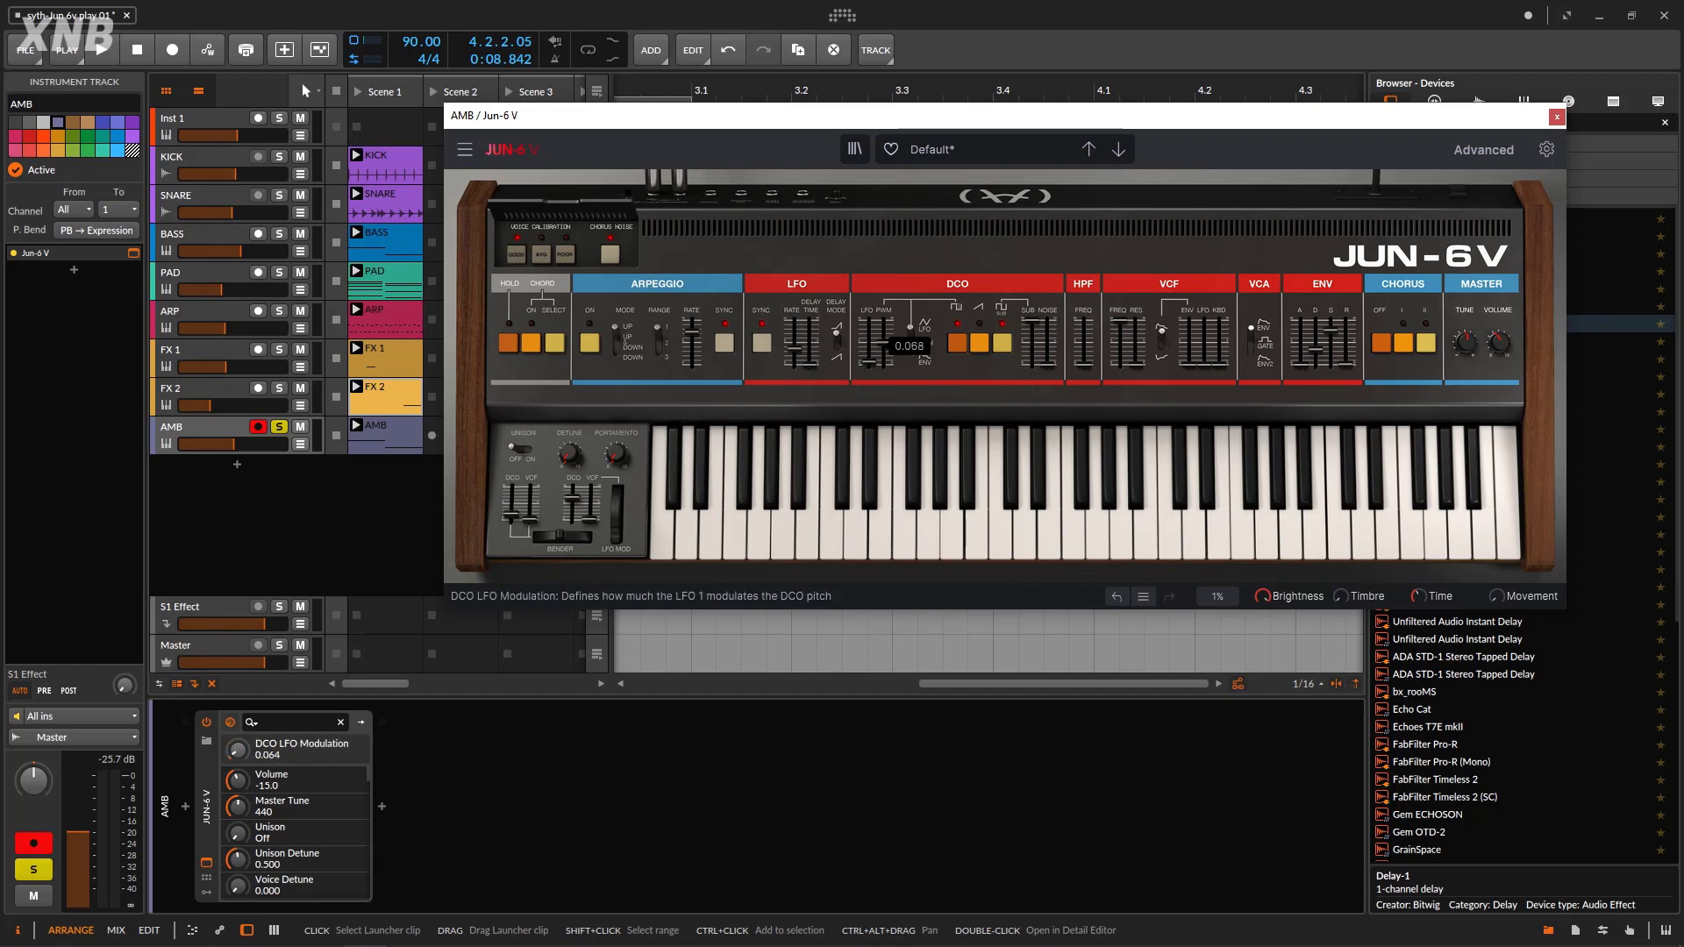
left_click(103, 51)
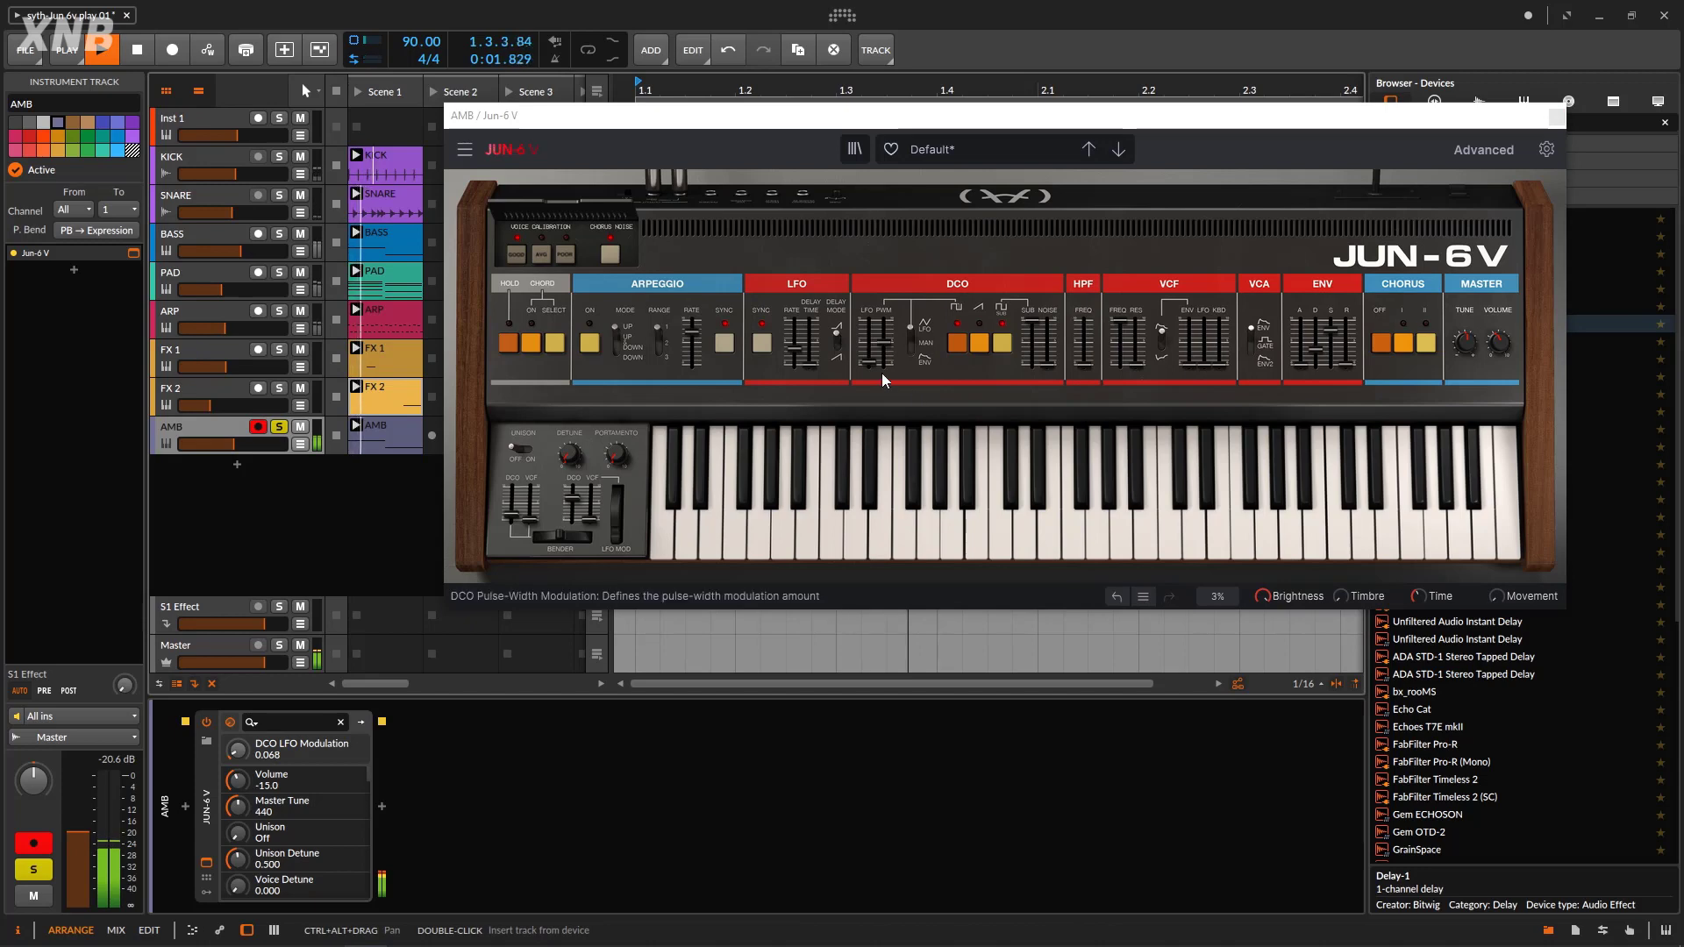
left_click_drag(869, 356, 870, 344)
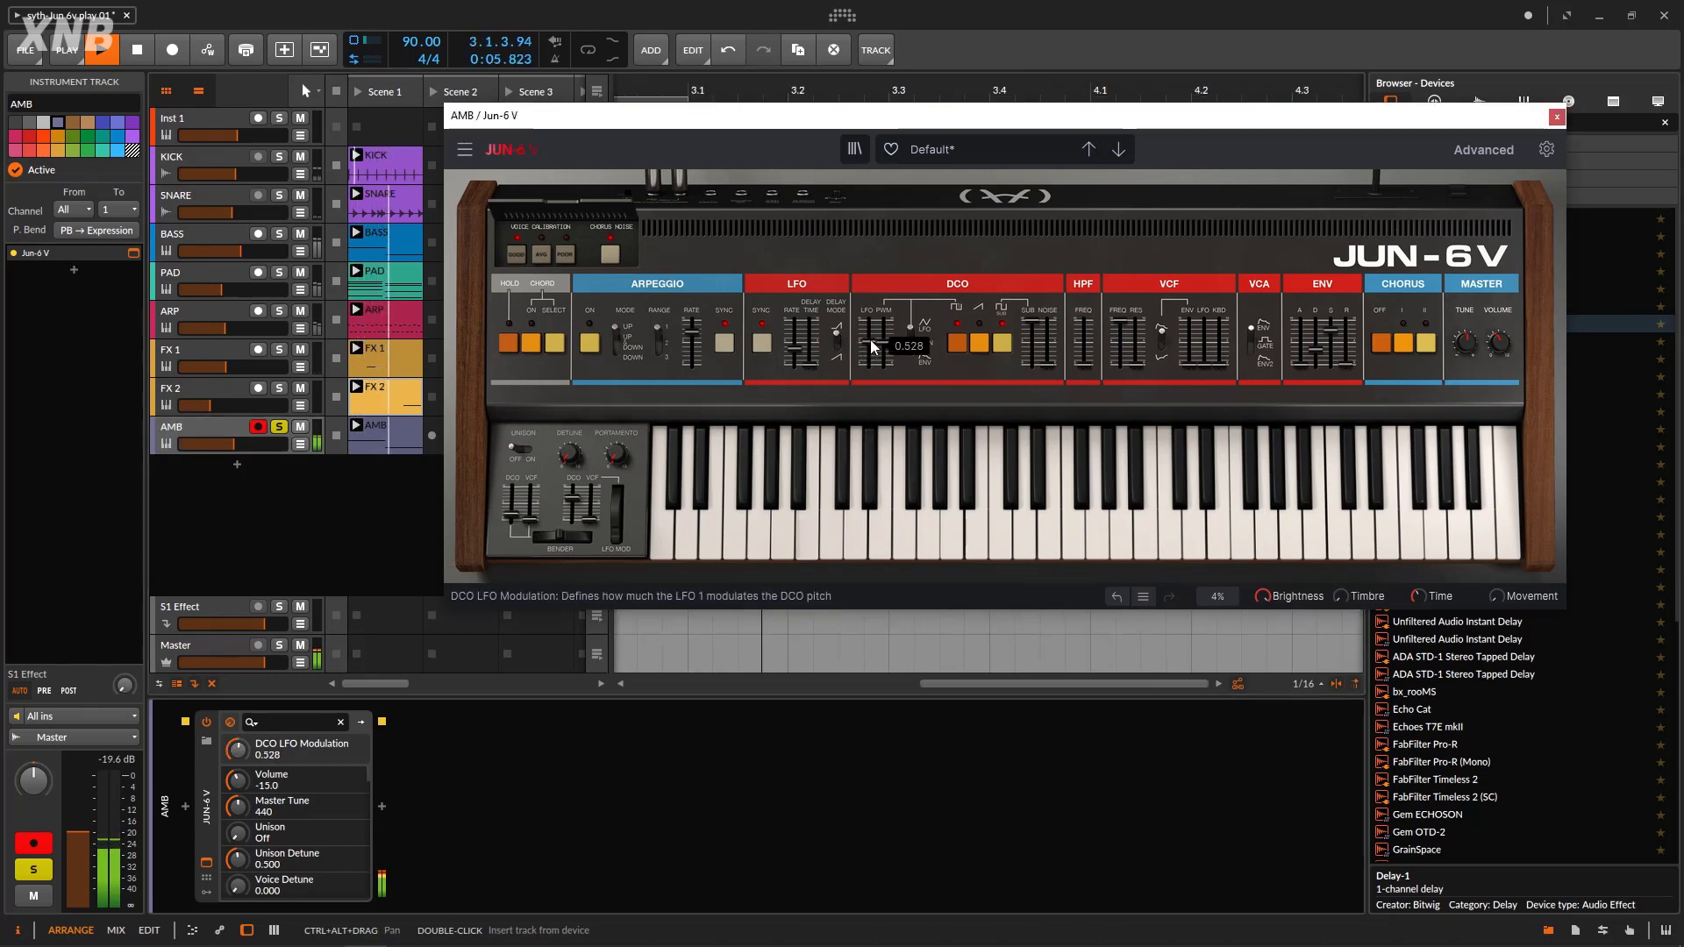
left_click_drag(794, 350, 794, 340)
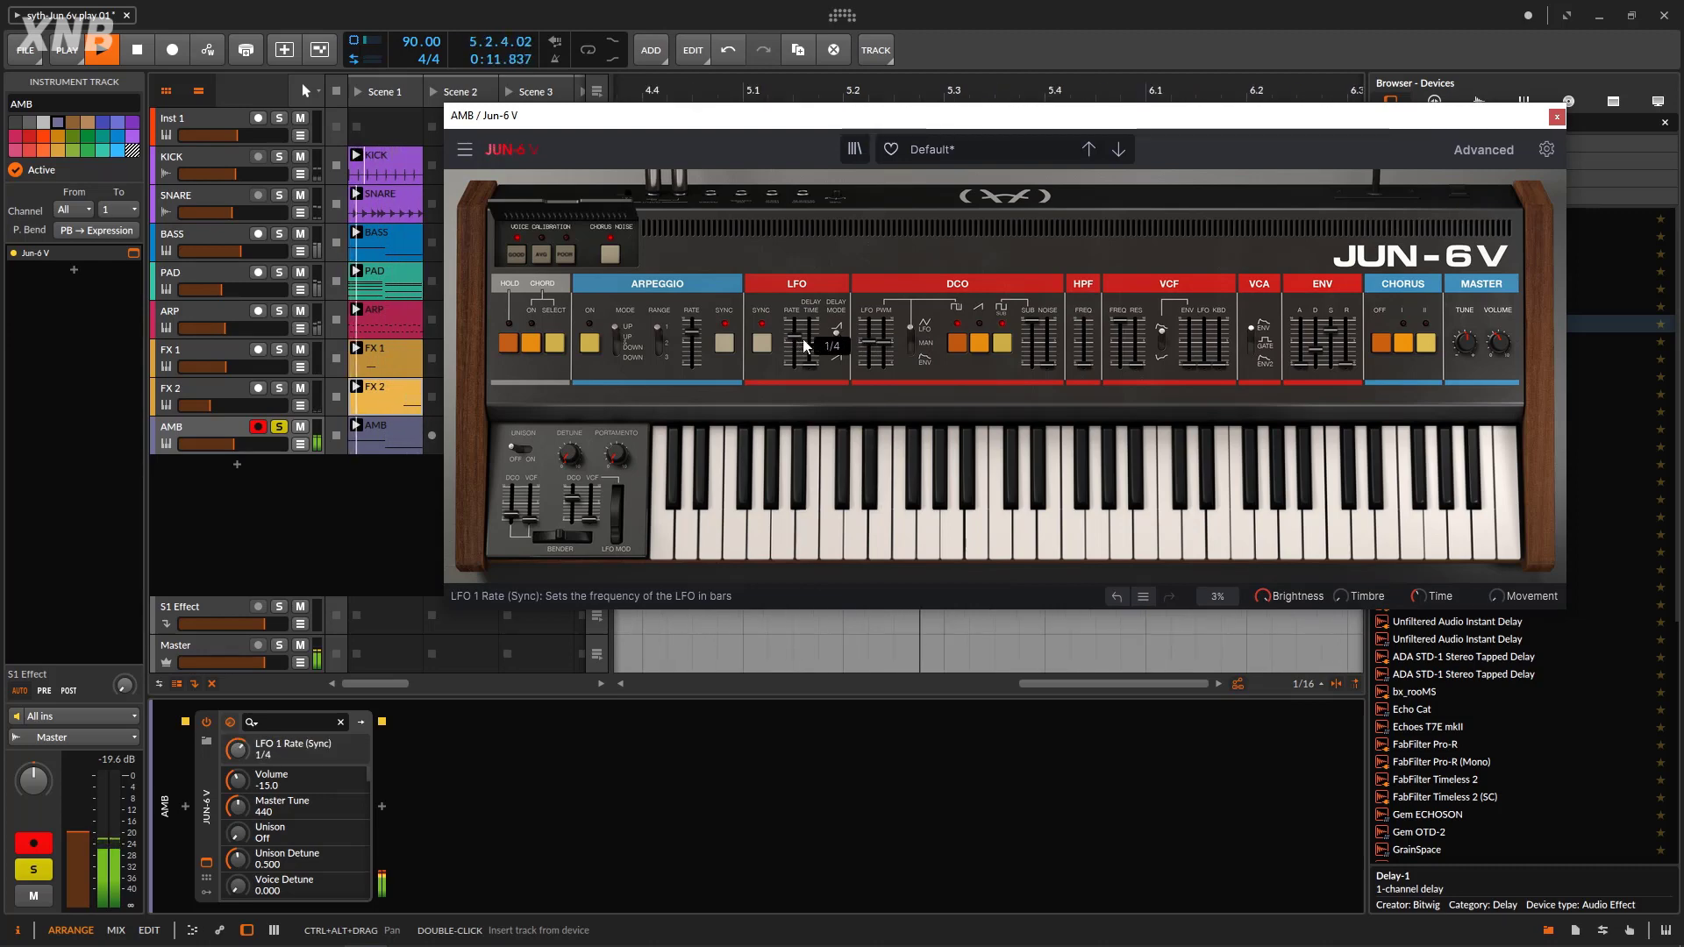
left_click_drag(865, 341, 864, 346)
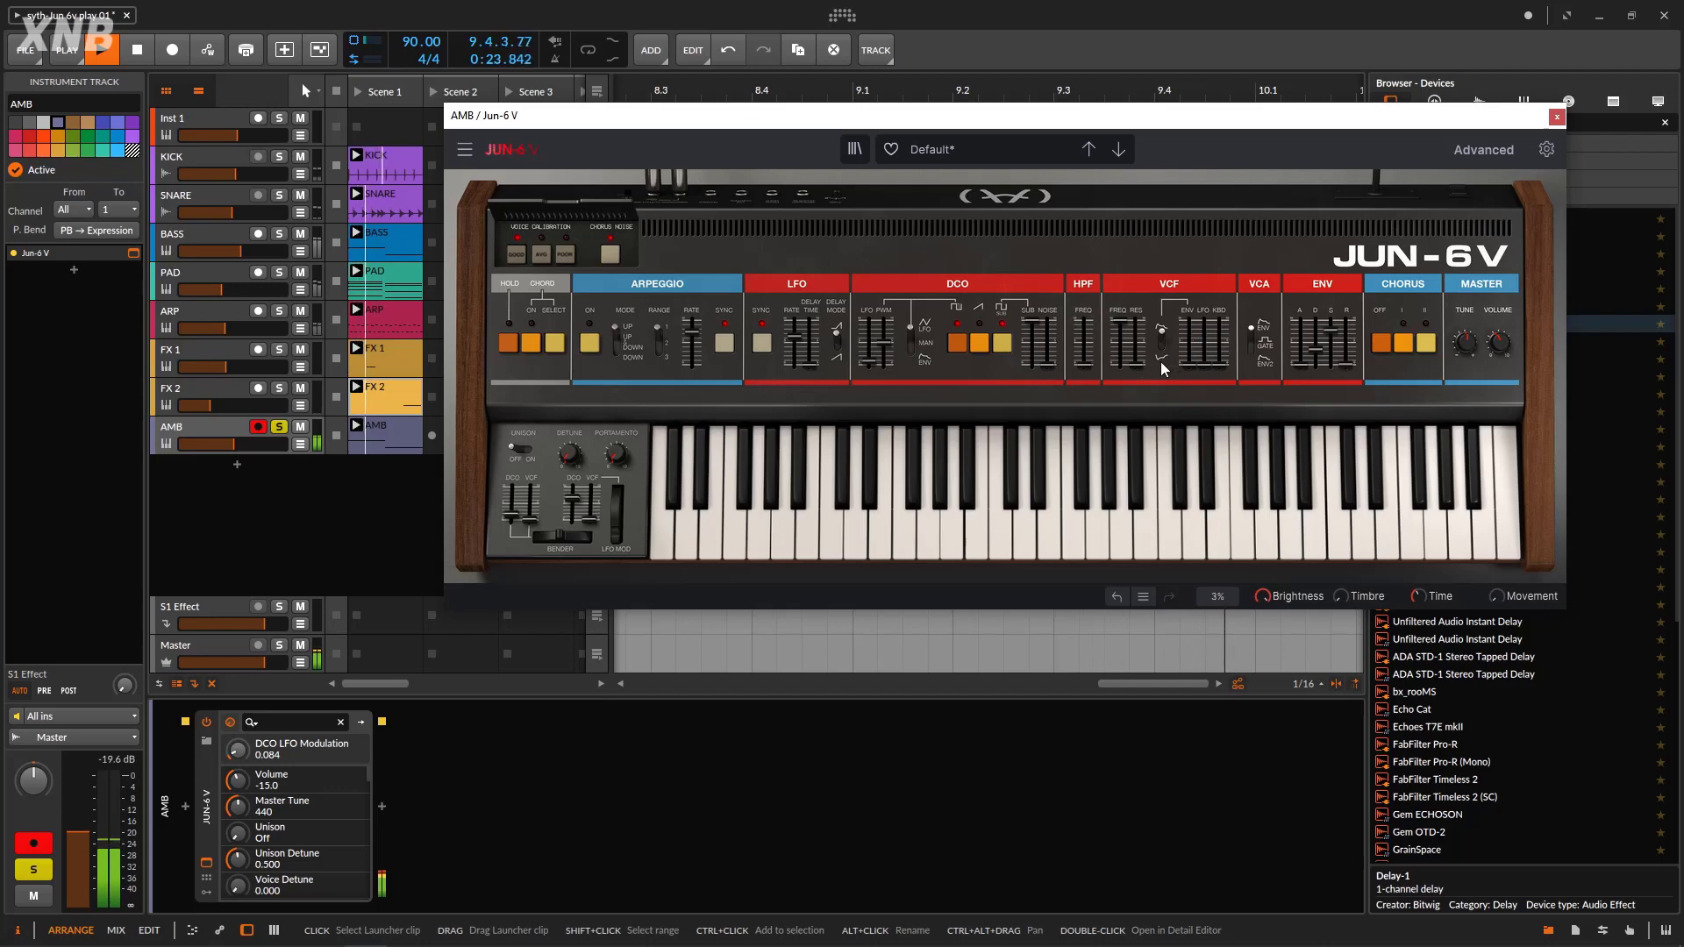
Lower the VCF cutoff of the AMB patch to 399 Hz
left_click_drag(1193, 358, 1120, 337)
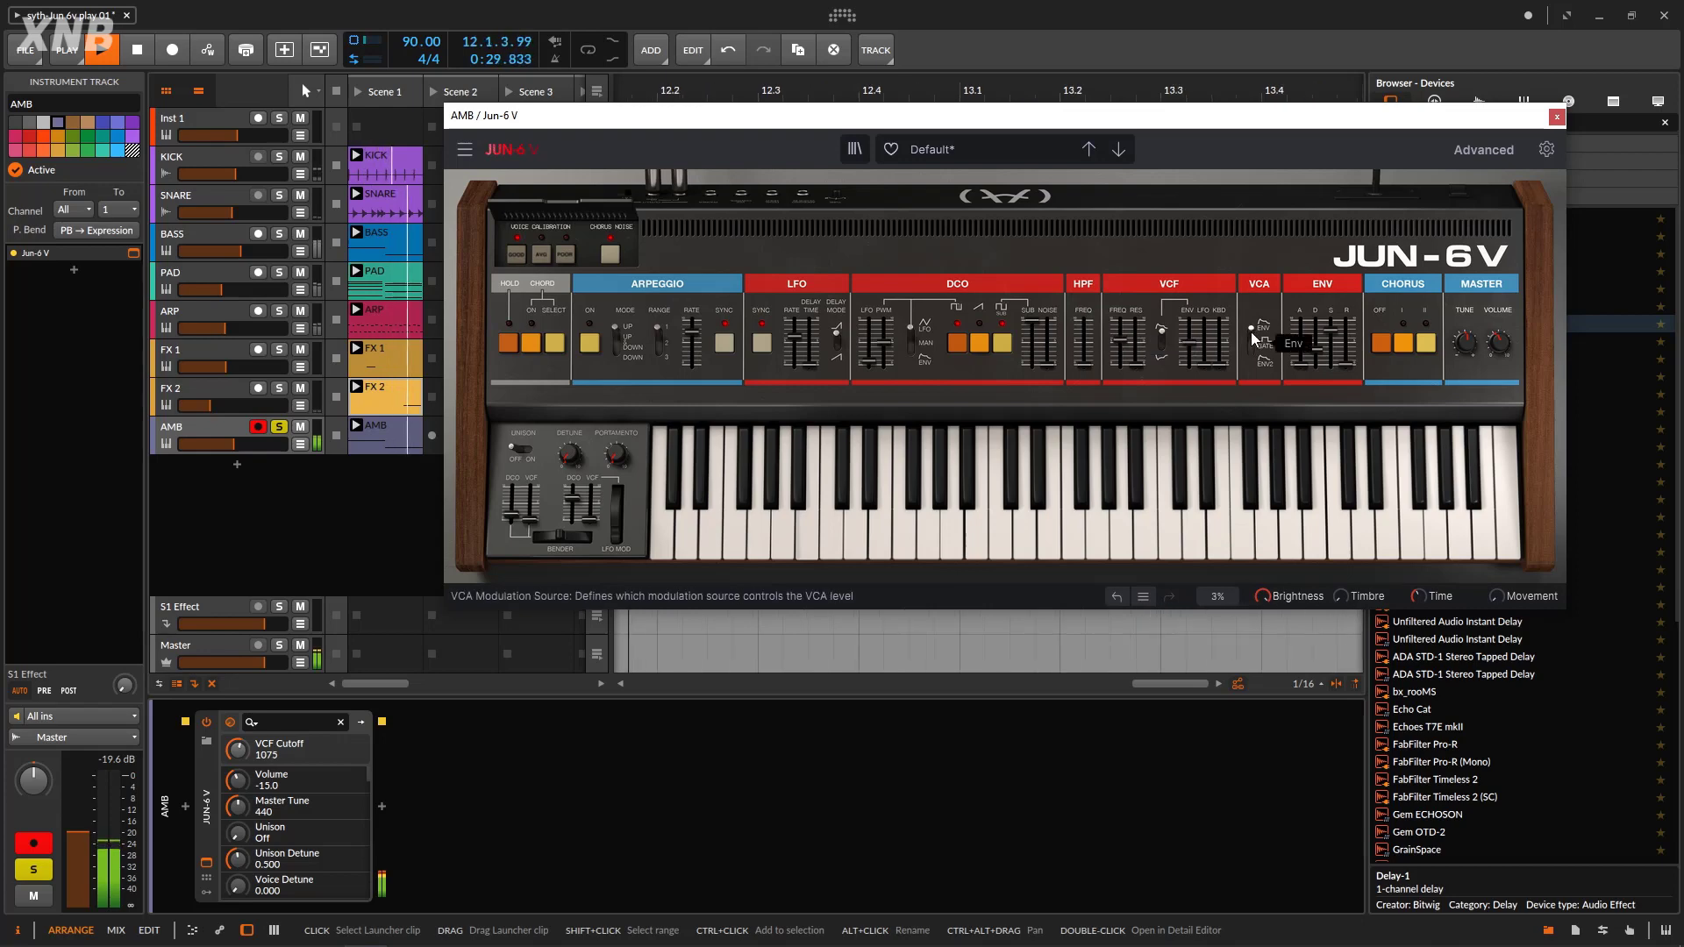
mouse_move(1118, 348)
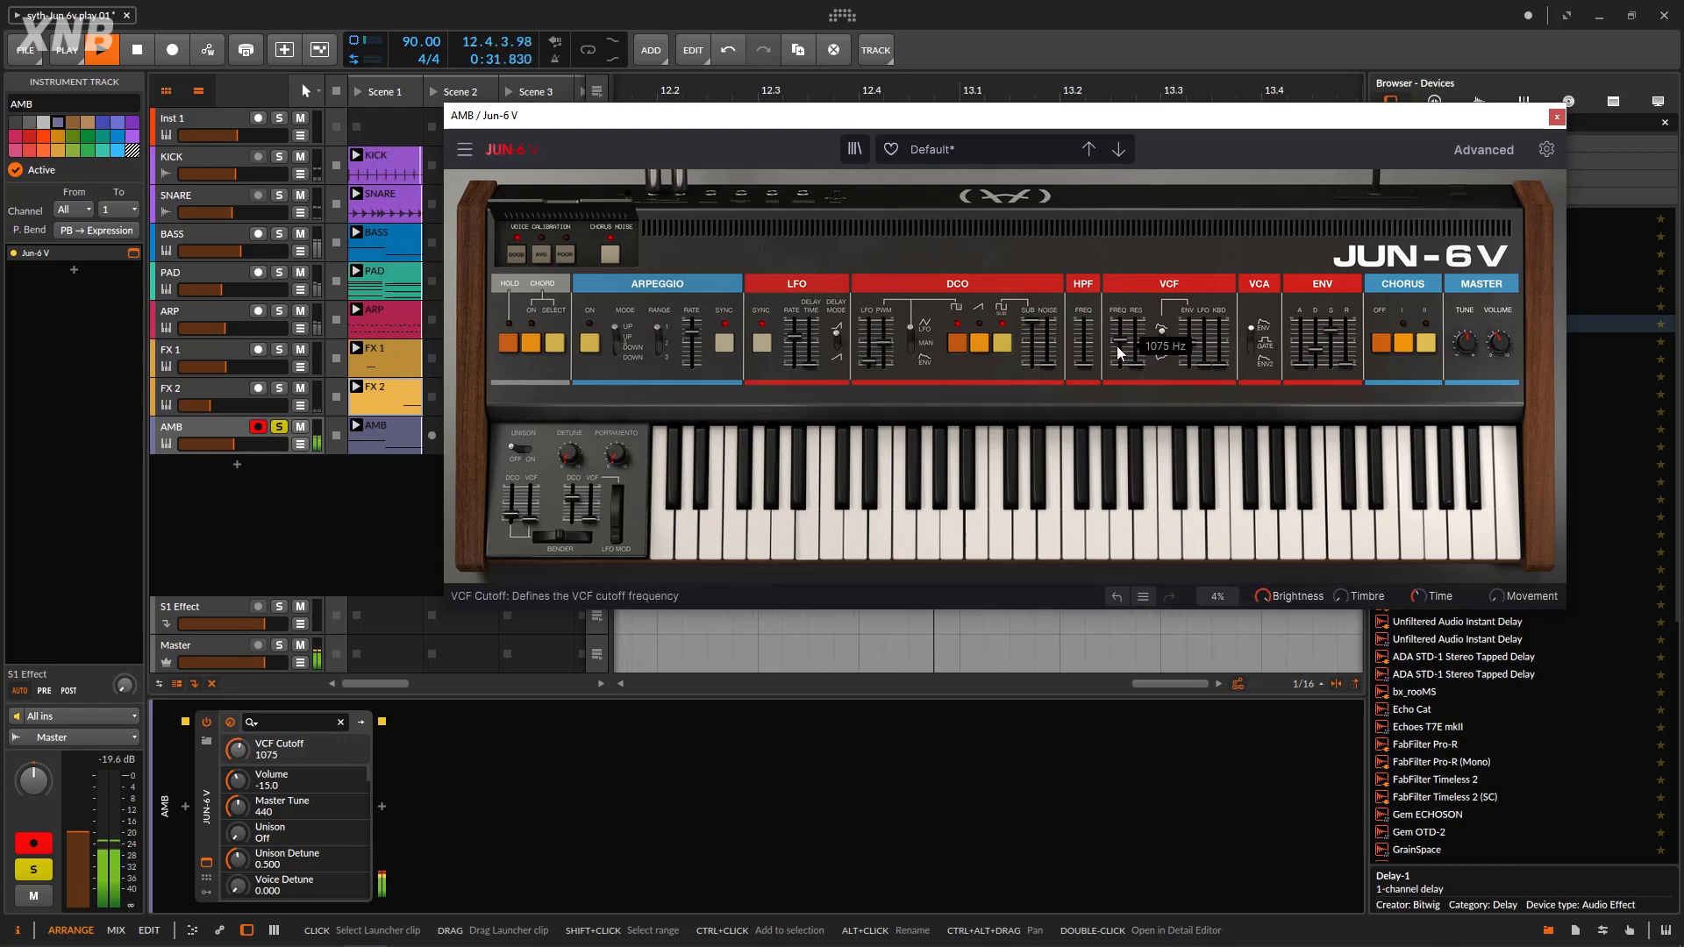
left_click_drag(1120, 342, 1120, 345)
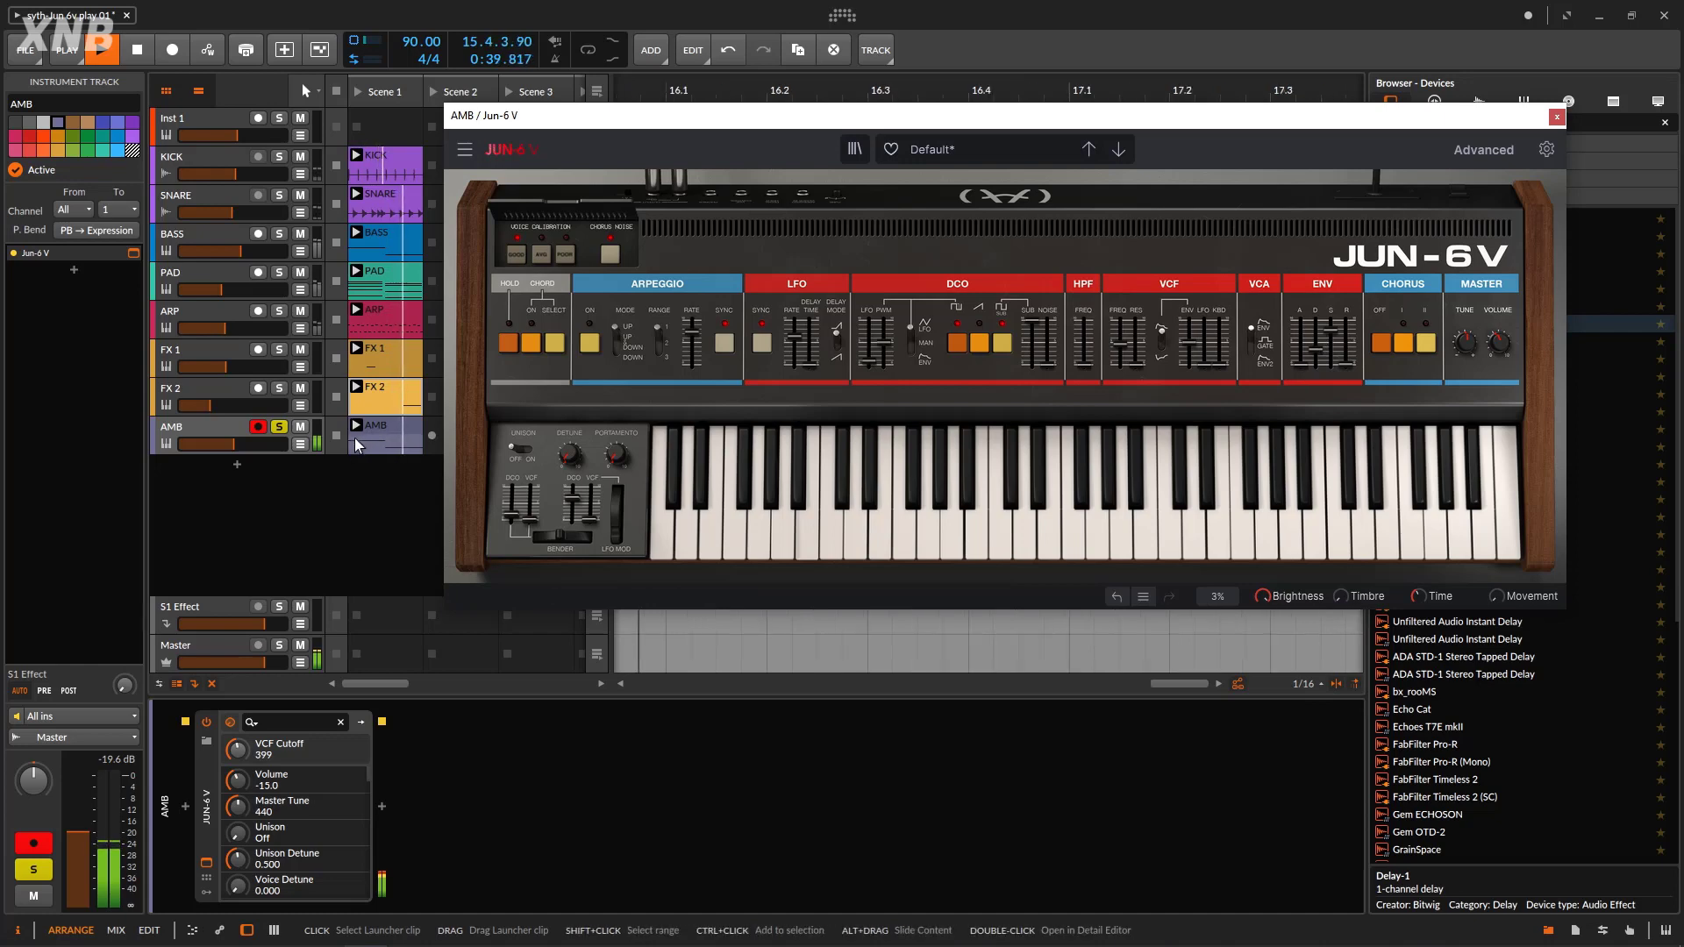
Lengthen the envelope's attack, raise its sustain, set the release to about 461 ms and switch the chorus to Mode 2
mouse_move(1298, 366)
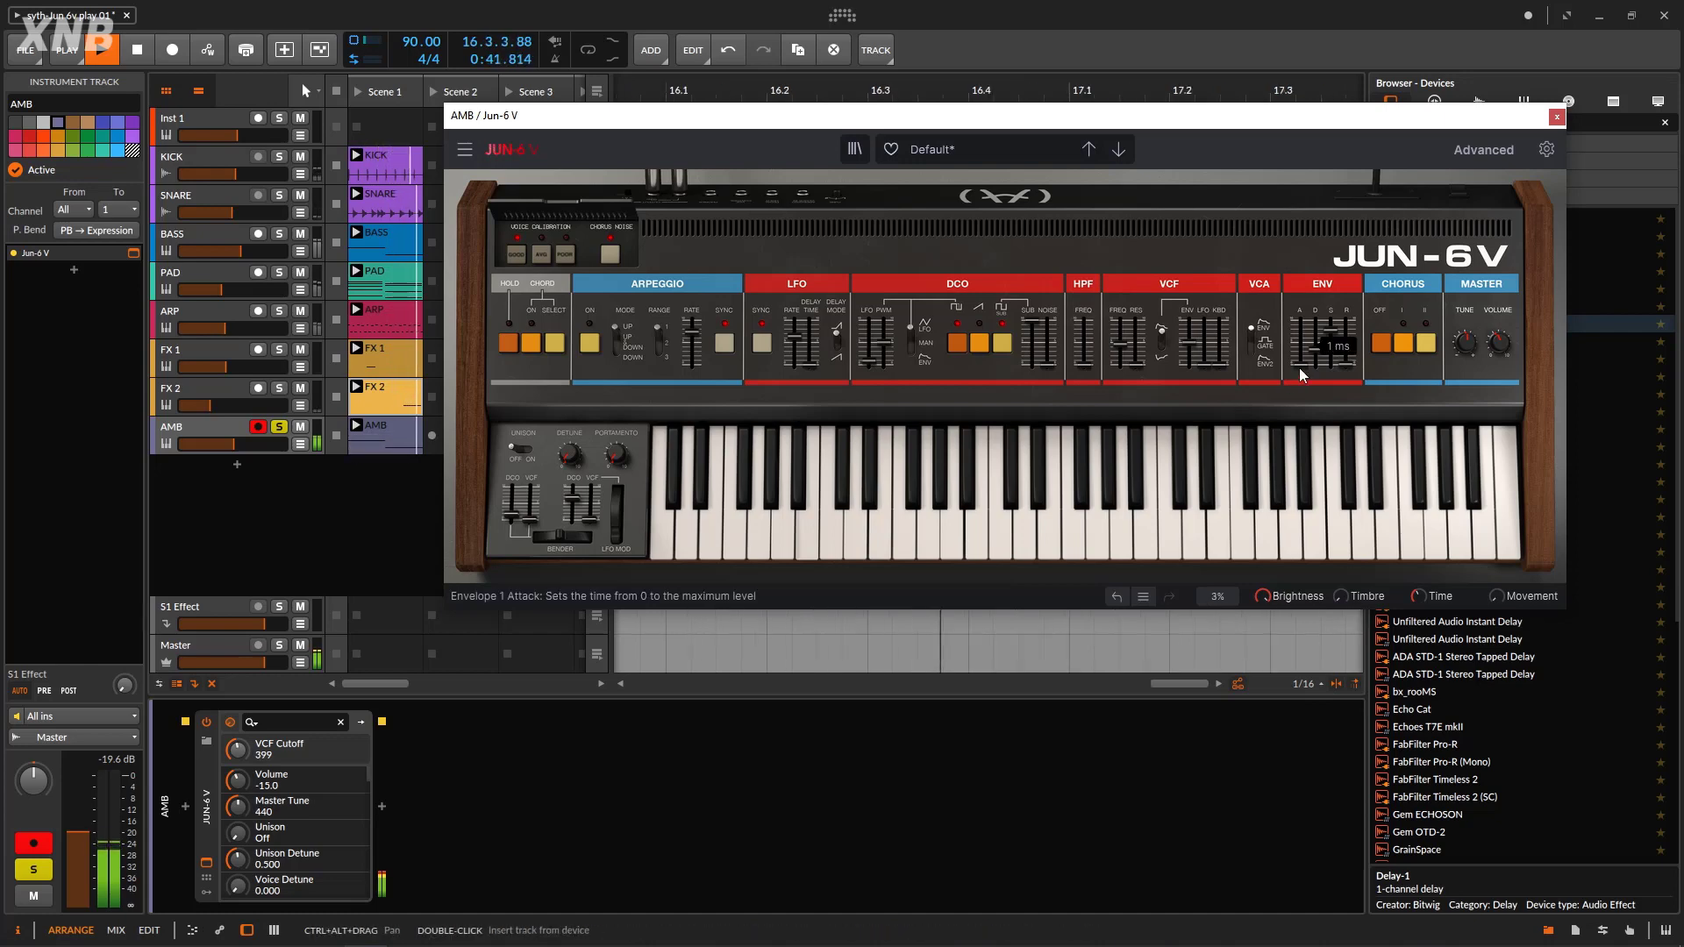
mouse_move(1298, 366)
left_mouse_down()
mouse_move(1298, 352)
mouse_move(1314, 365)
mouse_move(1301, 354)
left_mouse_up()
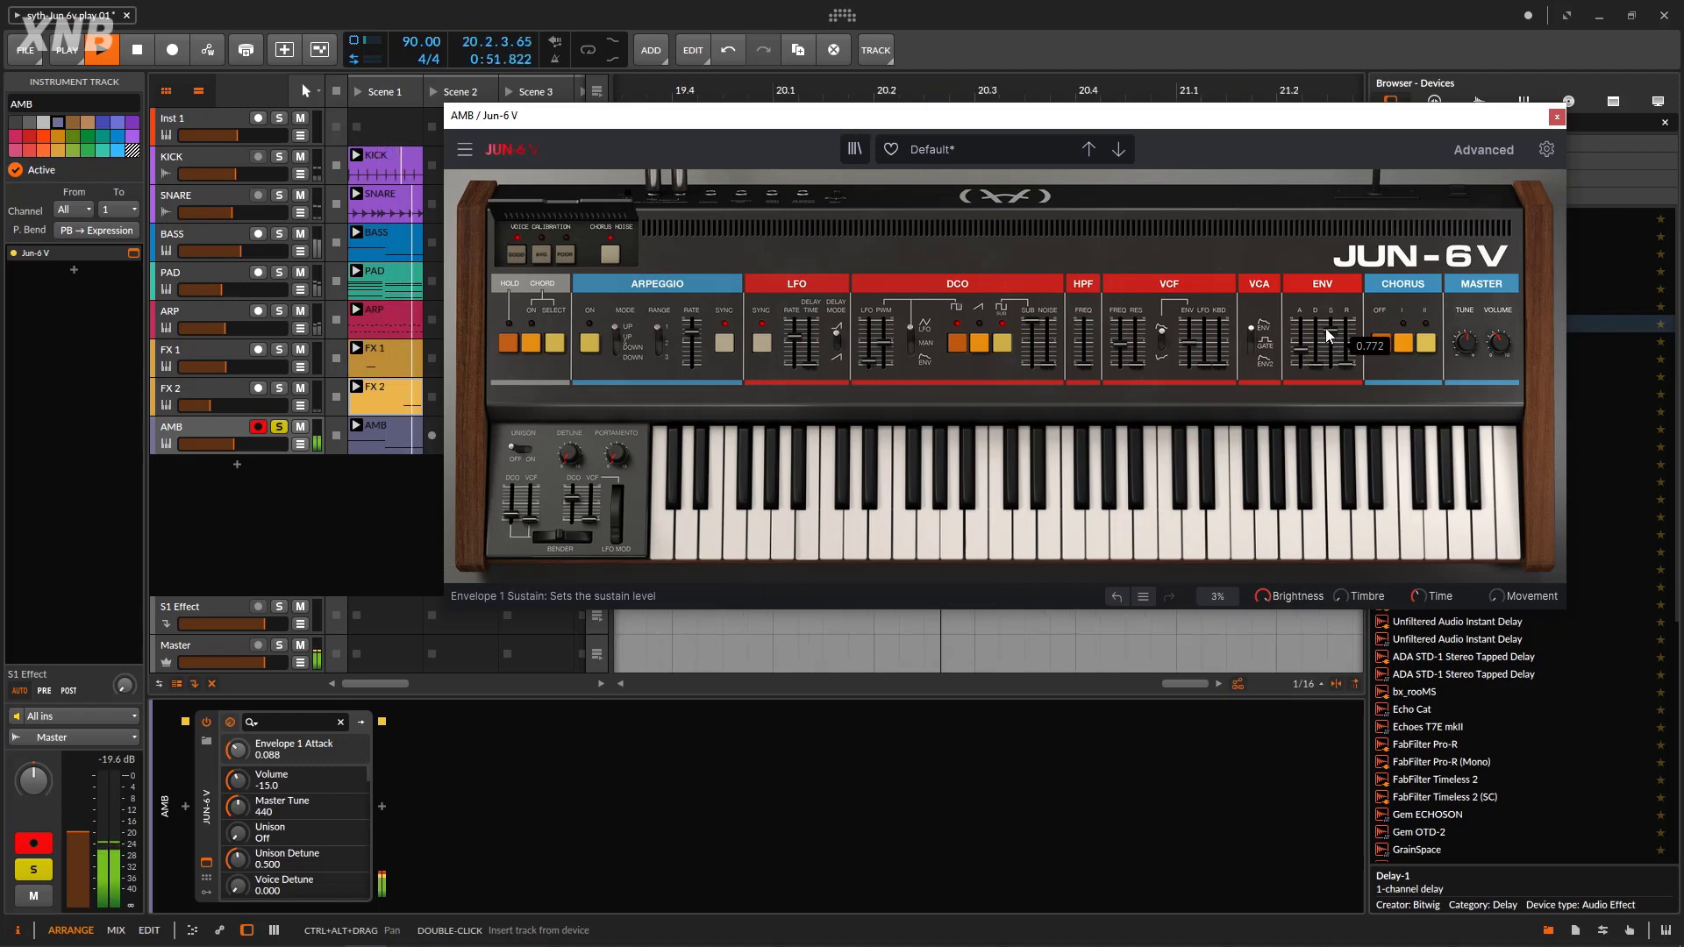
mouse_move(1344, 345)
left_mouse_down()
mouse_move(1350, 375)
mouse_move(1347, 346)
left_mouse_up()
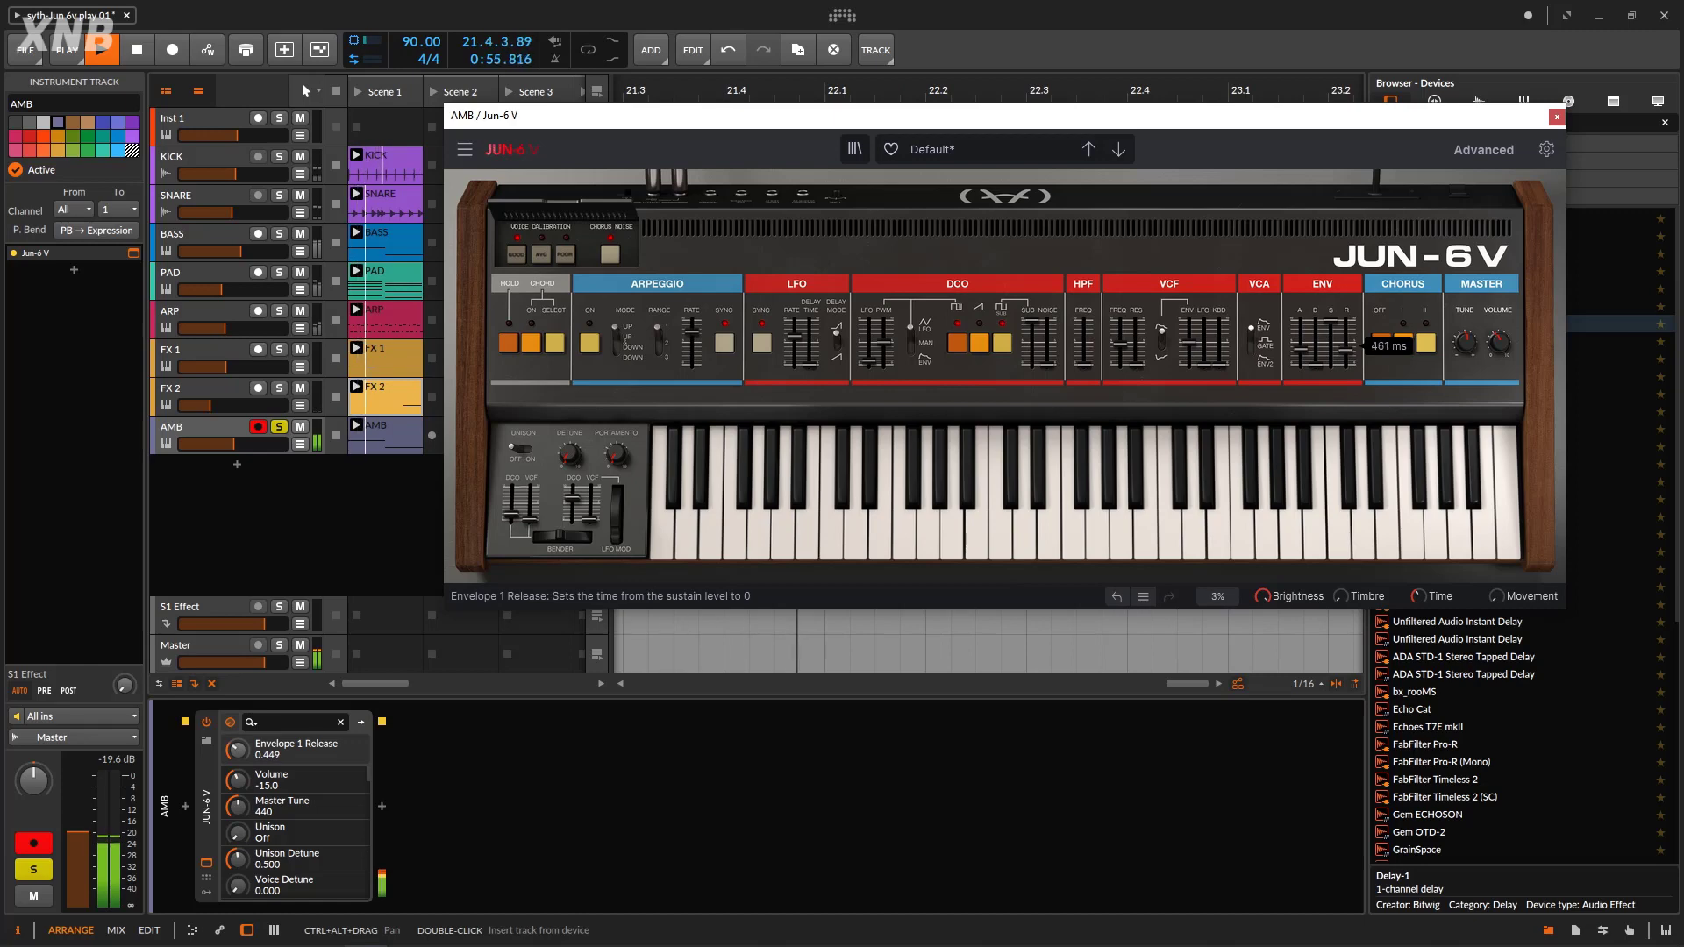
left_click_drag(1300, 349, 1330, 324)
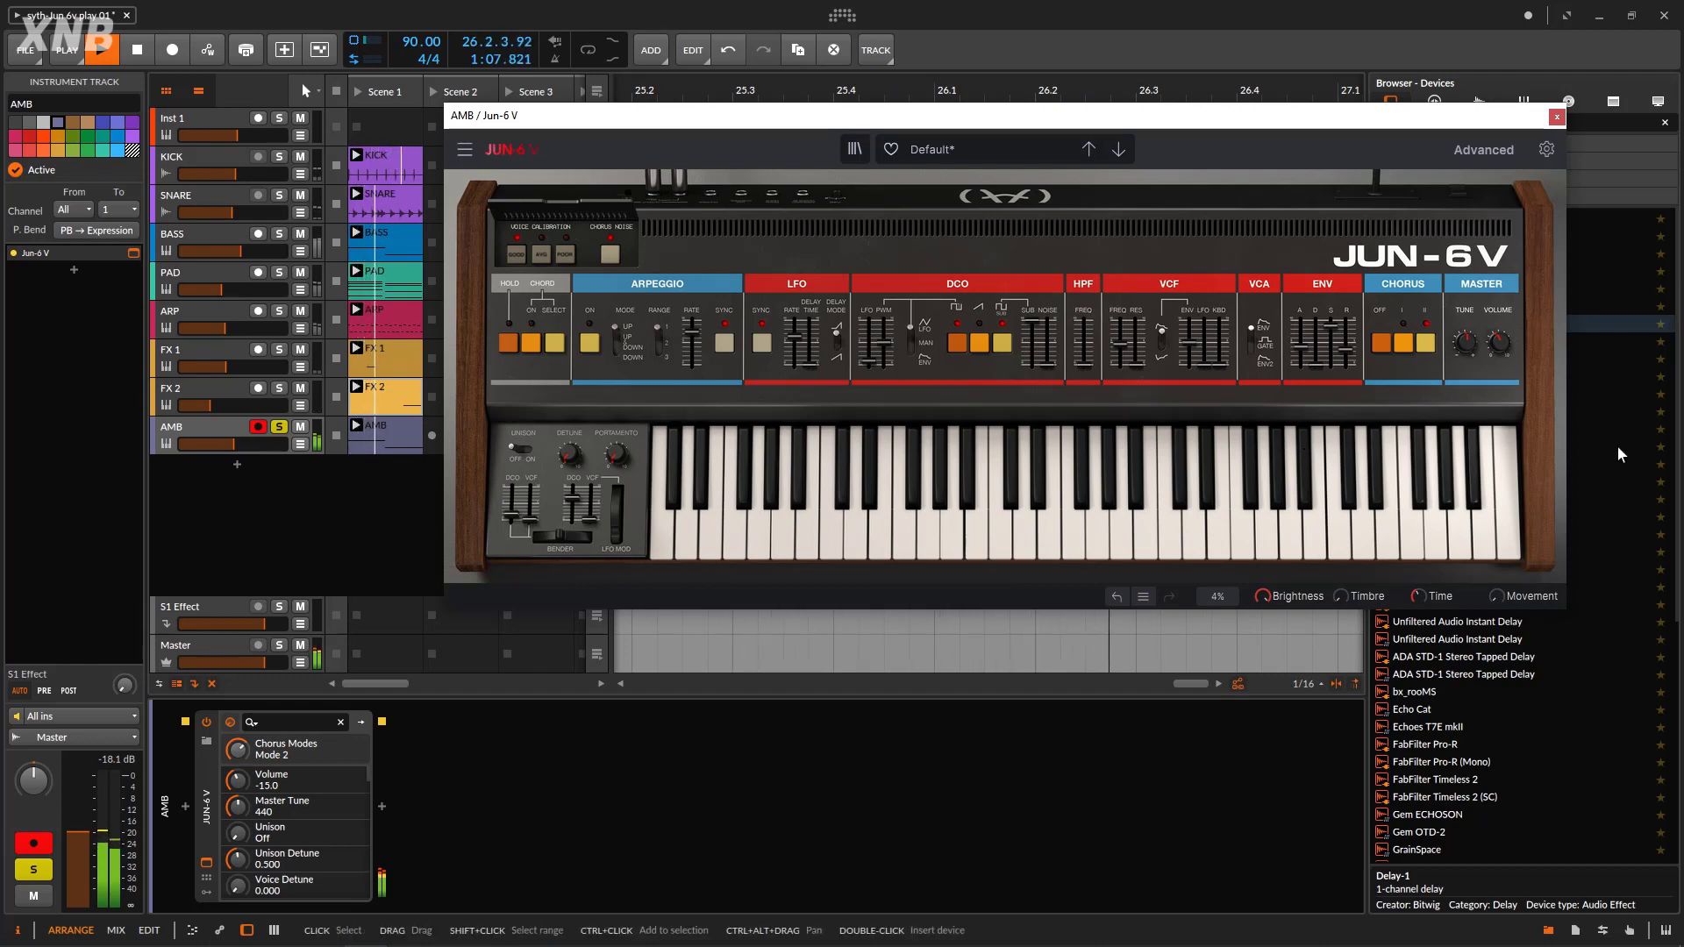
Set the VCF keyboard modulation to 1.00 and the cutoff to 275 Hz, and close the synth window
left_click(1221, 367)
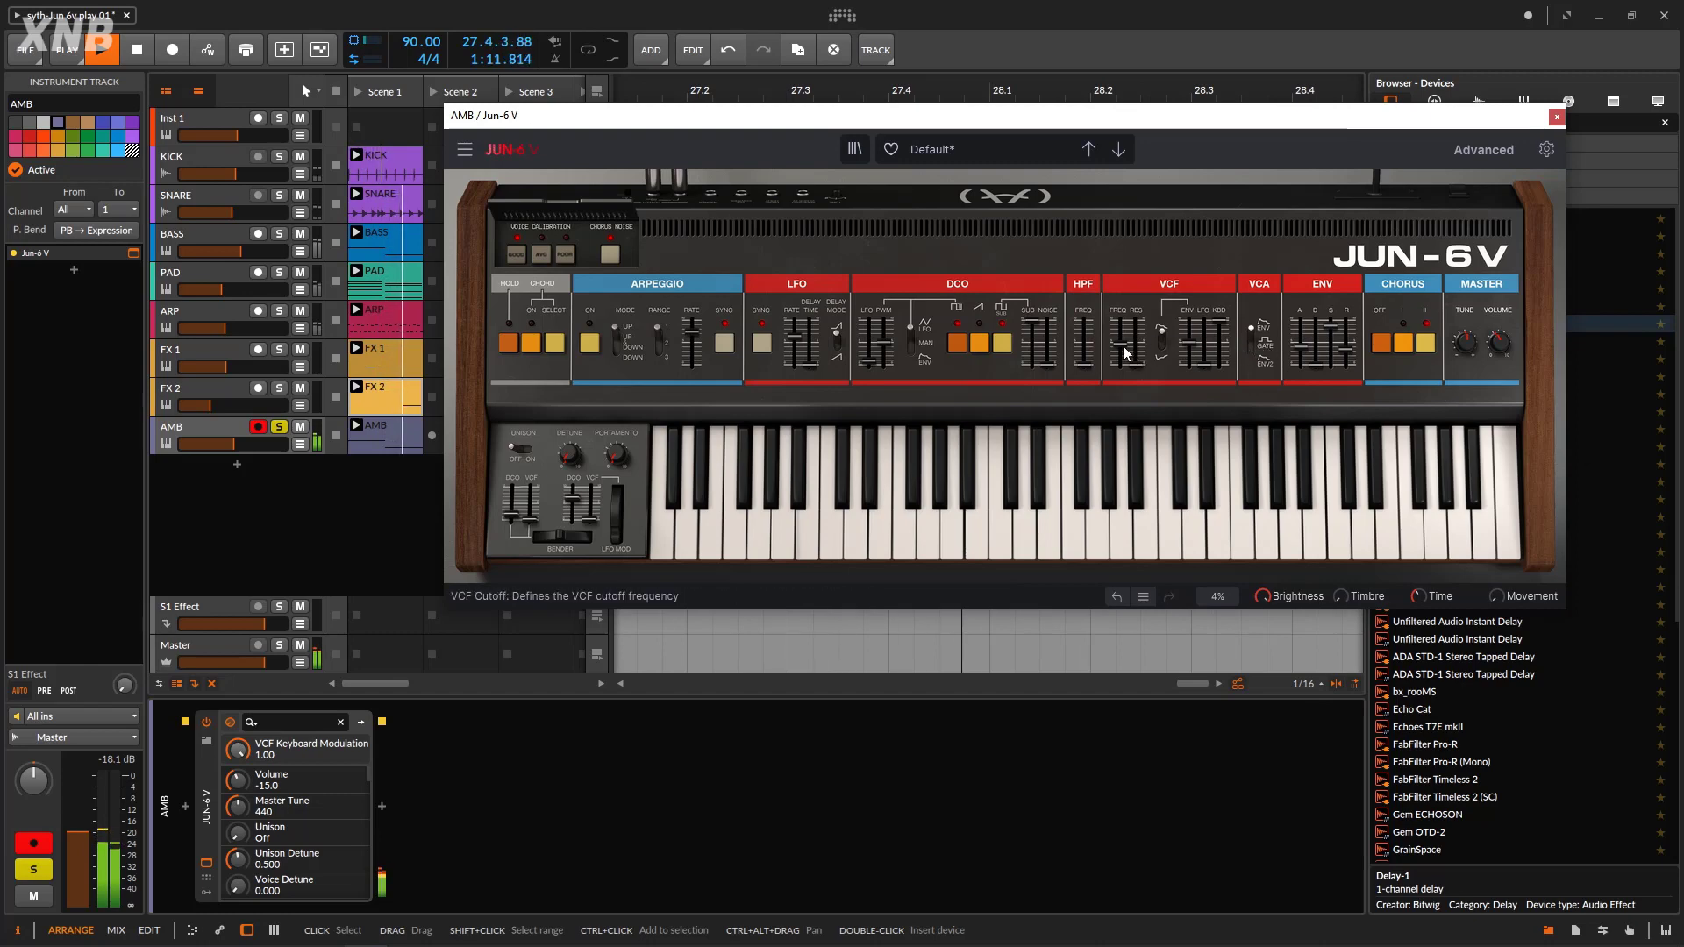
mouse_move(1119, 345)
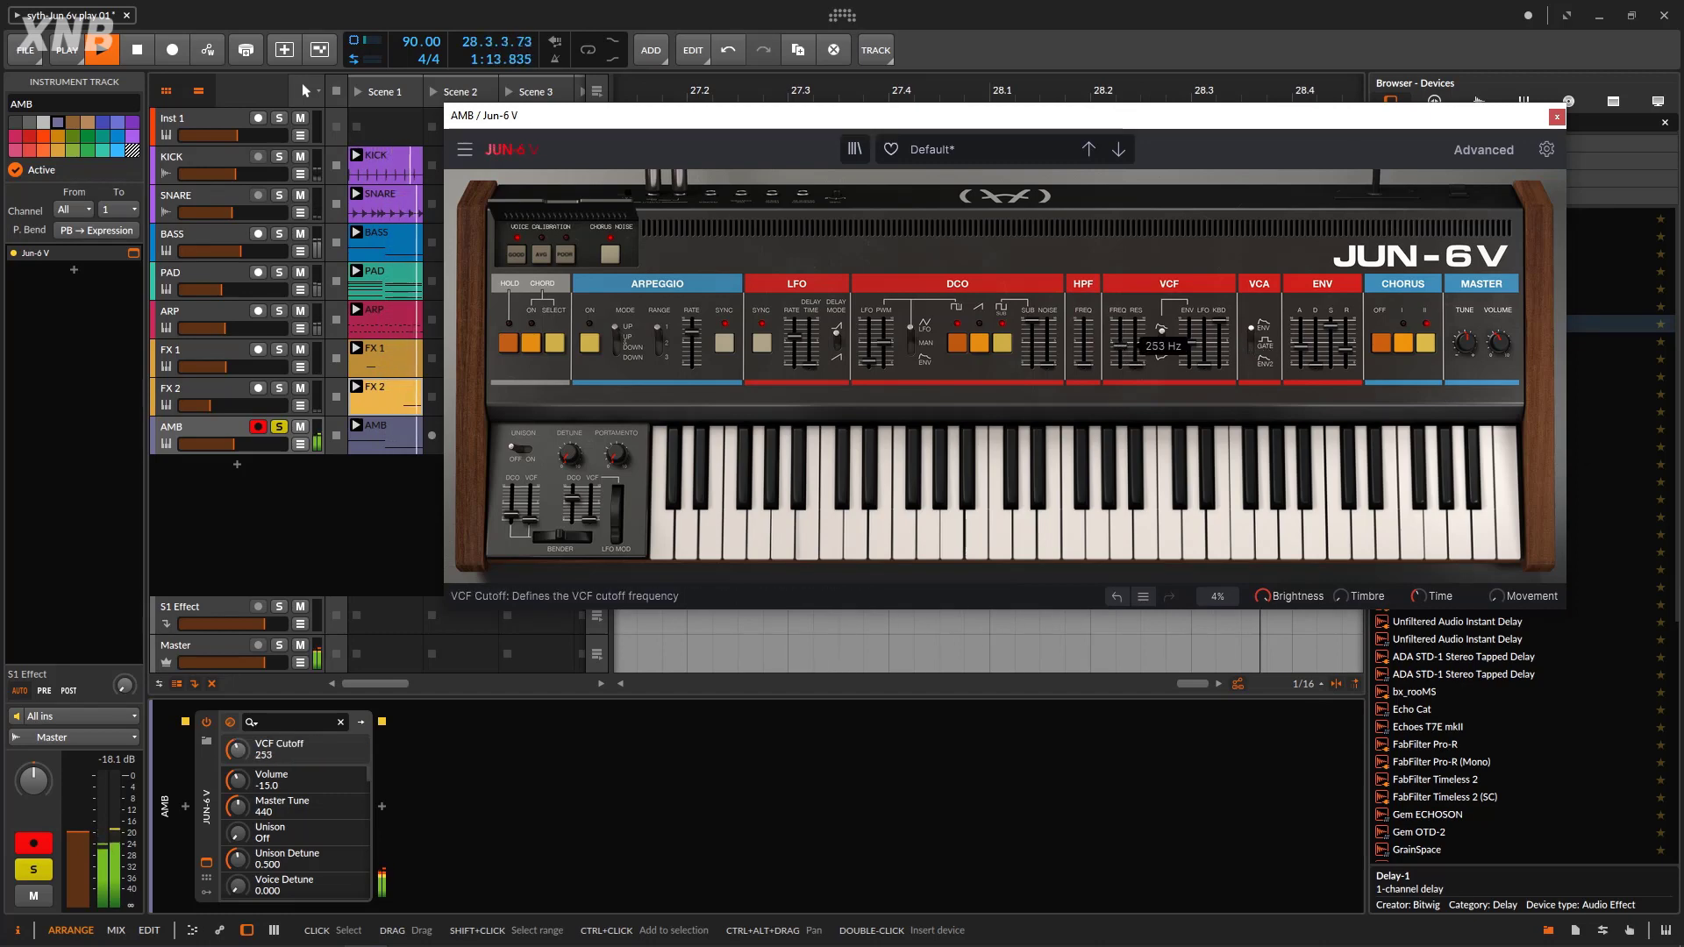
left_click_drag(1120, 347, 1120, 346)
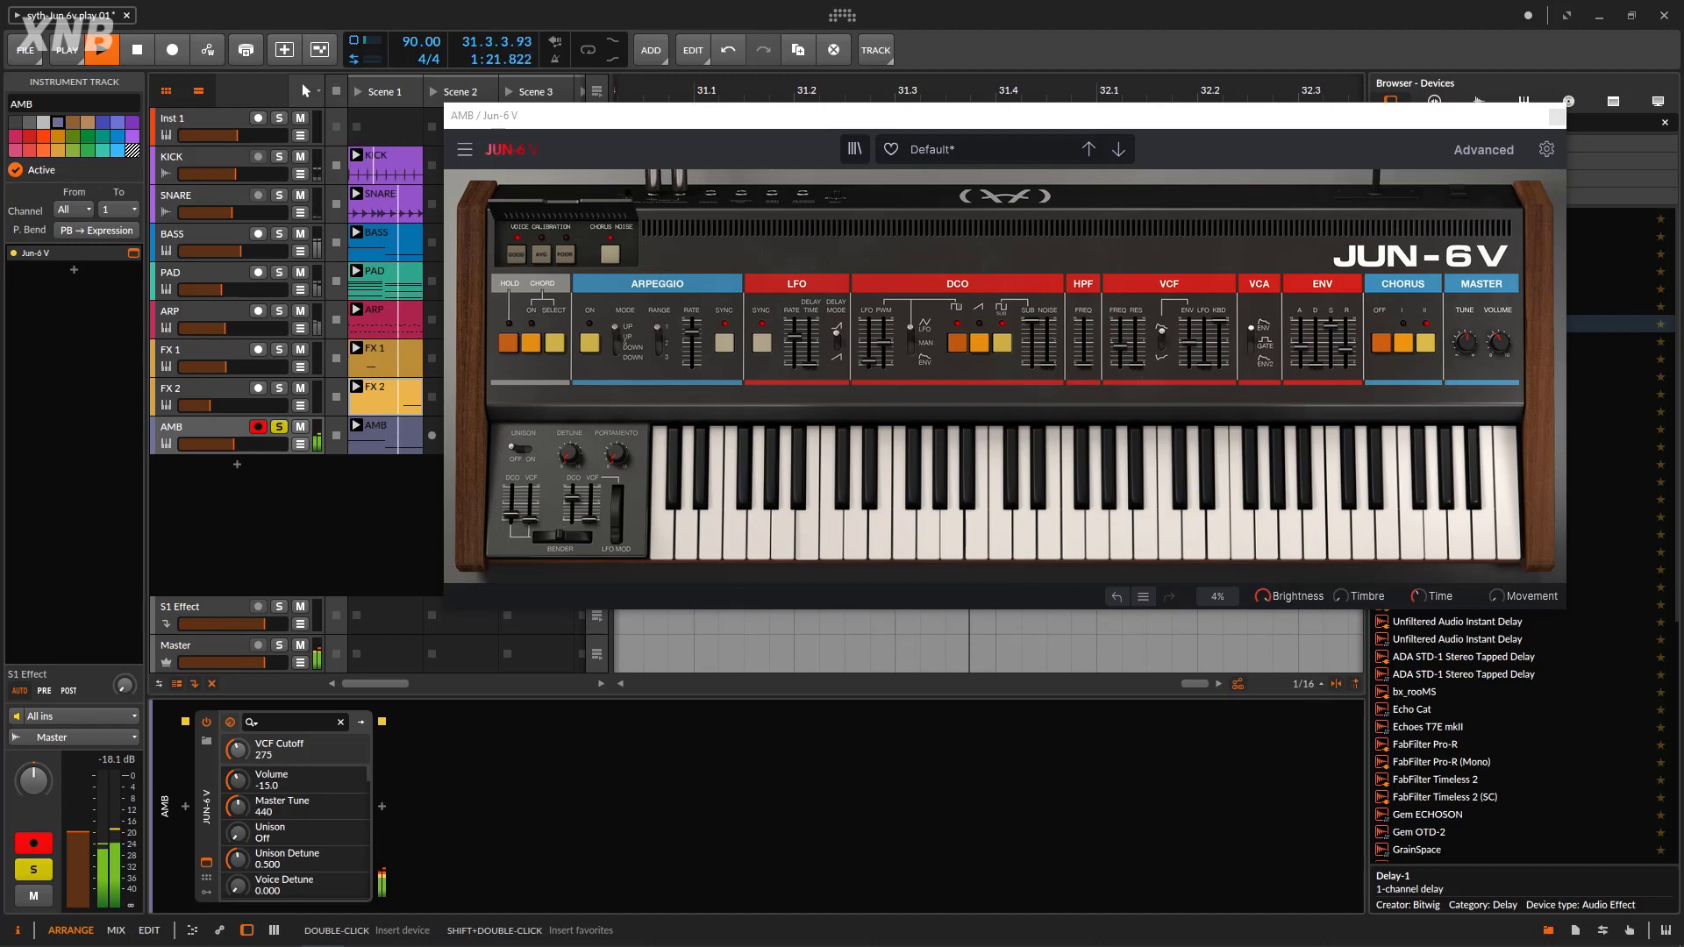
left_click(1491, 151)
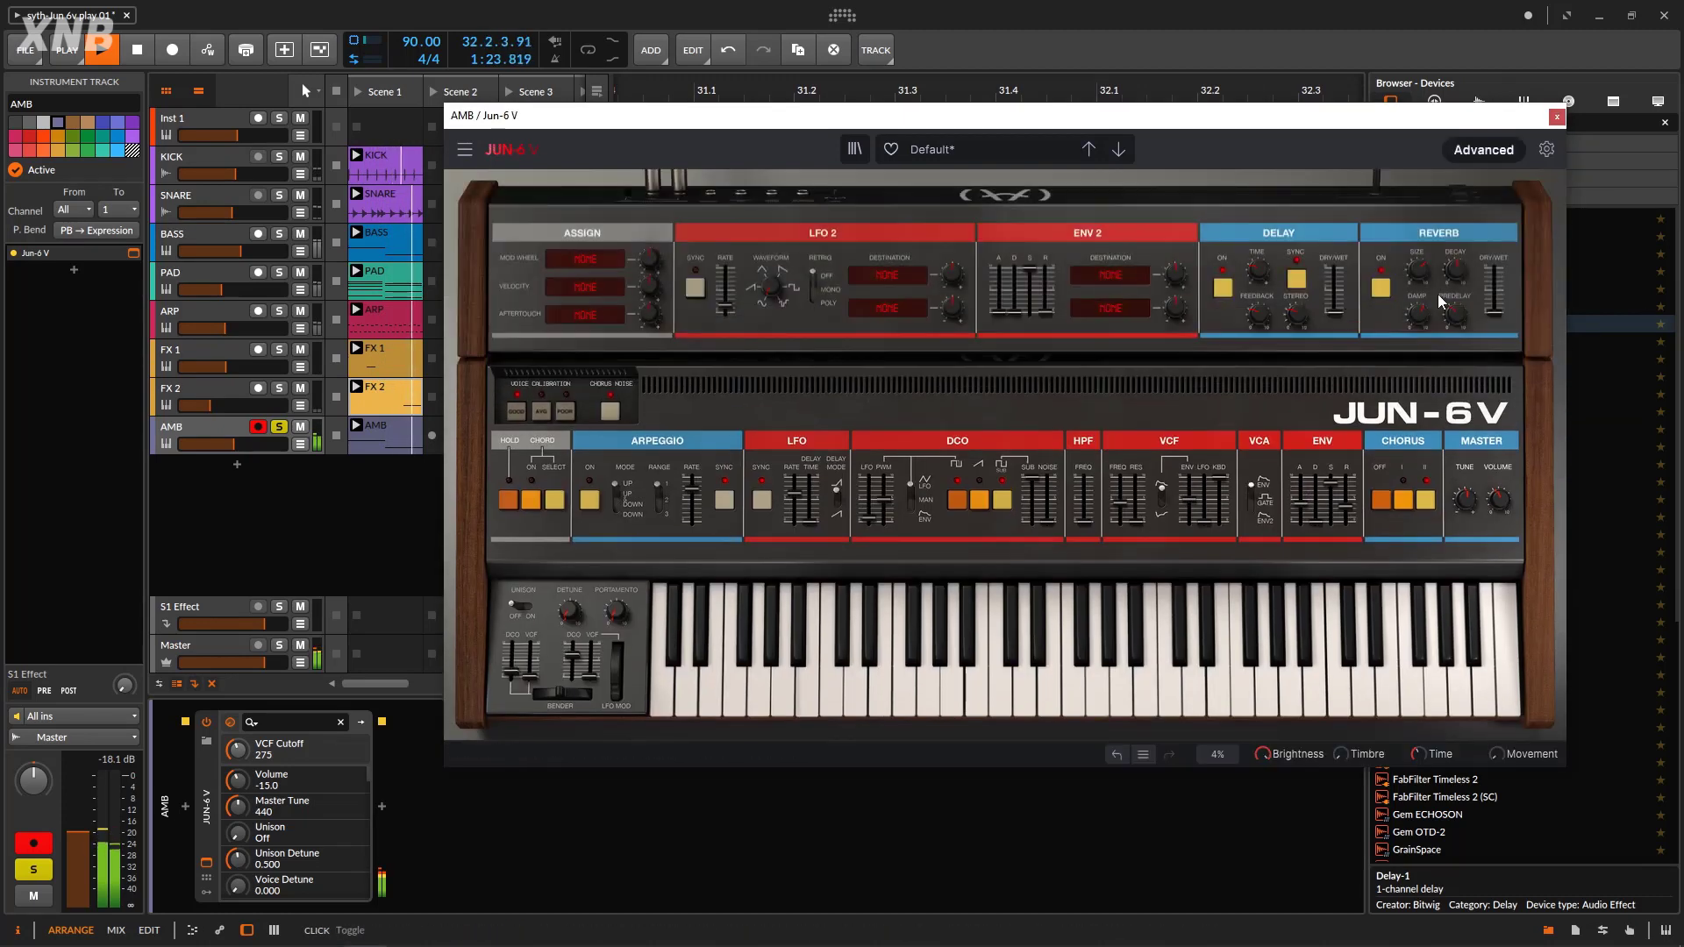
left_click(1557, 118)
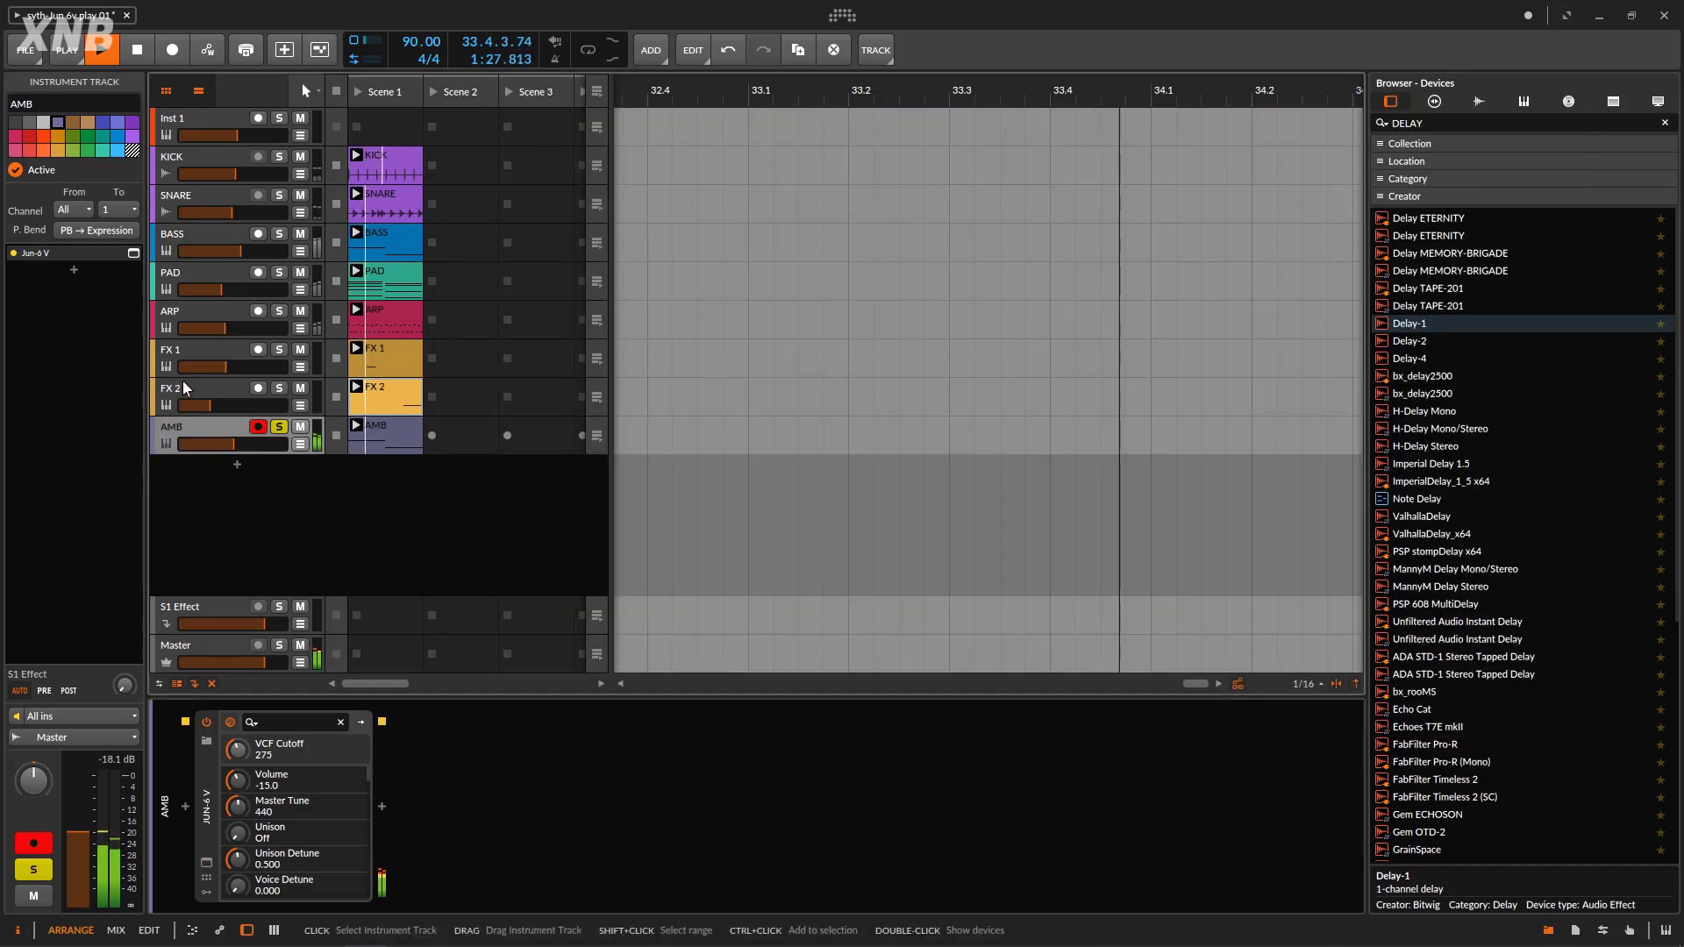
Copy the Kickstart device from the ARP track to AMB, open its window and set the mix to 90%
left_click(200, 312)
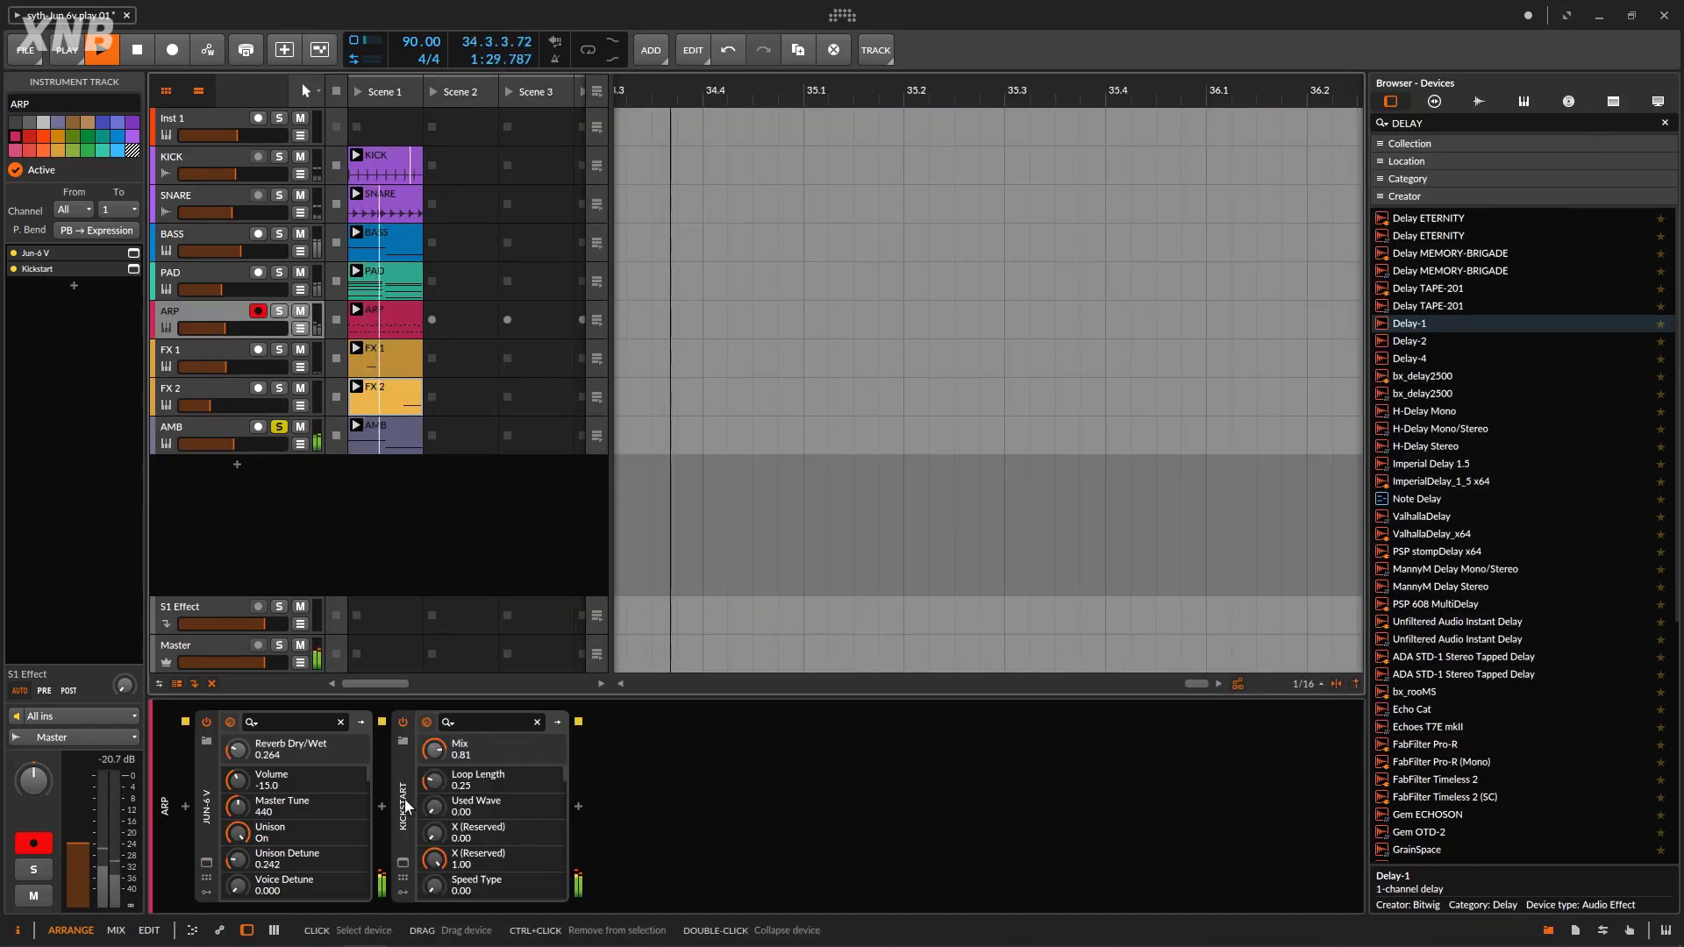
left_click_drag(403, 798, 171, 443)
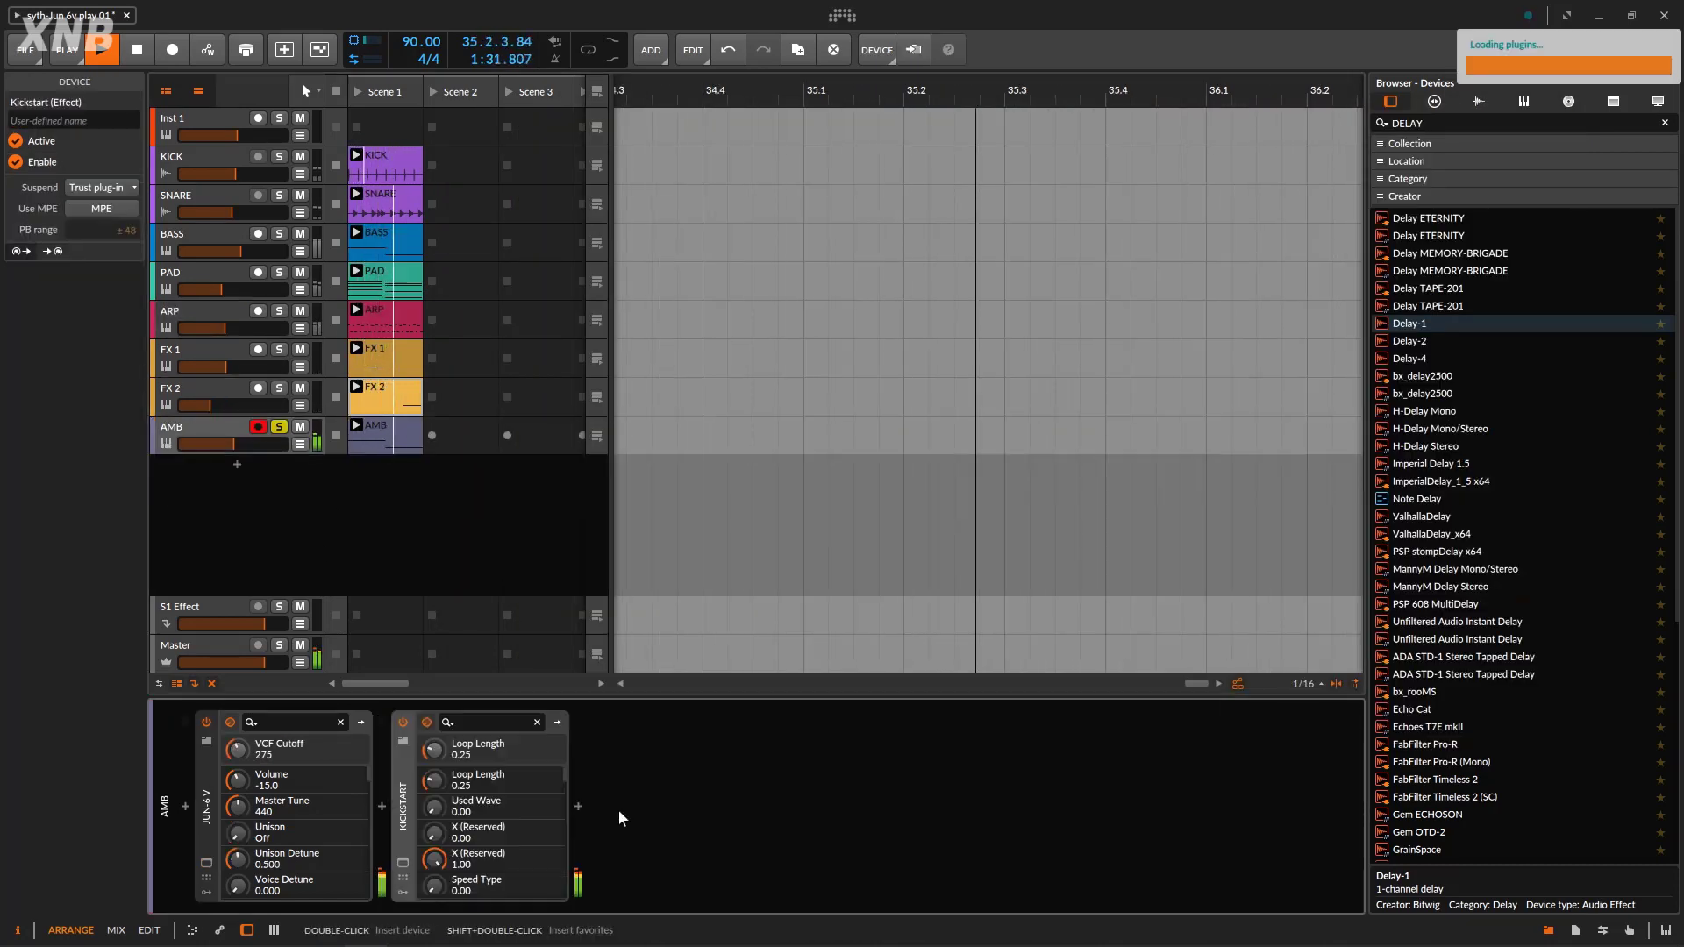
left_click(403, 863)
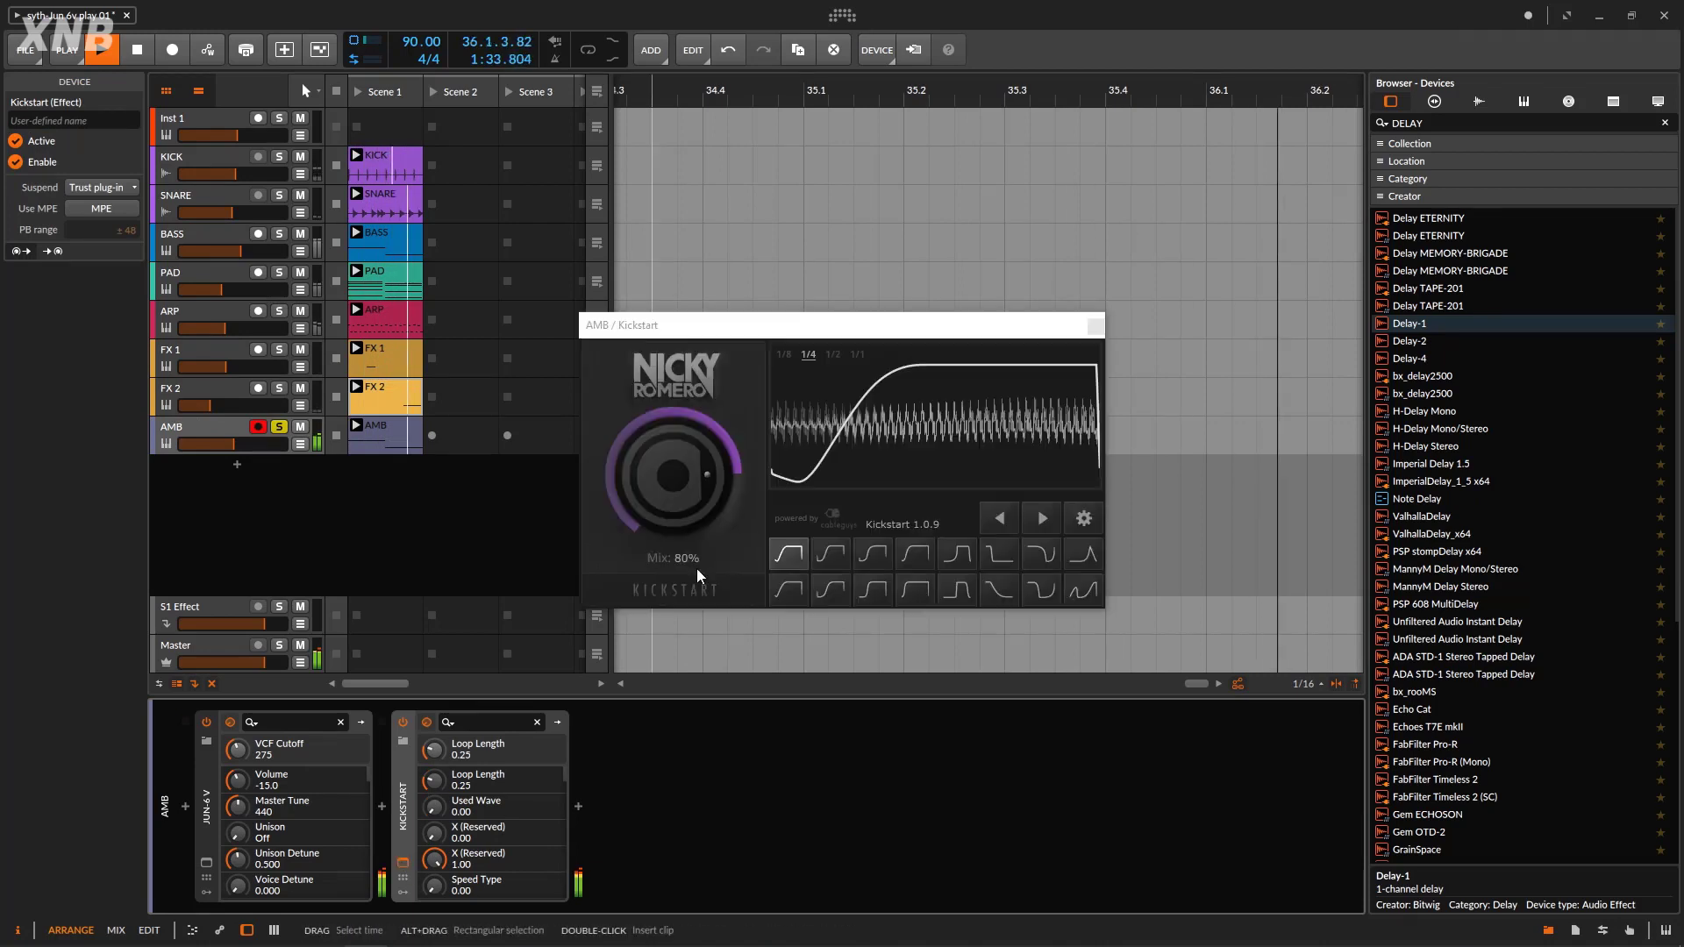
Unsolo AMB, lower its volume in the full mix and toggle its mute to compare
left_click(279, 427)
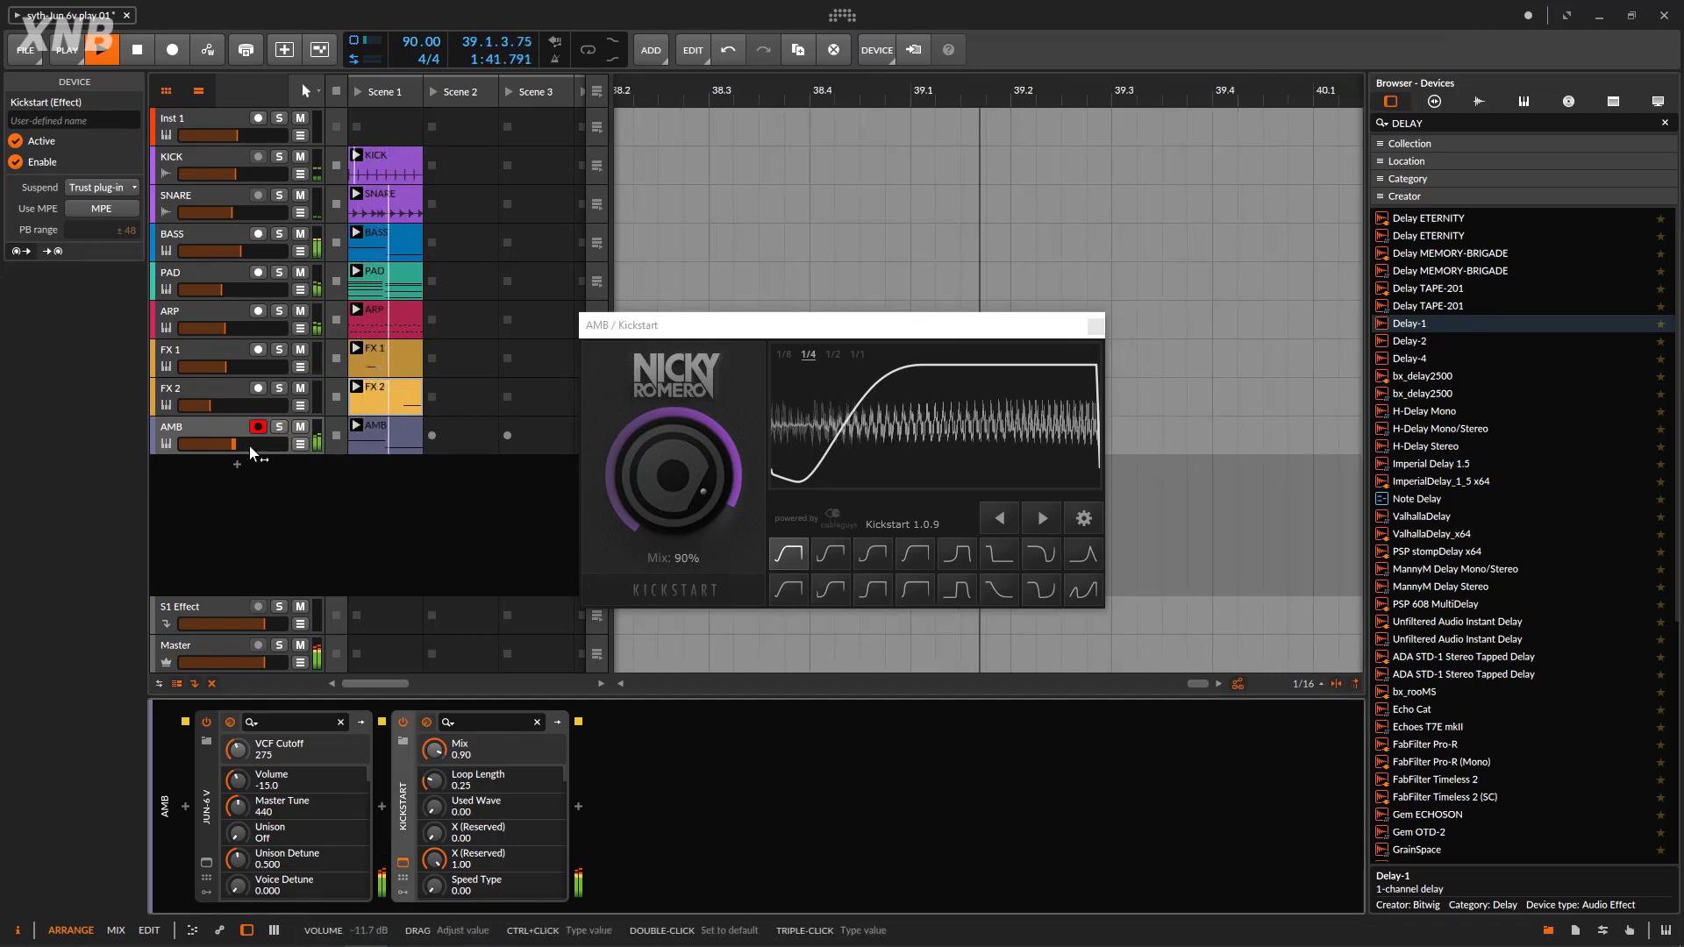
left_click_drag(249, 444, 217, 445)
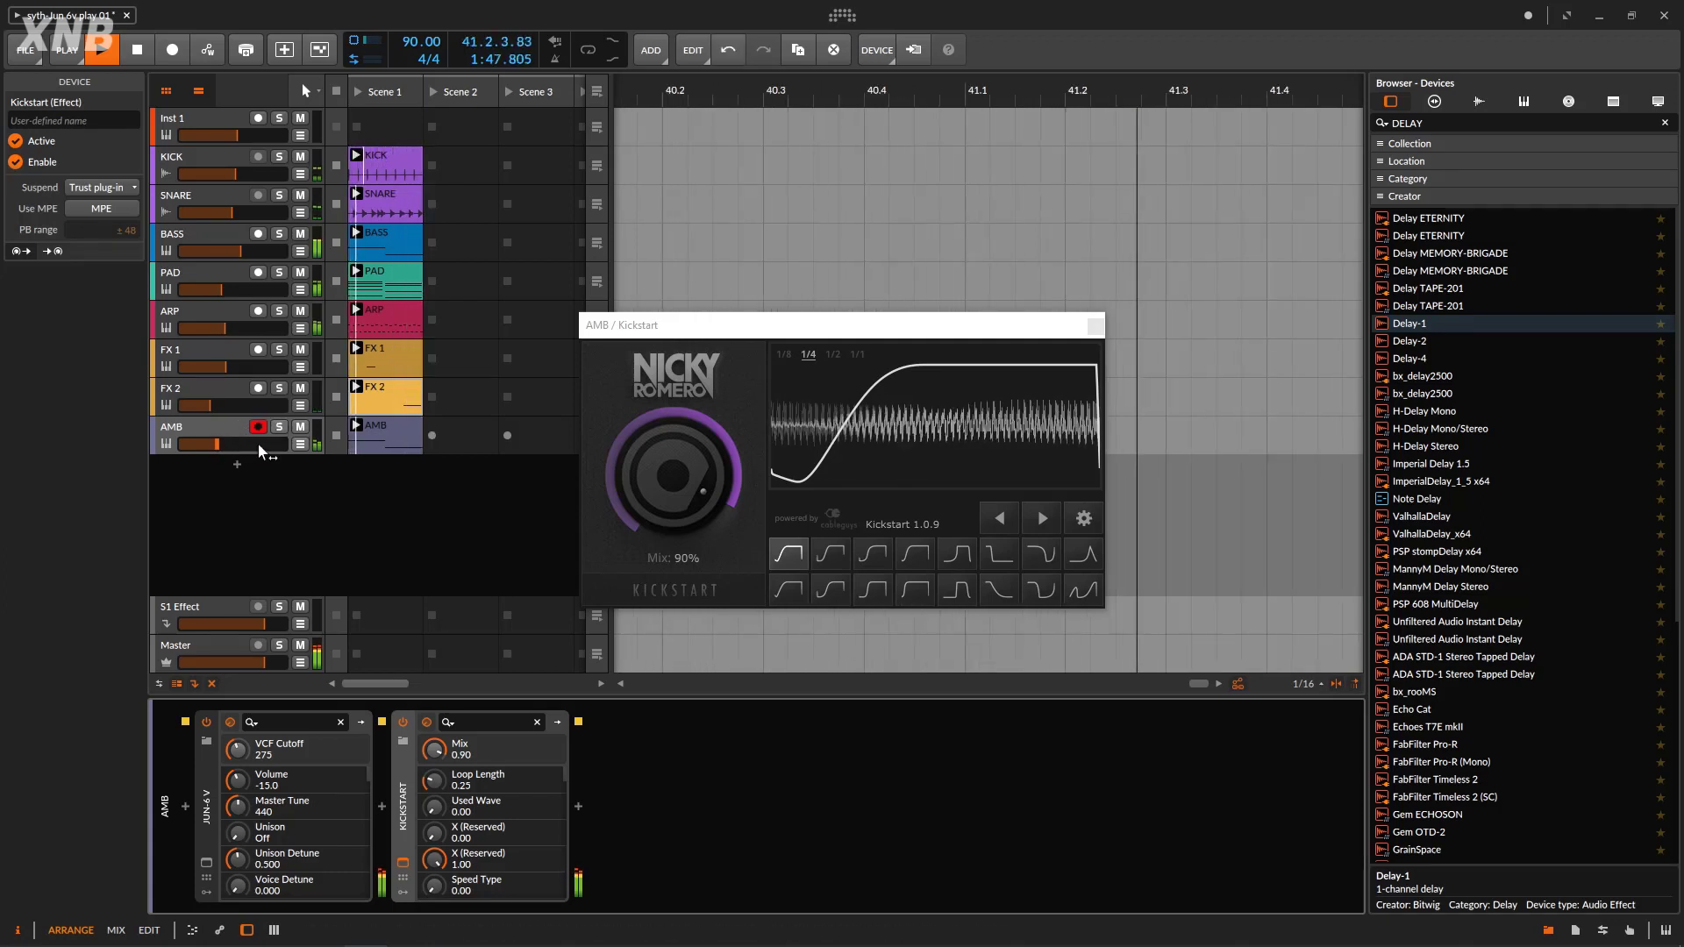
left_click(301, 427)
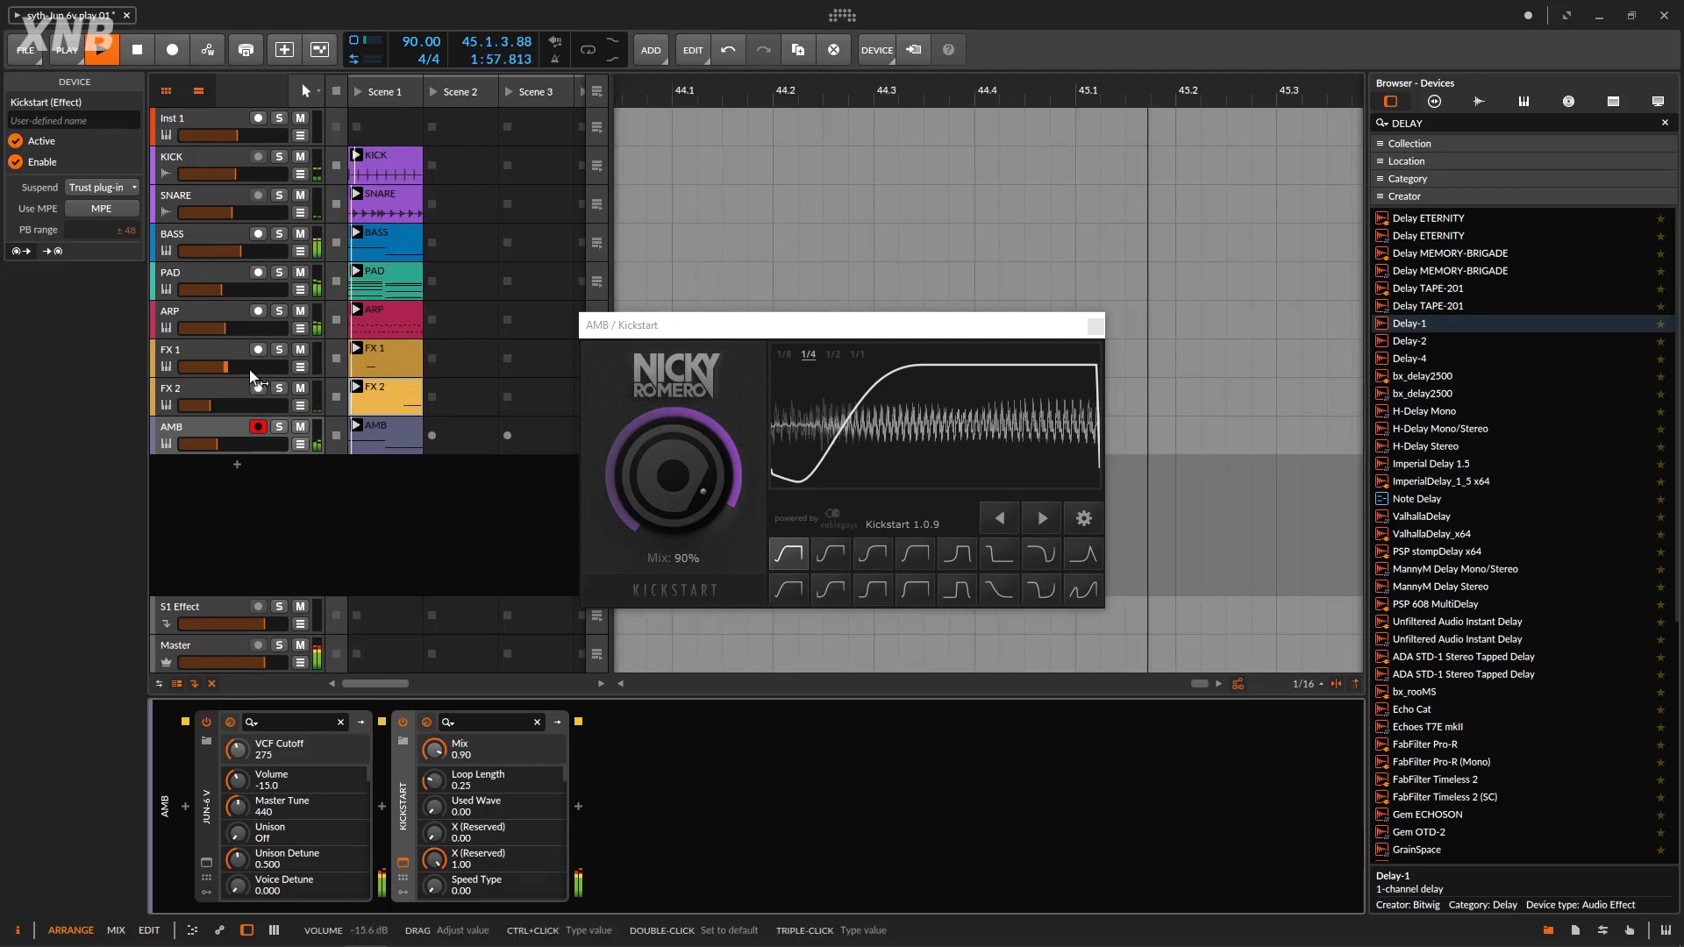
Set the FX 1 track's volume to -15.9 dB and close the Kickstart window
mouse_move(243, 400)
mouse_move(230, 361)
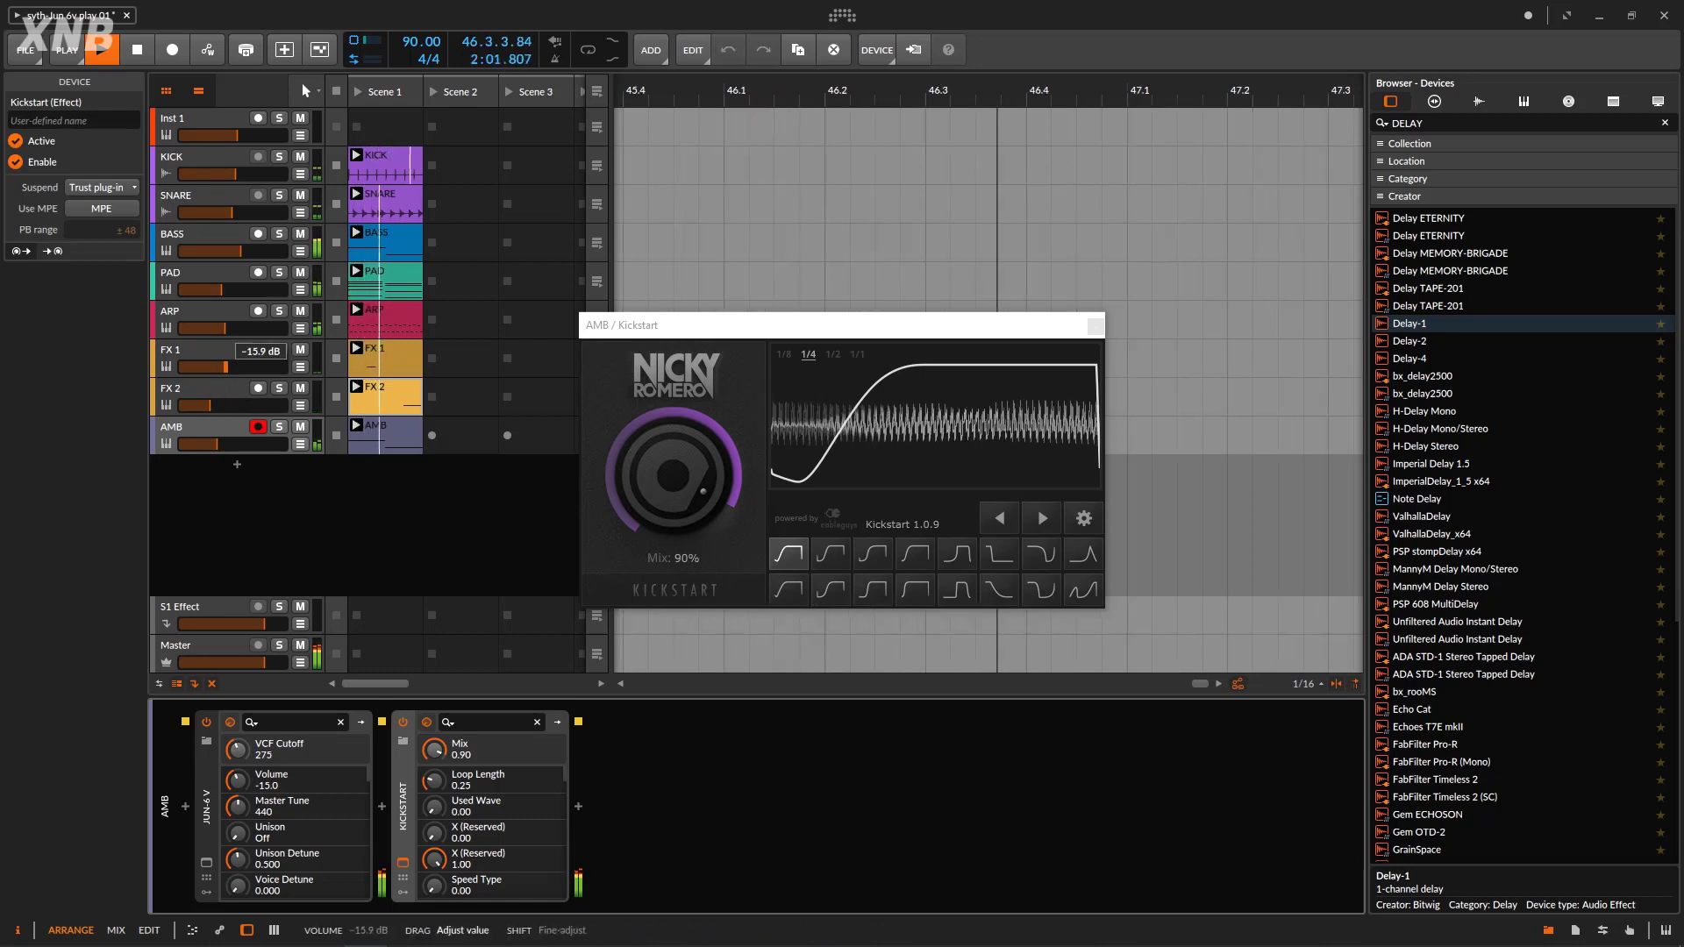
left_click(1095, 325)
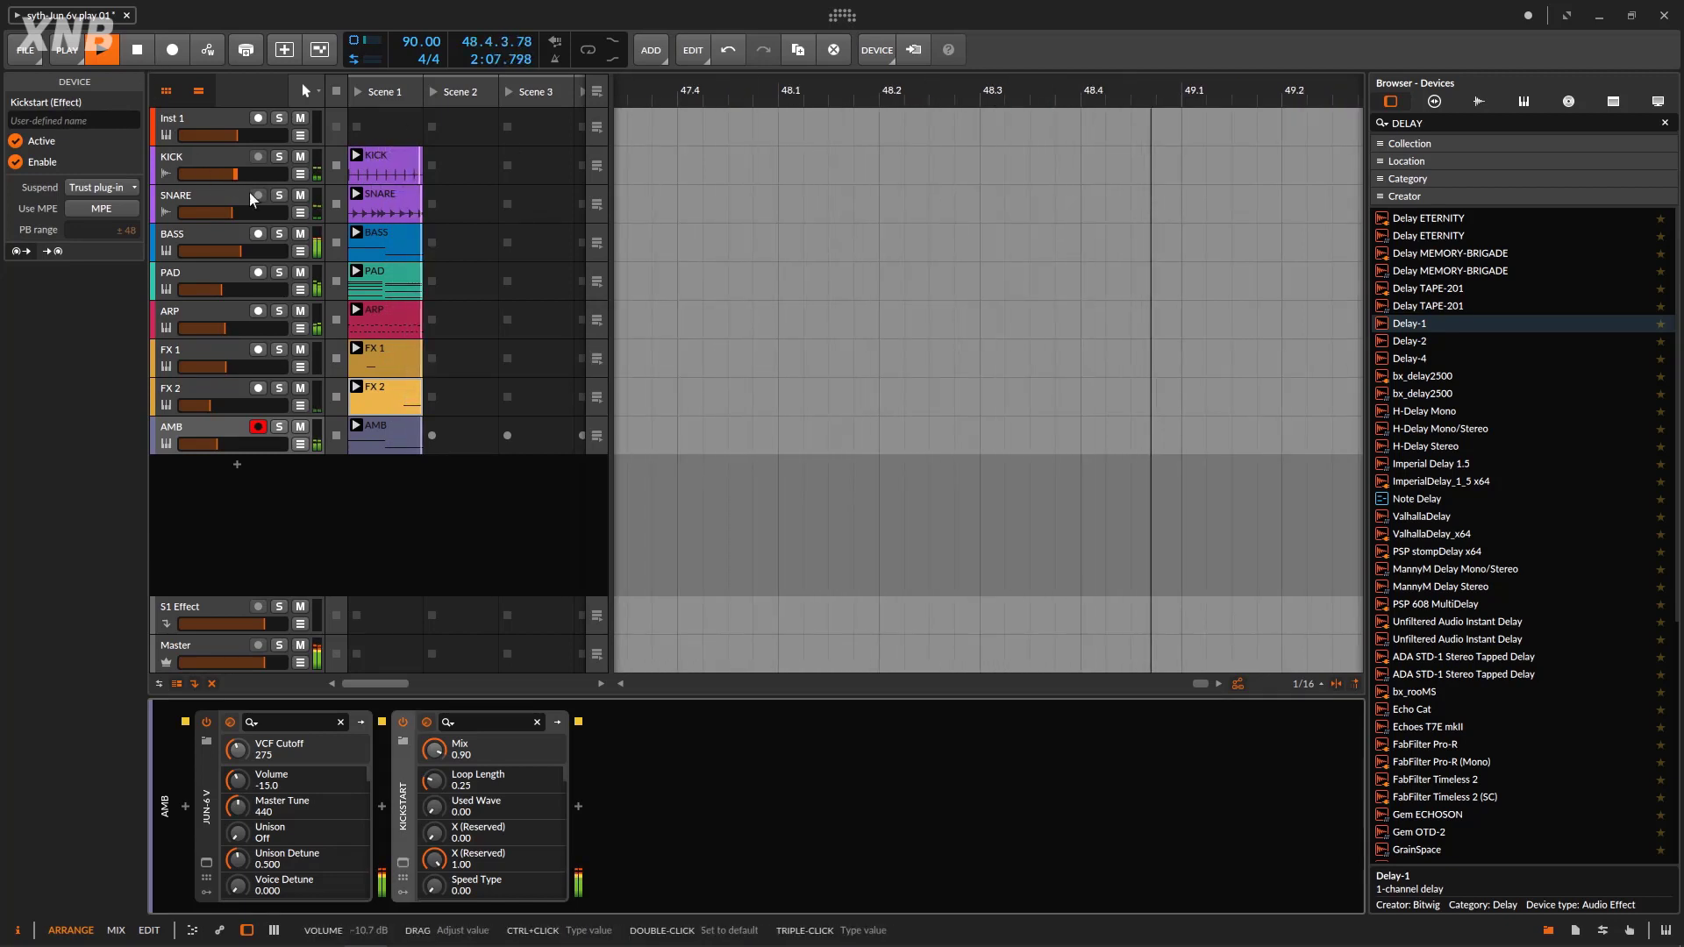
Set the SNARE track's volume to -12.3 dB, stop playback and relaunch Scene 1 to hear the full mix
left_click_drag(255, 212, 254, 211)
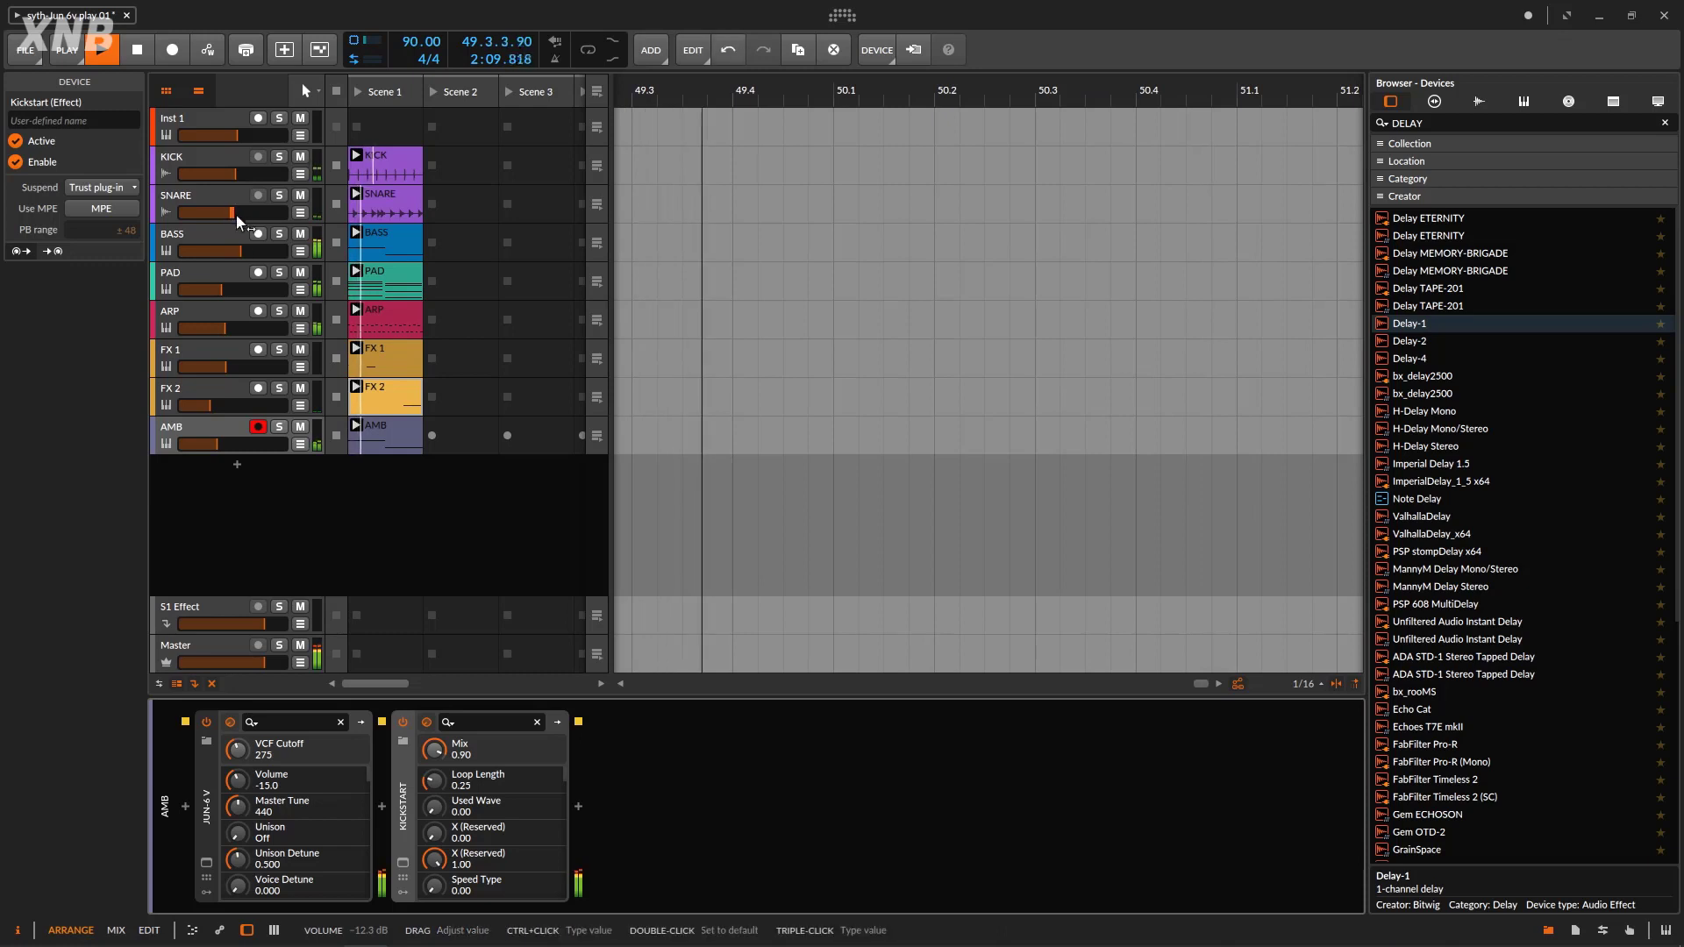
left_click(144, 60)
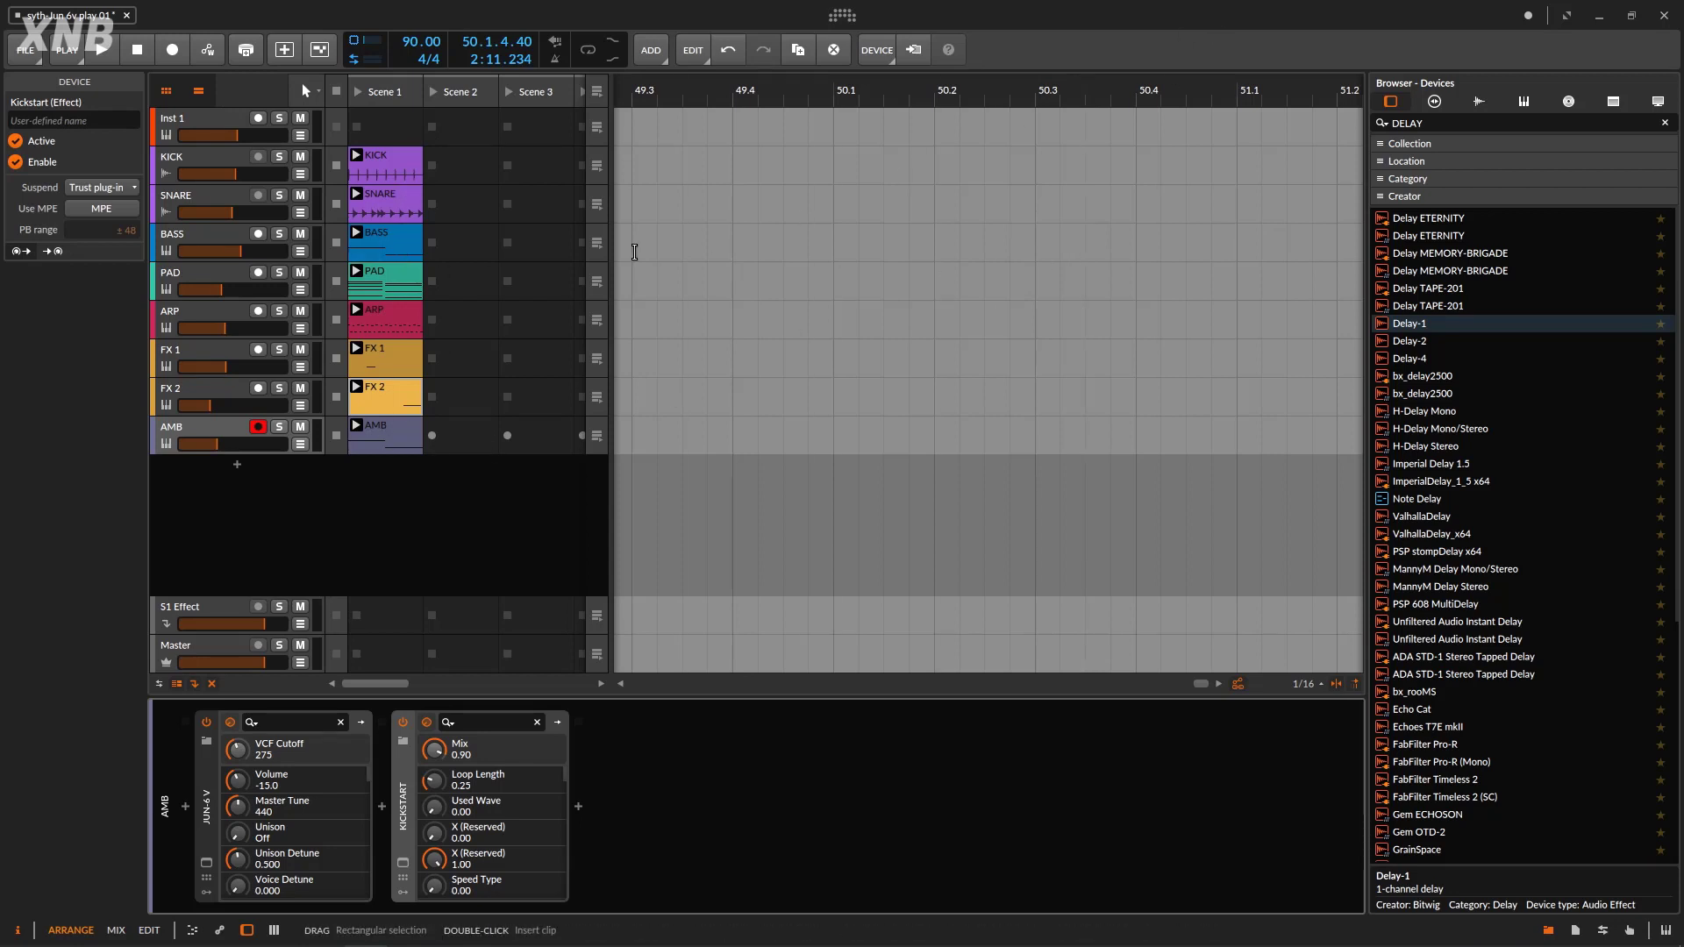
left_click(356, 95)
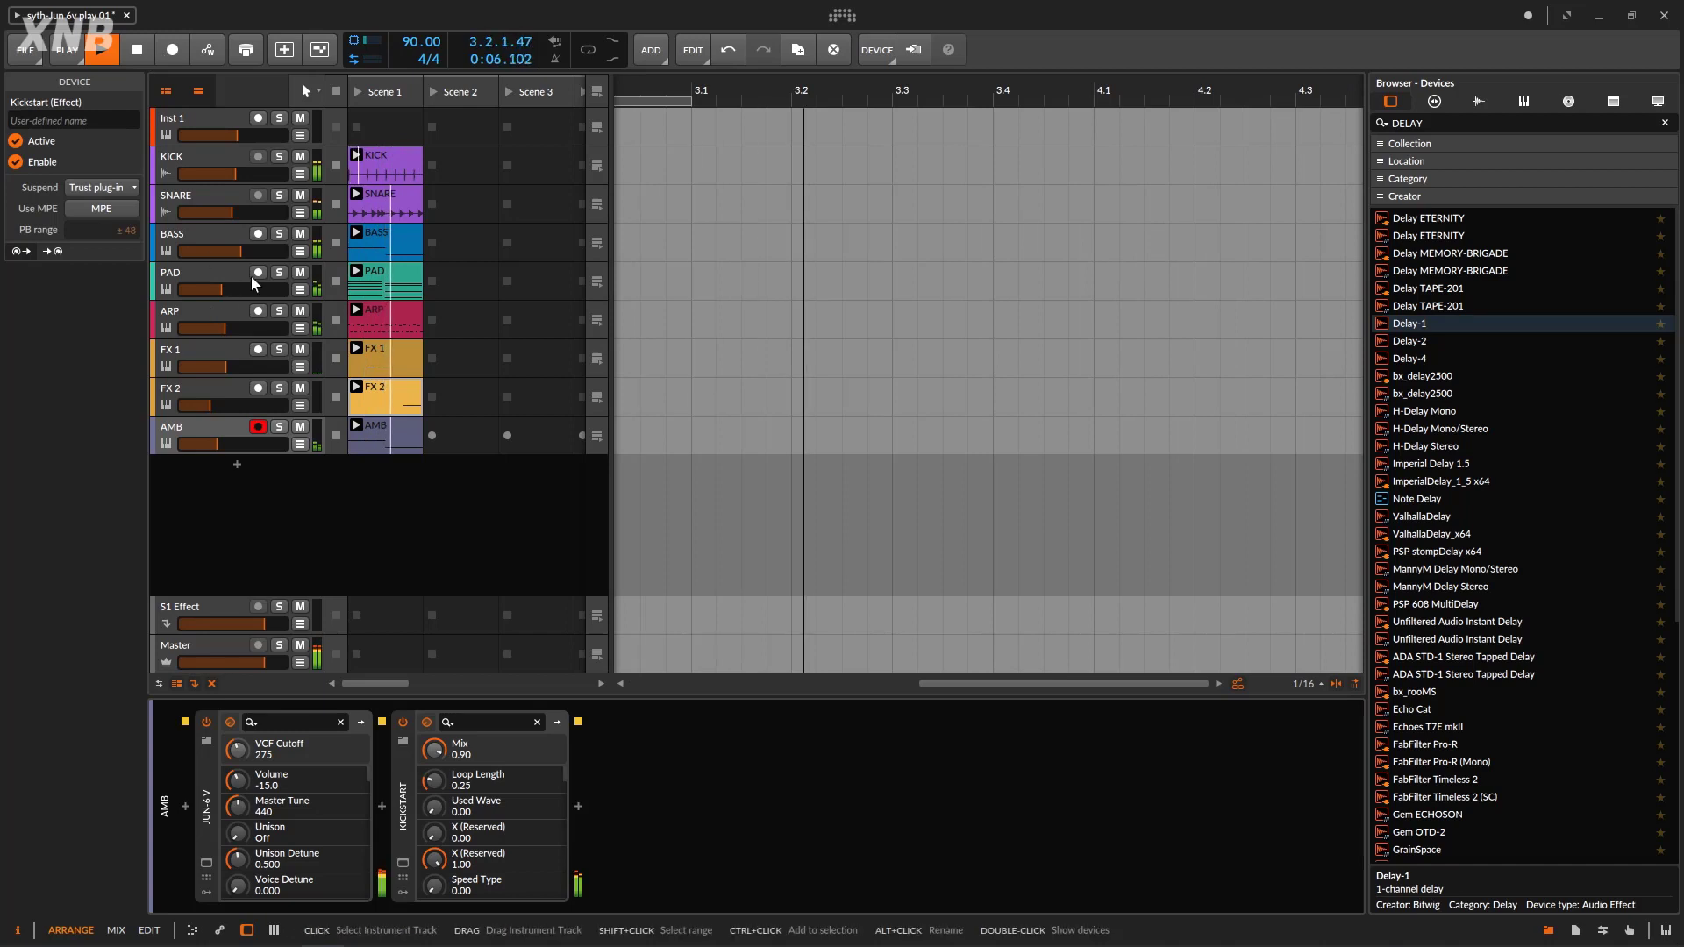
Solo the PAD track briefly during playback, select it and check its Jun-6 V window
left_click(277, 273)
left_click(278, 275)
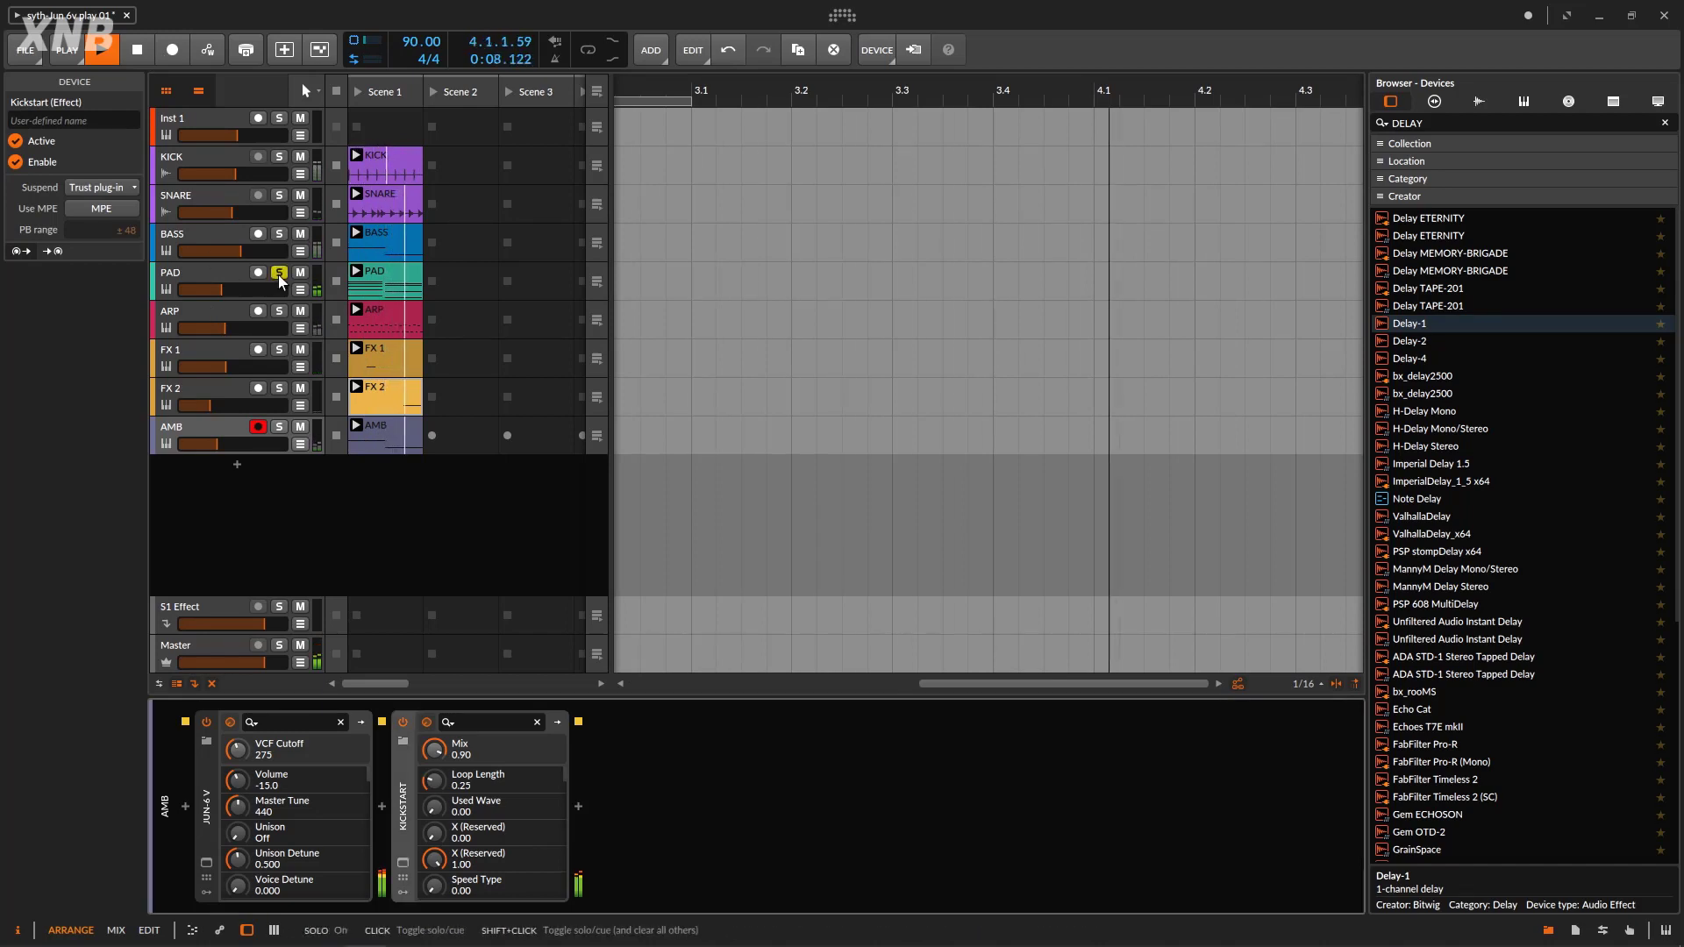
left_click(217, 271)
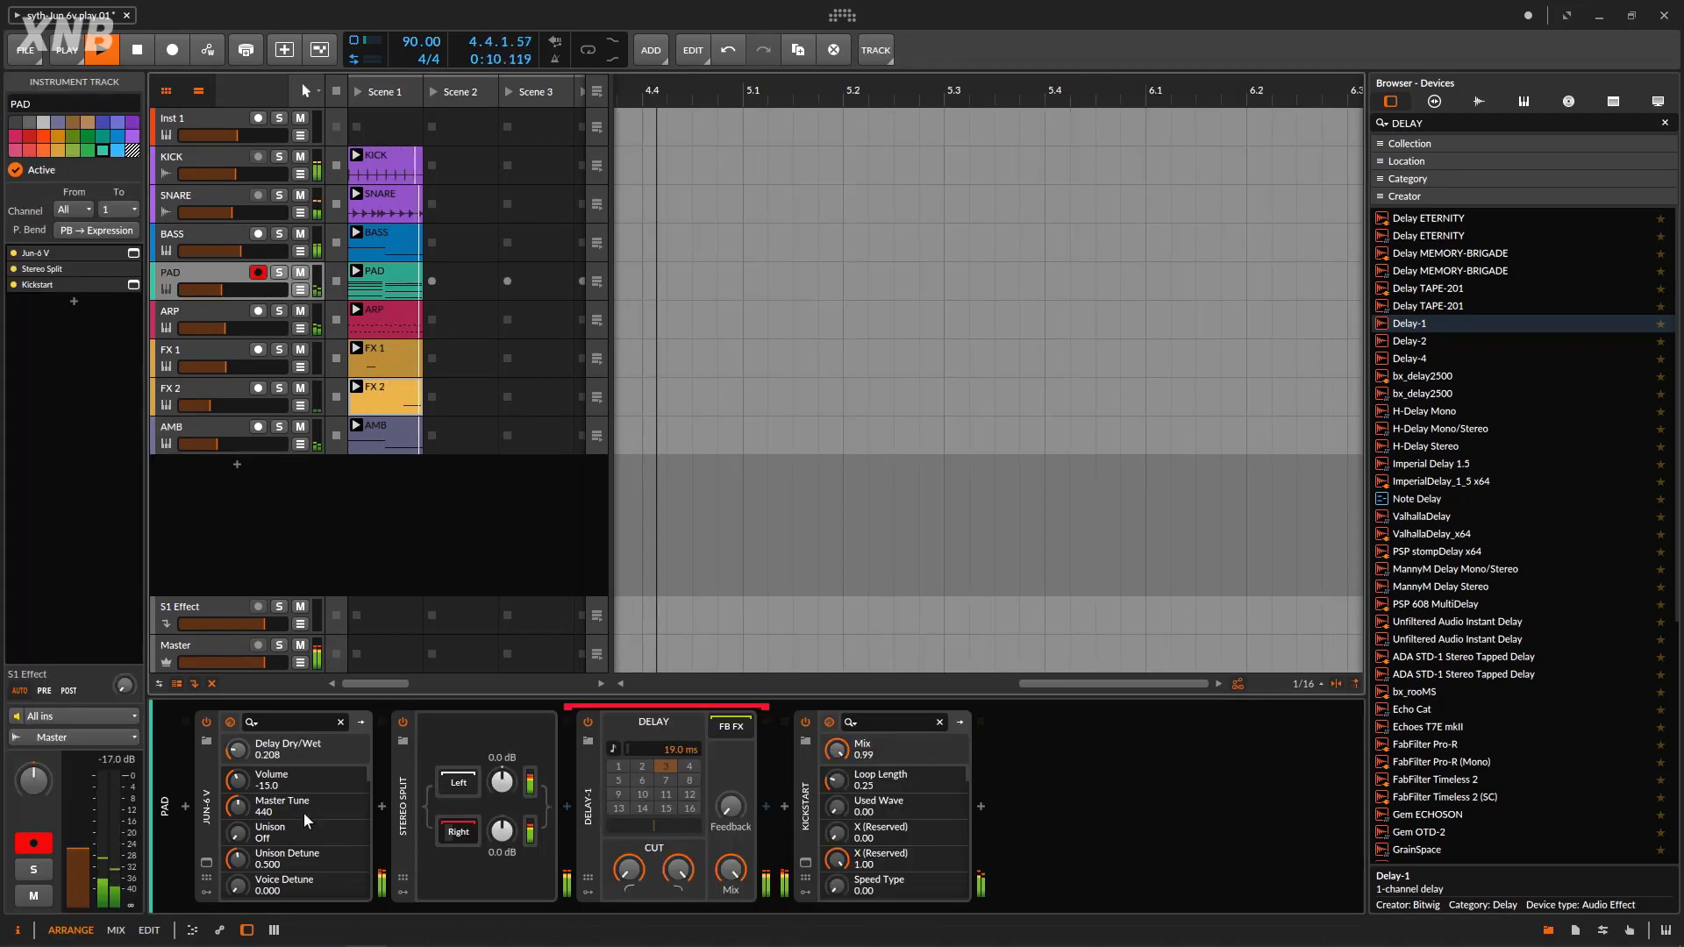
left_click(208, 863)
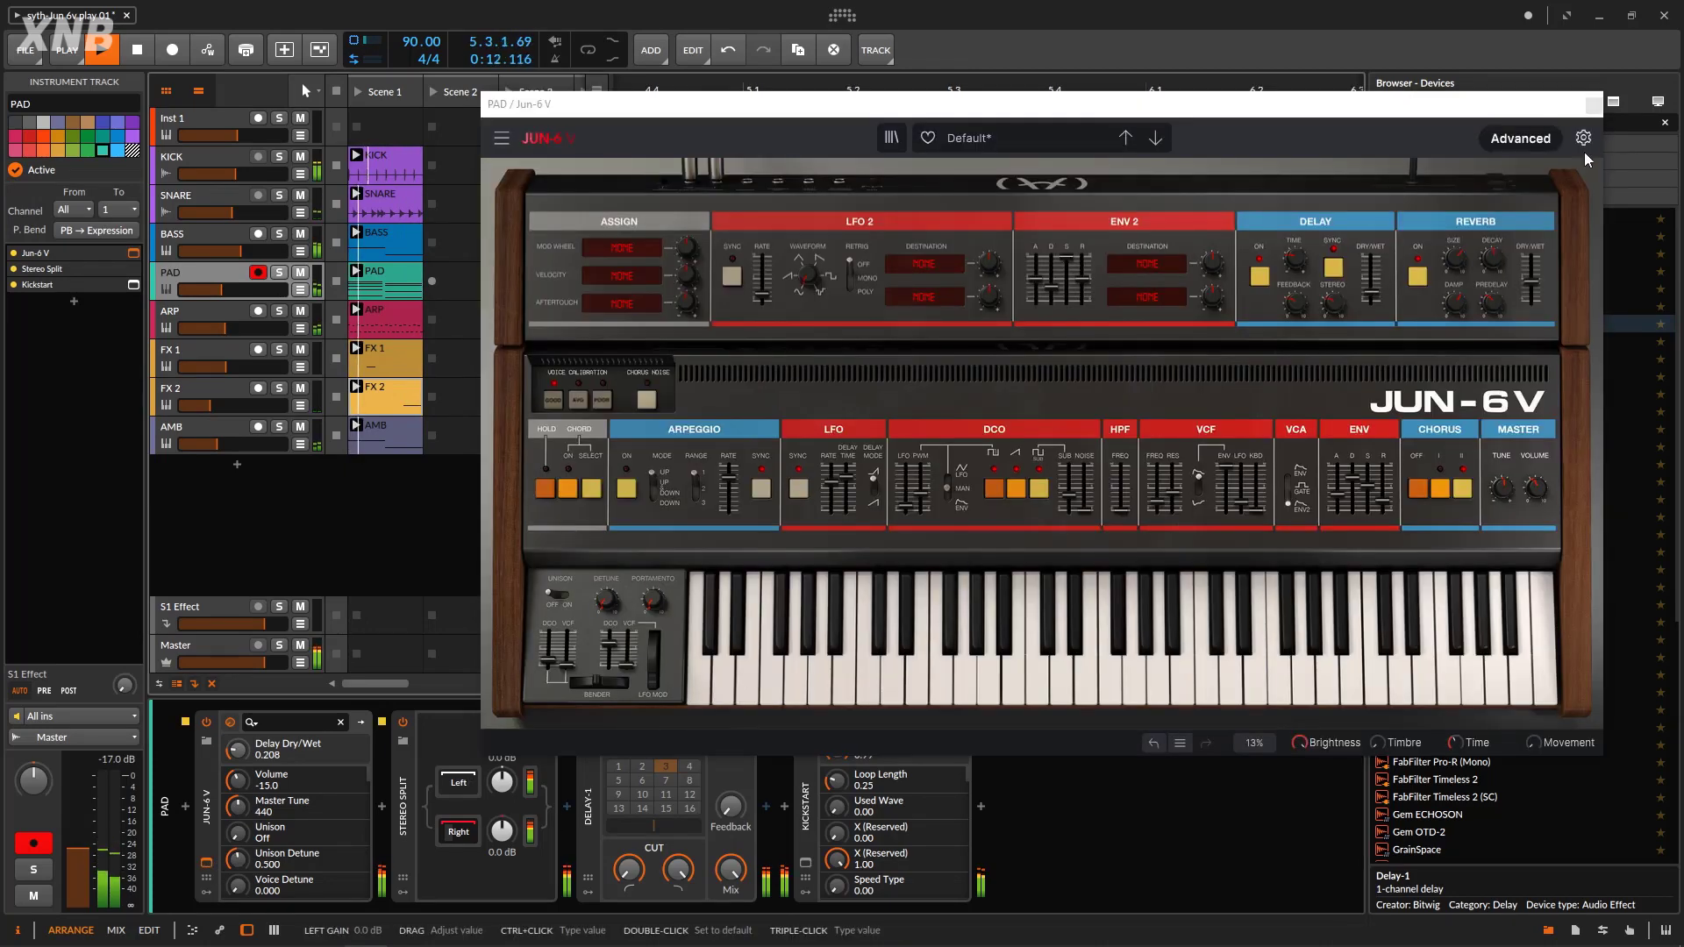
left_click(1591, 106)
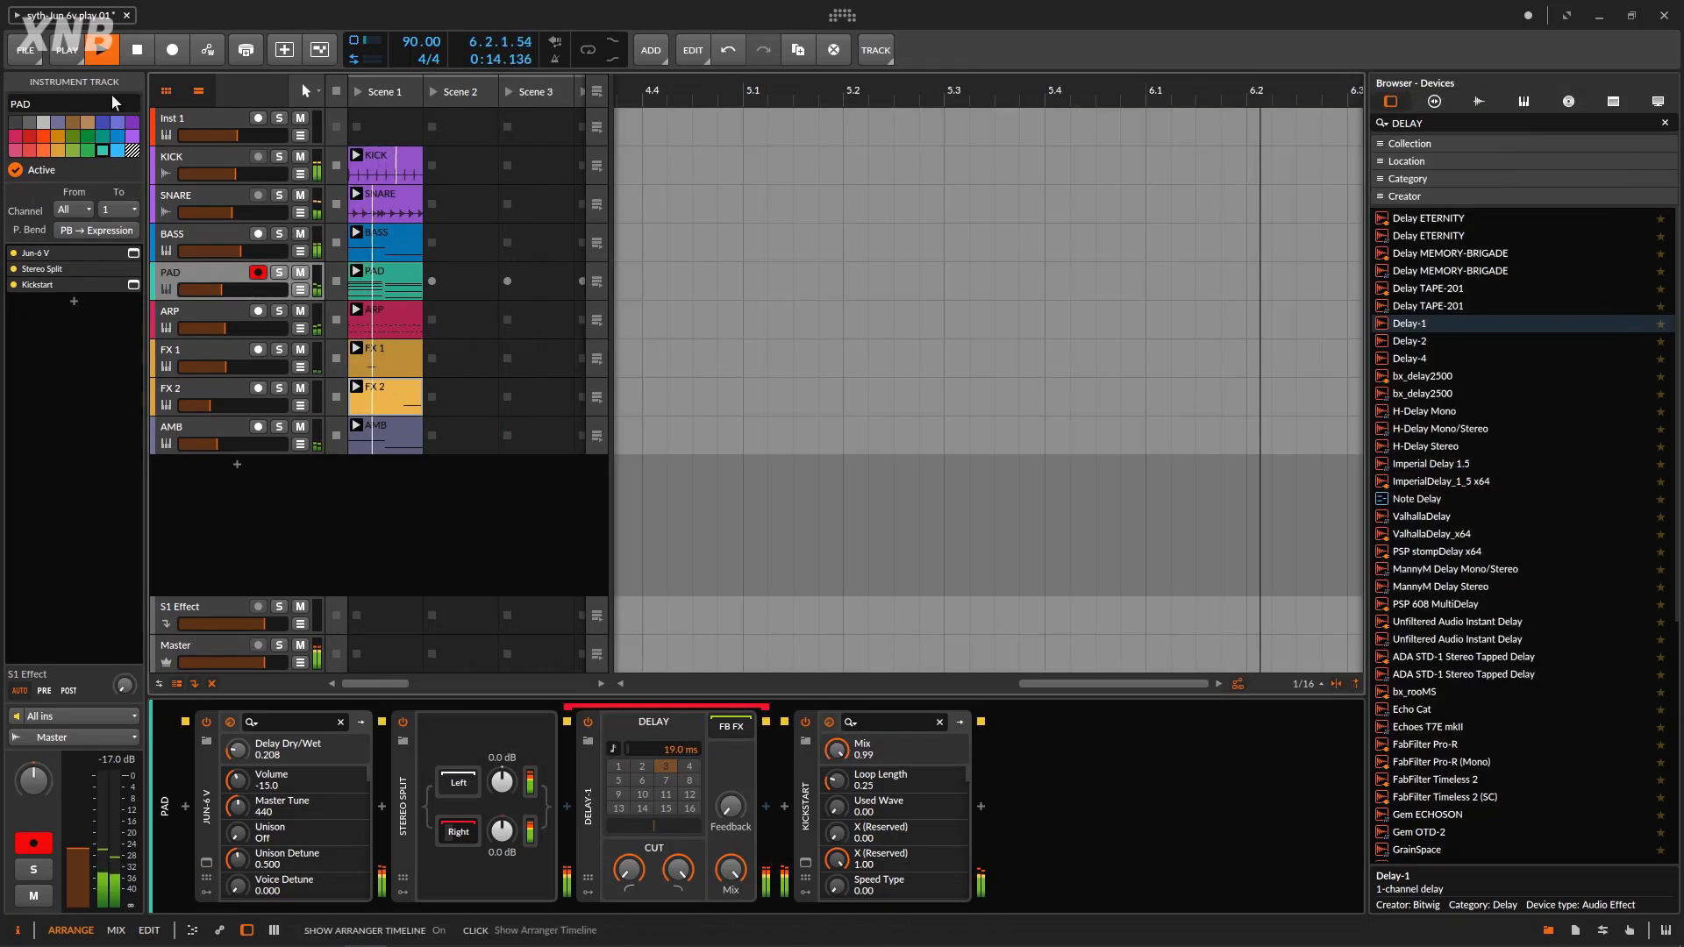
Stop playback and review the PAD track's Jun-6 V panel settings, closing the window when done
left_click(137, 50)
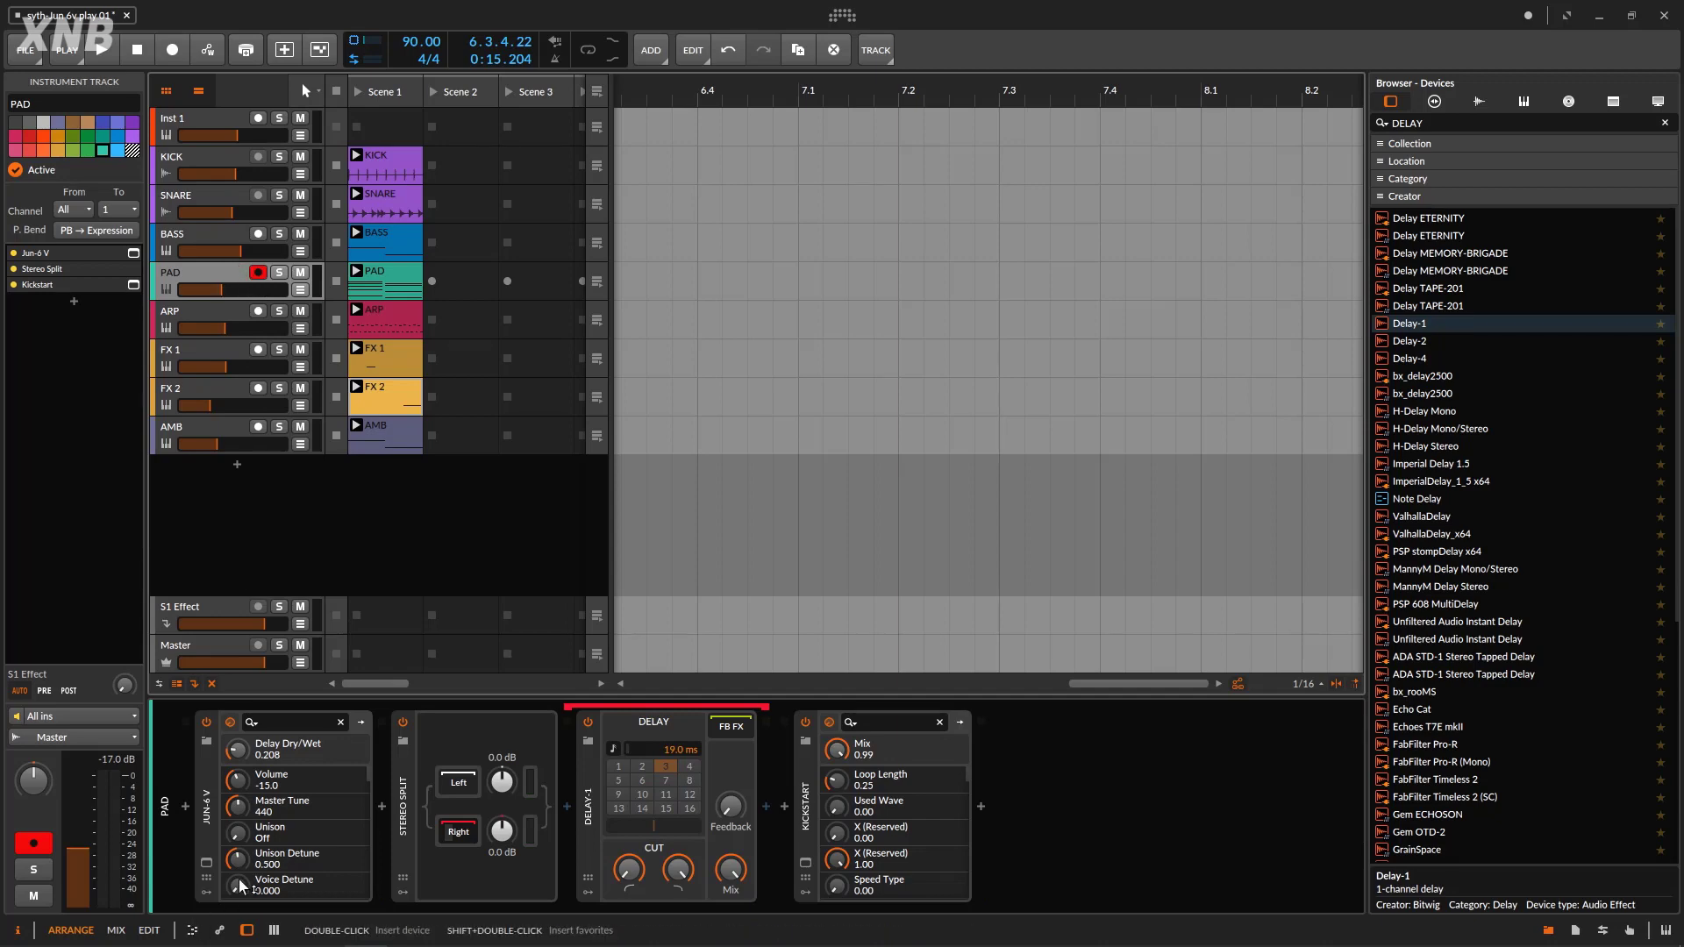
left_click(207, 863)
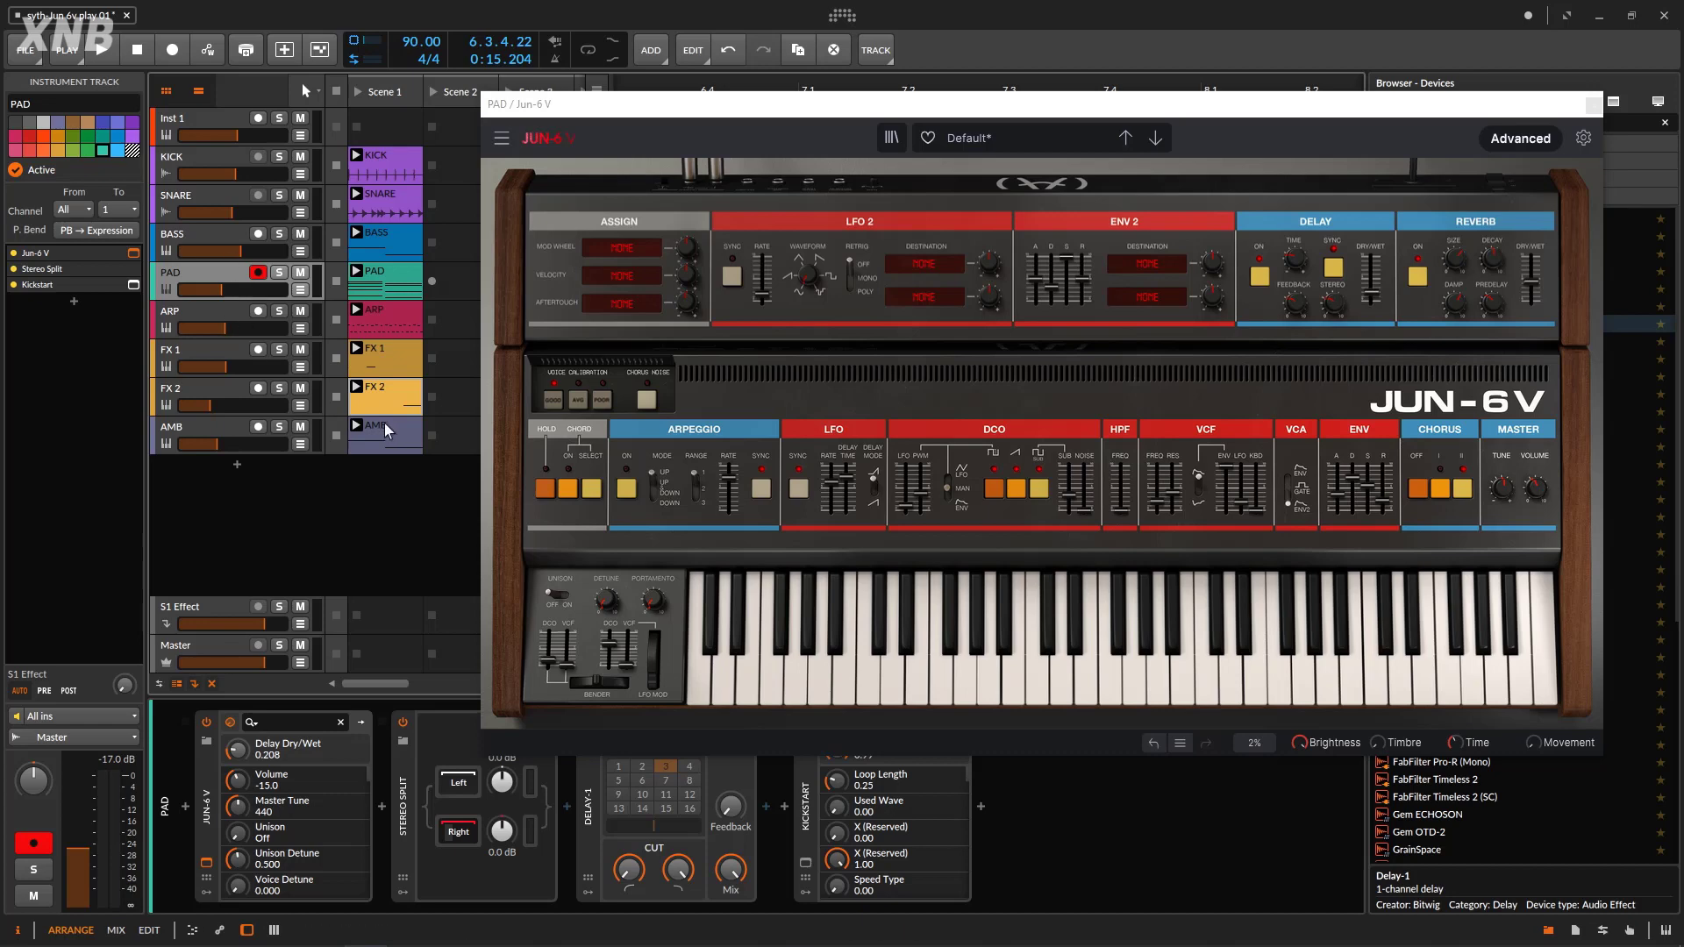
left_click(1595, 106)
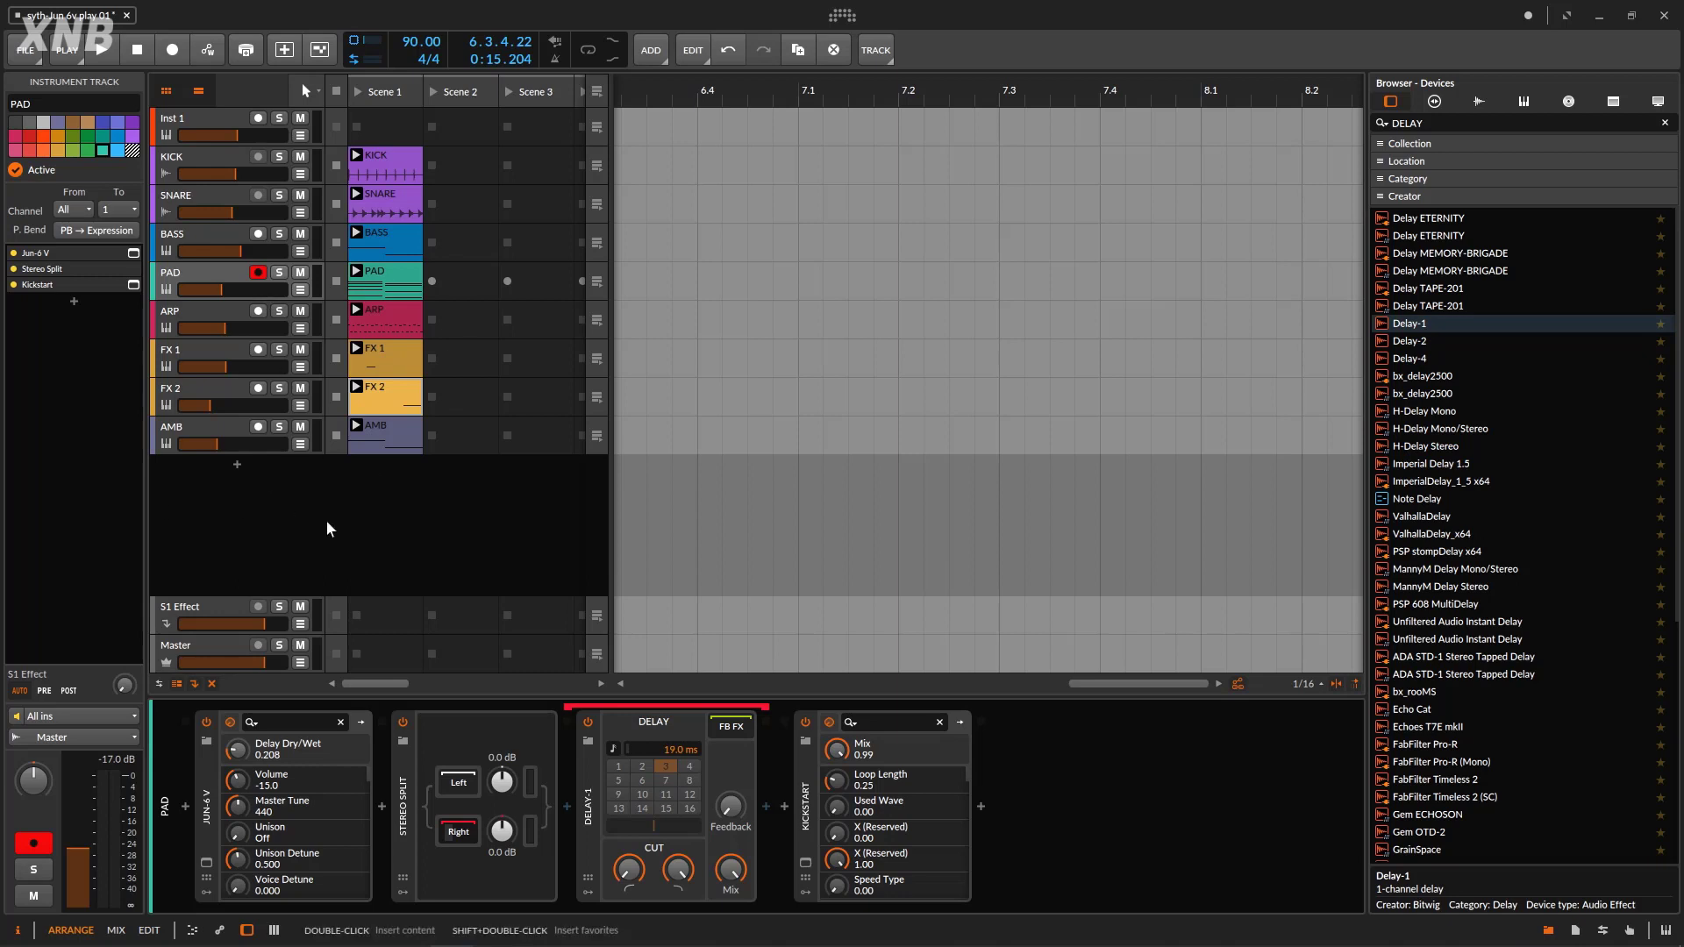
Select the BASS track and review its Jun-6 V panel settings, leaving the synth window closed
left_click(208, 235)
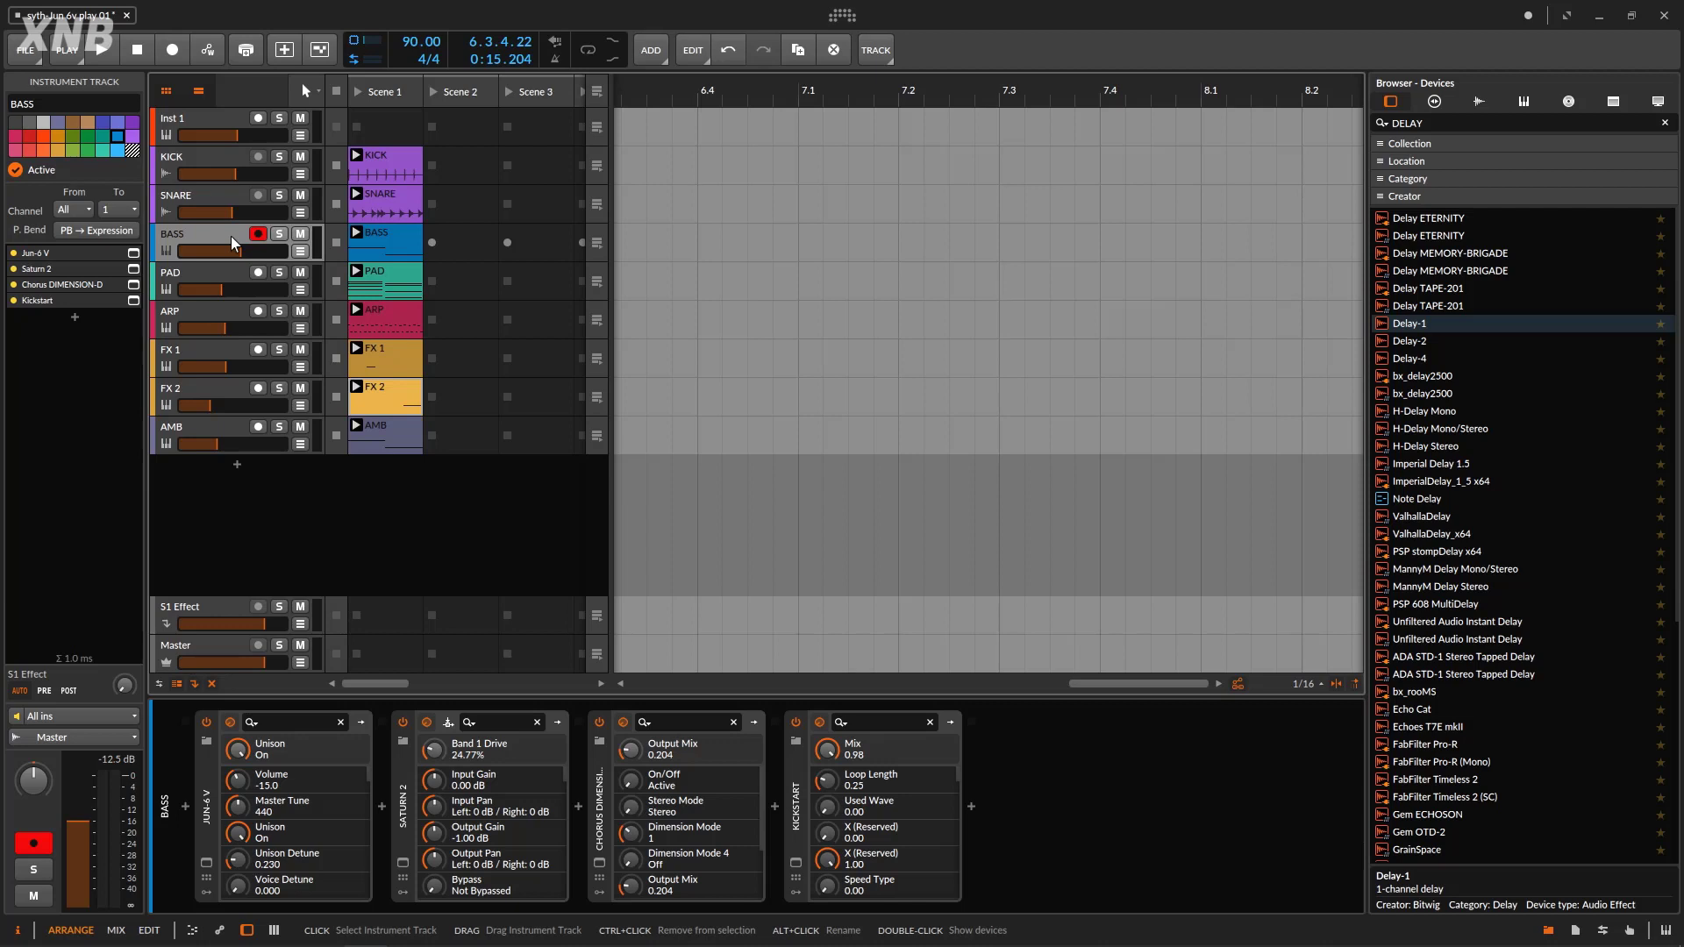
left_click(206, 862)
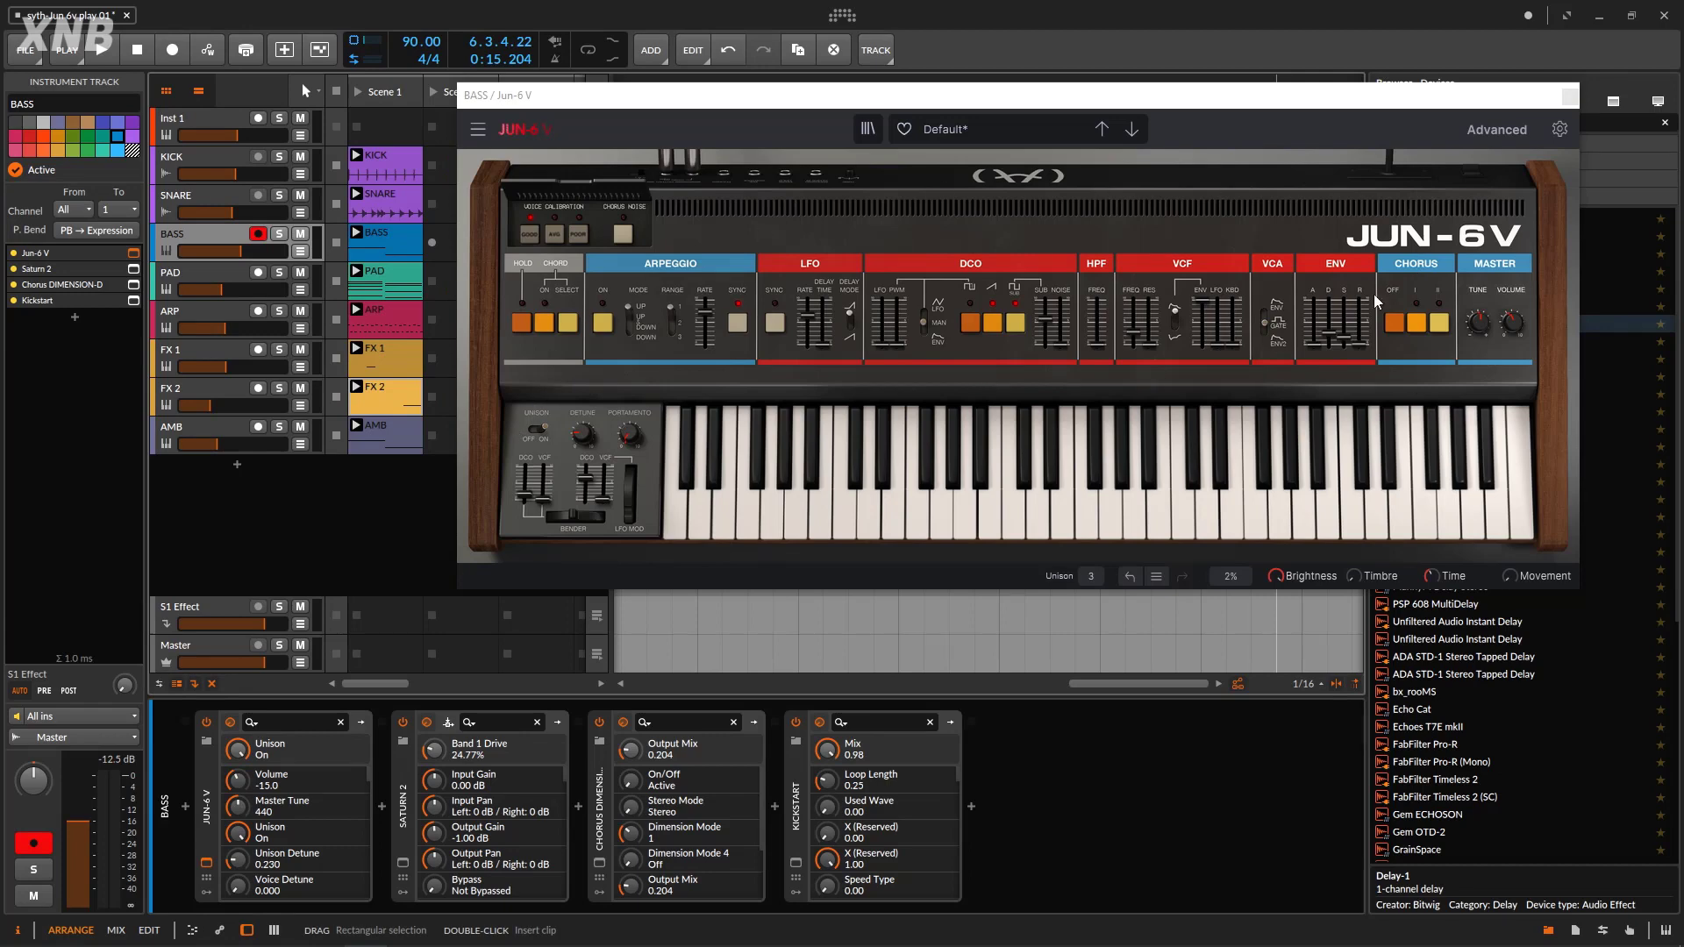
left_click(1570, 96)
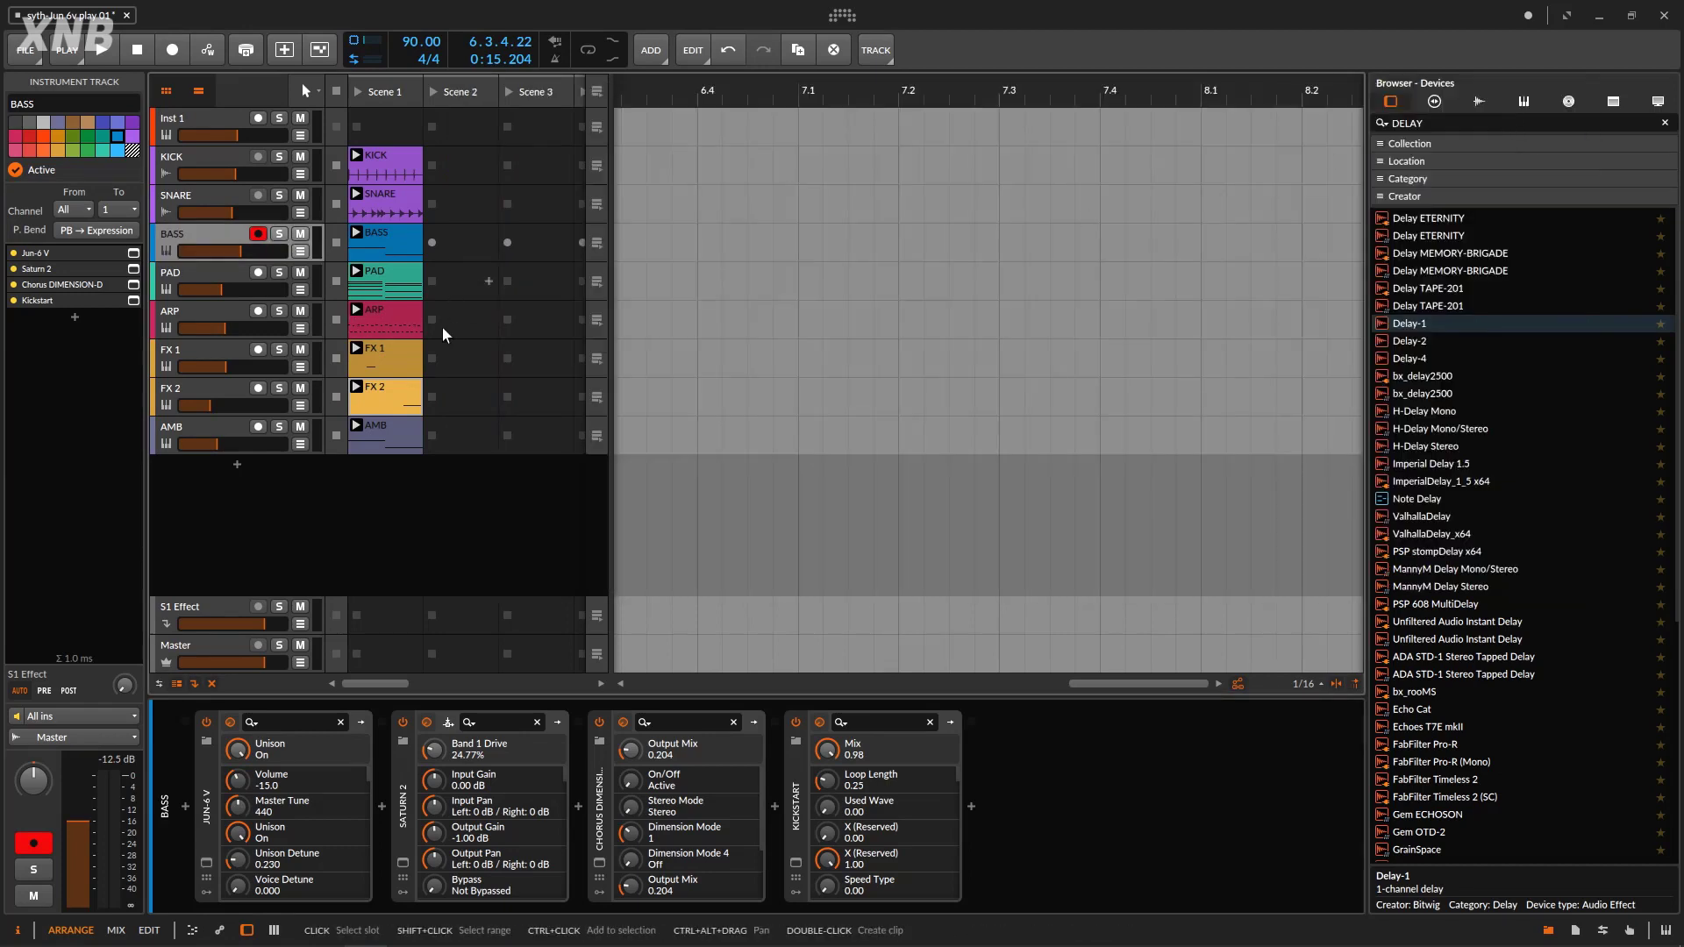
left_click(206, 862)
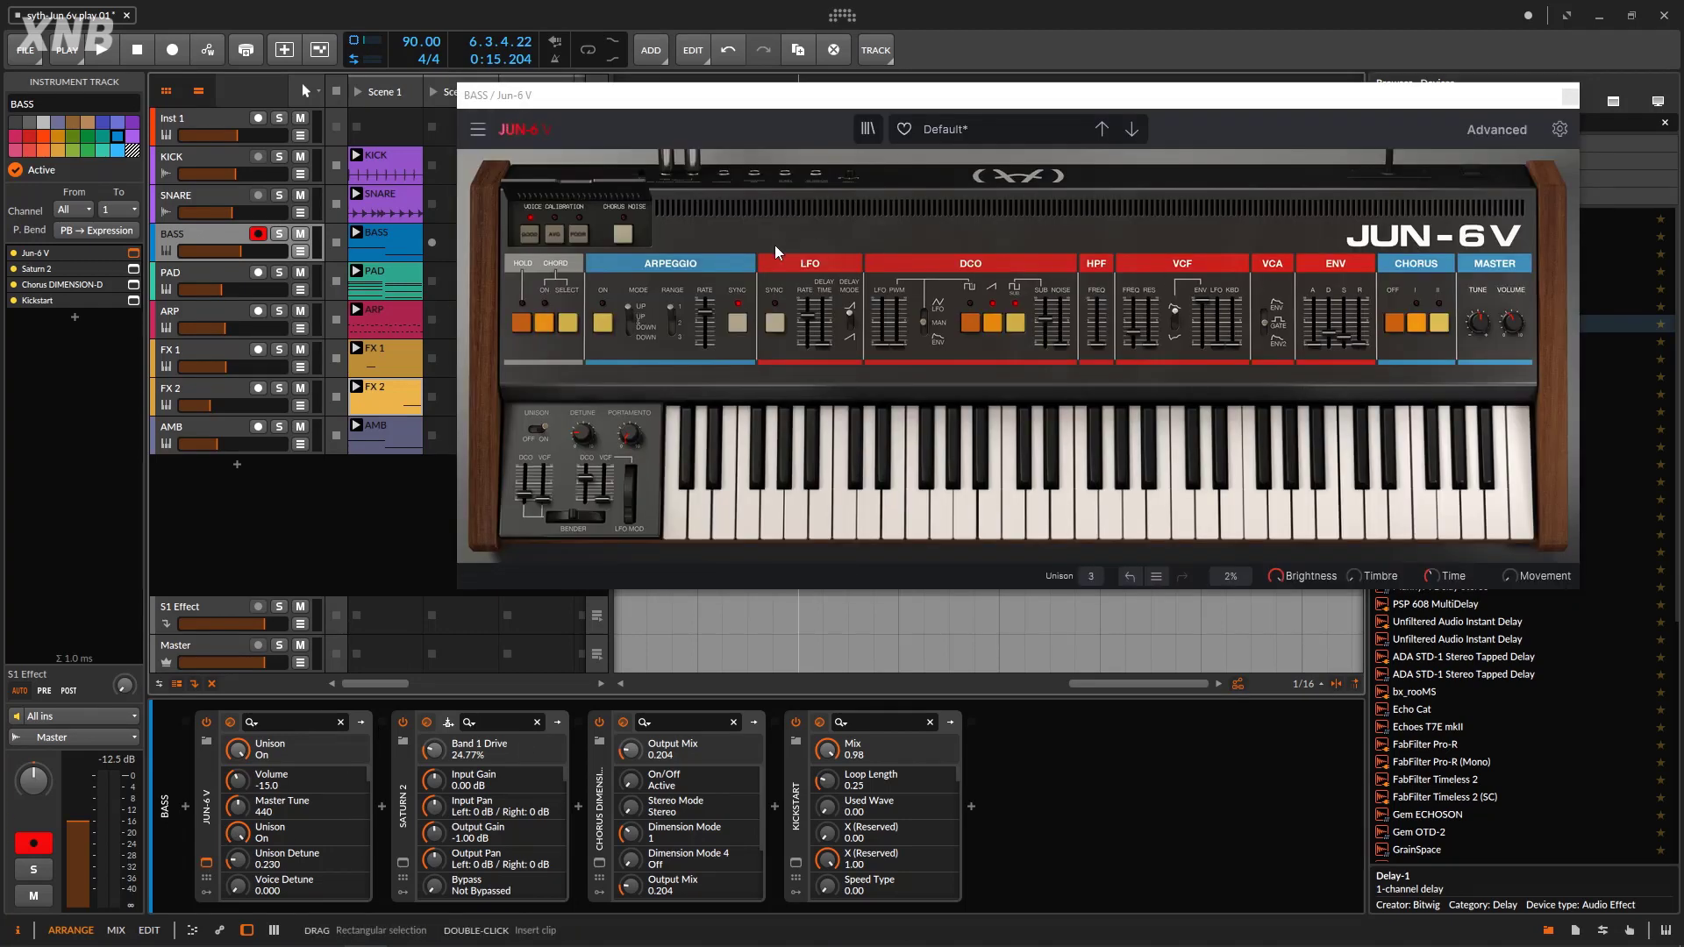
left_click(1570, 96)
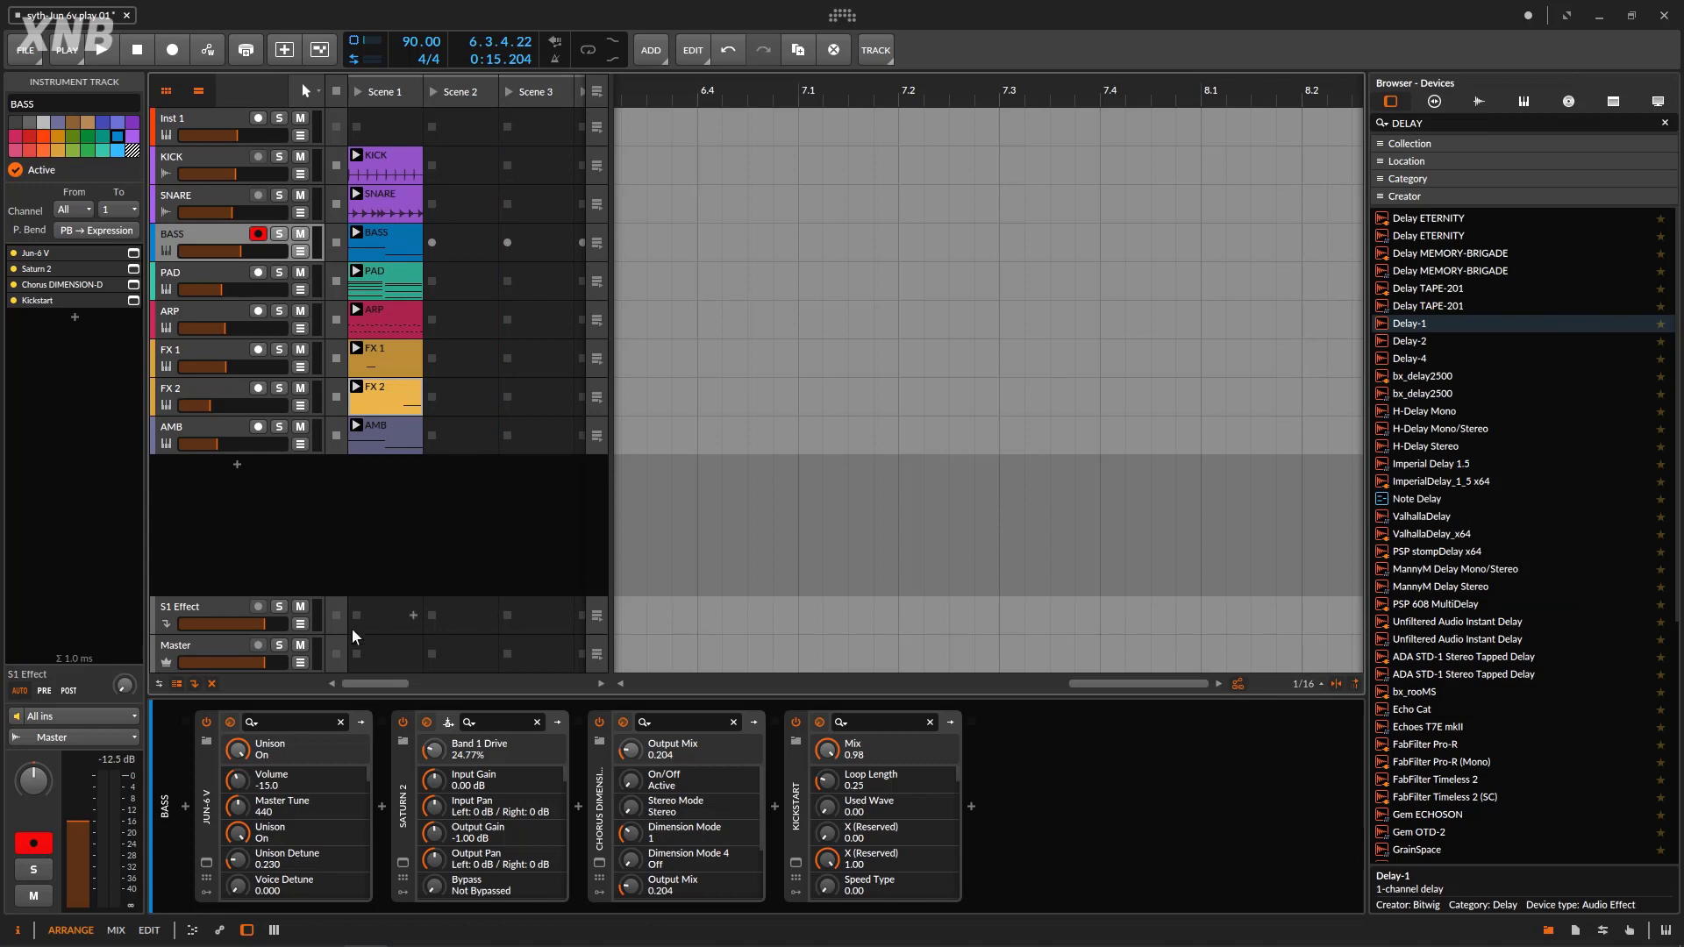